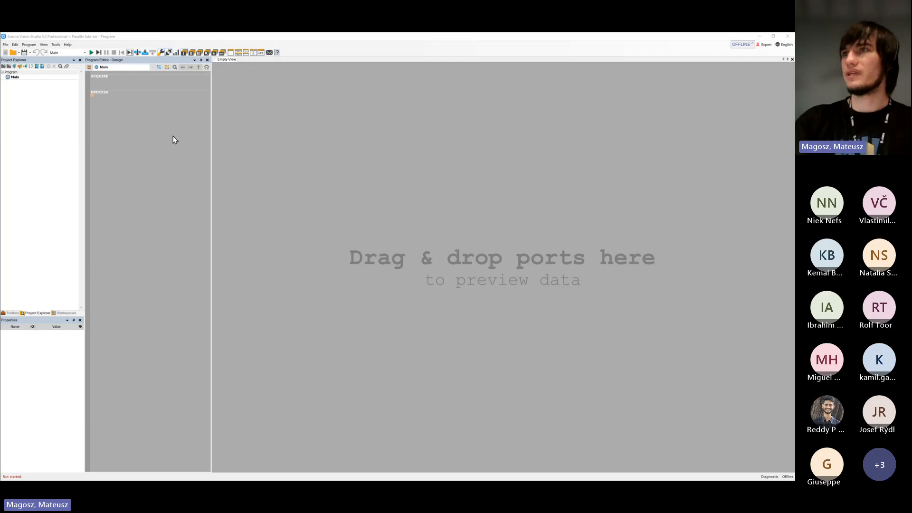
Save the project as Caps.avproj in the Programs folder under Szkolenie > DL
{"action": "left_click", "coordinate": [25, 53]}
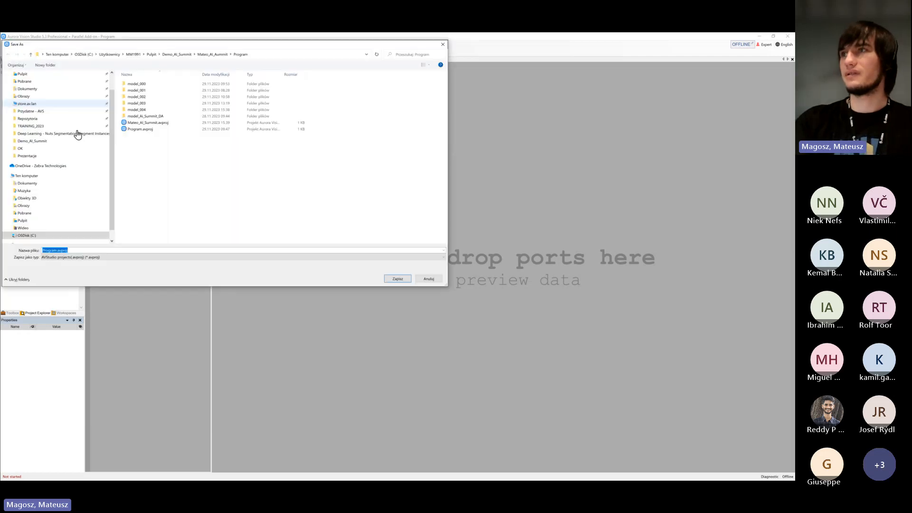
{"action": "key", "text": "Escape"}
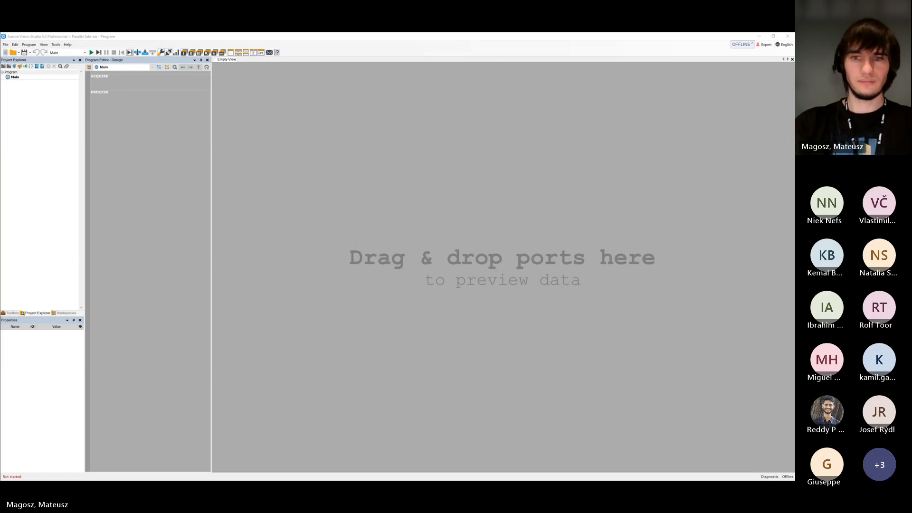
{"action": "left_click", "coordinate": [24, 52]}
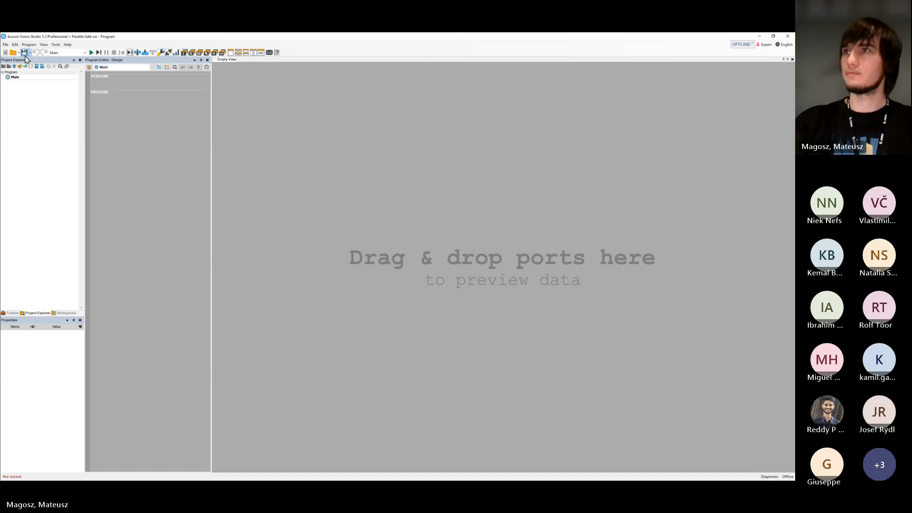
{"action": "key", "text": "Escape"}
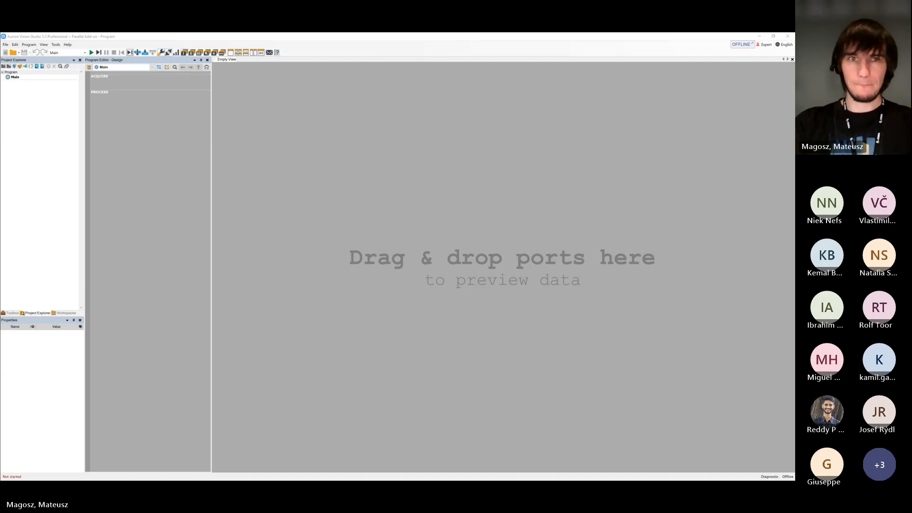
{"action": "left_click_drag", "start_coordinate": [0, 148], "coordinate": [344, 119]}
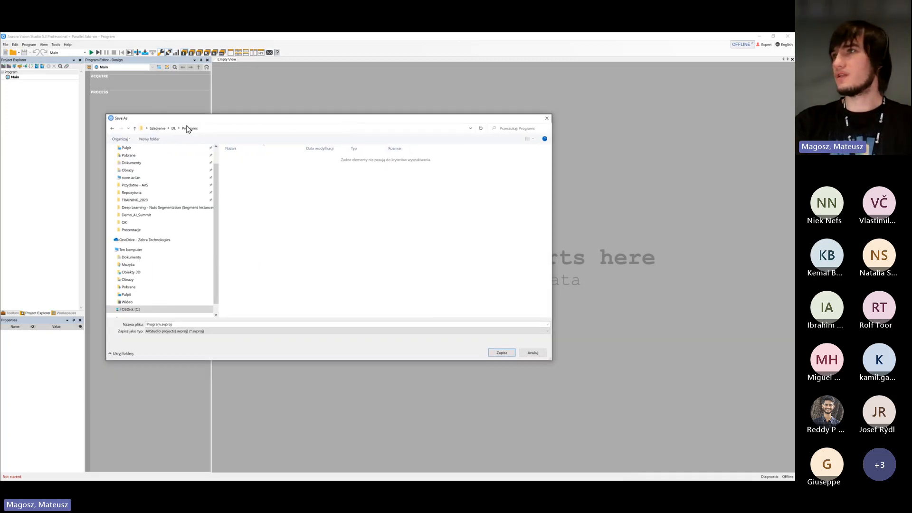
{"action": "left_click", "coordinate": [159, 324]}
{"action": "left_click", "coordinate": [160, 324]}
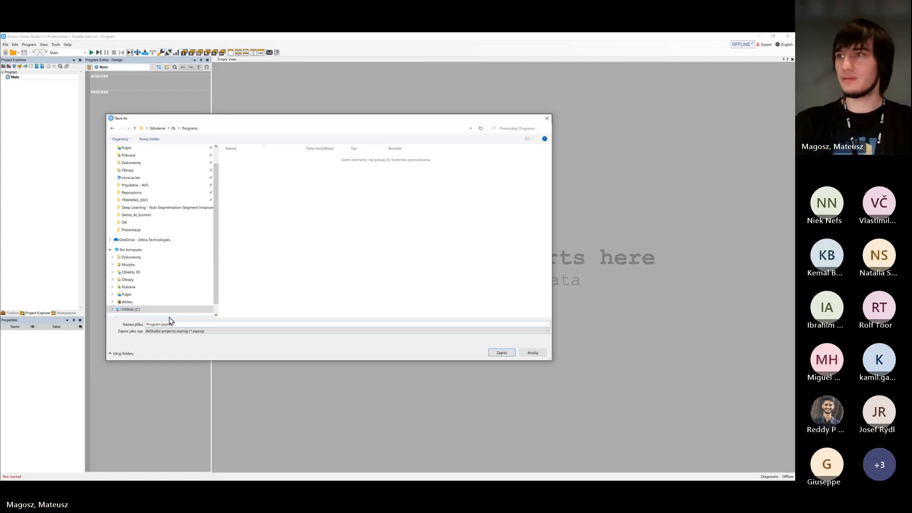
{"action": "key", "text": "BackSpace"}
{"action": "key", "text": "BackSpace"}
{"action": "key", "text": "BackSpace"}
{"action": "key", "text": "BackSpace"}
{"action": "key", "text": "BackSpace"}
{"action": "key", "text": "BackSpace"}
{"action": "key", "text": "BackSpace"}
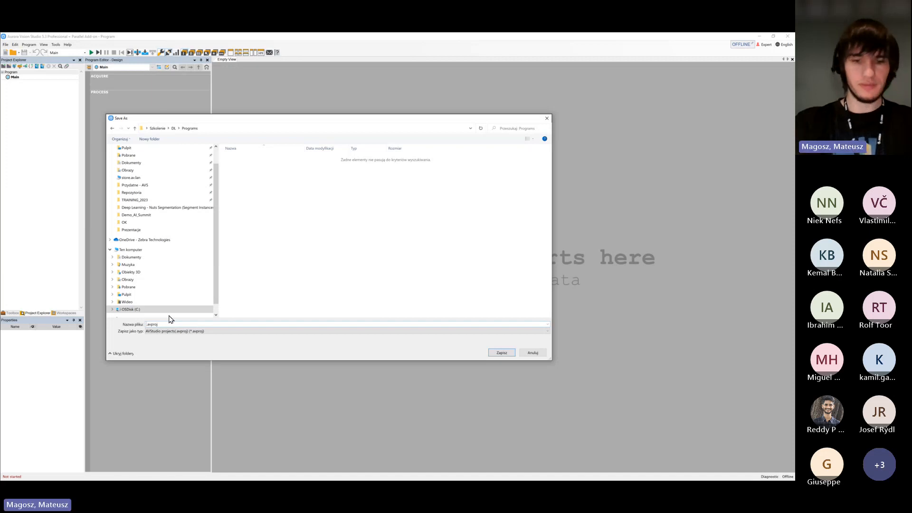
{"action": "type", "text": "Caps"}
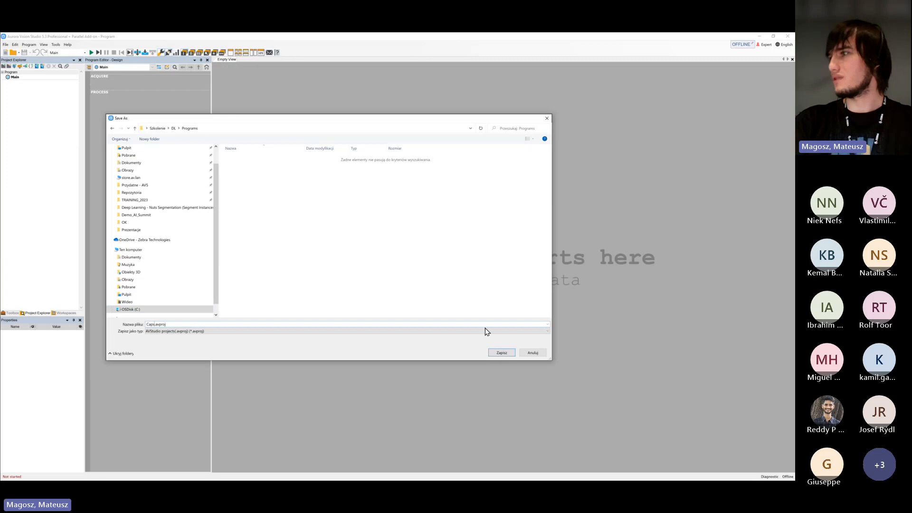
{"action": "left_click", "coordinate": [500, 354]}
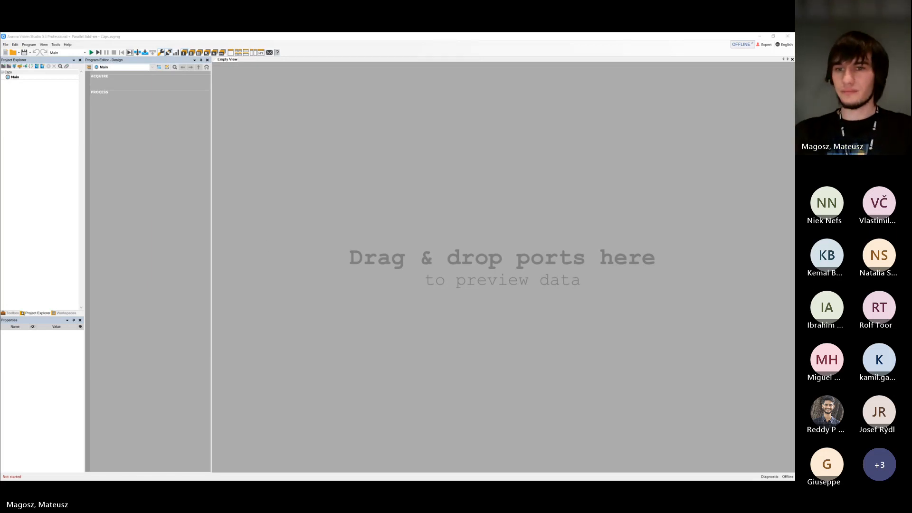
Switch to File Explorer, enlarge its window and open the OK folder in the Training Set of Caps - Anomalies Detection (DA1)
{"action": "left_click", "coordinate": [192, 297]}
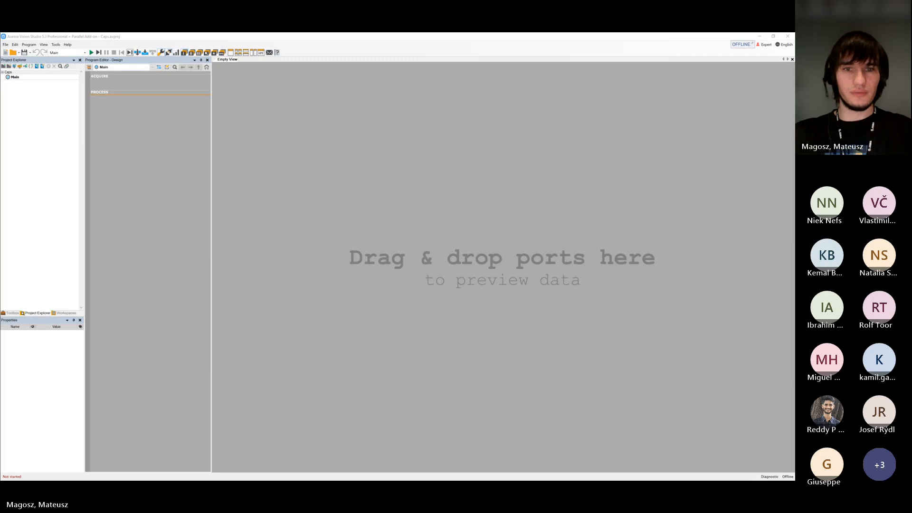
{"action": "left_click_drag", "start_coordinate": [143, 477], "coordinate": [343, 99]}
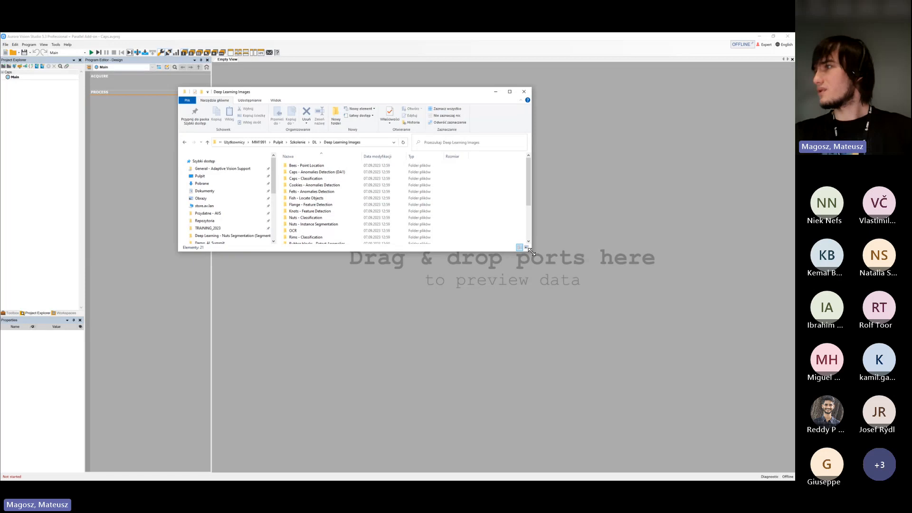
{"action": "left_click_drag", "start_coordinate": [531, 252], "coordinate": [641, 343]}
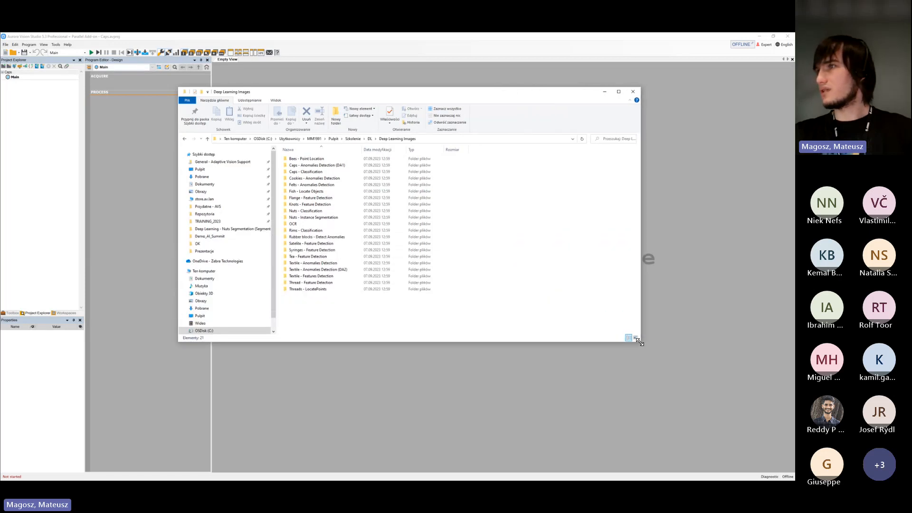
{"action": "left_click", "coordinate": [344, 167]}
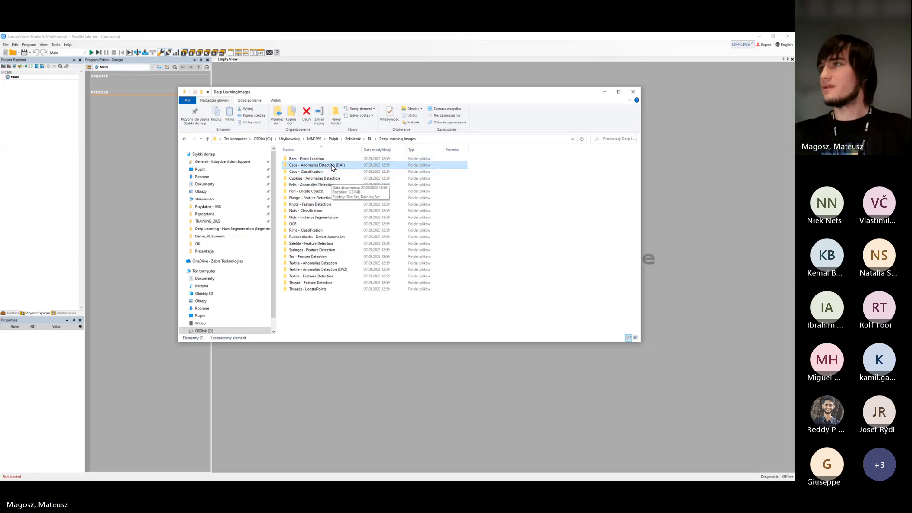
{"action": "double_click", "coordinate": [331, 166]}
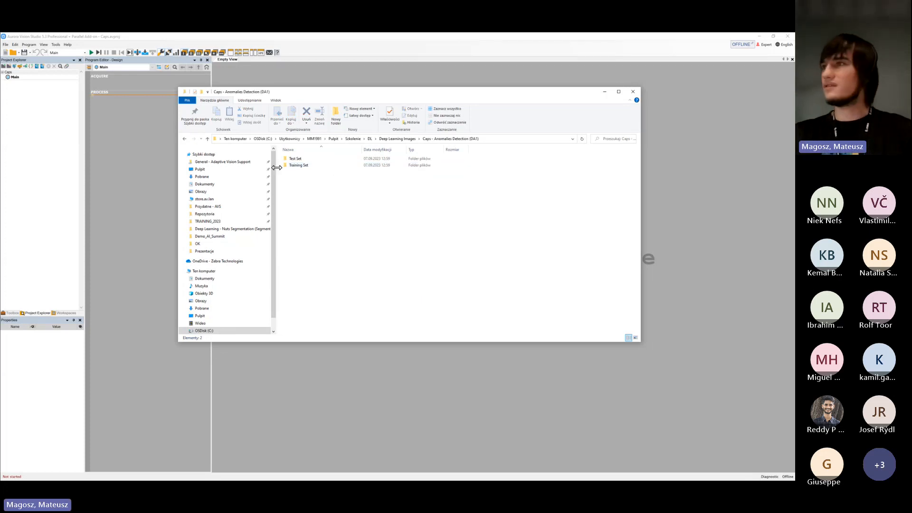
{"action": "double_click", "coordinate": [315, 166]}
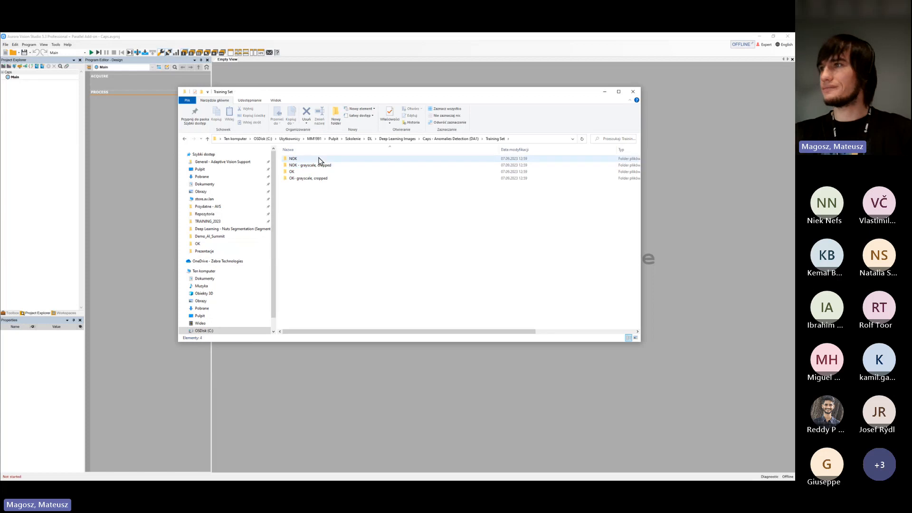
{"action": "double_click", "coordinate": [318, 173]}
{"action": "left_click", "coordinate": [318, 174]}
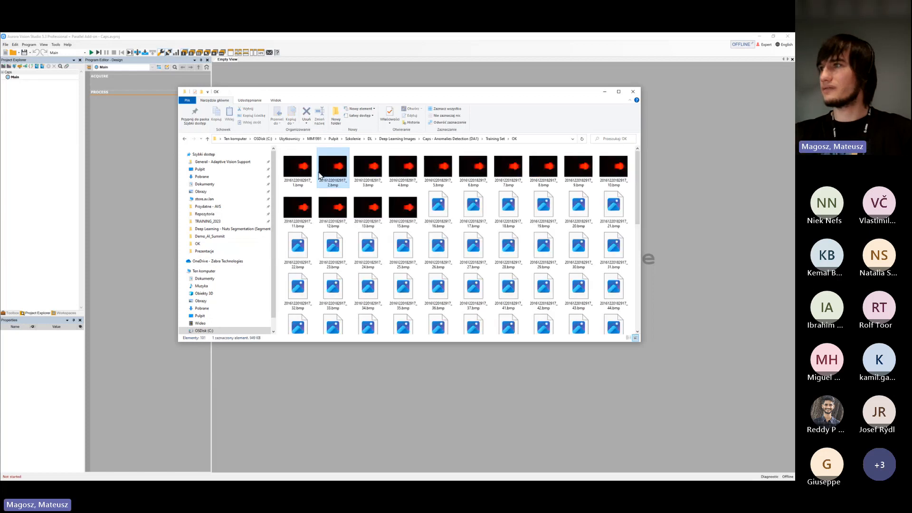
Examine the good cap images in the OK folder one after another in an enlarged image viewer, starting with the first file, and close it
{"action": "left_click", "coordinate": [298, 167]}
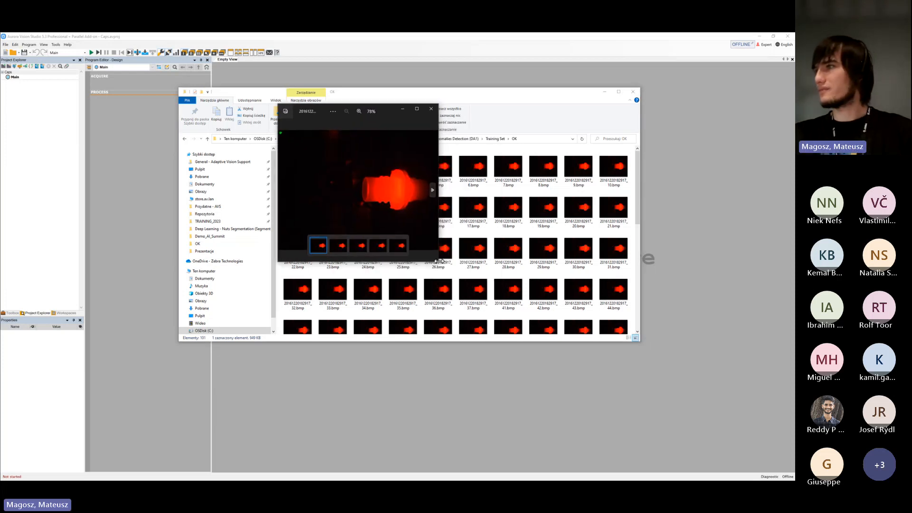
{"action": "left_click_drag", "start_coordinate": [439, 262], "coordinate": [668, 352]}
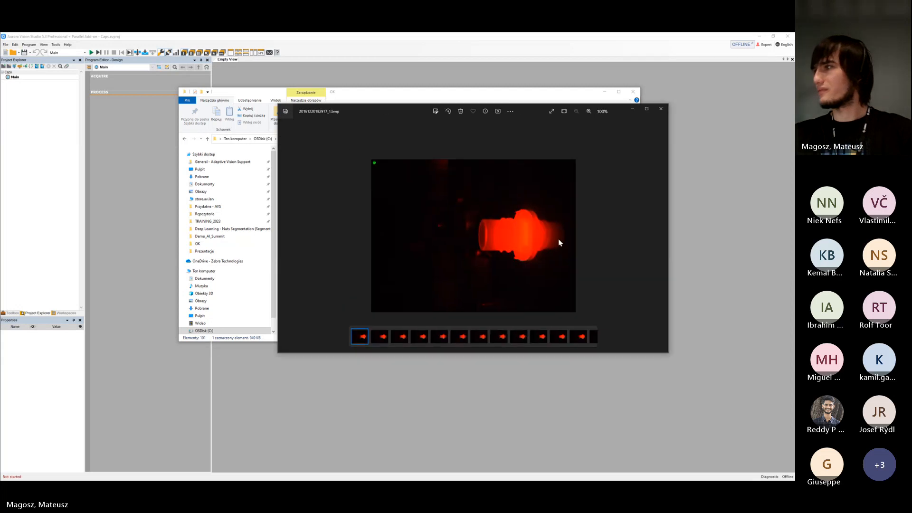
{"action": "left_click", "coordinate": [661, 237]}
{"action": "left_click", "coordinate": [661, 236]}
{"action": "left_click", "coordinate": [664, 236]}
{"action": "left_click", "coordinate": [664, 236]}
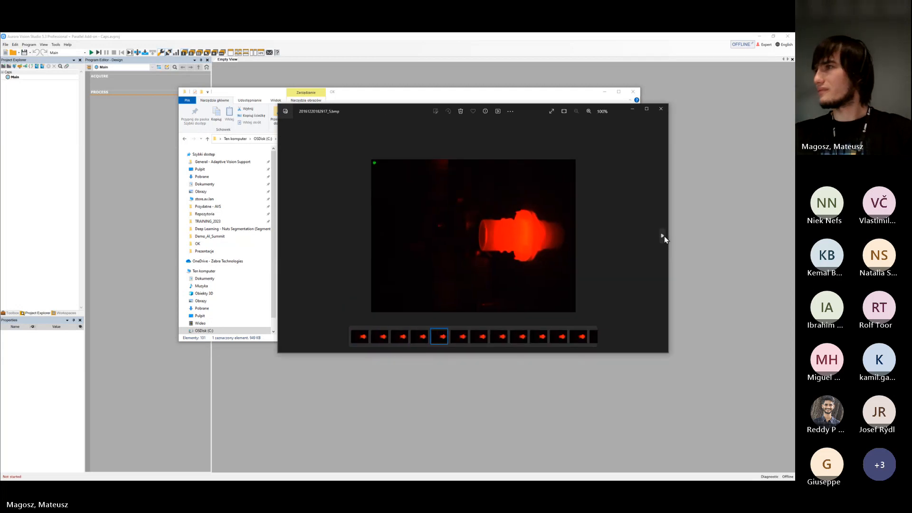
{"action": "left_click", "coordinate": [665, 236]}
{"action": "left_click", "coordinate": [665, 237]}
{"action": "left_click", "coordinate": [666, 237]}
{"action": "left_click", "coordinate": [666, 237]}
{"action": "left_click", "coordinate": [666, 236]}
{"action": "left_click", "coordinate": [666, 236]}
{"action": "left_click", "coordinate": [666, 237]}
{"action": "left_click", "coordinate": [667, 237]}
{"action": "left_click", "coordinate": [667, 238]}
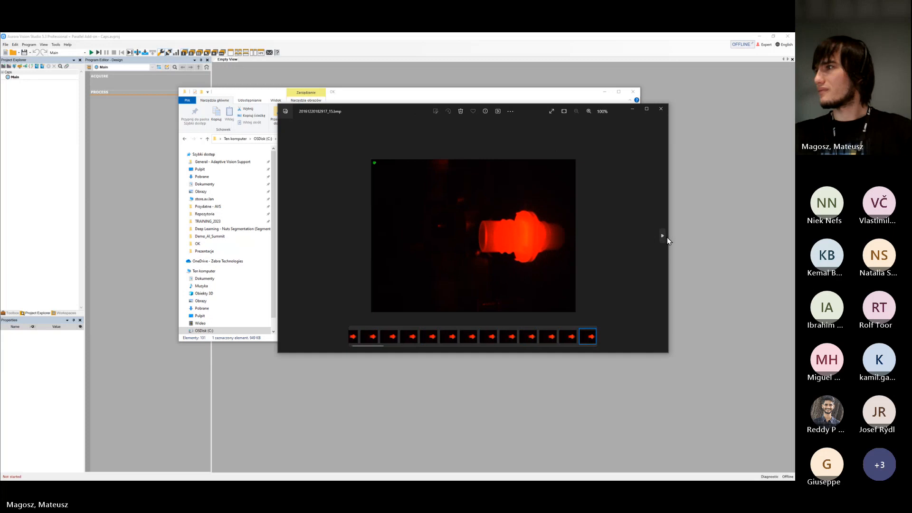
{"action": "left_click", "coordinate": [667, 237]}
{"action": "left_click", "coordinate": [667, 237]}
{"action": "left_click", "coordinate": [667, 237]}
{"action": "left_click", "coordinate": [667, 237]}
{"action": "left_click", "coordinate": [664, 238]}
{"action": "left_click", "coordinate": [664, 237]}
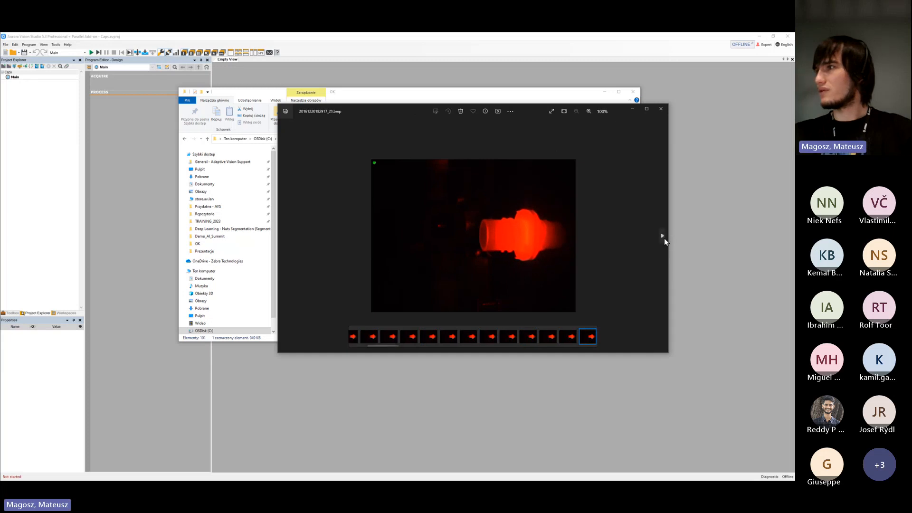
{"action": "left_click", "coordinate": [665, 237]}
{"action": "left_click", "coordinate": [664, 237]}
{"action": "left_click", "coordinate": [664, 238]}
{"action": "left_click", "coordinate": [664, 238]}
{"action": "left_click", "coordinate": [664, 238]}
{"action": "left_click", "coordinate": [664, 237]}
{"action": "left_click", "coordinate": [664, 236]}
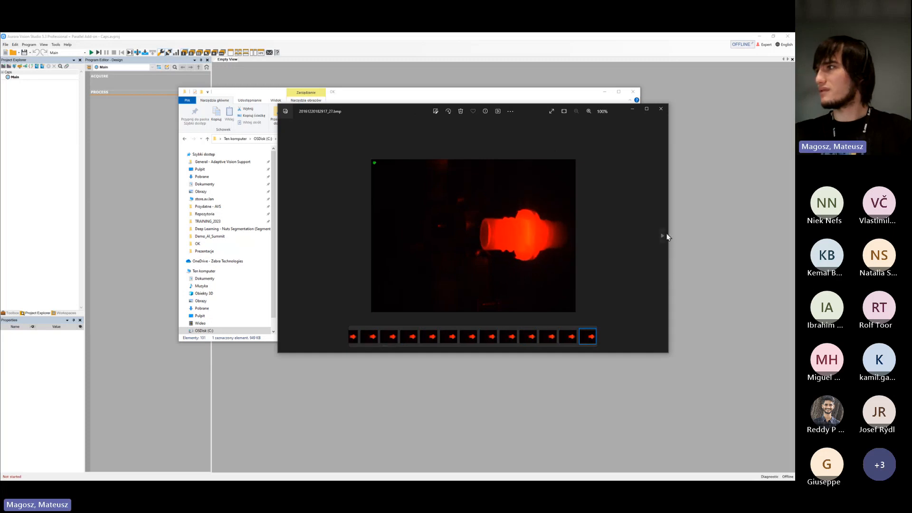
{"action": "left_click", "coordinate": [664, 235]}
{"action": "left_click", "coordinate": [663, 234]}
{"action": "left_click", "coordinate": [663, 234]}
{"action": "left_click", "coordinate": [662, 234]}
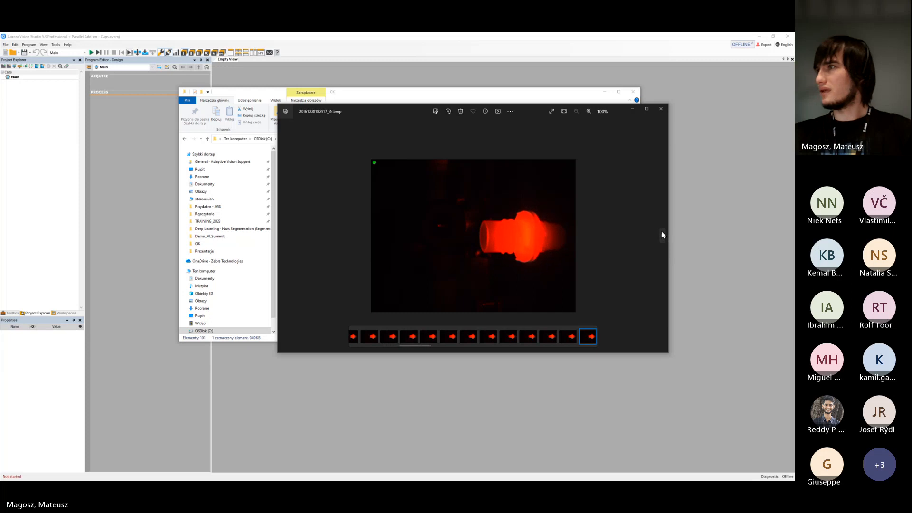
{"action": "left_click", "coordinate": [662, 234]}
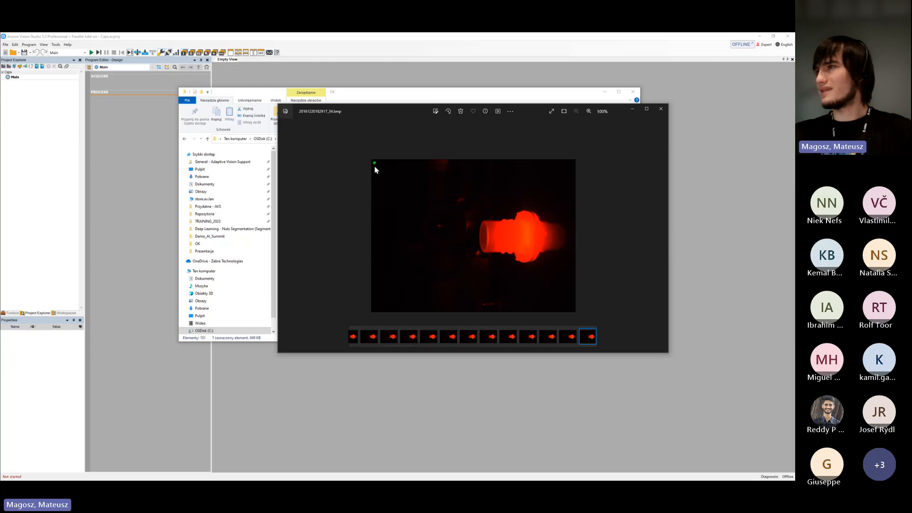
{"action": "left_click", "coordinate": [661, 113]}
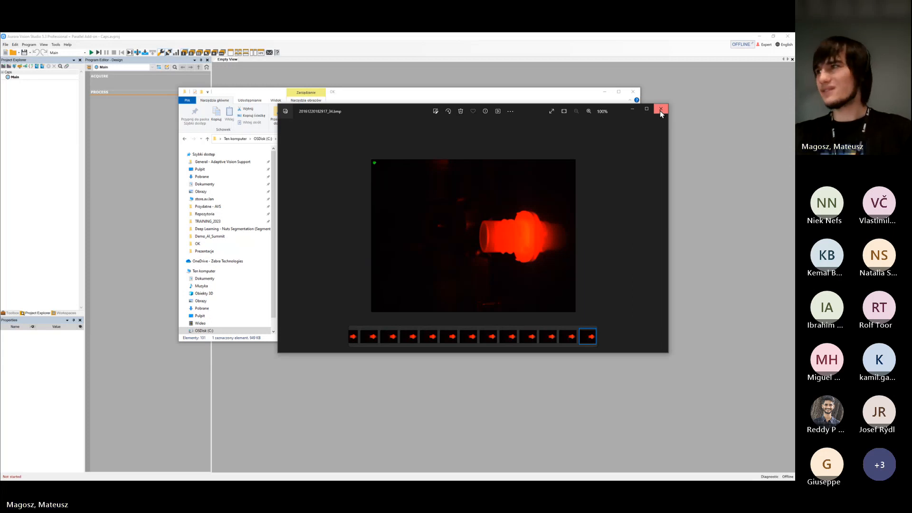
{"action": "left_click", "coordinate": [661, 113]}
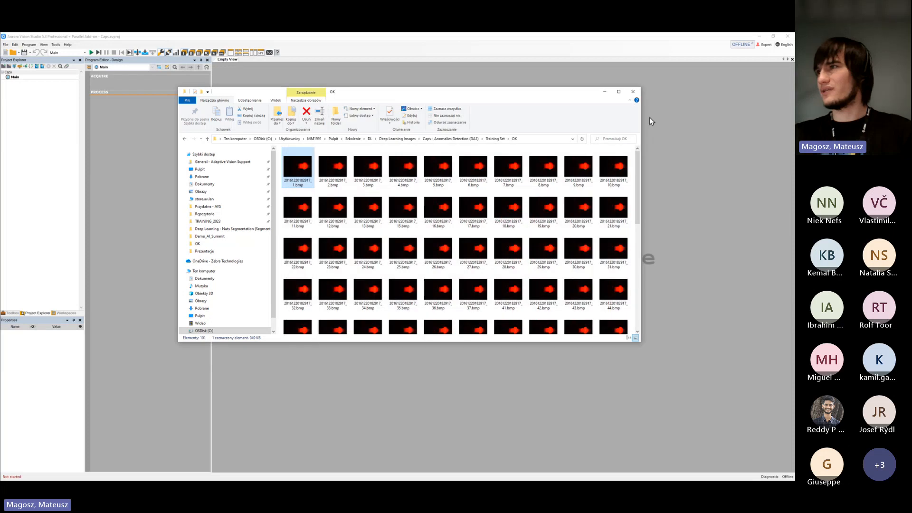
View the third defective cap image in the Training Set's NOK folder, return to Training Set and move File Explorer off the screen
{"action": "left_click", "coordinate": [495, 140]}
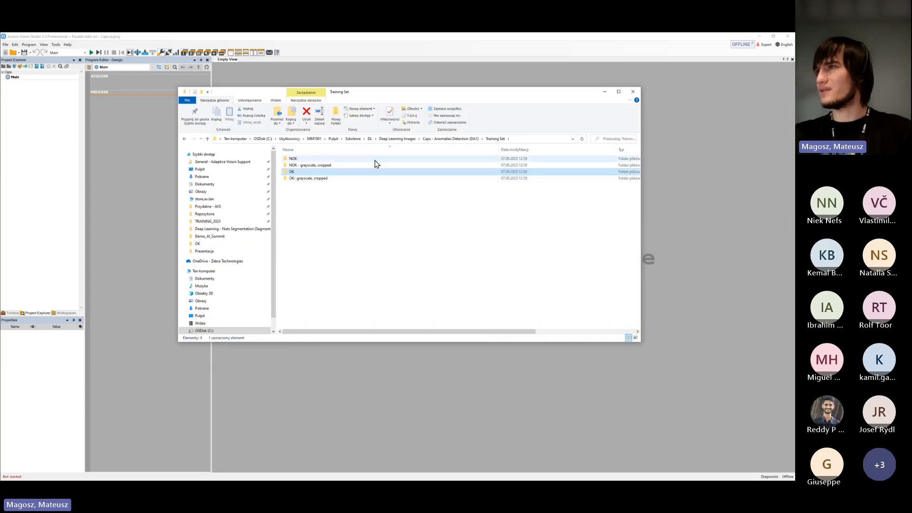
{"action": "double_click", "coordinate": [369, 160]}
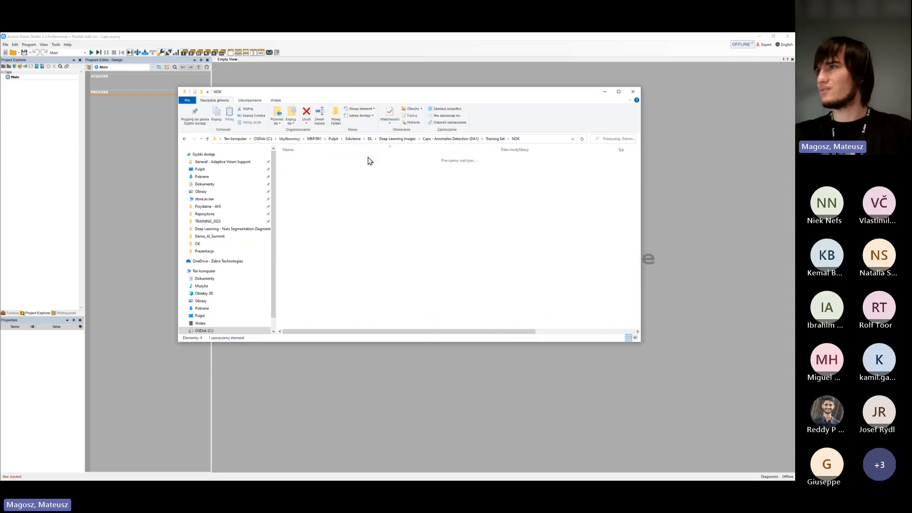
{"action": "double_click", "coordinate": [363, 166]}
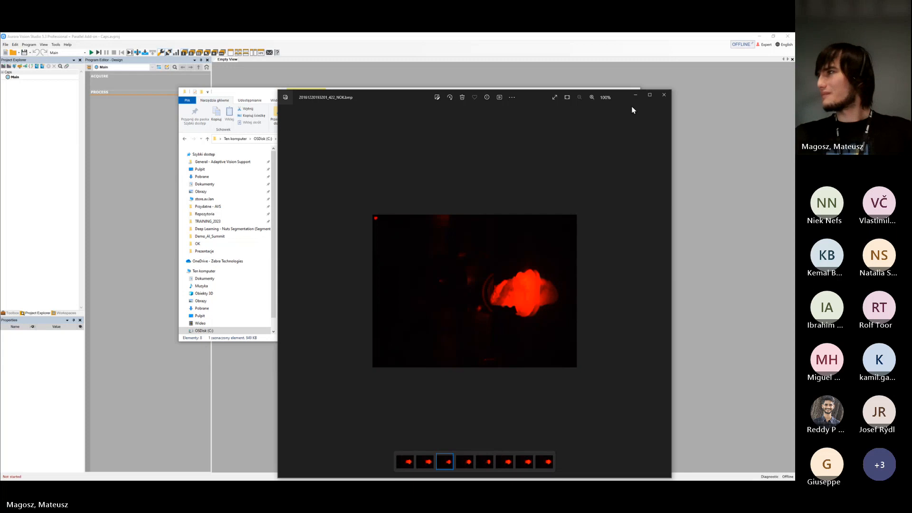
{"action": "left_click", "coordinate": [665, 95]}
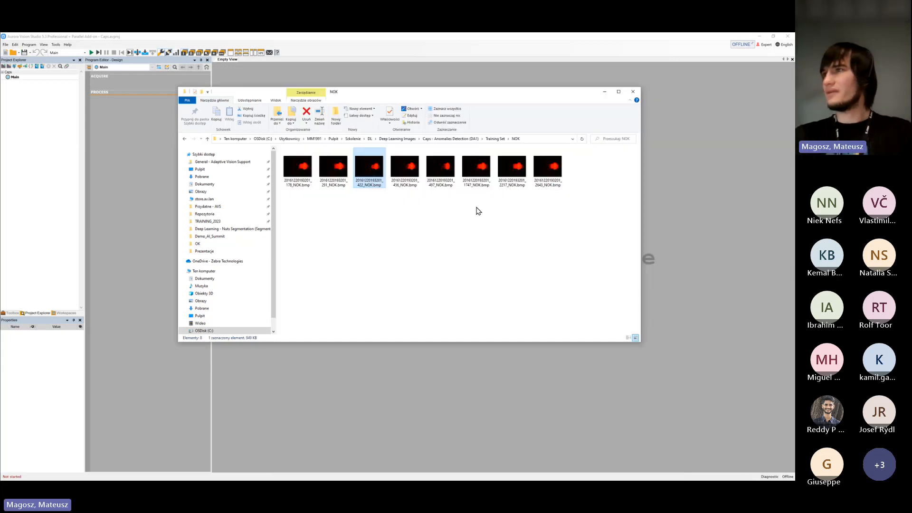
{"action": "key", "text": "alt+Left"}
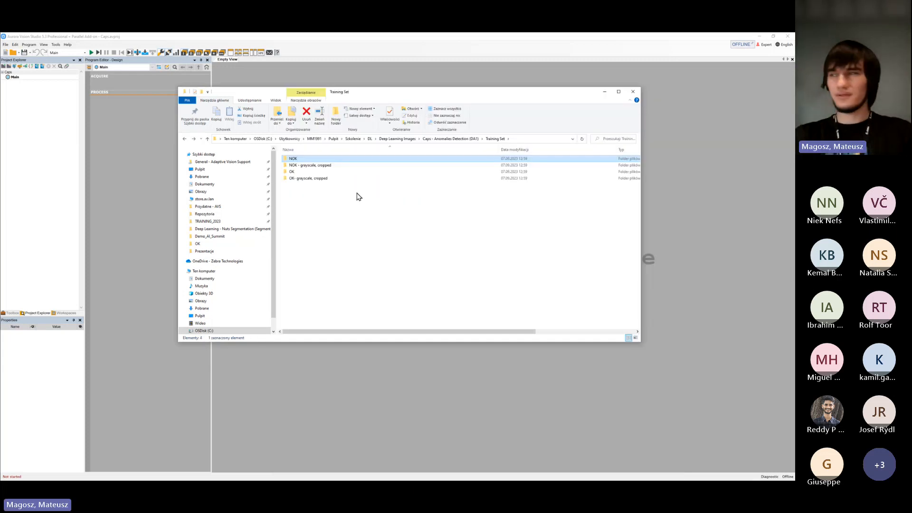
{"action": "left_click_drag", "start_coordinate": [351, 95], "coordinate": [0, 236]}
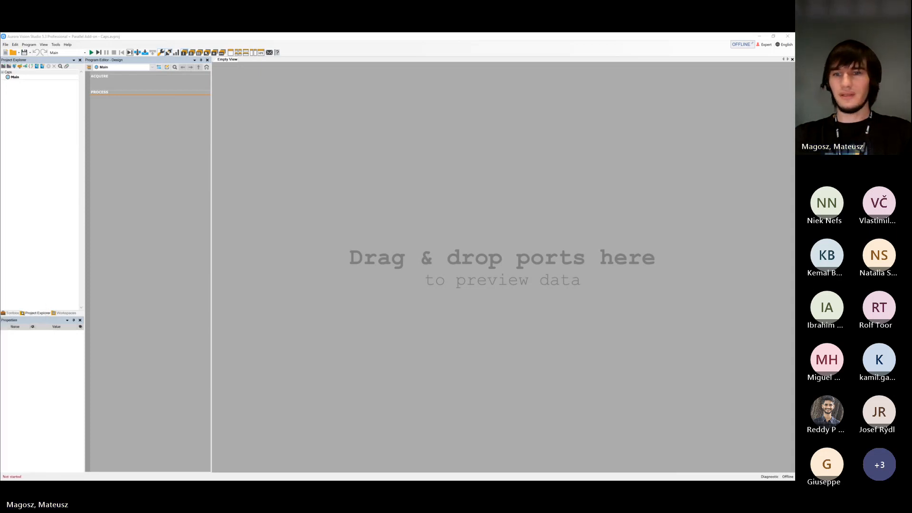
Switch back to Aurora Vision Studio, show the Toolbox and collapse its Deep Learning category
{"action": "left_click", "coordinate": [153, 161]}
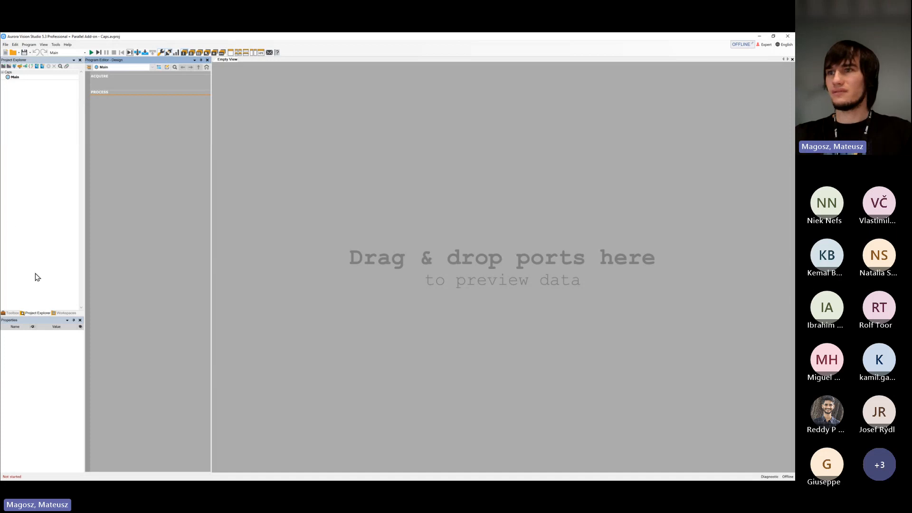
{"action": "left_click", "coordinate": [13, 315]}
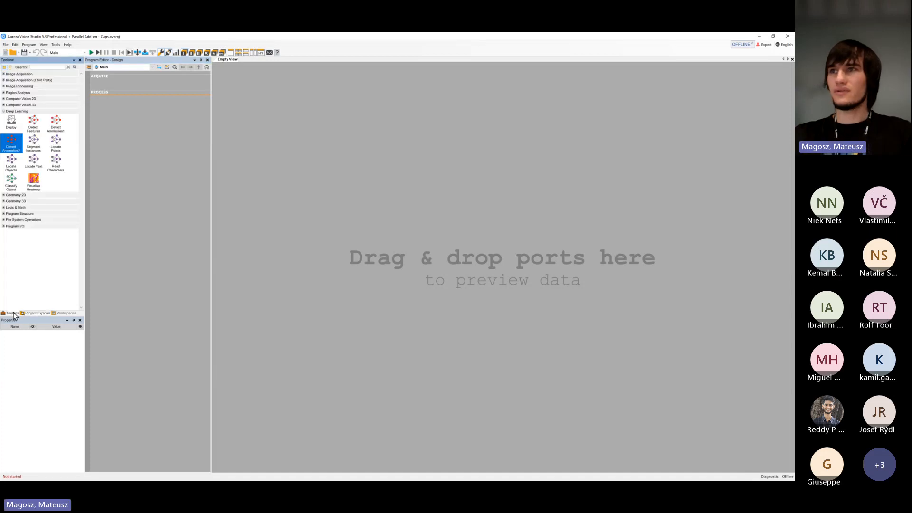
{"action": "double_click", "coordinate": [14, 113]}
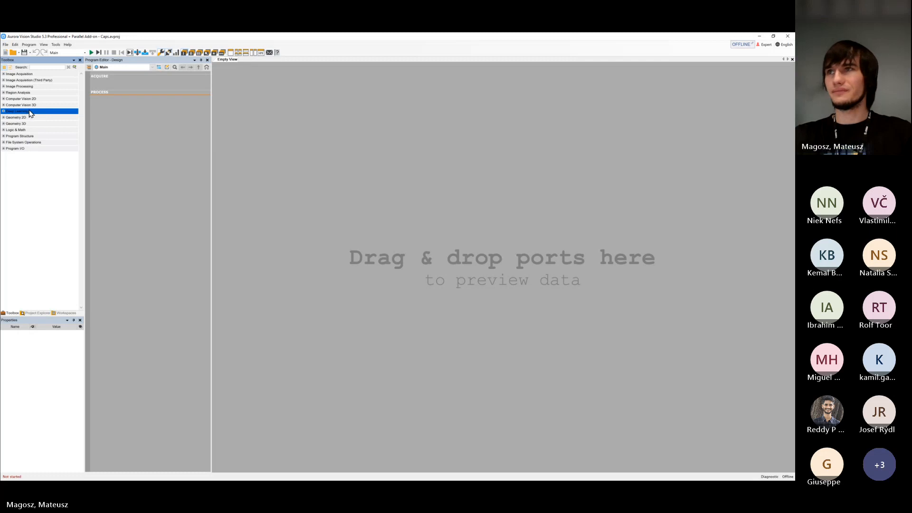
Expand the Toolbox's Deep Learning category and select the Detect Anomalies 1 tool
{"action": "left_click", "coordinate": [30, 112]}
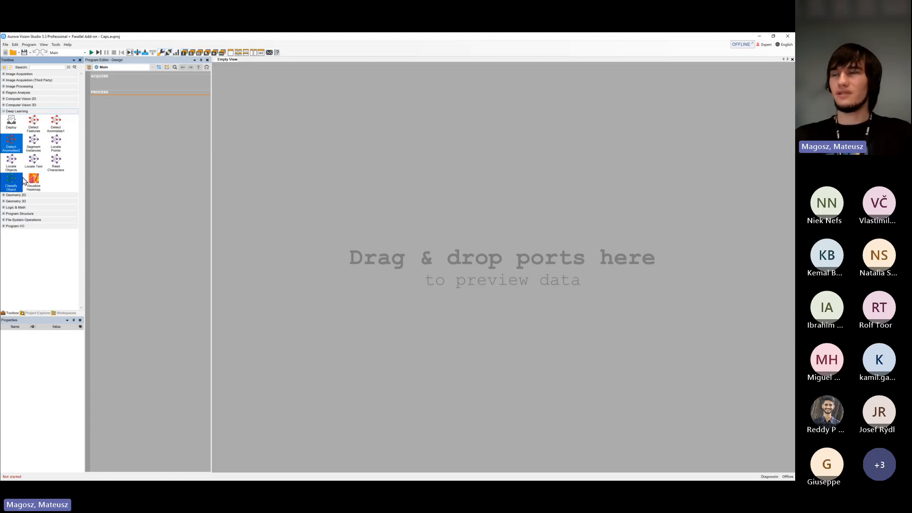
{"action": "left_click", "coordinate": [56, 125]}
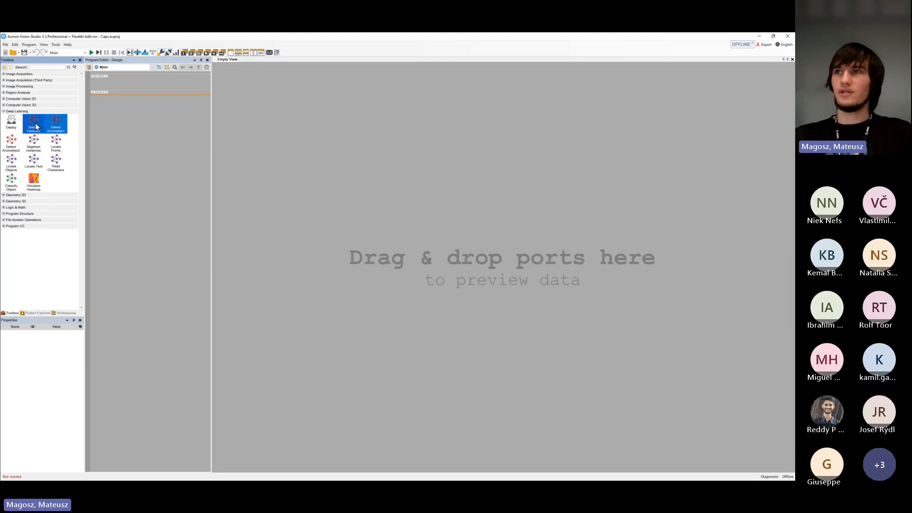
{"action": "left_click", "coordinate": [57, 127]}
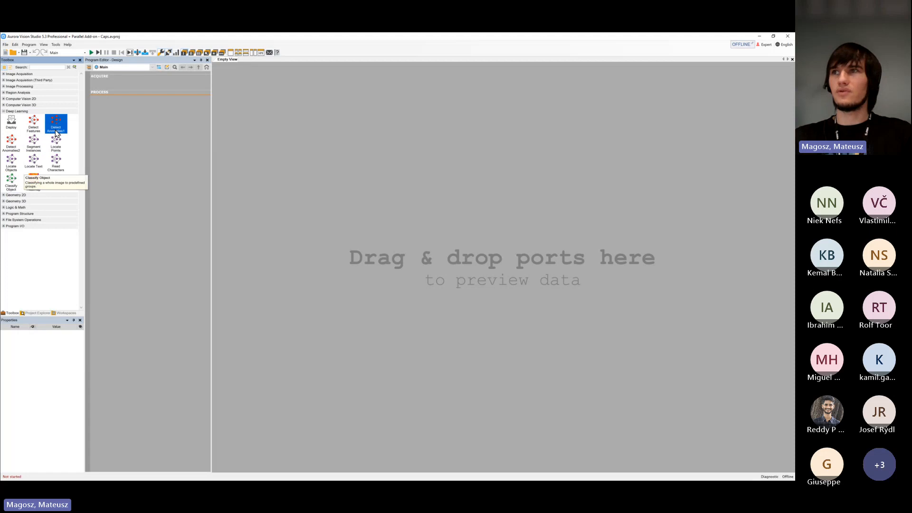
Try out a DL_DetectAnomalies1 filter in the Process section of the program and delete it again
{"action": "left_click_drag", "start_coordinate": [56, 130], "coordinate": [120, 109]}
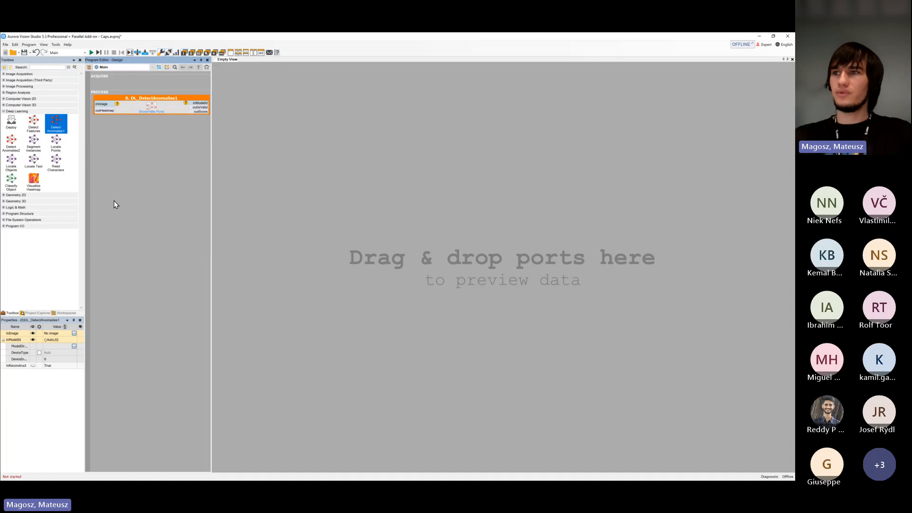
{"action": "left_click", "coordinate": [12, 348]}
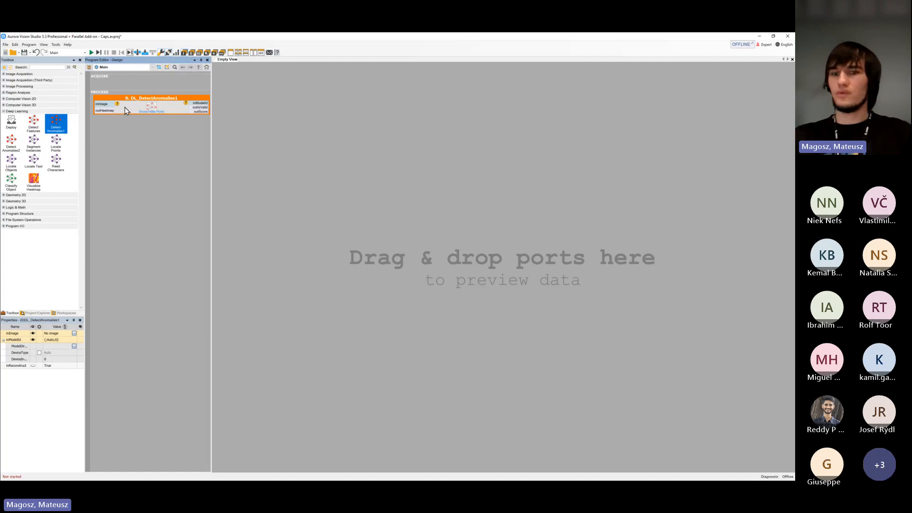
{"action": "key", "text": "Delete"}
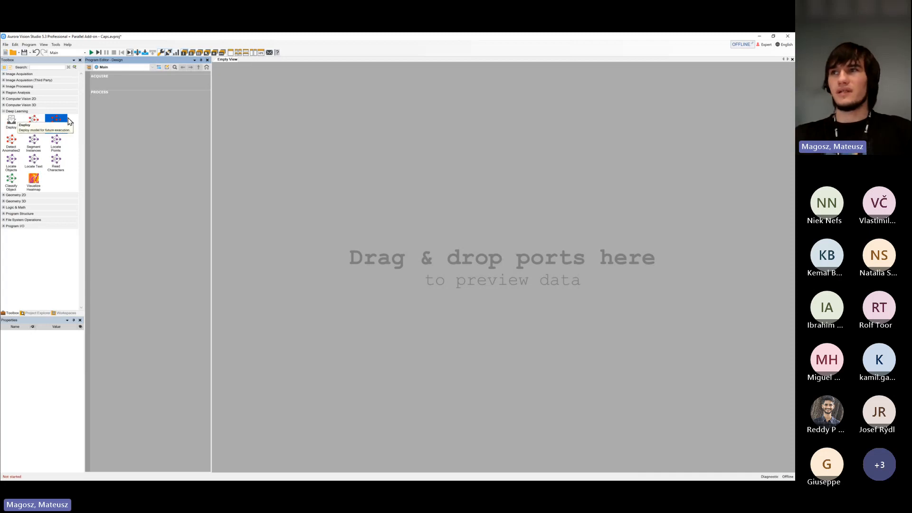
Add a deep learning Deploy filter to the program, using the Detect Anomalies 1 variant
{"action": "left_click", "coordinate": [18, 122]}
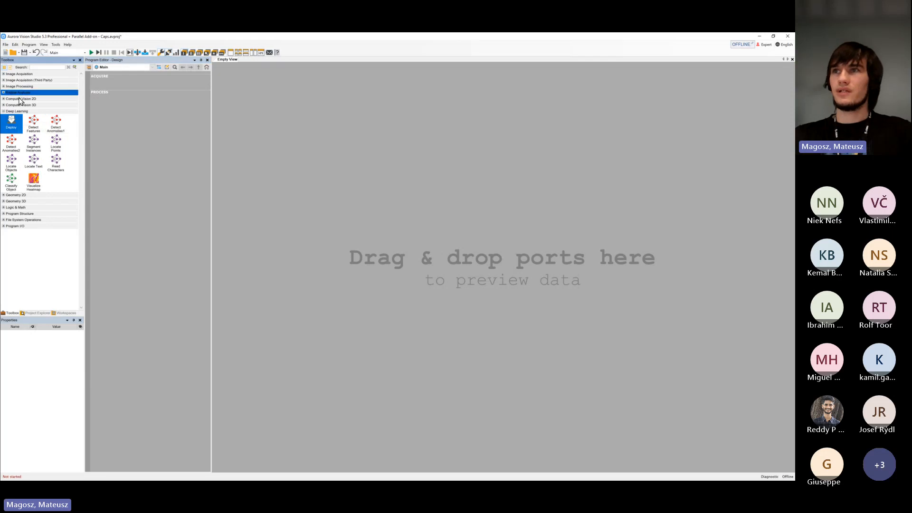
{"action": "left_click_drag", "start_coordinate": [14, 125], "coordinate": [109, 82]}
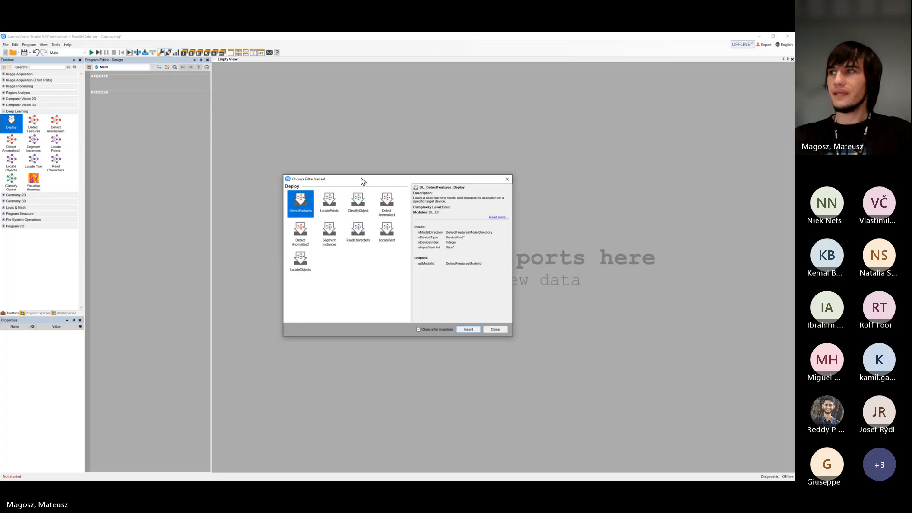
{"action": "left_click_drag", "start_coordinate": [361, 181], "coordinate": [183, 131]}
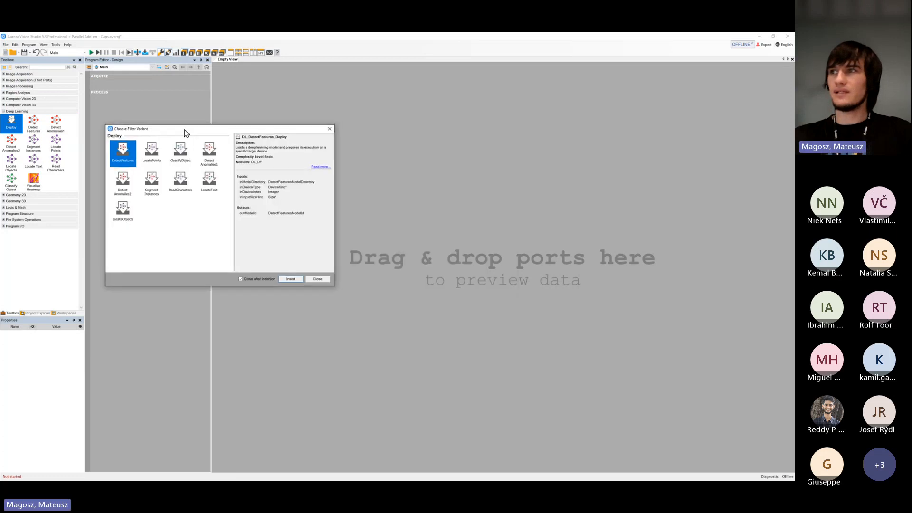
{"action": "left_click", "coordinate": [210, 152]}
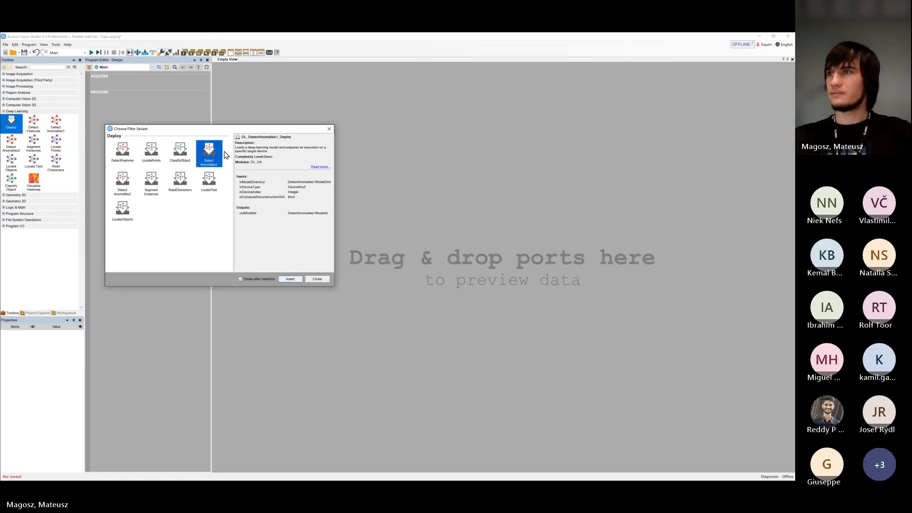
{"action": "left_click", "coordinate": [291, 279]}
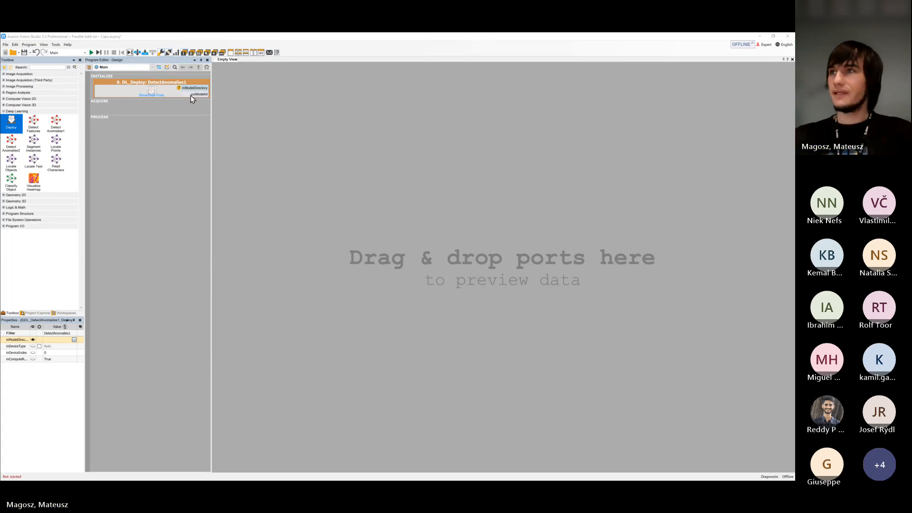
Set the Deploy filter's inModelDirectory to model_Caps and confirm the creation of that new directory
{"action": "left_click", "coordinate": [131, 91]}
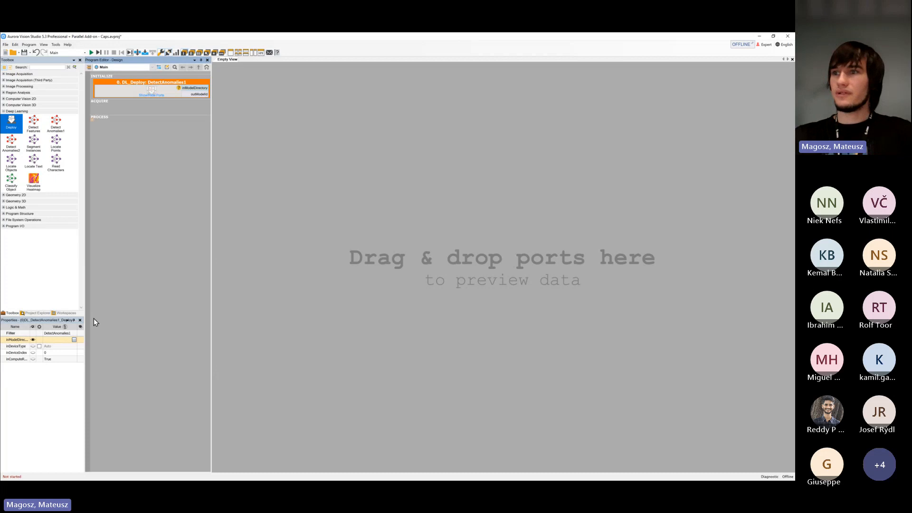
{"action": "left_click", "coordinate": [34, 340]}
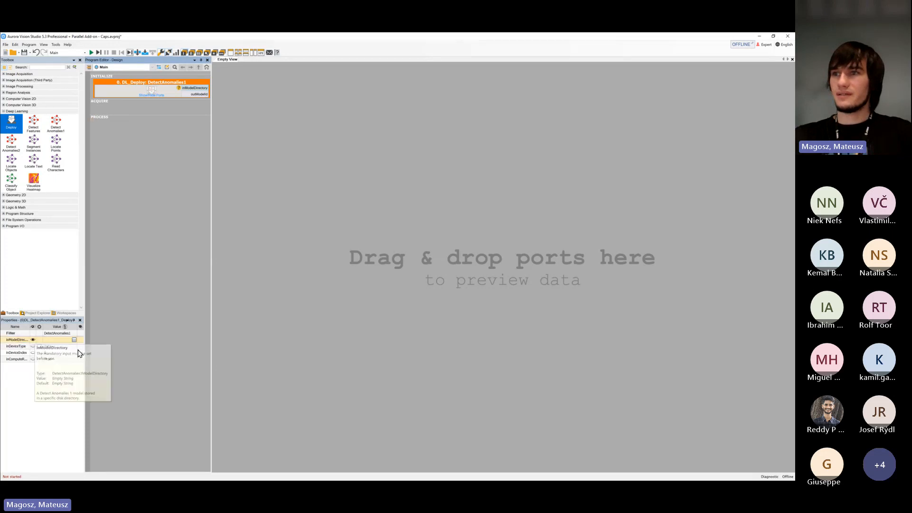
{"action": "left_click", "coordinate": [71, 349]}
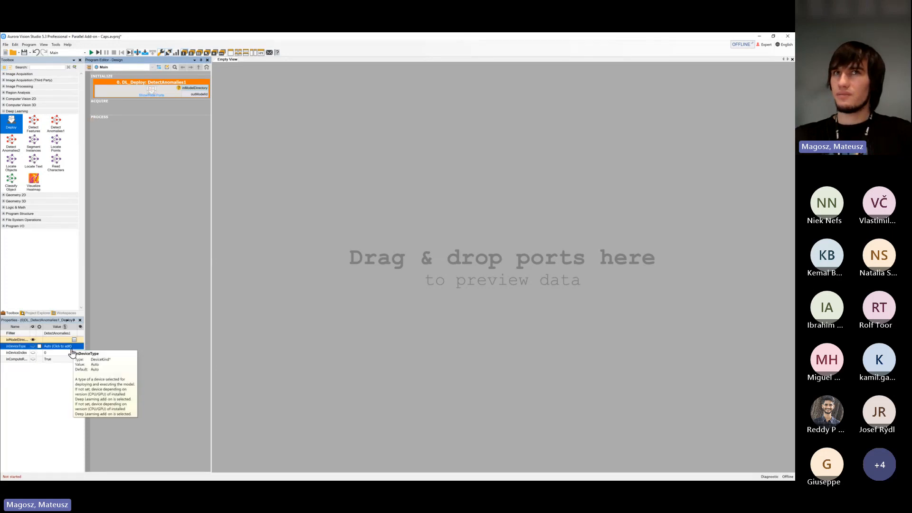
{"action": "left_click", "coordinate": [54, 341]}
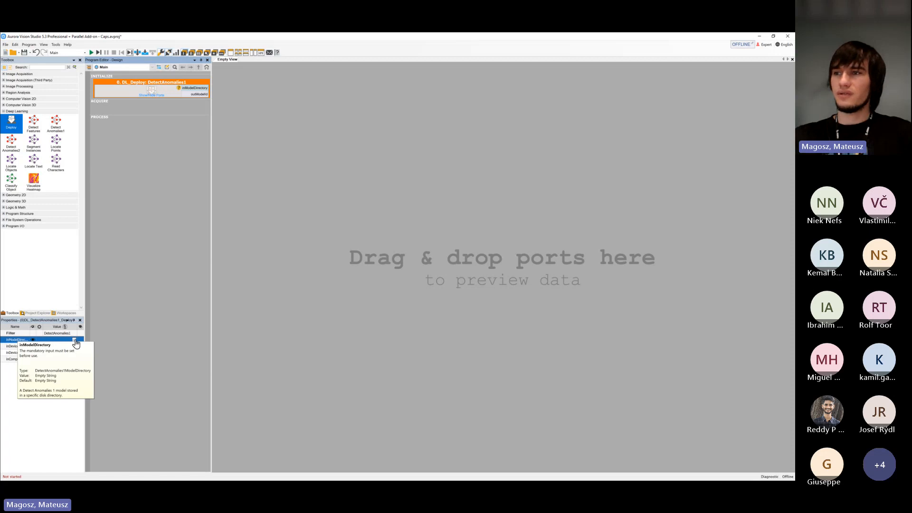
{"action": "left_click", "coordinate": [75, 342]}
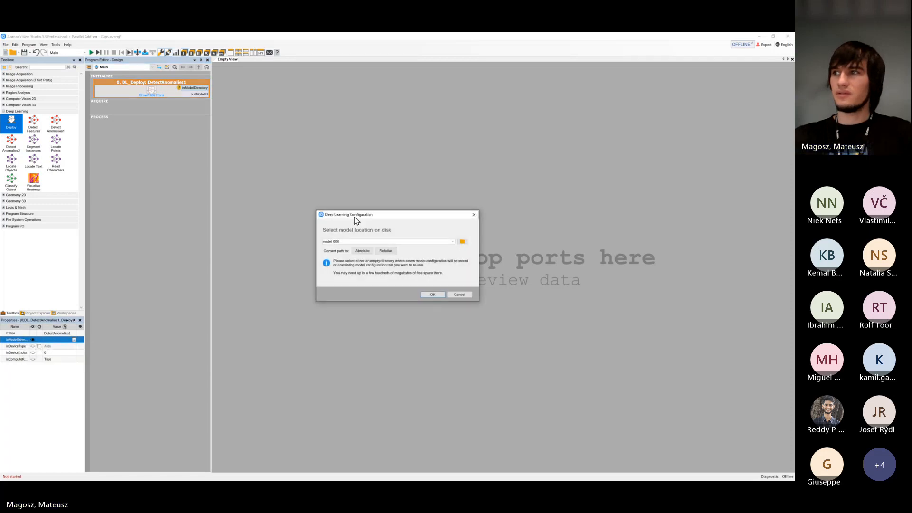
{"action": "left_click_drag", "start_coordinate": [338, 219], "coordinate": [156, 181]}
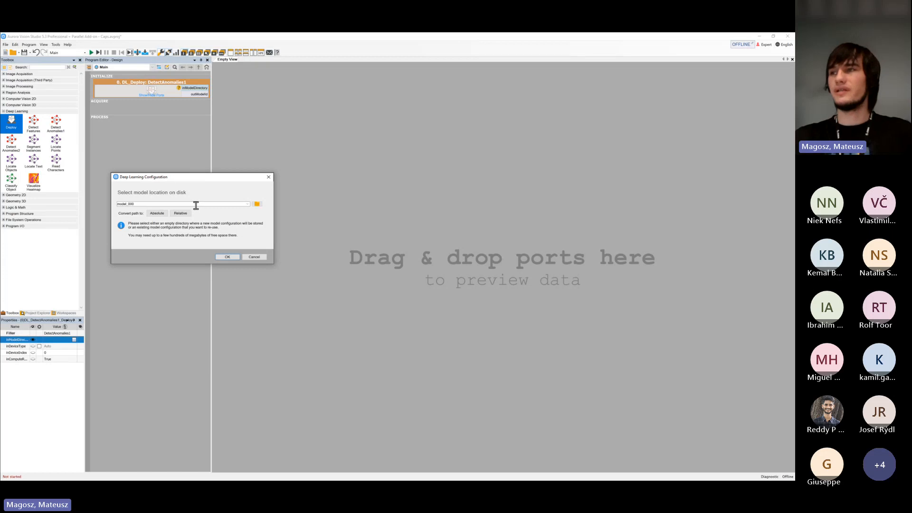
{"action": "double_click", "coordinate": [177, 203]}
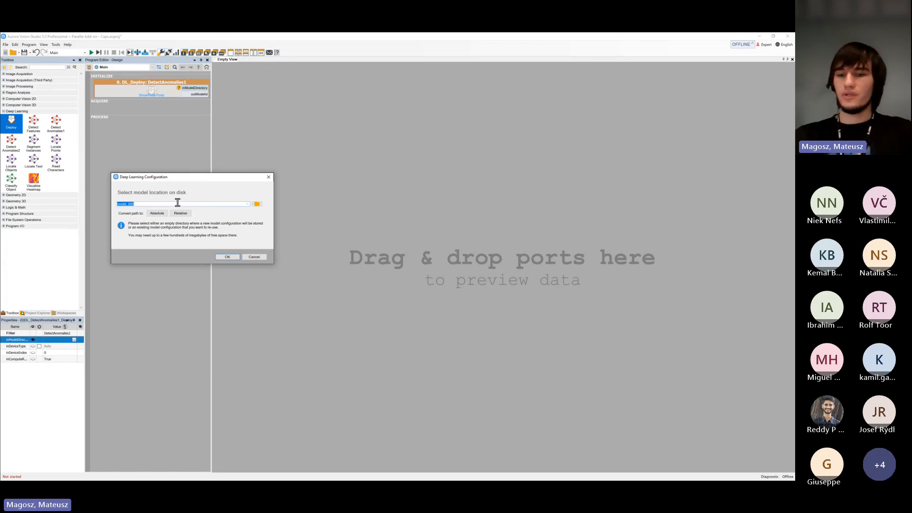
{"action": "left_click", "coordinate": [178, 203]}
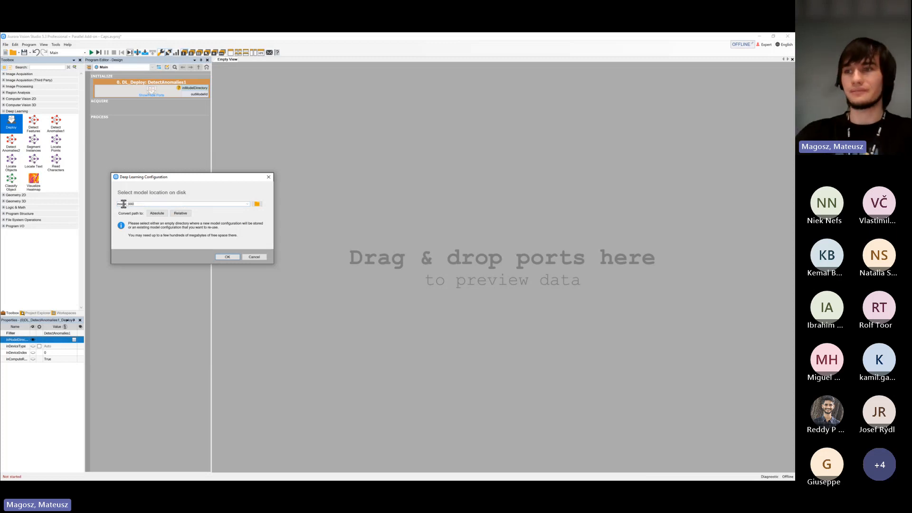
{"action": "key", "text": "BackSpace"}
{"action": "key", "text": "BackSpace"}
{"action": "key", "text": "BackSpace"}
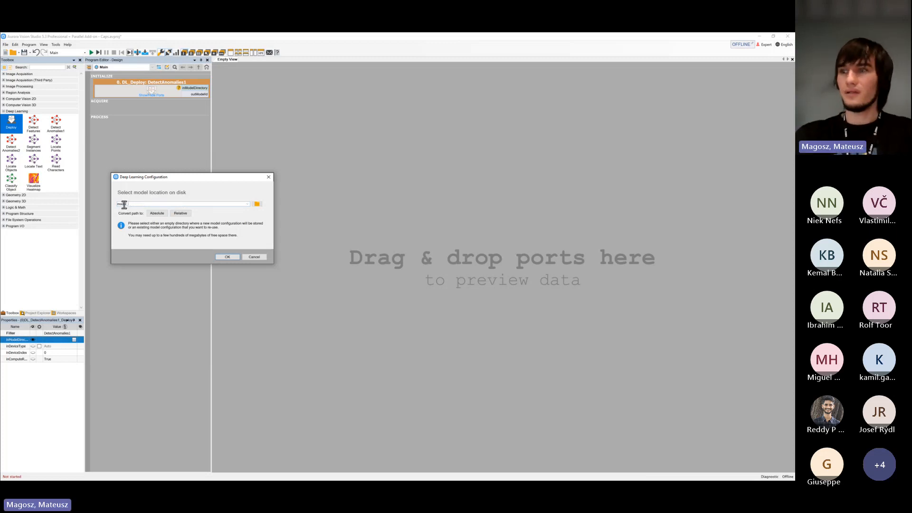
{"action": "type", "text": "Ca"}
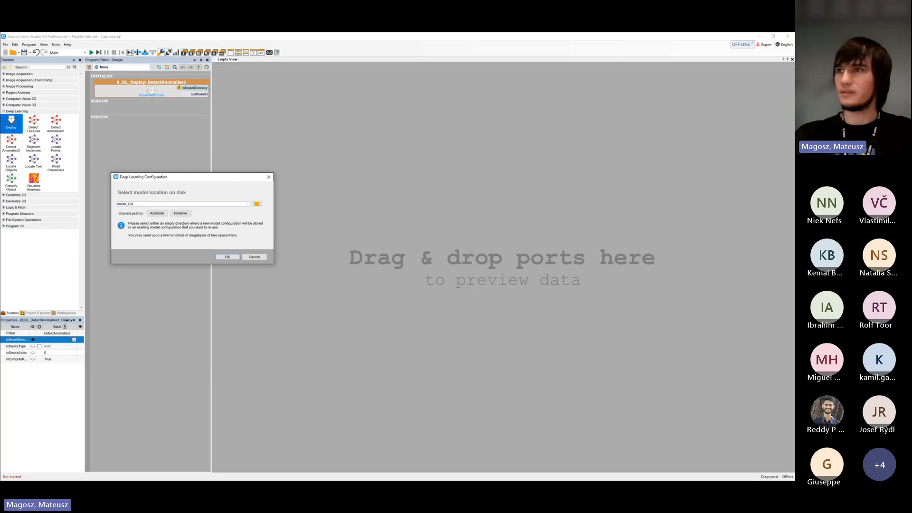
{"action": "type", "text": "ps"}
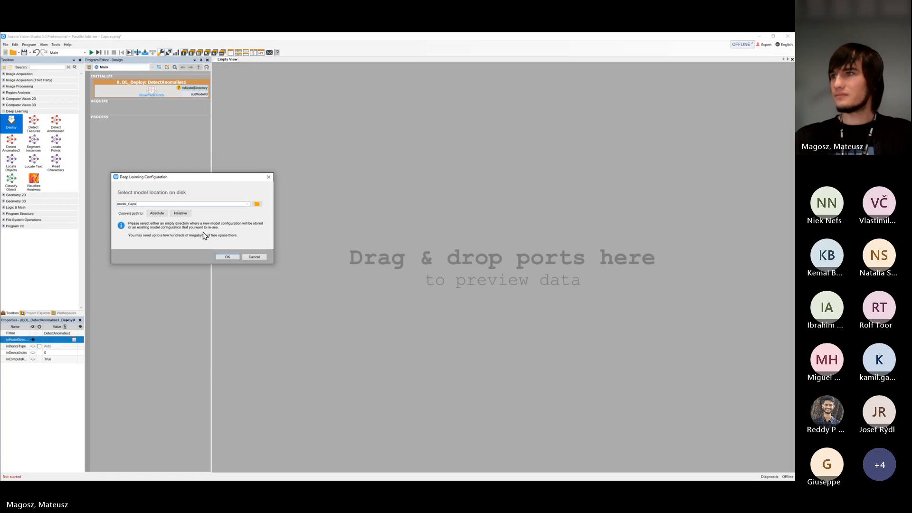
{"action": "left_click", "coordinate": [230, 257]}
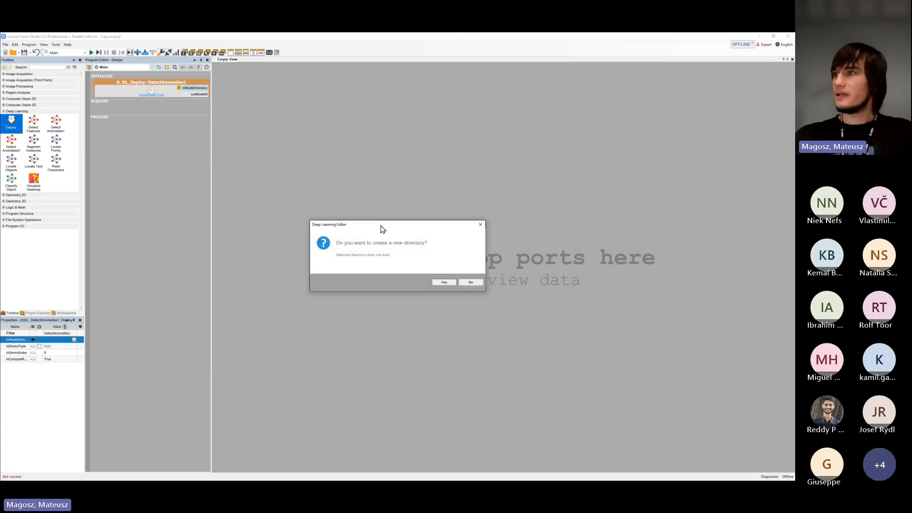
{"action": "left_click_drag", "start_coordinate": [381, 225], "coordinate": [214, 189]}
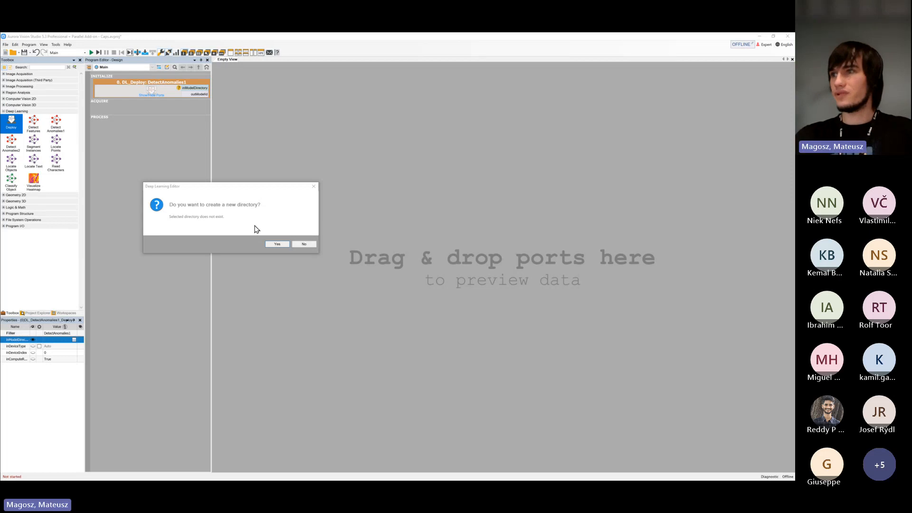
{"action": "left_click", "coordinate": [277, 244]}
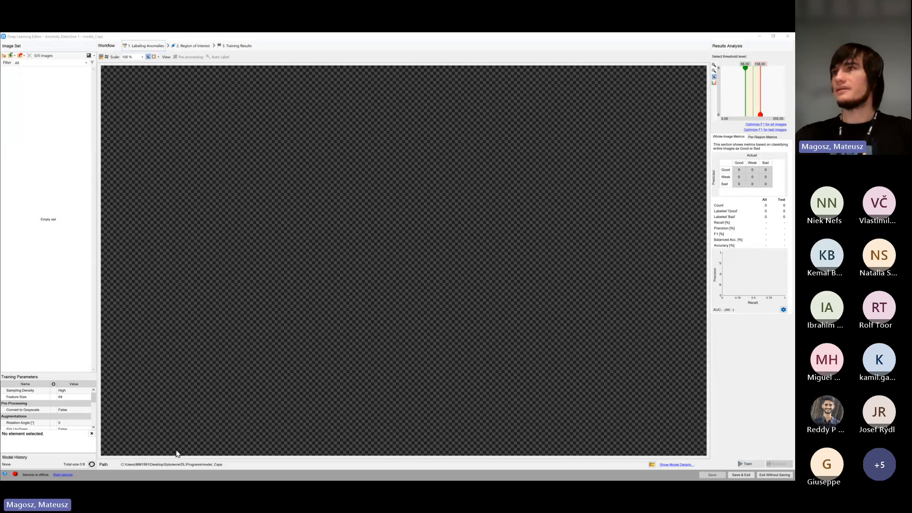
Bring File Explorer over the Deep Learning Editor, reopen the Training Set folder and look into its NOK folder
{"action": "left_click", "coordinate": [243, 241]}
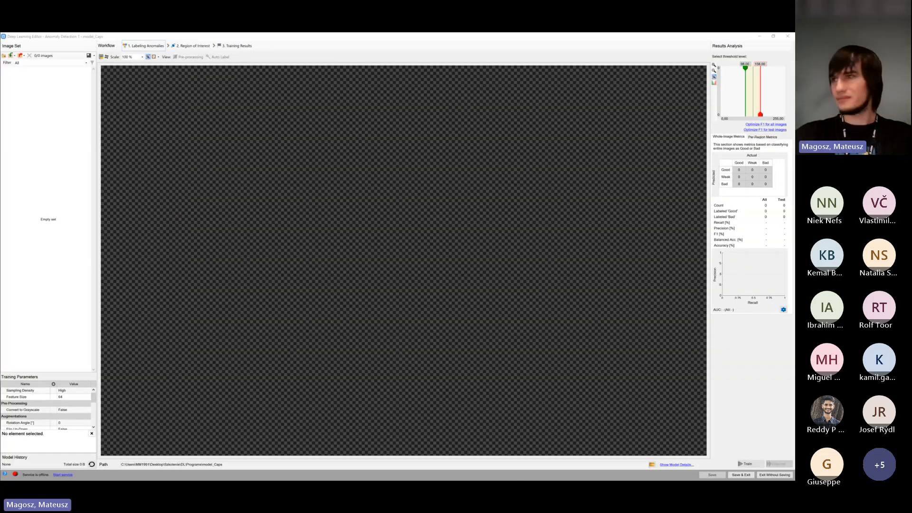
{"action": "left_click_drag", "start_coordinate": [388, 156], "coordinate": [394, 127]}
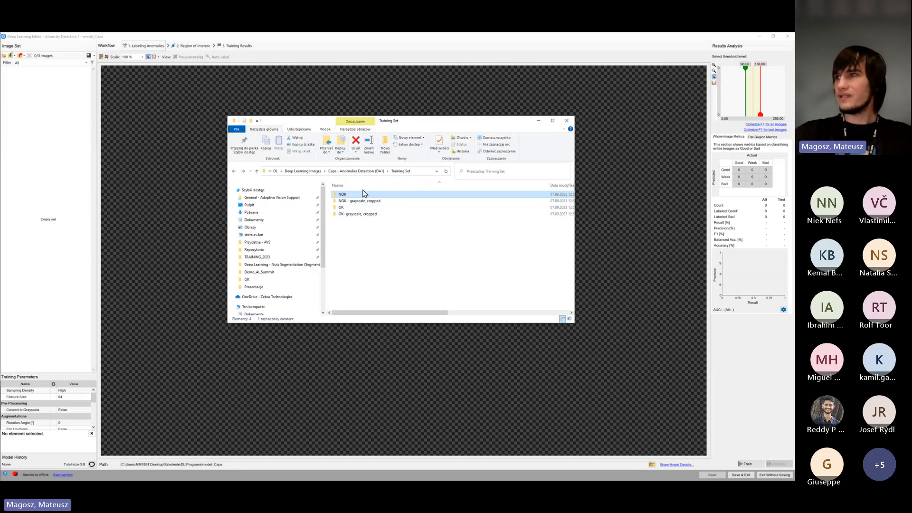
{"action": "left_click", "coordinate": [370, 172]}
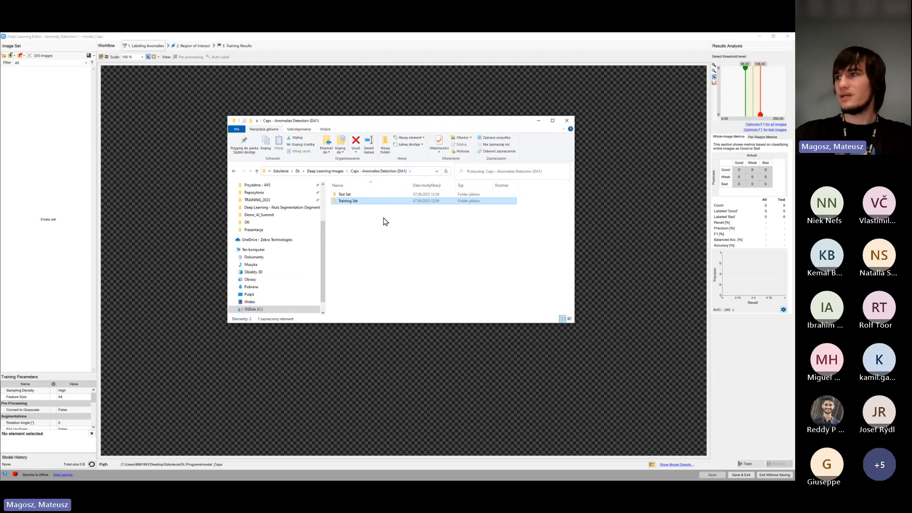
{"action": "double_click", "coordinate": [354, 202]}
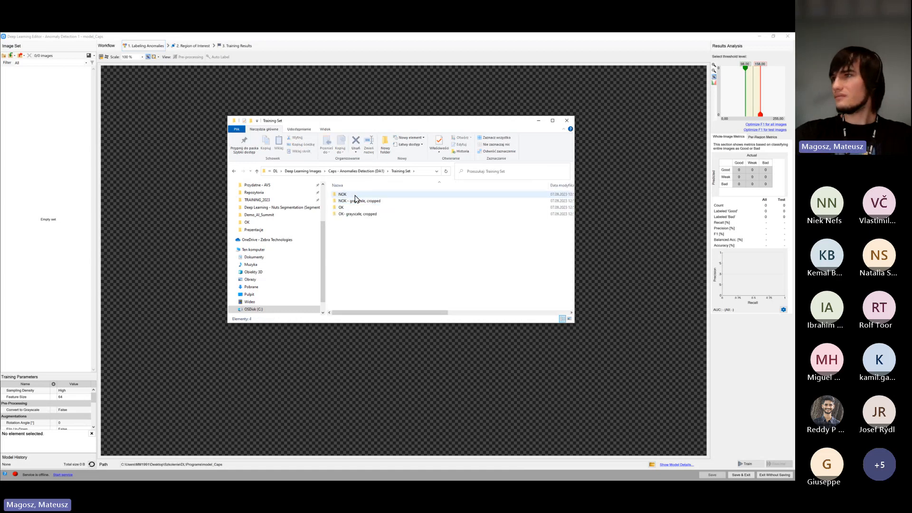
{"action": "double_click", "coordinate": [355, 195]}
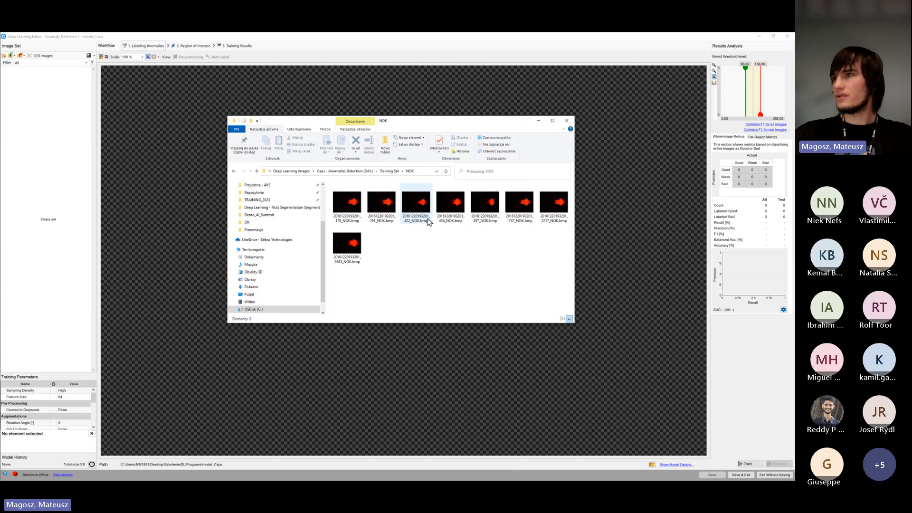
{"action": "key", "text": "alt+Left"}
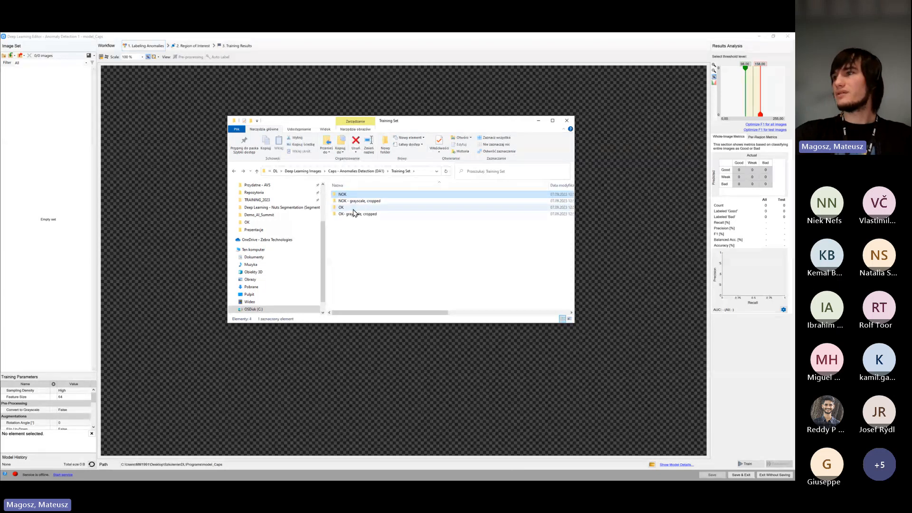
Add all images from the Training Set's OK folder to the editor's image set and return to the Training Set folder
{"action": "left_click", "coordinate": [353, 209]}
{"action": "double_click", "coordinate": [354, 209]}
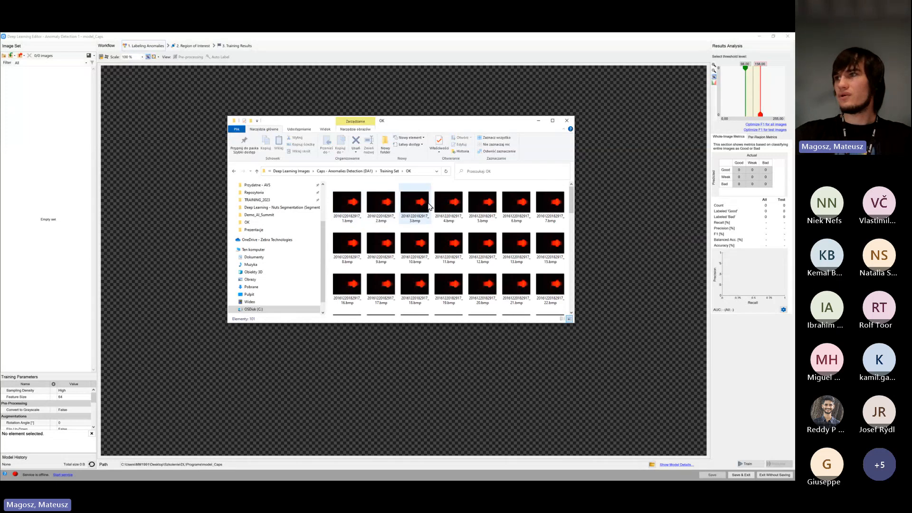
{"action": "left_click", "coordinate": [355, 205]}
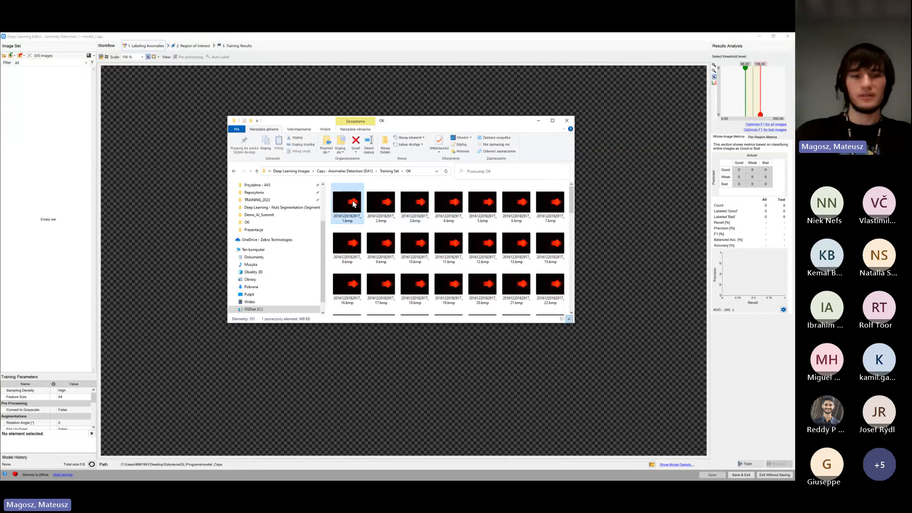
{"action": "key", "text": "ctrl+a"}
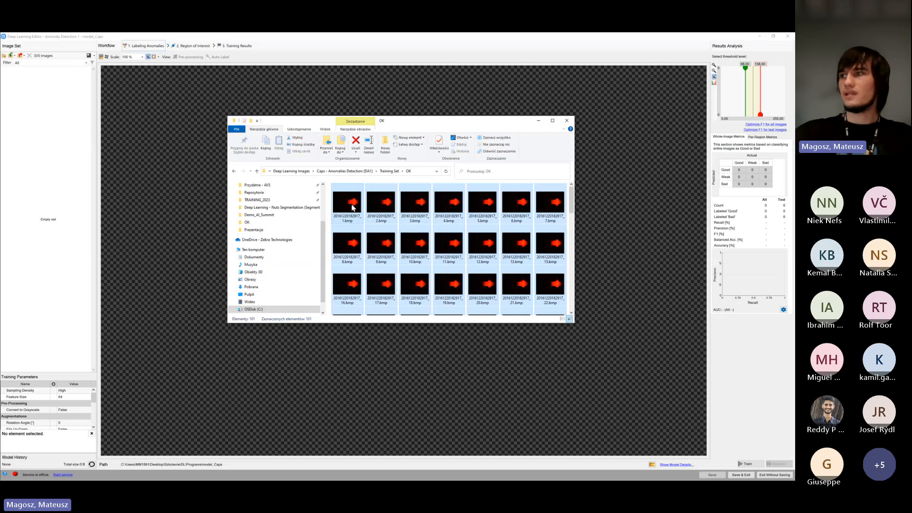
{"action": "left_click_drag", "start_coordinate": [353, 207], "coordinate": [86, 199]}
{"action": "key", "text": "alt+Left"}
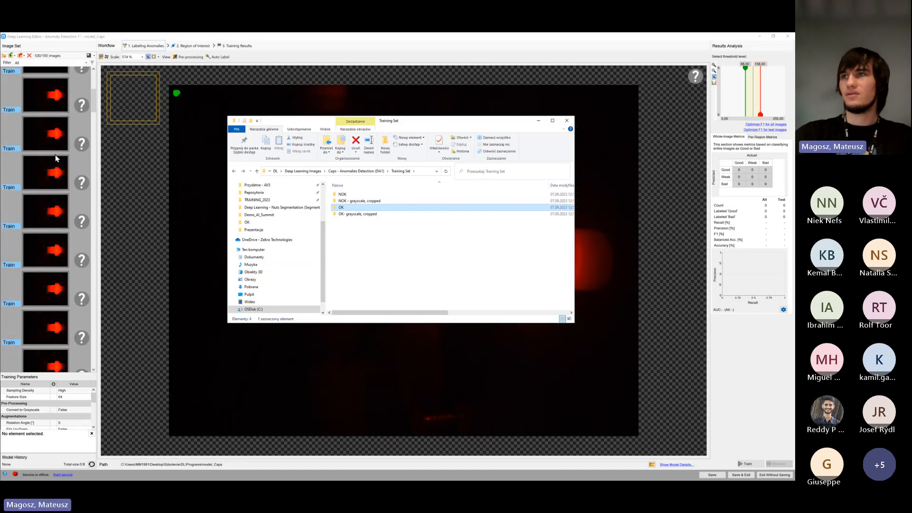
Label all the images added from the OK folder as good in the image set
{"action": "scroll", "coordinate": [56, 159], "scroll_direction": "down", "scroll_amount": 14}
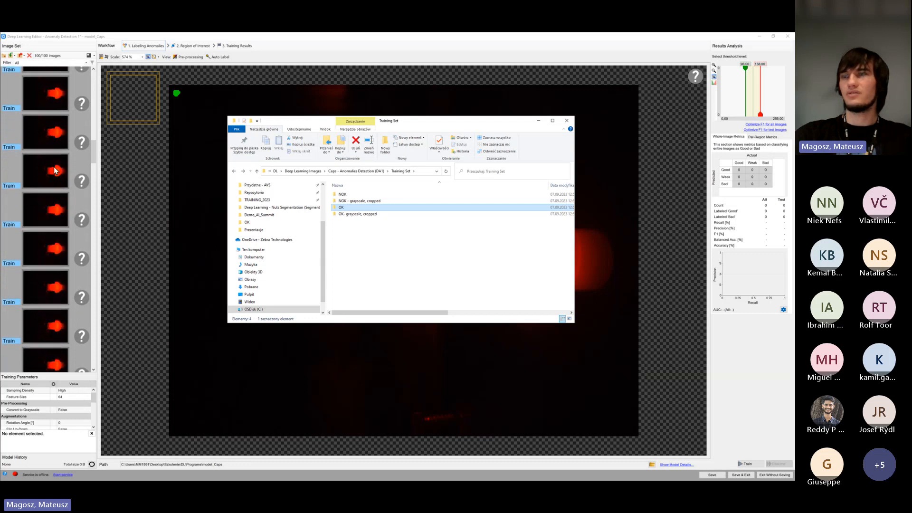
{"action": "scroll", "coordinate": [54, 169], "scroll_direction": "up", "scroll_amount": 10}
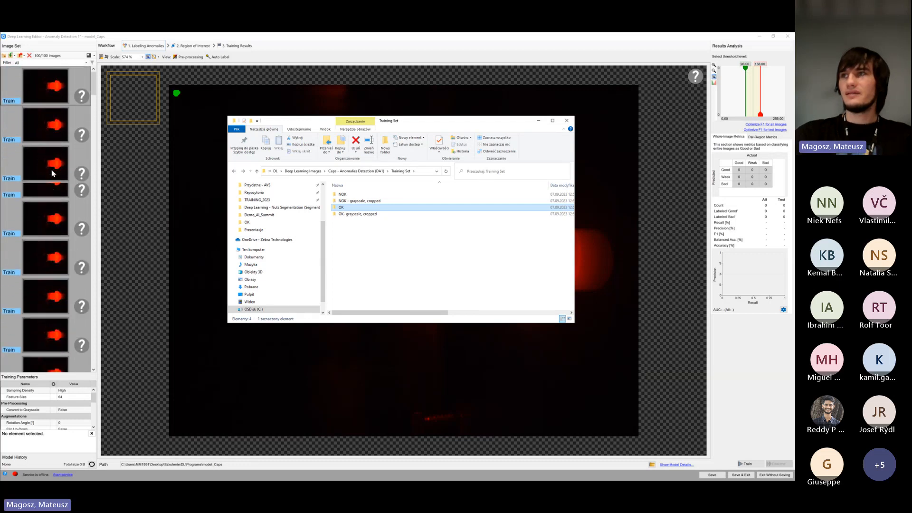
{"action": "mouse_move", "coordinate": [4, 99]}
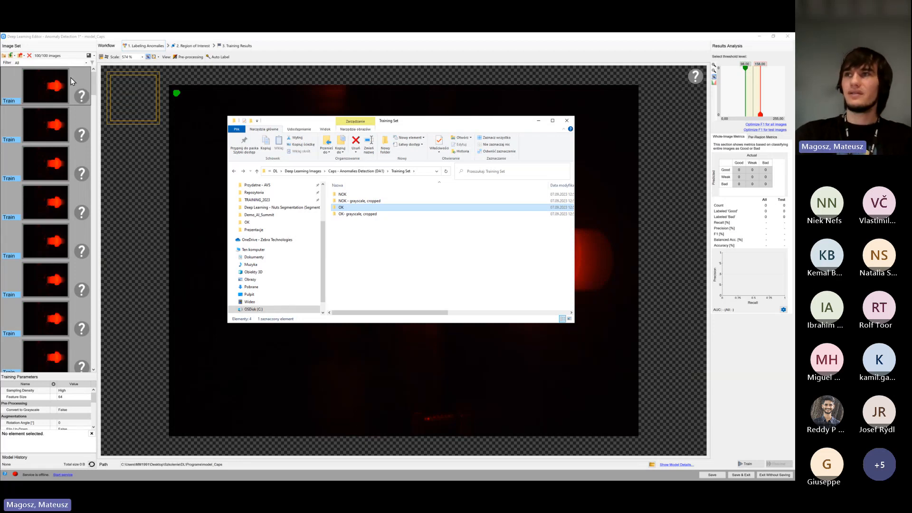
{"action": "scroll", "coordinate": [66, 96], "scroll_direction": "down", "scroll_amount": 2}
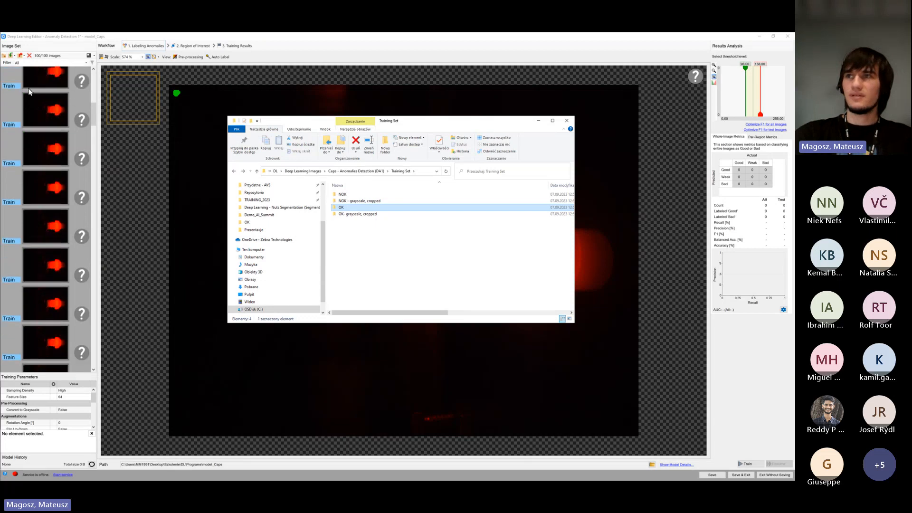
{"action": "scroll", "coordinate": [37, 128], "scroll_direction": "down", "scroll_amount": 3}
{"action": "scroll", "coordinate": [37, 129], "scroll_direction": "up", "scroll_amount": 5}
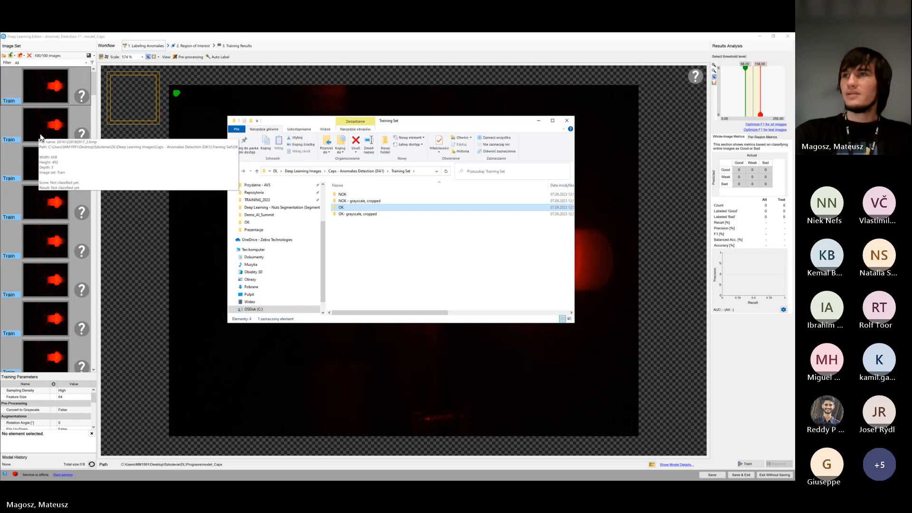
{"action": "left_click", "coordinate": [84, 101]}
{"action": "left_click", "coordinate": [84, 99]}
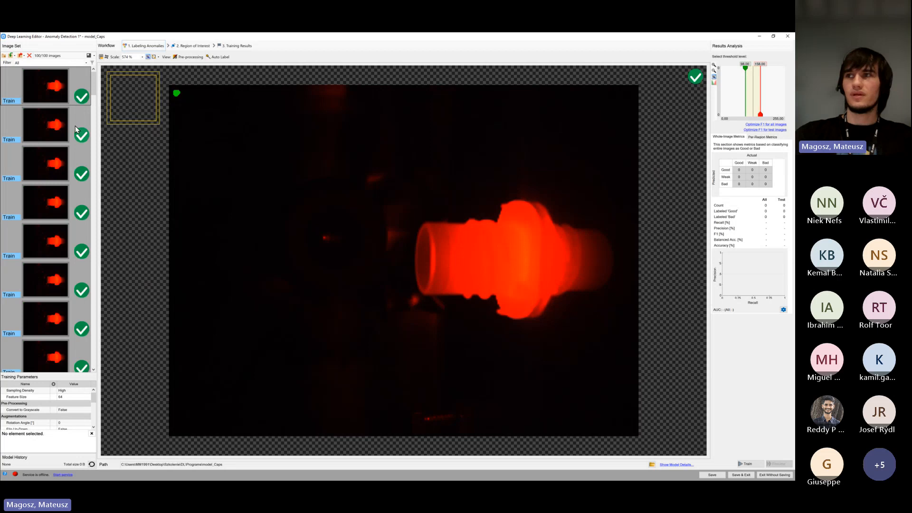
{"action": "left_click", "coordinate": [82, 98]}
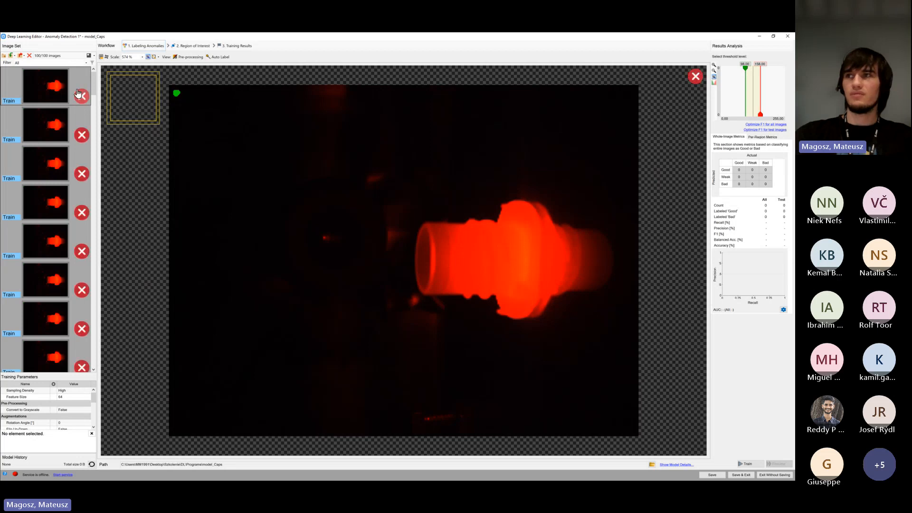
{"action": "left_click", "coordinate": [85, 101]}
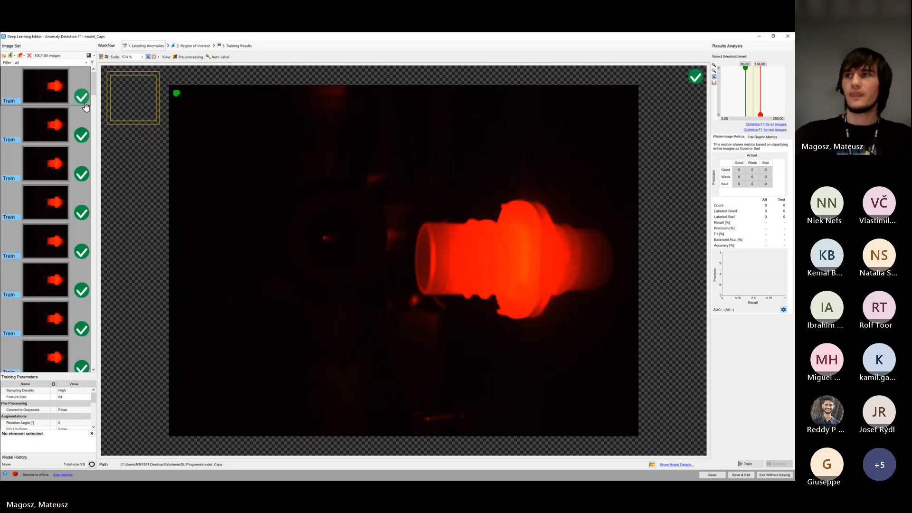
{"action": "left_click", "coordinate": [86, 100]}
{"action": "left_click", "coordinate": [88, 100]}
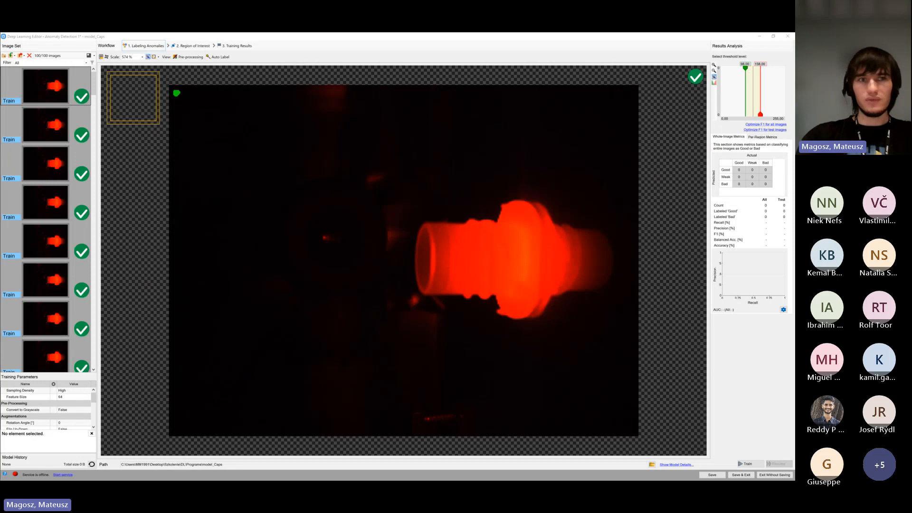
Add all images from the Training Set's NOK folder to the editor's image set
{"action": "key", "text": "alt+Tab"}
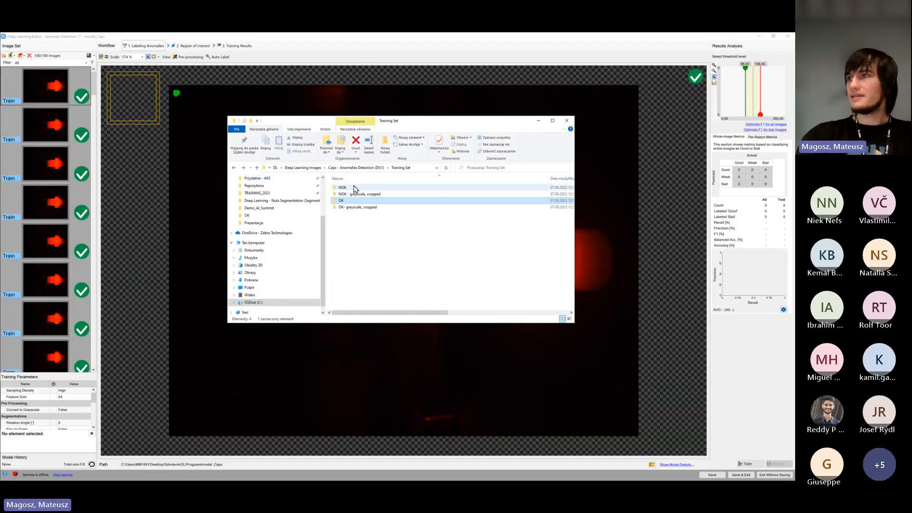
{"action": "left_click", "coordinate": [358, 188]}
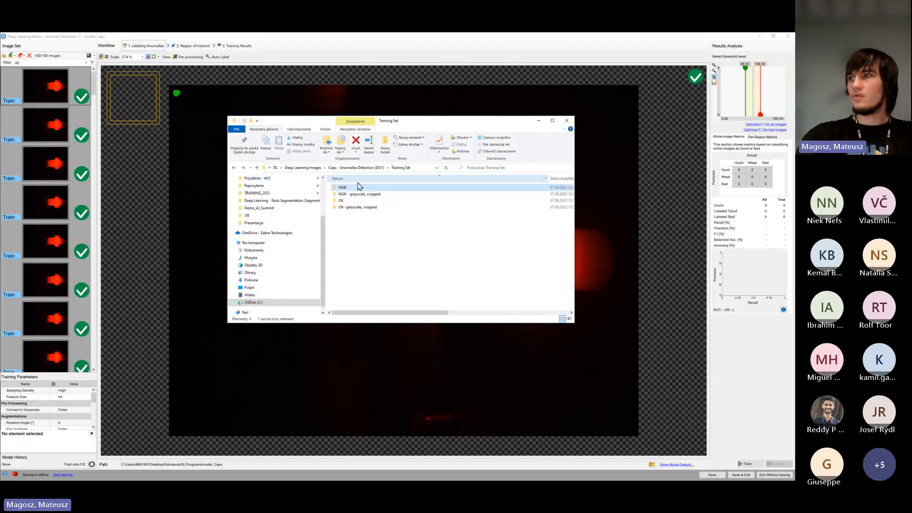
{"action": "left_click_drag", "start_coordinate": [348, 191], "coordinate": [77, 212]}
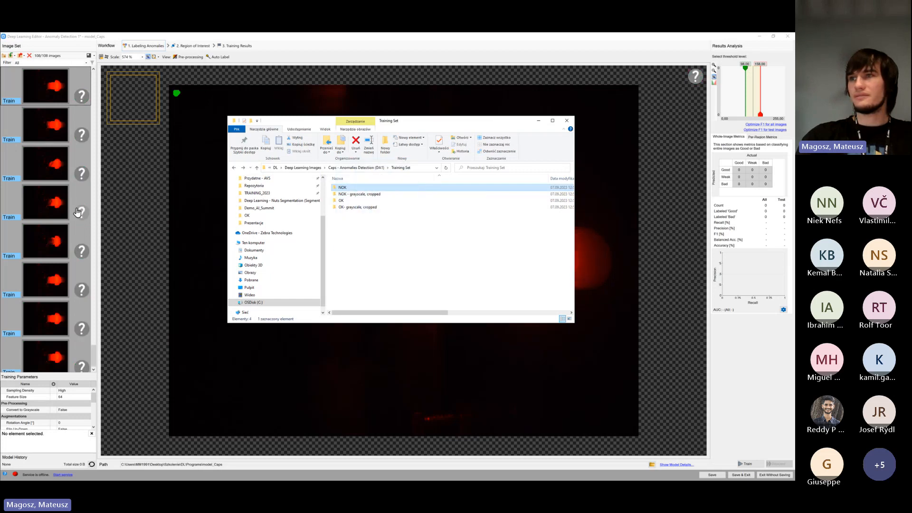
Label all the newly added NOK images as bad and check the labels where the good images end
{"action": "left_click", "coordinate": [83, 139]}
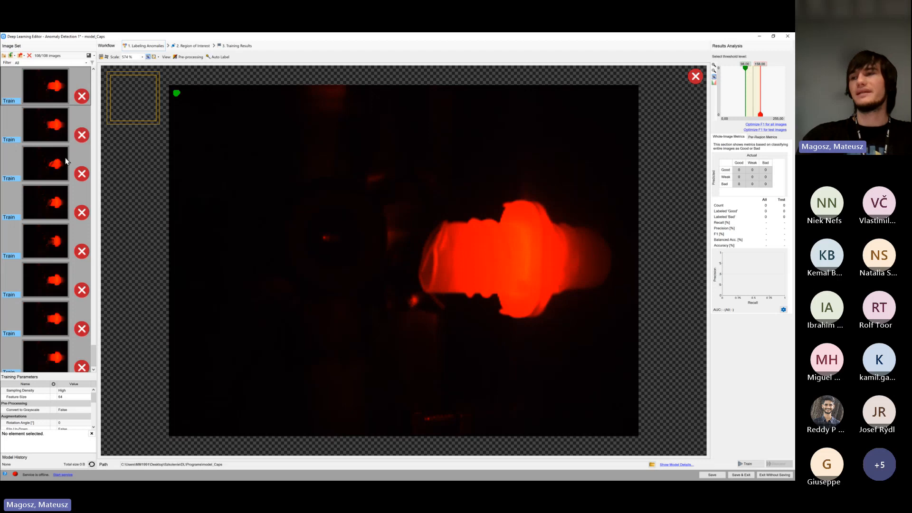
{"action": "scroll", "coordinate": [57, 207], "scroll_direction": "up", "scroll_amount": 1}
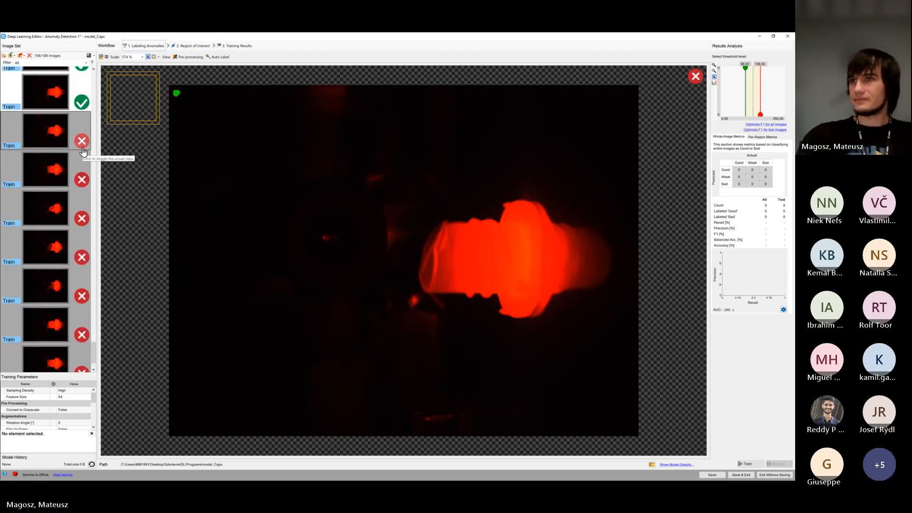
{"action": "scroll", "coordinate": [57, 171], "scroll_direction": "down", "scroll_amount": 1}
{"action": "scroll", "coordinate": [58, 181], "scroll_direction": "up", "scroll_amount": 2}
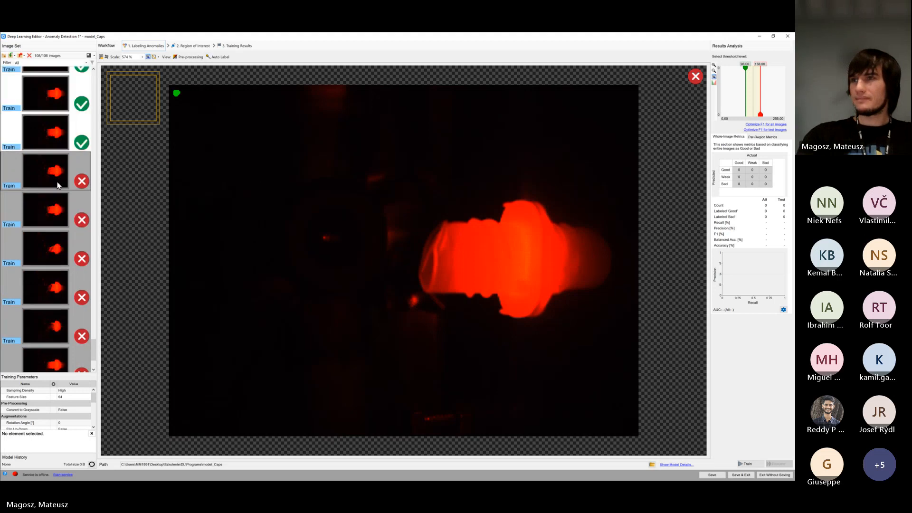
{"action": "scroll", "coordinate": [55, 185], "scroll_direction": "down", "scroll_amount": 2}
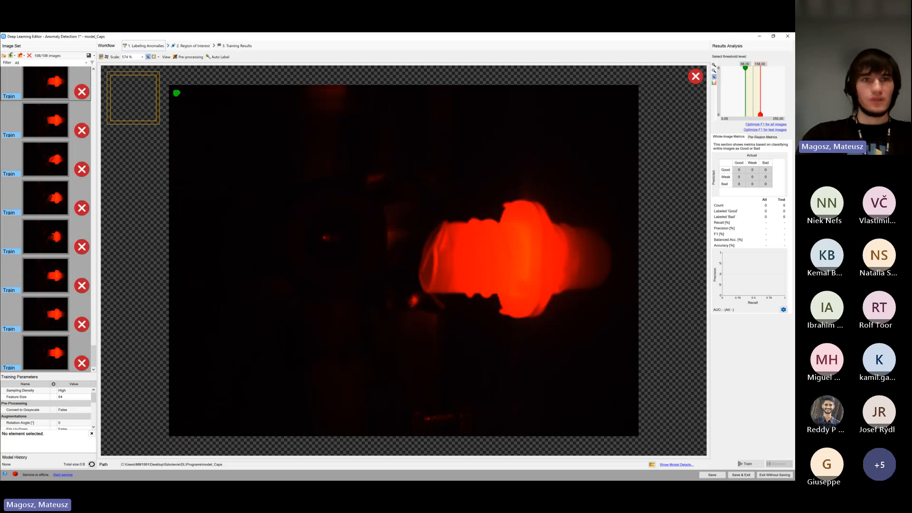
Look through the Training Set's grayscale, cropped NOK and OK folders, compare them with the editor's image, and minimize File Explorer
{"action": "key", "text": "alt+Tab"}
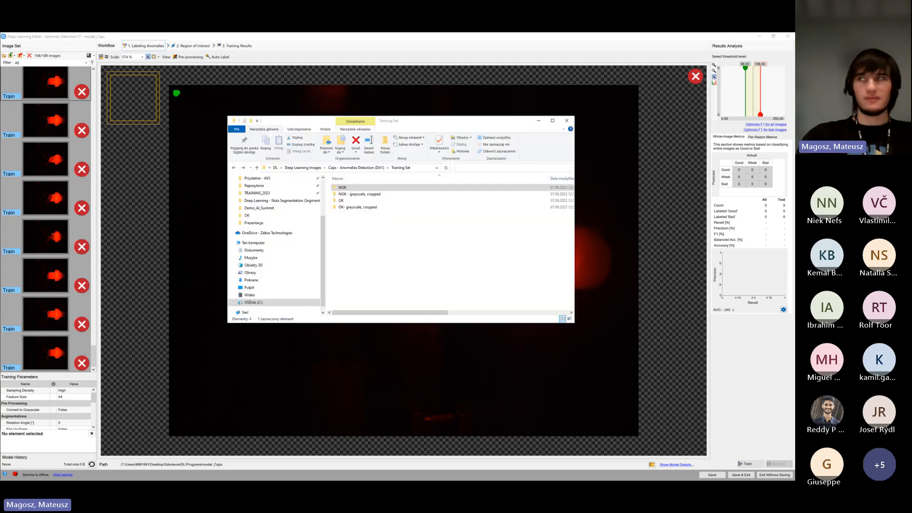
{"action": "double_click", "coordinate": [387, 195]}
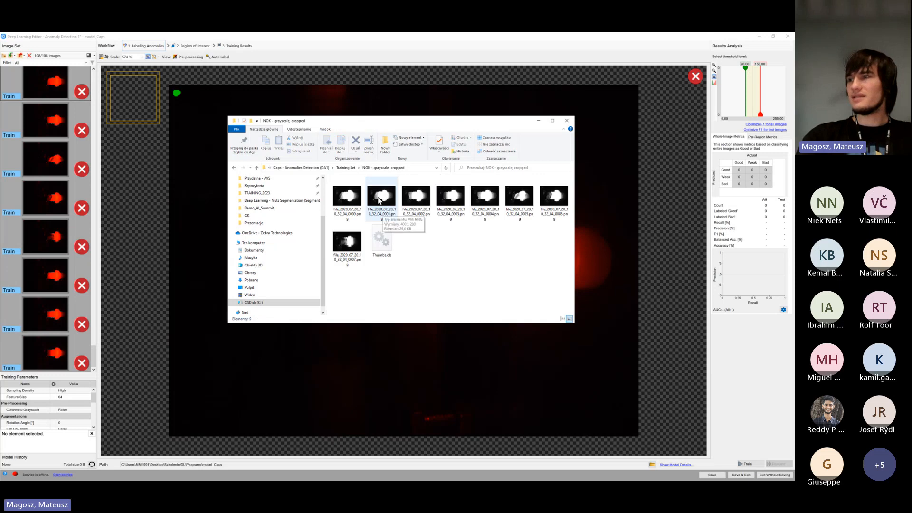
{"action": "key", "text": "alt+Left"}
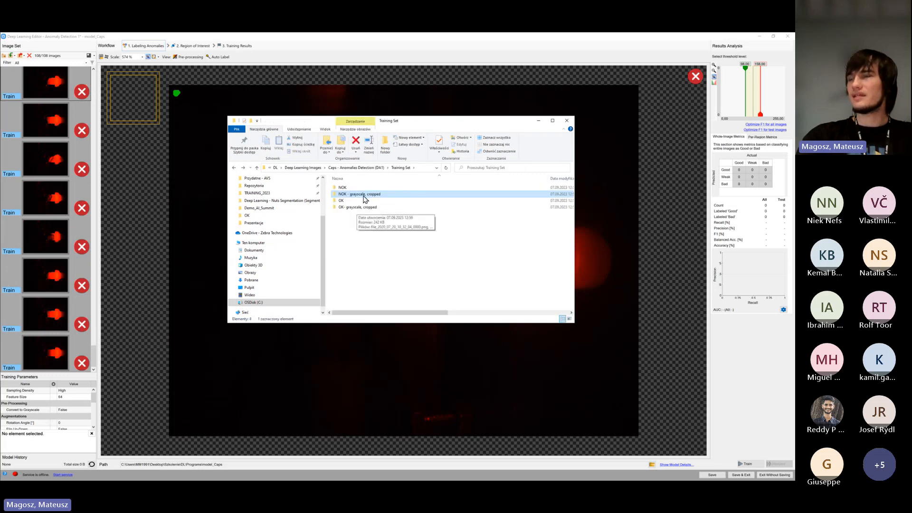
{"action": "double_click", "coordinate": [373, 207]}
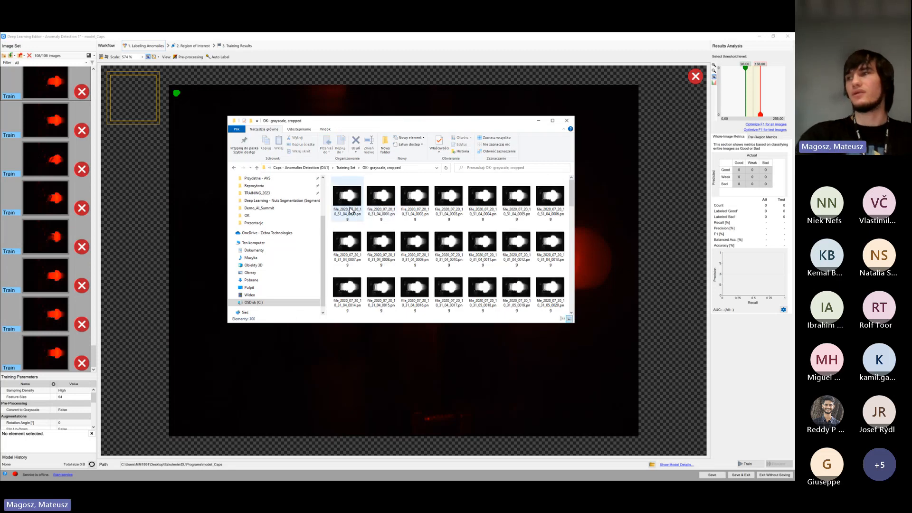
{"action": "scroll", "coordinate": [354, 214], "scroll_direction": "down", "scroll_amount": 8}
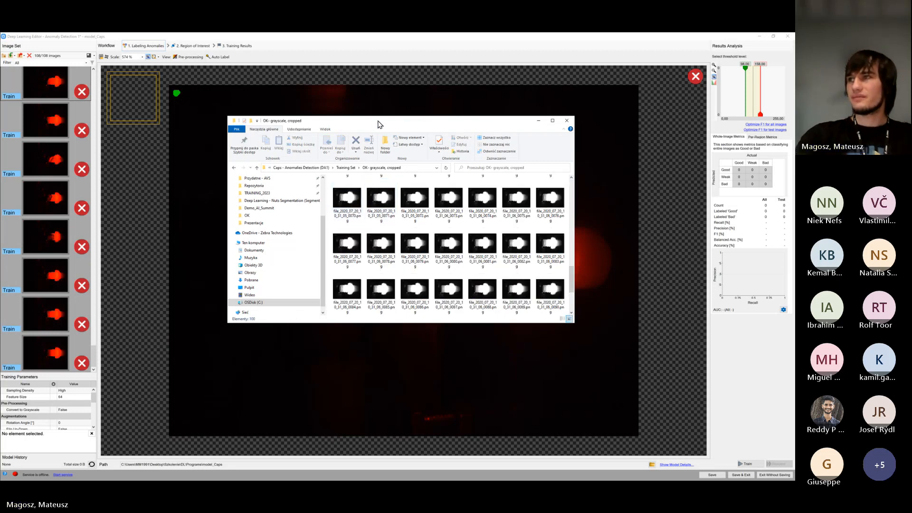
{"action": "left_click_drag", "start_coordinate": [379, 124], "coordinate": [178, 176]}
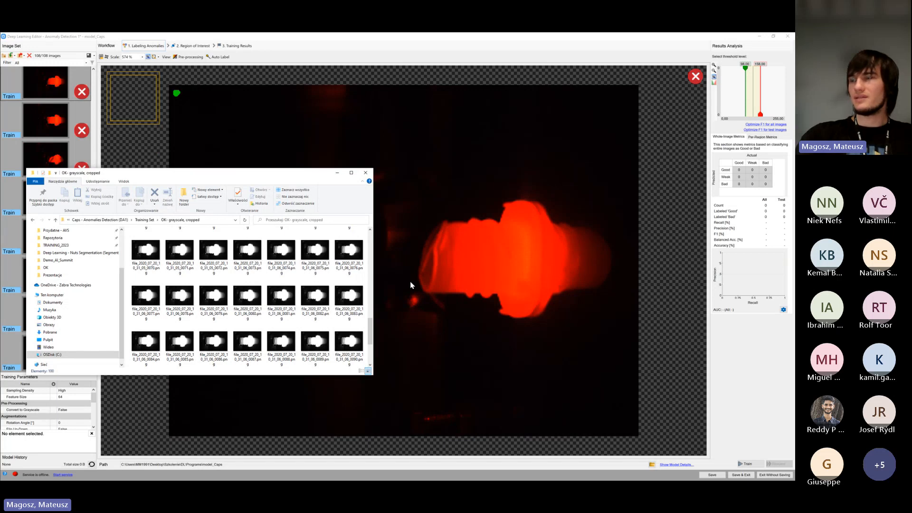
{"action": "left_click_drag", "start_coordinate": [199, 178], "coordinate": [350, 101]}
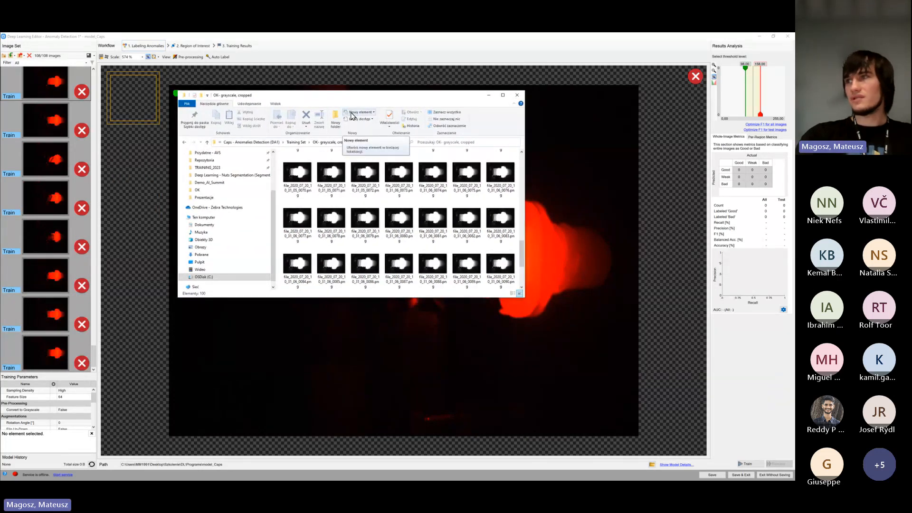
{"action": "left_click", "coordinate": [293, 168]}
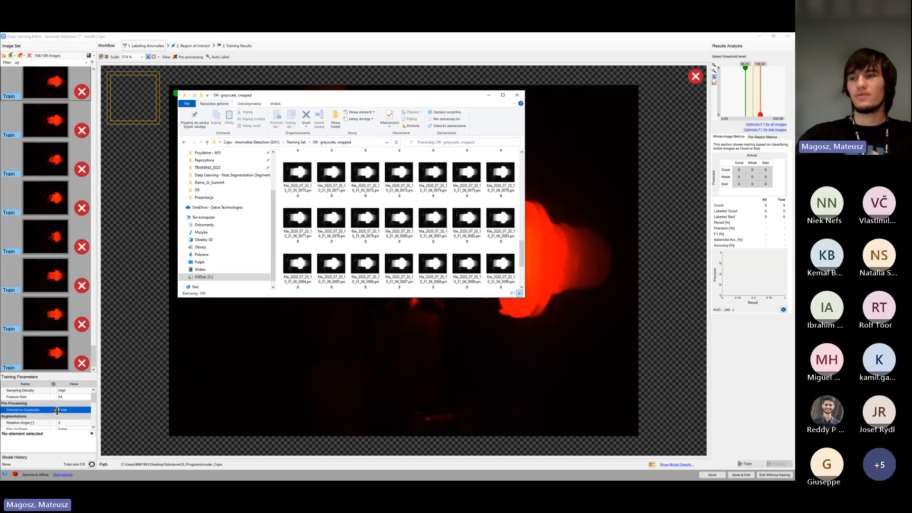
{"action": "left_click", "coordinate": [69, 399]}
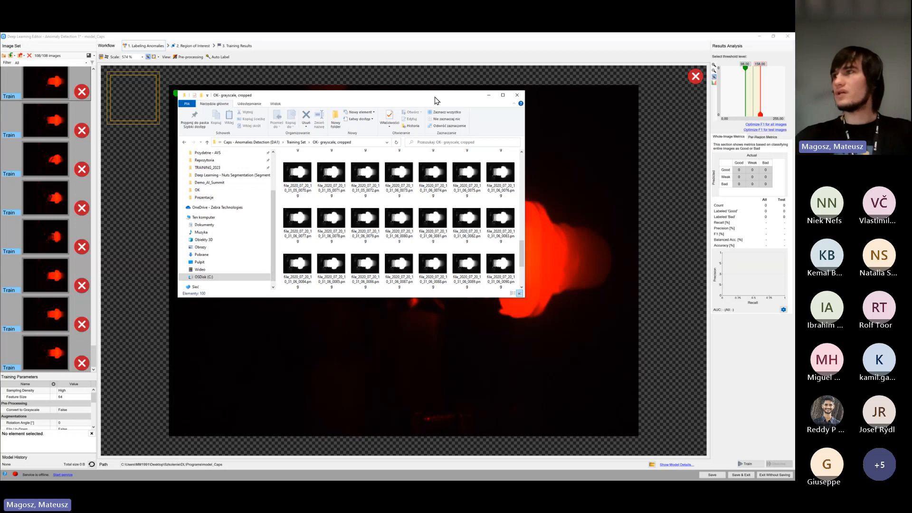
{"action": "left_click", "coordinate": [488, 95]}
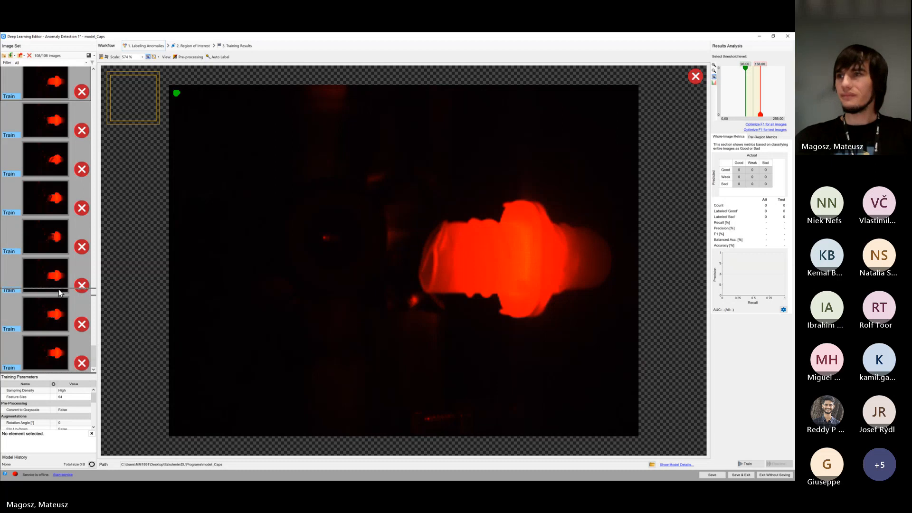
Enlarge the training parameters area, shrink the region of interest to a rectangle around the cap, and check that it fits the other images
{"action": "left_click_drag", "start_coordinate": [60, 292], "coordinate": [65, 296]}
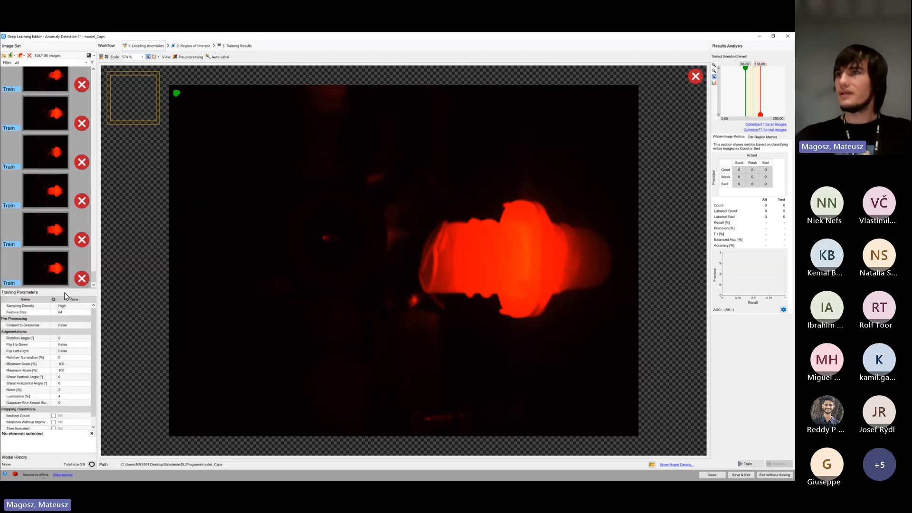
{"action": "left_click", "coordinate": [195, 46]}
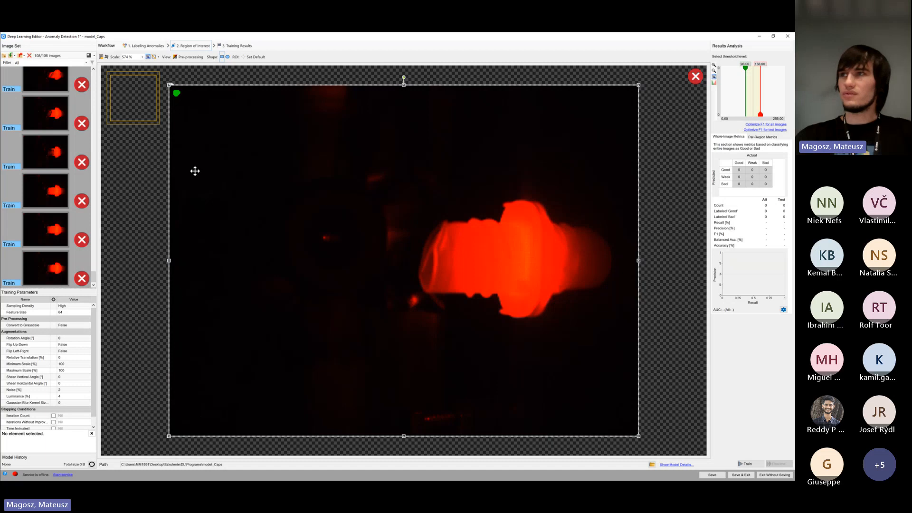
{"action": "left_click_drag", "start_coordinate": [169, 87], "coordinate": [357, 162]}
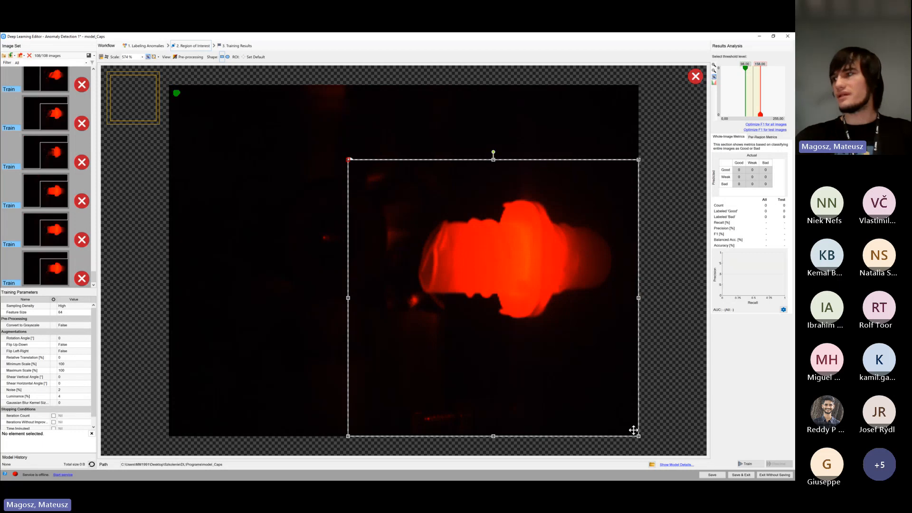
{"action": "left_click_drag", "start_coordinate": [639, 436], "coordinate": [638, 350]}
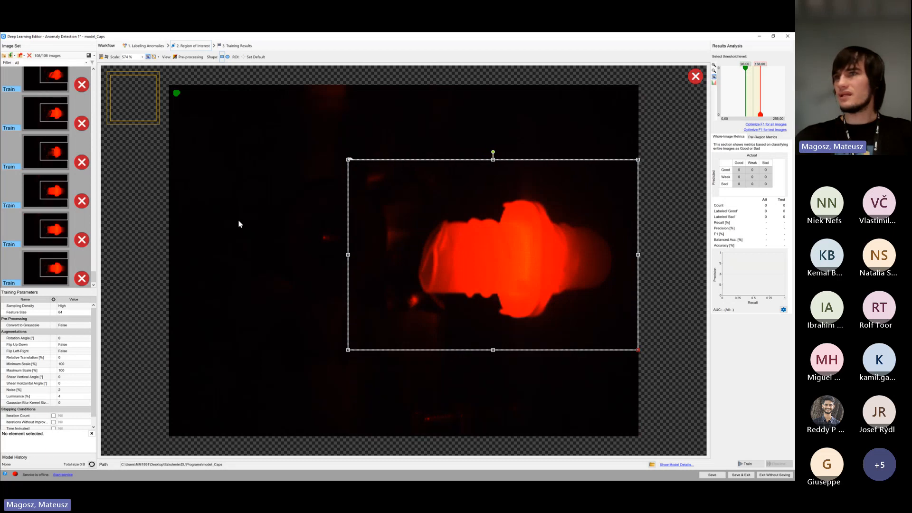
{"action": "scroll", "coordinate": [62, 174], "scroll_direction": "up", "scroll_amount": 8}
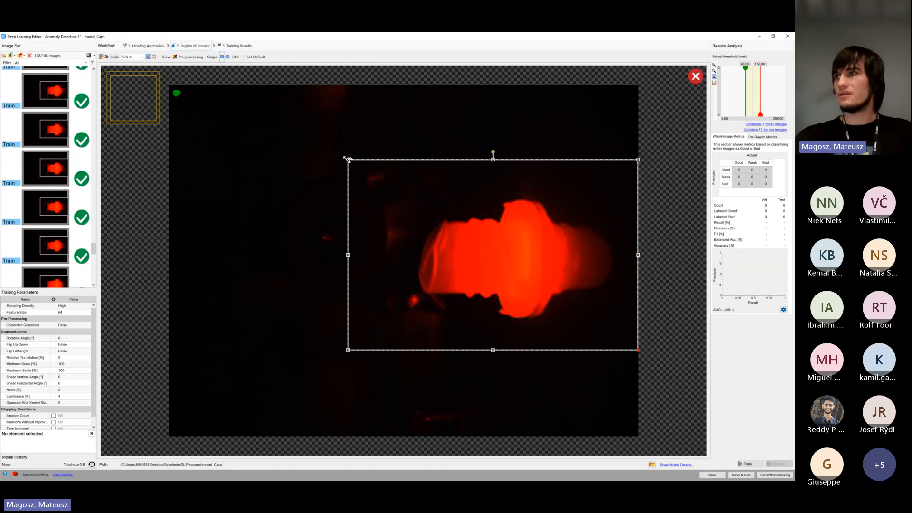
{"action": "mouse_move", "coordinate": [348, 160]}
{"action": "left_mouse_down"}
{"action": "mouse_move", "coordinate": [259, 158]}
{"action": "mouse_move", "coordinate": [343, 157]}
{"action": "left_mouse_up"}
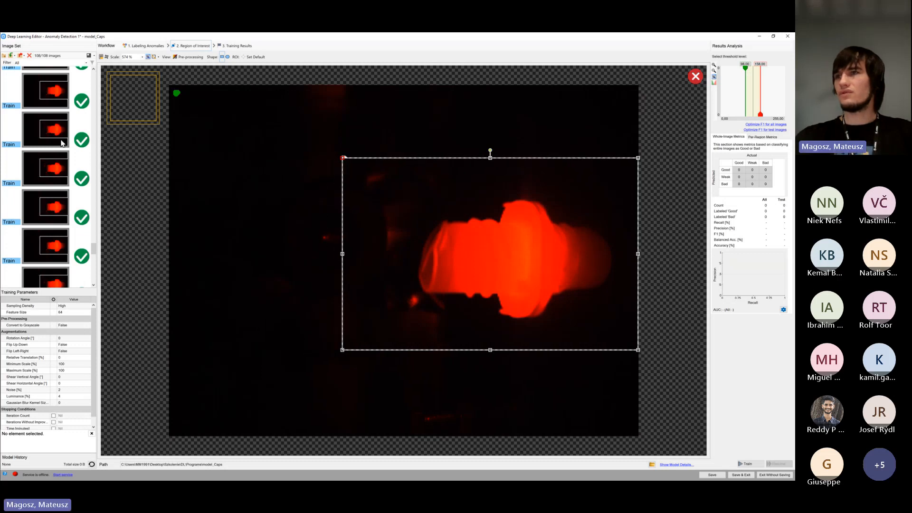
{"action": "scroll", "coordinate": [52, 179], "scroll_direction": "down", "scroll_amount": 1}
{"action": "scroll", "coordinate": [52, 179], "scroll_direction": "up", "scroll_amount": 1}
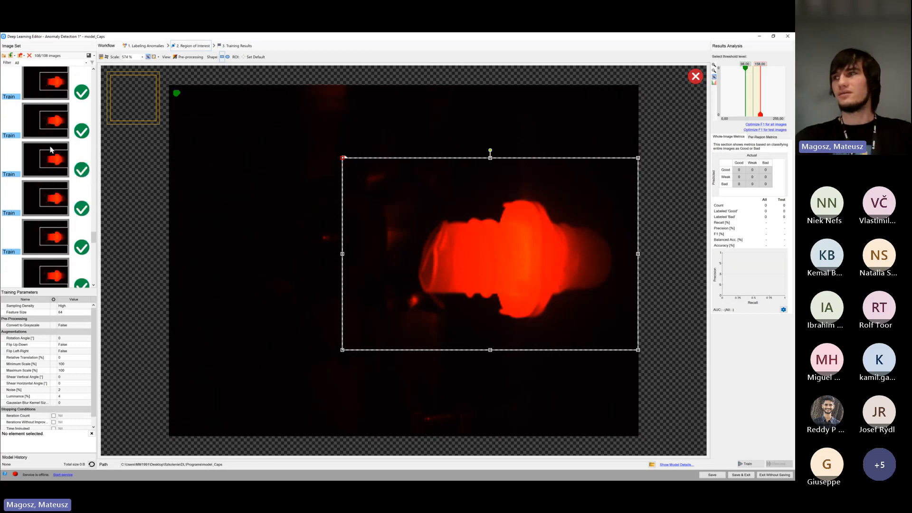
{"action": "scroll", "coordinate": [47, 196], "scroll_direction": "up", "scroll_amount": 1}
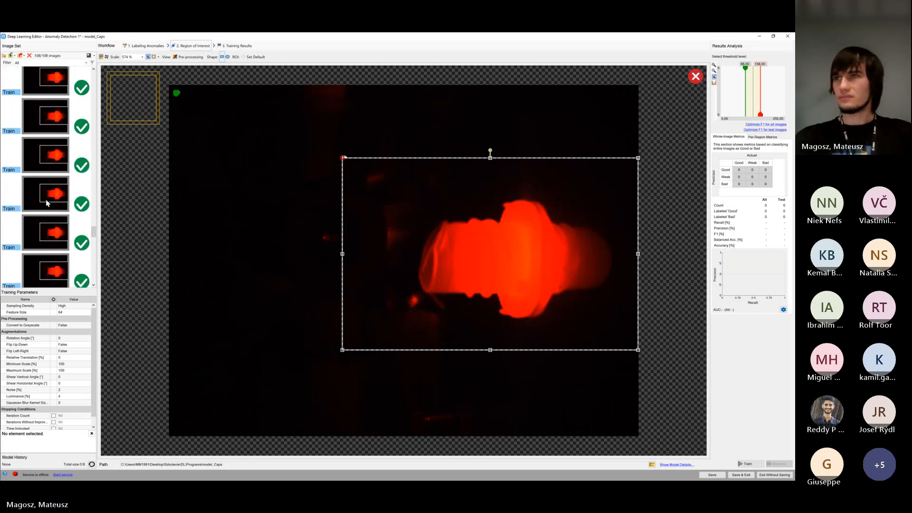
{"action": "scroll", "coordinate": [49, 196], "scroll_direction": "up", "scroll_amount": 5}
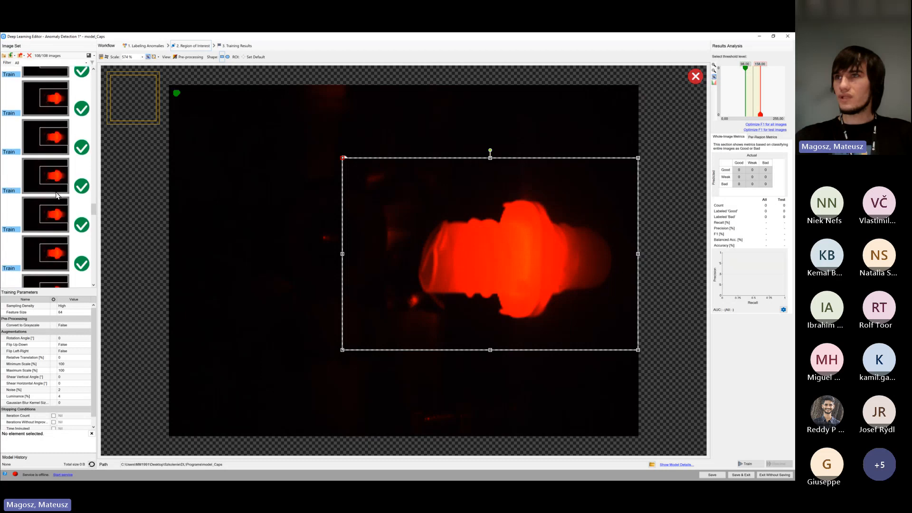
Return to the start of the image set and set the Convert to Grayscale pre-processing parameter to True
{"action": "scroll", "coordinate": [57, 189], "scroll_direction": "up", "scroll_amount": 4}
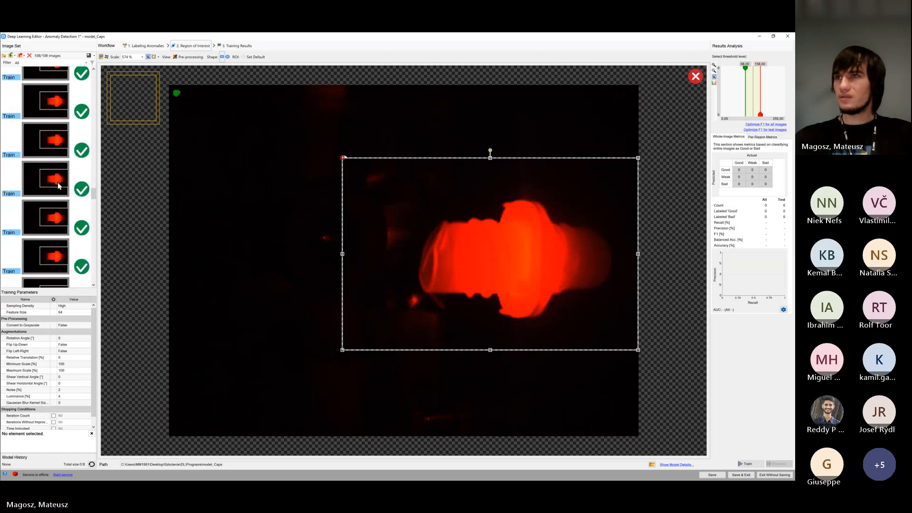
{"action": "scroll", "coordinate": [57, 183], "scroll_direction": "up", "scroll_amount": 6}
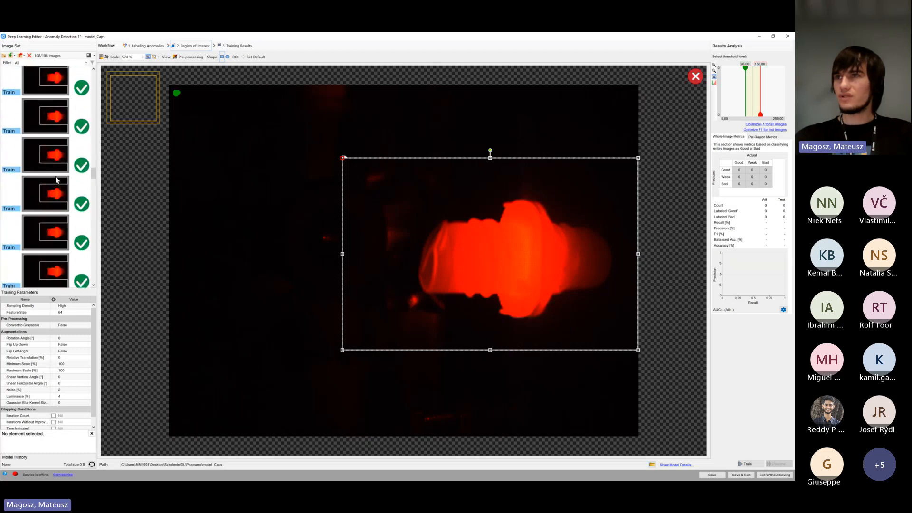
{"action": "scroll", "coordinate": [56, 180], "scroll_direction": "up", "scroll_amount": 6}
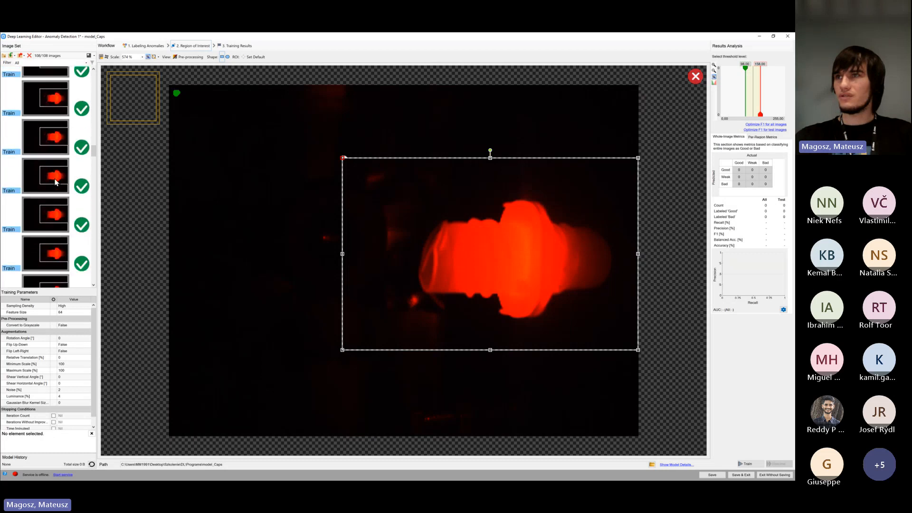
{"action": "left_click_drag", "start_coordinate": [94, 147], "coordinate": [97, 78]}
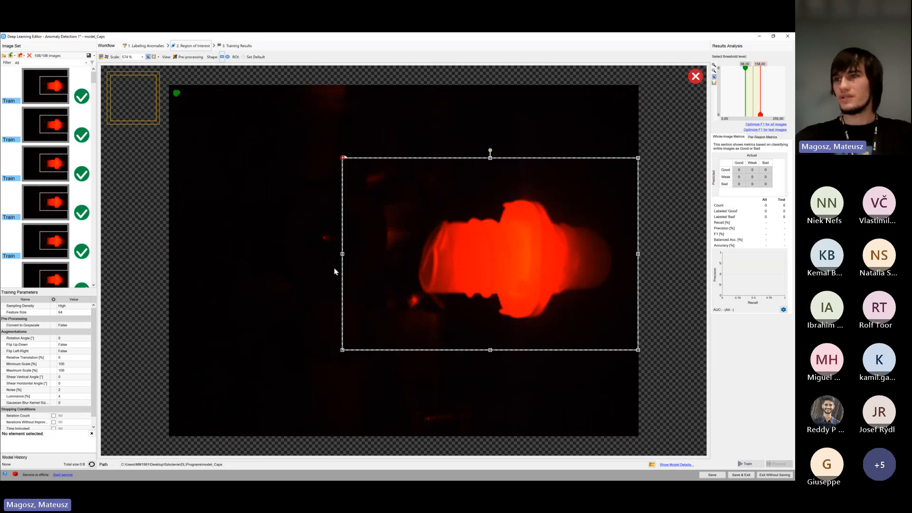
{"action": "left_click", "coordinate": [66, 326]}
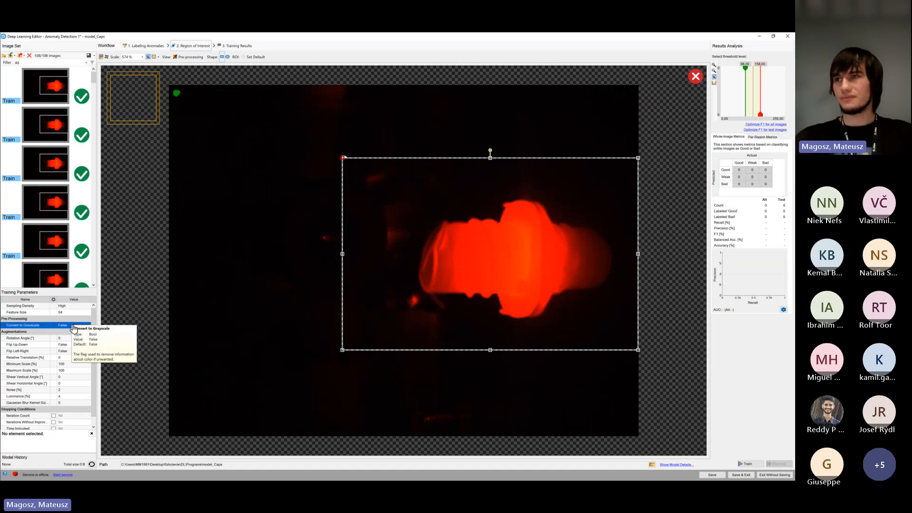
{"action": "left_click", "coordinate": [74, 326]}
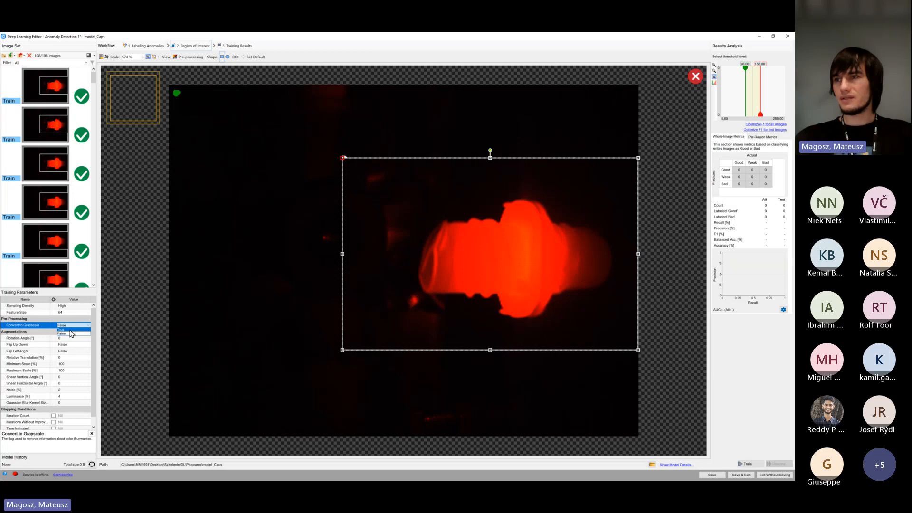
{"action": "left_click", "coordinate": [70, 330]}
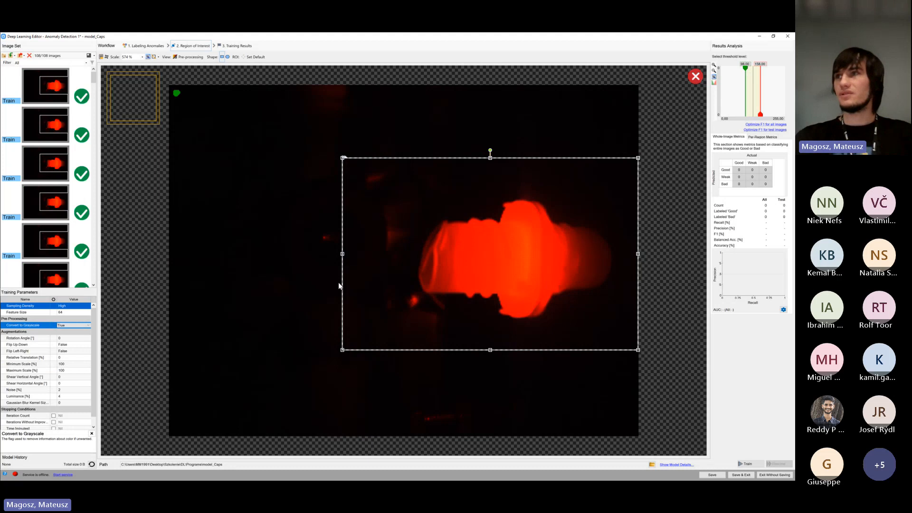
Toggle the pre-processing view to compare the cap image in colour and grayscale, and inspect the grayscale cap up close
{"action": "left_click", "coordinate": [186, 58]}
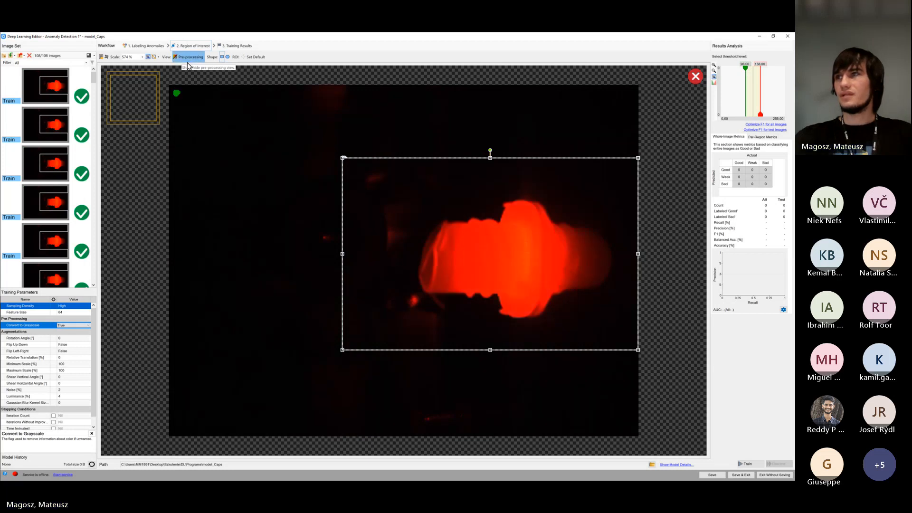
{"action": "left_click", "coordinate": [188, 59]}
{"action": "left_click", "coordinate": [189, 58]}
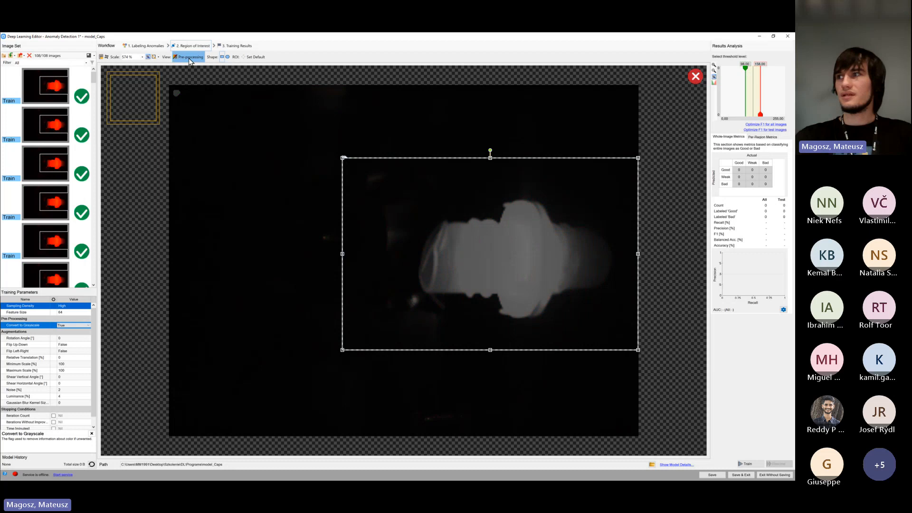
{"action": "left_click", "coordinate": [190, 58]}
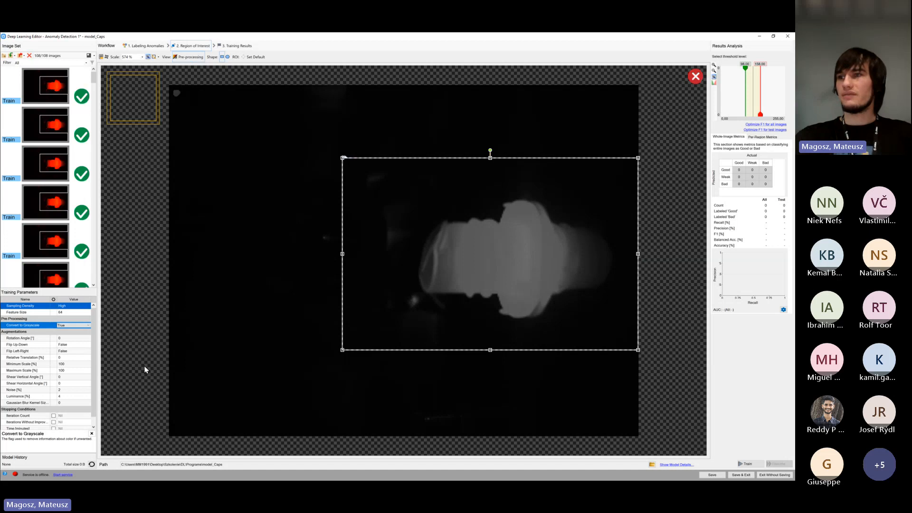
{"action": "left_click", "coordinate": [63, 326]}
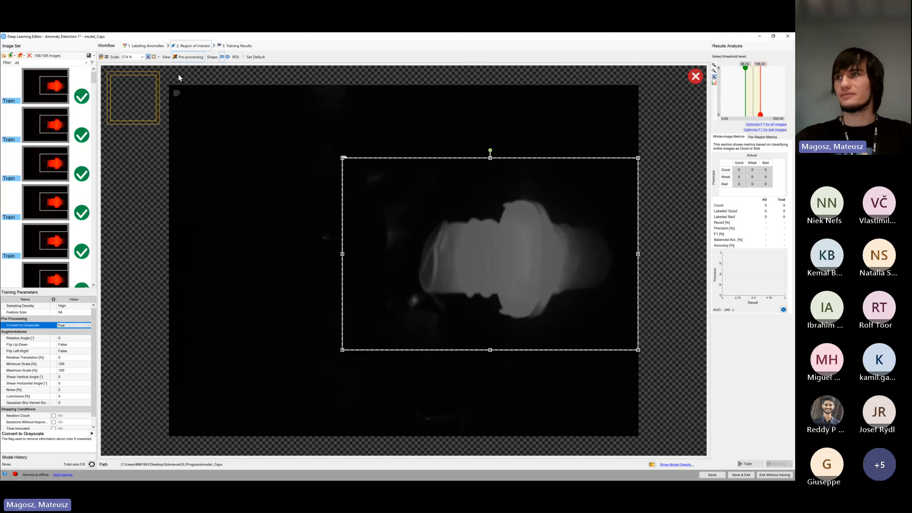
{"action": "left_click", "coordinate": [191, 58]}
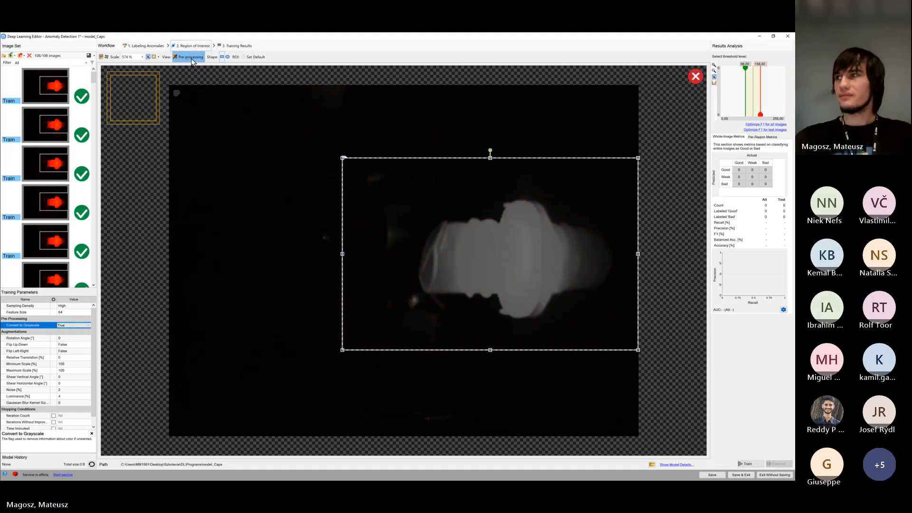
{"action": "left_click", "coordinate": [192, 59]}
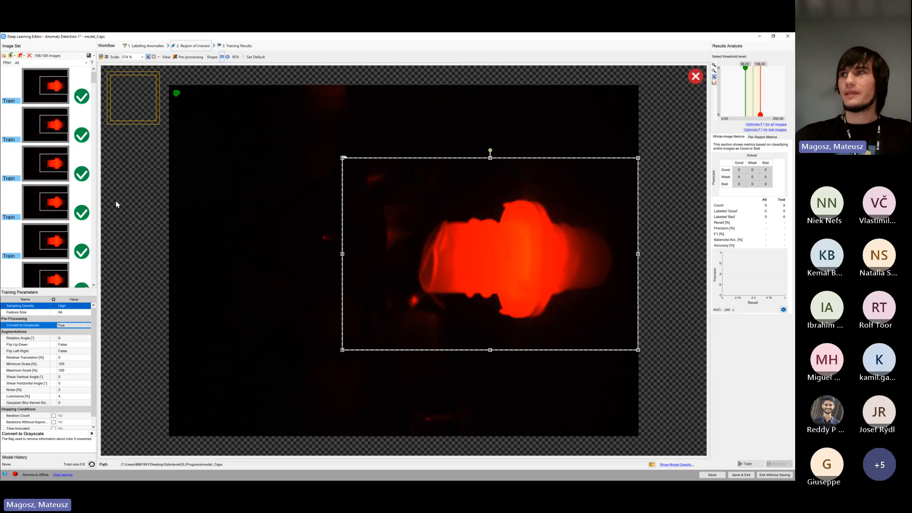
{"action": "left_click", "coordinate": [191, 57]}
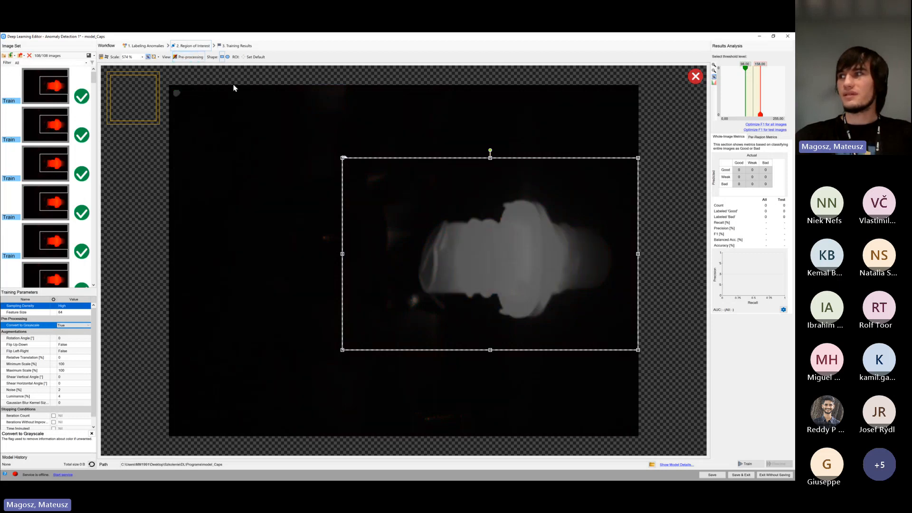
{"action": "scroll", "coordinate": [545, 220], "scroll_direction": "up", "scroll_amount": 5}
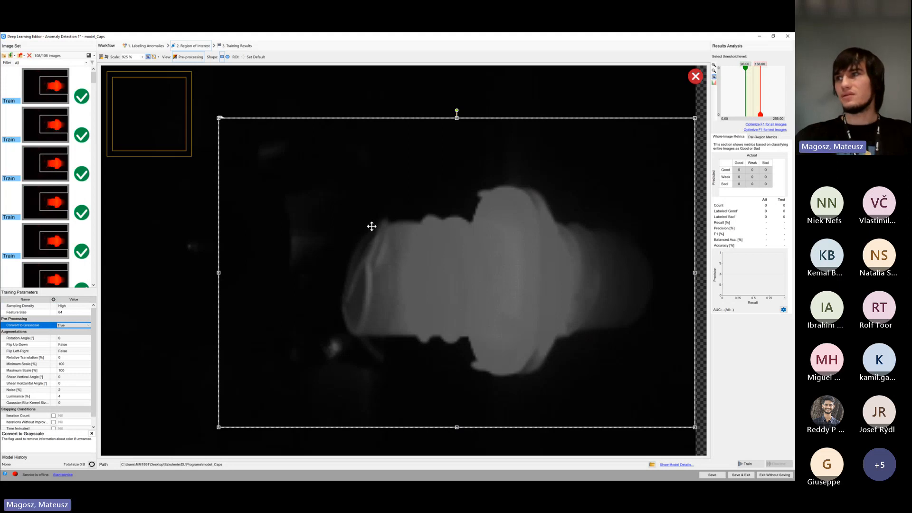
{"action": "scroll", "coordinate": [371, 227], "scroll_direction": "down", "scroll_amount": 3}
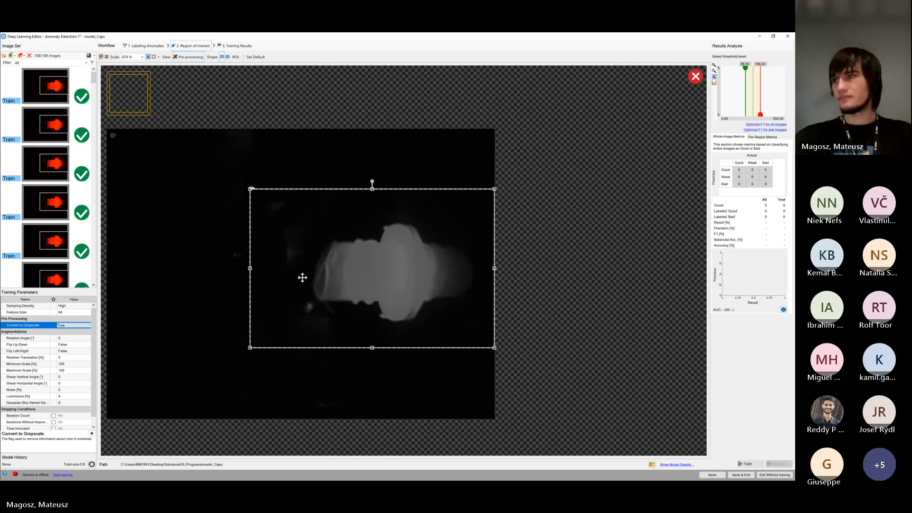
{"action": "scroll", "coordinate": [243, 284], "scroll_direction": "down", "scroll_amount": 5}
Return to the Labeling Anomalies stage, enlarge the training parameters area, and display the first image of the set
{"action": "left_click", "coordinate": [72, 306]}
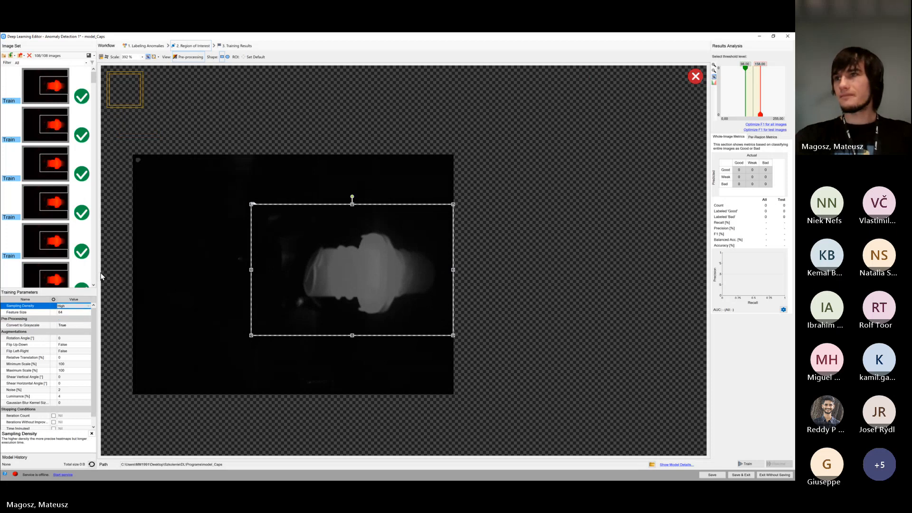
{"action": "left_click_drag", "start_coordinate": [299, 252], "coordinate": [382, 229]}
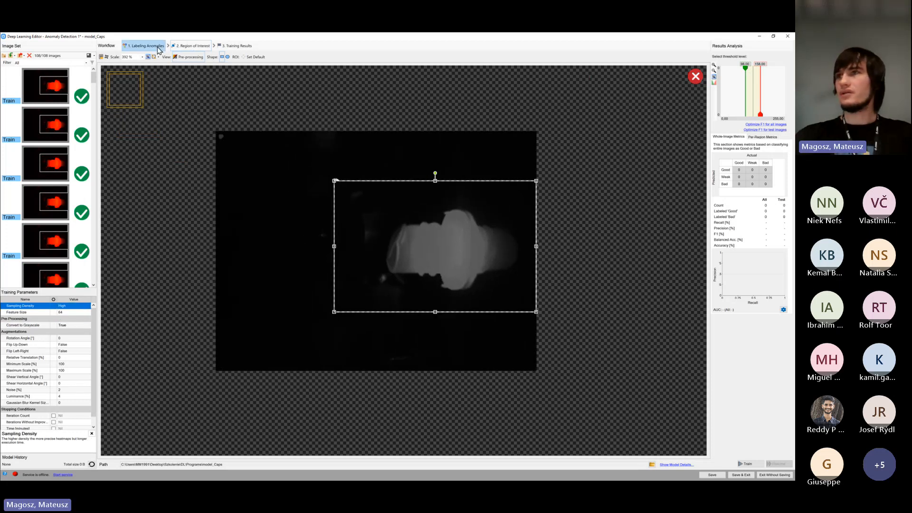
{"action": "left_click", "coordinate": [157, 47]}
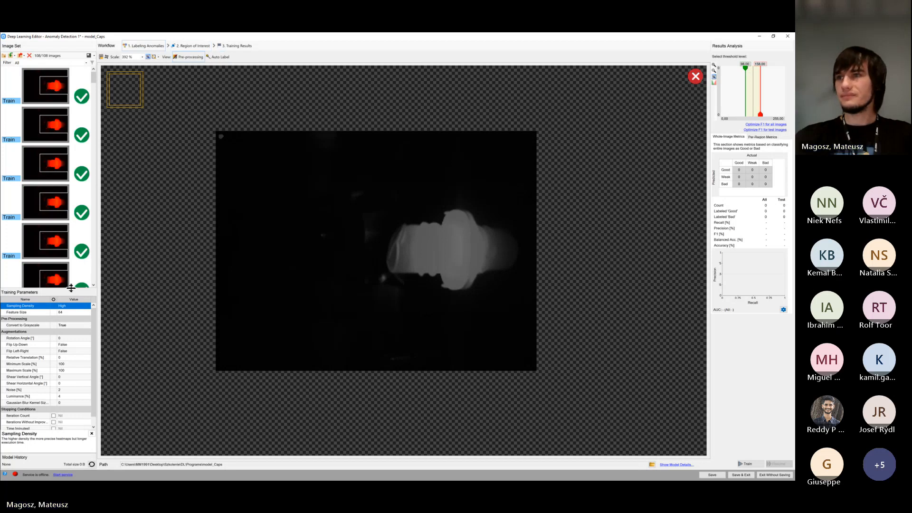
{"action": "left_click_drag", "start_coordinate": [74, 189], "coordinate": [73, 205]}
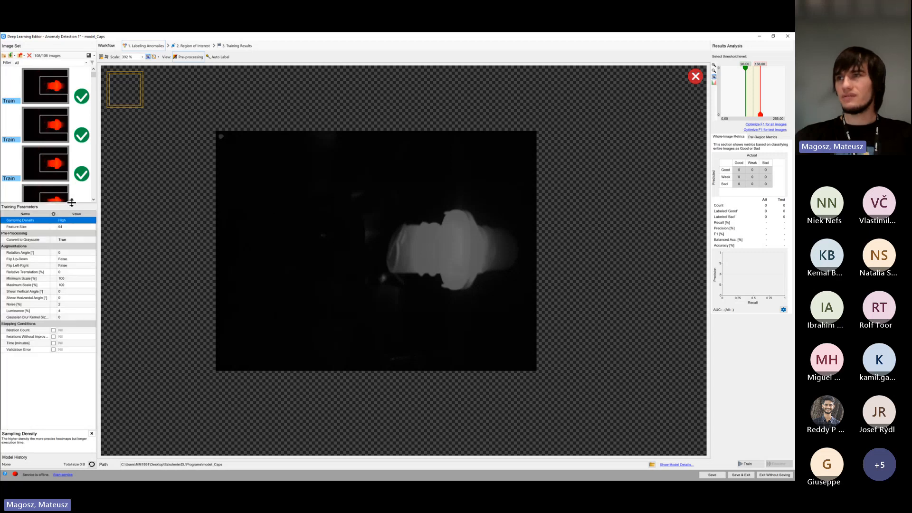
{"action": "scroll", "coordinate": [263, 213], "scroll_direction": "up", "scroll_amount": 1}
{"action": "left_click", "coordinate": [55, 92]}
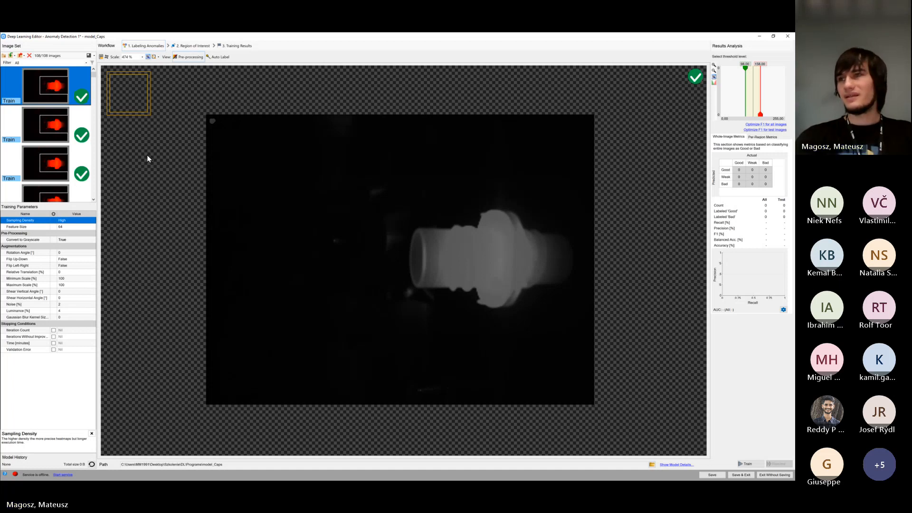
Review the Sampling Density options and choose High
{"action": "left_click", "coordinate": [82, 220]}
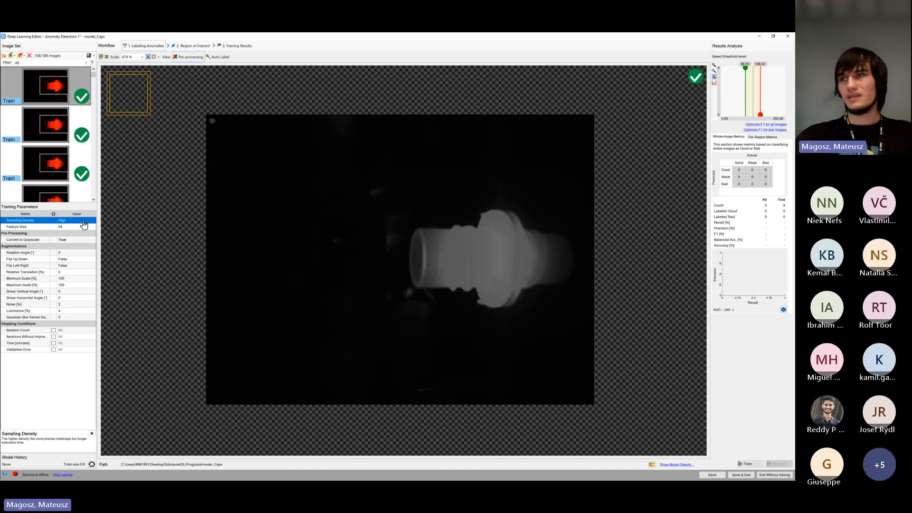
{"action": "left_click", "coordinate": [81, 221]}
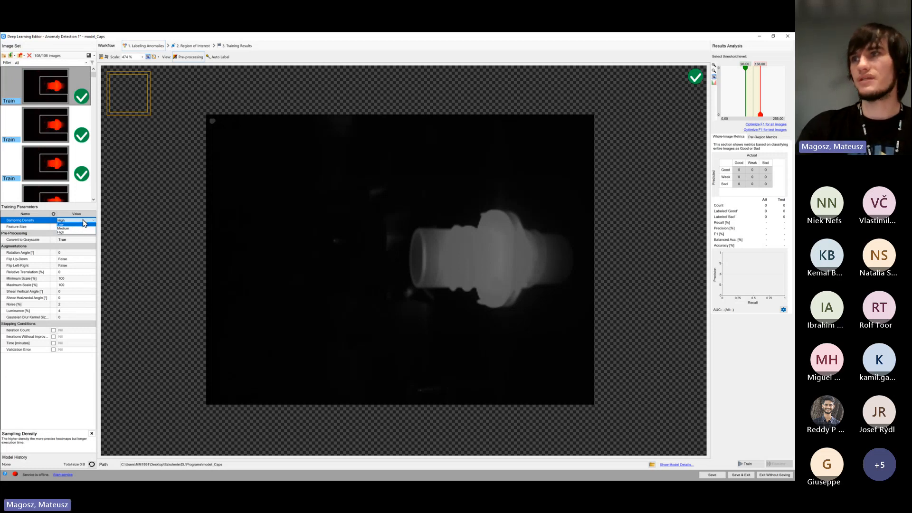
{"action": "left_click", "coordinate": [76, 232]}
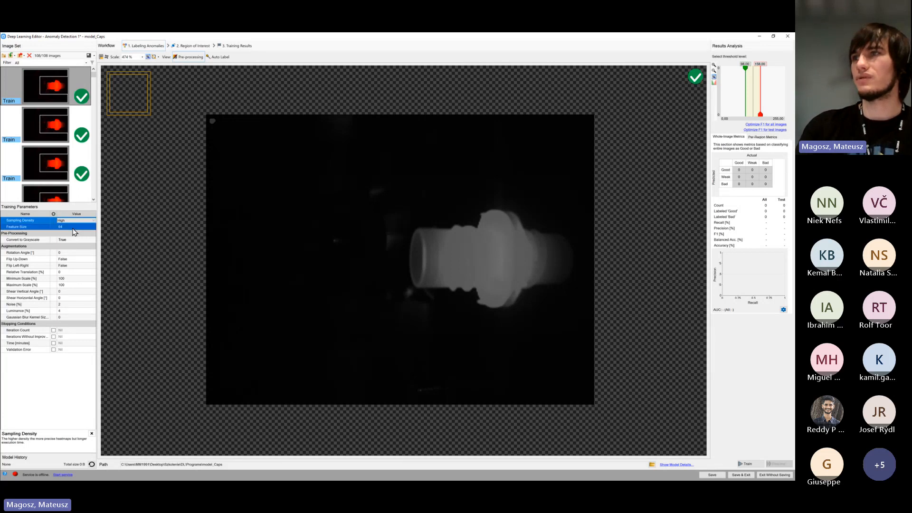
Hide and show the feature size indicator again, and increase Feature Size to 96
{"action": "left_click", "coordinate": [138, 95]}
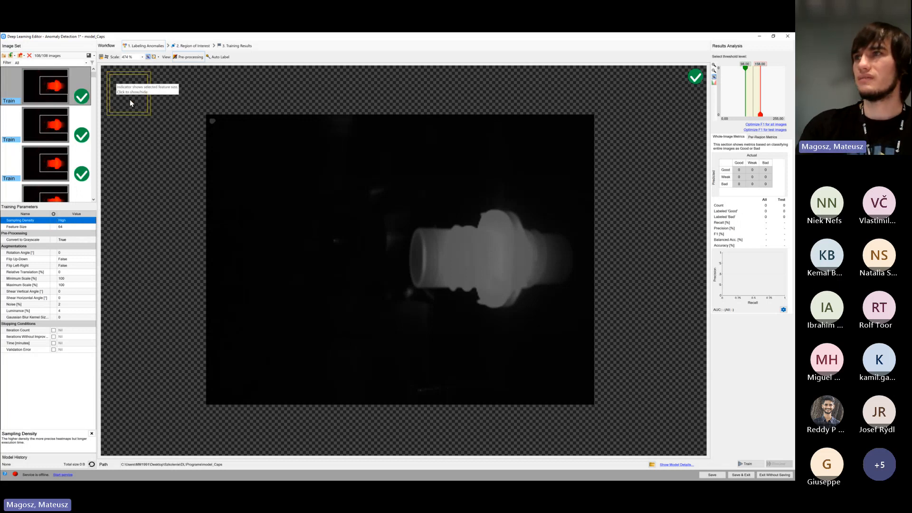
{"action": "left_click", "coordinate": [109, 76]}
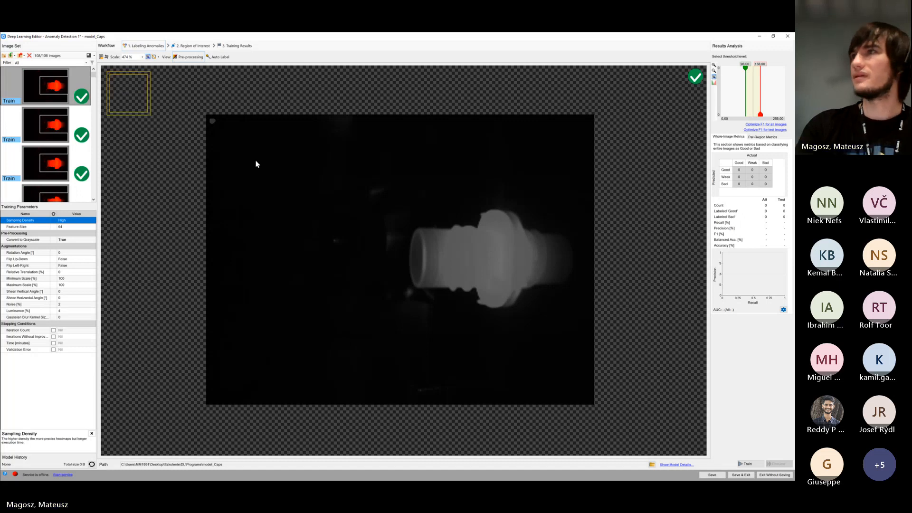
{"action": "left_click_drag", "start_coordinate": [418, 248], "coordinate": [387, 241]}
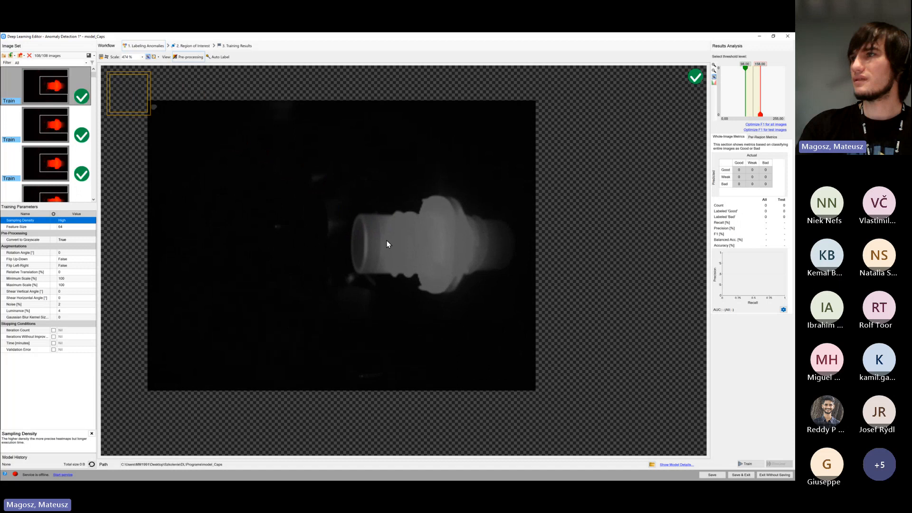
{"action": "left_click", "coordinate": [71, 227]}
{"action": "left_click", "coordinate": [94, 226]}
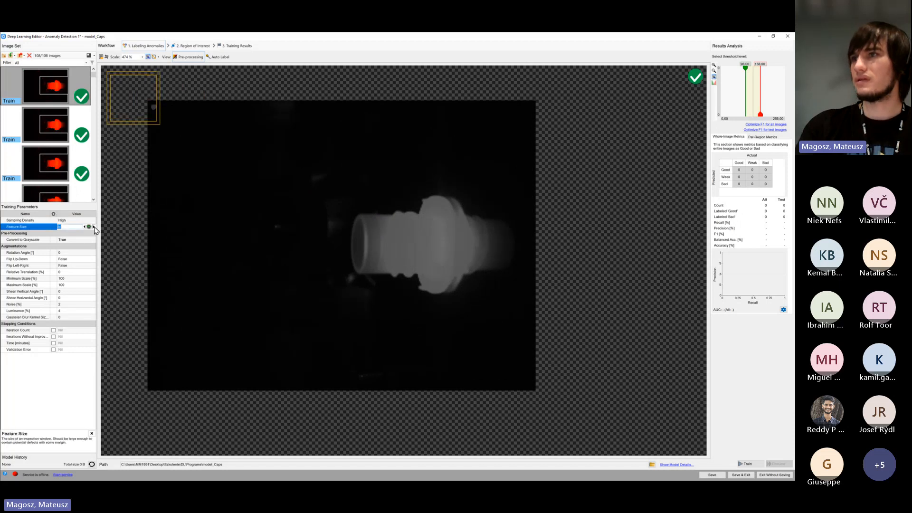
{"action": "left_click", "coordinate": [94, 227]}
{"action": "left_click", "coordinate": [94, 227]}
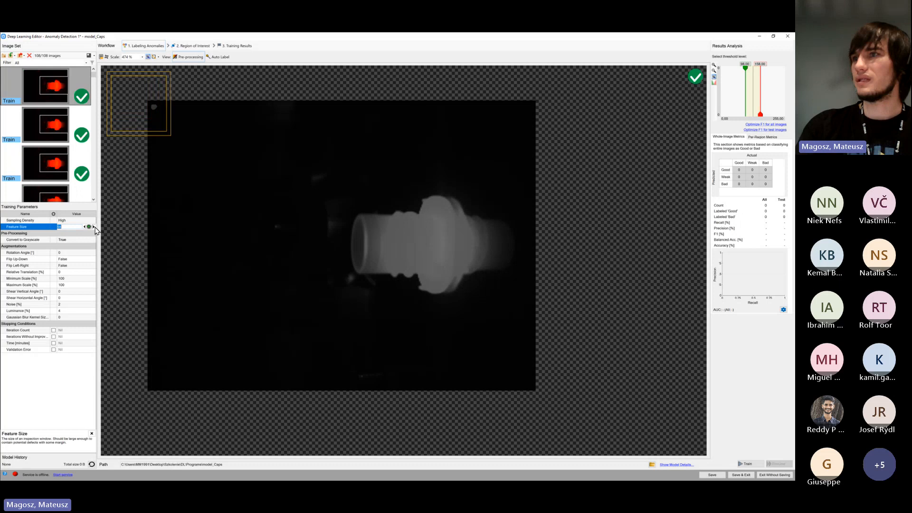
{"action": "left_click", "coordinate": [94, 227]}
{"action": "mouse_move", "coordinate": [369, 251]}
{"action": "left_mouse_down"}
{"action": "mouse_move", "coordinate": [198, 187]}
{"action": "mouse_move", "coordinate": [146, 153]}
{"action": "mouse_move", "coordinate": [377, 261]}
{"action": "left_mouse_up"}
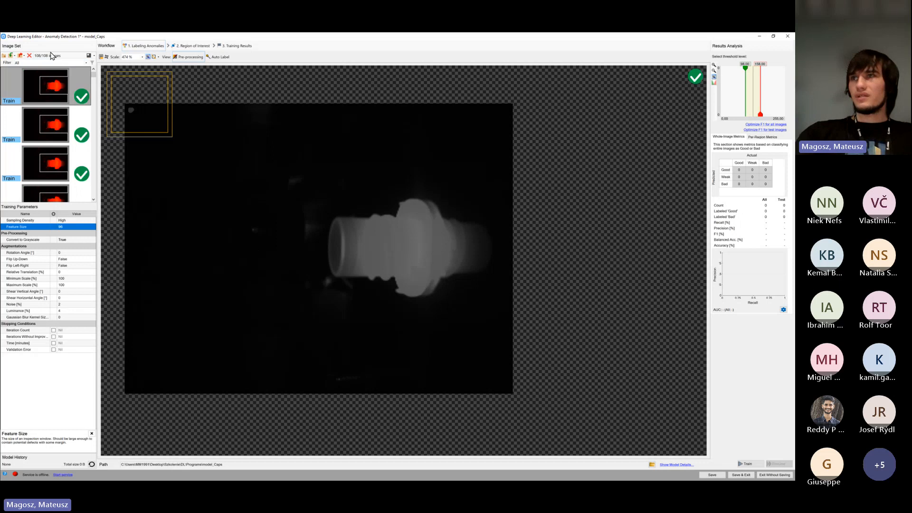
Look through several good training images in grayscale to compare the cap's position and appearance between them
{"action": "mouse_move", "coordinate": [94, 76]}
{"action": "left_mouse_down"}
{"action": "mouse_move", "coordinate": [92, 193]}
{"action": "mouse_move", "coordinate": [93, 83]}
{"action": "mouse_move", "coordinate": [103, 72]}
{"action": "left_mouse_up"}
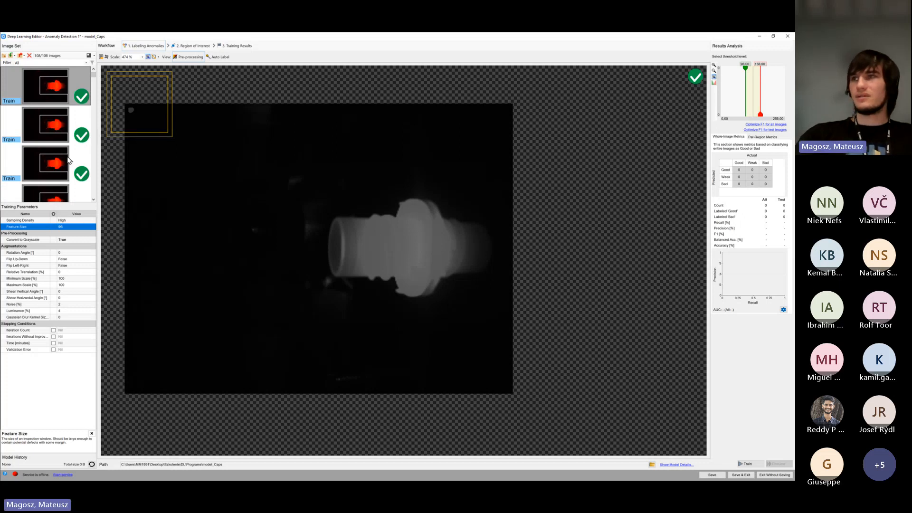
{"action": "left_click", "coordinate": [47, 101]}
{"action": "scroll", "coordinate": [52, 119], "scroll_direction": "down", "scroll_amount": 3}
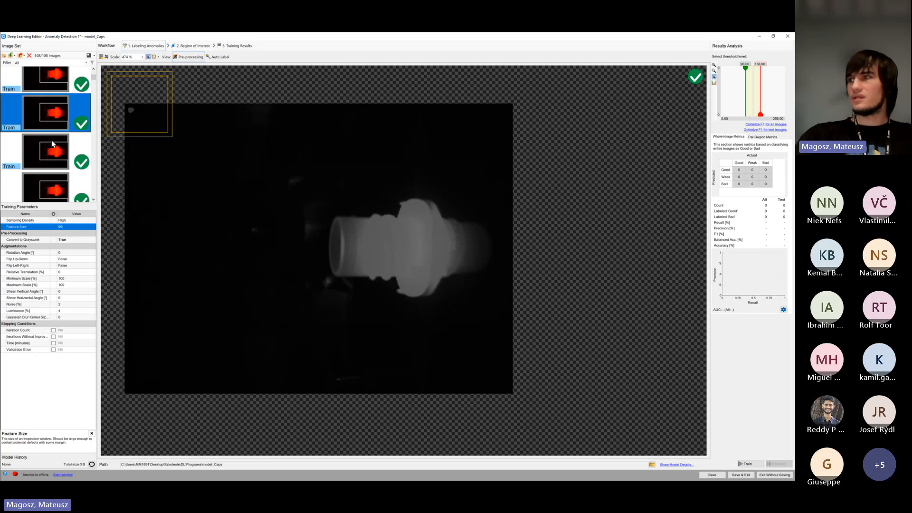
{"action": "left_click", "coordinate": [52, 146]}
{"action": "scroll", "coordinate": [52, 147], "scroll_direction": "down", "scroll_amount": 2}
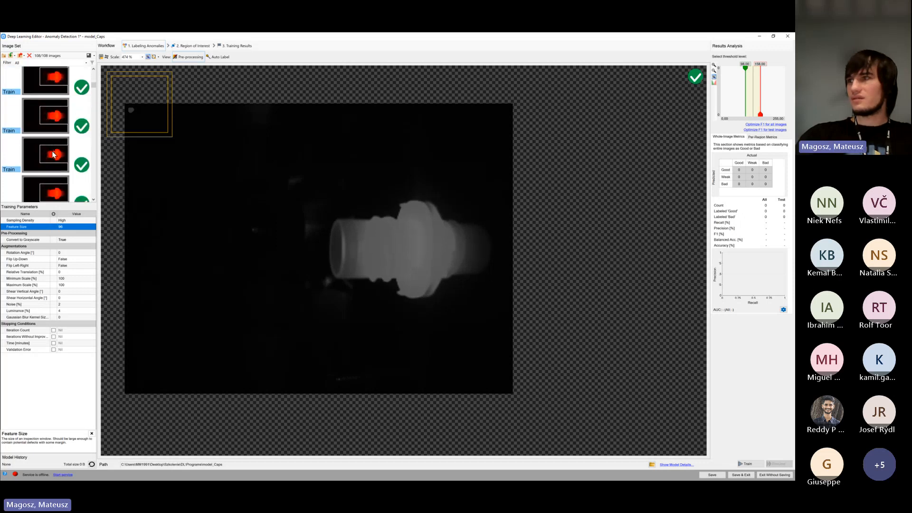
{"action": "left_click", "coordinate": [52, 151]}
{"action": "scroll", "coordinate": [53, 152], "scroll_direction": "down", "scroll_amount": 2}
{"action": "left_click", "coordinate": [52, 159]}
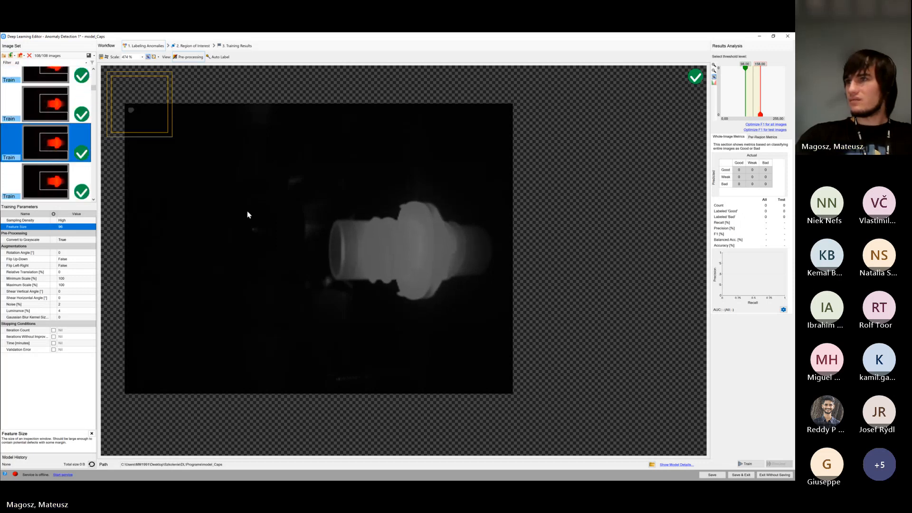
{"action": "scroll", "coordinate": [53, 143], "scroll_direction": "up", "scroll_amount": 1}
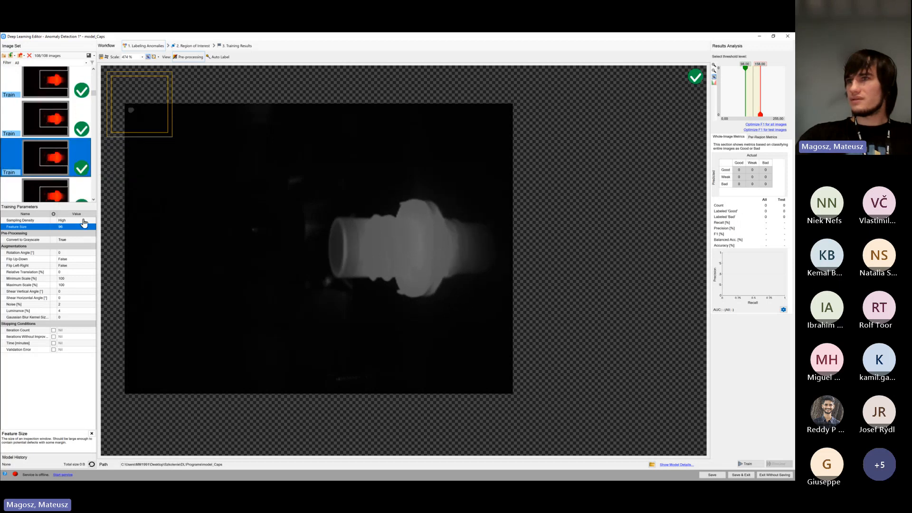
Set the Rotation Angle augmentation to 5 degrees
{"action": "left_click", "coordinate": [76, 253]}
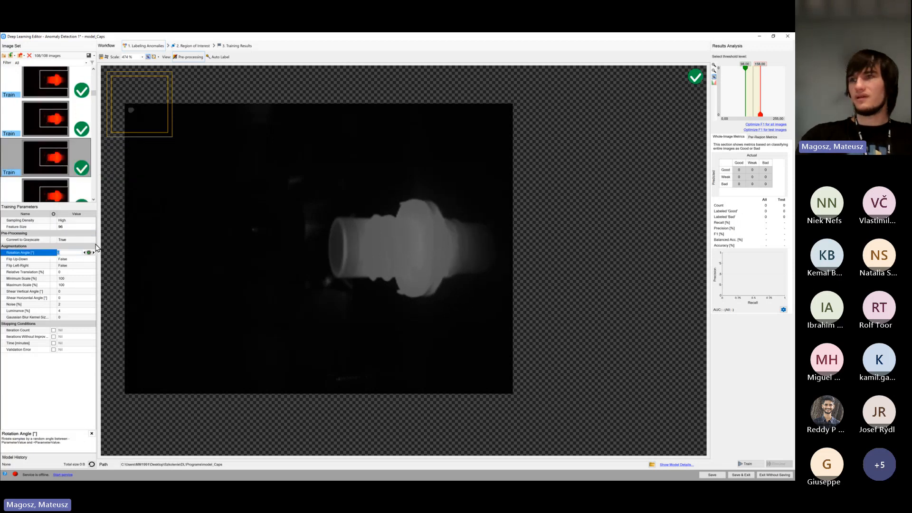
{"action": "type", "text": "5"}
{"action": "key", "text": "Return"}
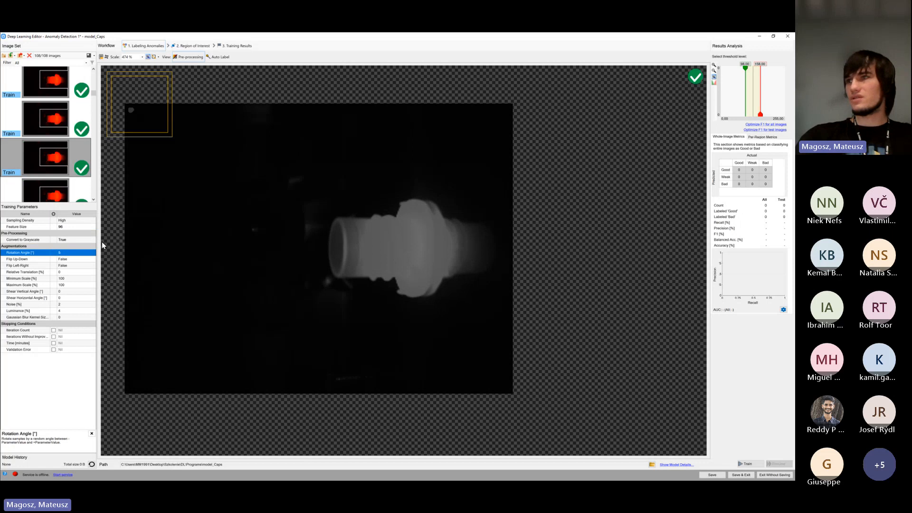
Look through more of the good training images to compare the cap's size and position between them
{"action": "scroll", "coordinate": [58, 154], "scroll_direction": "down", "scroll_amount": 3}
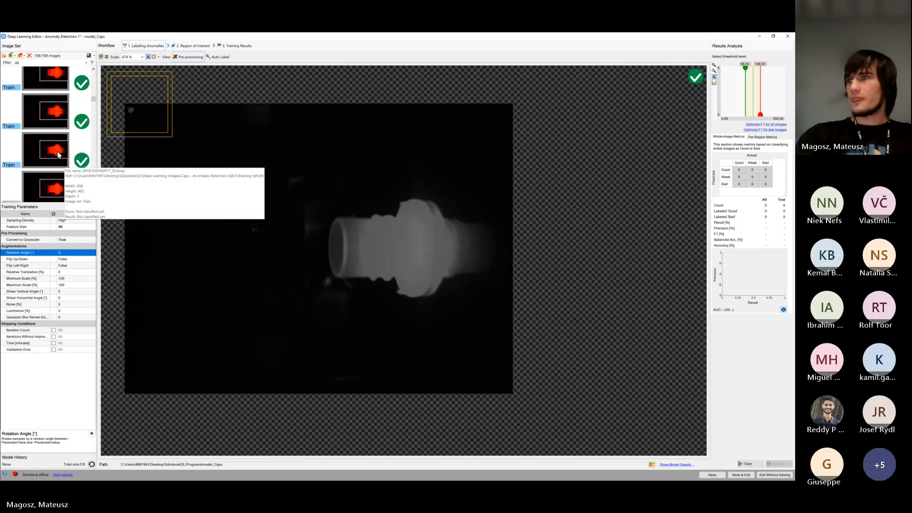
{"action": "left_click", "coordinate": [58, 154]}
{"action": "left_click", "coordinate": [54, 117]}
{"action": "scroll", "coordinate": [54, 127], "scroll_direction": "down", "scroll_amount": 3}
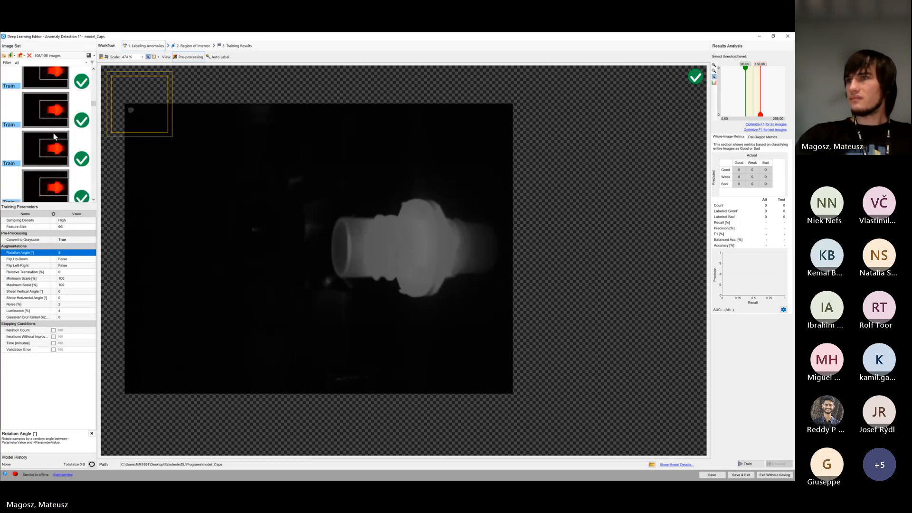
{"action": "left_click", "coordinate": [55, 145]}
{"action": "scroll", "coordinate": [56, 145], "scroll_direction": "down", "scroll_amount": 4}
{"action": "left_click", "coordinate": [56, 141]}
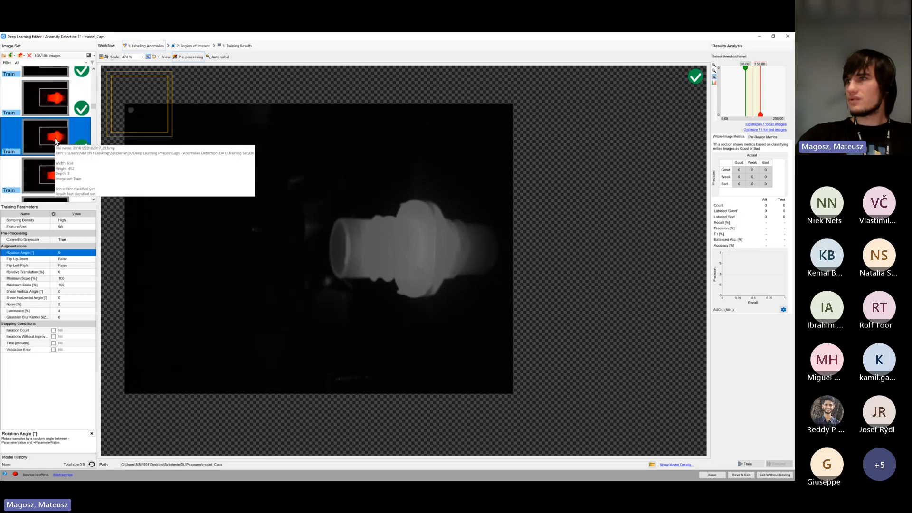
{"action": "scroll", "coordinate": [55, 141], "scroll_direction": "up", "scroll_amount": 1}
Set the augmentation scale range to a Minimum Scale of 98% and a Maximum Scale of 102%
{"action": "left_click", "coordinate": [70, 273]}
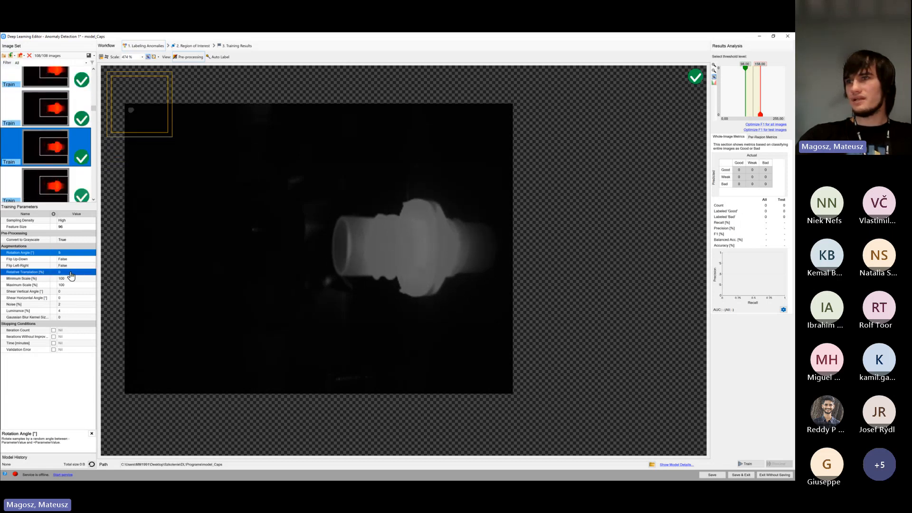
{"action": "left_click", "coordinate": [73, 259]}
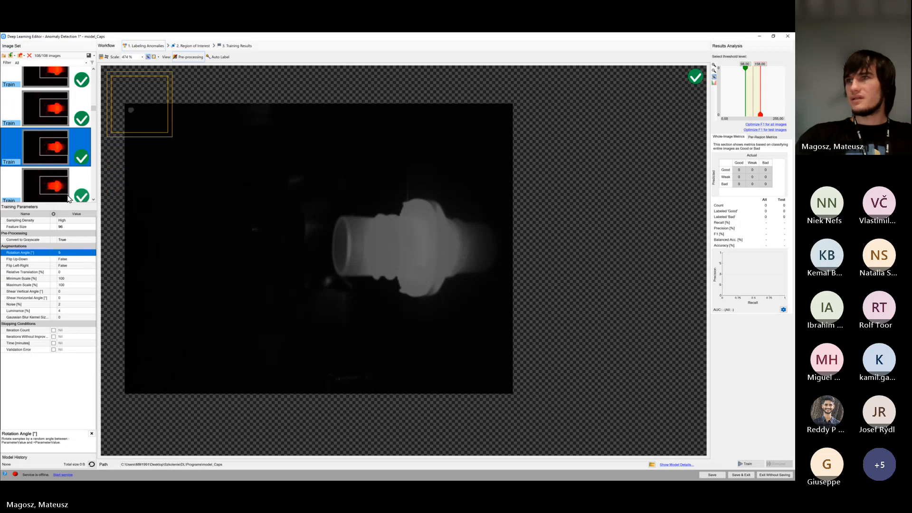
{"action": "left_click", "coordinate": [80, 278]}
{"action": "type", "text": "98"}
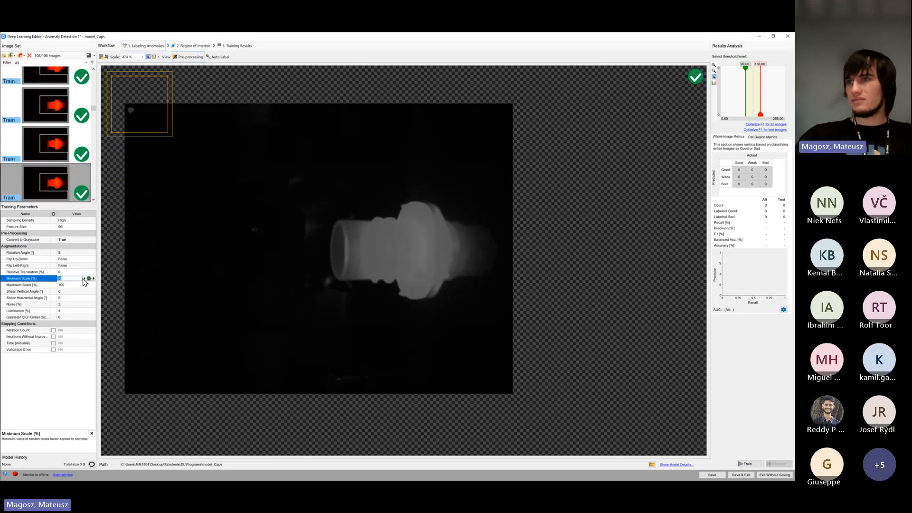
{"action": "left_click", "coordinate": [89, 286]}
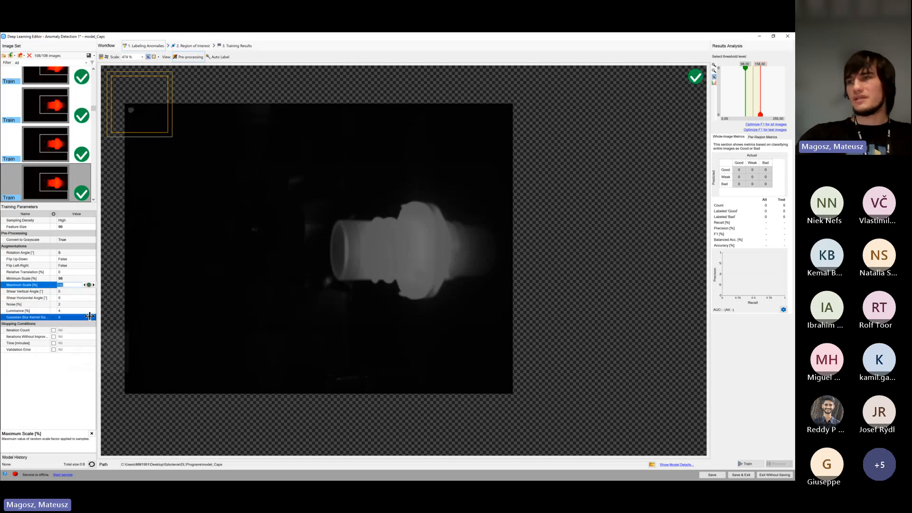
{"action": "left_click", "coordinate": [109, 293]}
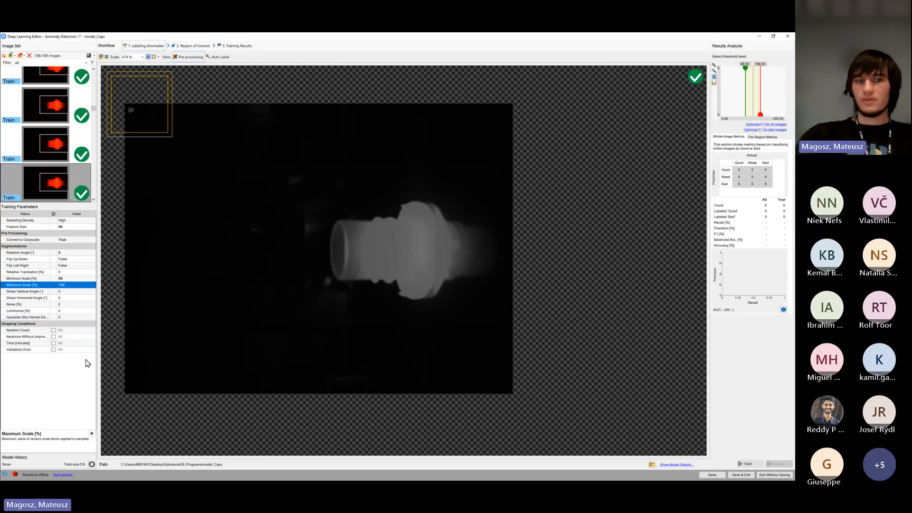
Review the descriptions of the stopping conditions, including Iterations Without Improvement and Time
{"action": "mouse_move", "coordinate": [95, 339]}
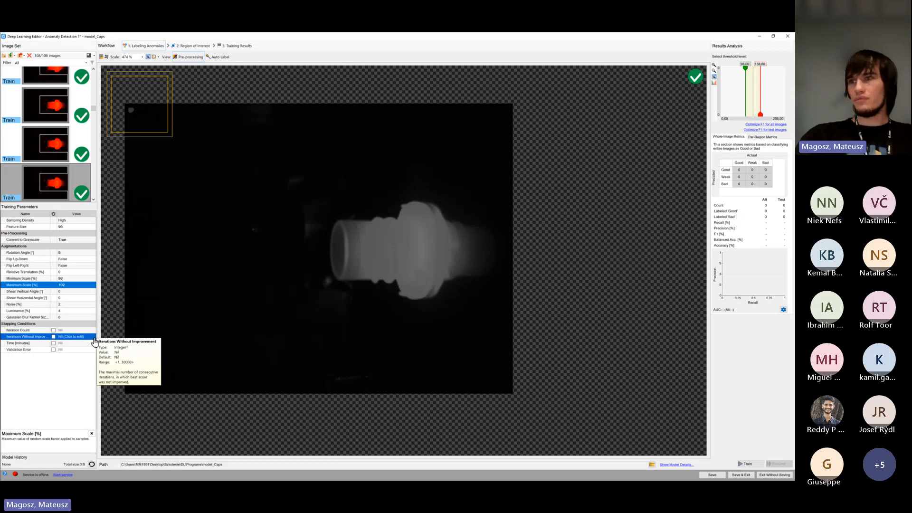
{"action": "left_click", "coordinate": [56, 331]}
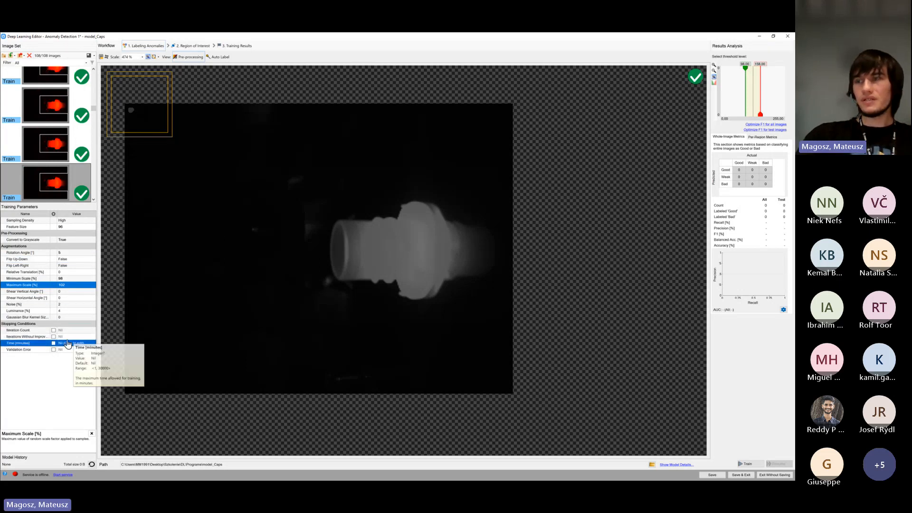
{"action": "mouse_move", "coordinate": [69, 344]}
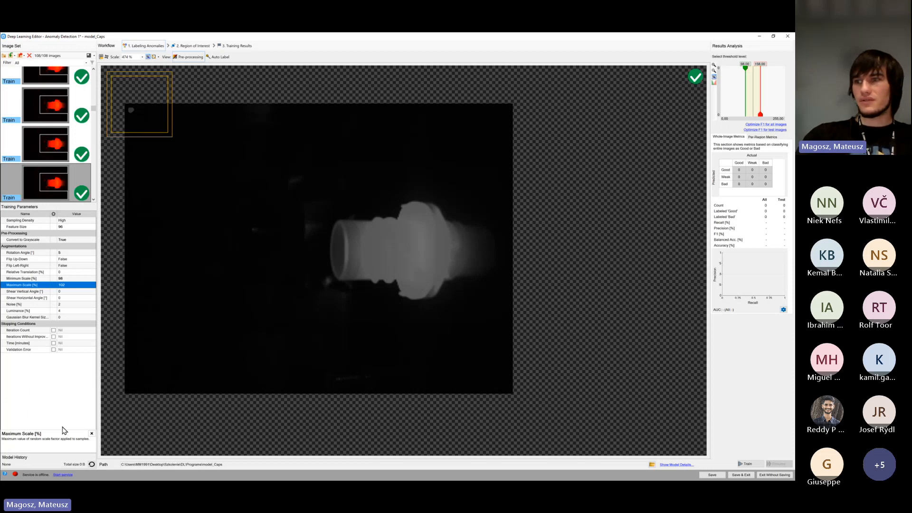
Start the Deep Learning Service and hide its status window once the client is connected
{"action": "left_click", "coordinate": [62, 476]}
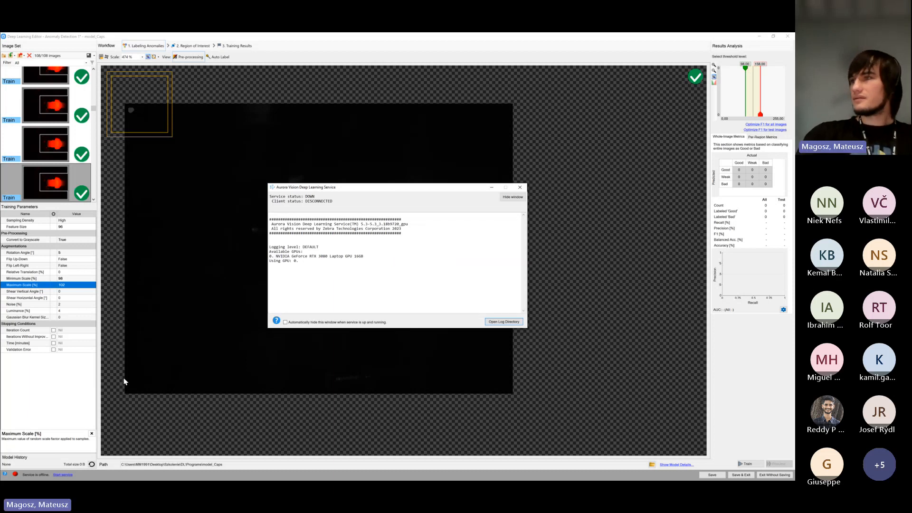
{"action": "left_click_drag", "start_coordinate": [336, 193], "coordinate": [213, 187]}
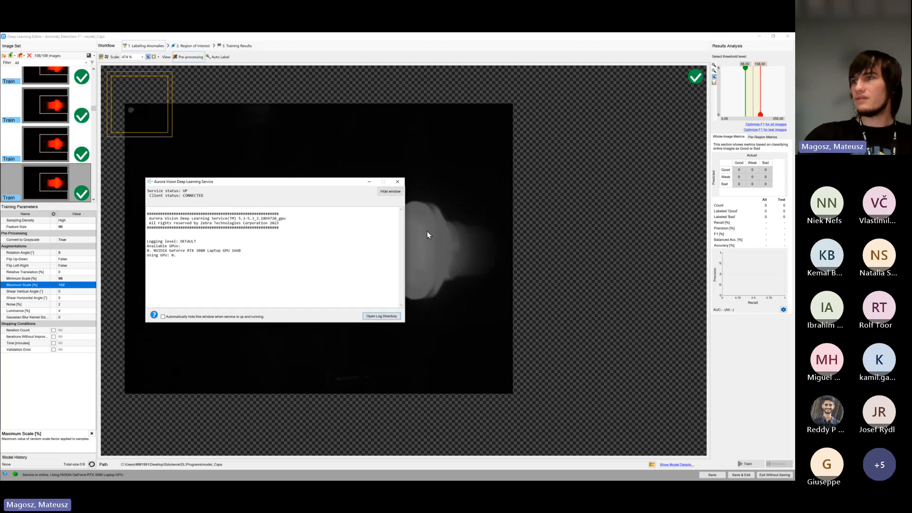
{"action": "left_click", "coordinate": [392, 192]}
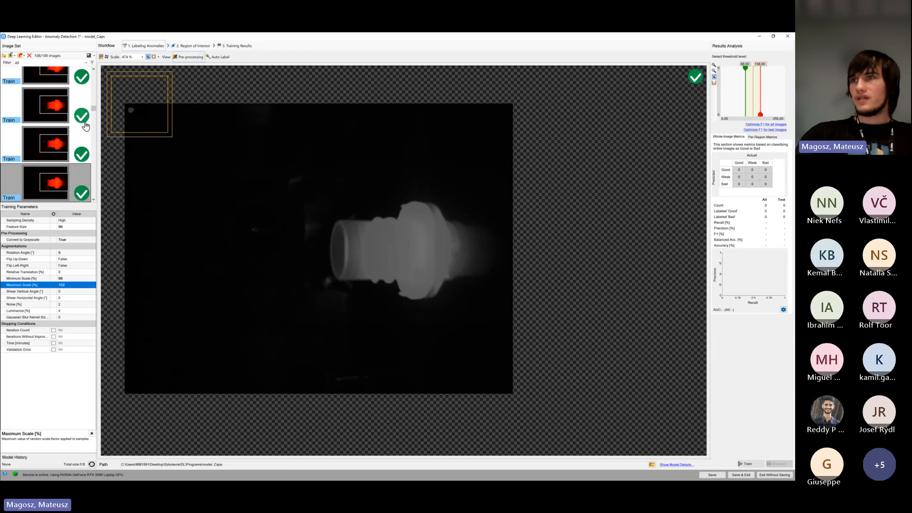
Check the bad images at the end of the image set, save the model, and start training
{"action": "left_click_drag", "start_coordinate": [94, 108], "coordinate": [101, 198]}
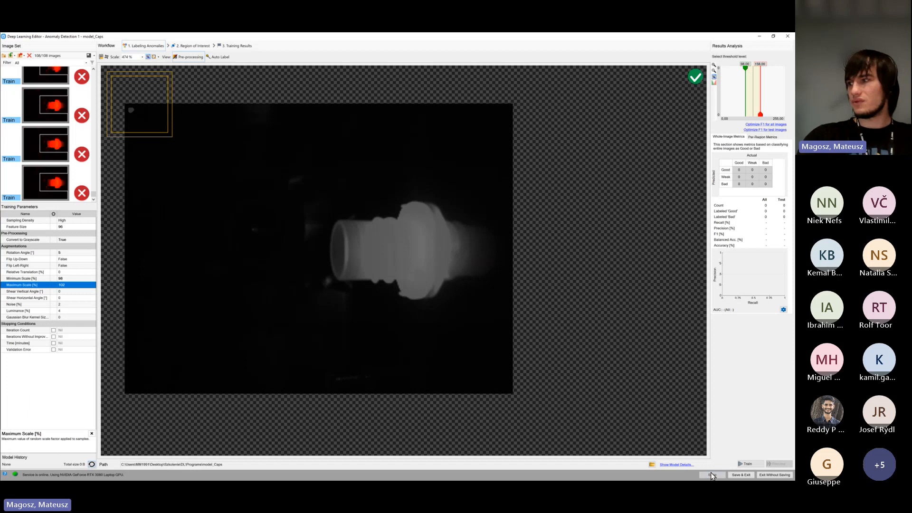
{"action": "left_click", "coordinate": [711, 475]}
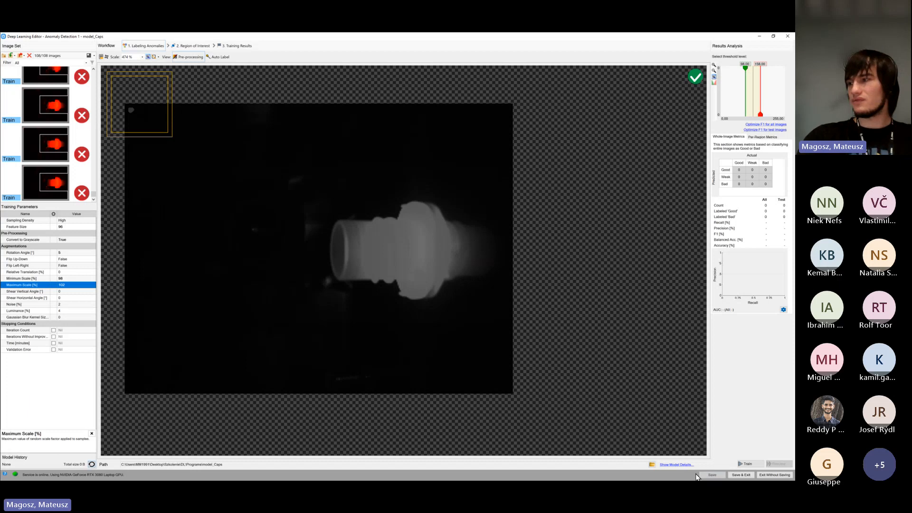
{"action": "left_click", "coordinate": [751, 464]}
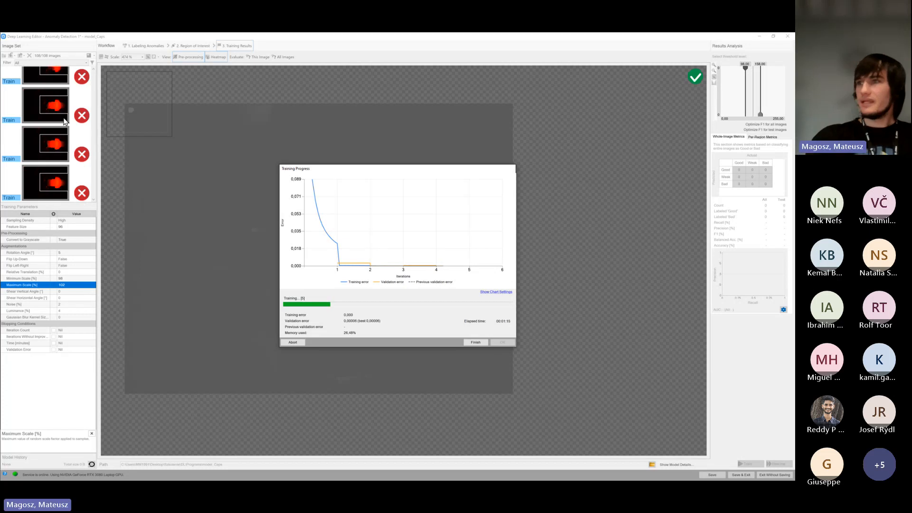
Show the training chart settings, set the chart view to Whole progress, and reposition the progress window
{"action": "left_click_drag", "start_coordinate": [354, 170], "coordinate": [238, 169]}
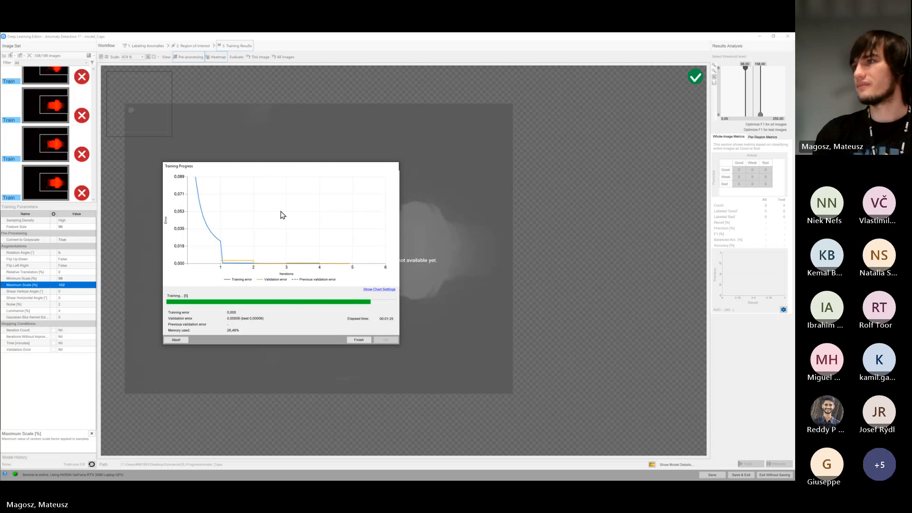
{"action": "left_click", "coordinate": [374, 291]}
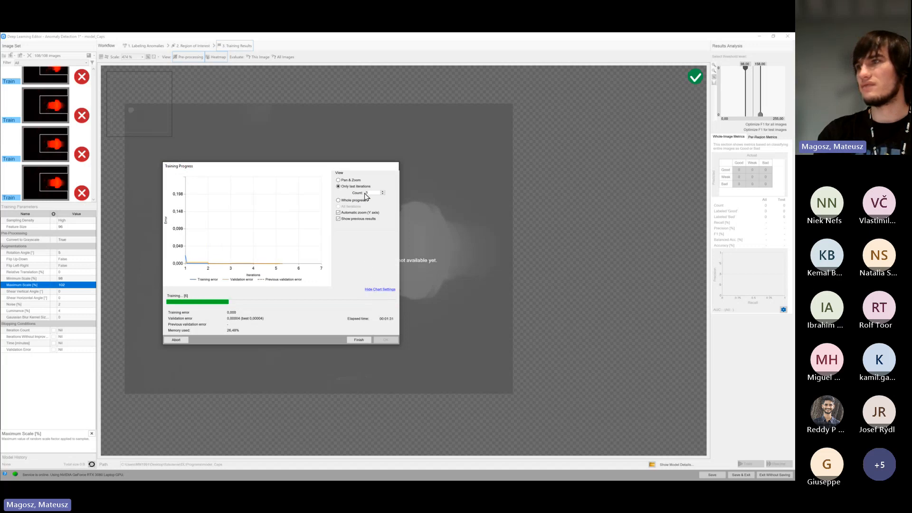
{"action": "left_click", "coordinate": [357, 181]}
{"action": "left_click", "coordinate": [356, 203]}
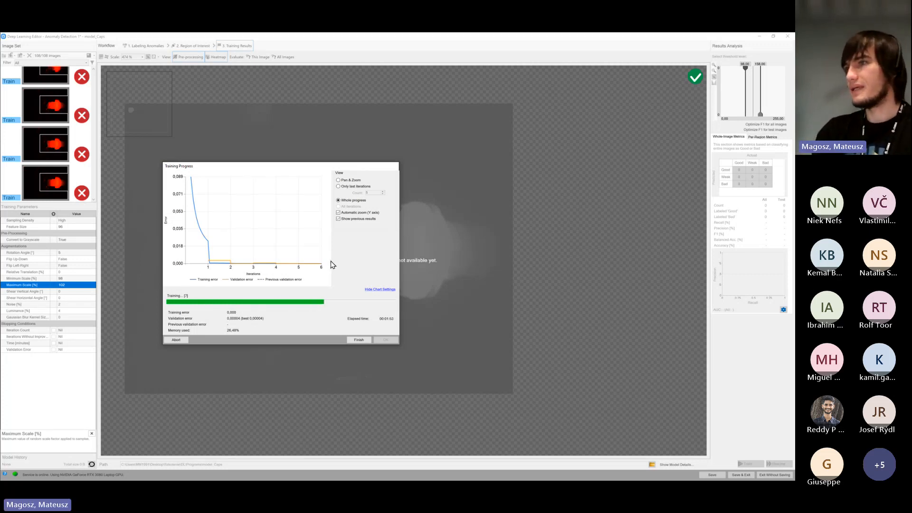
{"action": "left_click_drag", "start_coordinate": [284, 171], "coordinate": [294, 121]}
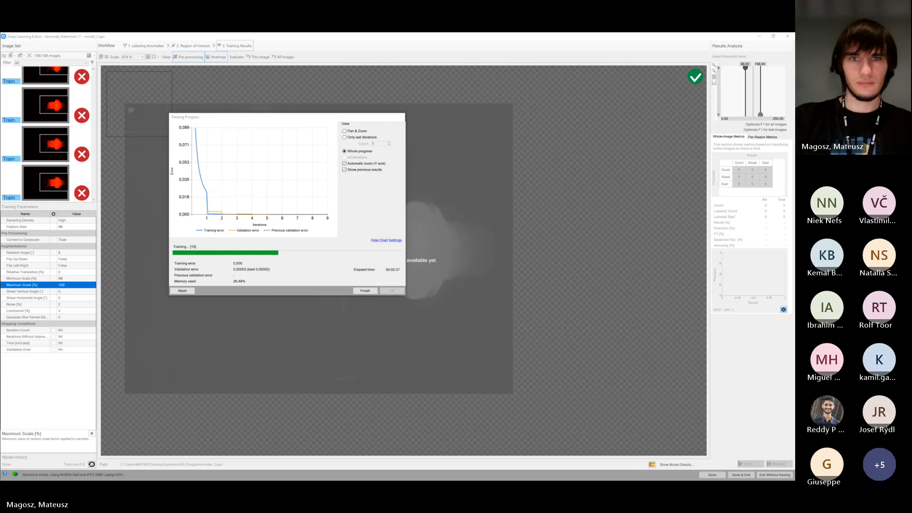
Inspect the Deep Learning Service process and its available actions in Task Manager, and return to the training progress window
{"action": "left_click_drag", "start_coordinate": [1, 143], "coordinate": [291, 115]}
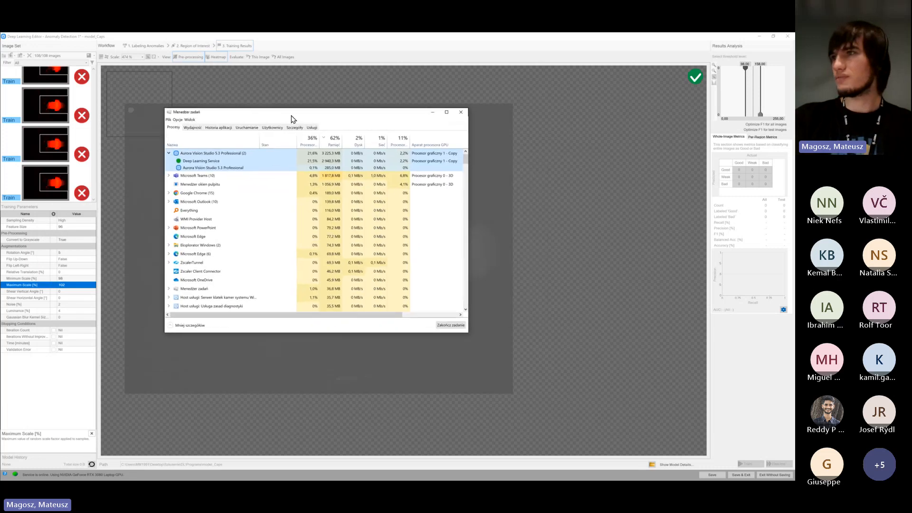
{"action": "right_click", "coordinate": [216, 161]}
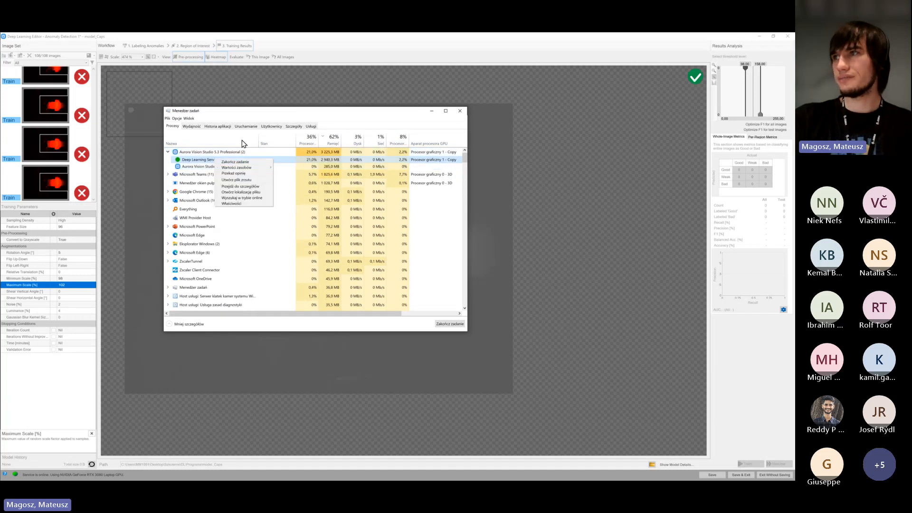
{"action": "left_click", "coordinate": [245, 117]}
{"action": "left_click_drag", "start_coordinate": [244, 114], "coordinate": [793, 238]}
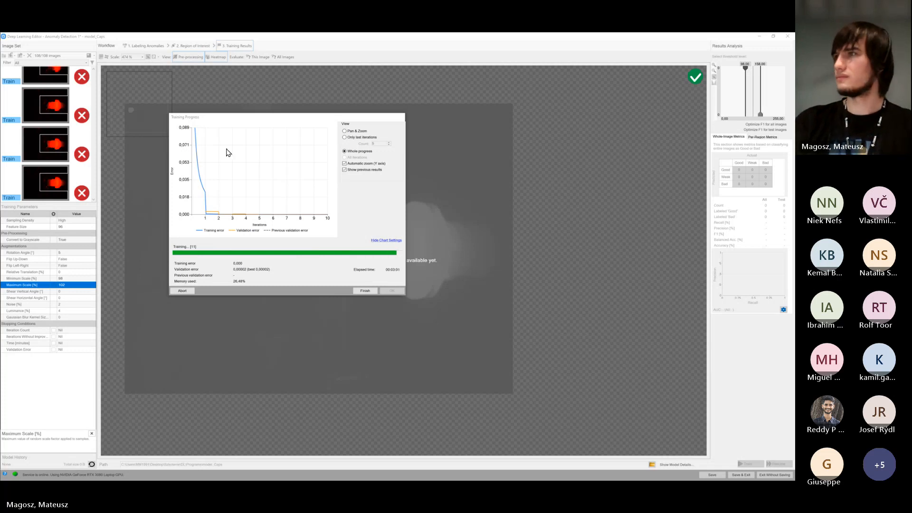
{"action": "left_click_drag", "start_coordinate": [243, 121], "coordinate": [255, 167]}
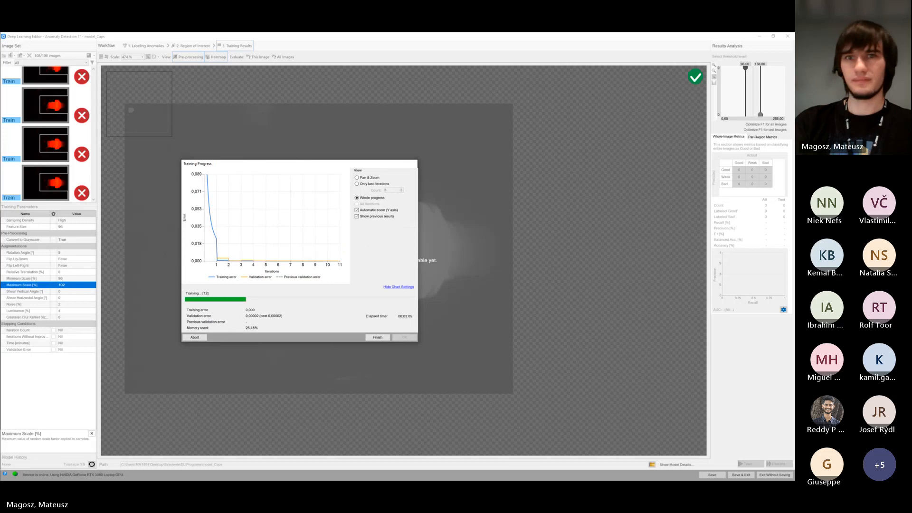
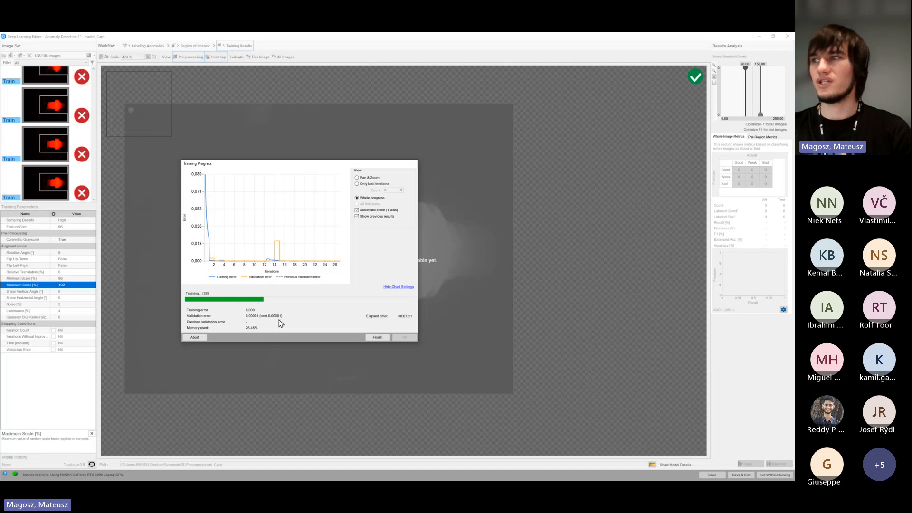
Finish the running training and examine the score distribution in the threshold histogram
{"action": "left_click", "coordinate": [375, 338]}
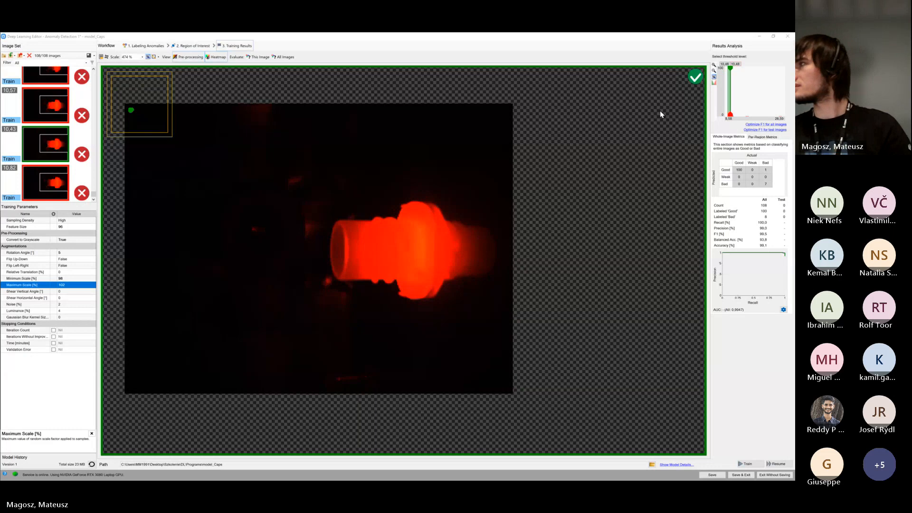
{"action": "scroll", "coordinate": [731, 118], "scroll_direction": "up", "scroll_amount": 2}
{"action": "scroll", "coordinate": [732, 118], "scroll_direction": "down", "scroll_amount": 2}
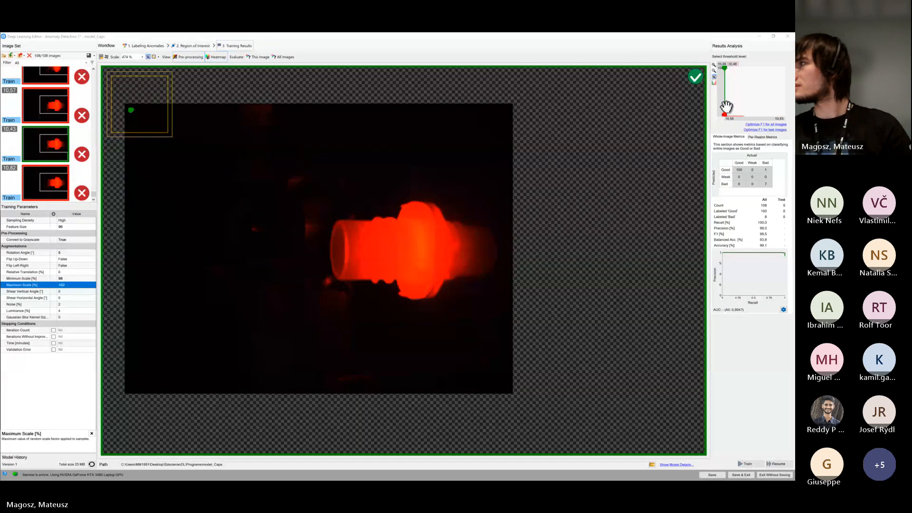
{"action": "scroll", "coordinate": [735, 114], "scroll_direction": "down", "scroll_amount": 1}
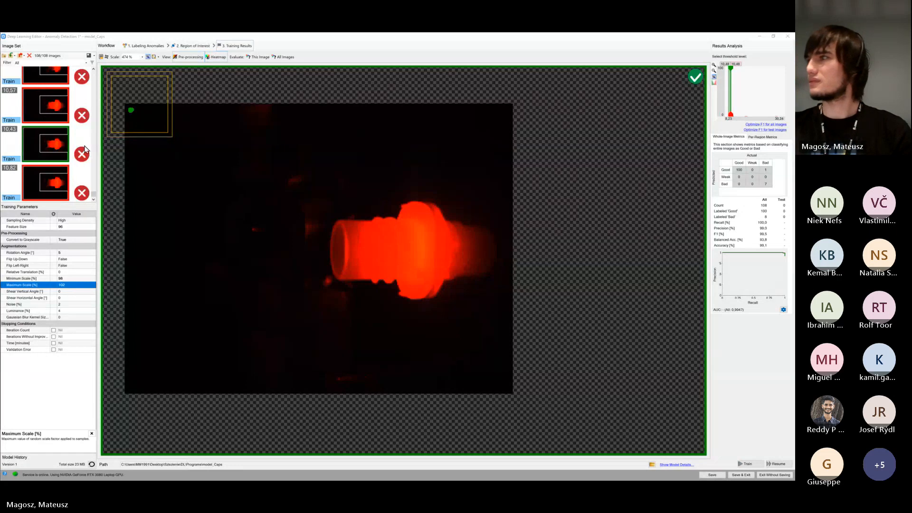
Compare the last two bad-labeled cap images and inspect the one scored 10,43 in the preview
{"action": "left_click", "coordinate": [66, 146]}
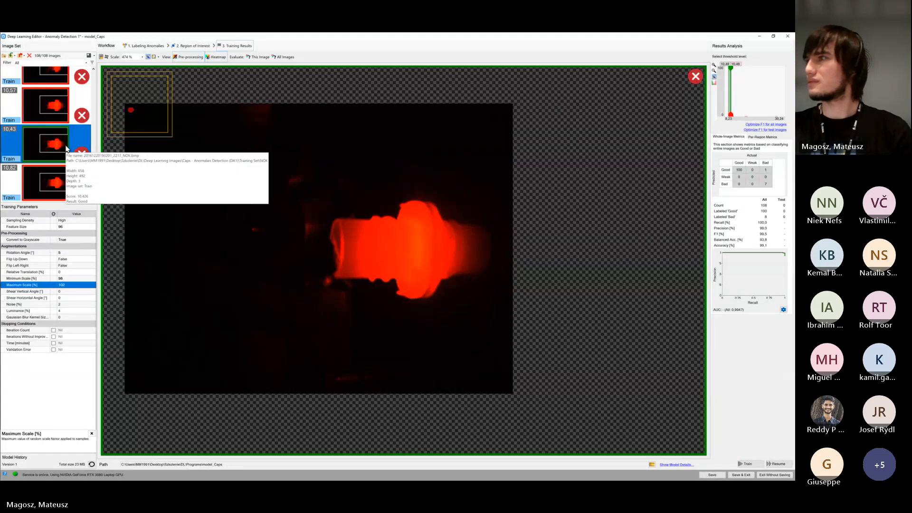
{"action": "left_click", "coordinate": [63, 185]}
{"action": "left_click", "coordinate": [51, 153]}
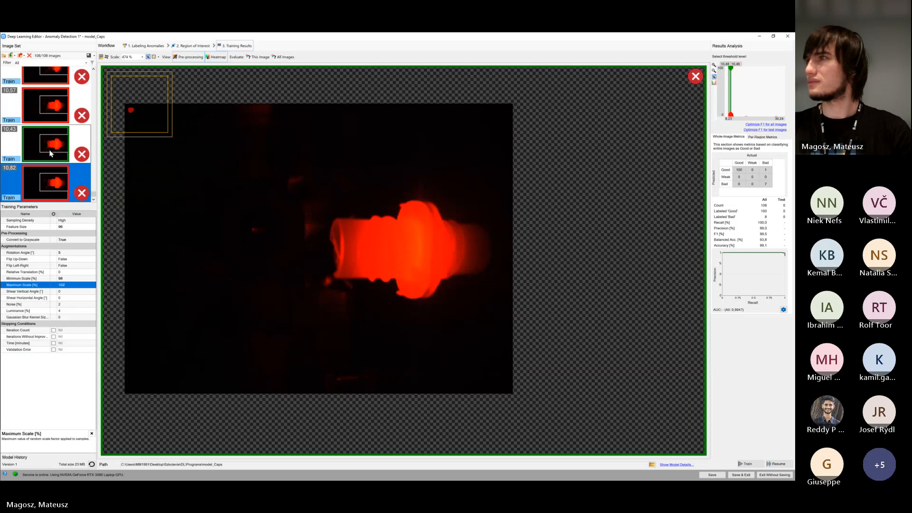
{"action": "left_click", "coordinate": [235, 186]}
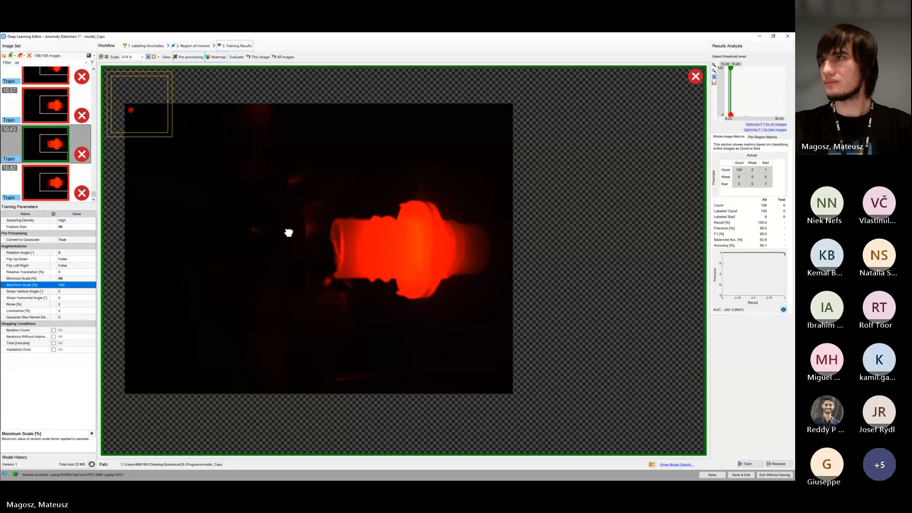
{"action": "left_click_drag", "start_coordinate": [288, 233], "coordinate": [330, 232]}
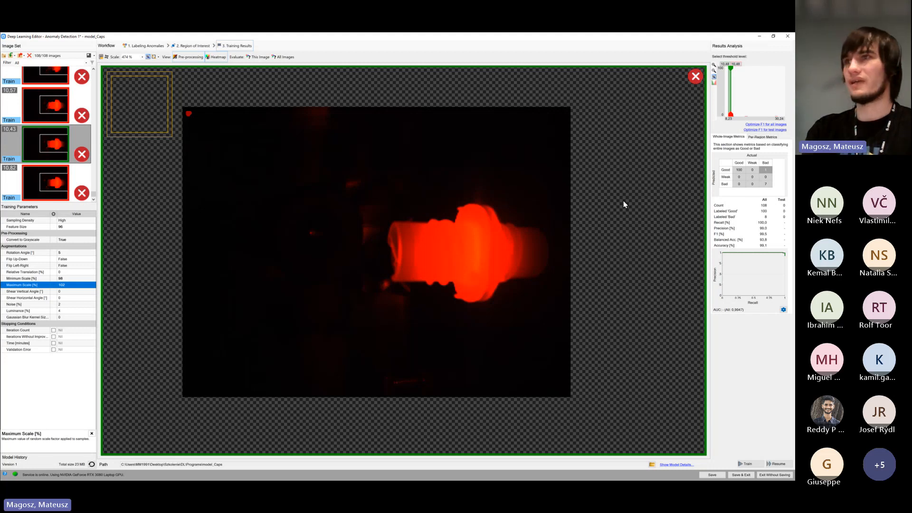
Filter the image set to Incorrect classification and check the listed image with the heatmap toggled off and on
{"action": "left_click_drag", "start_coordinate": [94, 195], "coordinate": [100, 72]}
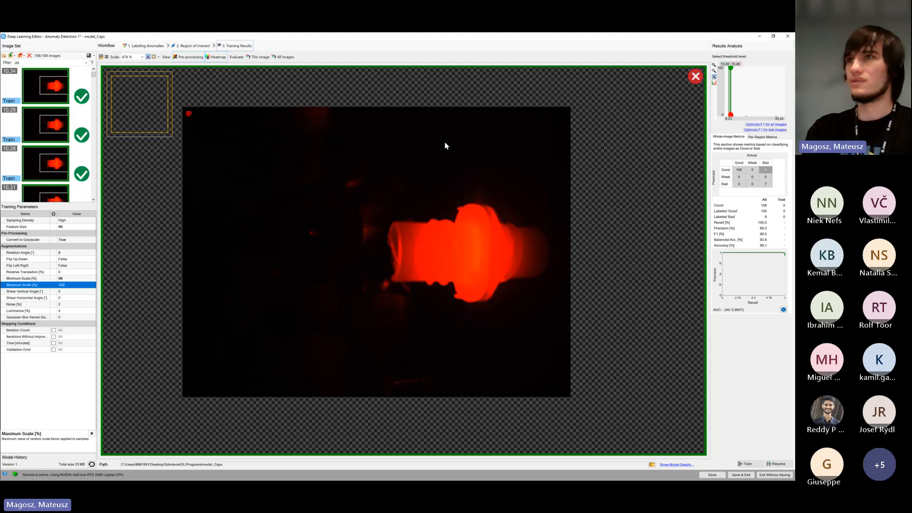
{"action": "left_click", "coordinate": [87, 63]}
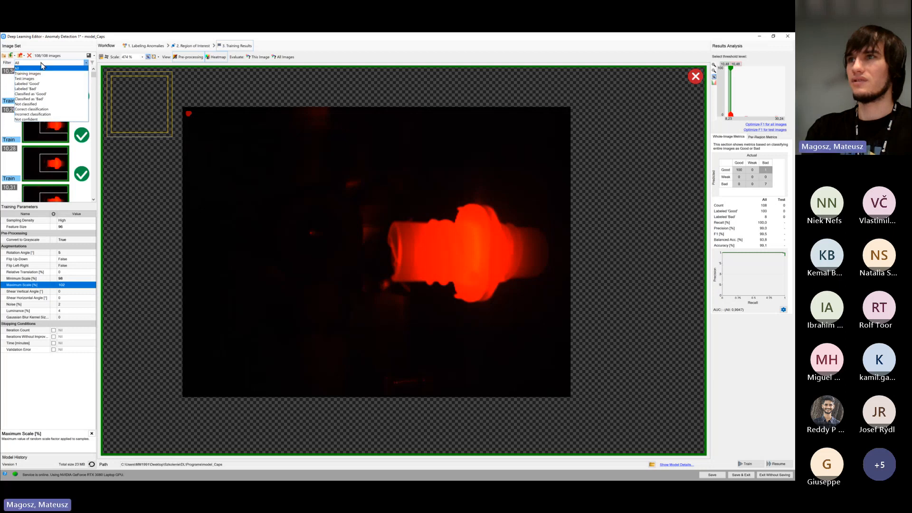
{"action": "left_click", "coordinate": [42, 115]}
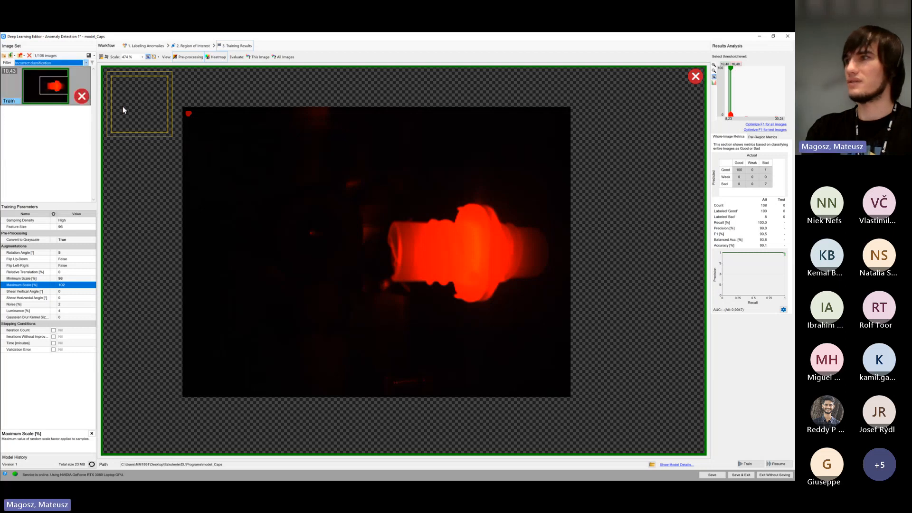
{"action": "left_click", "coordinate": [55, 90]}
{"action": "left_click", "coordinate": [344, 211]}
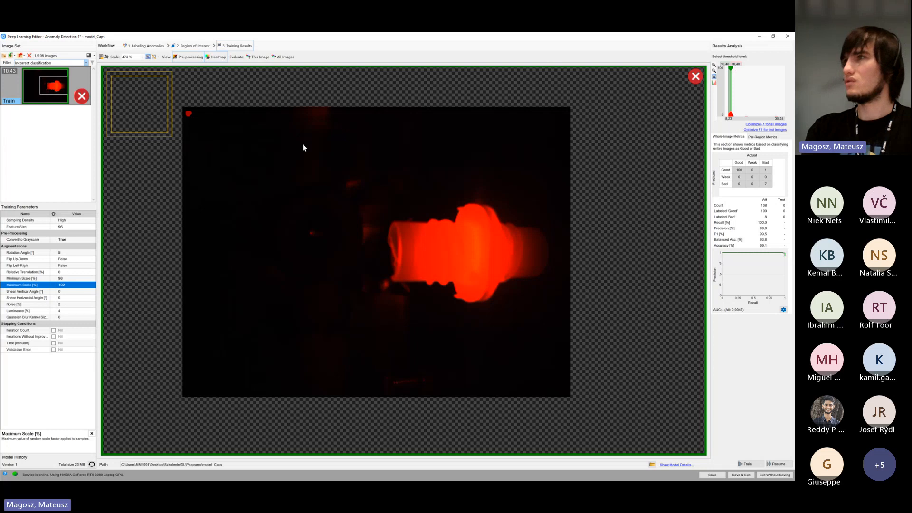
{"action": "left_click", "coordinate": [218, 57]}
{"action": "left_click", "coordinate": [219, 58]}
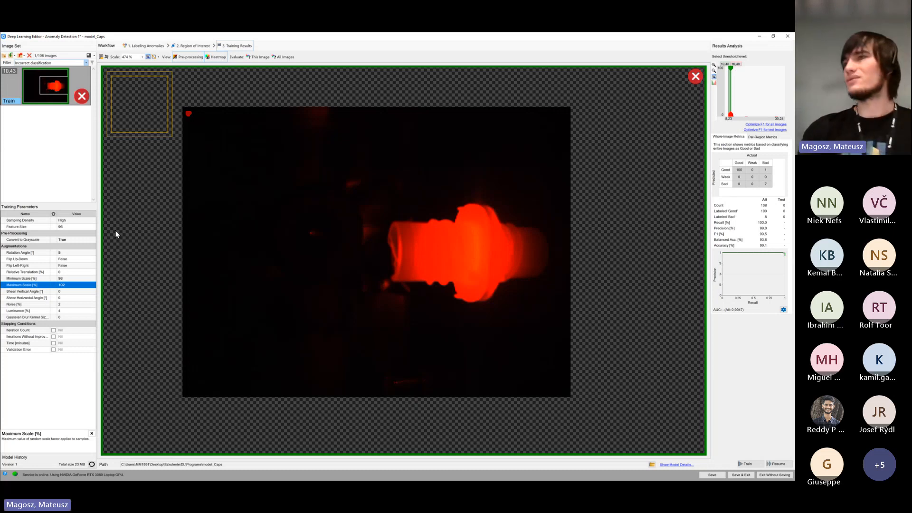
Reset the Feature Size training parameter to its default value and save the model
{"action": "left_click", "coordinate": [88, 228]}
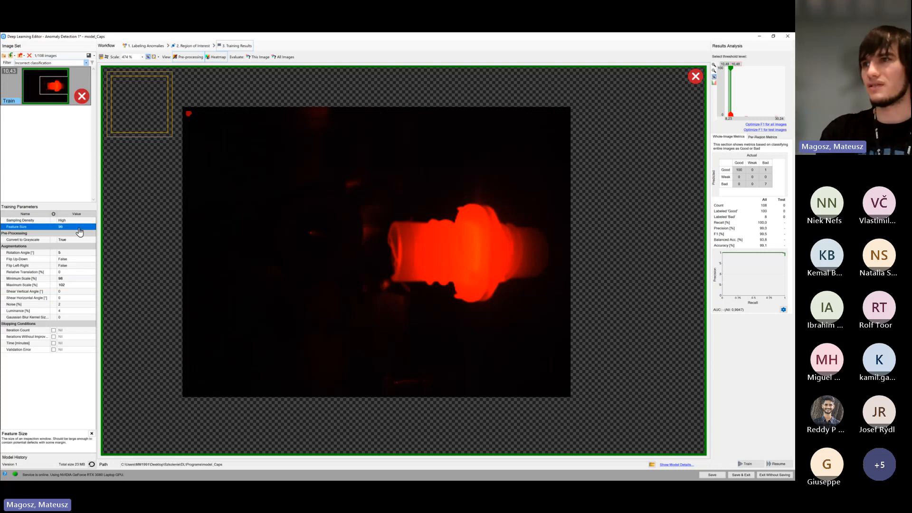
{"action": "right_click", "coordinate": [58, 227]}
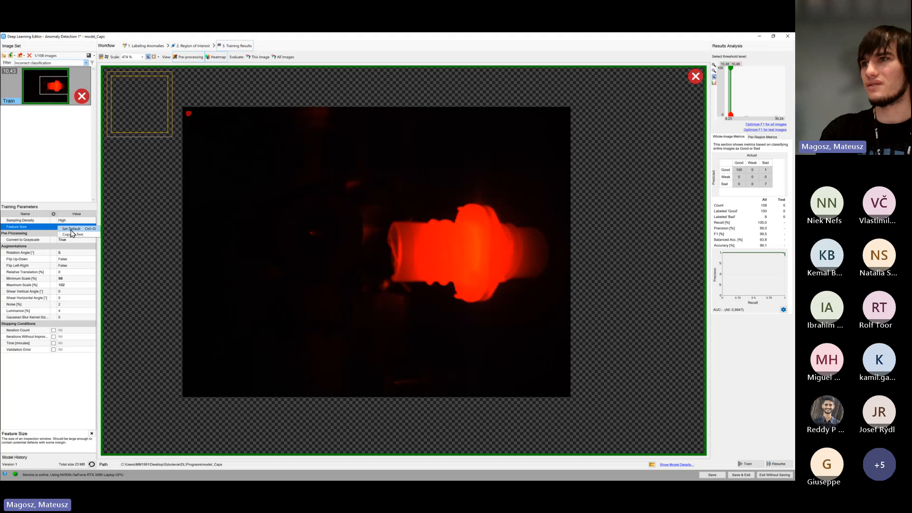
{"action": "left_click", "coordinate": [71, 230]}
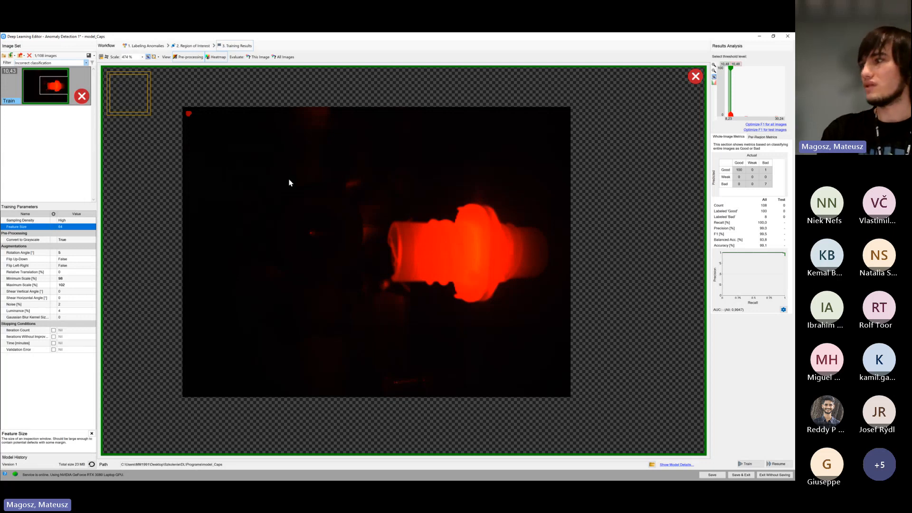
{"action": "left_click", "coordinate": [714, 475]}
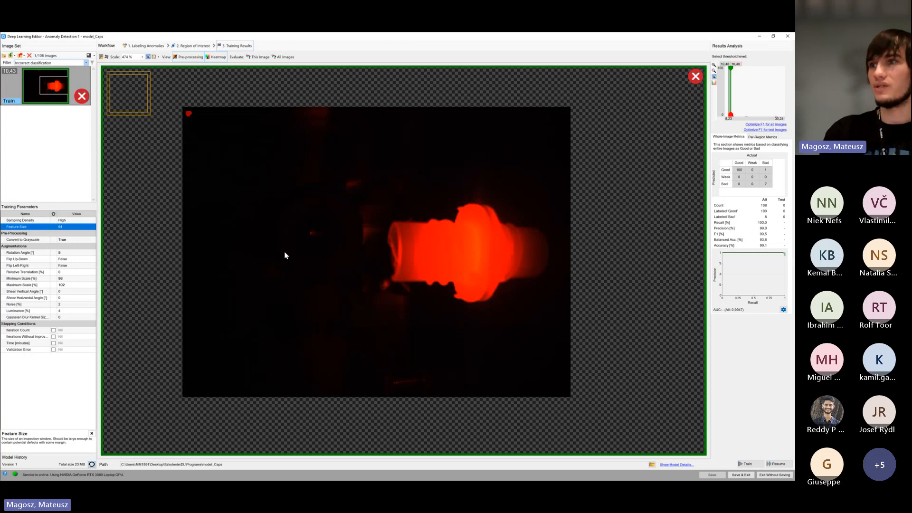
Set the Sampling Density training parameter to Medium
{"action": "left_click", "coordinate": [76, 221]}
{"action": "left_click", "coordinate": [72, 229]}
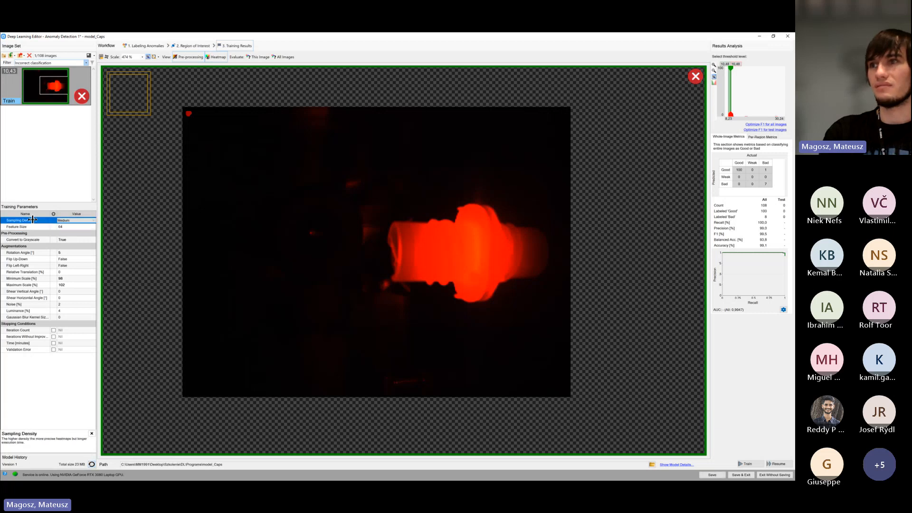
{"action": "left_click", "coordinate": [120, 226]}
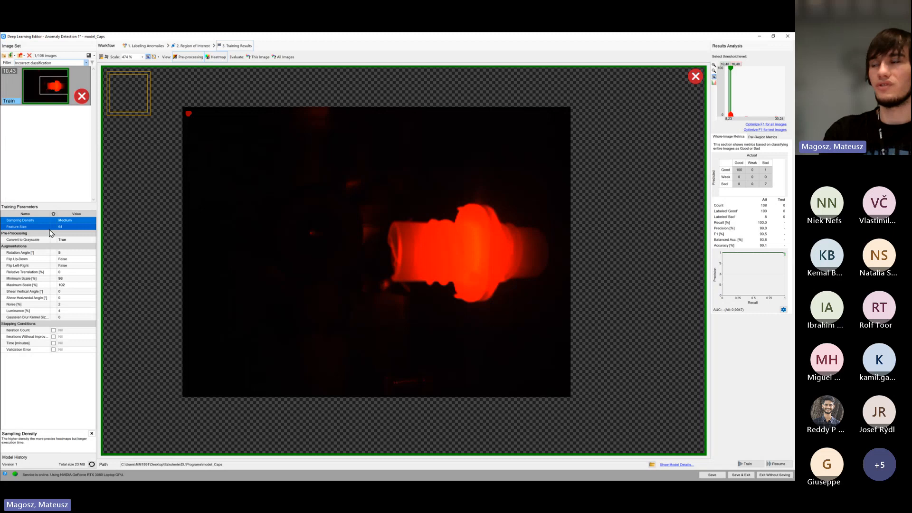
Save the model, start a new training, and reposition the training progress window
{"action": "left_click", "coordinate": [710, 475]}
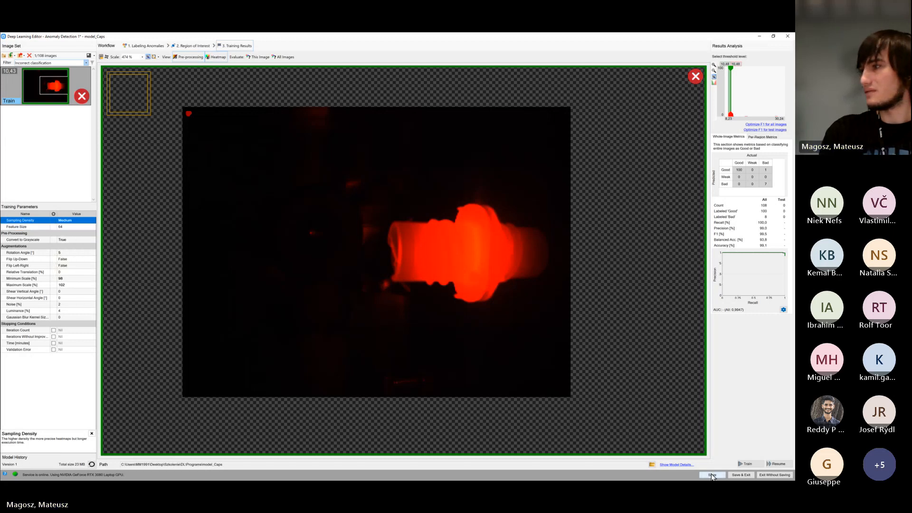
{"action": "left_click", "coordinate": [748, 465]}
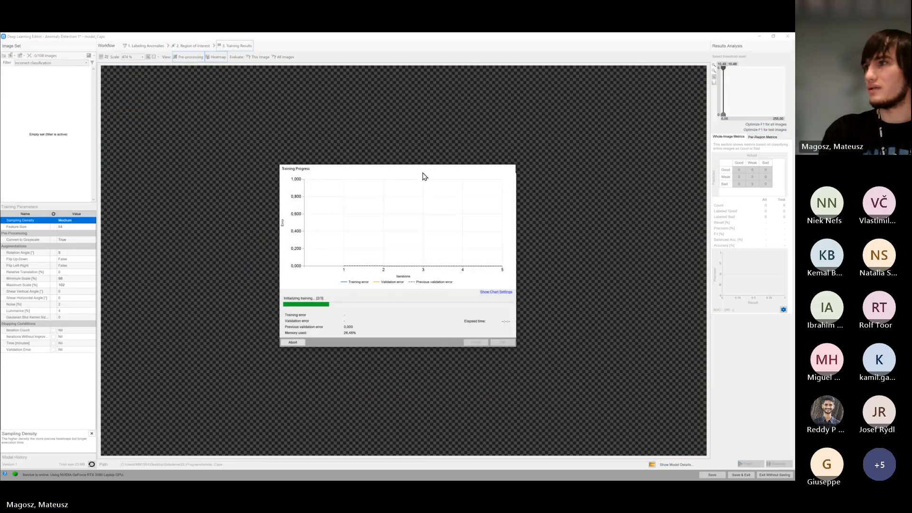
{"action": "left_click_drag", "start_coordinate": [423, 169], "coordinate": [393, 163]}
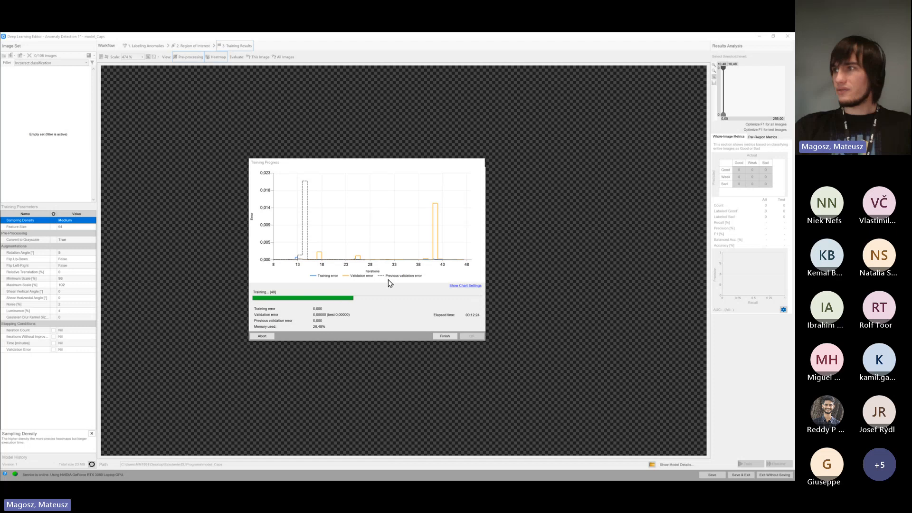
Finish the training, enlarge the model comparison window, and select the new model for further usage
{"action": "left_click", "coordinate": [445, 336]}
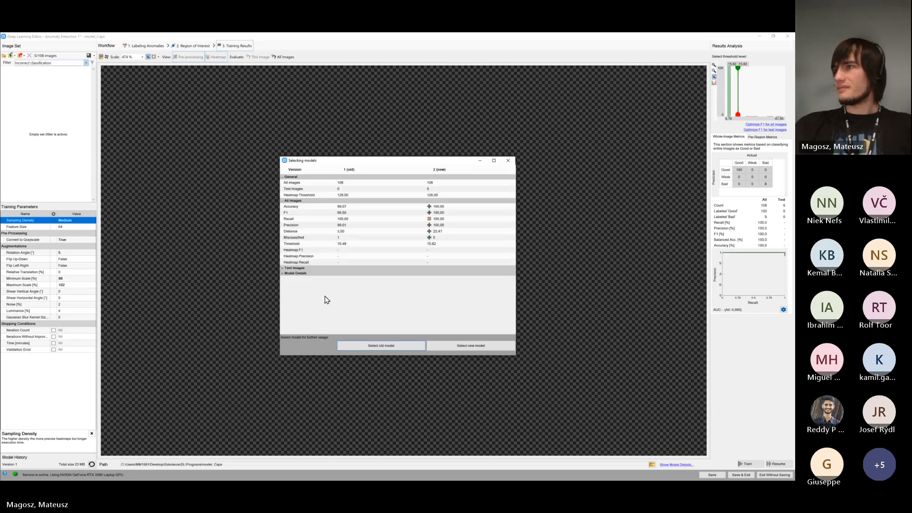
{"action": "left_click_drag", "start_coordinate": [386, 162], "coordinate": [307, 145]}
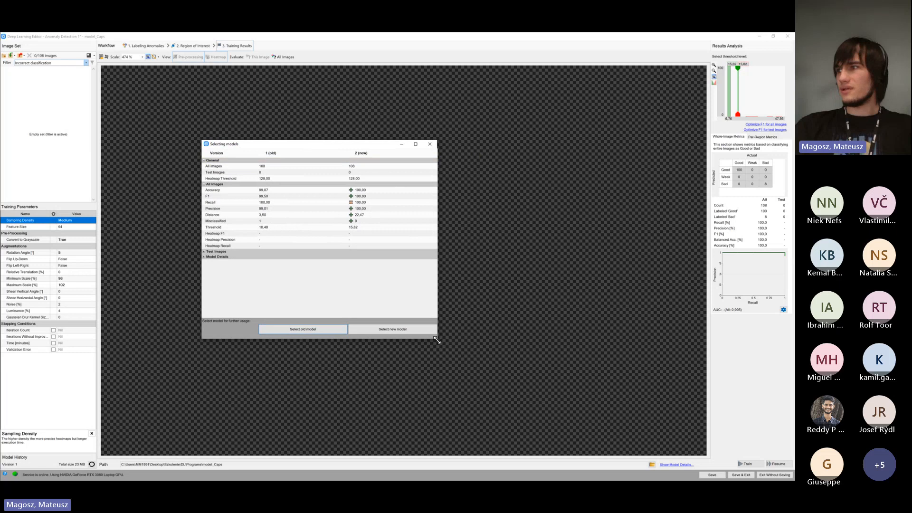
{"action": "left_click_drag", "start_coordinate": [436, 340], "coordinate": [497, 393]}
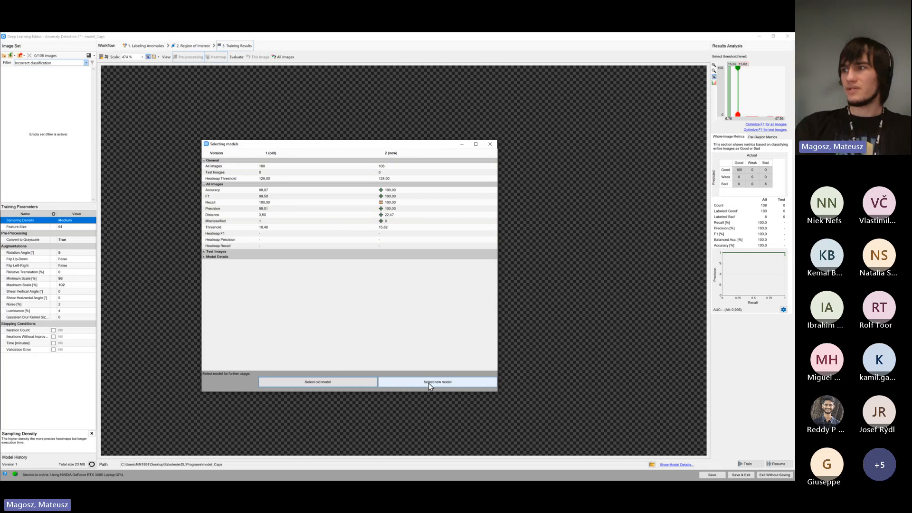
{"action": "left_click", "coordinate": [464, 383]}
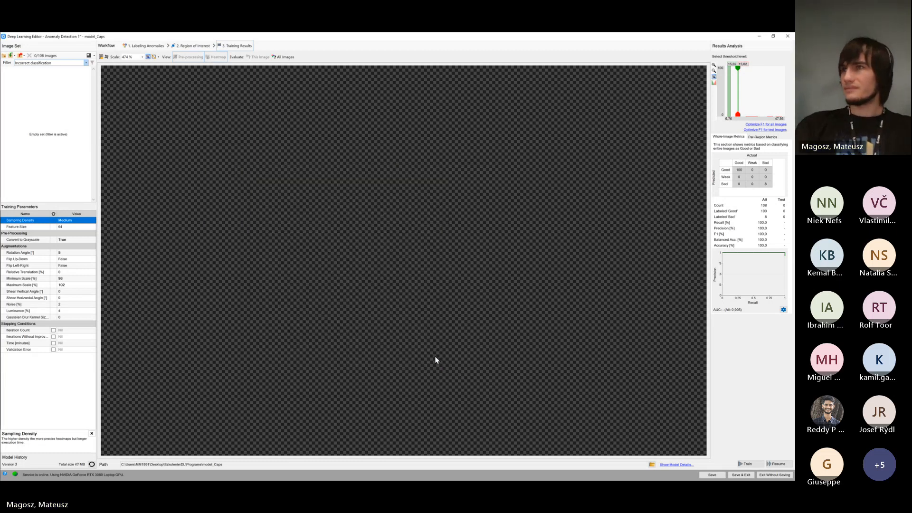
Set the image set filter back to All and examine the new model's score separation in the threshold histogram
{"action": "left_click", "coordinate": [85, 63]}
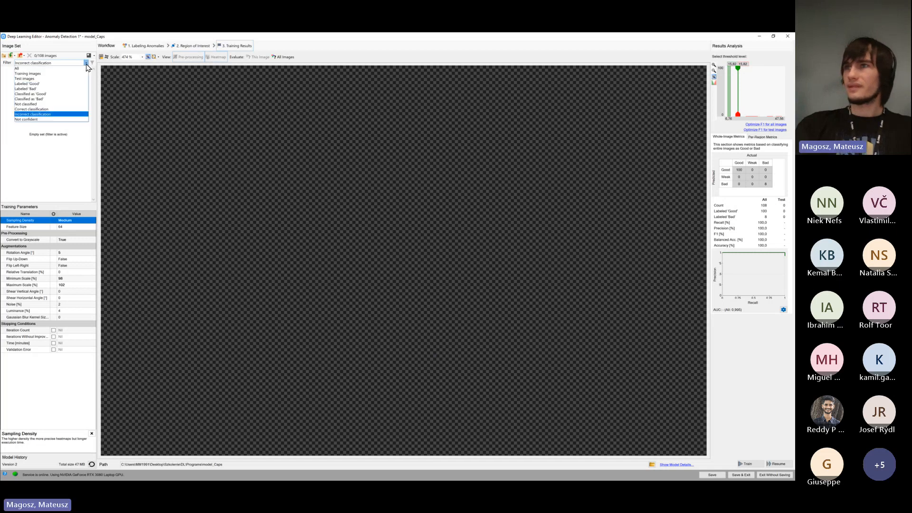
{"action": "left_click", "coordinate": [83, 68]}
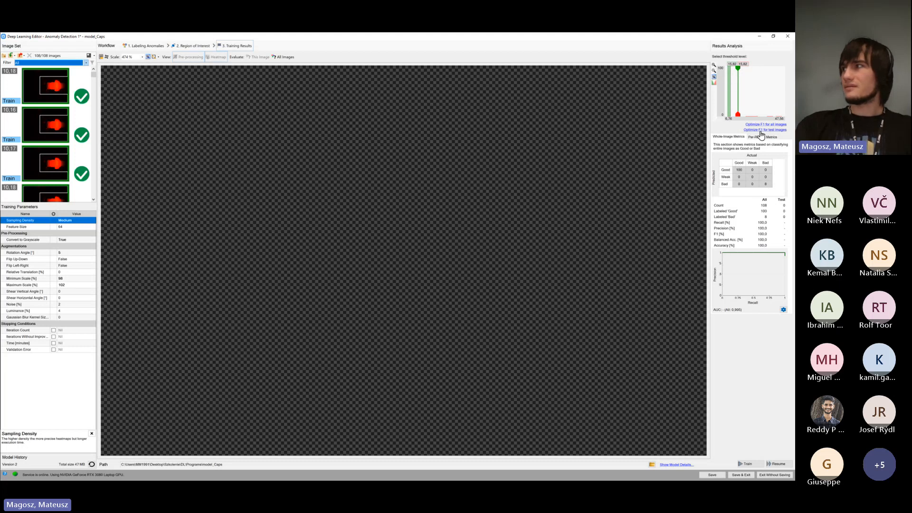
{"action": "scroll", "coordinate": [736, 115], "scroll_direction": "up", "scroll_amount": 10}
{"action": "scroll", "coordinate": [736, 115], "scroll_direction": "down", "scroll_amount": 4}
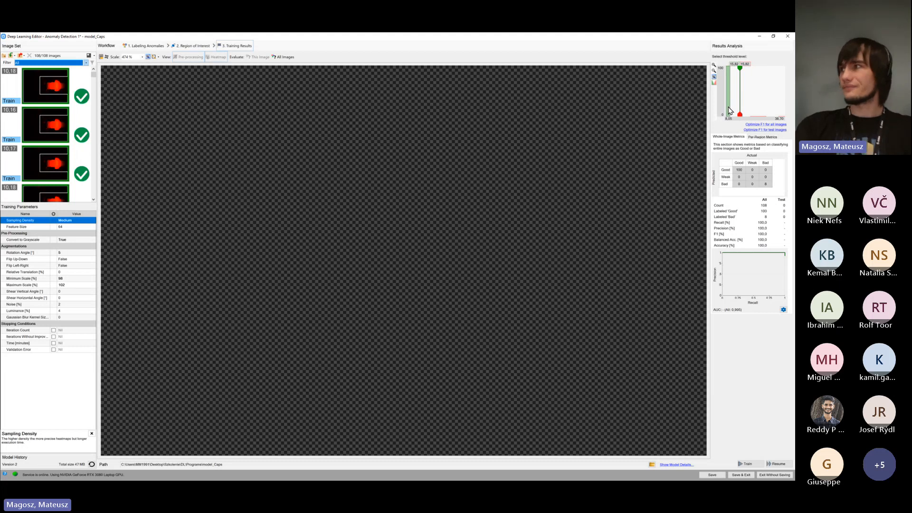
{"action": "scroll", "coordinate": [737, 102], "scroll_direction": "down", "scroll_amount": 2}
{"action": "scroll", "coordinate": [739, 101], "scroll_direction": "down", "scroll_amount": 1}
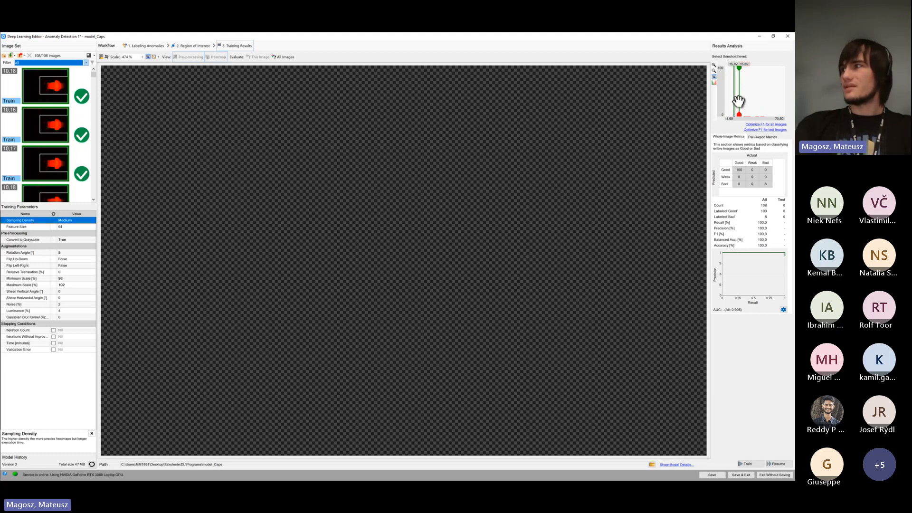
{"action": "scroll", "coordinate": [739, 101], "scroll_direction": "up", "scroll_amount": 2}
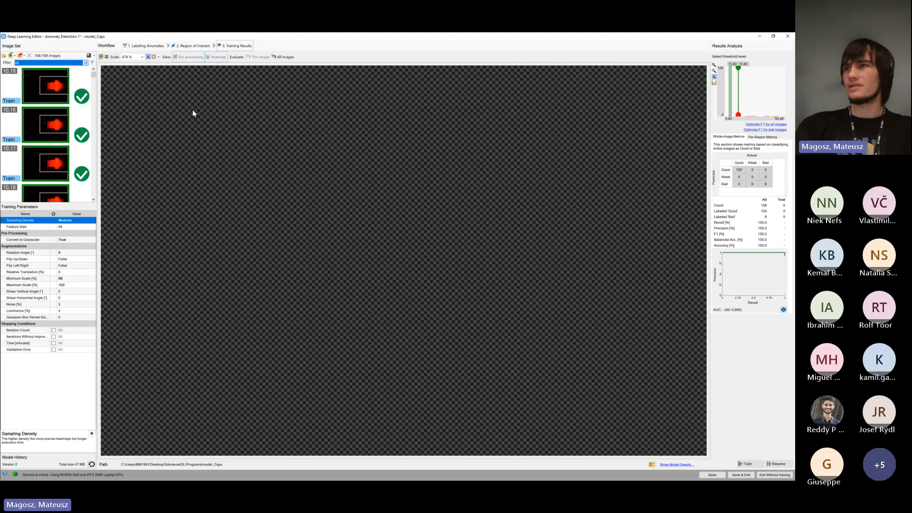
Review a good cap image and the last bad cap image with the new model's scores and heatmap
{"action": "scroll", "coordinate": [48, 138], "scroll_direction": "down", "scroll_amount": 5}
{"action": "left_click", "coordinate": [46, 144]}
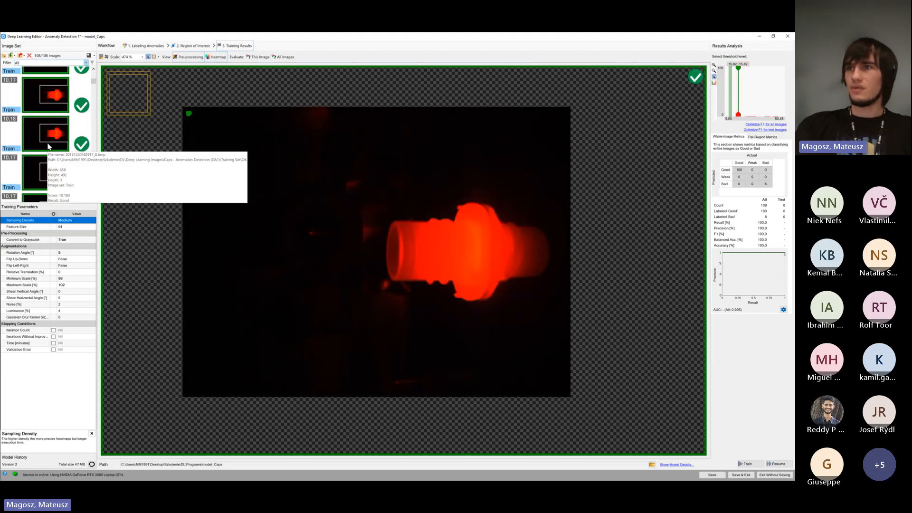
{"action": "scroll", "coordinate": [50, 148], "scroll_direction": "down", "scroll_amount": 1}
{"action": "scroll", "coordinate": [51, 145], "scroll_direction": "down", "scroll_amount": 2}
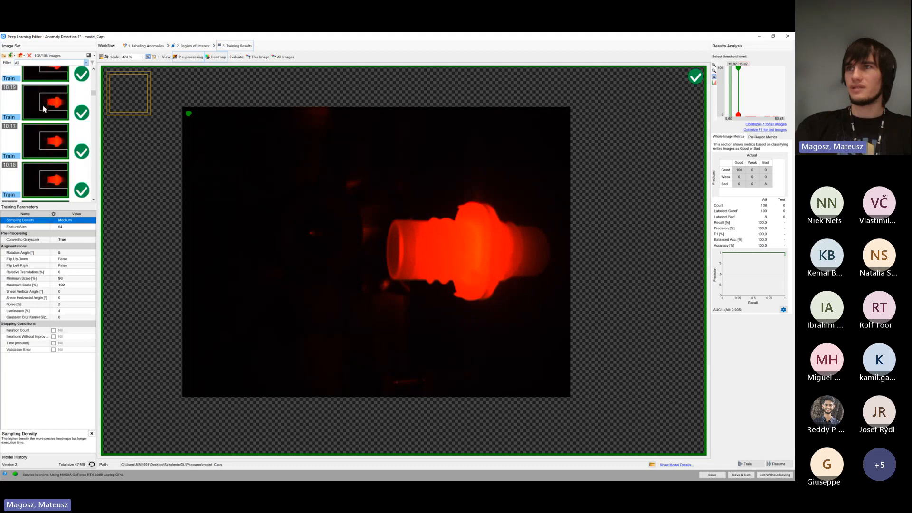
{"action": "scroll", "coordinate": [41, 124], "scroll_direction": "down", "scroll_amount": 1}
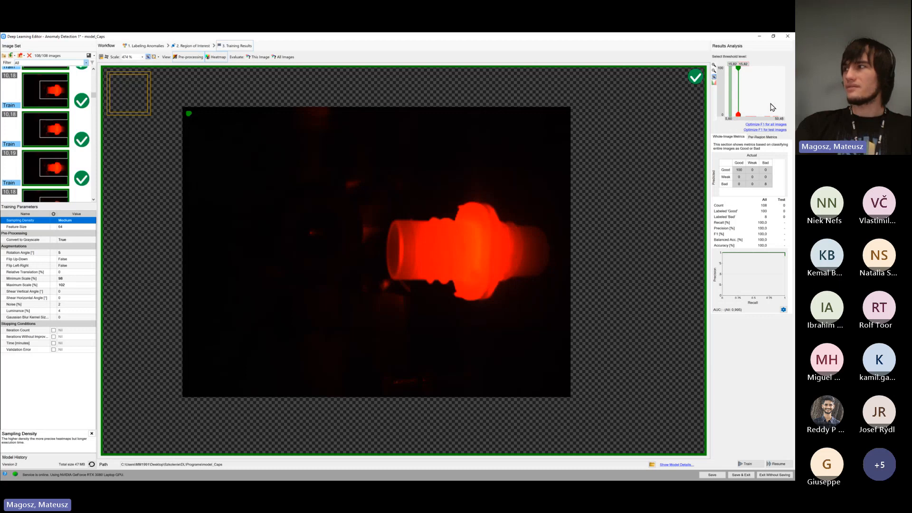
{"action": "left_click_drag", "start_coordinate": [94, 97], "coordinate": [95, 197]}
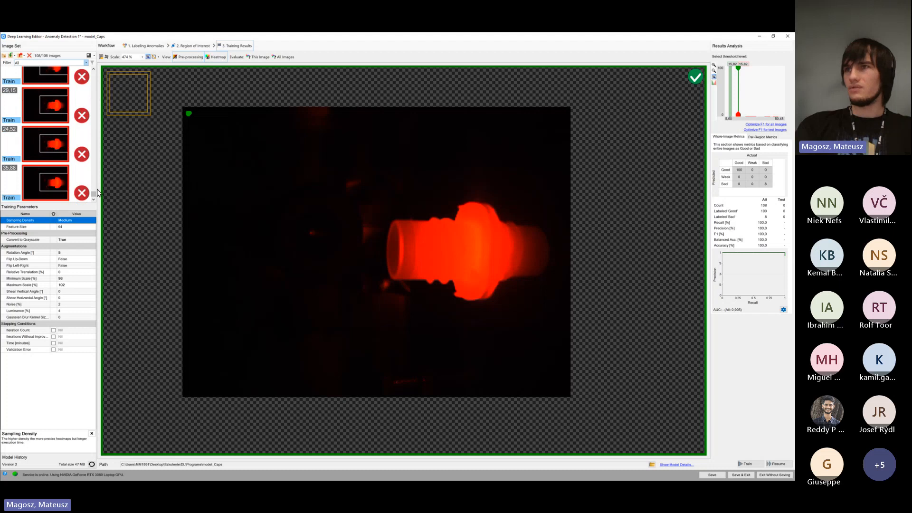
{"action": "left_click", "coordinate": [38, 191]}
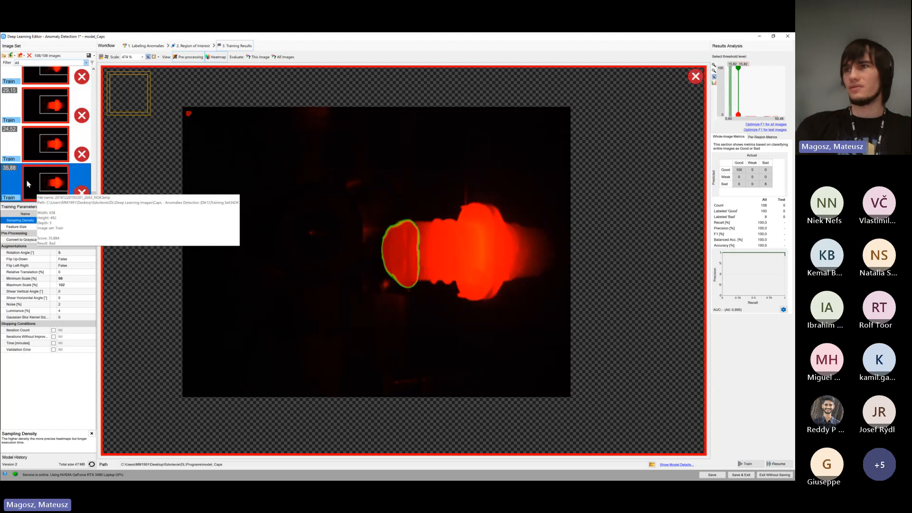
Inspect the anomaly heatmaps of three more bad cap images near the end of the image set
{"action": "left_click", "coordinate": [40, 156]}
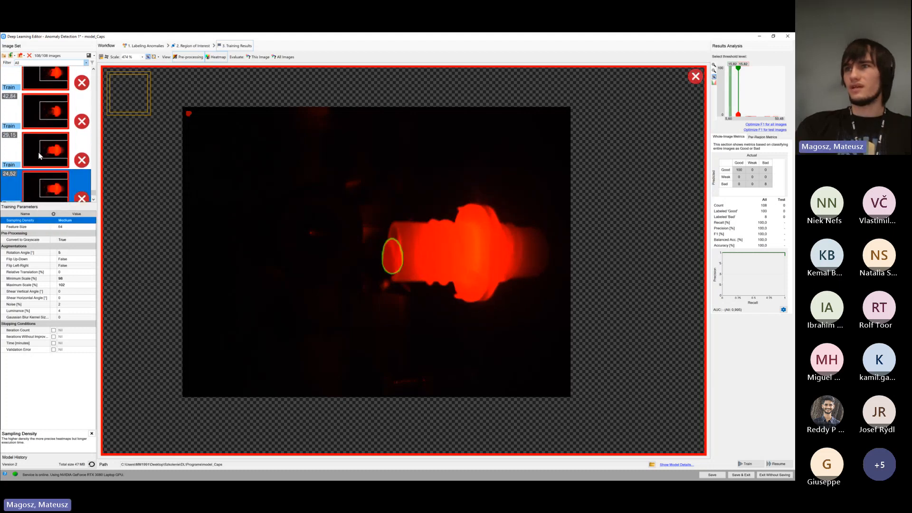
{"action": "left_click", "coordinate": [42, 131]}
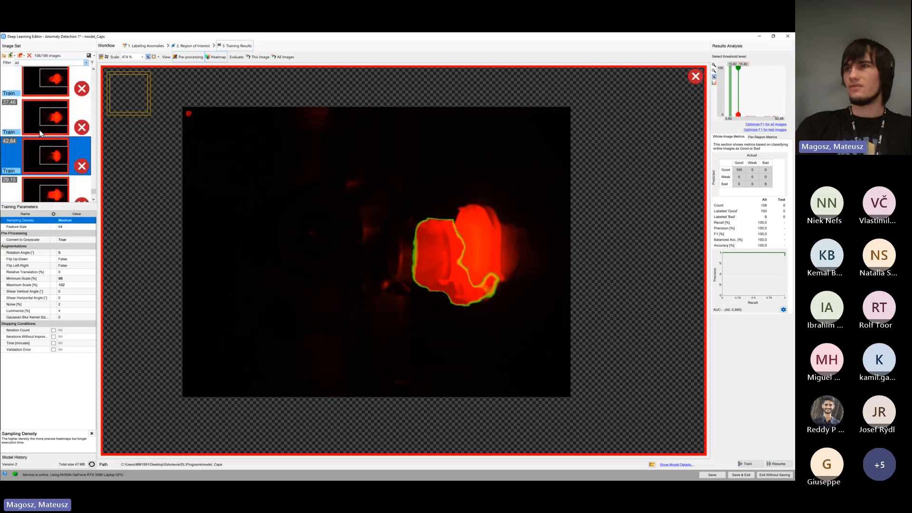
{"action": "left_click", "coordinate": [39, 127]}
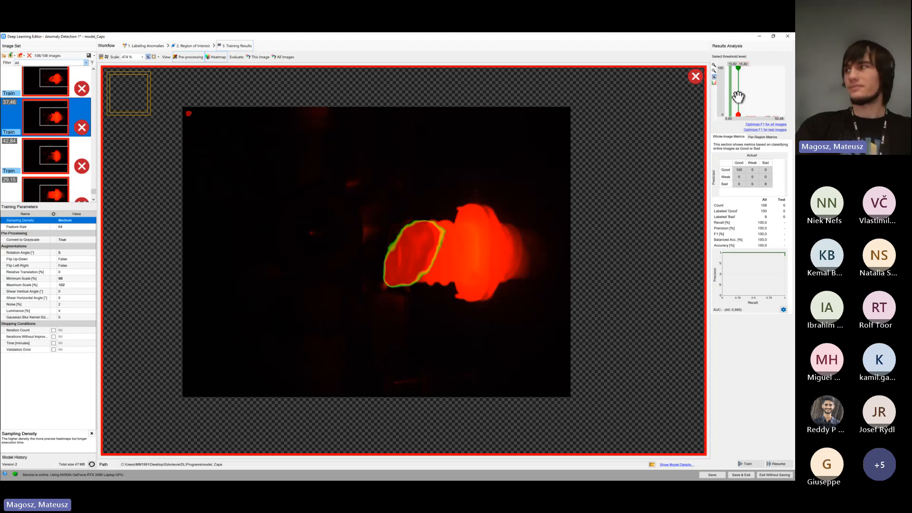
Try separating the good and bad thresholds in the histogram to create a weak range, and examine its effect on the metrics
{"action": "left_click_drag", "start_coordinate": [740, 98], "coordinate": [766, 99]}
{"action": "mouse_move", "coordinate": [756, 93]}
{"action": "left_mouse_down"}
{"action": "mouse_move", "coordinate": [738, 94]}
{"action": "mouse_move", "coordinate": [761, 93]}
{"action": "mouse_move", "coordinate": [744, 94]}
{"action": "mouse_move", "coordinate": [742, 114]}
{"action": "mouse_move", "coordinate": [764, 115]}
{"action": "mouse_move", "coordinate": [773, 100]}
{"action": "mouse_move", "coordinate": [735, 93]}
{"action": "mouse_move", "coordinate": [783, 93]}
{"action": "mouse_move", "coordinate": [767, 93]}
{"action": "left_mouse_up"}
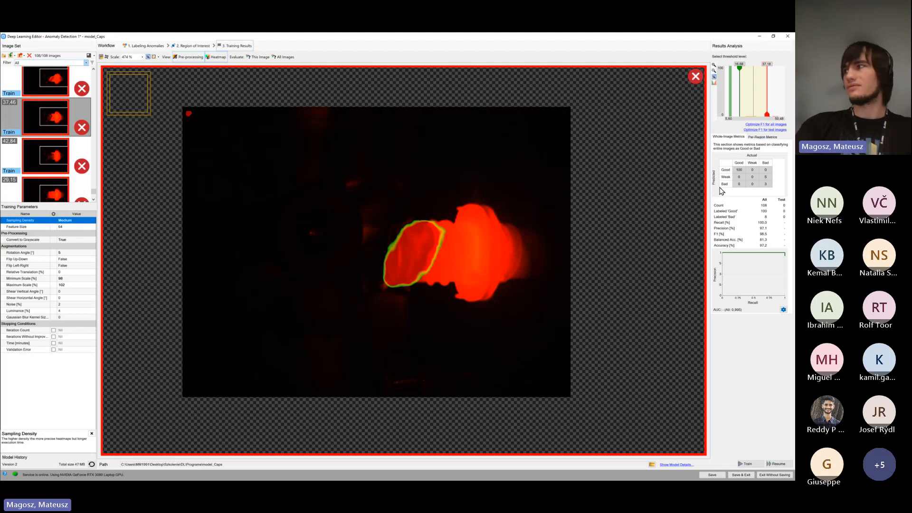
{"action": "mouse_move", "coordinate": [750, 178]}
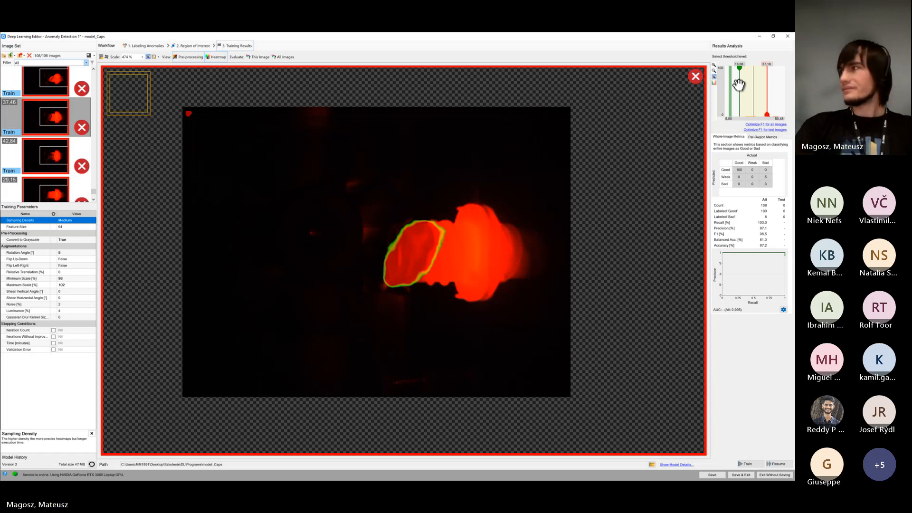
{"action": "left_click_drag", "start_coordinate": [739, 85], "coordinate": [759, 86]}
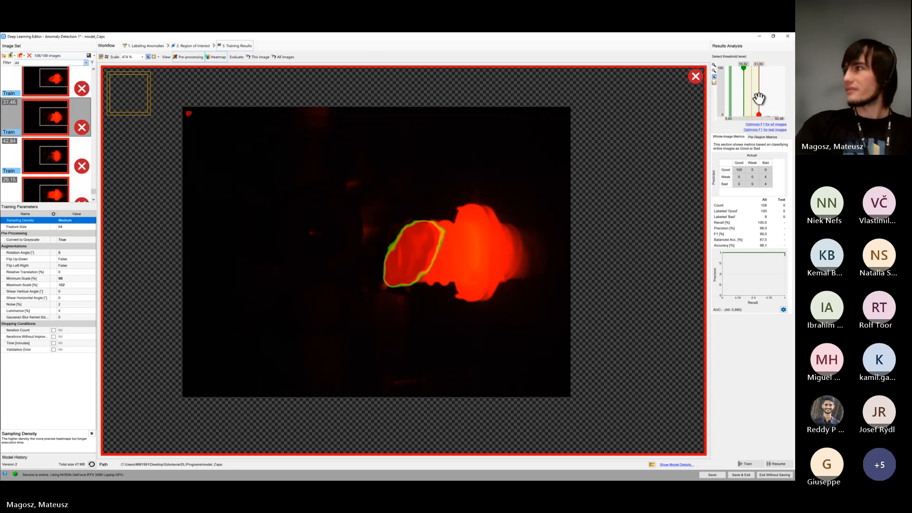
Bring the two thresholds back together and optimize F1 for all images
{"action": "left_click_drag", "start_coordinate": [759, 99], "coordinate": [741, 96]}
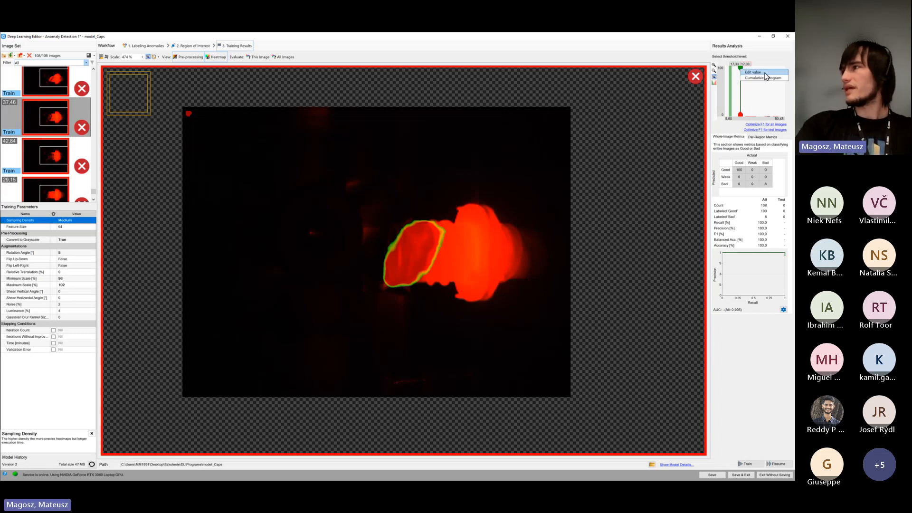
{"action": "left_click", "coordinate": [754, 98]}
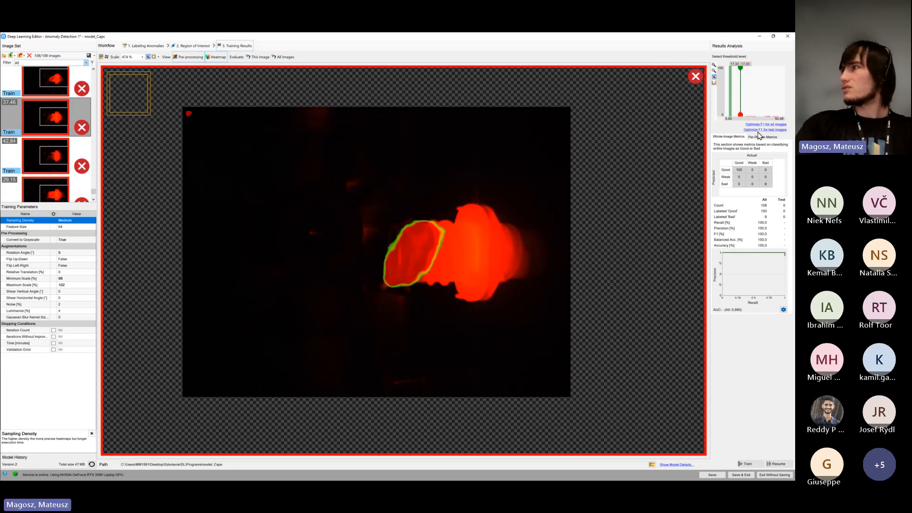
{"action": "left_click", "coordinate": [764, 125]}
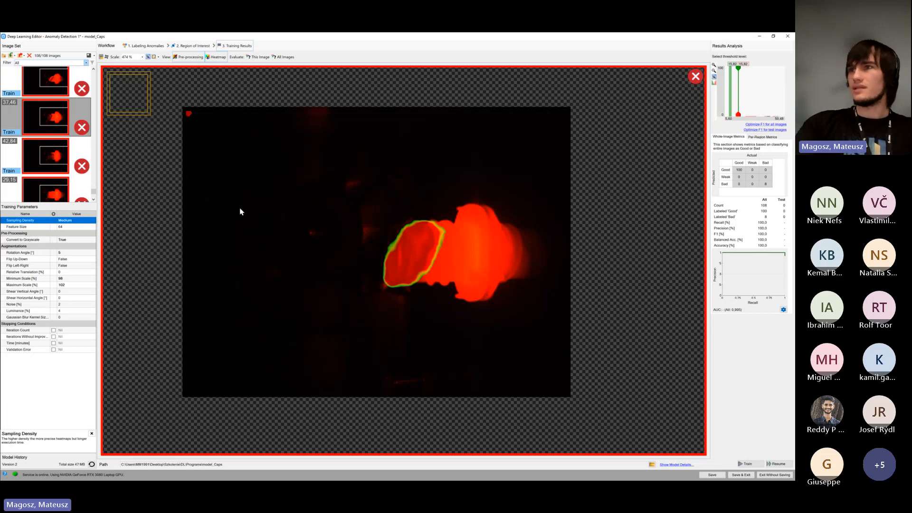
Compare the scores and heatmaps across the bad cap images under the optimized threshold
{"action": "scroll", "coordinate": [94, 197], "scroll_direction": "down", "scroll_amount": 2}
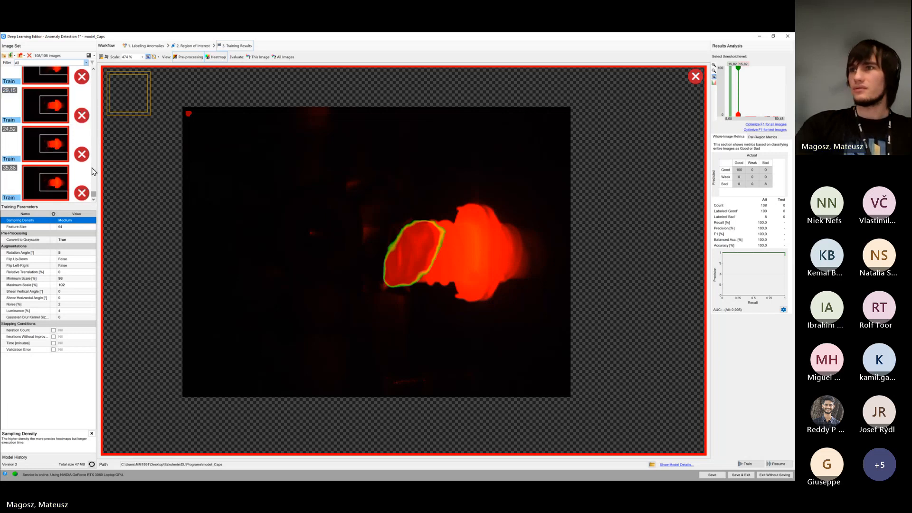
{"action": "left_click", "coordinate": [45, 110]}
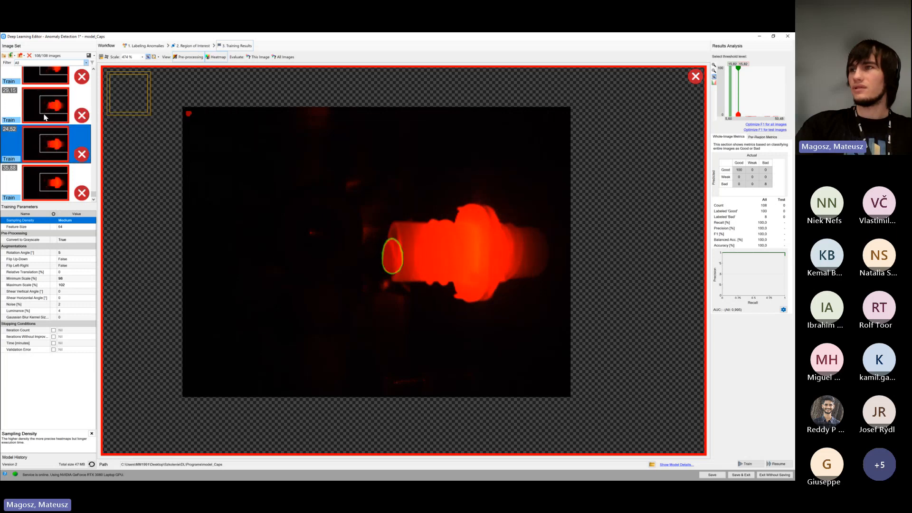
{"action": "left_click", "coordinate": [48, 147]}
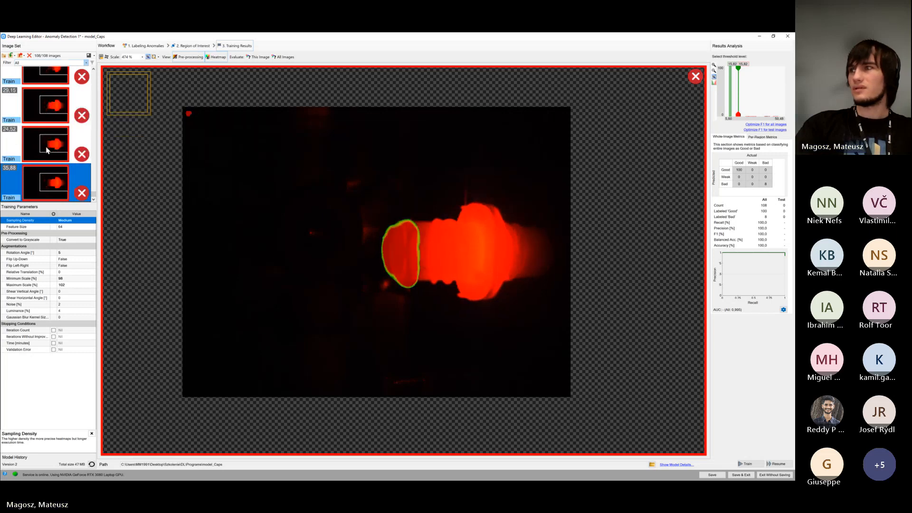
{"action": "scroll", "coordinate": [48, 147], "scroll_direction": "up", "scroll_amount": 1}
{"action": "left_click", "coordinate": [50, 133]}
{"action": "left_click", "coordinate": [52, 106]}
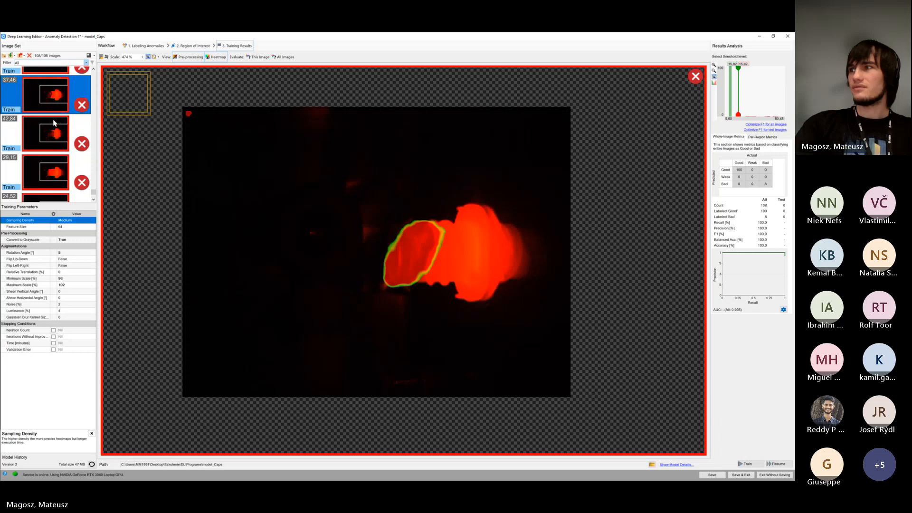
{"action": "scroll", "coordinate": [47, 146], "scroll_direction": "up", "scroll_amount": 1}
{"action": "left_click", "coordinate": [47, 124]}
{"action": "left_click", "coordinate": [47, 85]}
{"action": "scroll", "coordinate": [43, 95], "scroll_direction": "up", "scroll_amount": 2}
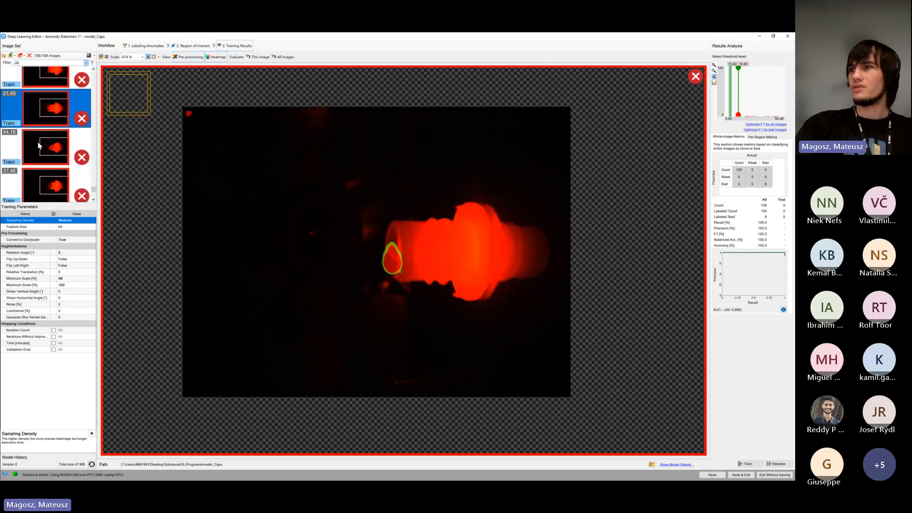
{"action": "left_click", "coordinate": [41, 106]}
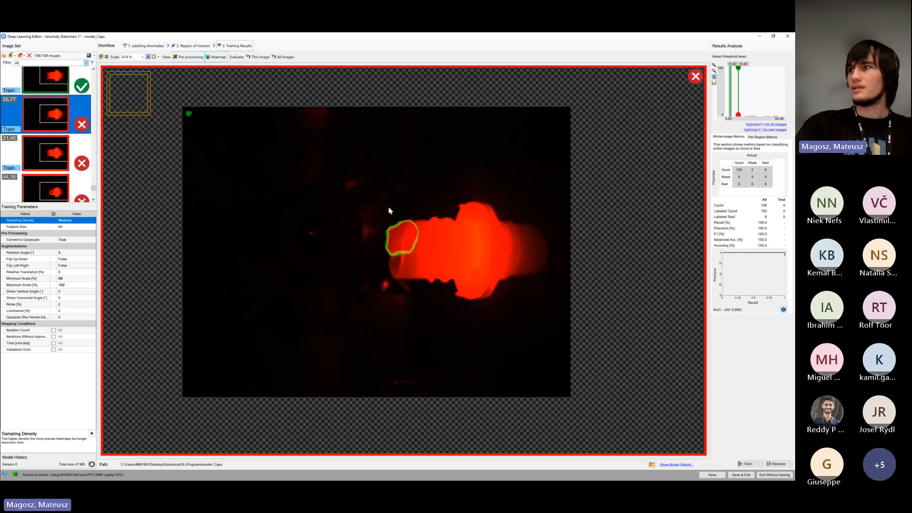
{"action": "left_click", "coordinate": [60, 160]}
{"action": "left_click", "coordinate": [63, 188]}
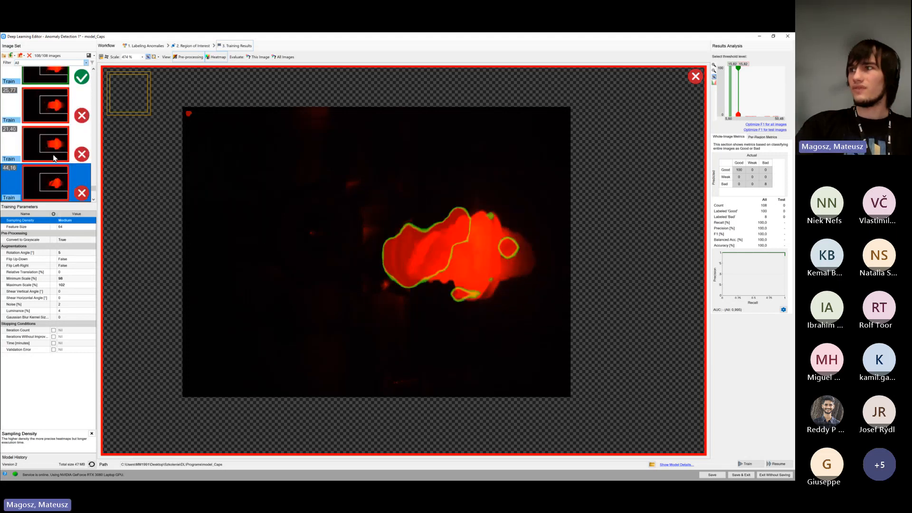
{"action": "mouse_move", "coordinate": [51, 157]}
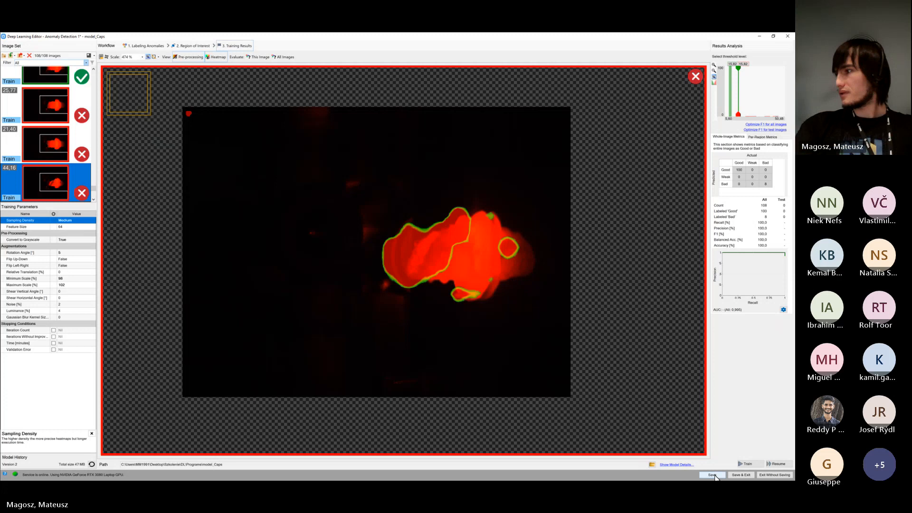
Save the model and exit the Deep Learning Editor, and collapse the Deep Learning filter category
{"action": "left_click", "coordinate": [735, 475]}
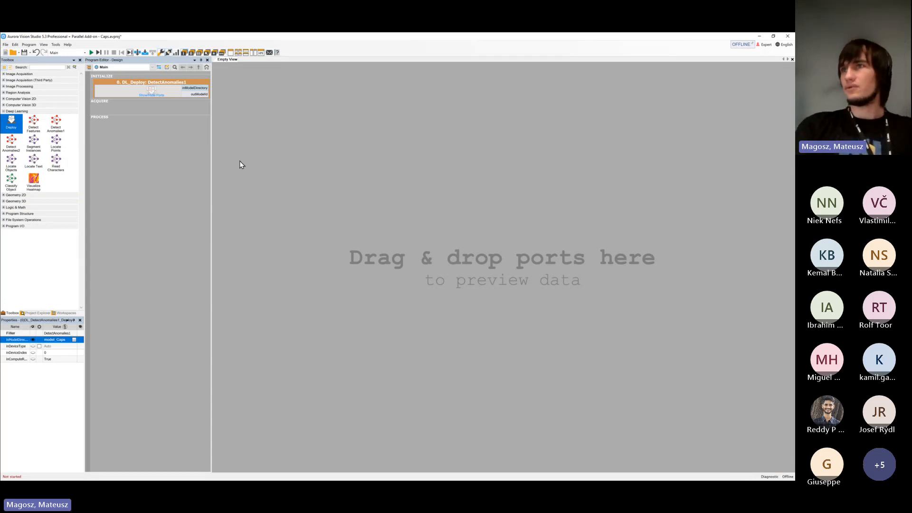
{"action": "left_click", "coordinate": [16, 111]}
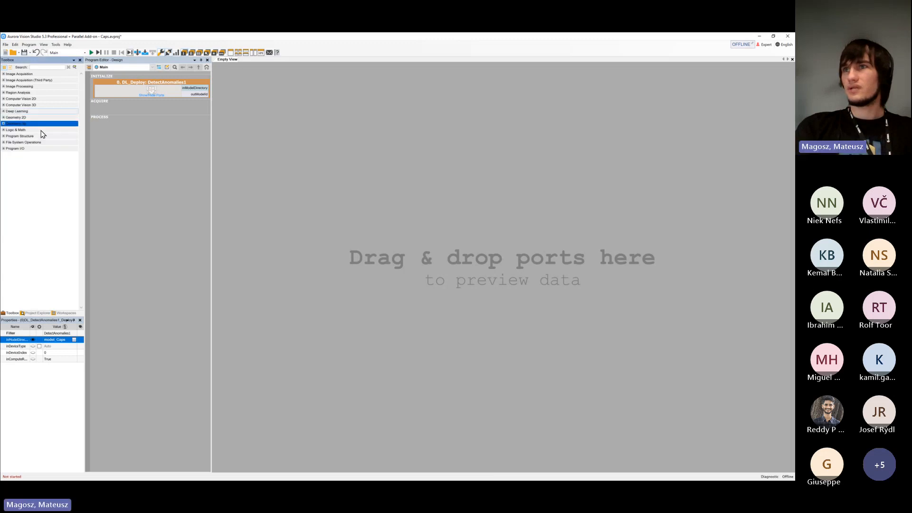
Show the Caps module's location in Windows Explorer, examine the model_Caps folder beside the project files, and move the window out of the way
{"action": "left_click", "coordinate": [37, 313]}
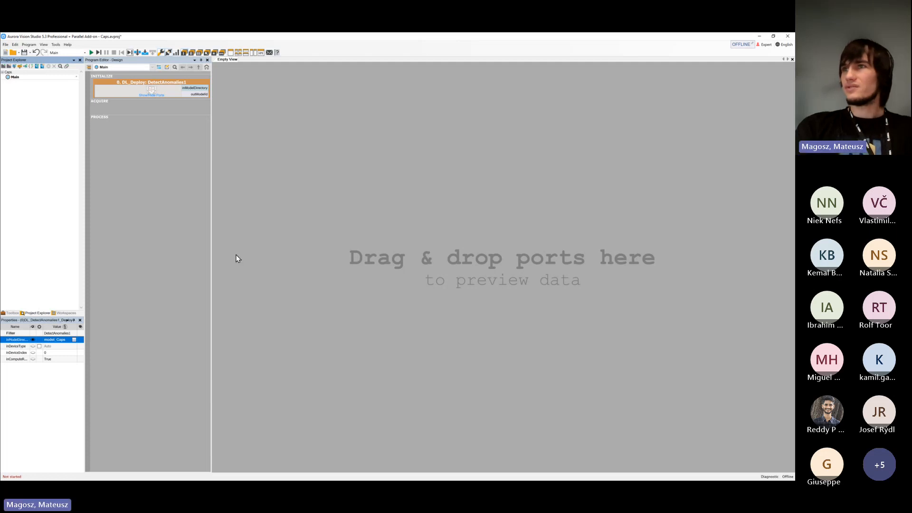
{"action": "left_click", "coordinate": [27, 72]}
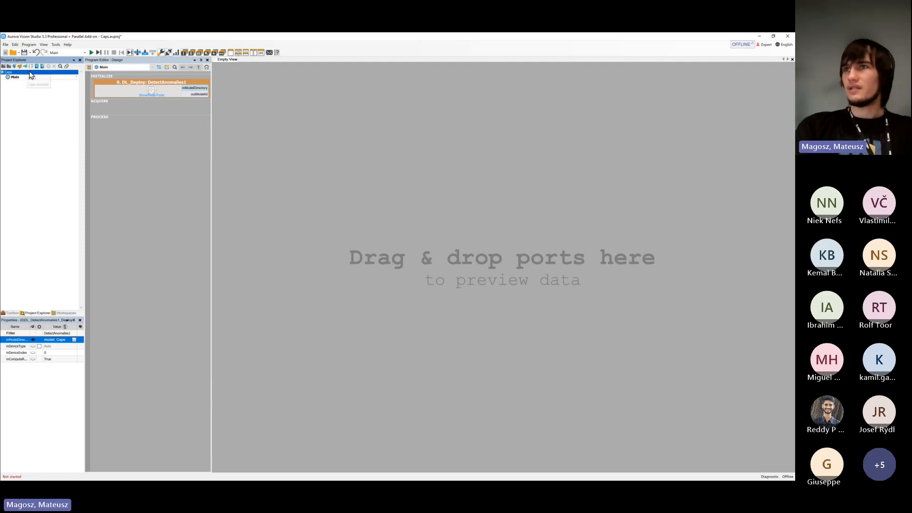
{"action": "right_click", "coordinate": [49, 72]}
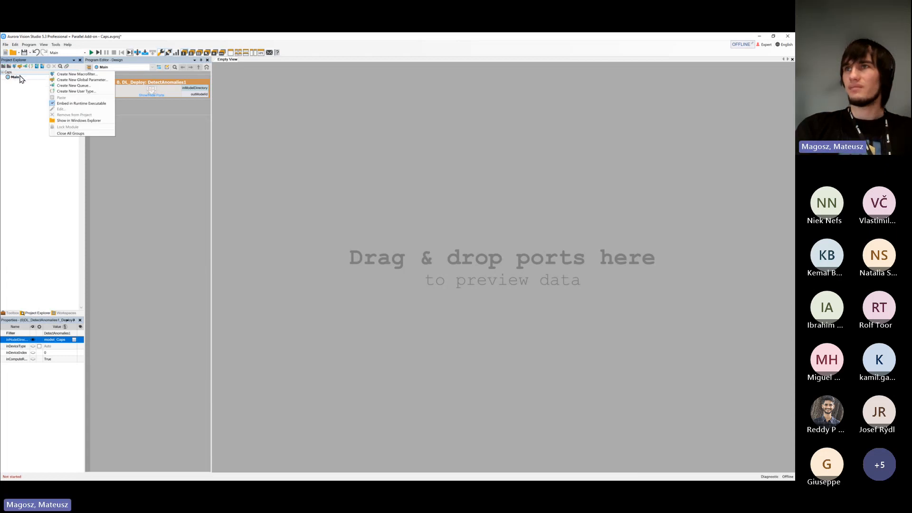
{"action": "left_click", "coordinate": [84, 120]}
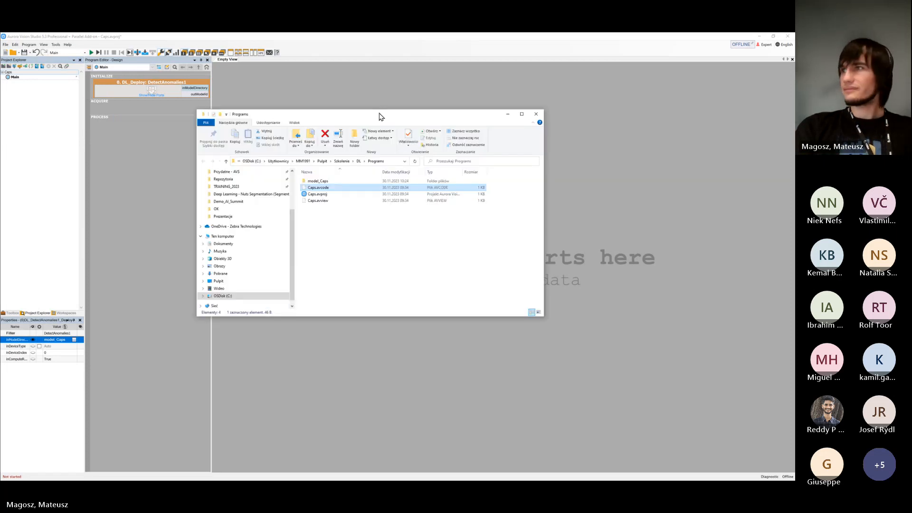
{"action": "left_click_drag", "start_coordinate": [378, 118], "coordinate": [416, 101]}
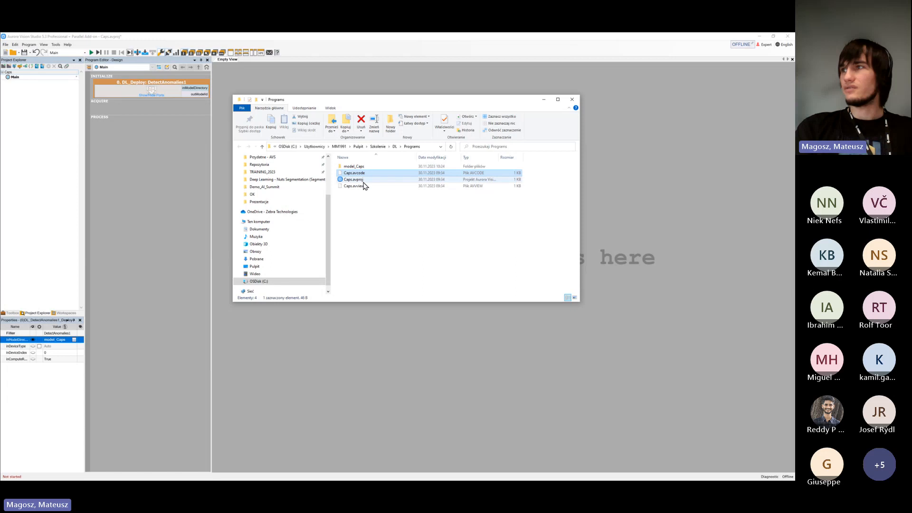
{"action": "left_click", "coordinate": [344, 167]}
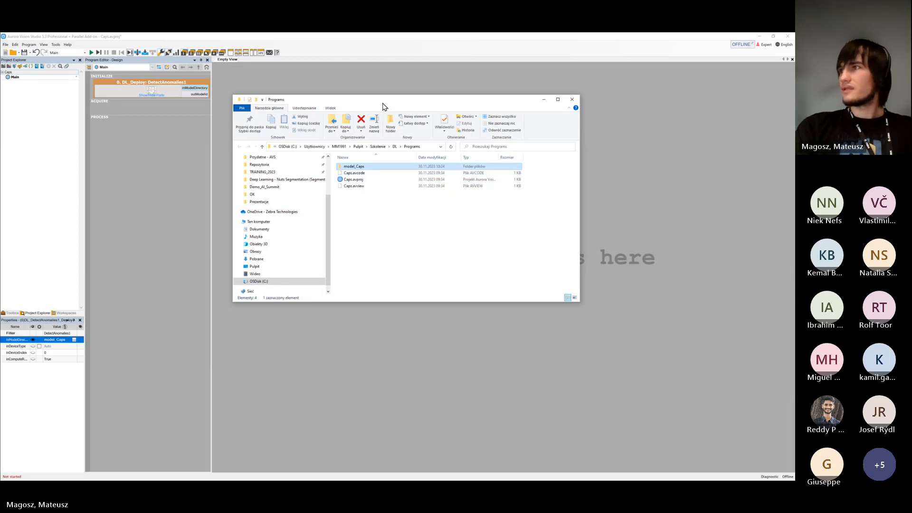
{"action": "left_click_drag", "start_coordinate": [387, 101], "coordinate": [0, 204]}
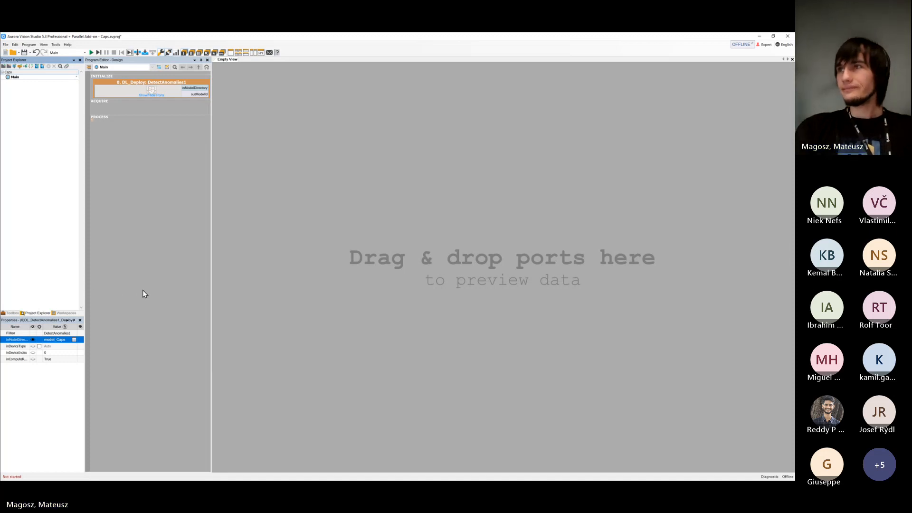
Widen the program editor area and select the DL_Deploy: DetectAnomalies1 filter
{"action": "left_click", "coordinate": [172, 218]}
{"action": "left_click_drag", "start_coordinate": [210, 169], "coordinate": [283, 171]}
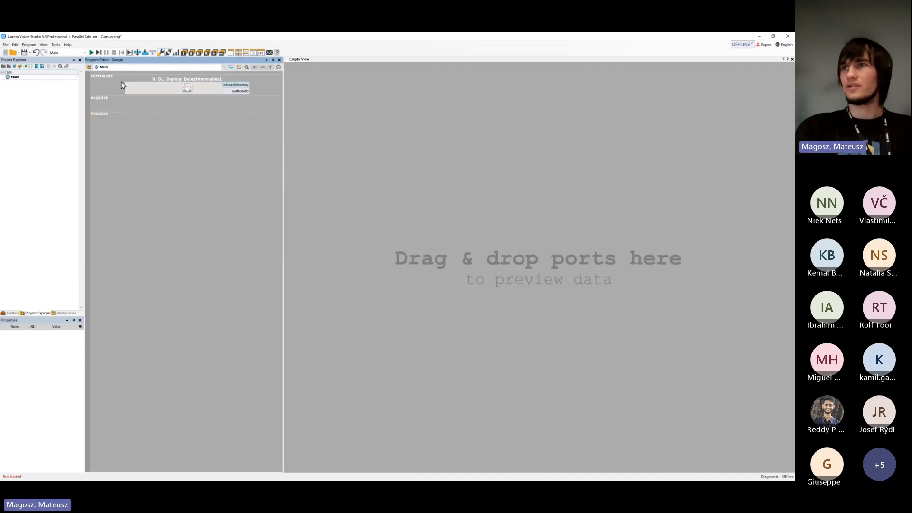
{"action": "left_click", "coordinate": [207, 88]}
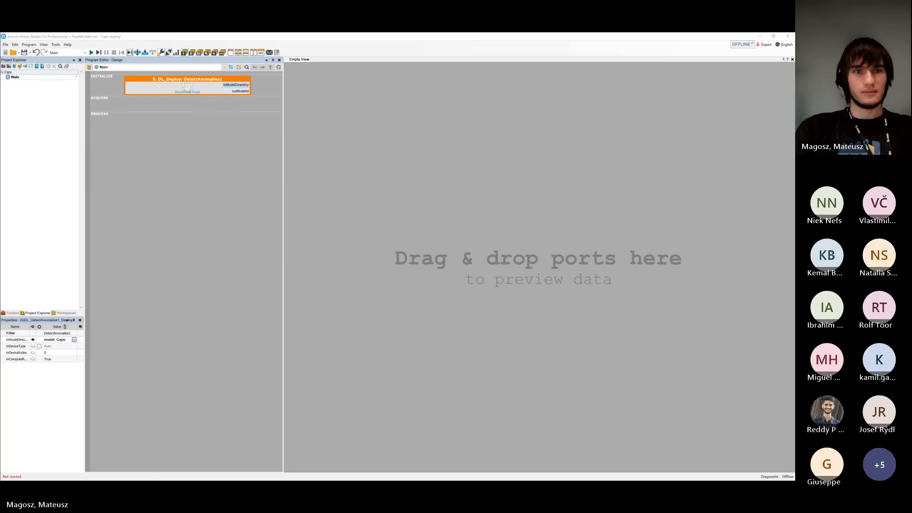
Switch to the open image folder in Windows Explorer, place it over the project, and browse the Test Set images of Caps - Anomalies Detection (DA1)
{"action": "key", "text": "alt+Tab"}
{"action": "key", "text": "alt+Tab"}
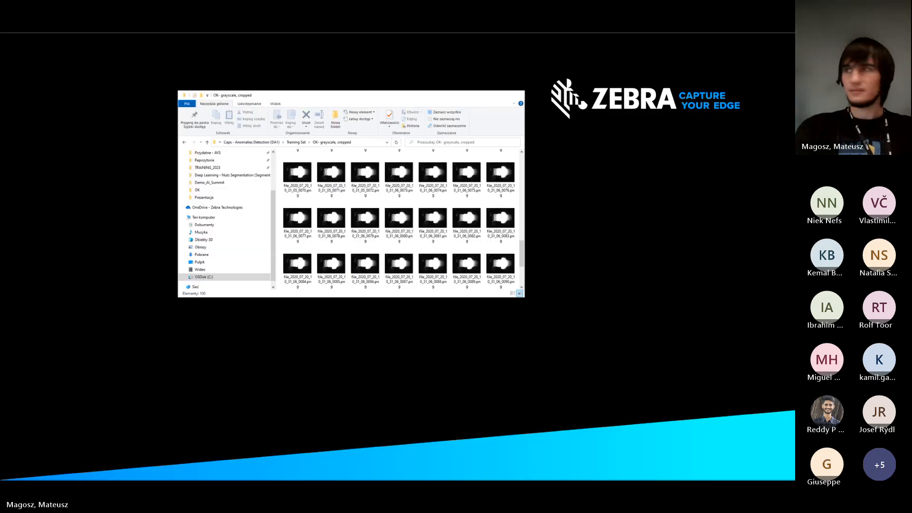
{"action": "left_click_drag", "start_coordinate": [376, 101], "coordinate": [509, 129]}
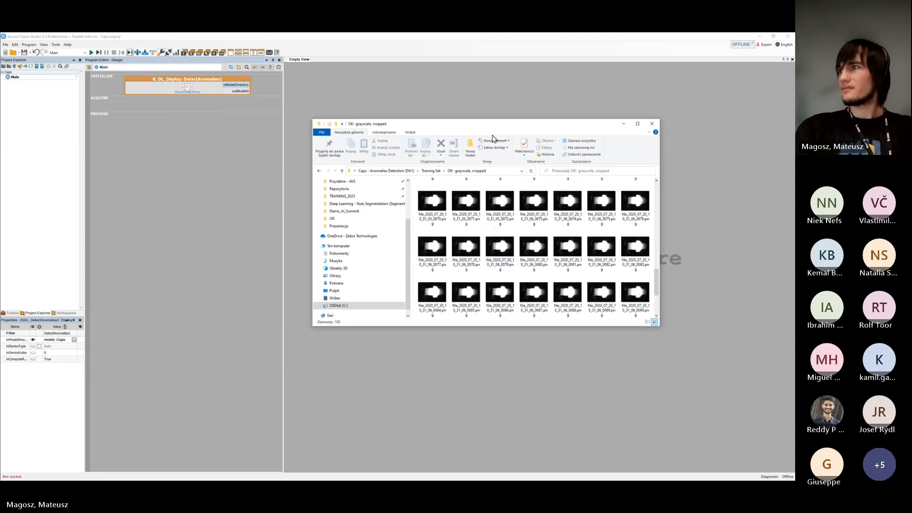
{"action": "key", "text": "alt+Up"}
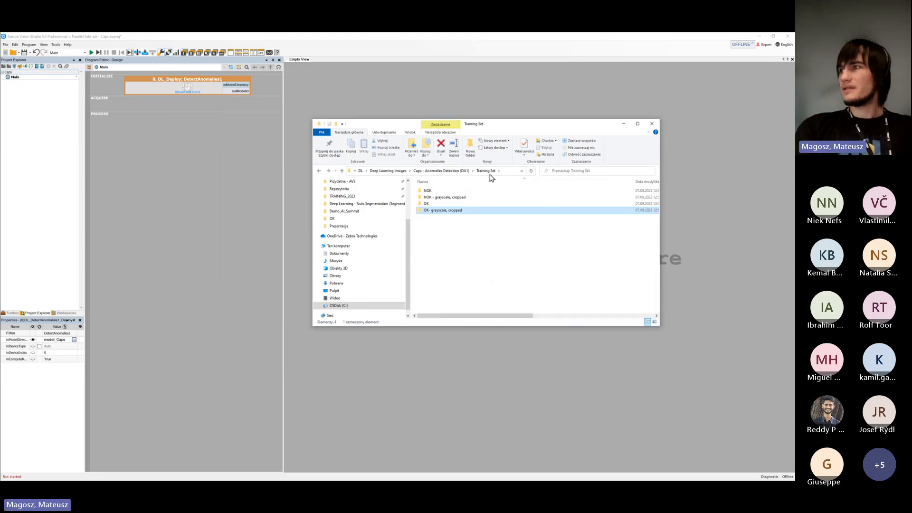
{"action": "left_click", "coordinate": [454, 172]}
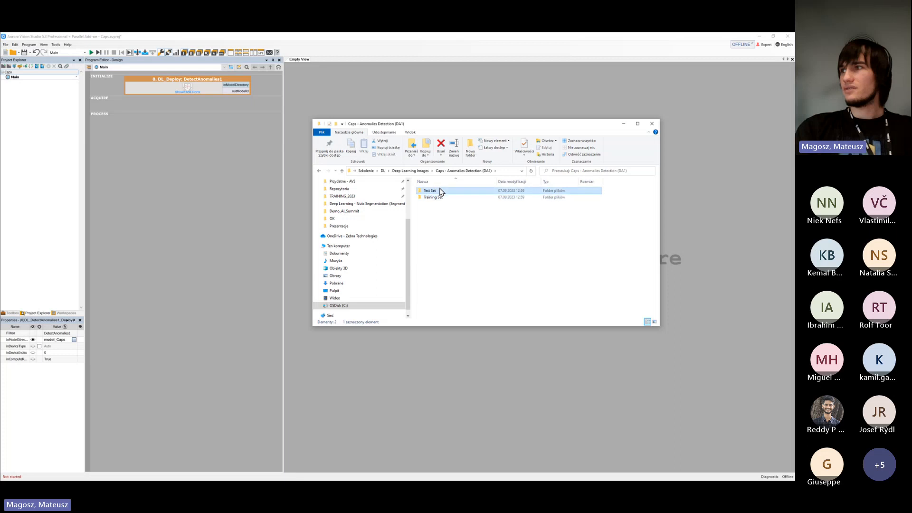
{"action": "double_click", "coordinate": [440, 191]}
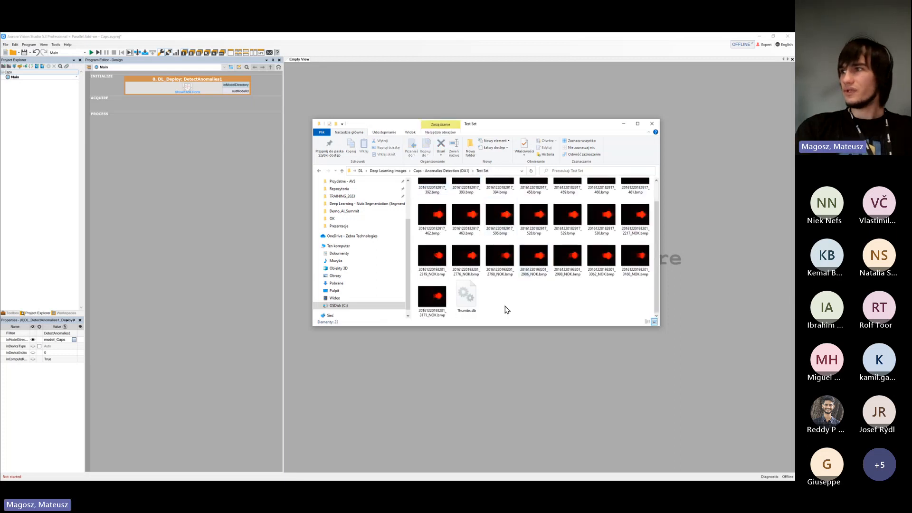
{"action": "scroll", "coordinate": [639, 265], "scroll_direction": "up", "scroll_amount": 1}
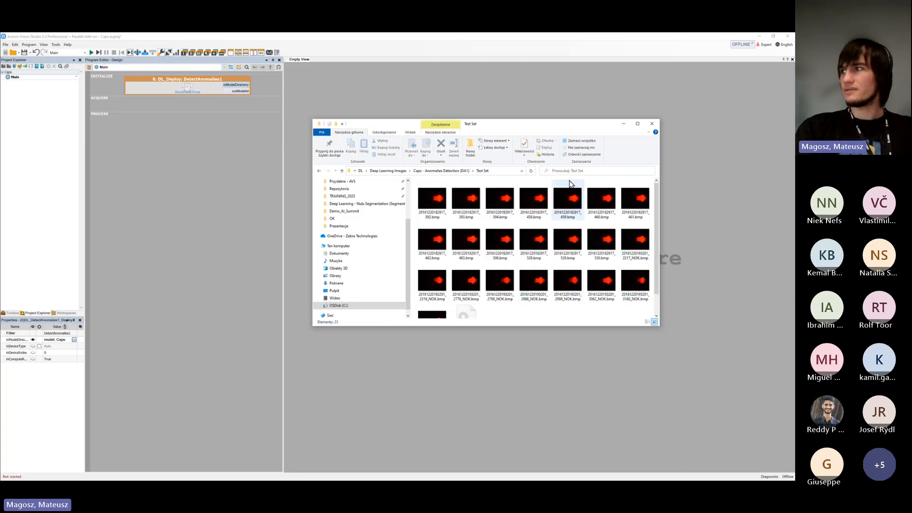
{"action": "scroll", "coordinate": [548, 291], "scroll_direction": "down", "scroll_amount": 1}
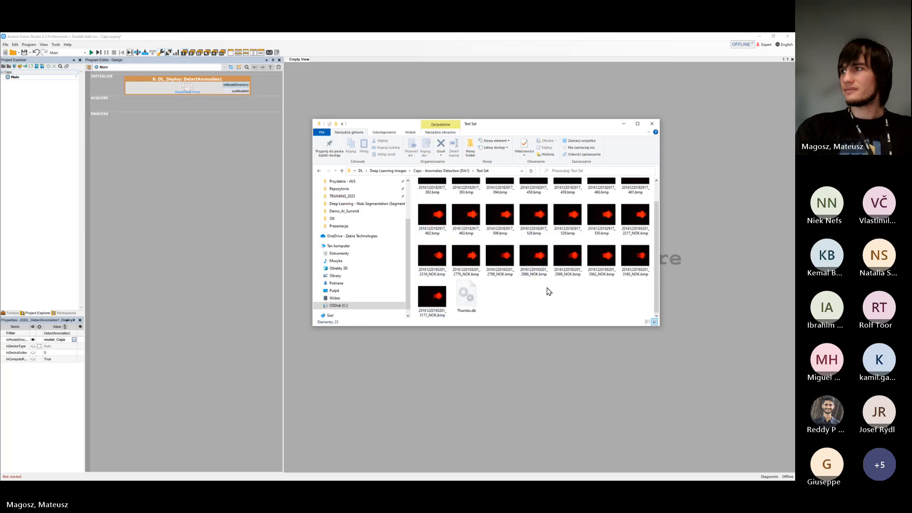
Add the Test Set image folder to the ACQUIRE section as an EnumerateImages filter and set its inRepeat to True
{"action": "key", "text": "alt+Left"}
{"action": "left_click_drag", "start_coordinate": [434, 194], "coordinate": [220, 110]}
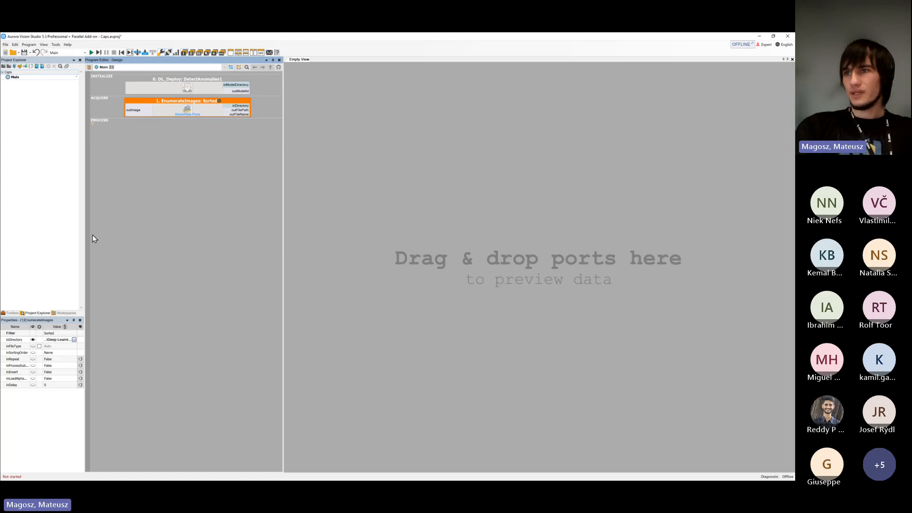
{"action": "left_click", "coordinate": [45, 340]}
{"action": "left_click", "coordinate": [51, 359]}
{"action": "left_click", "coordinate": [52, 359]}
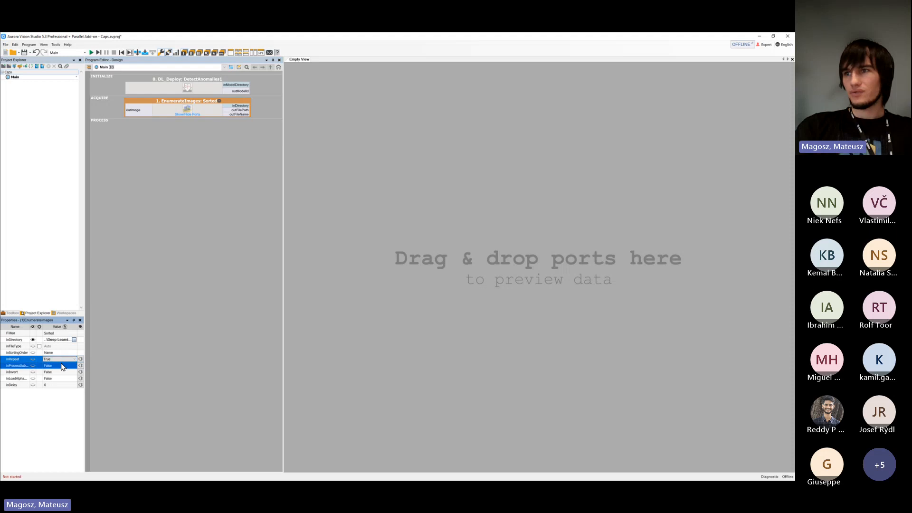
{"action": "left_click", "coordinate": [54, 363]}
{"action": "left_click", "coordinate": [55, 386]}
{"action": "mouse_move", "coordinate": [56, 392]}
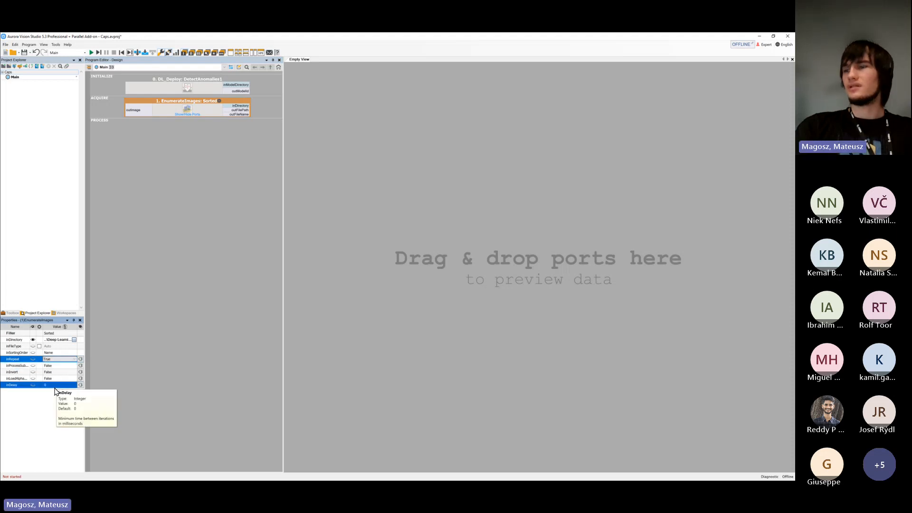
{"action": "left_click", "coordinate": [190, 150]}
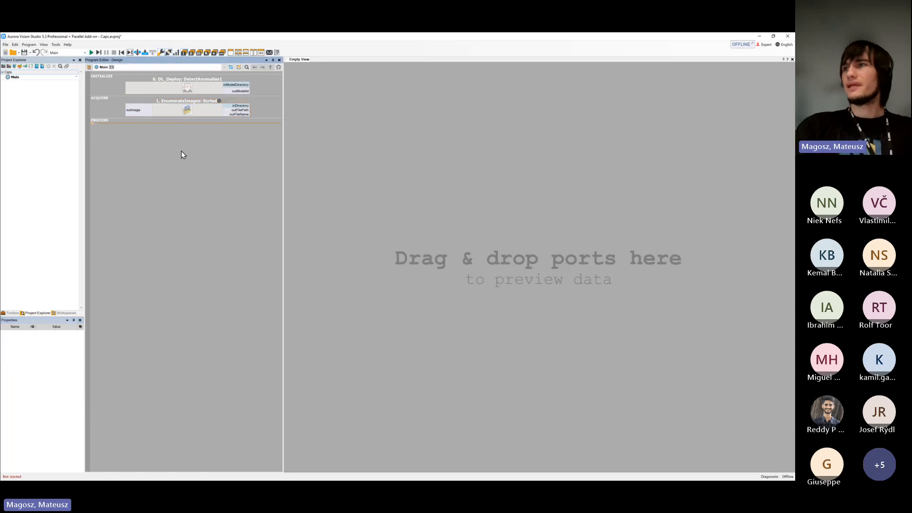
Add a Detect Anomalies 1 filter from the Deep Learning category to the PROCESS section
{"action": "left_click", "coordinate": [193, 89]}
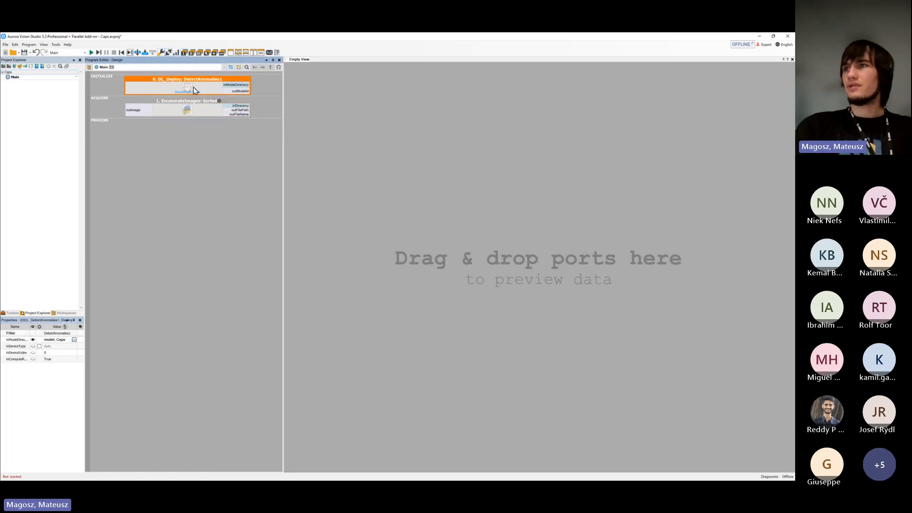
{"action": "left_click", "coordinate": [165, 110]}
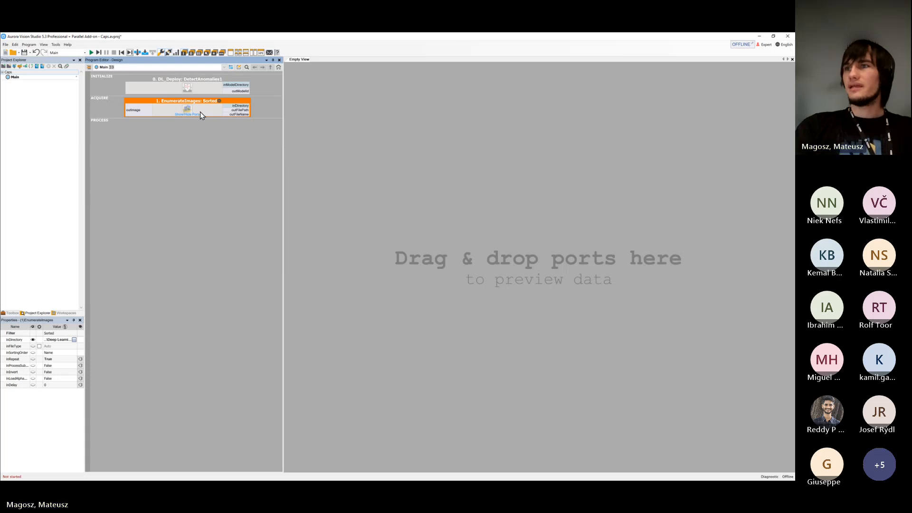
{"action": "left_click", "coordinate": [14, 314]}
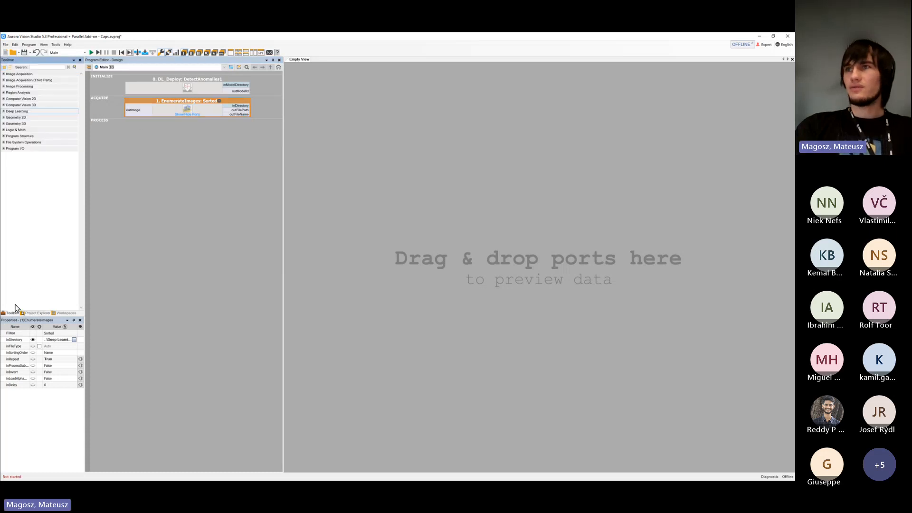
{"action": "left_click", "coordinate": [39, 112]}
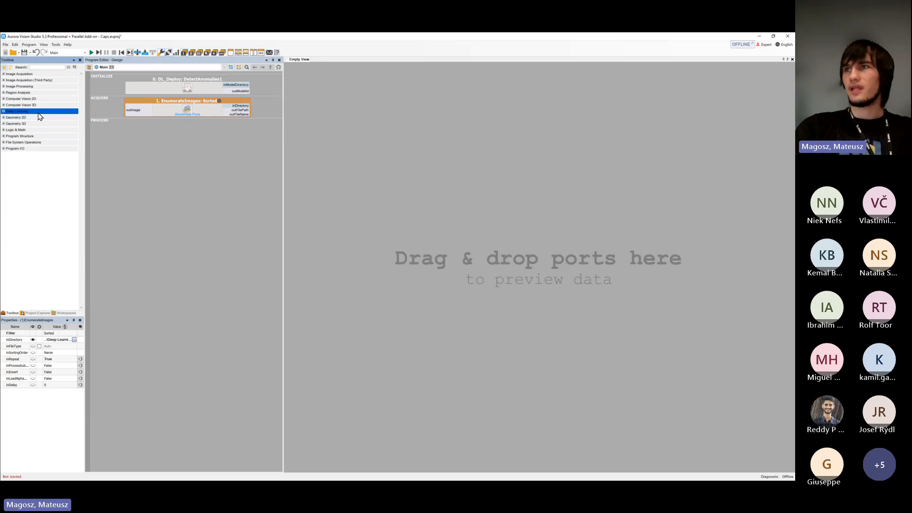
{"action": "left_click", "coordinate": [39, 117]}
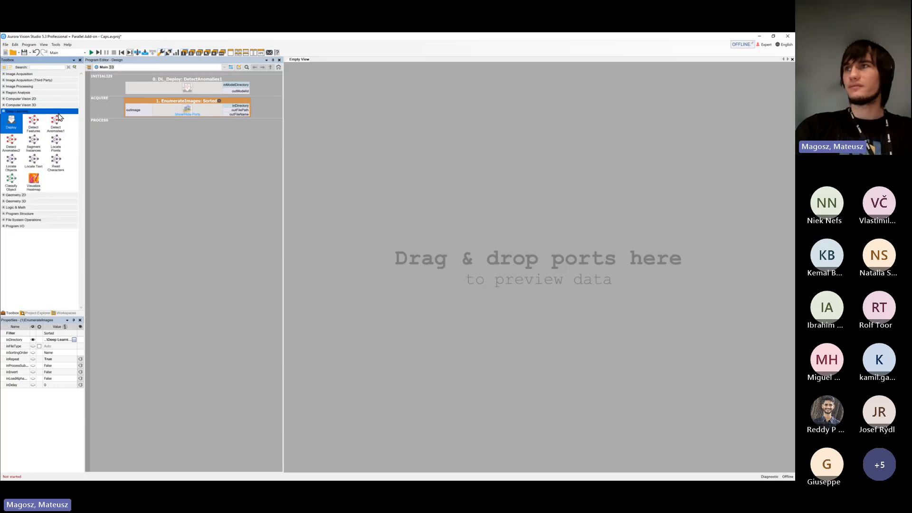
{"action": "left_click", "coordinate": [158, 93]}
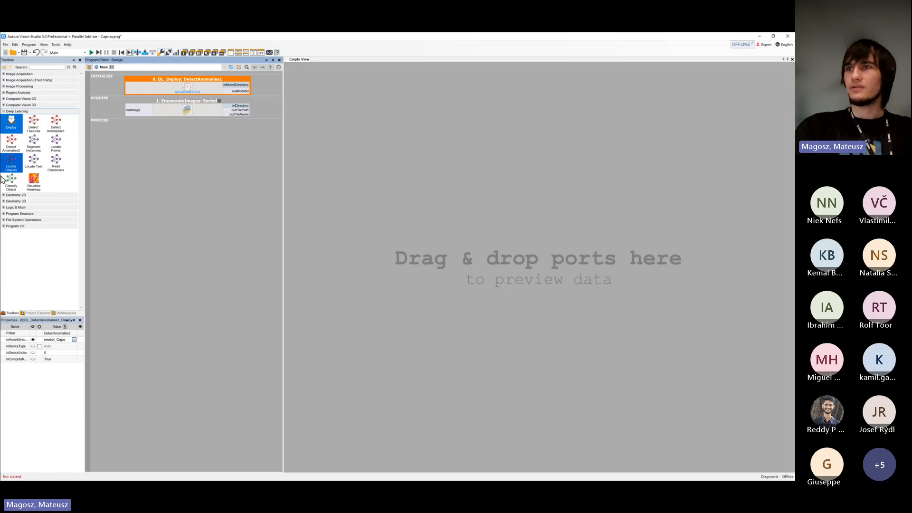
{"action": "left_click", "coordinate": [58, 125]}
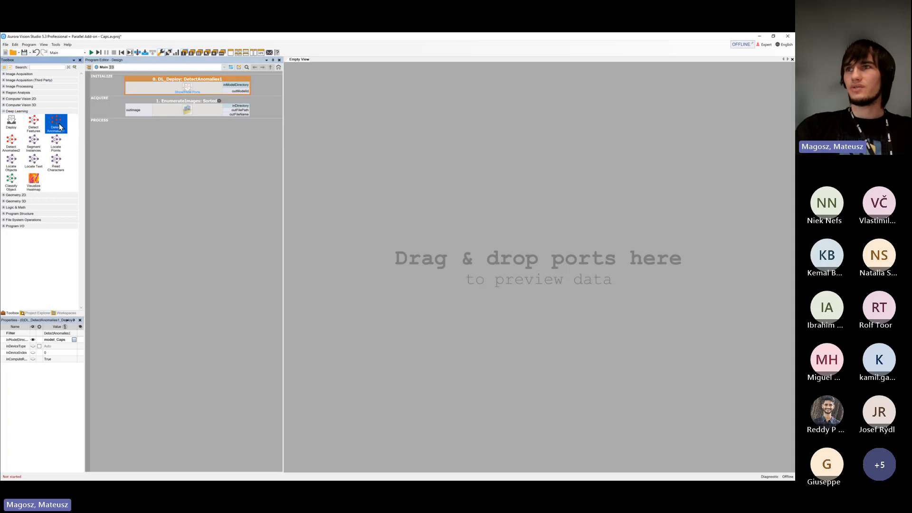
{"action": "left_click_drag", "start_coordinate": [59, 124], "coordinate": [148, 126]}
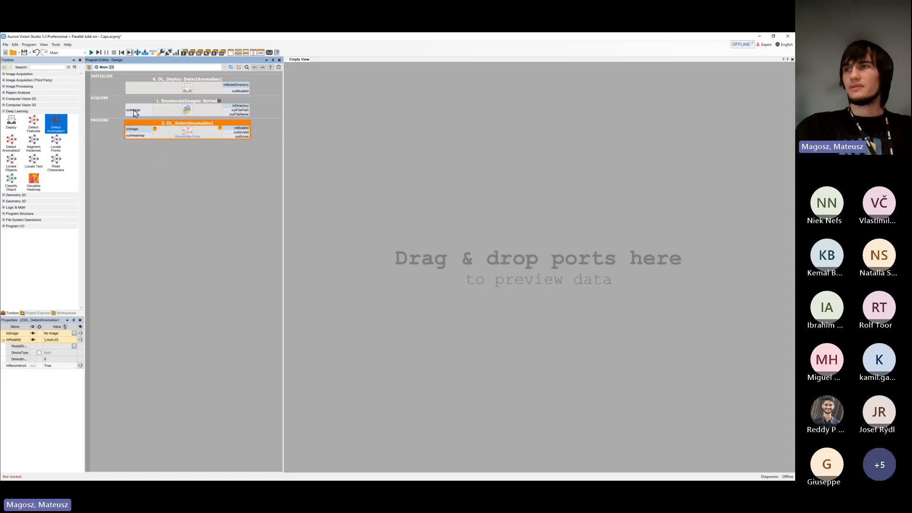
Connect the enumerated outImage to inImage and the deployed outModelId to inModelId of DL_DetectAnomalies1
{"action": "mouse_move", "coordinate": [130, 114]}
{"action": "left_mouse_down"}
{"action": "mouse_move", "coordinate": [118, 110]}
{"action": "mouse_move", "coordinate": [131, 129]}
{"action": "left_mouse_up"}
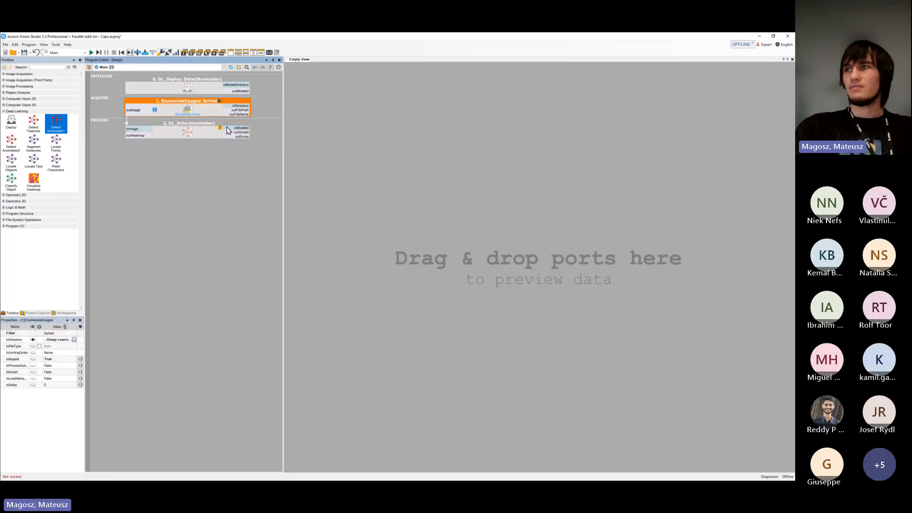
{"action": "left_click_drag", "start_coordinate": [227, 131], "coordinate": [240, 87]}
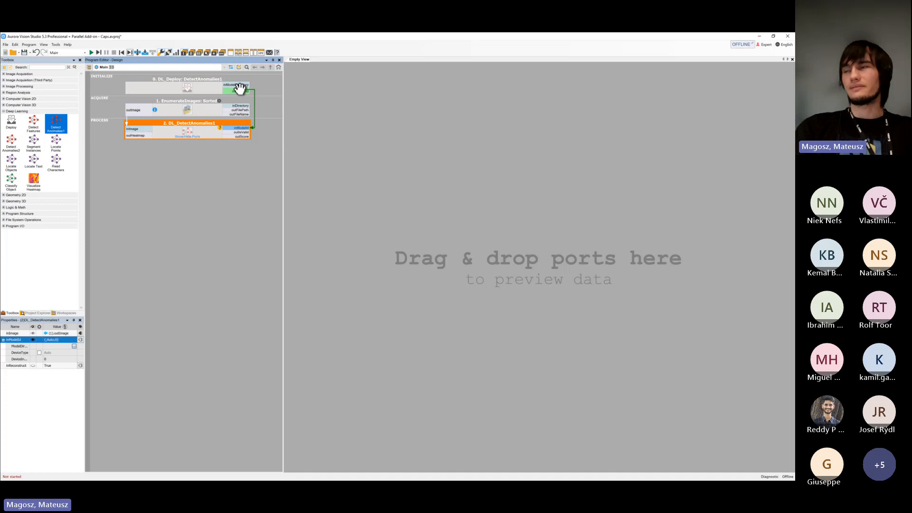
{"action": "left_click", "coordinate": [223, 174]}
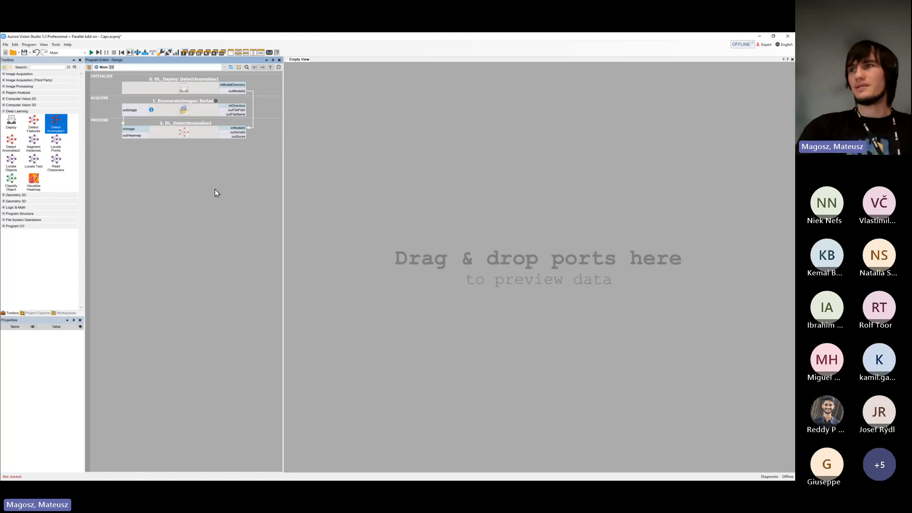
{"action": "left_click", "coordinate": [204, 87]}
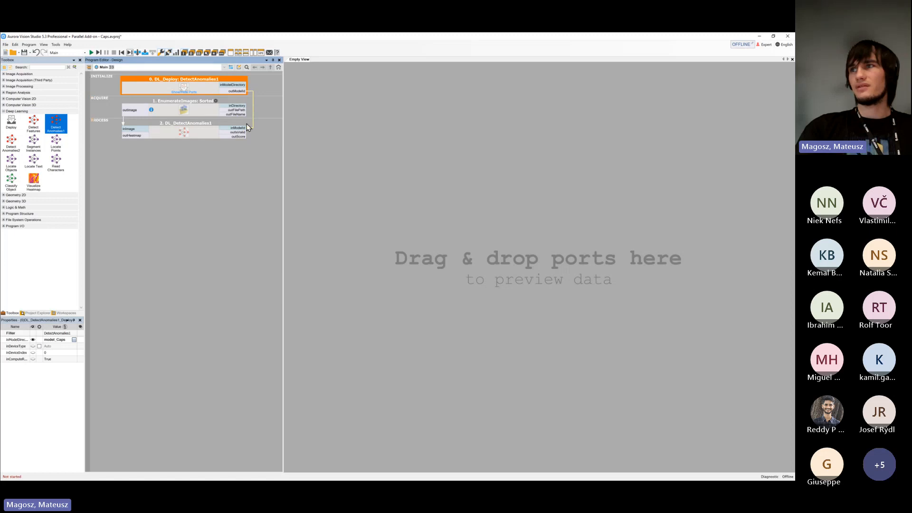
{"action": "left_click_drag", "start_coordinate": [246, 123], "coordinate": [238, 126]}
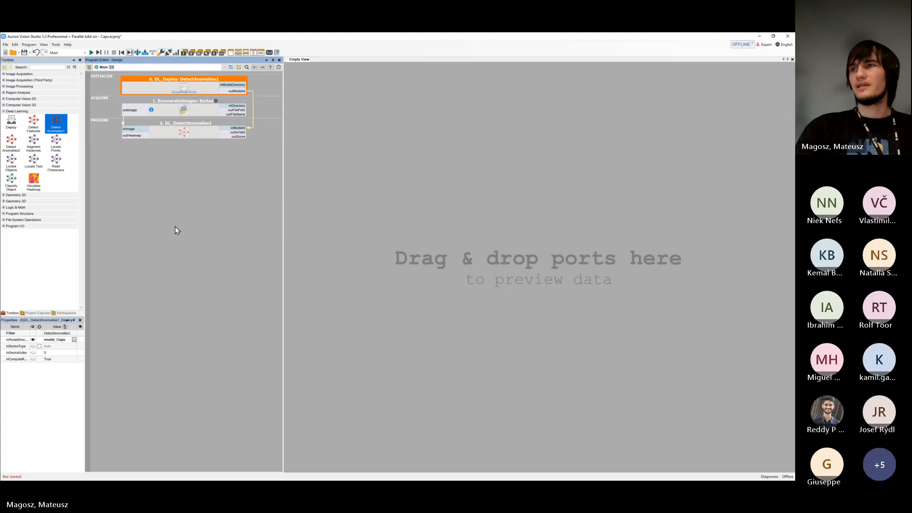
Add three more DL_DetectAnomalies1 filters to the PROCESS section and connect the deployed outModelId to the first two of them
{"action": "left_click_drag", "start_coordinate": [56, 124], "coordinate": [163, 181]}
{"action": "left_click", "coordinate": [199, 204]}
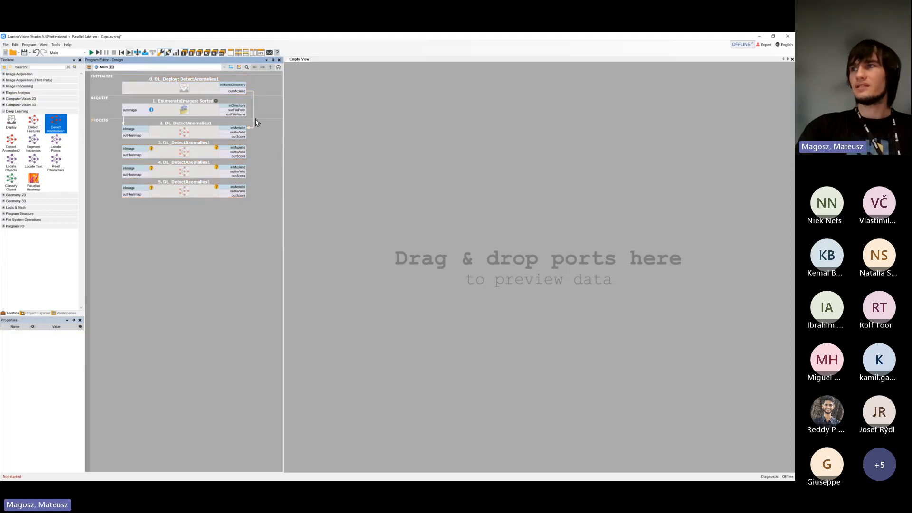
{"action": "left_click_drag", "start_coordinate": [252, 119], "coordinate": [246, 167]}
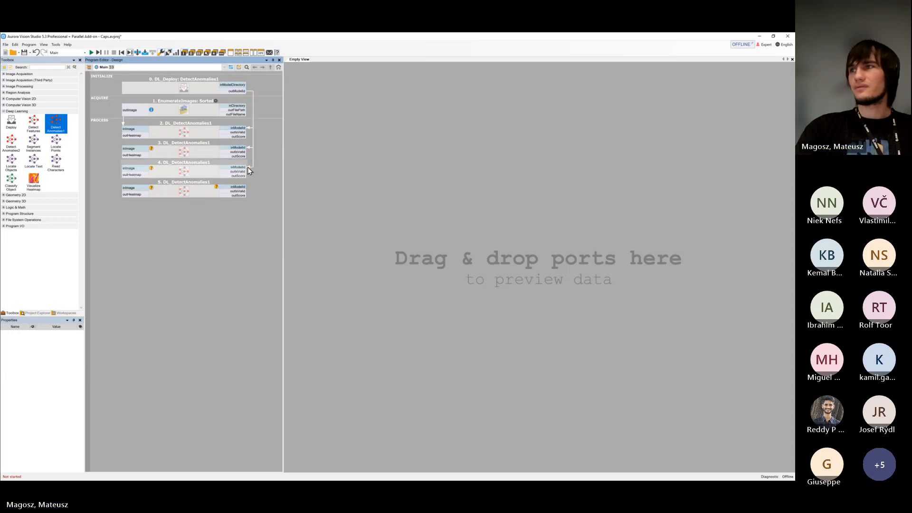
{"action": "left_click", "coordinate": [247, 169]}
Compare the properties of the four DL_DetectAnomalies1 filters and delete the three extra ones
{"action": "left_click", "coordinate": [207, 199]}
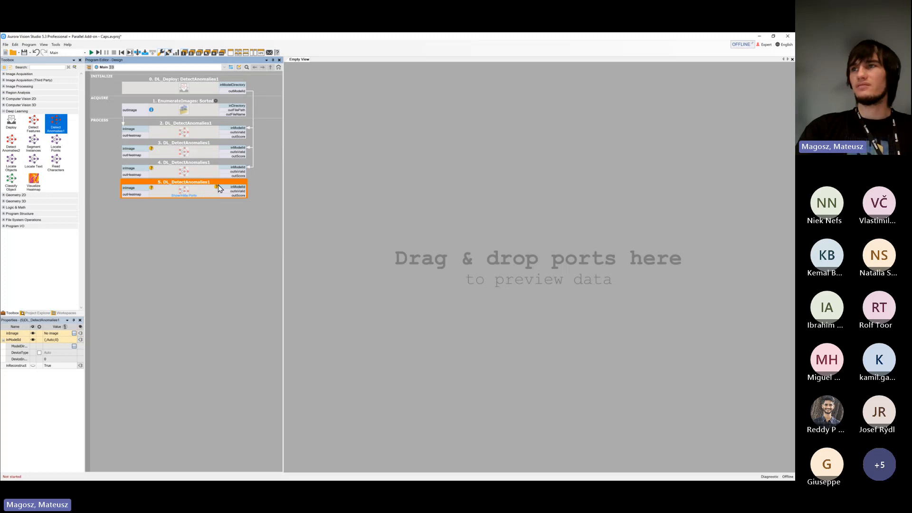
{"action": "left_click", "coordinate": [203, 157]}
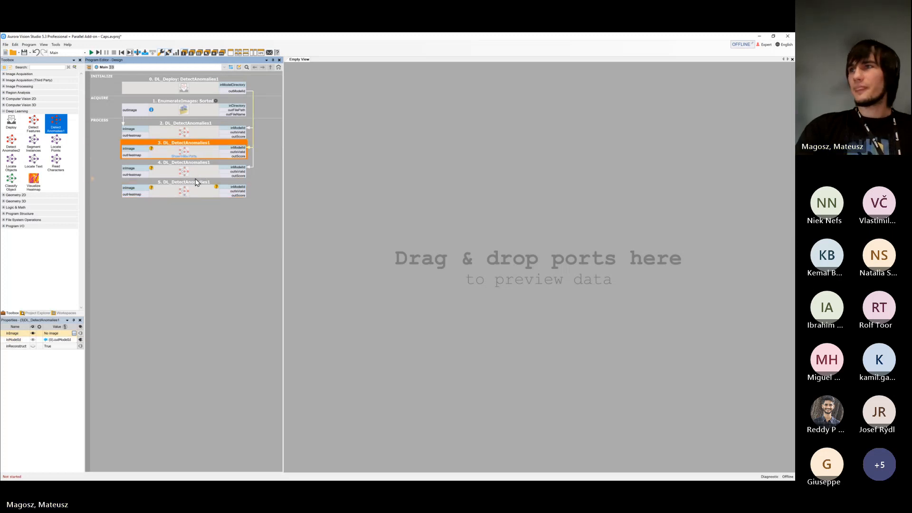
{"action": "left_click", "coordinate": [195, 178]}
{"action": "left_click", "coordinate": [67, 334]}
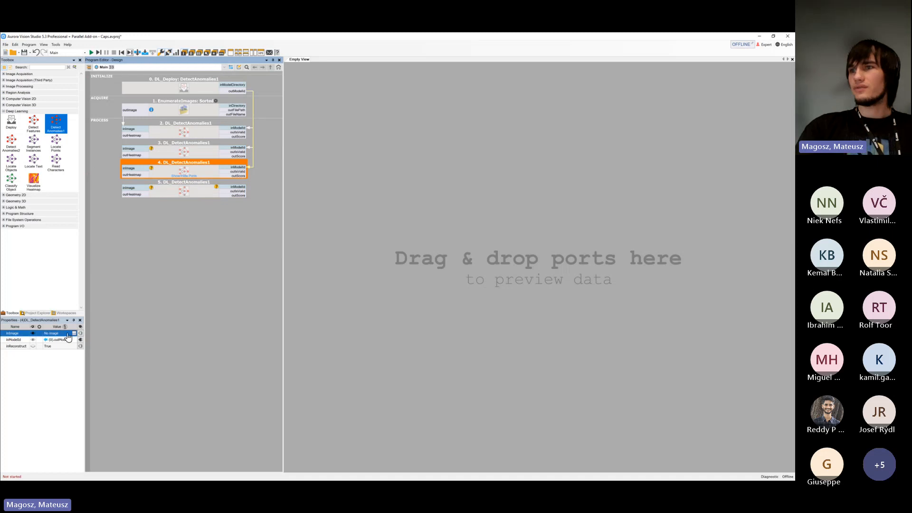
{"action": "left_click", "coordinate": [209, 192]}
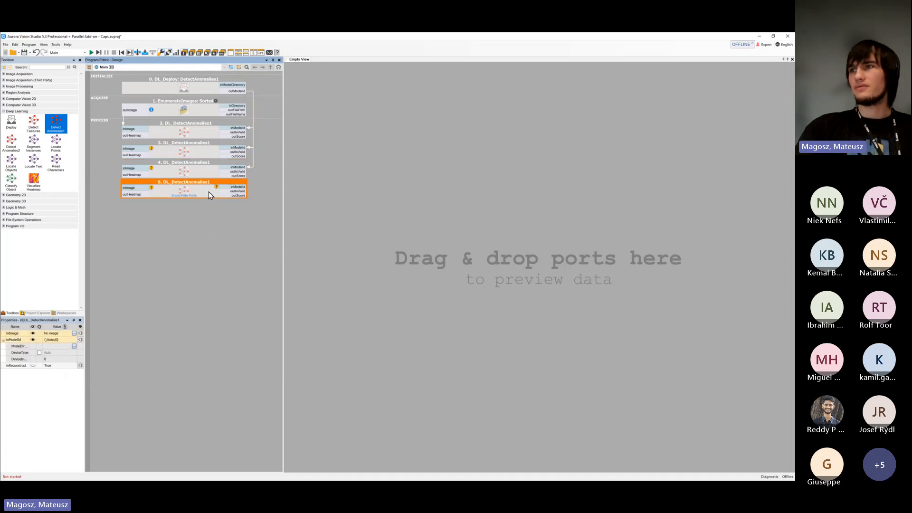
{"action": "left_click", "coordinate": [206, 172]}
{"action": "left_click", "coordinate": [203, 151]}
{"action": "left_click", "coordinate": [203, 137]}
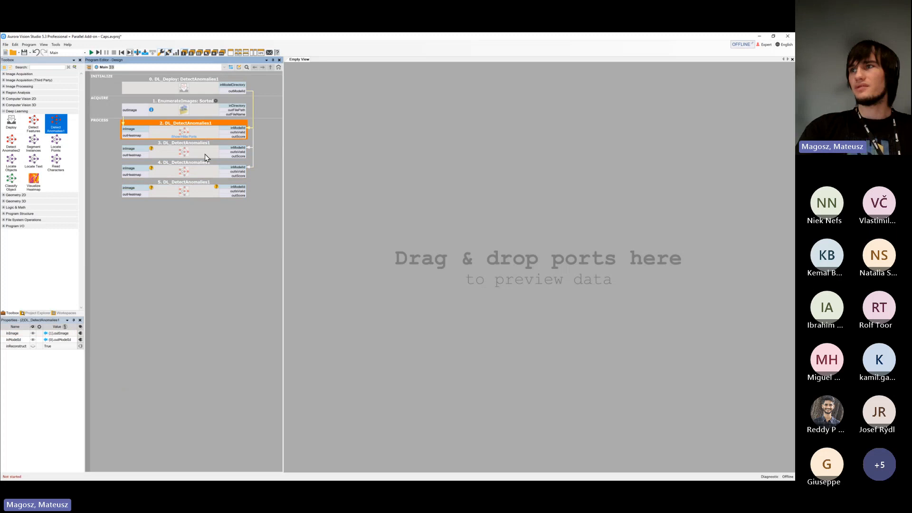
{"action": "left_click", "coordinate": [204, 154]}
{"action": "left_click", "coordinate": [205, 173]}
{"action": "left_click", "coordinate": [213, 193]}
{"action": "left_click_drag", "start_coordinate": [257, 229], "coordinate": [206, 152]}
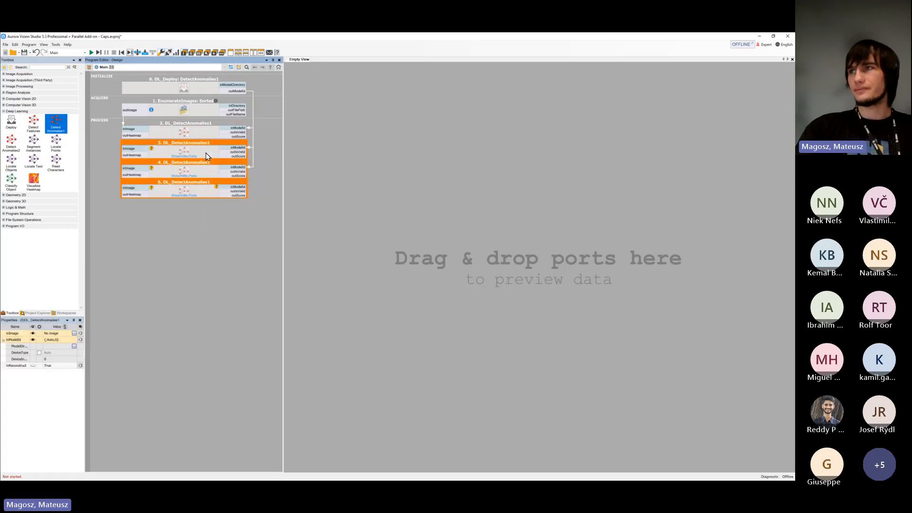
{"action": "key", "text": "Delete"}
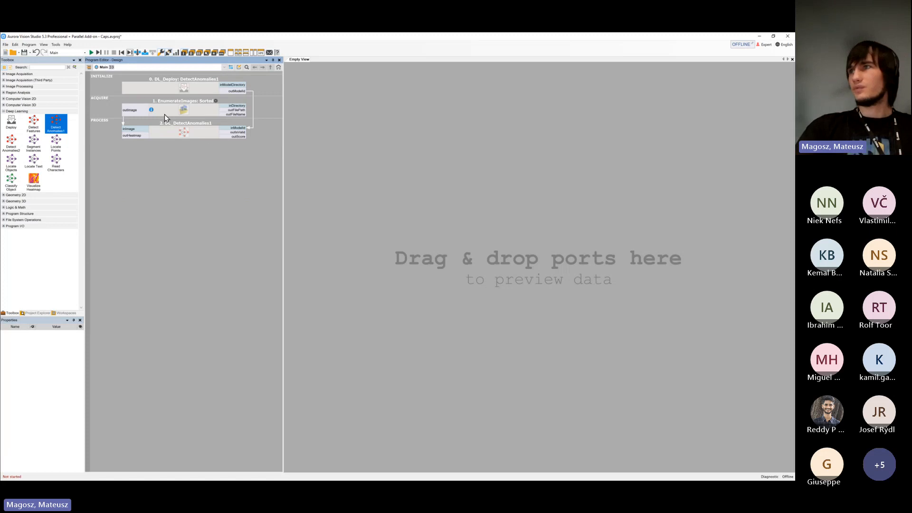
Arrange two preview views one above the other, showing outImage with outHeatmap in the upper and outIsValid with outScore in the lower
{"action": "left_click", "coordinate": [245, 53]}
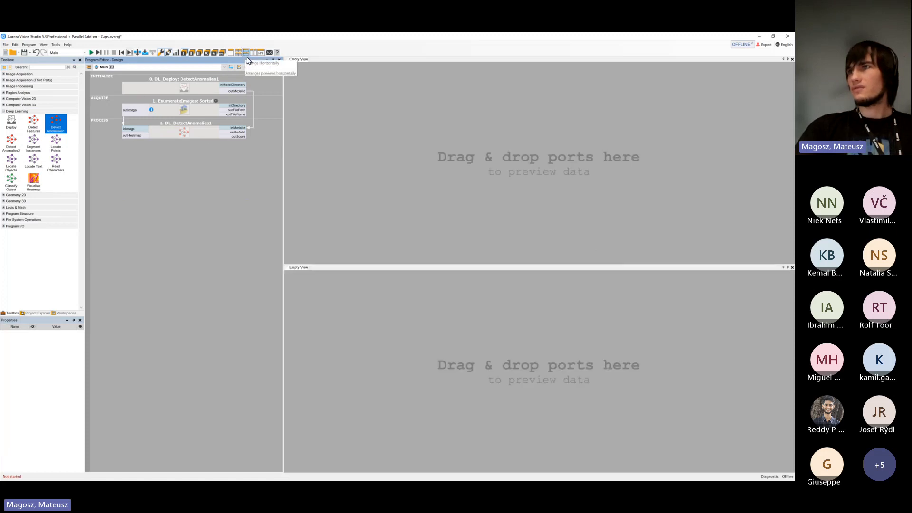
{"action": "left_click", "coordinate": [178, 116]}
{"action": "left_click_drag", "start_coordinate": [178, 122], "coordinate": [356, 167]}
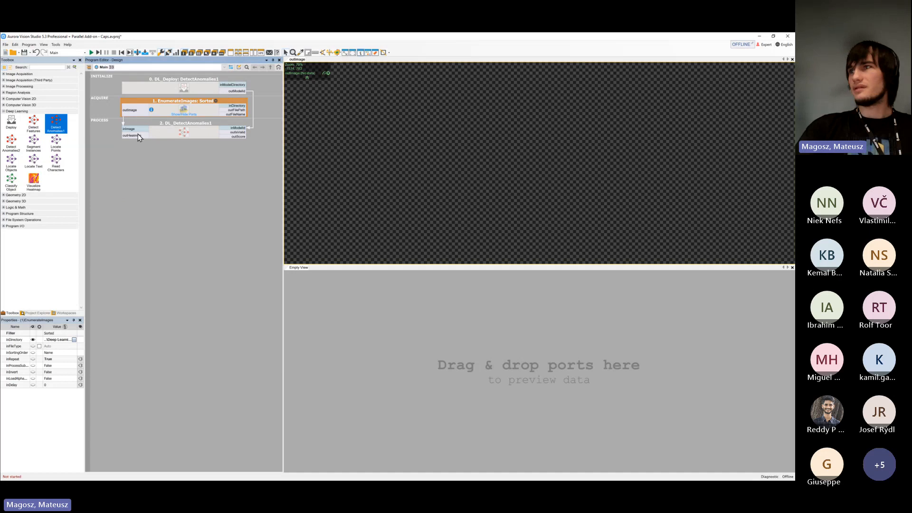
{"action": "left_click_drag", "start_coordinate": [244, 134], "coordinate": [368, 336]}
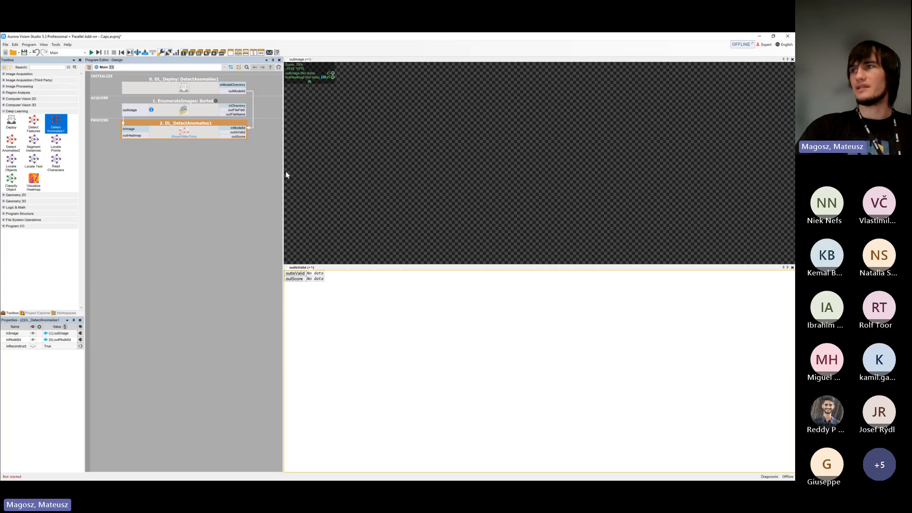
Run the program on the test images and open the Console to examine its execution messages
{"action": "left_click", "coordinate": [91, 52]}
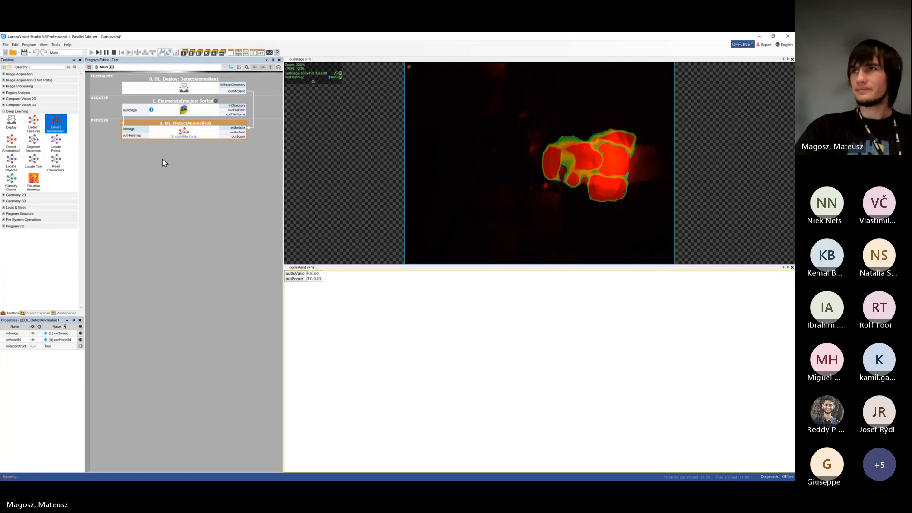
{"action": "left_click", "coordinate": [44, 44]}
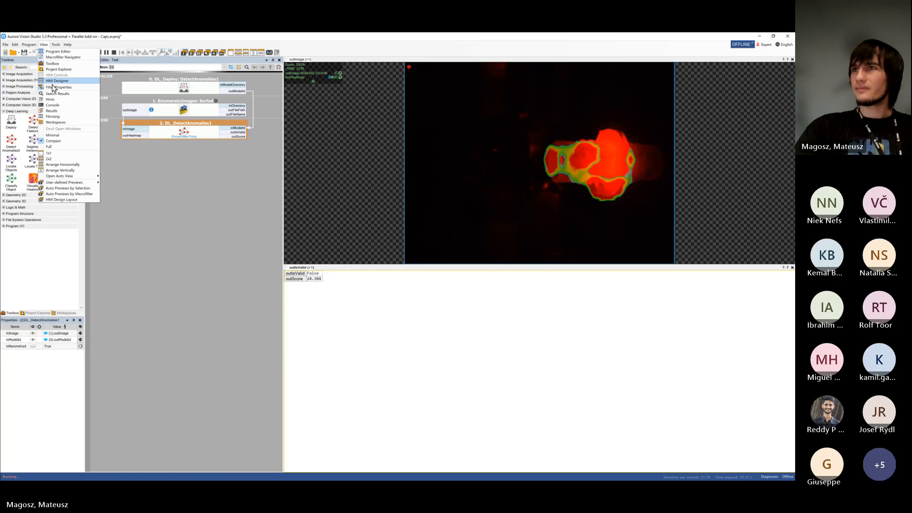
{"action": "left_click", "coordinate": [63, 106]}
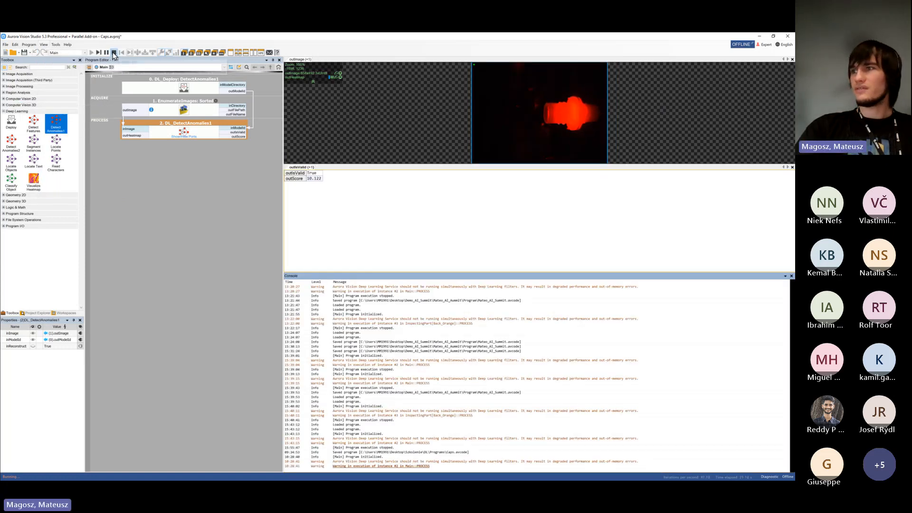
{"action": "left_click", "coordinate": [317, 361]}
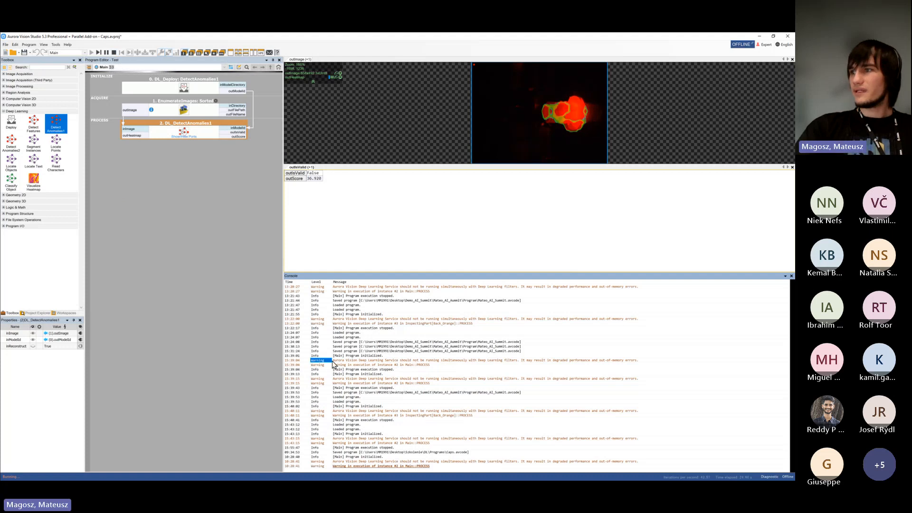
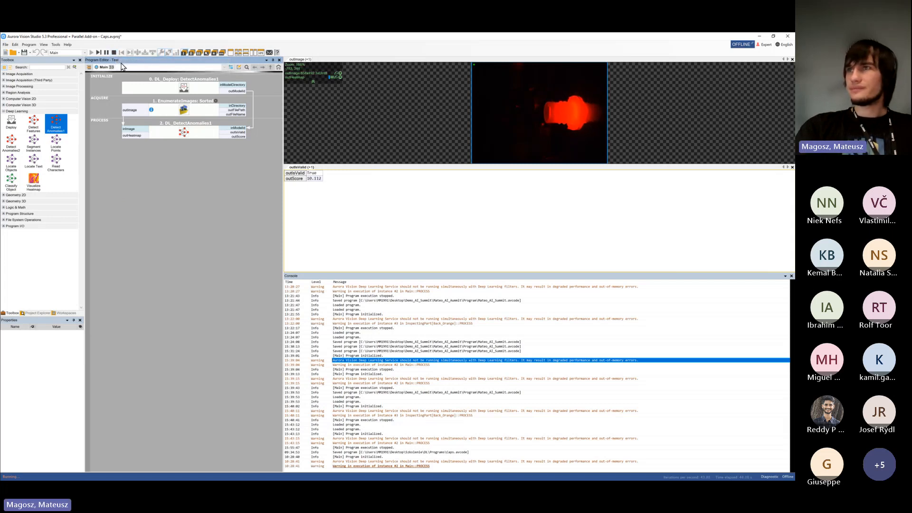
Stop the program and review the Program Execution options in the application settings
{"action": "left_click", "coordinate": [113, 52]}
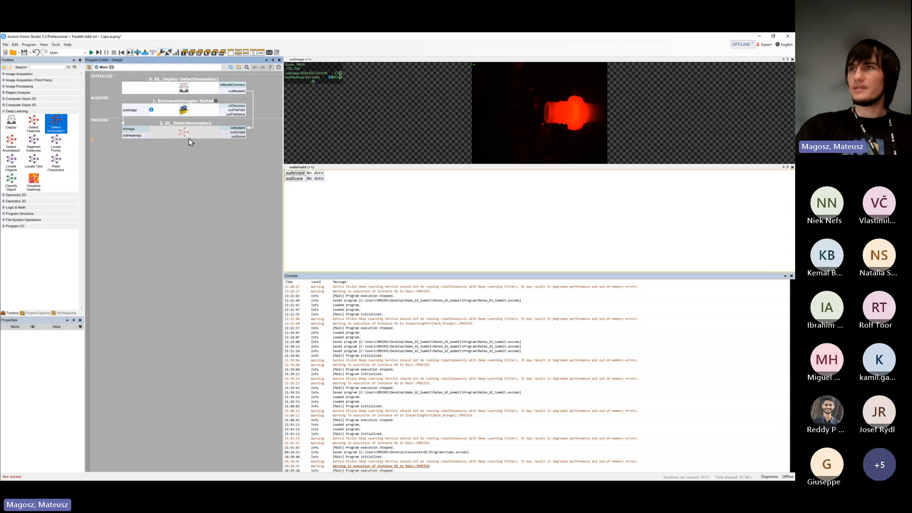
{"action": "left_click", "coordinate": [56, 45]}
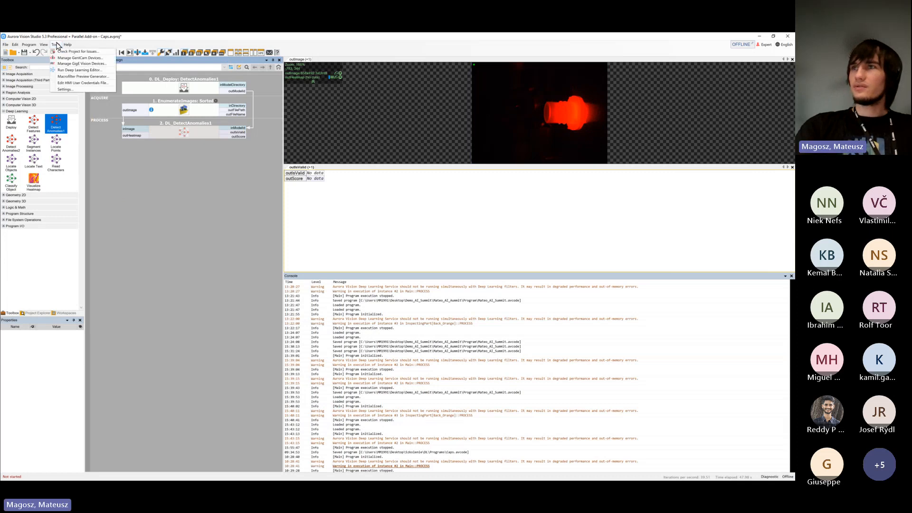
{"action": "left_click", "coordinate": [78, 90]}
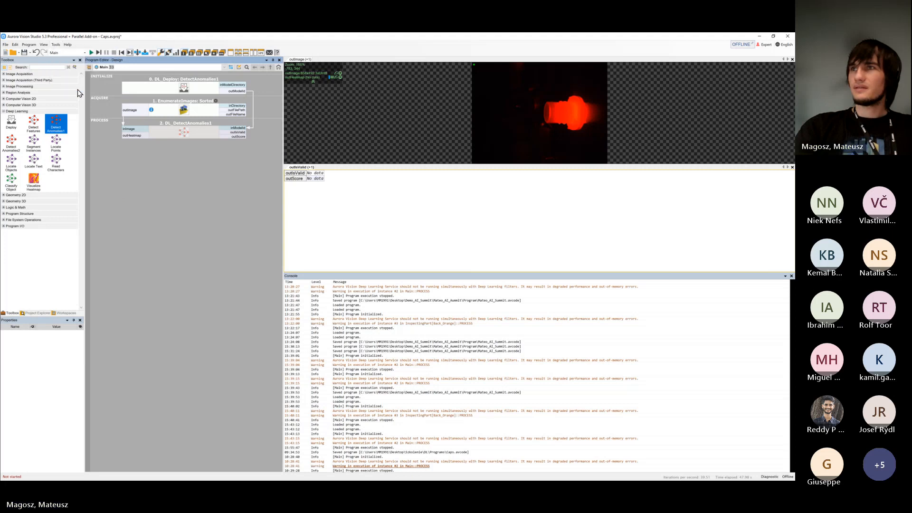
{"action": "left_click_drag", "start_coordinate": [397, 162], "coordinate": [273, 161]}
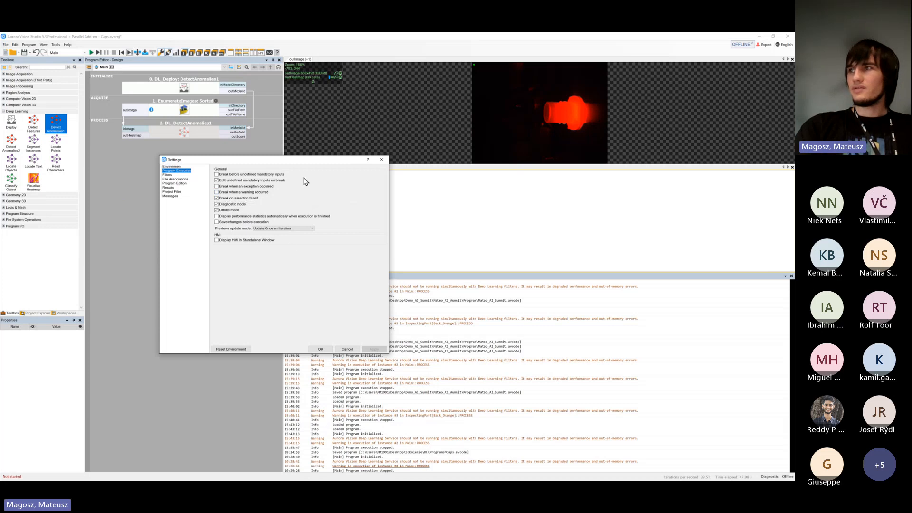
{"action": "left_click_drag", "start_coordinate": [304, 160], "coordinate": [231, 156]}
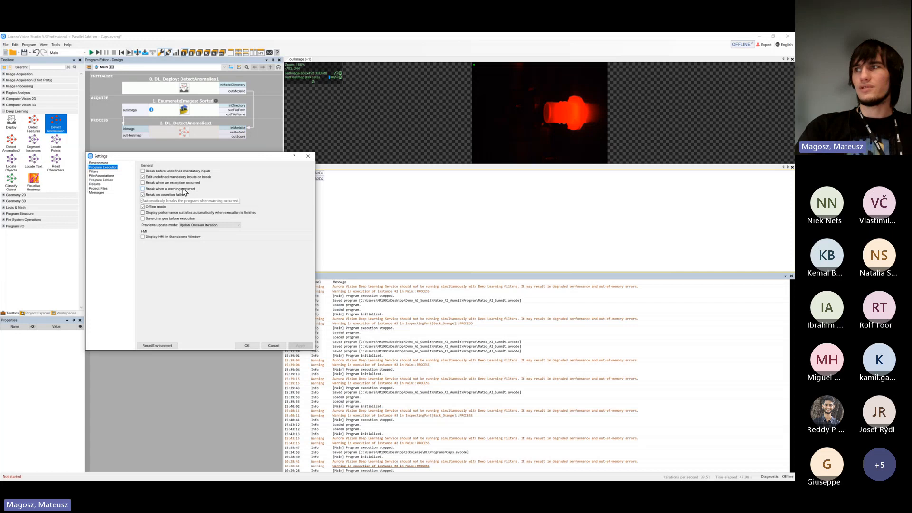
{"action": "left_click", "coordinate": [308, 156]}
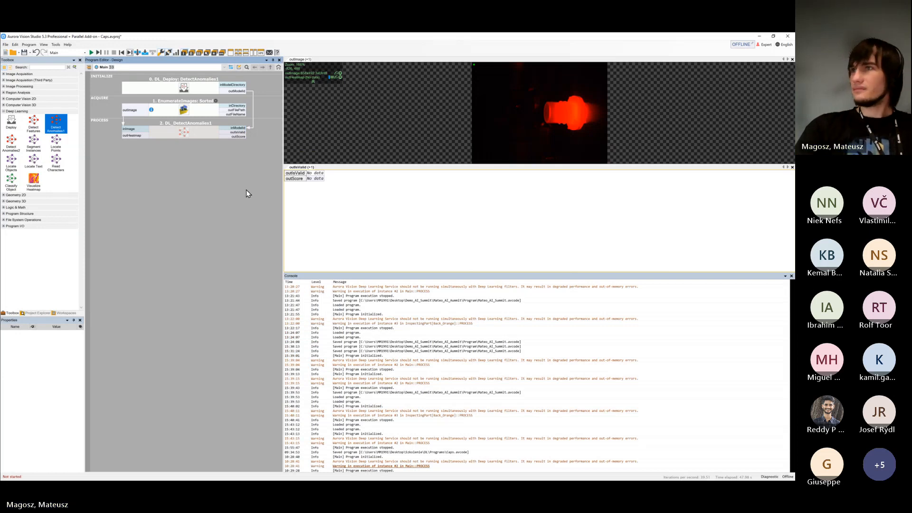
Run the program on the test images again and close the Console
{"action": "left_click", "coordinate": [91, 52]}
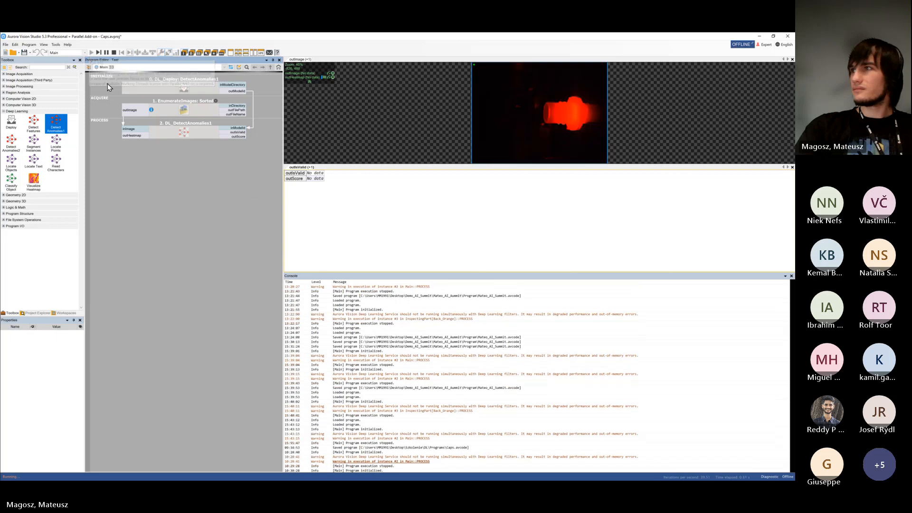
{"action": "left_click", "coordinate": [792, 277]}
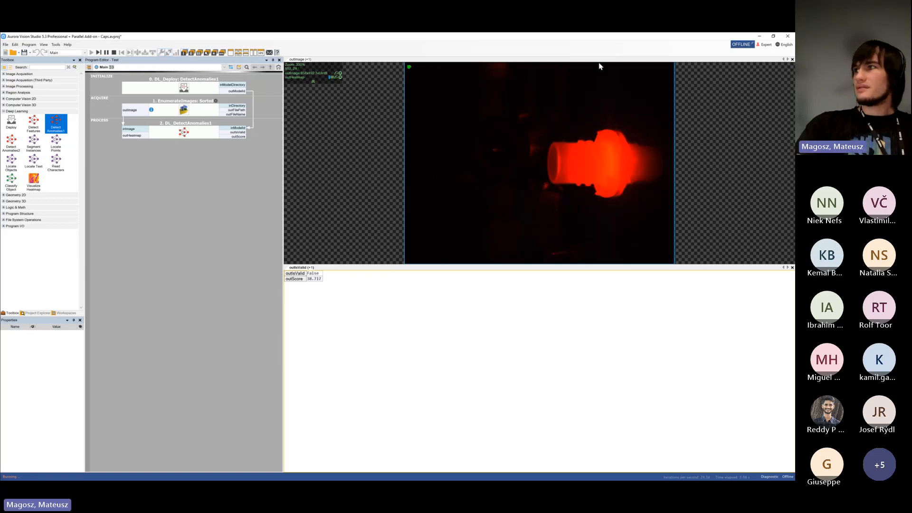
{"action": "left_click", "coordinate": [127, 109]}
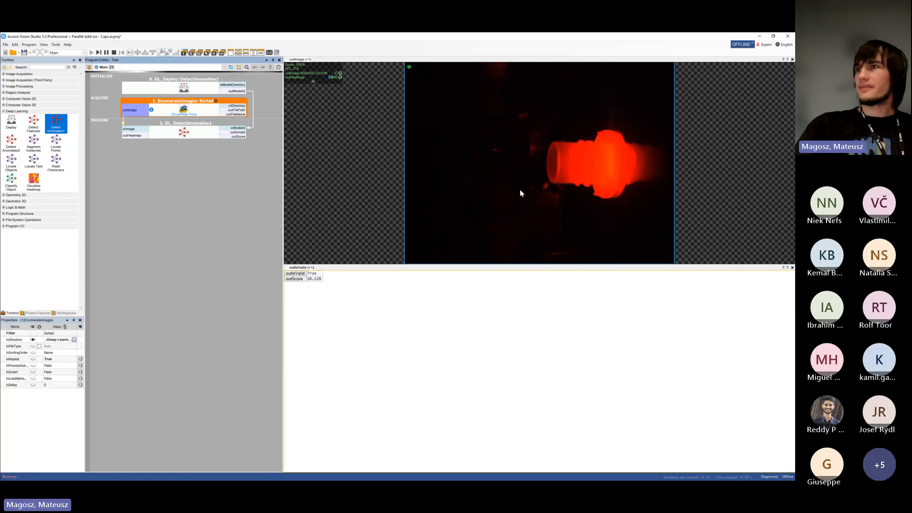
Expose the outHeatmap.Image output on the DL_DetectAnomalies1 filter
{"action": "left_click", "coordinate": [199, 135]}
{"action": "left_click", "coordinate": [184, 135]}
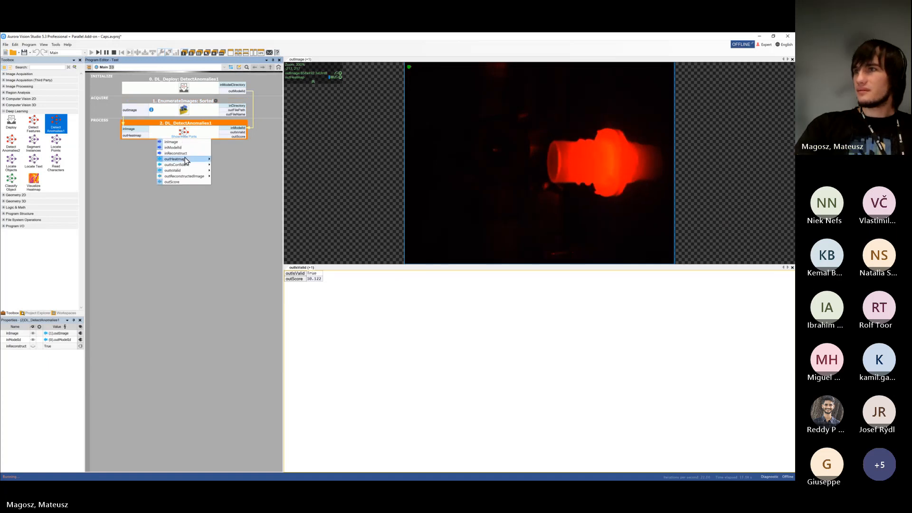
{"action": "mouse_move", "coordinate": [185, 160]}
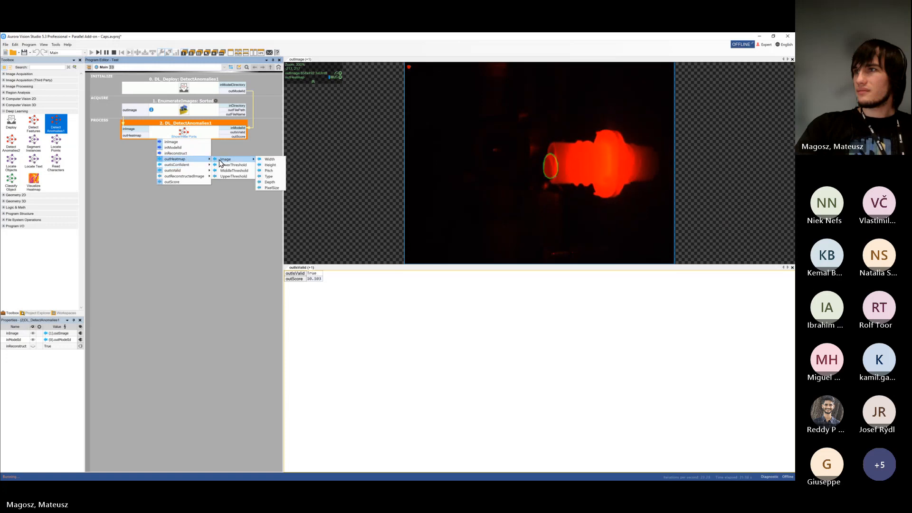
{"action": "left_click", "coordinate": [217, 160]}
{"action": "left_click", "coordinate": [219, 143]}
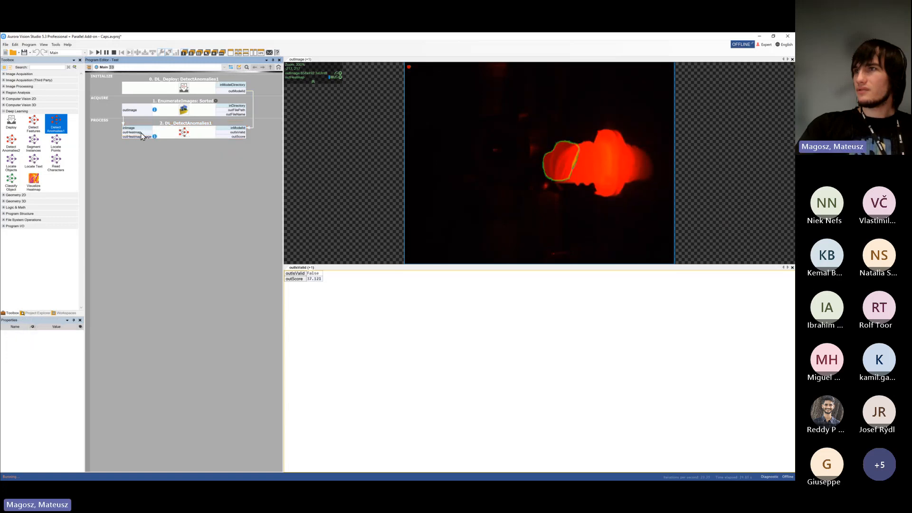
Preview outHeatmap.Image in place of outImage, switch the preview back to outImage, and examine the outputs of DL_DetectAnomalies1
{"action": "left_click_drag", "start_coordinate": [141, 136], "coordinate": [385, 180]}
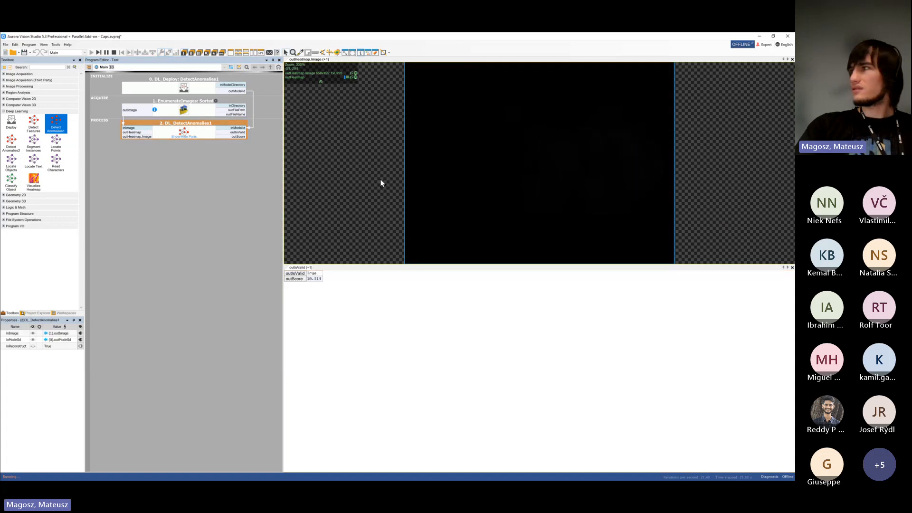
{"action": "left_click_drag", "start_coordinate": [144, 110], "coordinate": [361, 140]}
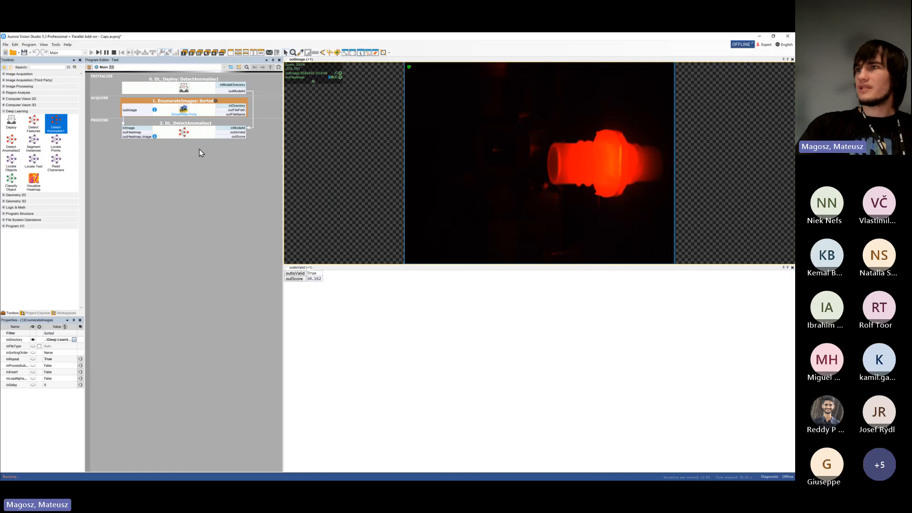
{"action": "left_click", "coordinate": [212, 134]}
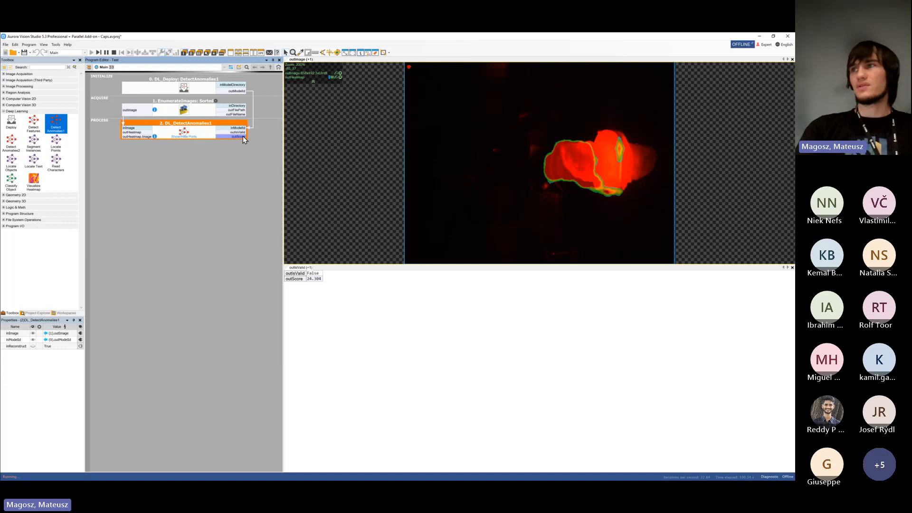
{"action": "left_click", "coordinate": [135, 133]}
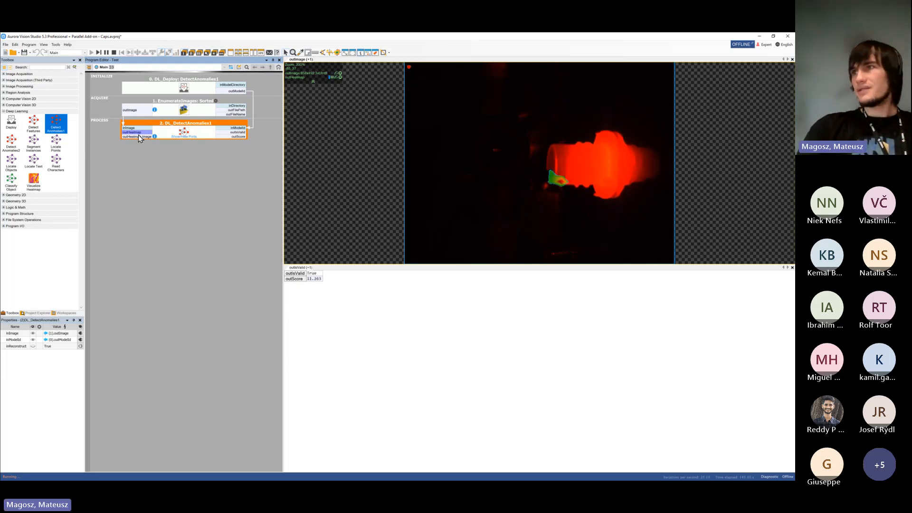
{"action": "left_click", "coordinate": [233, 133]}
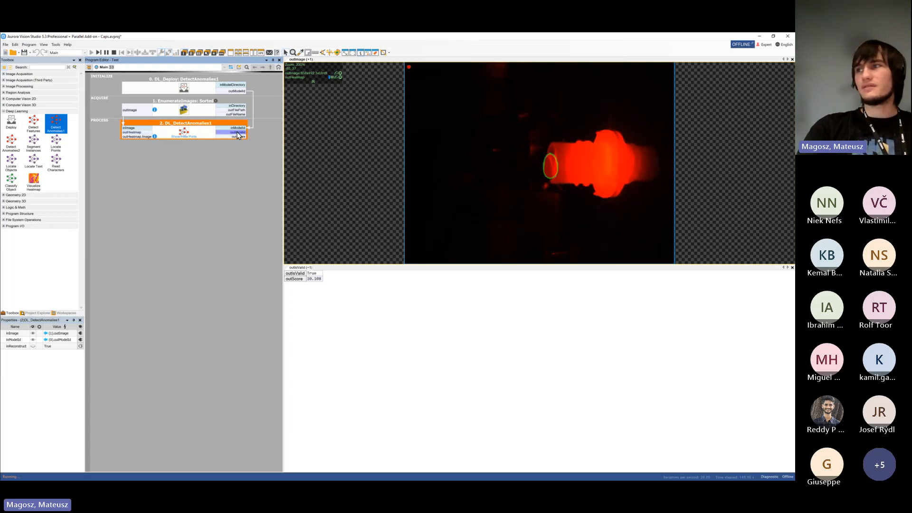
Stop the program and add a Variant Step macrofilter named TEst after DL_DetectAnomalies1, with a Bool macrofilter input as its forking port
{"action": "left_click", "coordinate": [114, 53]}
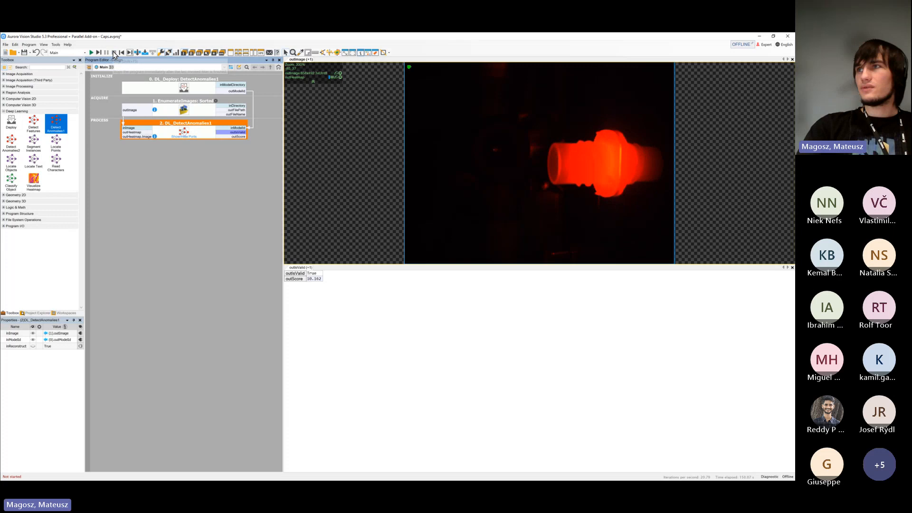
{"action": "left_click", "coordinate": [181, 178]}
{"action": "double_click", "coordinate": [173, 165]}
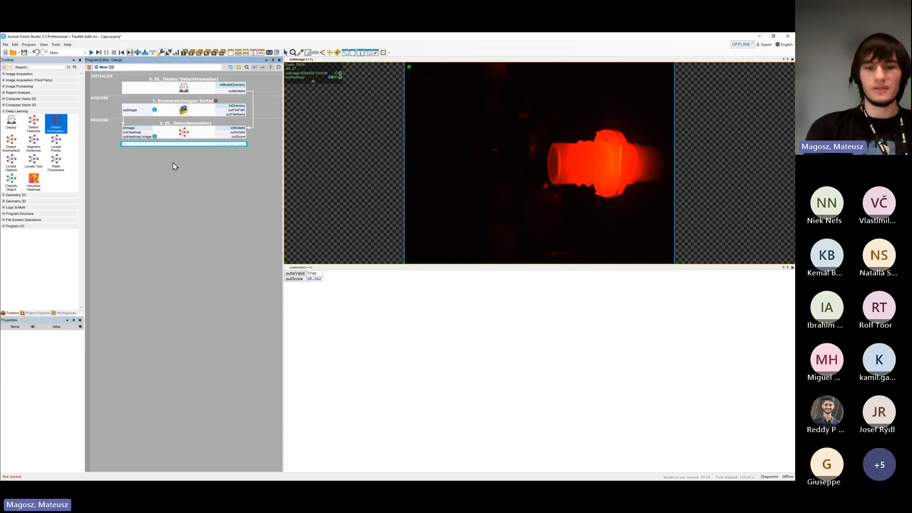
{"action": "type", "text": "varia"}
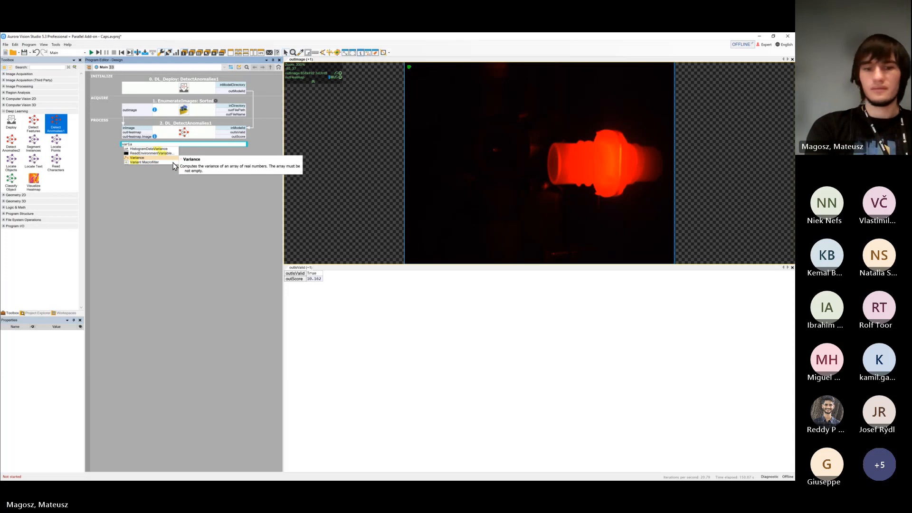
{"action": "type", "text": "nt"}
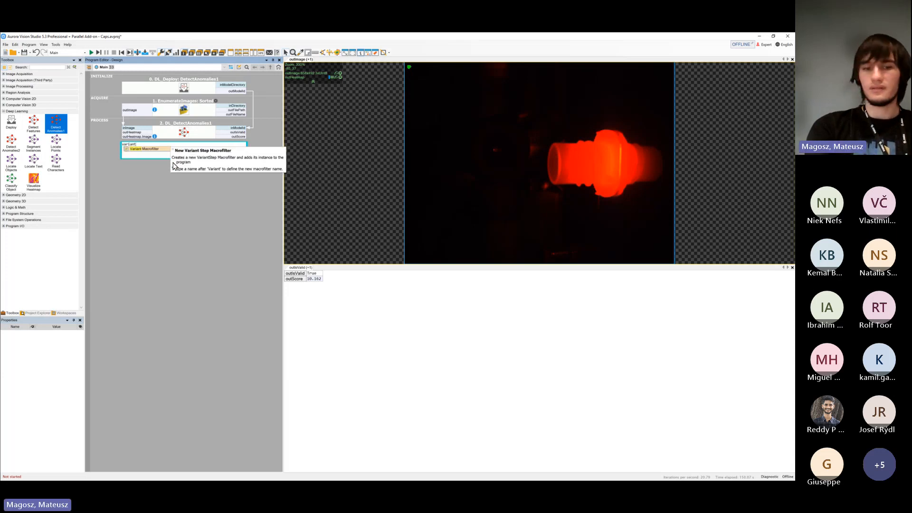
{"action": "key", "text": "Return"}
{"action": "type", "text": "TEst"}
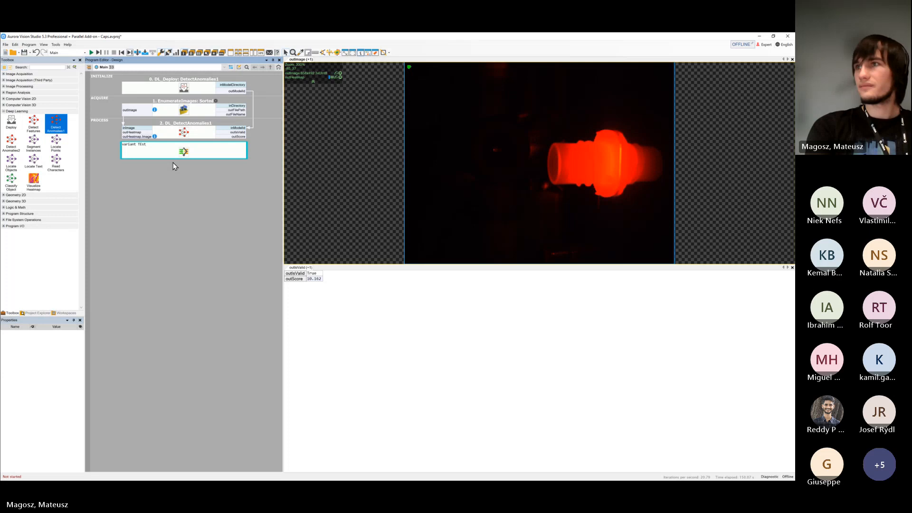
{"action": "key", "text": "Return"}
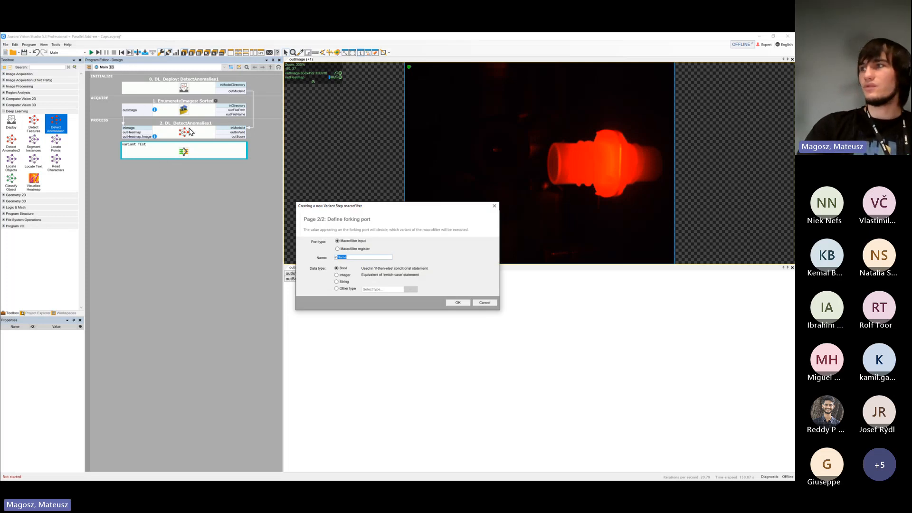
{"action": "left_click_drag", "start_coordinate": [329, 212], "coordinate": [299, 149]}
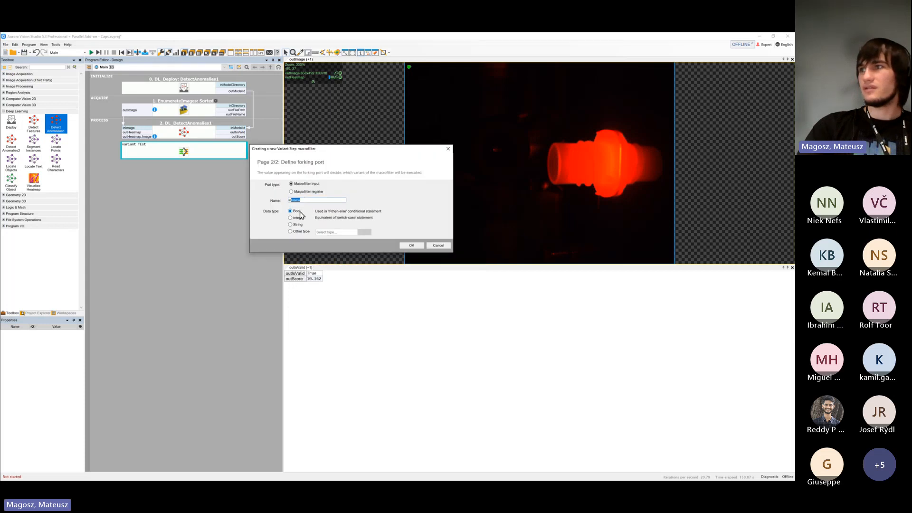
{"action": "left_click", "coordinate": [410, 243]}
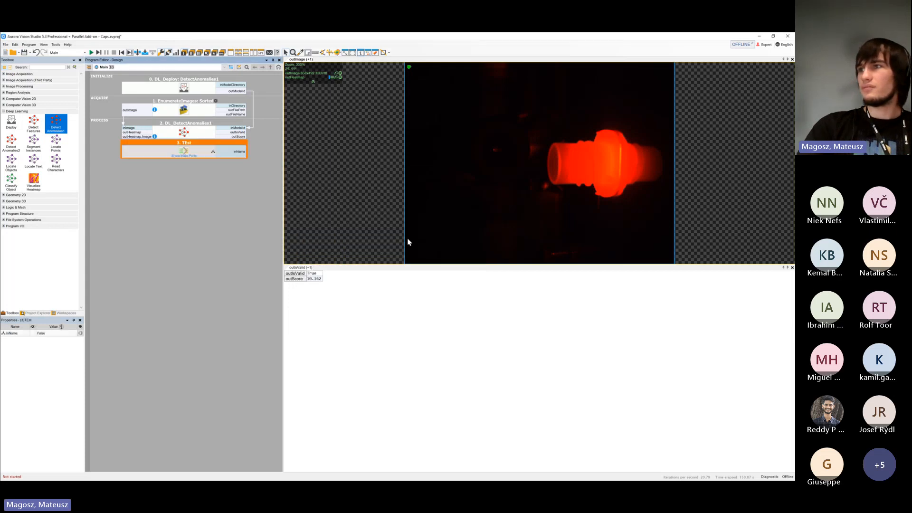
Connect outIsValid to the inName input of TEst and look through the macrofilter's False and True variants
{"action": "left_click", "coordinate": [249, 184]}
{"action": "left_click_drag", "start_coordinate": [241, 144], "coordinate": [240, 151]}
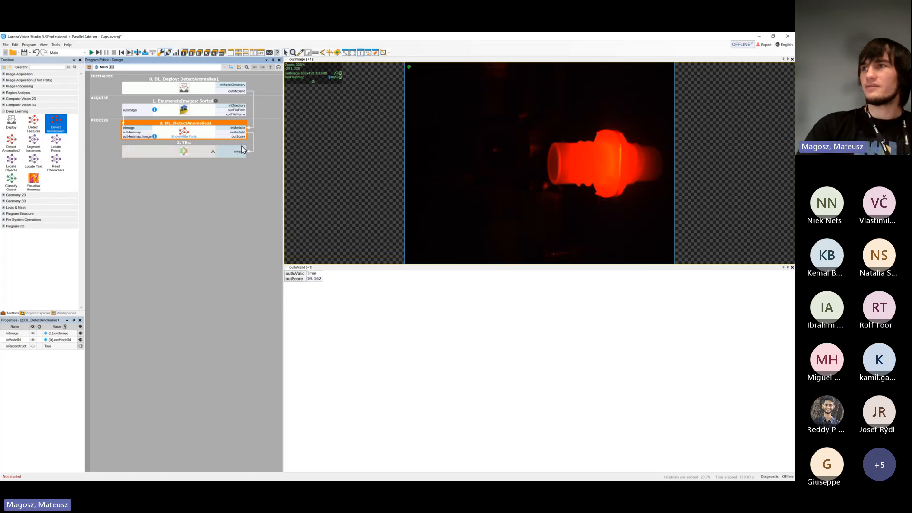
{"action": "double_click", "coordinate": [203, 152]}
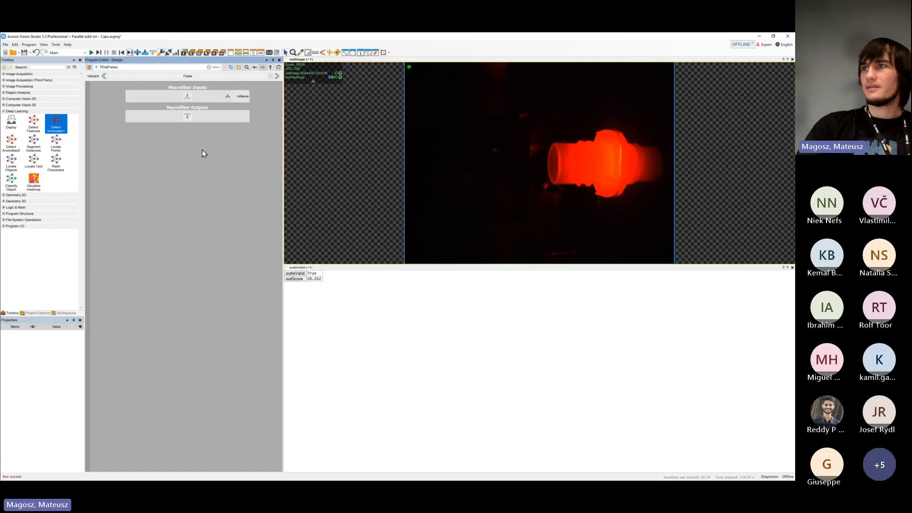
{"action": "left_click", "coordinate": [278, 76]}
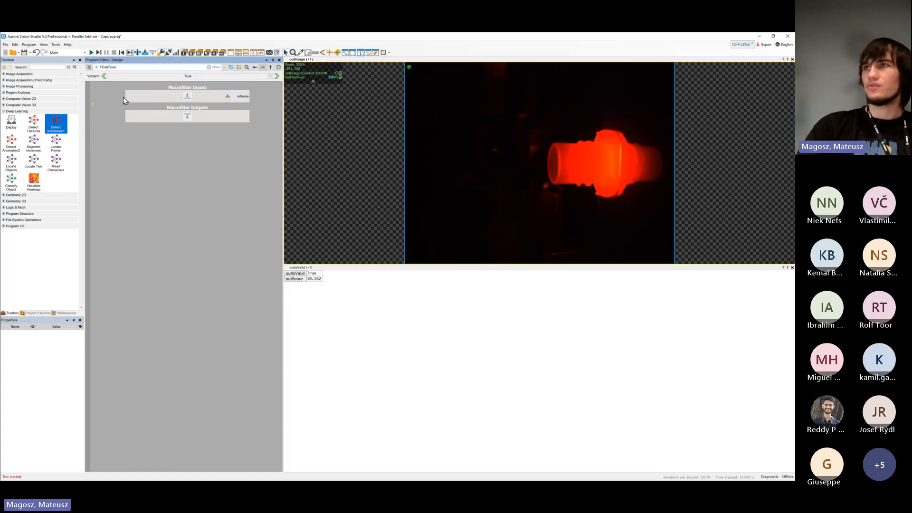
{"action": "left_click", "coordinate": [104, 76]}
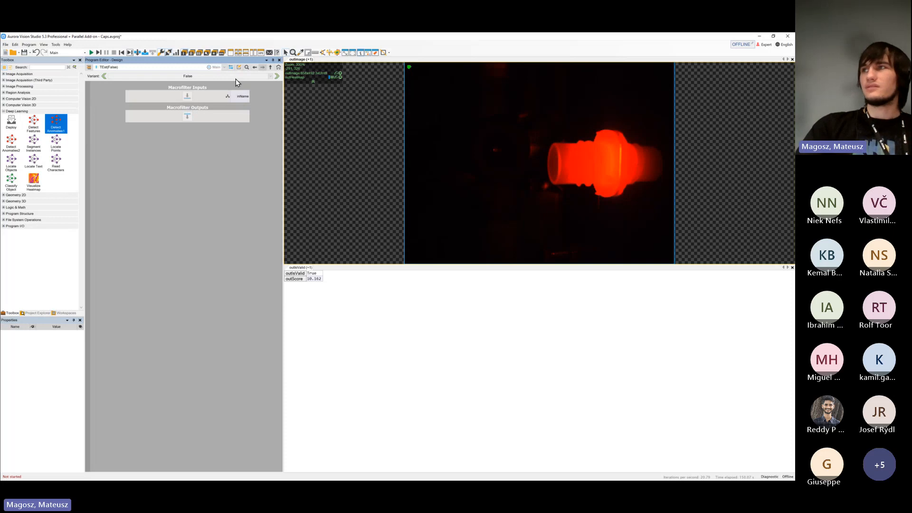
{"action": "left_click", "coordinate": [271, 67]}
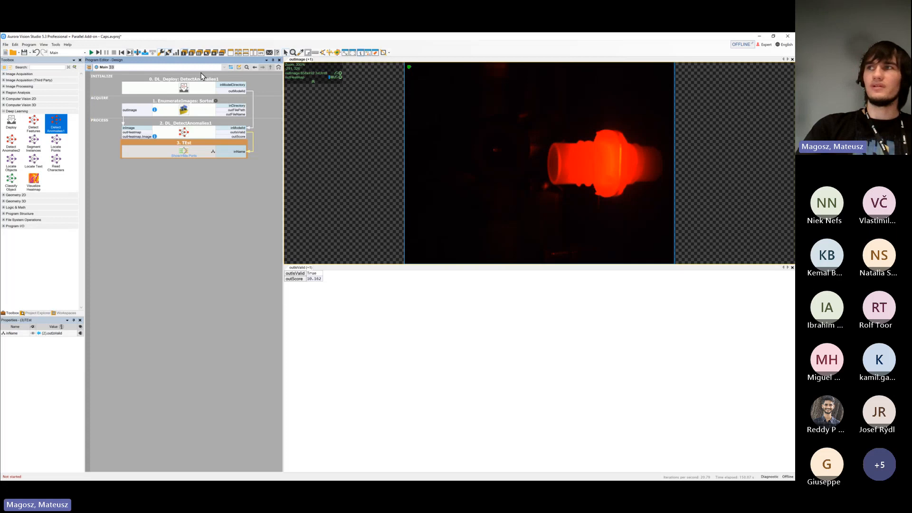
Remove outScore from the preview it shares with outIsValid and save the Caps project
{"action": "left_click", "coordinate": [138, 134]}
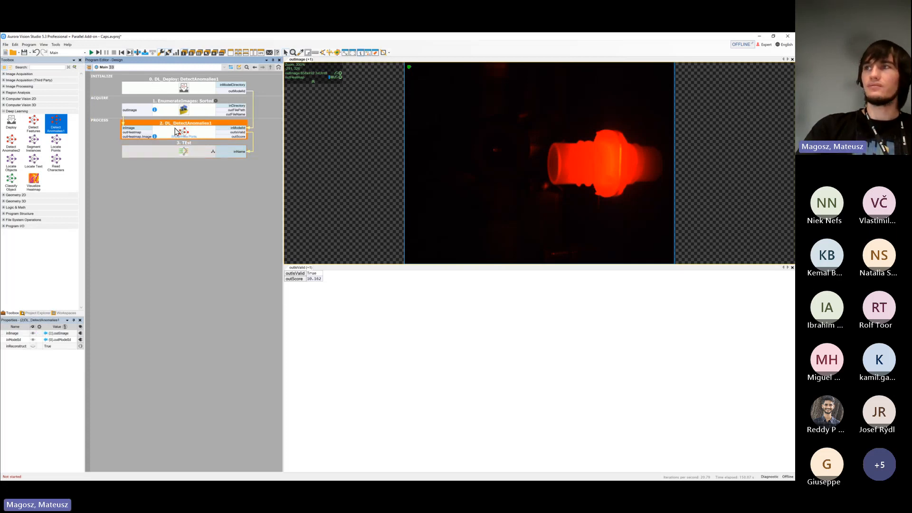
{"action": "left_click", "coordinate": [162, 148]}
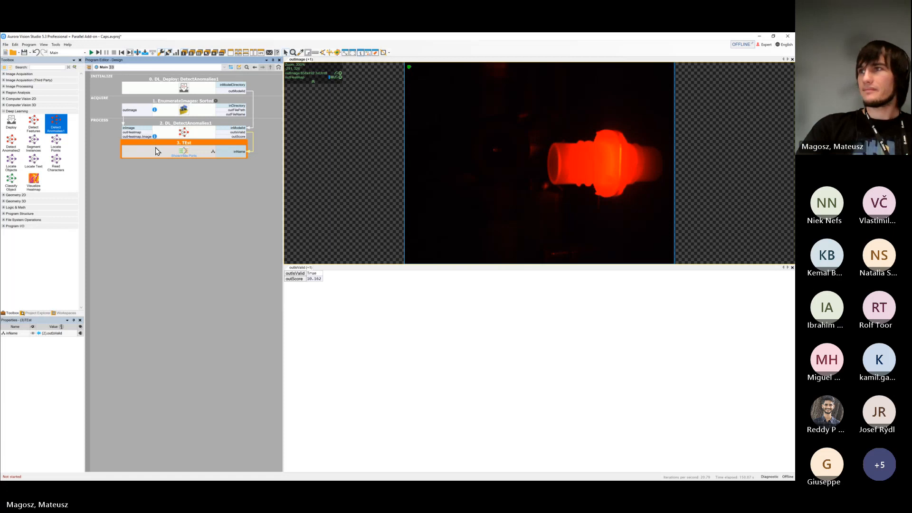
{"action": "left_click", "coordinate": [302, 279]}
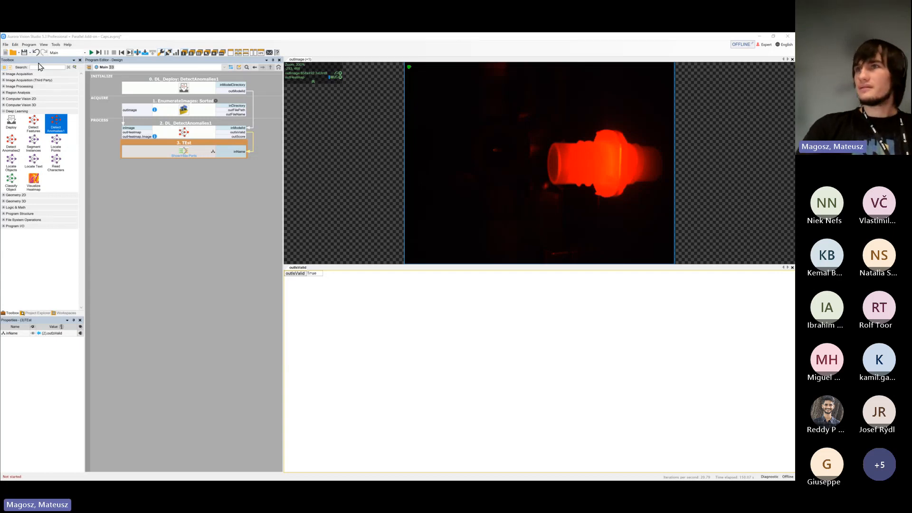
{"action": "left_click", "coordinate": [24, 53]}
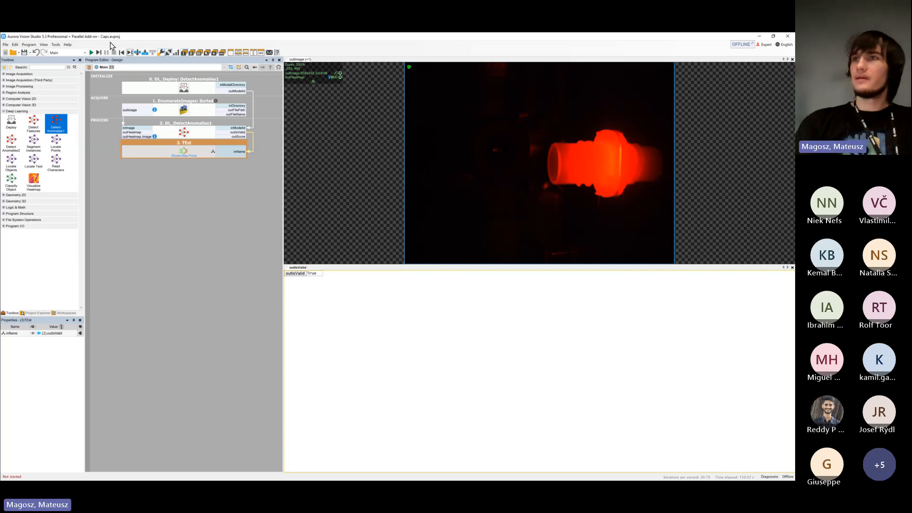
Add a Deploy filter in its DetectAnomalies2 variant to the INITIALIZE section of Main
{"action": "left_click_drag", "start_coordinate": [16, 124], "coordinate": [145, 94]}
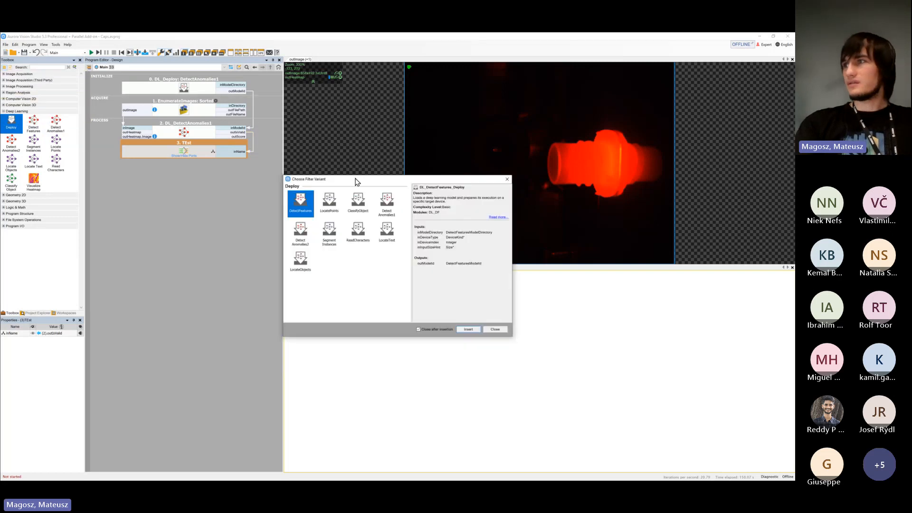
{"action": "left_click", "coordinate": [301, 233]}
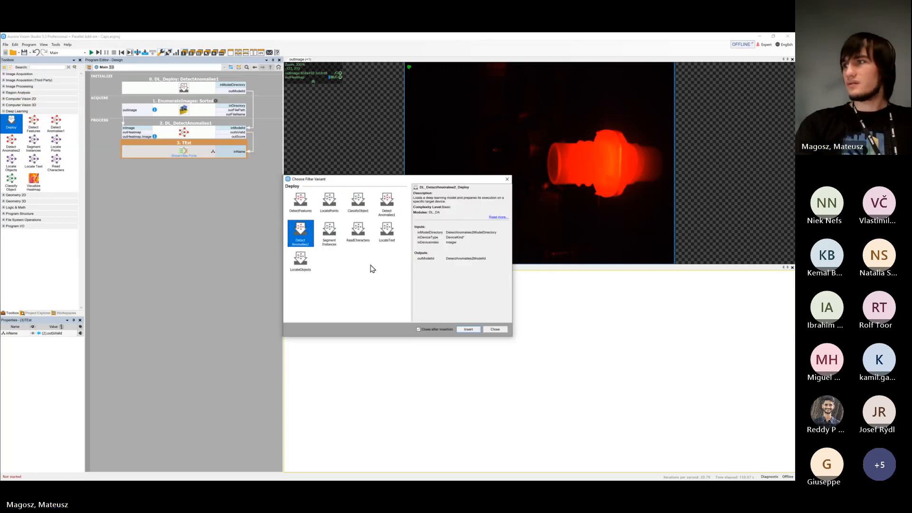
{"action": "left_click", "coordinate": [469, 329]}
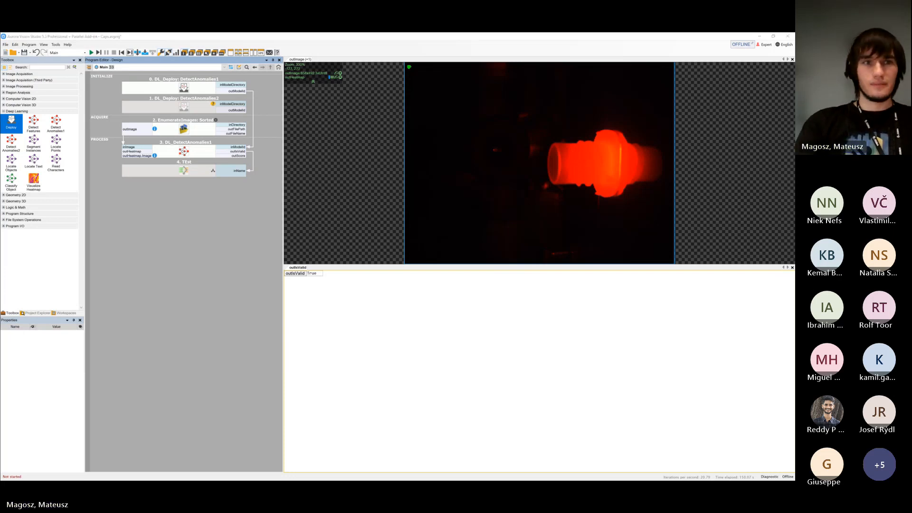
Switch to File Explorer and open the OK folder in the Training Set of Cookies - Anomalies Detection
{"action": "left_click_drag", "start_coordinate": [0, 127], "coordinate": [490, 130]}
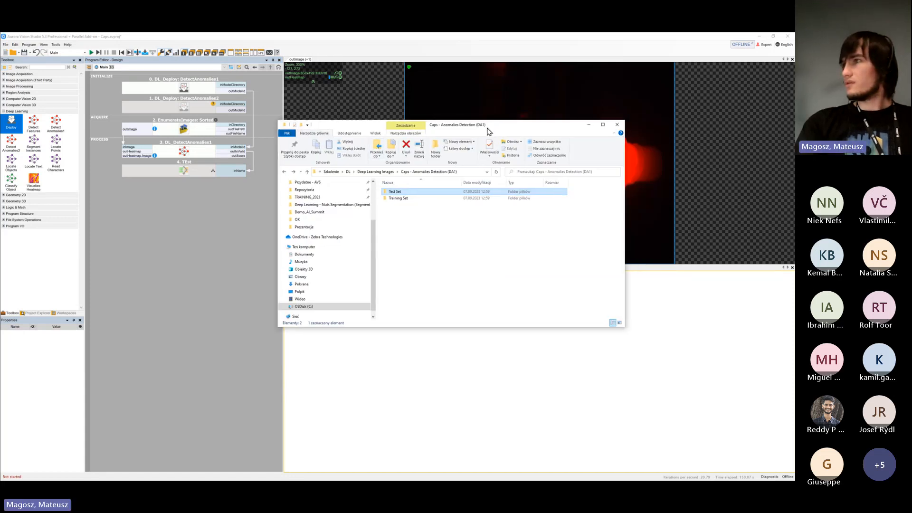
{"action": "left_click", "coordinate": [384, 174]}
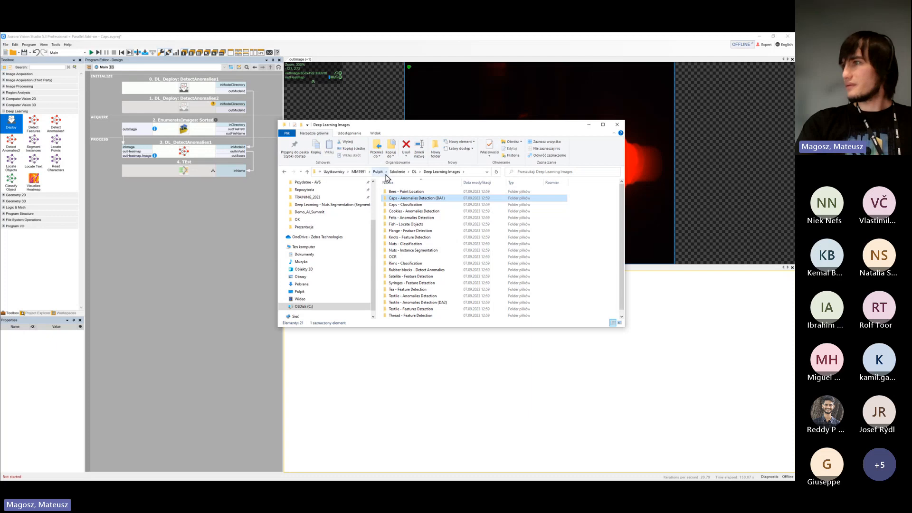
{"action": "left_click", "coordinate": [397, 212]}
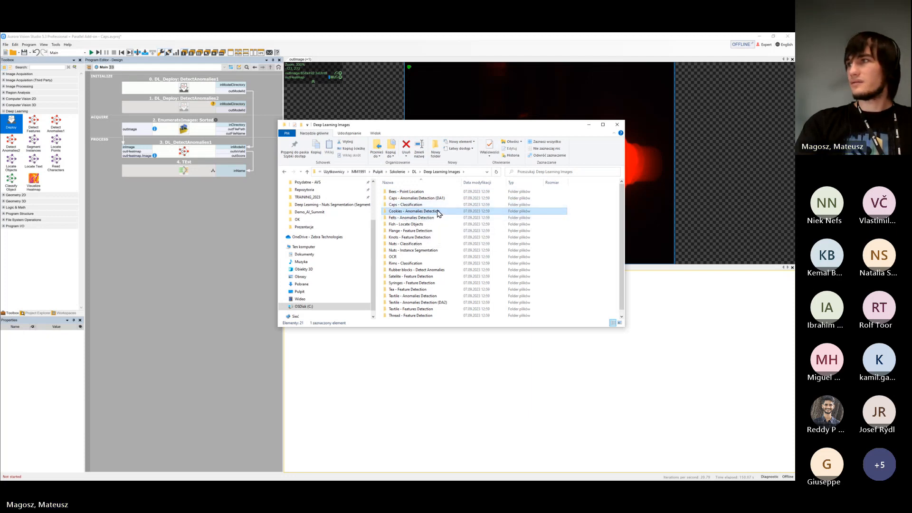
{"action": "double_click", "coordinate": [438, 212]}
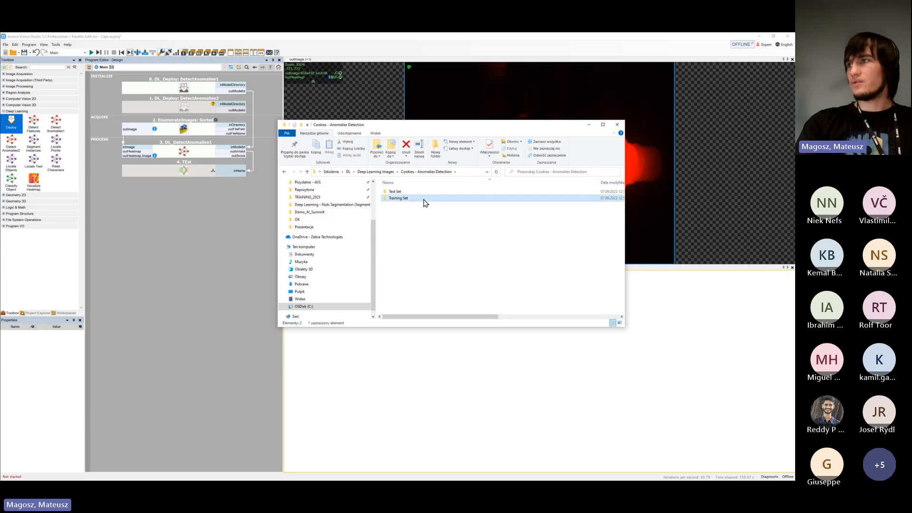
{"action": "double_click", "coordinate": [425, 201]}
{"action": "double_click", "coordinate": [424, 201]}
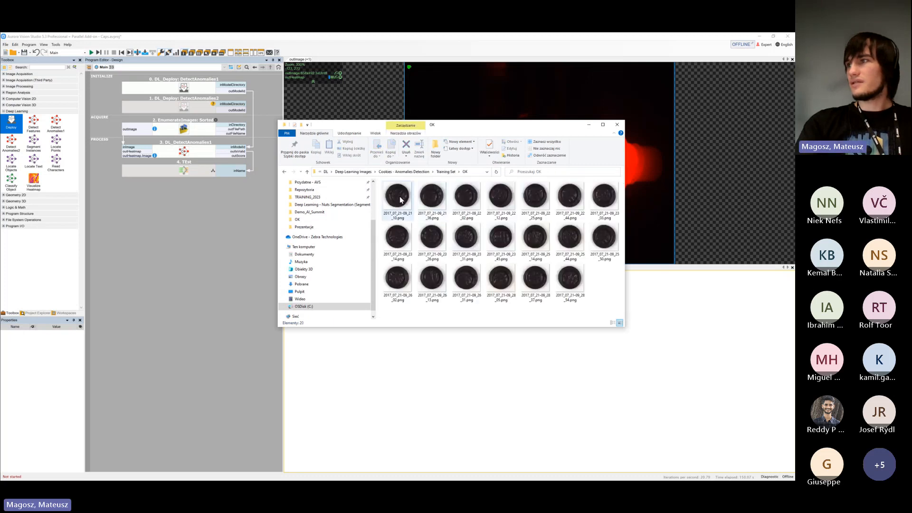
Open the first OK training image of the cookies and look through the following images for their surface appearance
{"action": "double_click", "coordinate": [400, 197]}
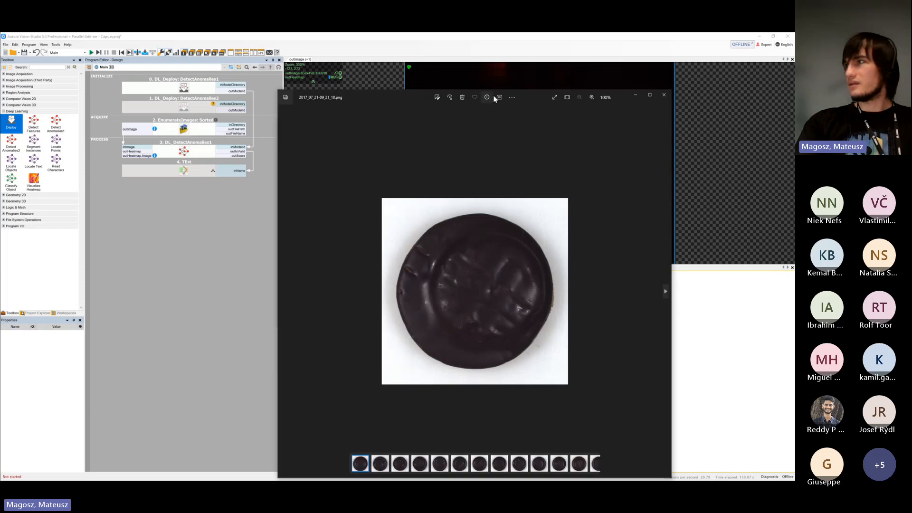
{"action": "left_click_drag", "start_coordinate": [535, 94], "coordinate": [417, 70]}
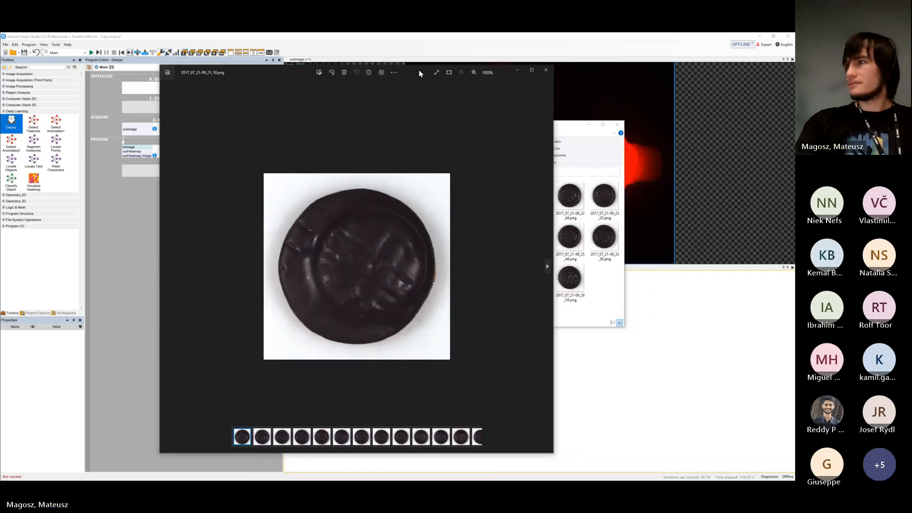
{"action": "left_click", "coordinate": [548, 267]}
{"action": "left_click", "coordinate": [548, 267]}
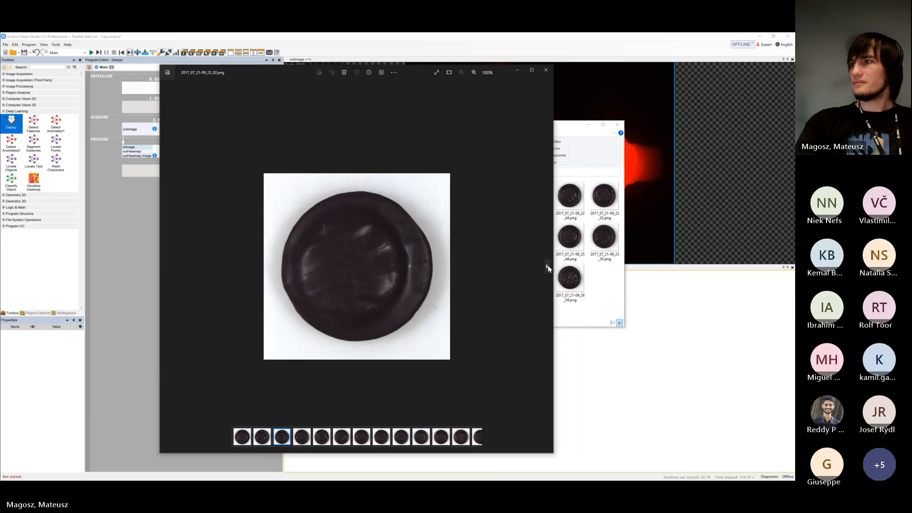
{"action": "left_click", "coordinate": [548, 267]}
{"action": "left_click", "coordinate": [548, 267]}
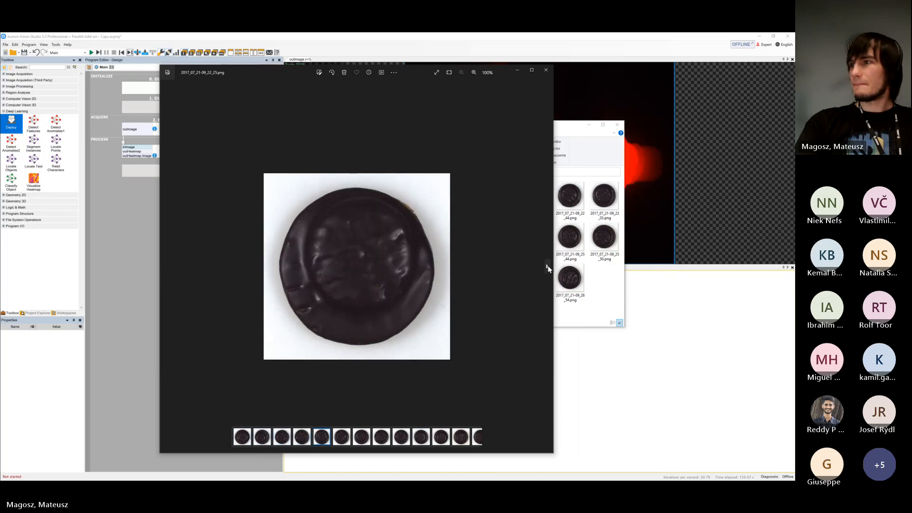
{"action": "left_click", "coordinate": [548, 267]}
{"action": "left_click", "coordinate": [548, 267]}
{"action": "left_click", "coordinate": [548, 267]}
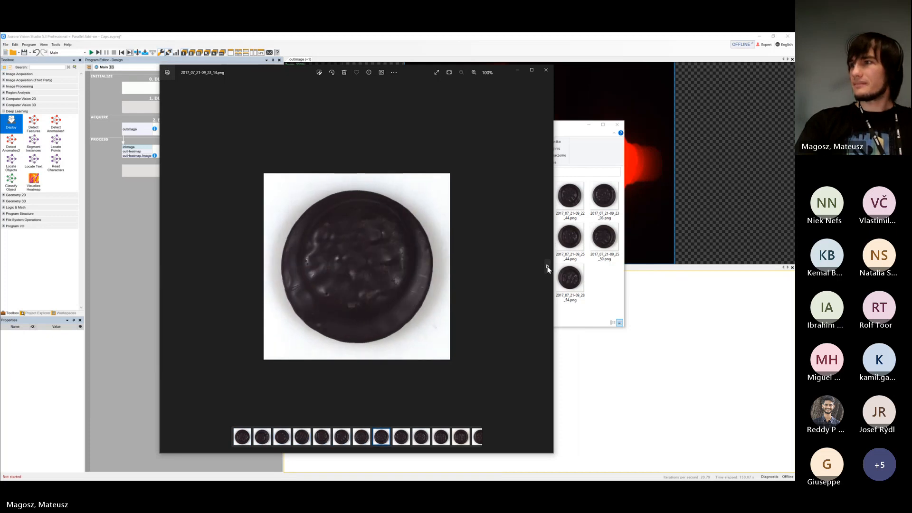
{"action": "left_click", "coordinate": [548, 267]}
{"action": "left_click", "coordinate": [548, 267]}
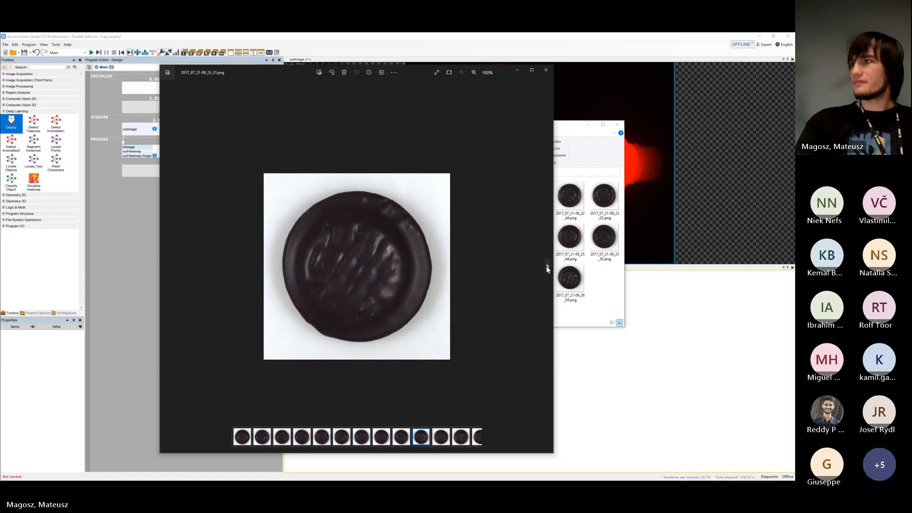
{"action": "left_click", "coordinate": [548, 267]}
{"action": "left_click_drag", "start_coordinate": [489, 65], "coordinate": [381, 70]}
{"action": "left_click", "coordinate": [432, 262]}
{"action": "left_click", "coordinate": [431, 261]}
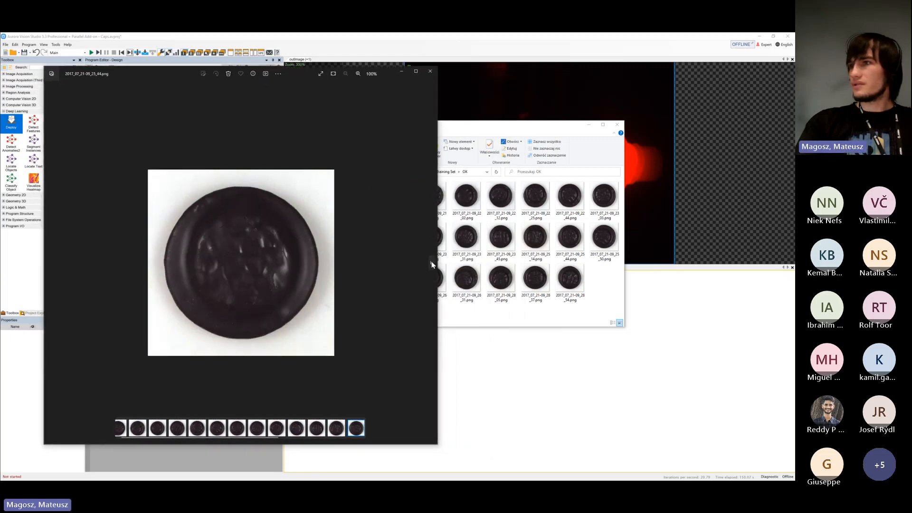
{"action": "left_click", "coordinate": [432, 262]}
{"action": "left_click", "coordinate": [431, 262]}
{"action": "left_click", "coordinate": [431, 262]}
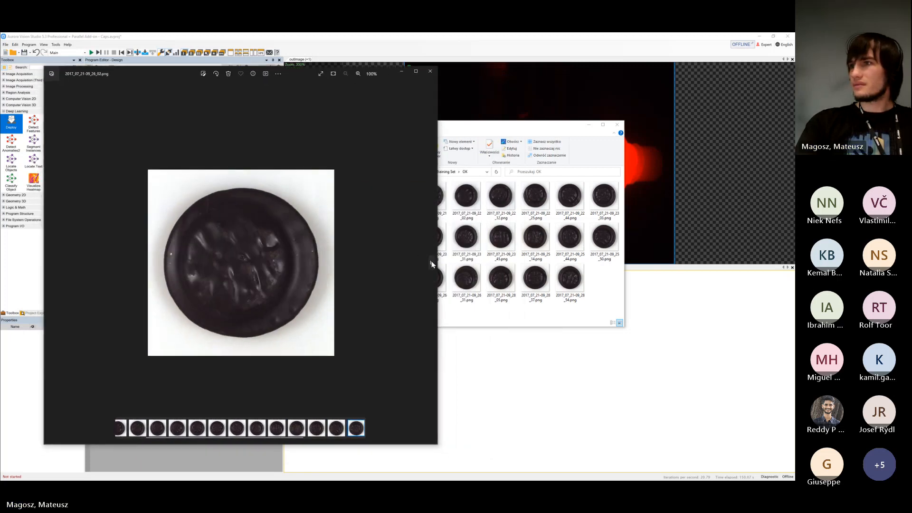
Open the training set's NOK folder, examine its four defective cookie images and close their viewer
{"action": "left_click", "coordinate": [523, 236]}
{"action": "key", "text": "alt+Up"}
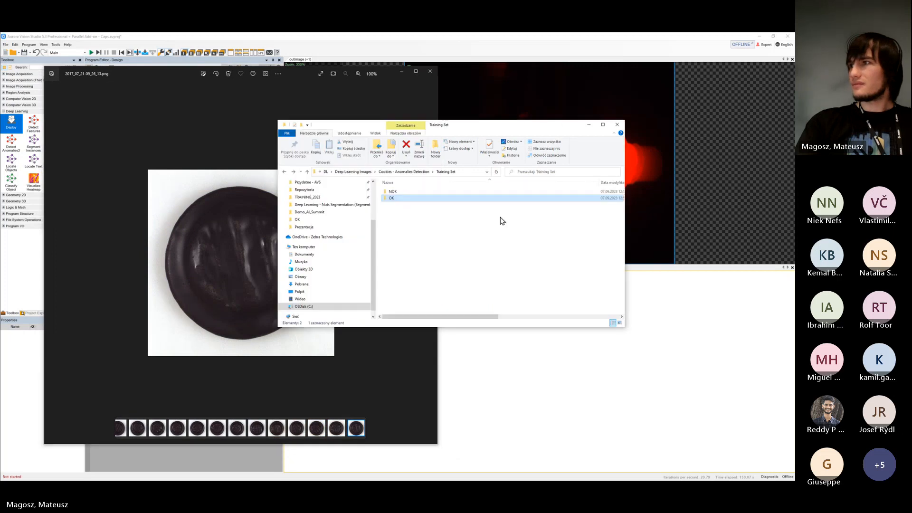
{"action": "double_click", "coordinate": [409, 191]}
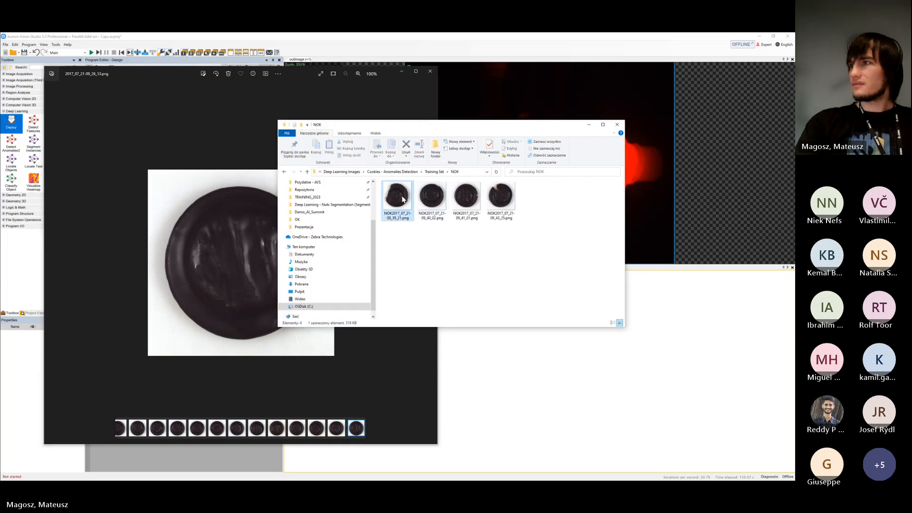
{"action": "double_click", "coordinate": [402, 195]}
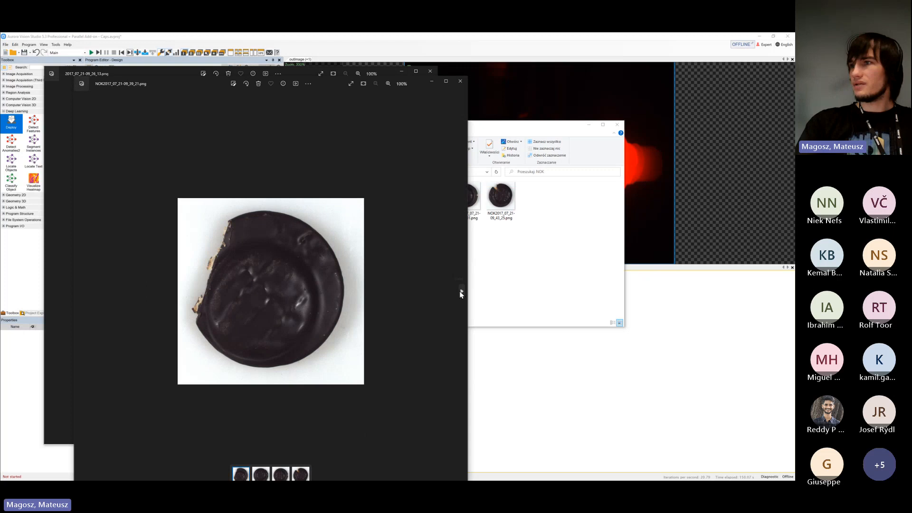
{"action": "left_click", "coordinate": [460, 291]}
{"action": "left_click", "coordinate": [460, 291]}
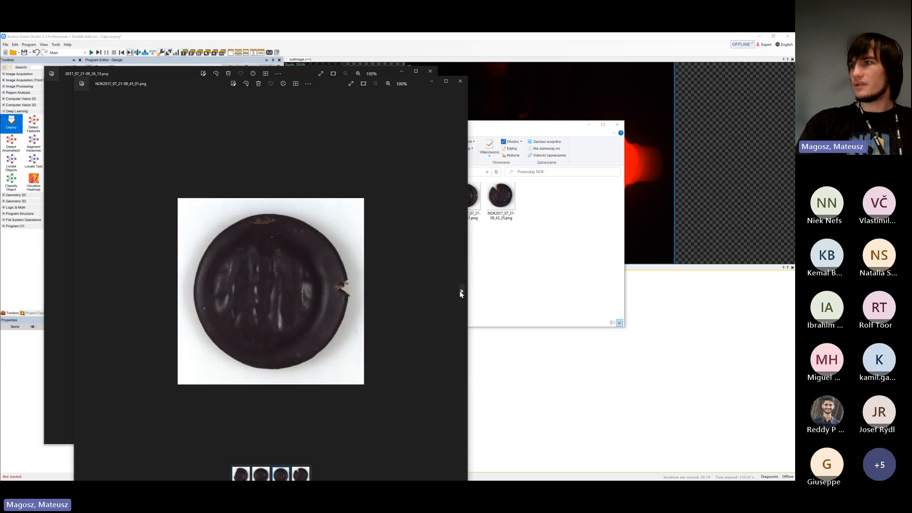
{"action": "left_click", "coordinate": [461, 292]}
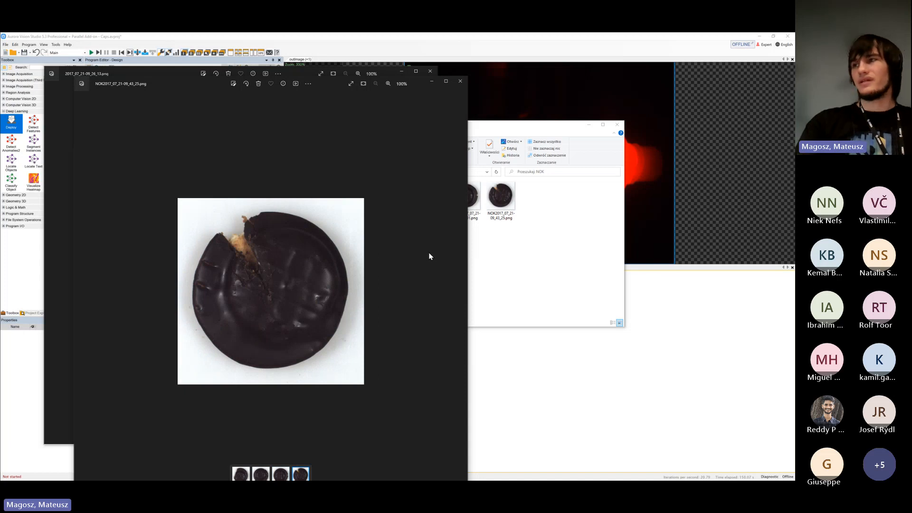
{"action": "left_click", "coordinate": [460, 81]}
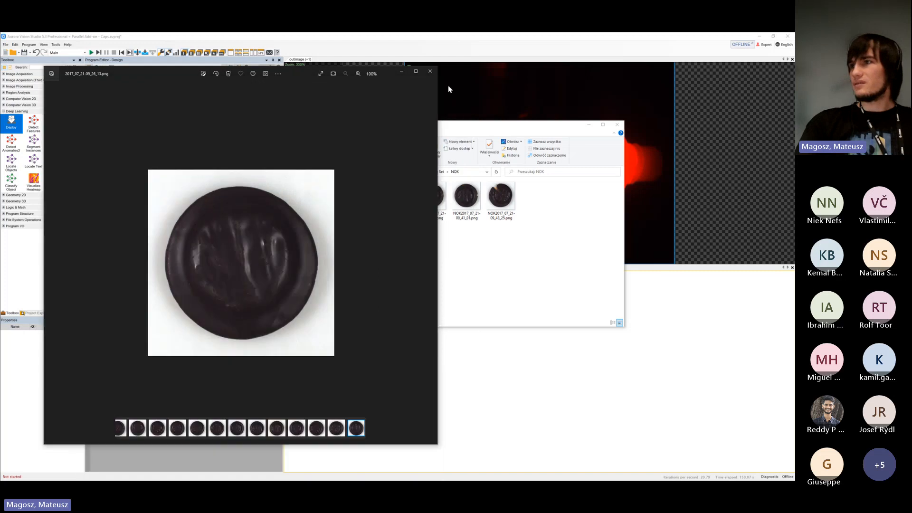
Go back through the OK cookie images to compare their surface patterns, and close the image viewer
{"action": "left_click", "coordinate": [48, 262]}
{"action": "left_click", "coordinate": [49, 261]}
{"action": "left_click", "coordinate": [49, 261]}
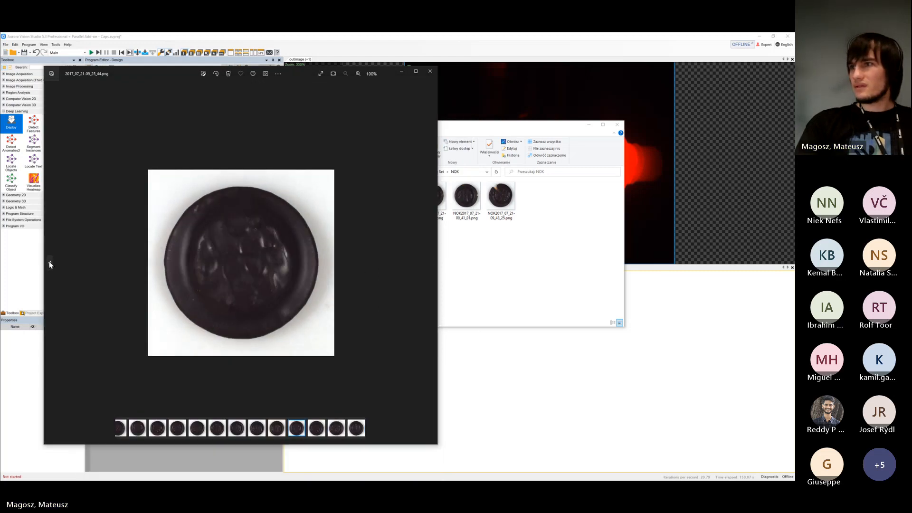
{"action": "left_click", "coordinate": [49, 262]}
{"action": "left_click", "coordinate": [49, 261]}
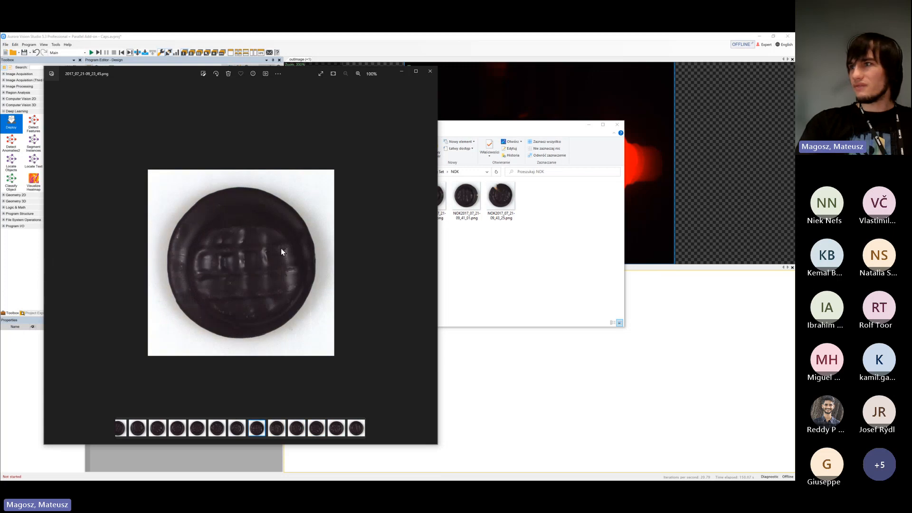
{"action": "left_click", "coordinate": [429, 263]}
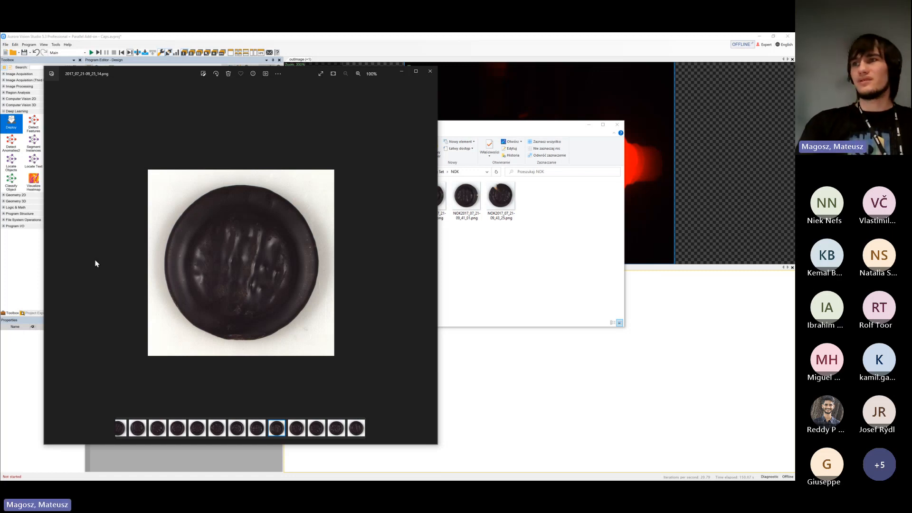
{"action": "left_click", "coordinate": [50, 262]}
{"action": "left_click", "coordinate": [50, 263]}
{"action": "left_click", "coordinate": [51, 263]}
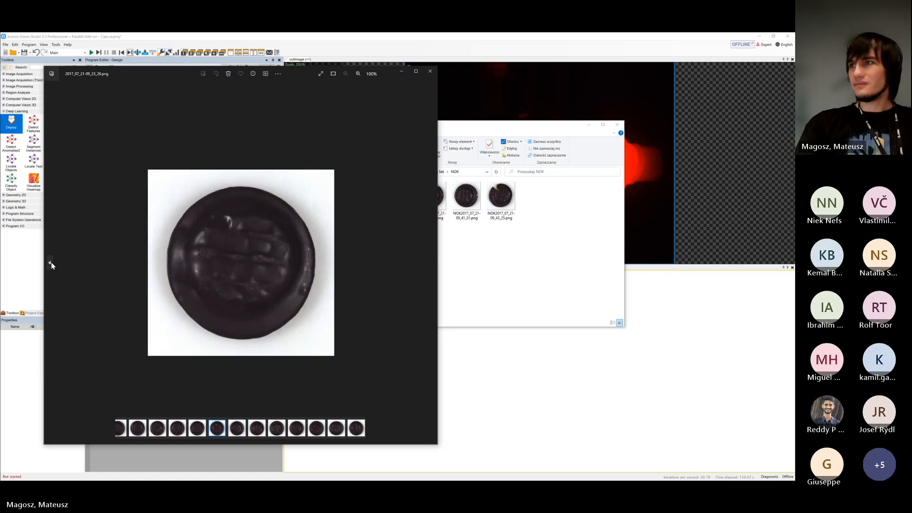
{"action": "left_click", "coordinate": [51, 263]}
{"action": "left_click", "coordinate": [51, 263]}
{"action": "left_click", "coordinate": [50, 263]}
{"action": "left_click", "coordinate": [51, 262]}
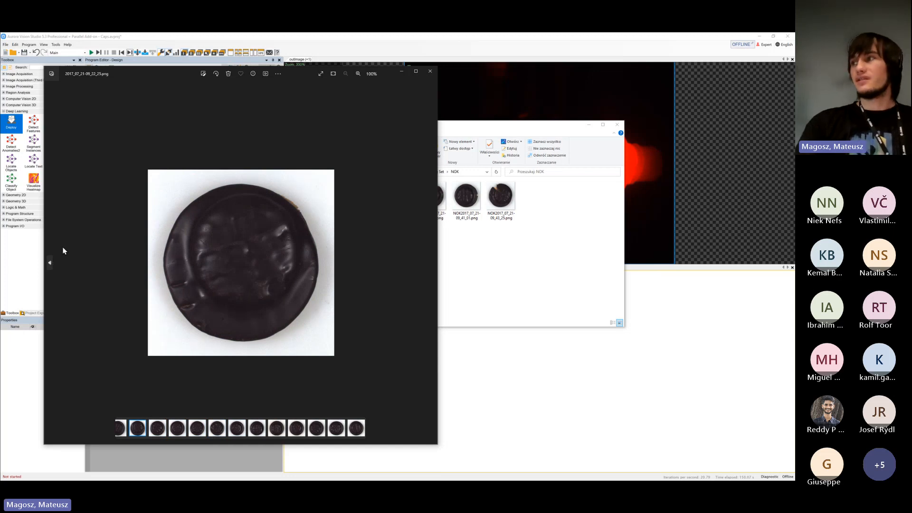
{"action": "left_click", "coordinate": [431, 73]}
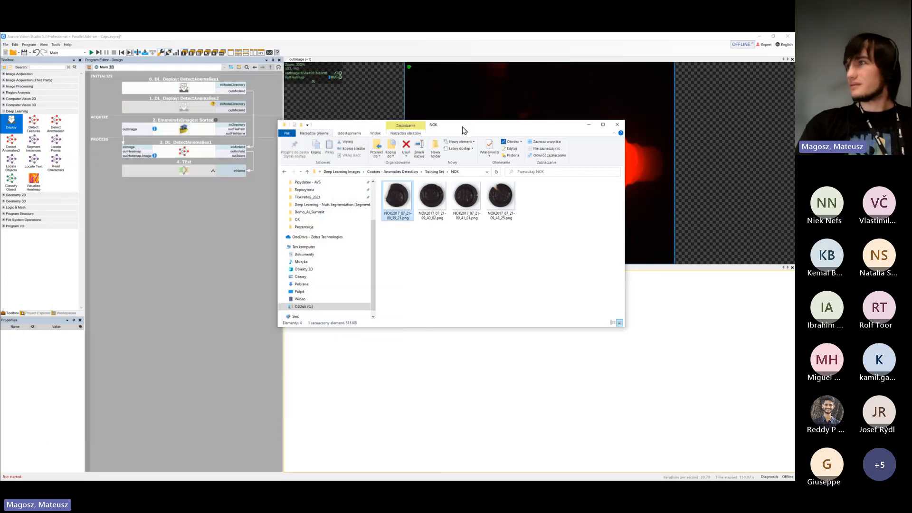
Return to the Cookies - Anomalies Detection folder and move the File Explorer window away from the program
{"action": "left_click_drag", "start_coordinate": [463, 127], "coordinate": [521, 122]}
{"action": "key", "text": "alt+Left"}
{"action": "key", "text": "alt+Left"}
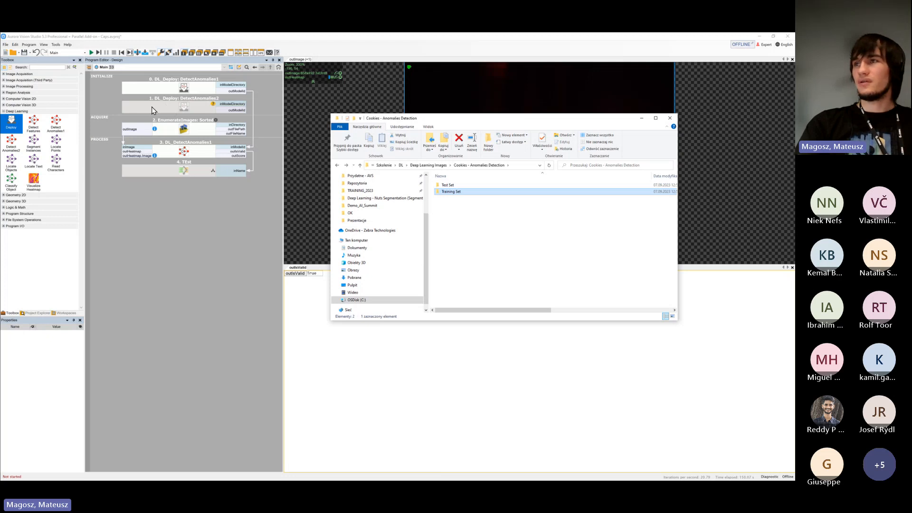
{"action": "left_click_drag", "start_coordinate": [455, 119], "coordinate": [0, 301]}
Set the inModelDirectory of the DetectAnomalies2 Deploy filter to a new directory named model_Cookies and open its Deep Learning Editor
{"action": "left_click", "coordinate": [206, 106]}
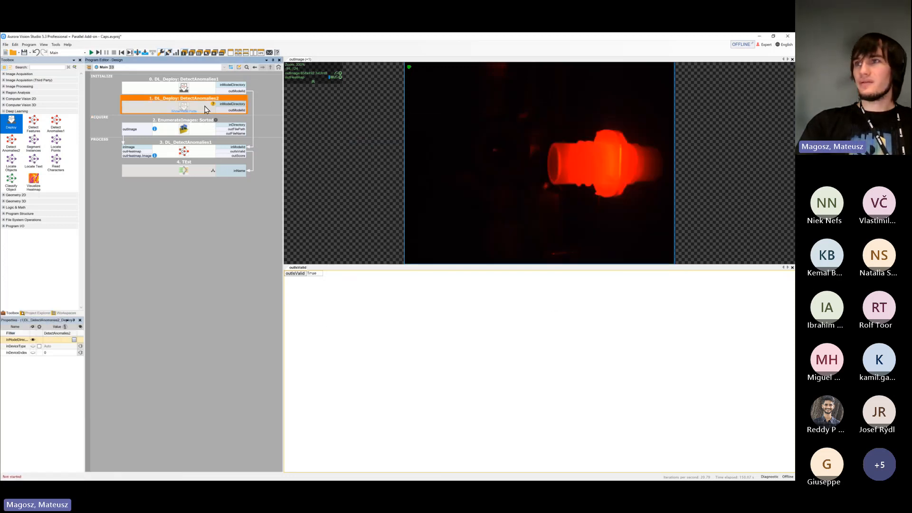
{"action": "left_click", "coordinate": [19, 341]}
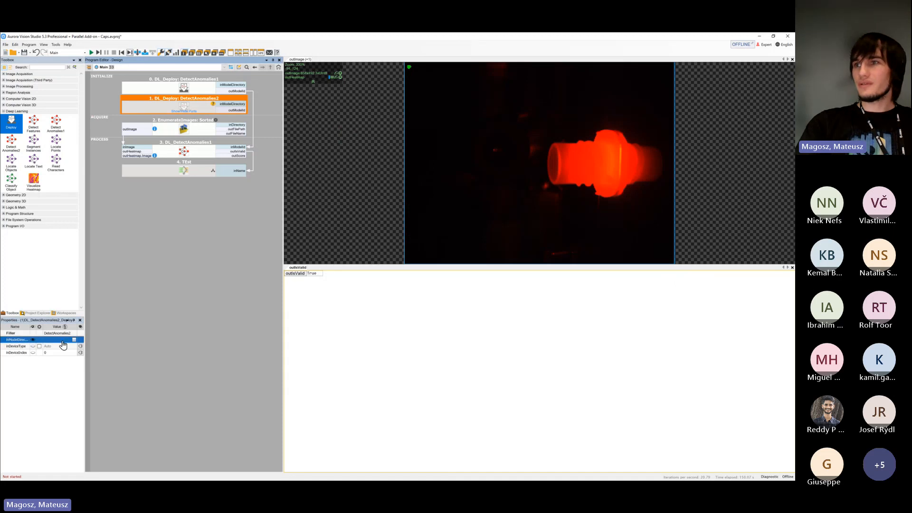
{"action": "left_click", "coordinate": [75, 340]}
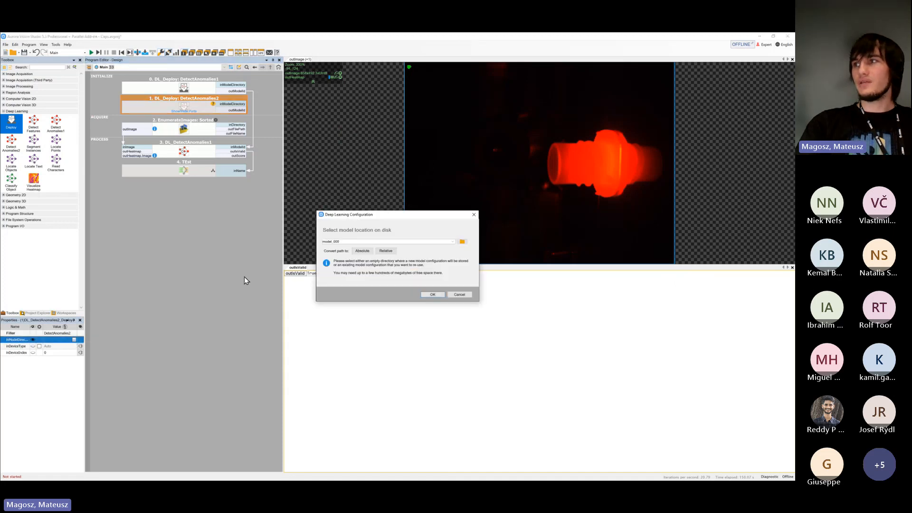
{"action": "left_click", "coordinate": [352, 243]}
{"action": "left_click", "coordinate": [356, 242]}
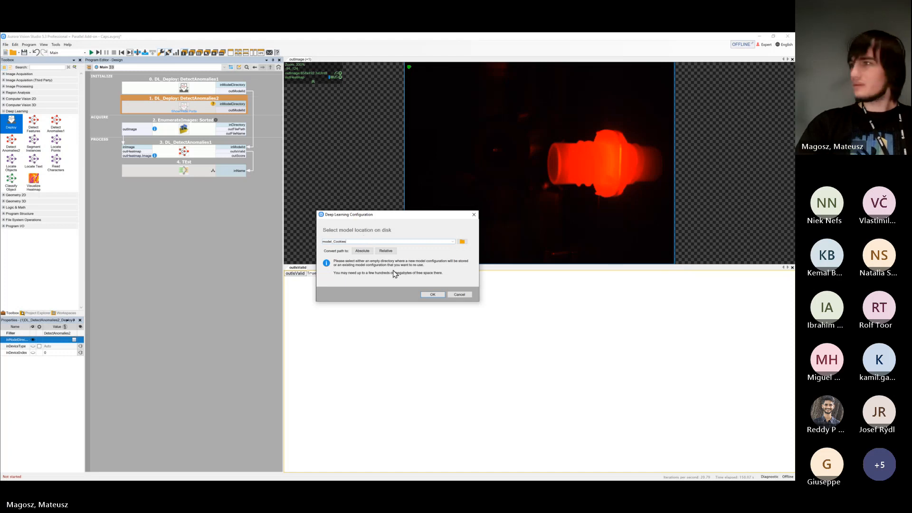
{"action": "left_click", "coordinate": [433, 295]}
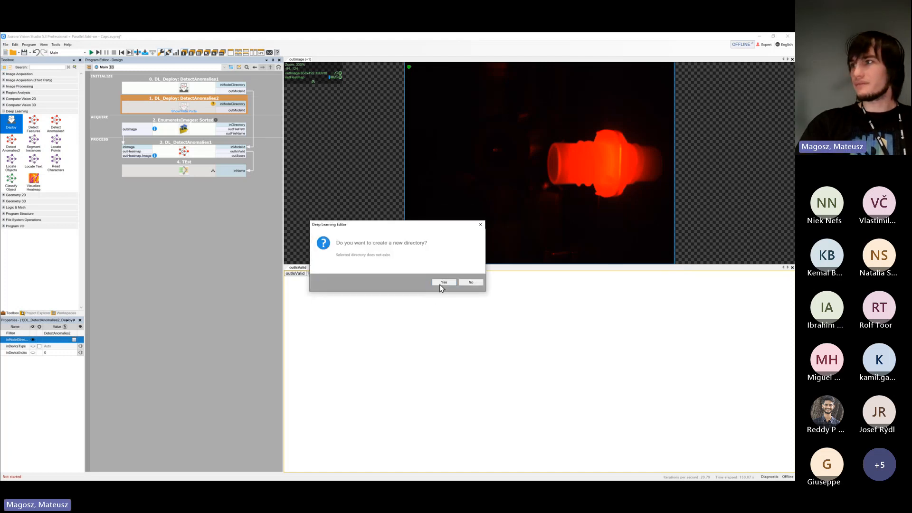
{"action": "left_click", "coordinate": [445, 283]}
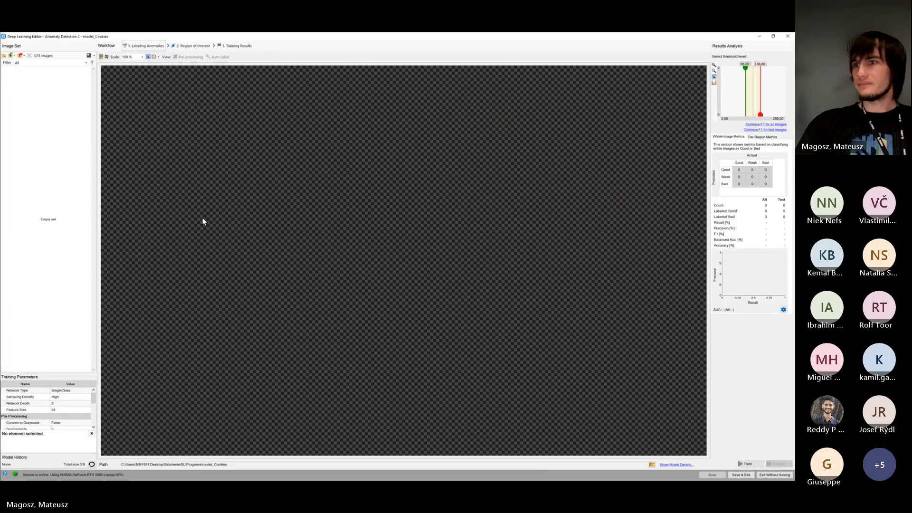
Expand the Training Parameters list to review the network, pre-processing and augmentation settings
{"action": "left_click_drag", "start_coordinate": [77, 373], "coordinate": [67, 198]}
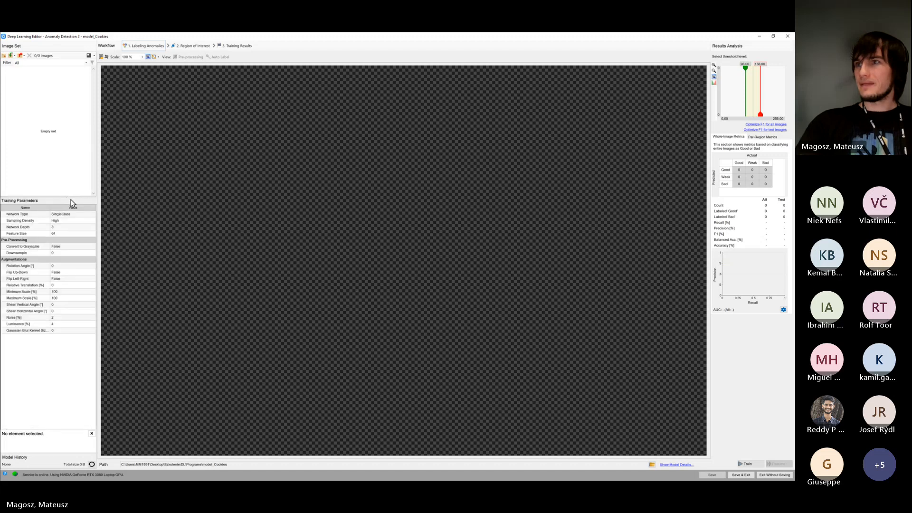
{"action": "left_click", "coordinate": [15, 273]}
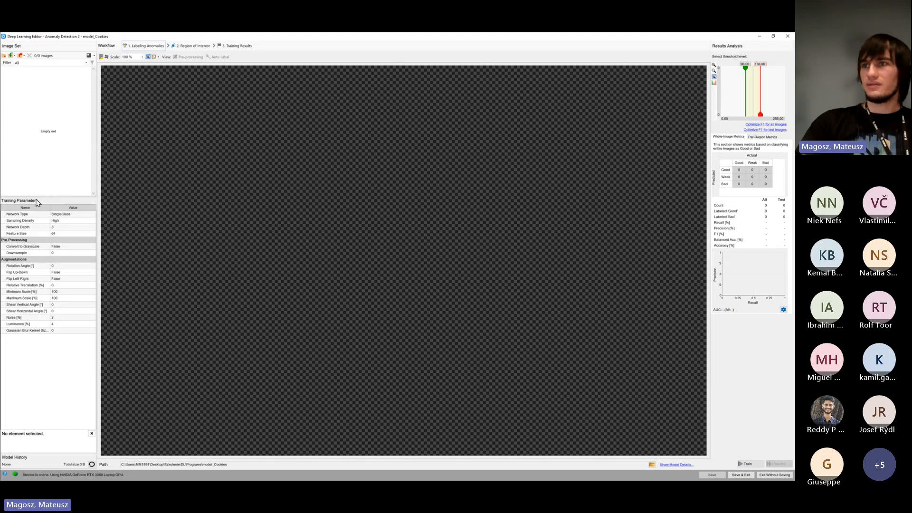
{"action": "left_click", "coordinate": [16, 279]}
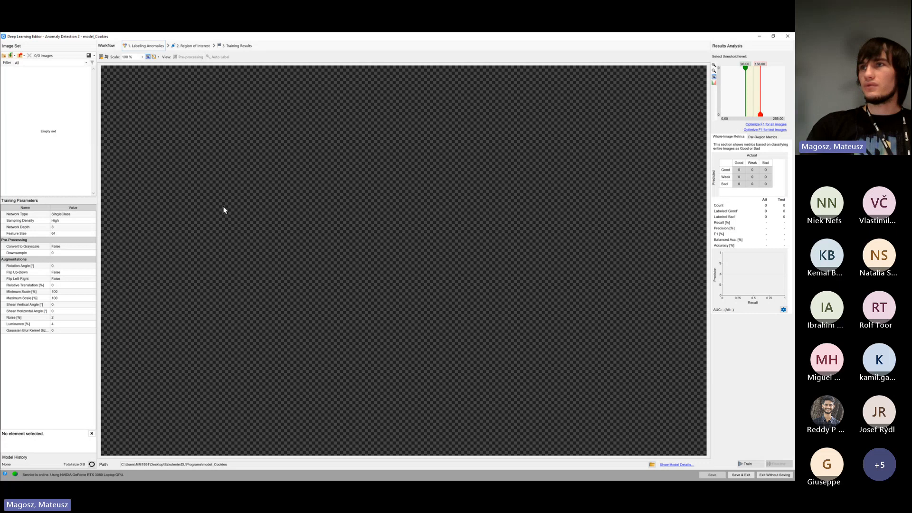
Add all cookie images from the Training Set's OK folder in Cookies - Anomalies Detection to the image set
{"action": "left_click", "coordinate": [5, 56]}
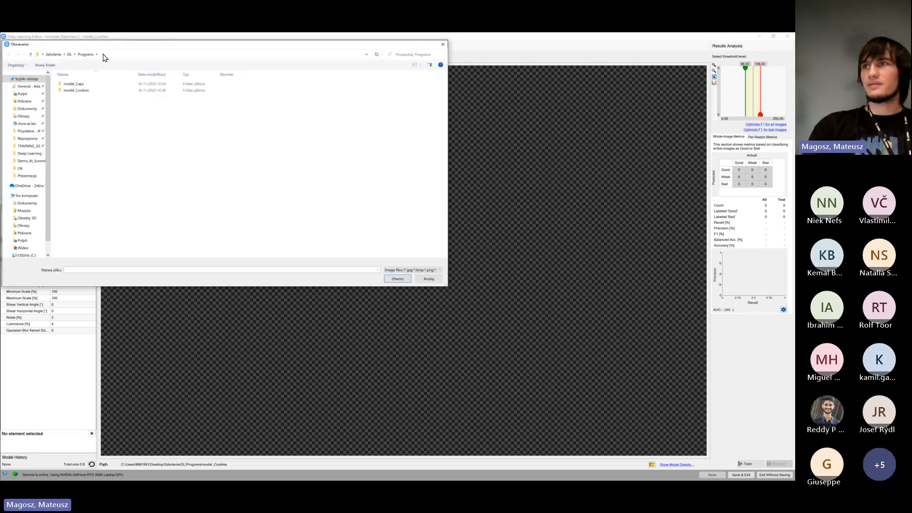
{"action": "left_click_drag", "start_coordinate": [111, 46], "coordinate": [170, 101]}
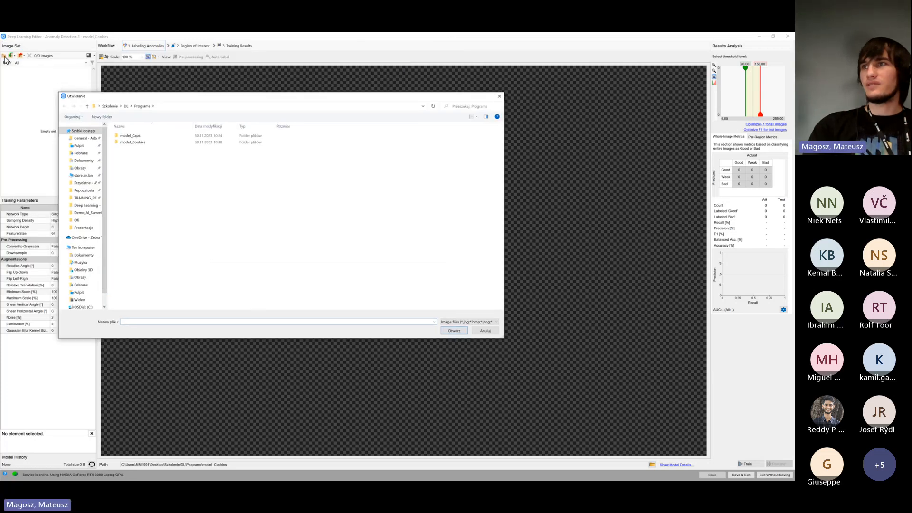
{"action": "left_click", "coordinate": [126, 107]}
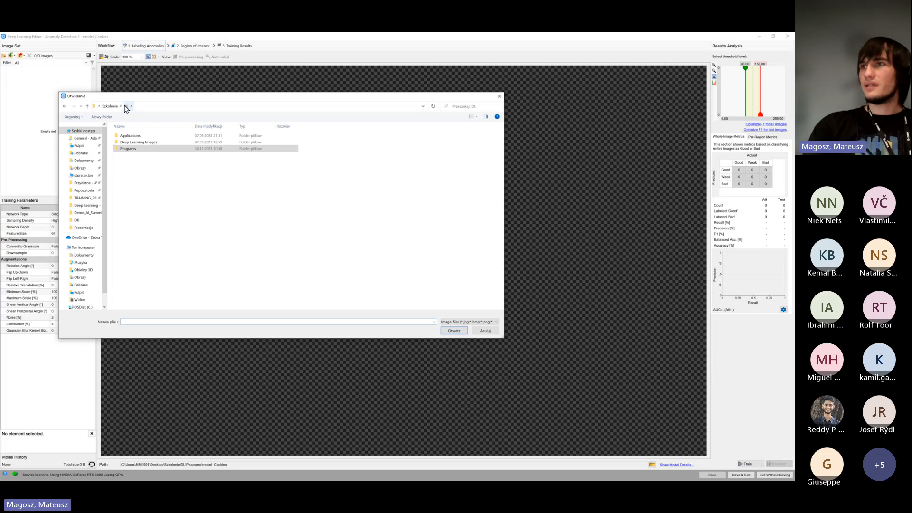
{"action": "double_click", "coordinate": [138, 142]}
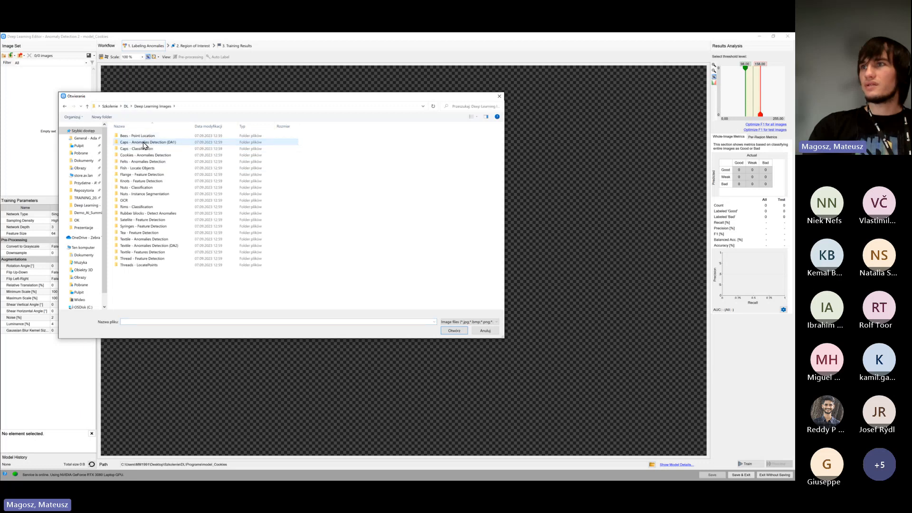
{"action": "double_click", "coordinate": [163, 156]}
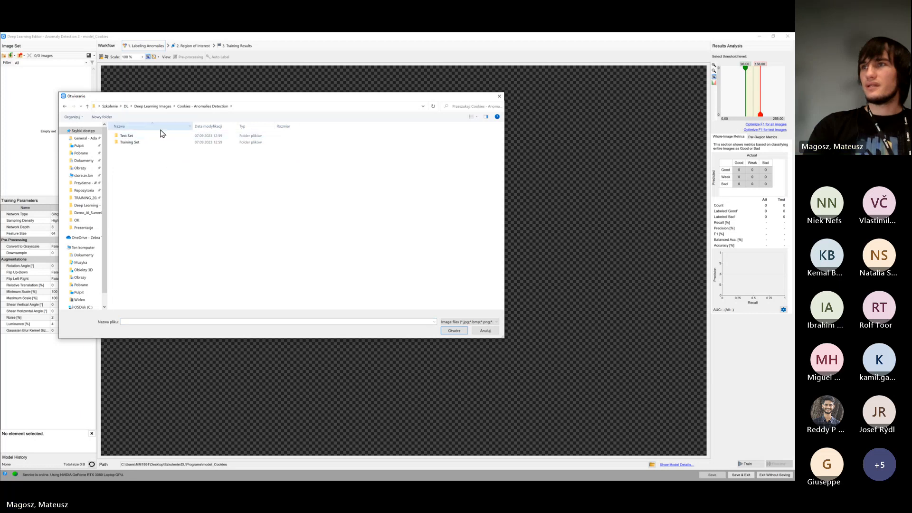
{"action": "left_click", "coordinate": [148, 143]}
{"action": "double_click", "coordinate": [148, 143]}
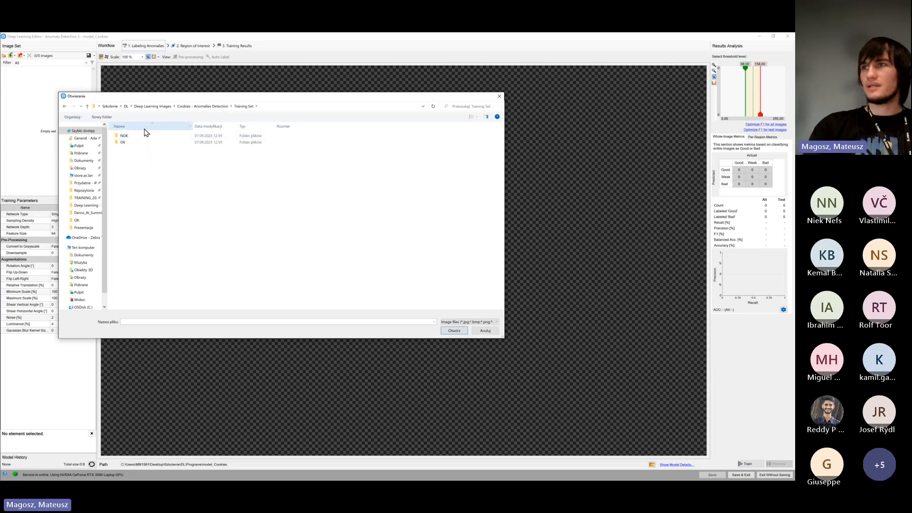
{"action": "double_click", "coordinate": [144, 144]}
{"action": "left_click_drag", "start_coordinate": [129, 226], "coordinate": [479, 143]}
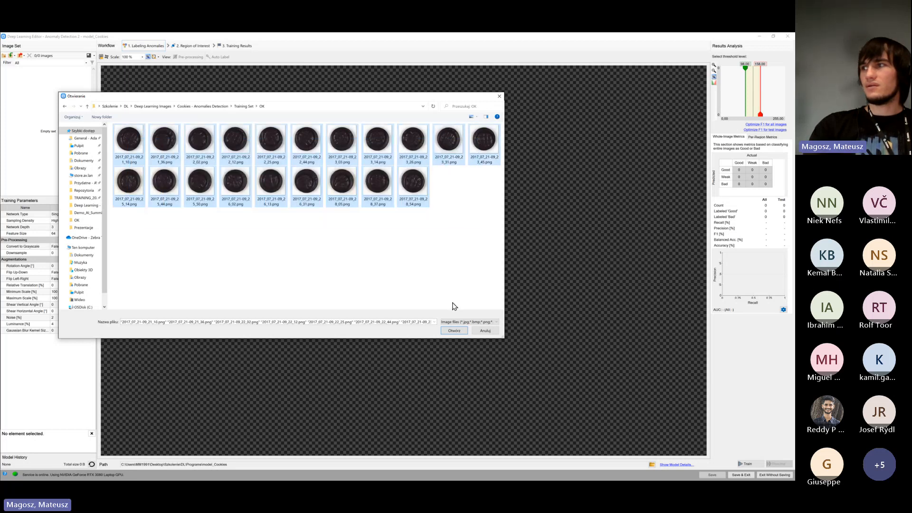
{"action": "left_click", "coordinate": [452, 331]}
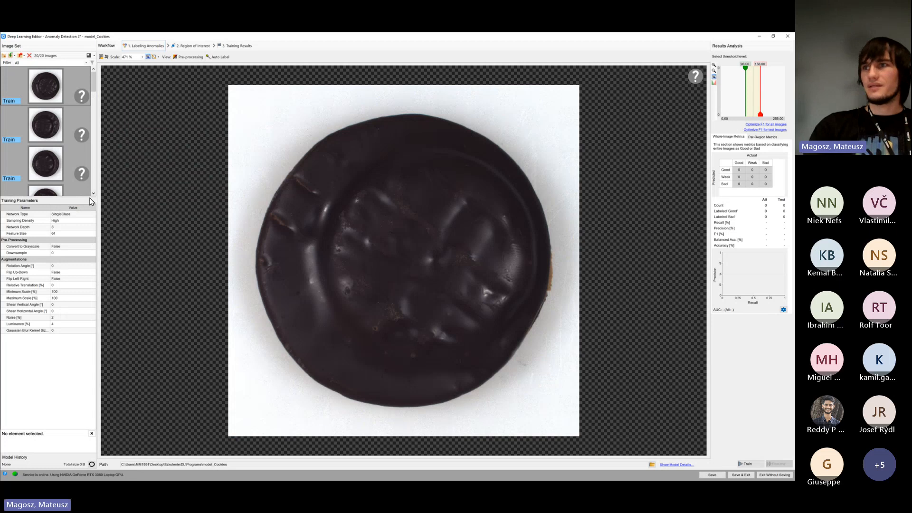
Enlarge the image list and label all the added OK cookie images as good
{"action": "left_click_drag", "start_coordinate": [89, 196], "coordinate": [73, 366]}
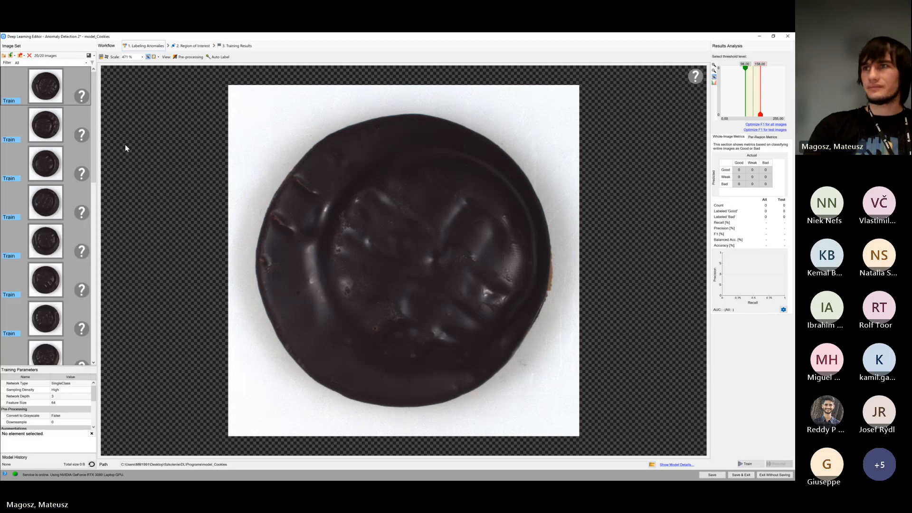
{"action": "left_click_drag", "start_coordinate": [94, 90], "coordinate": [106, 66]}
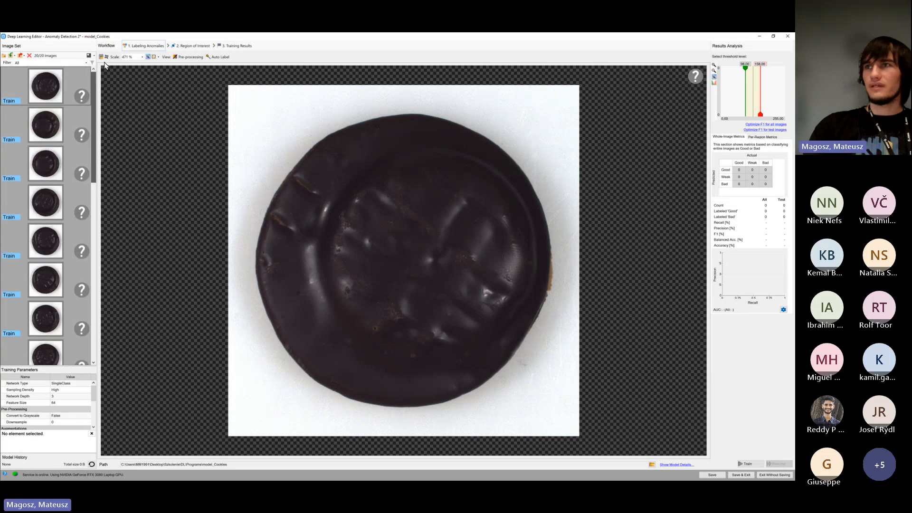
{"action": "left_click", "coordinate": [83, 98]}
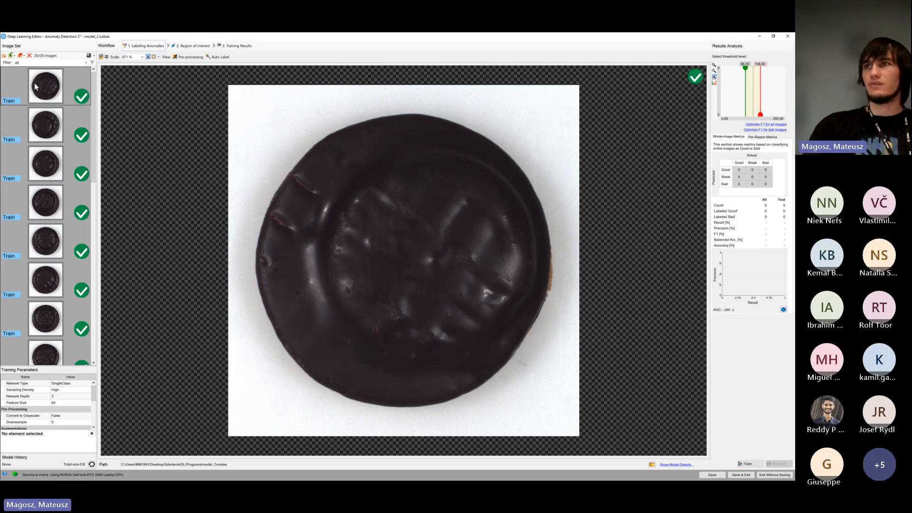
Add the four defective cookie images from the Training Set's NOK folder to the image set
{"action": "left_click", "coordinate": [10, 56]}
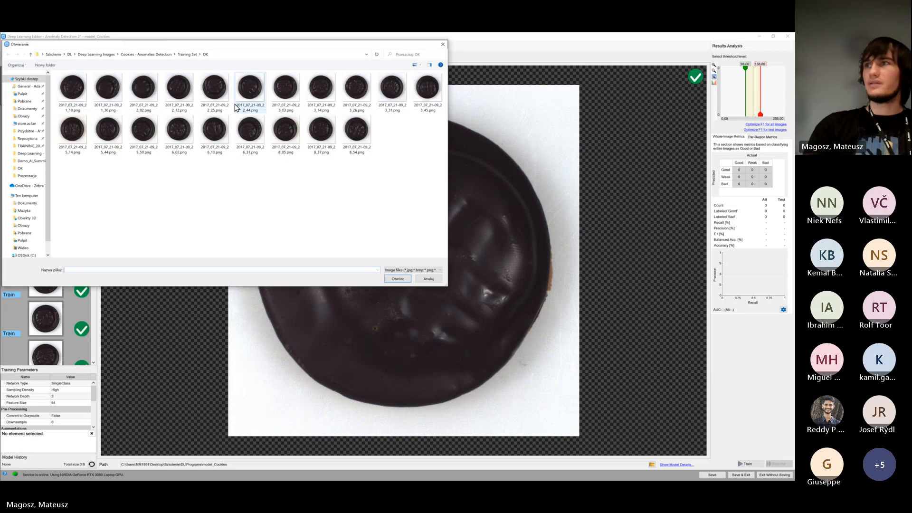
{"action": "left_click", "coordinate": [186, 54]}
{"action": "double_click", "coordinate": [128, 85]}
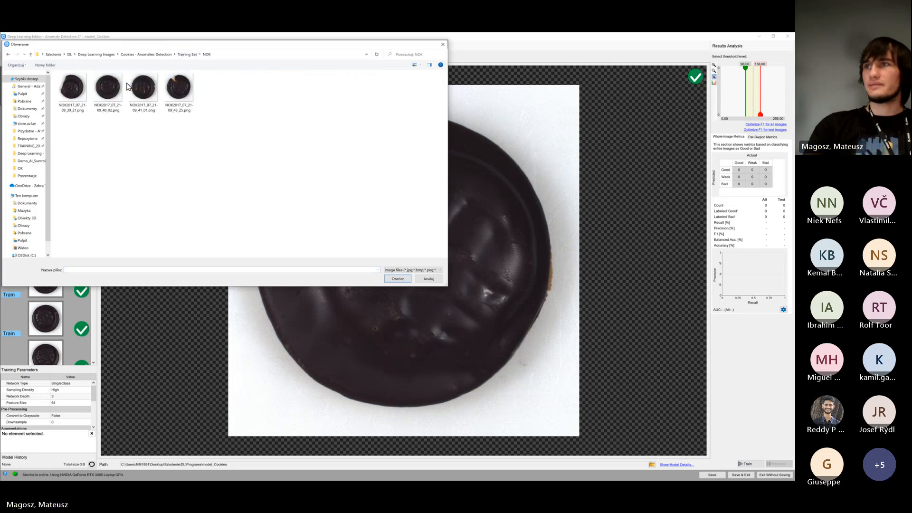
{"action": "left_click_drag", "start_coordinate": [73, 132], "coordinate": [181, 101]}
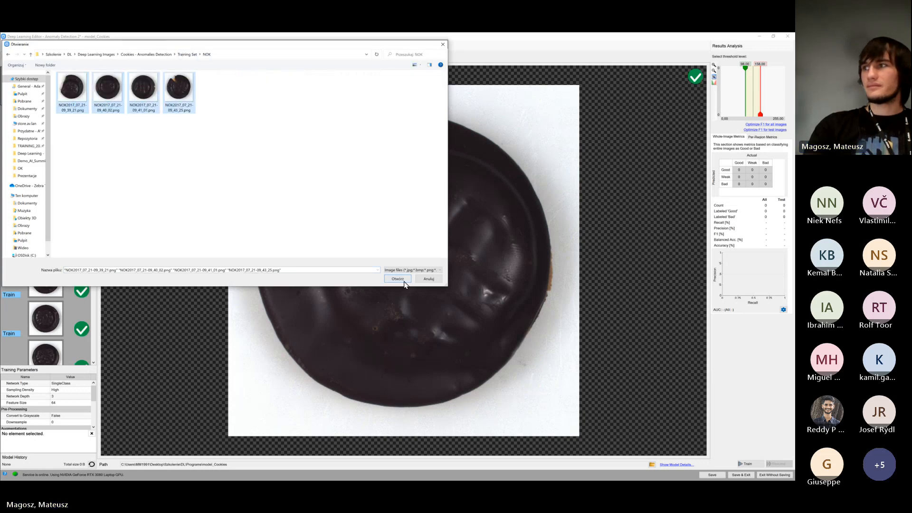
{"action": "left_click", "coordinate": [398, 279]}
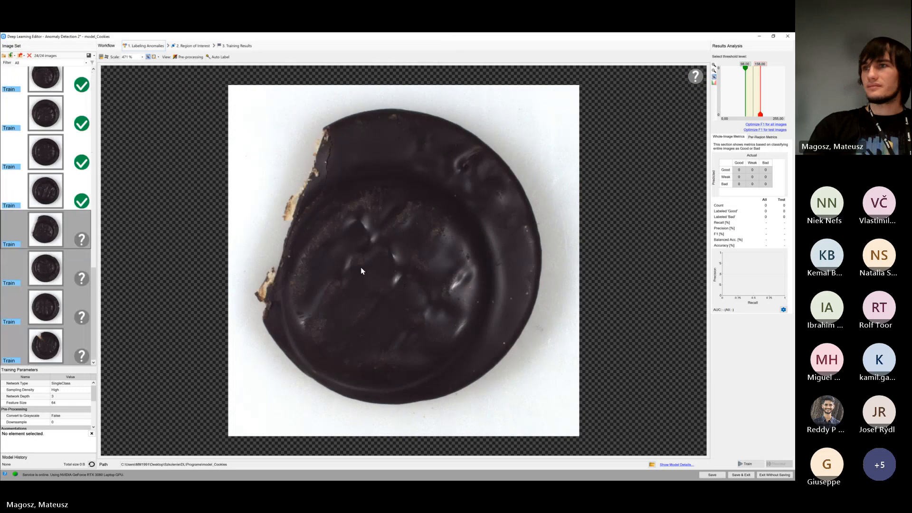
Label the four NOK cookie images as bad and assign them to the Test set
{"action": "left_click", "coordinate": [82, 240]}
{"action": "left_click", "coordinate": [82, 240]}
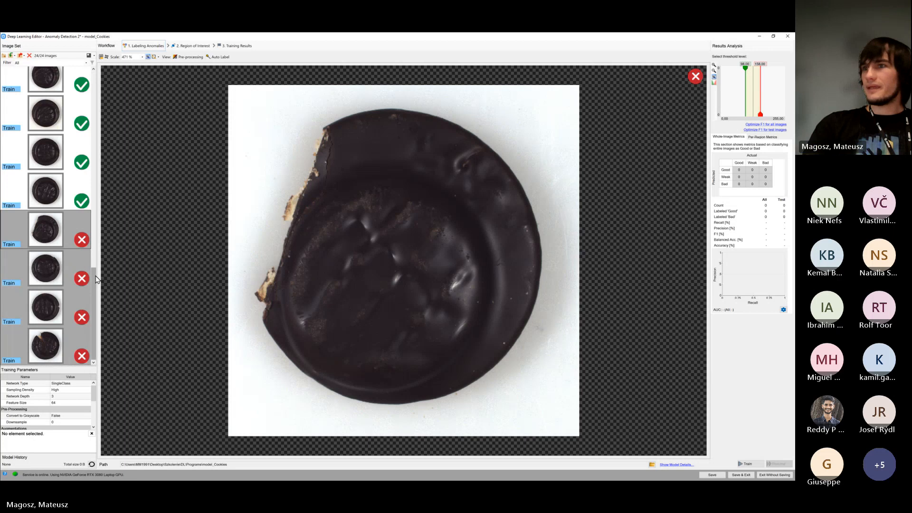
{"action": "mouse_move", "coordinate": [96, 280]}
{"action": "left_mouse_down"}
{"action": "mouse_move", "coordinate": [94, 250]}
{"action": "mouse_move", "coordinate": [100, 284]}
{"action": "left_mouse_up"}
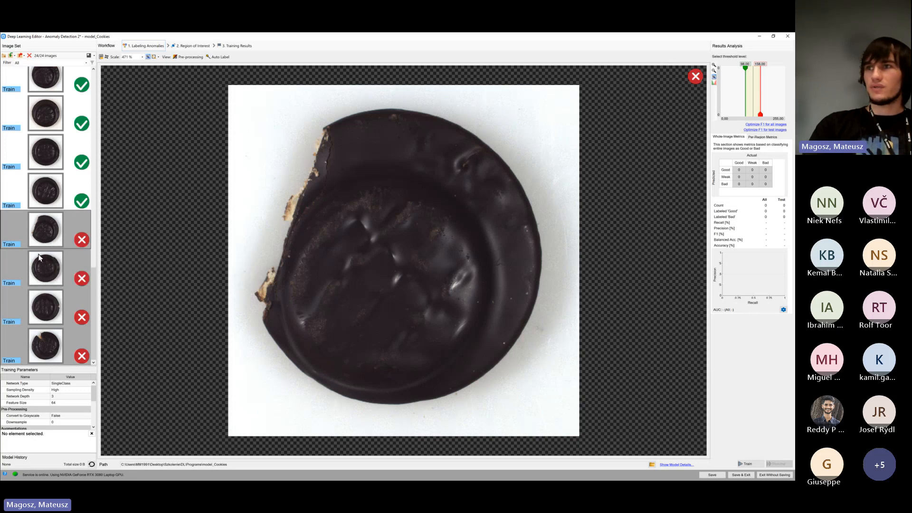
{"action": "left_click", "coordinate": [15, 245]}
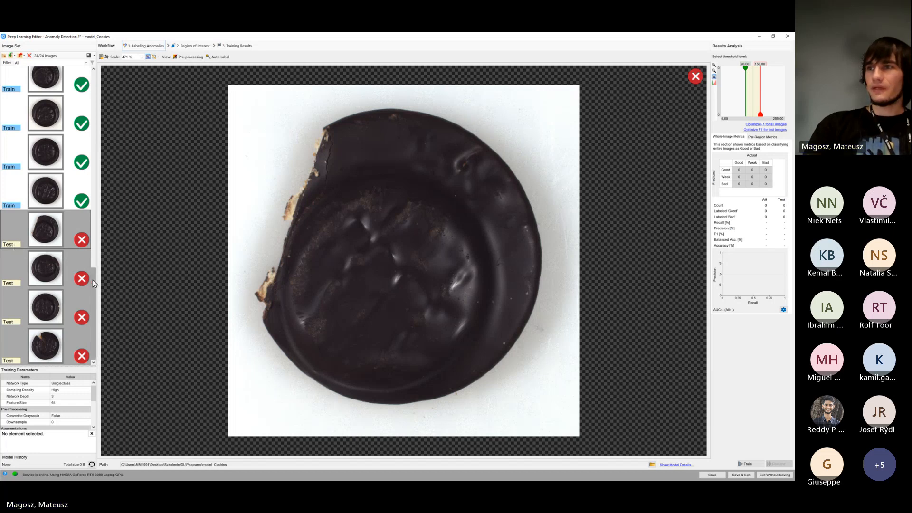
{"action": "mouse_move", "coordinate": [94, 284]}
{"action": "left_mouse_down"}
{"action": "mouse_move", "coordinate": [98, 134]}
{"action": "mouse_move", "coordinate": [106, 285]}
{"action": "left_mouse_up"}
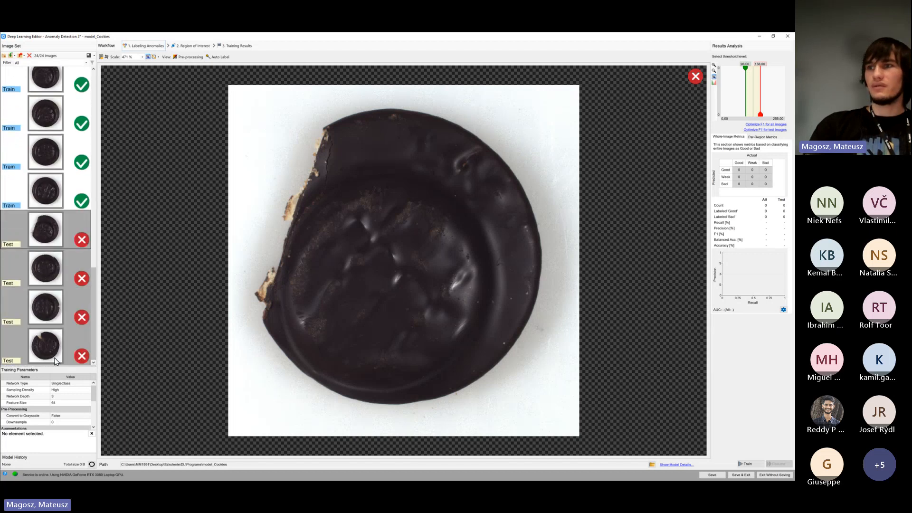
Expand the Training Parameters list and examine the Network Type options, keeping SingleClass
{"action": "left_click_drag", "start_coordinate": [53, 366], "coordinate": [53, 280]}
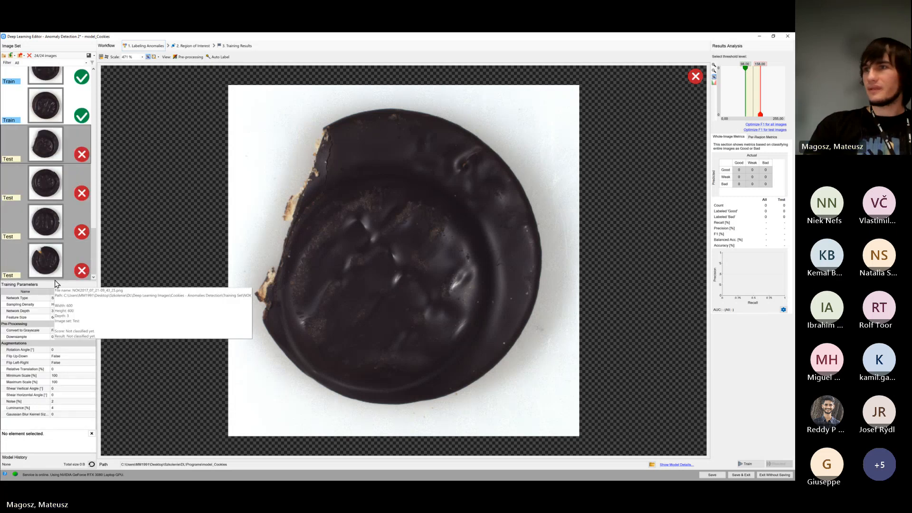
{"action": "left_click", "coordinate": [71, 299]}
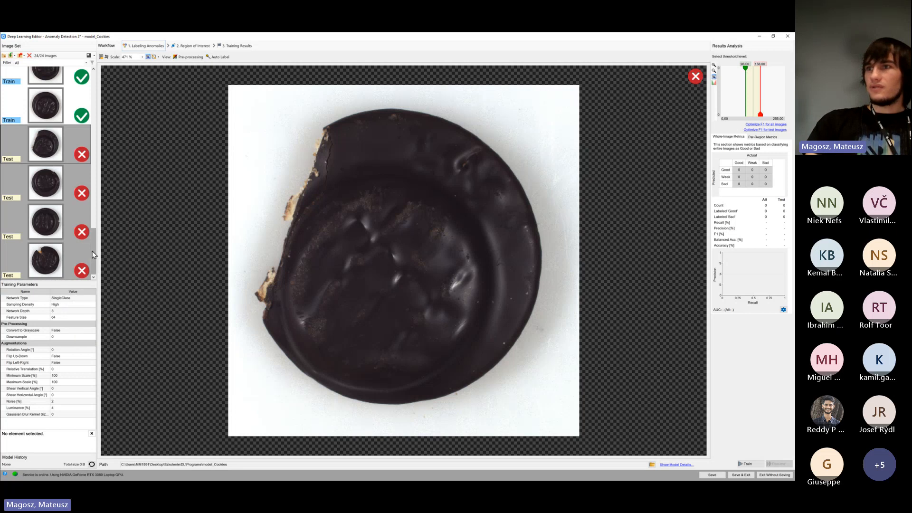
{"action": "mouse_move", "coordinate": [94, 254]}
{"action": "left_mouse_down"}
{"action": "mouse_move", "coordinate": [96, 87]}
{"action": "mouse_move", "coordinate": [97, 259]}
{"action": "left_mouse_up"}
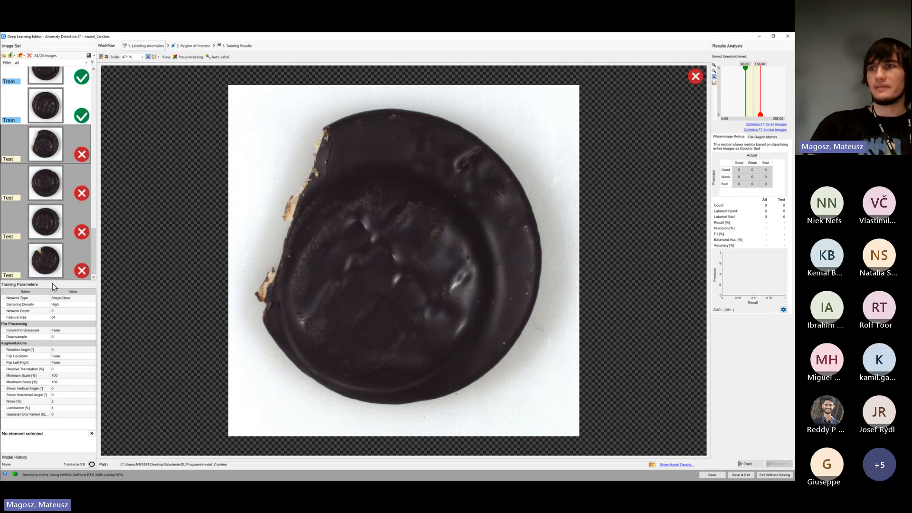
{"action": "left_click_drag", "start_coordinate": [52, 281], "coordinate": [53, 204]}
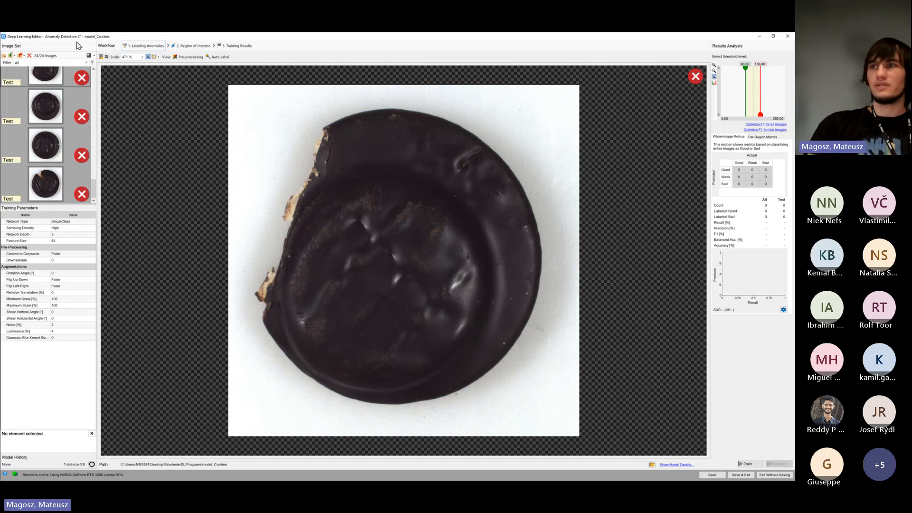
{"action": "left_click", "coordinate": [88, 222]}
{"action": "left_click", "coordinate": [90, 222]}
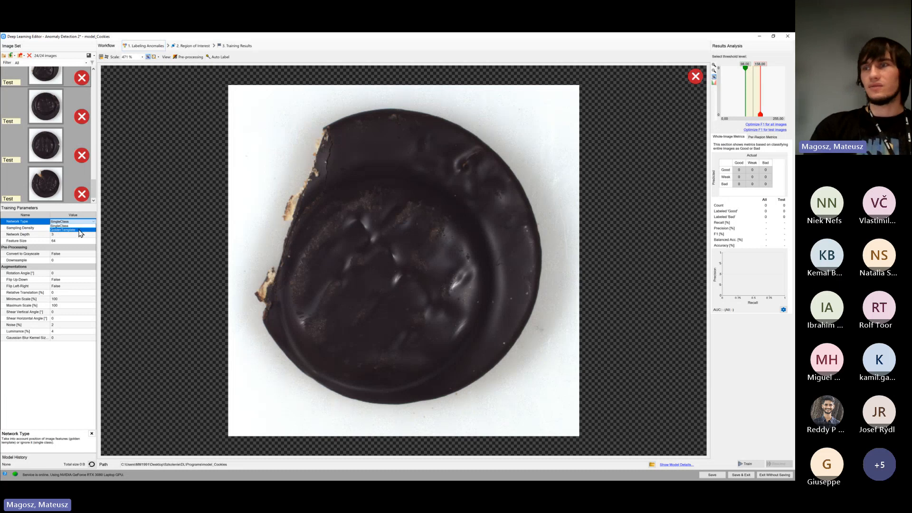
{"action": "left_click", "coordinate": [81, 226]}
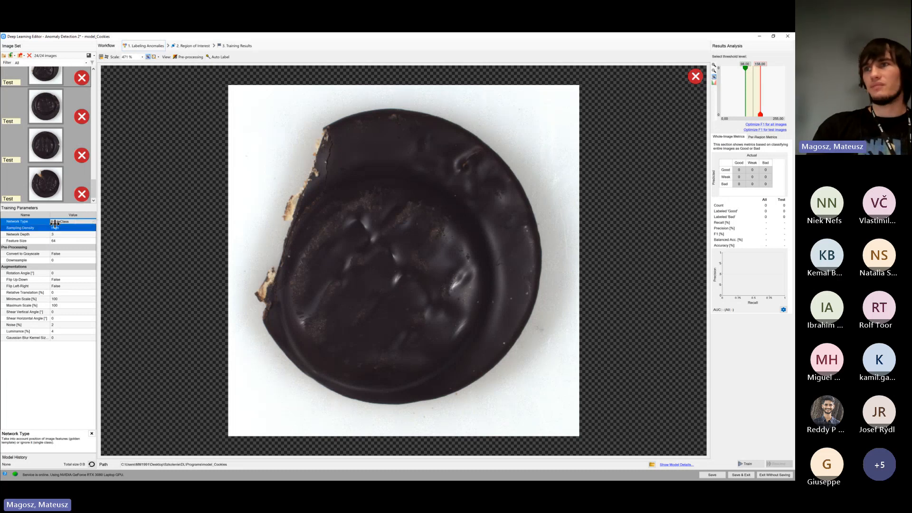
Try the GoldenTemplate network type to view its parameters, and switch back to SingleClass
{"action": "left_click", "coordinate": [76, 221]}
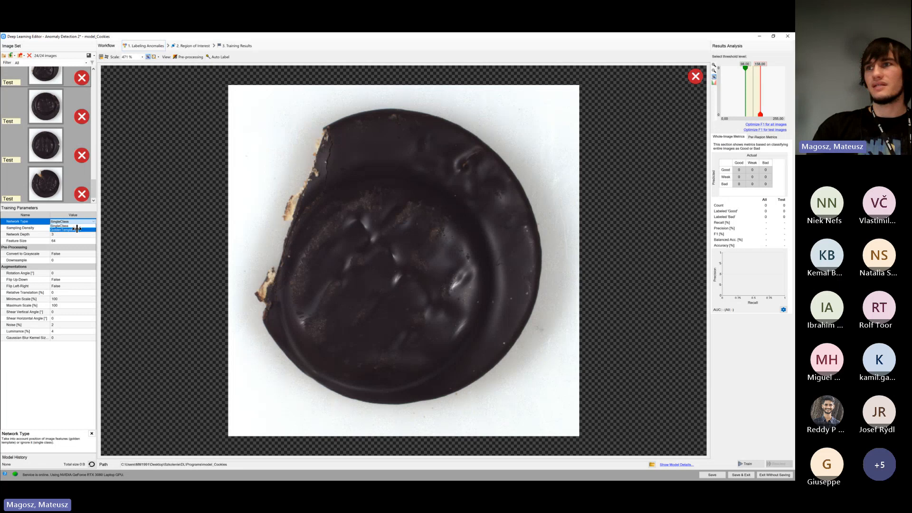
{"action": "left_click", "coordinate": [71, 230]}
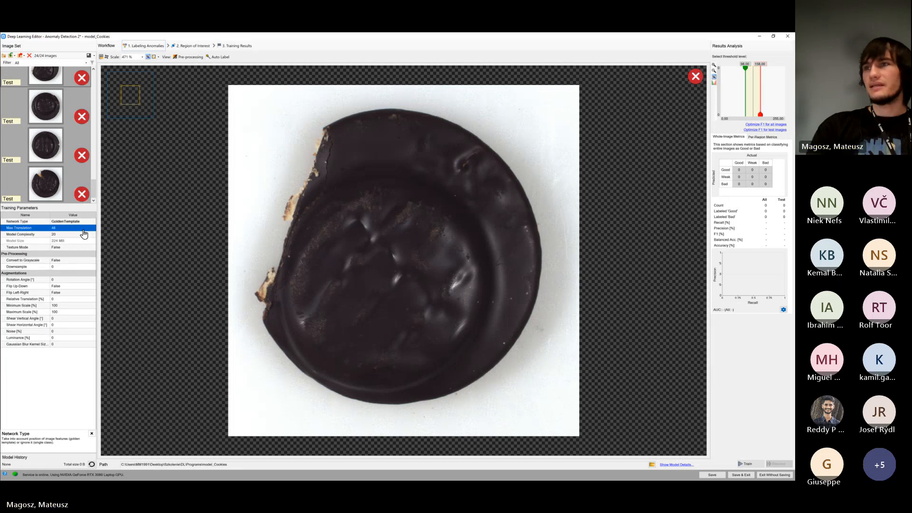
{"action": "left_click", "coordinate": [54, 229]}
{"action": "left_click", "coordinate": [74, 221]}
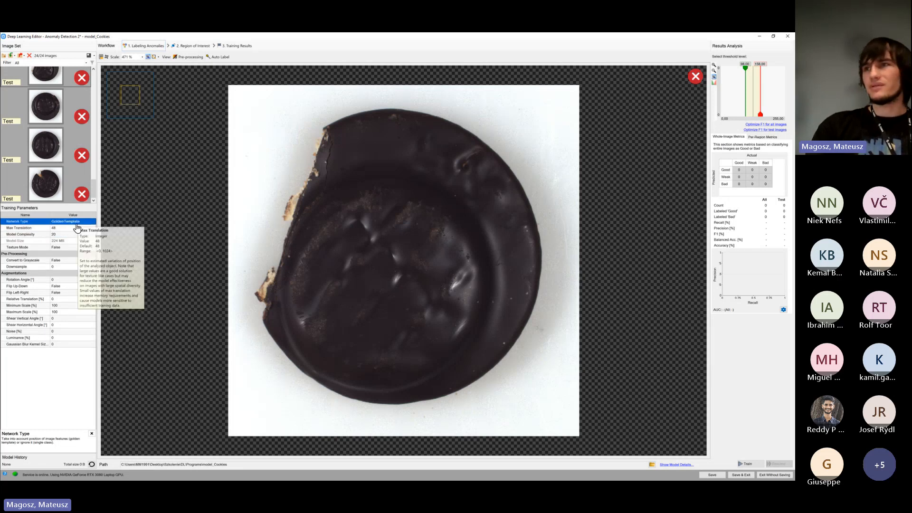
{"action": "left_click", "coordinate": [76, 228]}
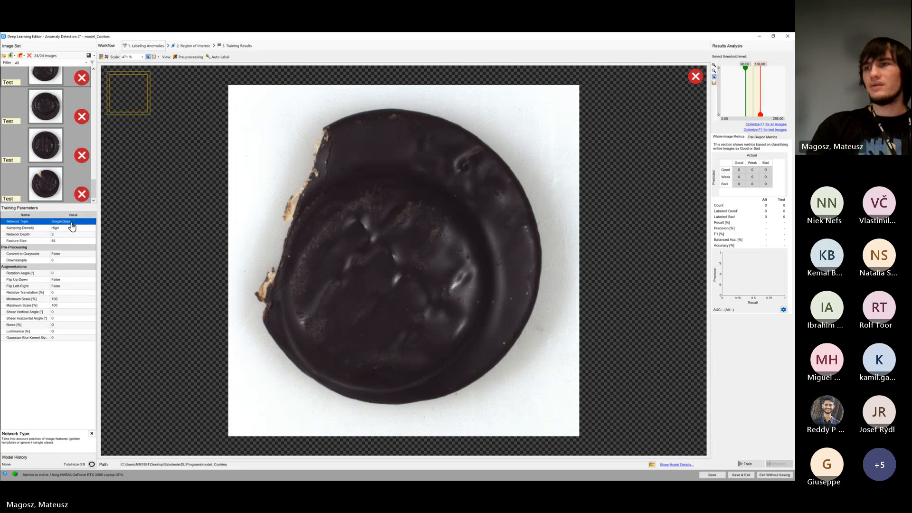
Try the Low sampling density, and switch it back to High
{"action": "left_click", "coordinate": [80, 241]}
{"action": "left_click", "coordinate": [79, 235]}
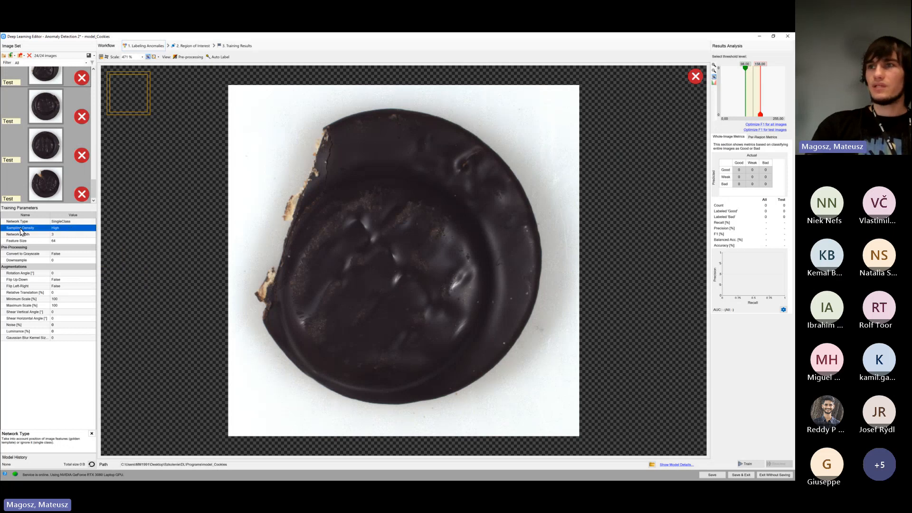
{"action": "mouse_move", "coordinate": [65, 229]}
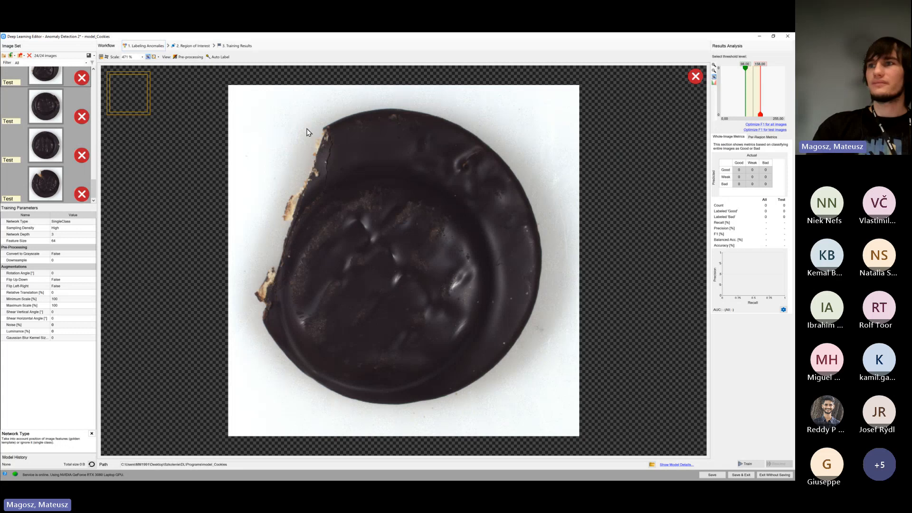
{"action": "left_click", "coordinate": [73, 228]}
{"action": "left_click", "coordinate": [73, 228]}
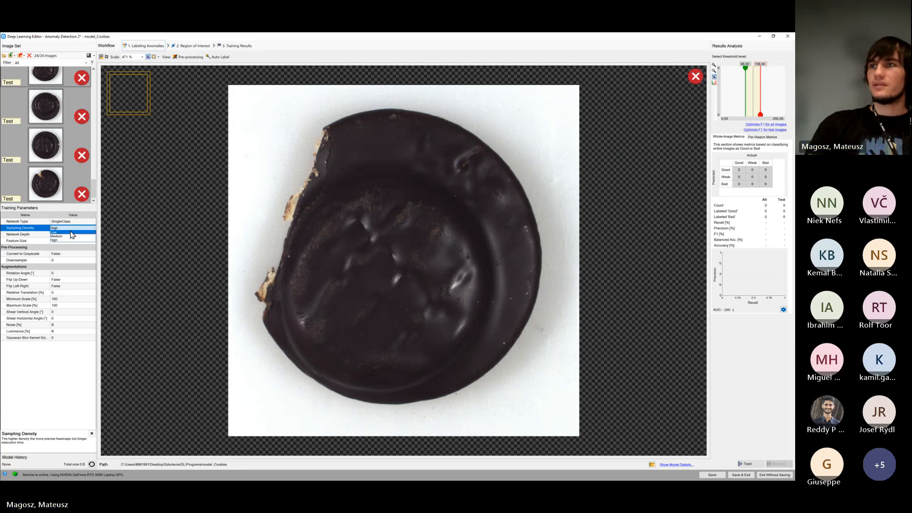
{"action": "left_click", "coordinate": [70, 233]}
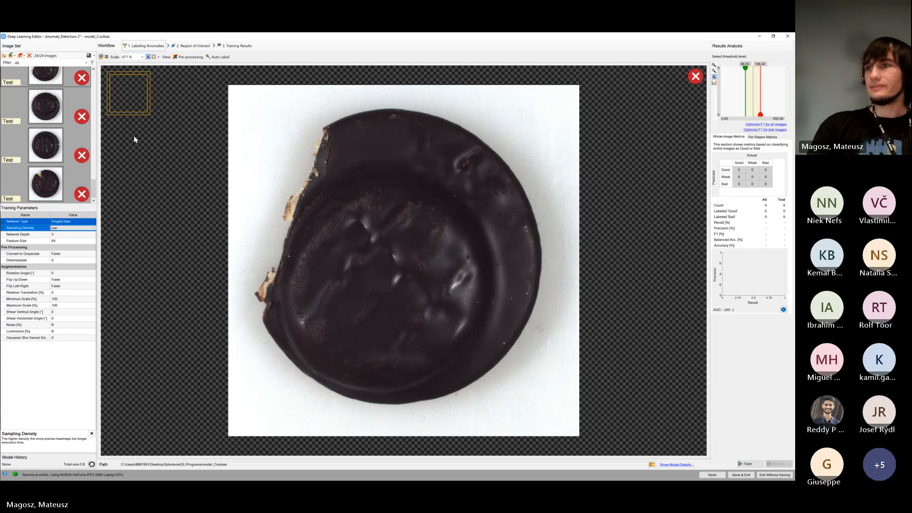
{"action": "left_click", "coordinate": [86, 229]}
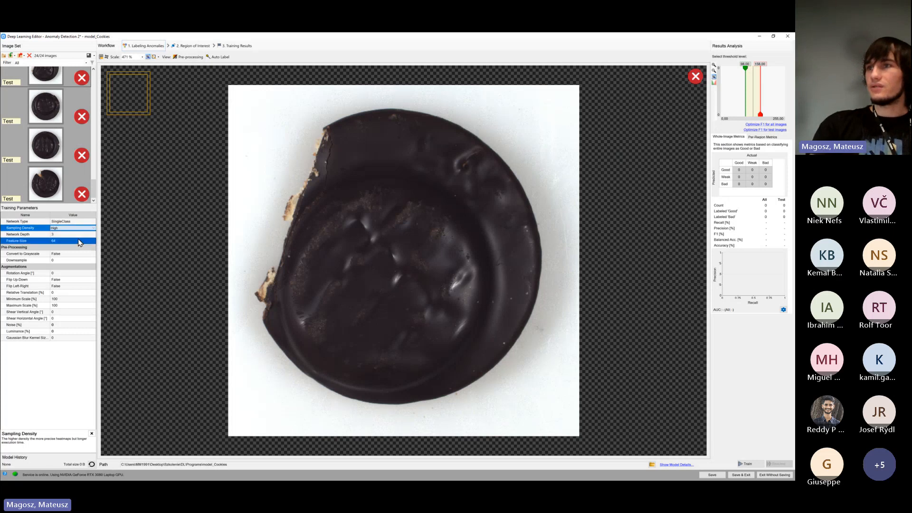
{"action": "left_click", "coordinate": [54, 240]}
{"action": "mouse_move", "coordinate": [78, 235]}
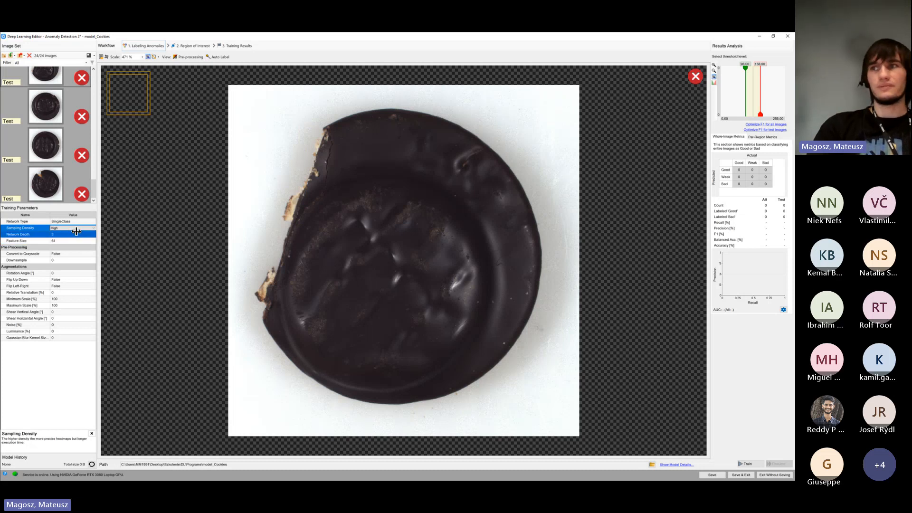
{"action": "mouse_move", "coordinate": [77, 232]}
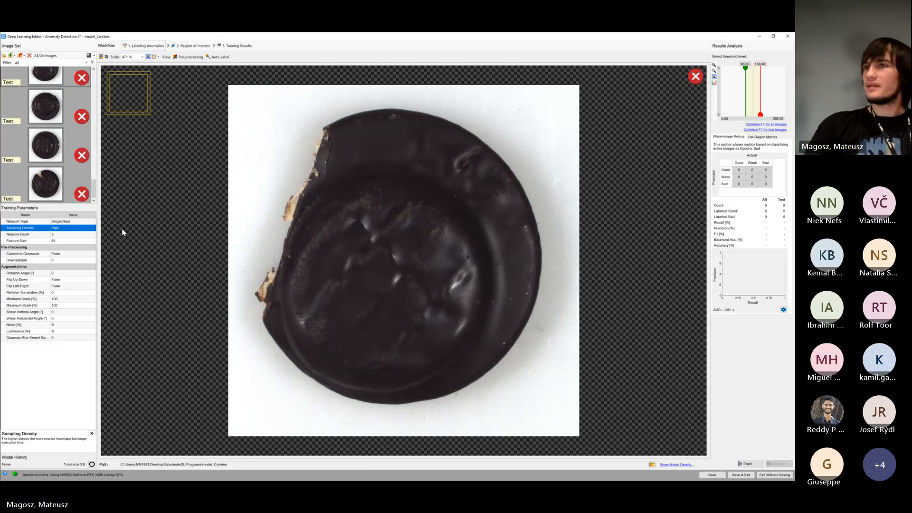
Enlarge the Feature Size to 292, trying a few larger and smaller inspection windows over the cookie
{"action": "left_click", "coordinate": [74, 241]}
{"action": "mouse_move", "coordinate": [89, 241]}
{"action": "left_mouse_down"}
{"action": "mouse_move", "coordinate": [98, 240]}
{"action": "mouse_move", "coordinate": [86, 241]}
{"action": "left_mouse_up"}
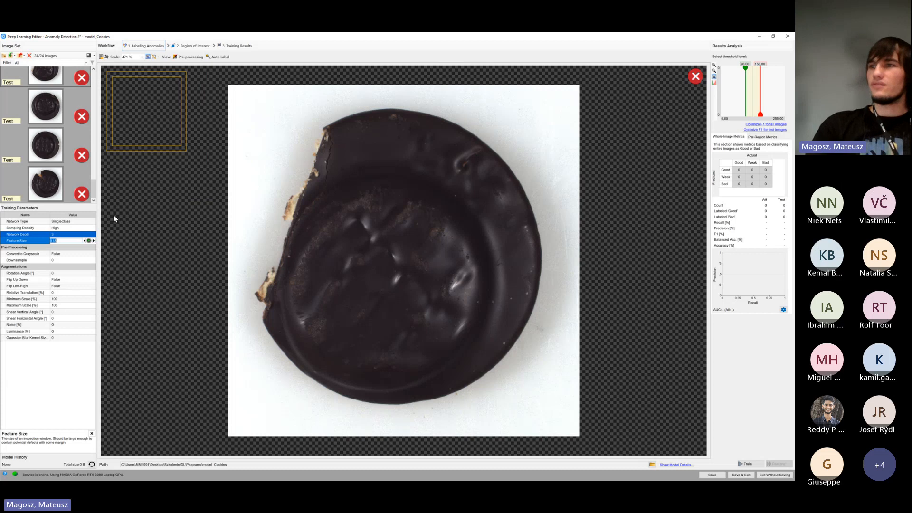
{"action": "left_click_drag", "start_coordinate": [88, 241], "coordinate": [289, 242]}
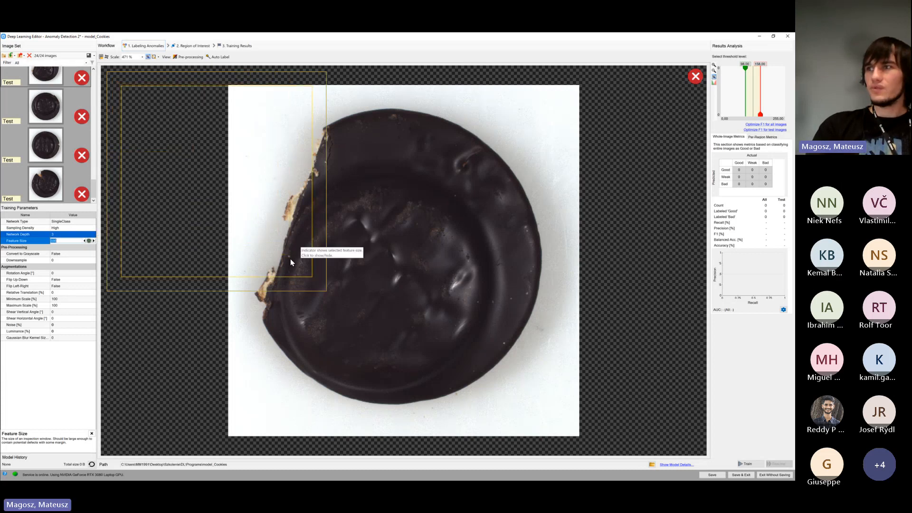
{"action": "left_click_drag", "start_coordinate": [89, 241], "coordinate": [62, 242]}
Switch Downsample between 0 and 1 to compare the feature size indicator on the cookie, ending at 0
{"action": "left_click", "coordinate": [84, 259]}
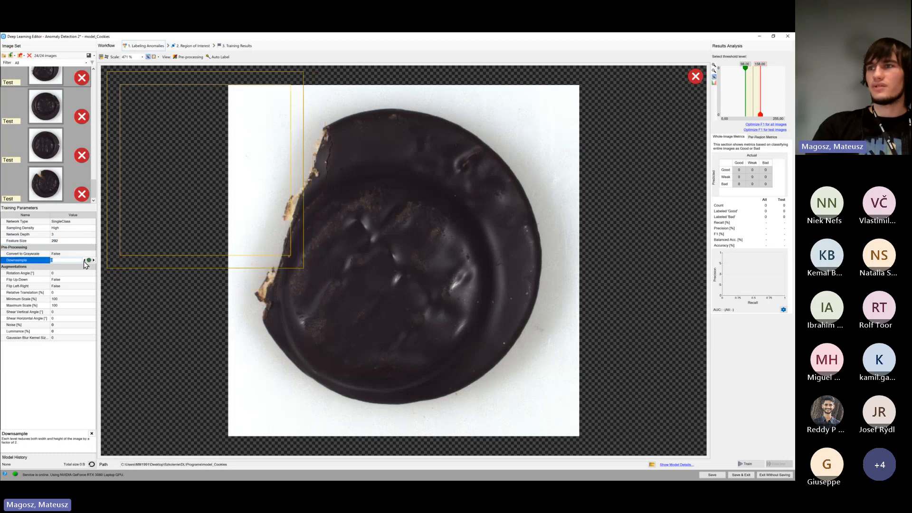
{"action": "left_click", "coordinate": [94, 260]}
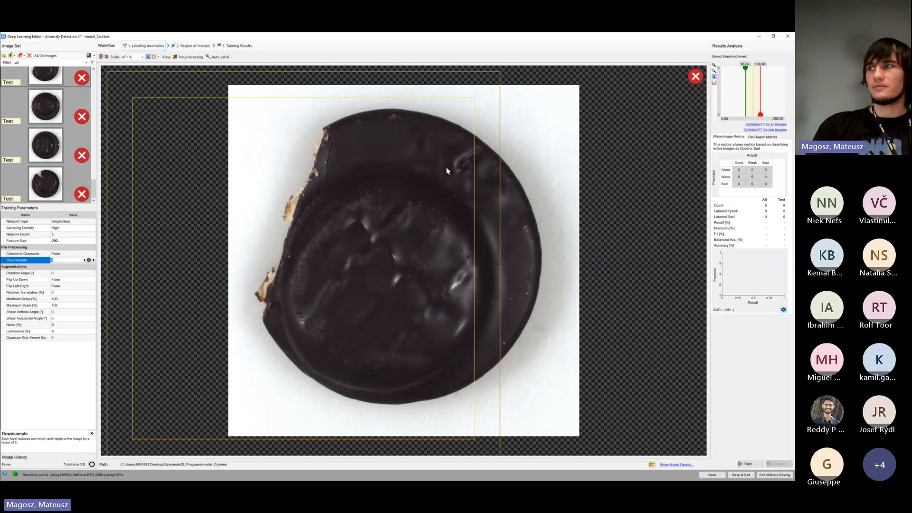
{"action": "scroll", "coordinate": [447, 167], "scroll_direction": "down", "scroll_amount": 1}
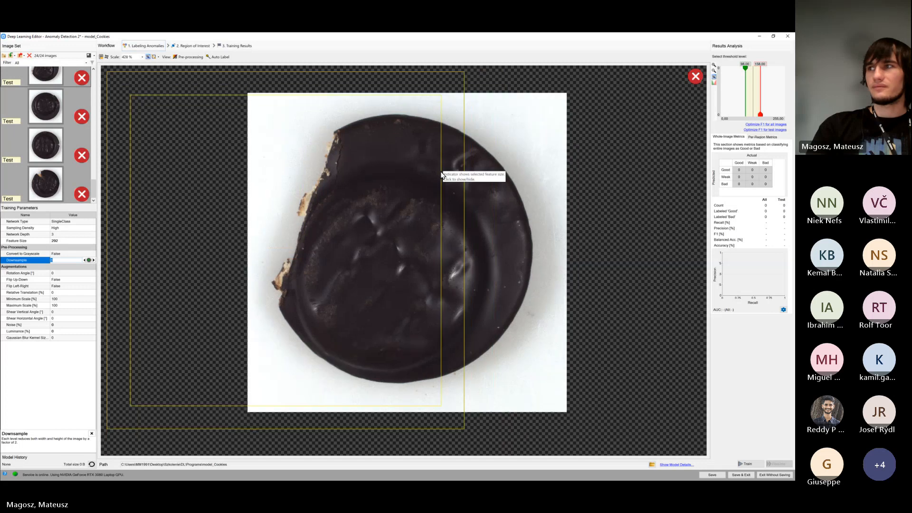
{"action": "left_click", "coordinate": [84, 261]}
{"action": "left_click", "coordinate": [94, 260]}
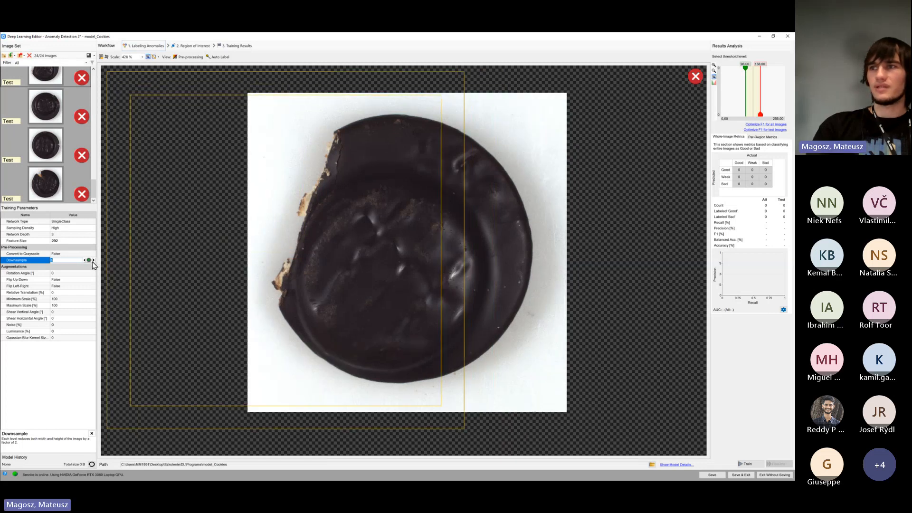
{"action": "left_click", "coordinate": [84, 260]}
{"action": "left_click", "coordinate": [94, 261]}
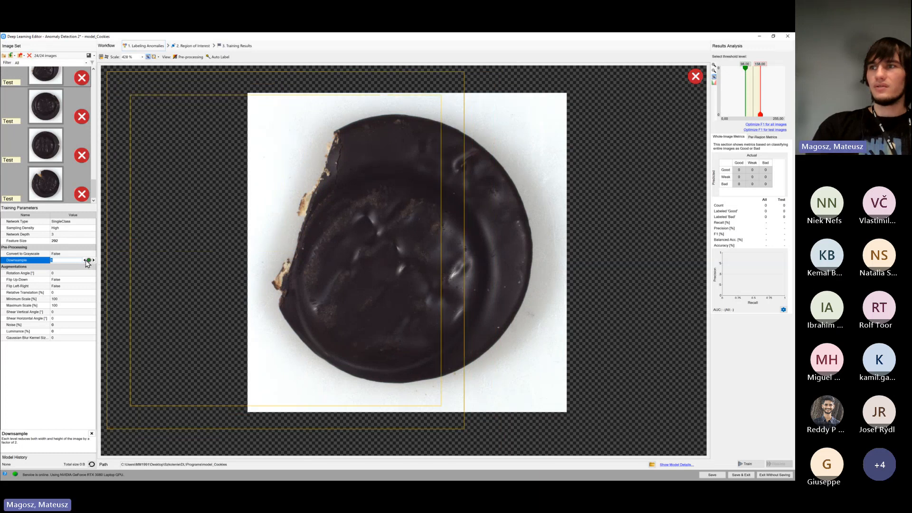
{"action": "left_click", "coordinate": [85, 260]}
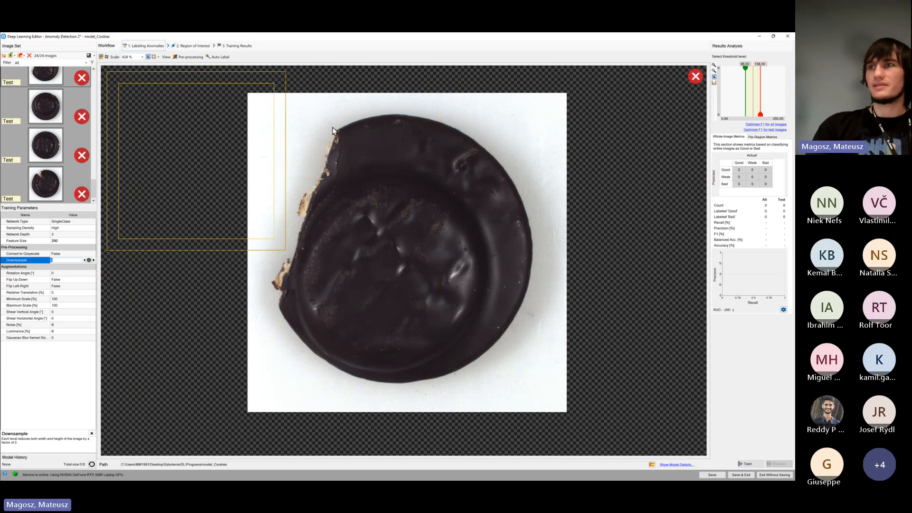
Set the Feature Size to 90 and Downsample to 1
{"action": "left_click", "coordinate": [84, 243]}
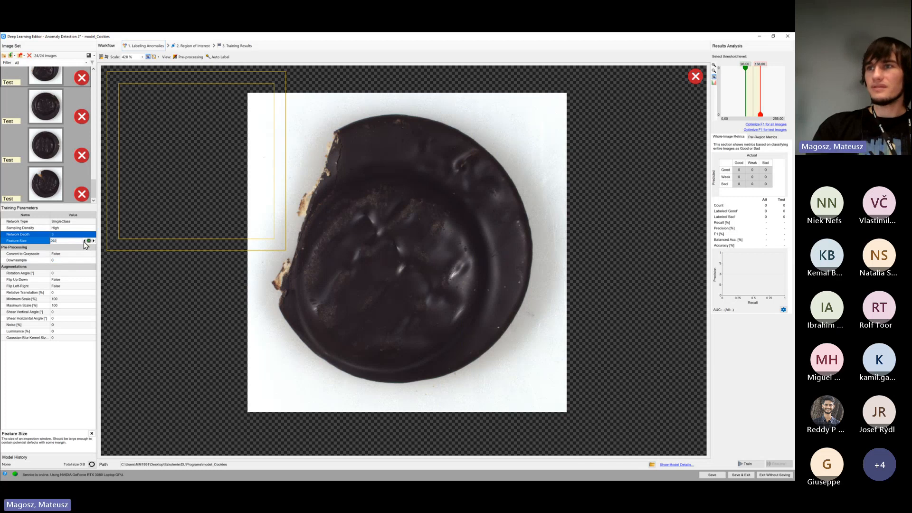
{"action": "left_click_drag", "start_coordinate": [84, 241], "coordinate": [90, 240]}
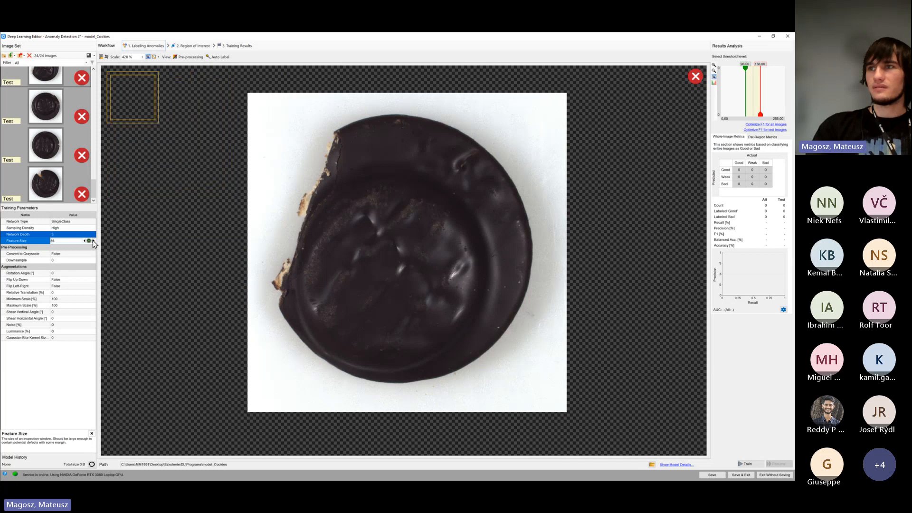
{"action": "left_click", "coordinate": [72, 260]}
{"action": "left_click", "coordinate": [93, 261]}
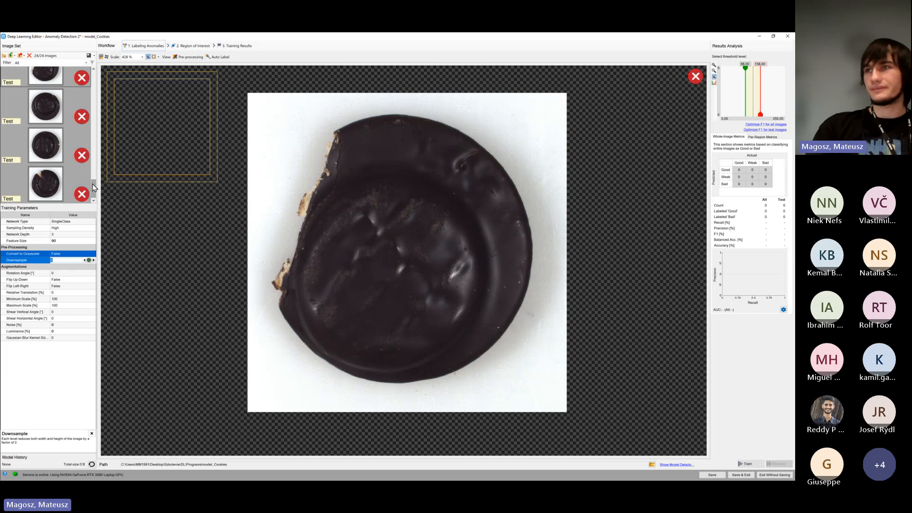
{"action": "left_click", "coordinate": [74, 260]}
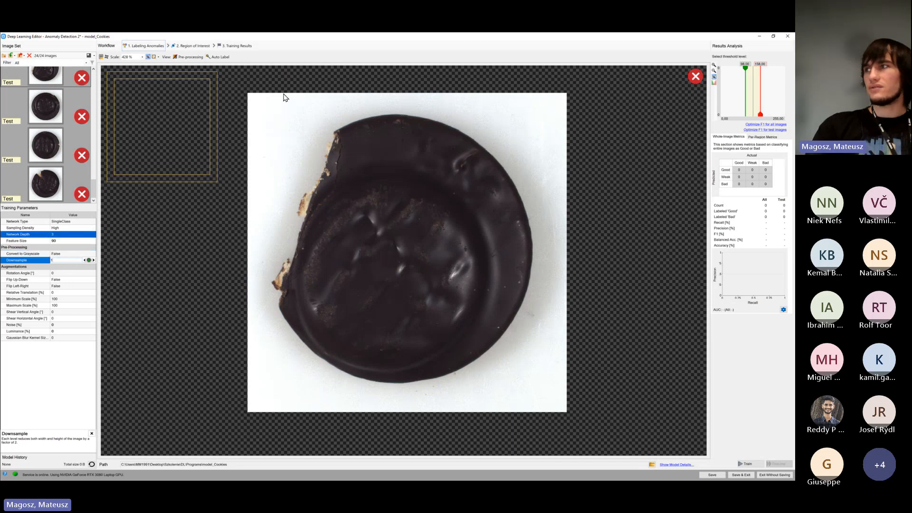
Turn on the pre-processing preview, try converting the image to grayscale, and set Convert to Grayscale back to False
{"action": "left_click", "coordinate": [197, 57]}
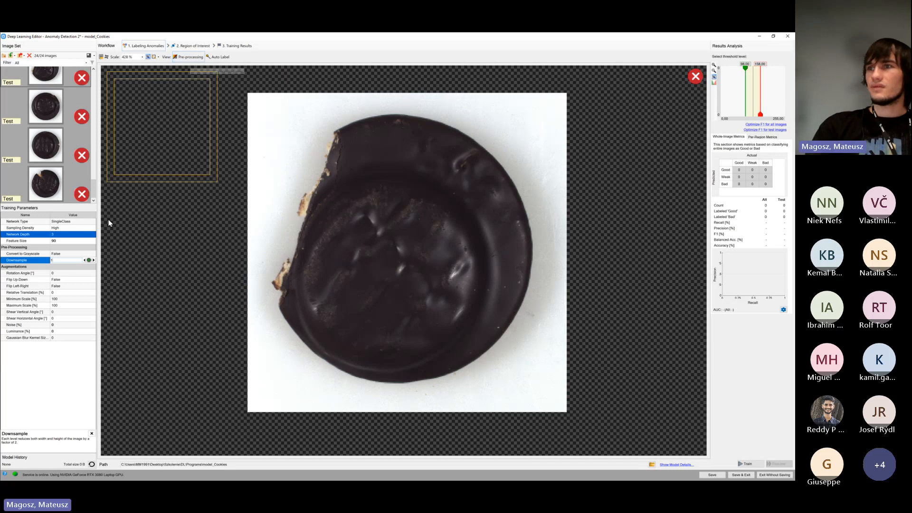
{"action": "left_click", "coordinate": [74, 253]}
{"action": "left_click", "coordinate": [74, 253]}
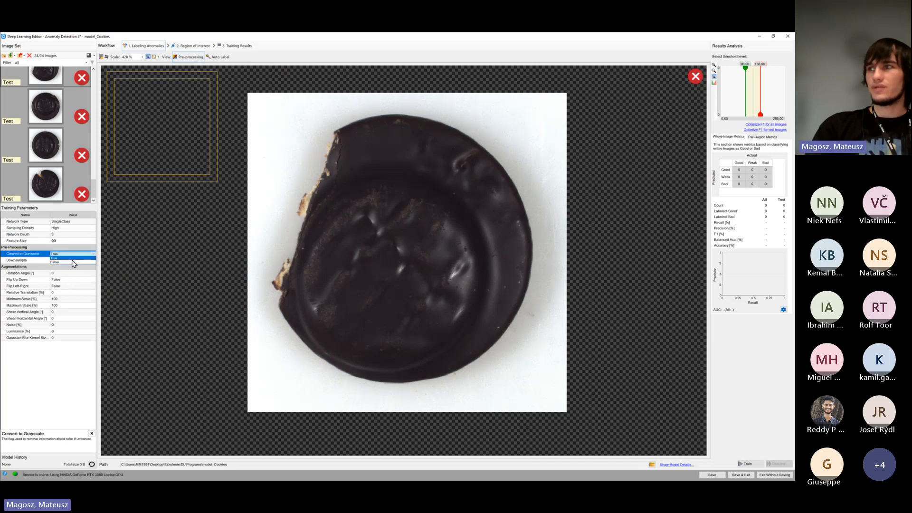
{"action": "left_click", "coordinate": [73, 259]}
{"action": "left_click", "coordinate": [81, 254]}
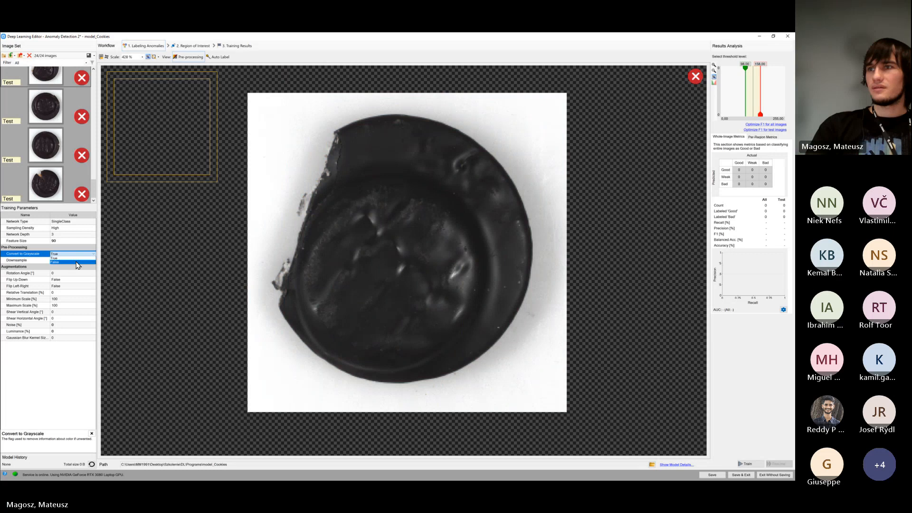
{"action": "left_click", "coordinate": [77, 264]}
Step Downsample up to its highest level to preview the pixelated cookie, and bring it back to 1
{"action": "left_click", "coordinate": [73, 260]}
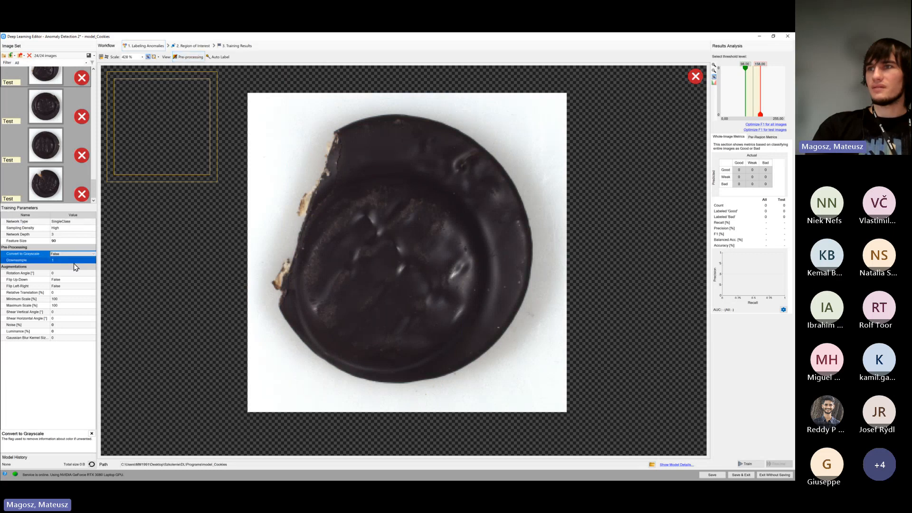
{"action": "left_click", "coordinate": [95, 260]}
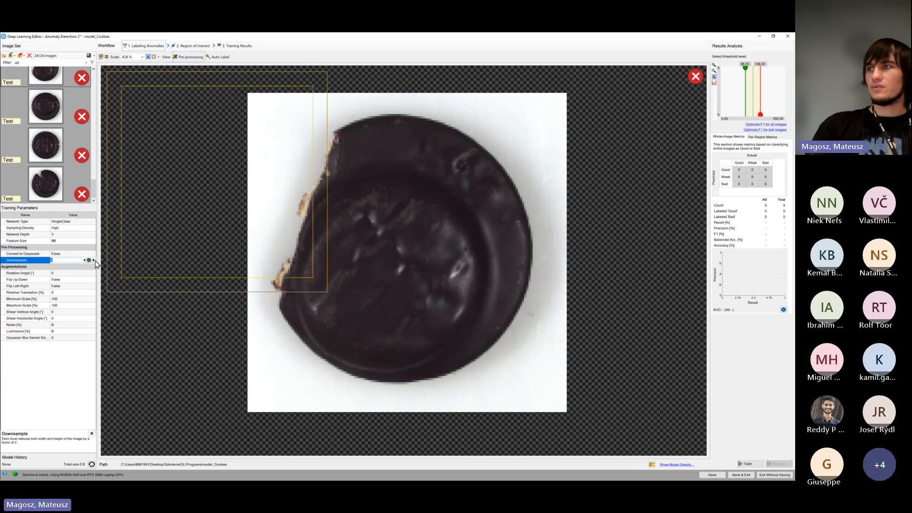
{"action": "left_click", "coordinate": [94, 259]}
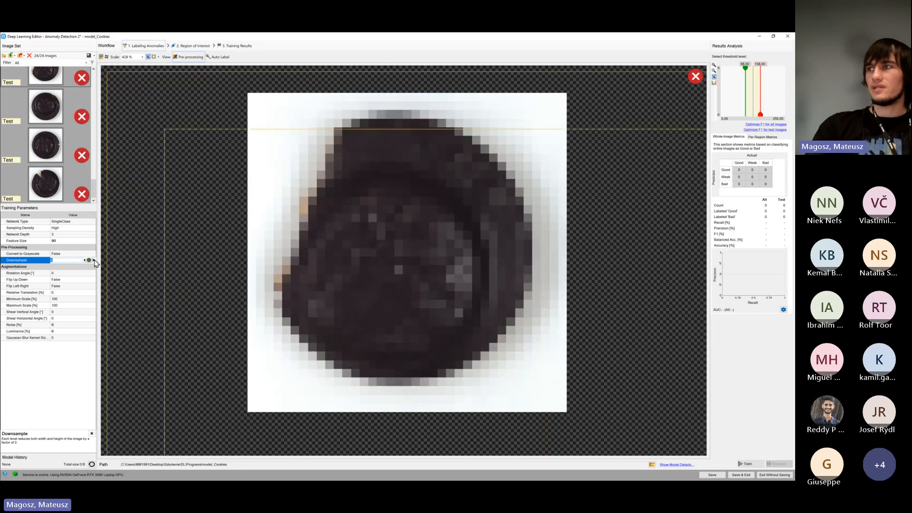
{"action": "left_click", "coordinate": [94, 260]}
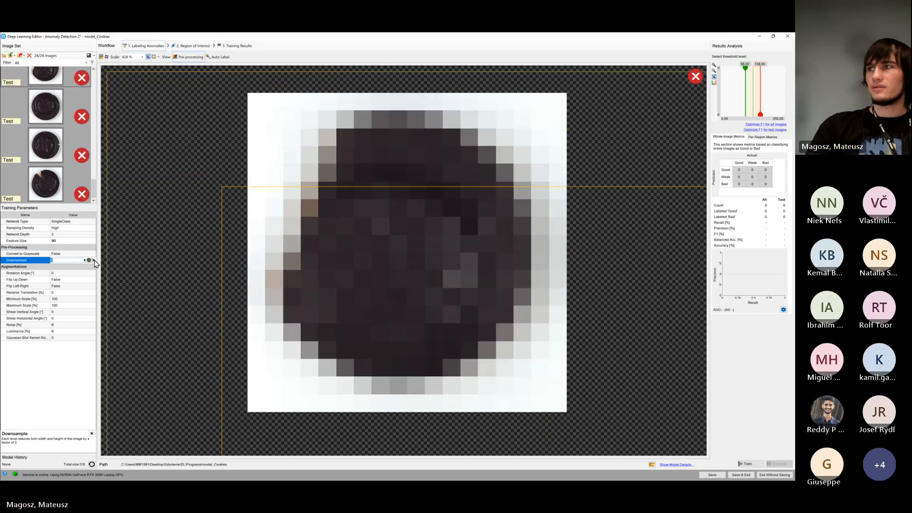
{"action": "left_click", "coordinate": [94, 260]}
{"action": "left_click", "coordinate": [94, 260]}
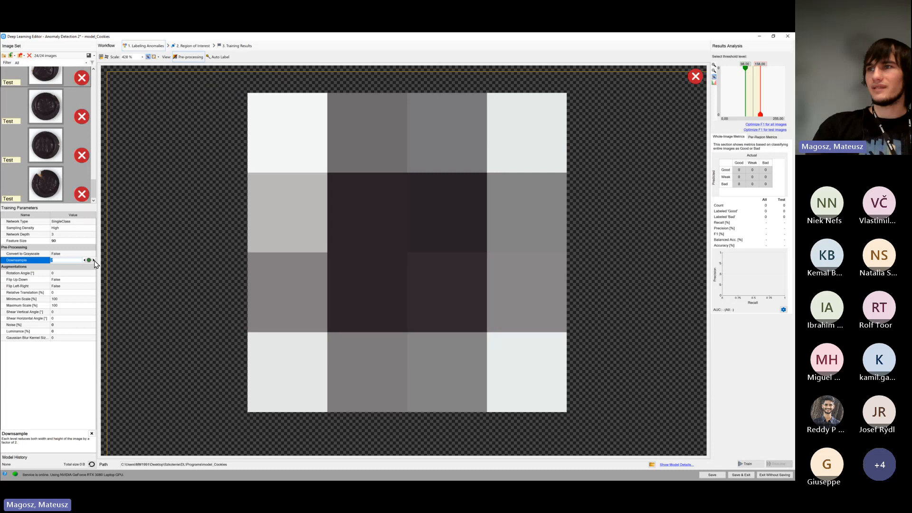
{"action": "left_click", "coordinate": [94, 260]}
{"action": "left_click", "coordinate": [85, 261]}
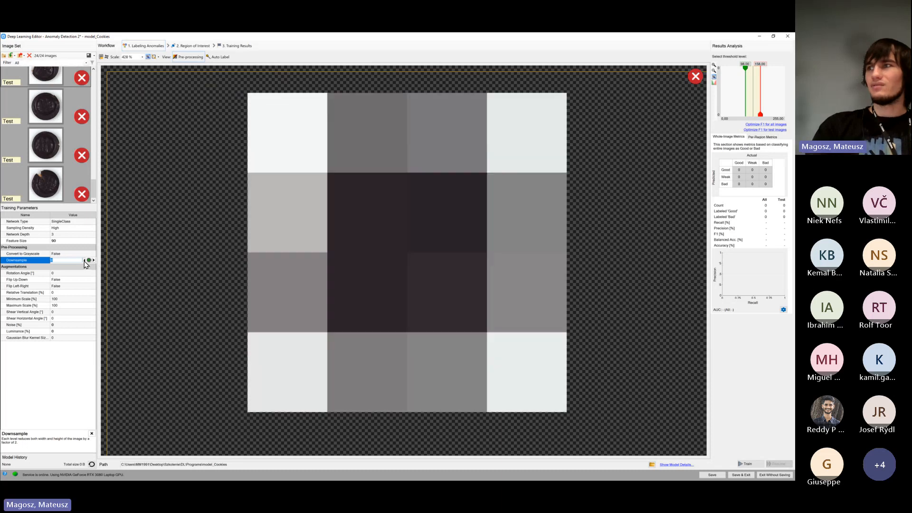
{"action": "left_click", "coordinate": [84, 260]}
{"action": "left_click", "coordinate": [84, 261]}
{"action": "left_click", "coordinate": [85, 260]}
{"action": "left_click", "coordinate": [84, 261]}
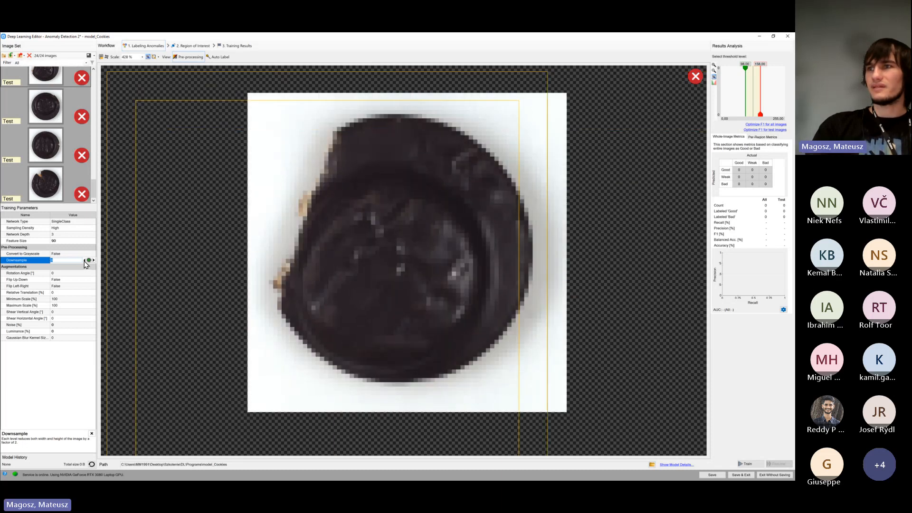
{"action": "left_click", "coordinate": [85, 260]}
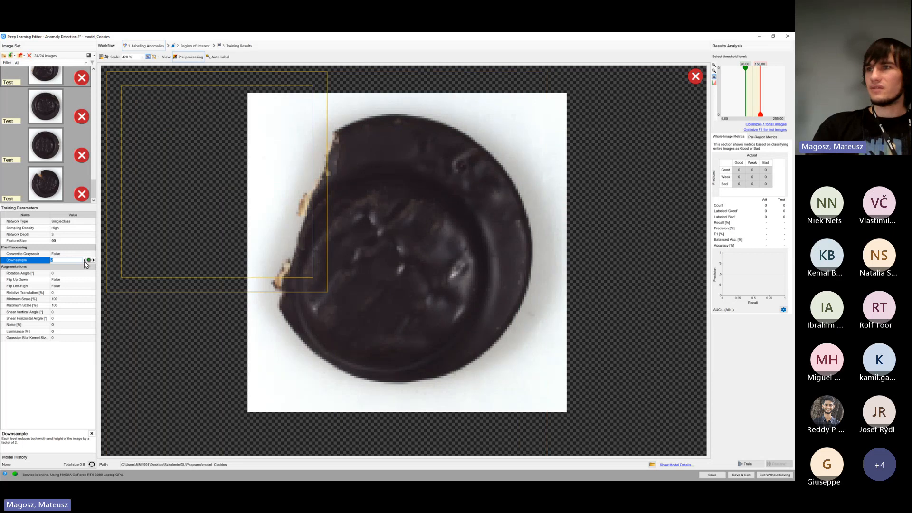
{"action": "left_click", "coordinate": [85, 261]}
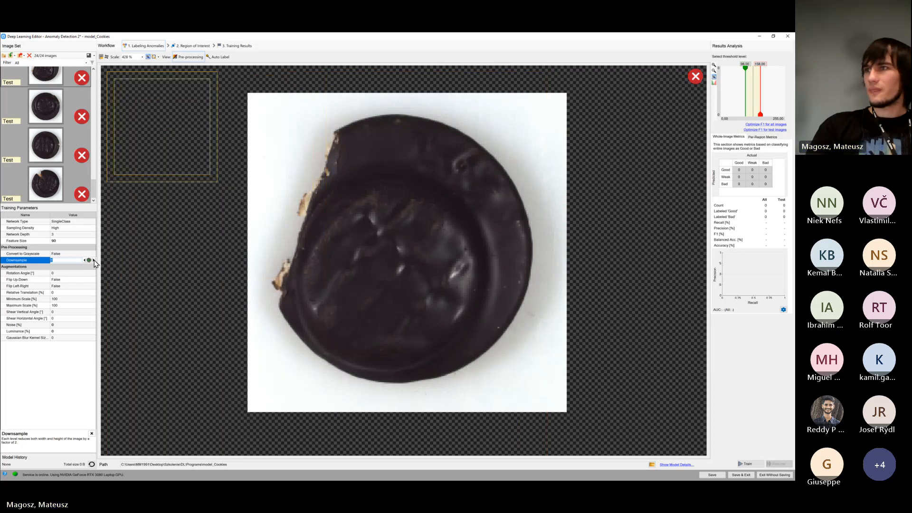
{"action": "left_click", "coordinate": [93, 260]}
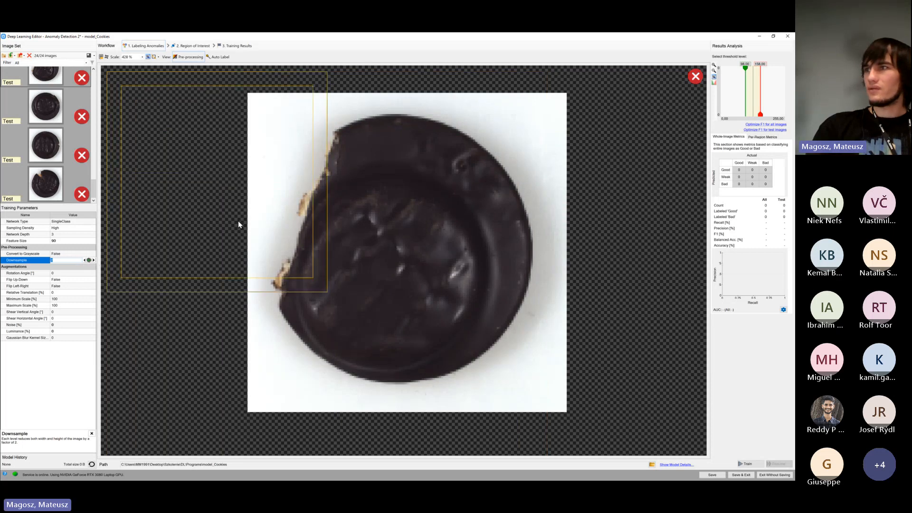
{"action": "left_click", "coordinate": [85, 260]}
Set Downsample to 2 and inspect the pre-processed previews of the defective cookie images
{"action": "left_click", "coordinate": [65, 151]}
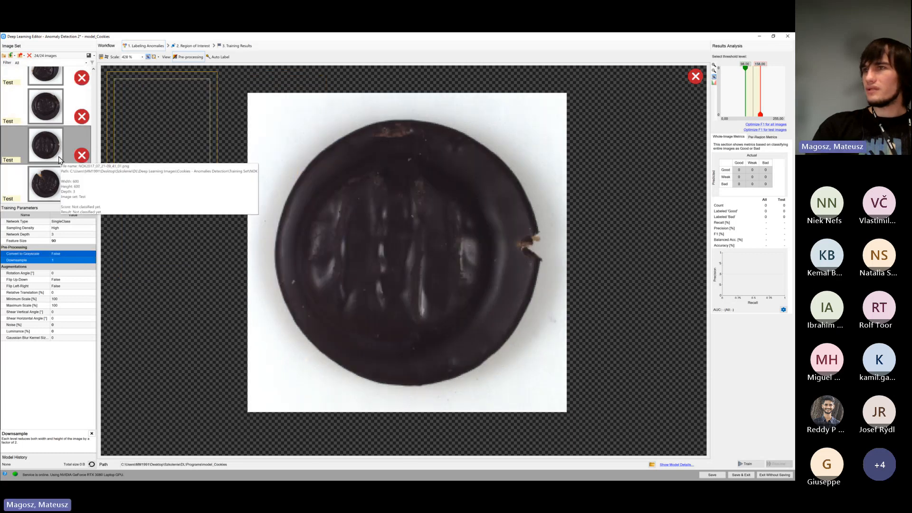
{"action": "left_click", "coordinate": [91, 259]}
{"action": "left_click", "coordinate": [41, 106]}
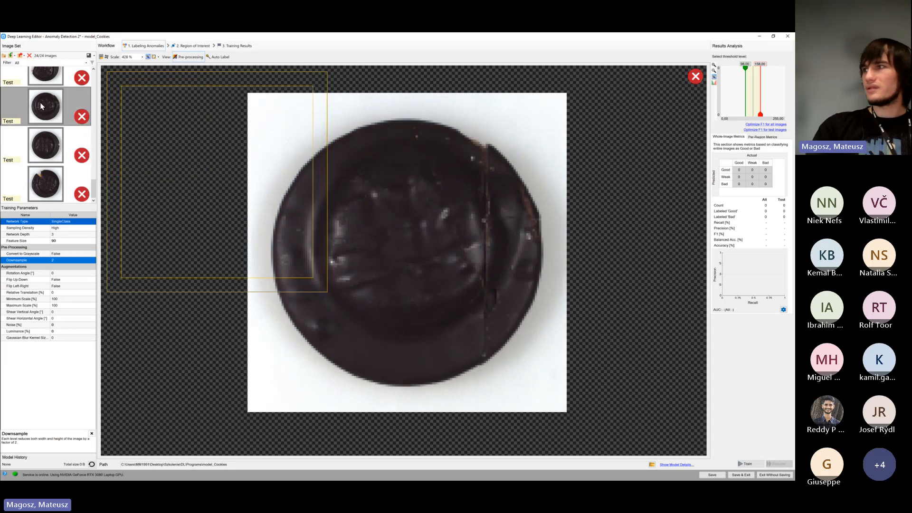
{"action": "scroll", "coordinate": [53, 102], "scroll_direction": "up", "scroll_amount": 1}
{"action": "left_click", "coordinate": [52, 101]}
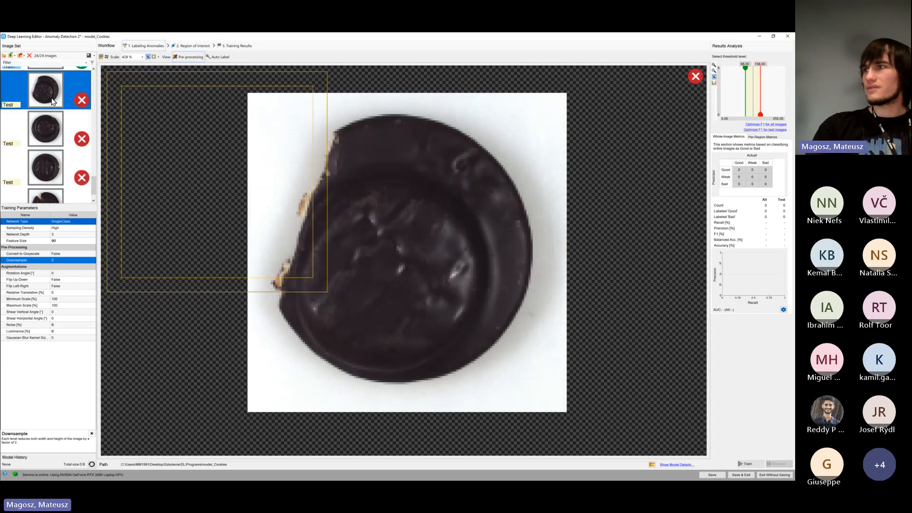
Inspect the downsampled previews of the defective test cookies, comparing the broken, cracked and chipped ones
{"action": "left_click", "coordinate": [48, 132]}
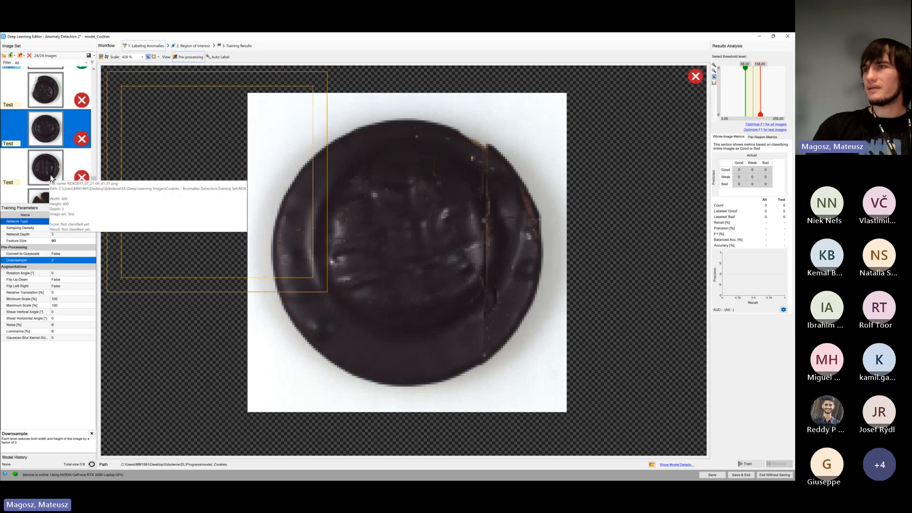
{"action": "left_click", "coordinate": [51, 178]}
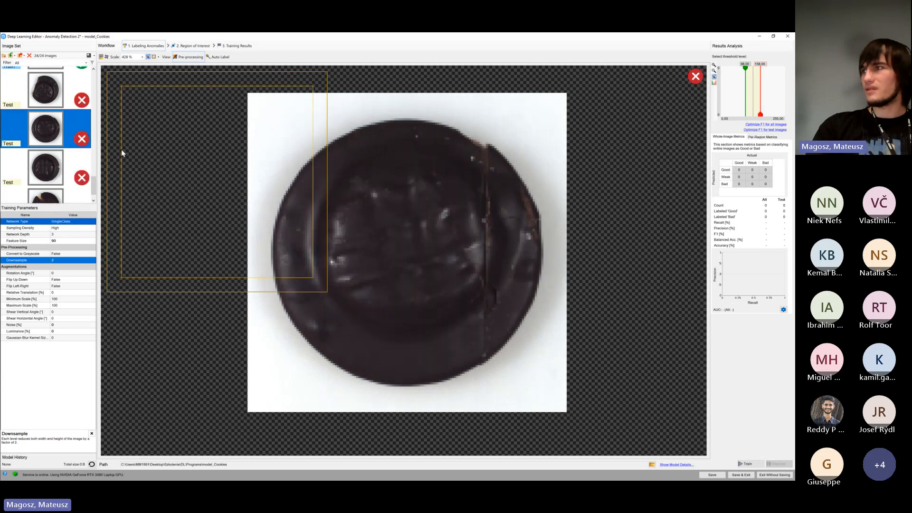
{"action": "left_click", "coordinate": [49, 129]}
{"action": "left_click", "coordinate": [47, 91]}
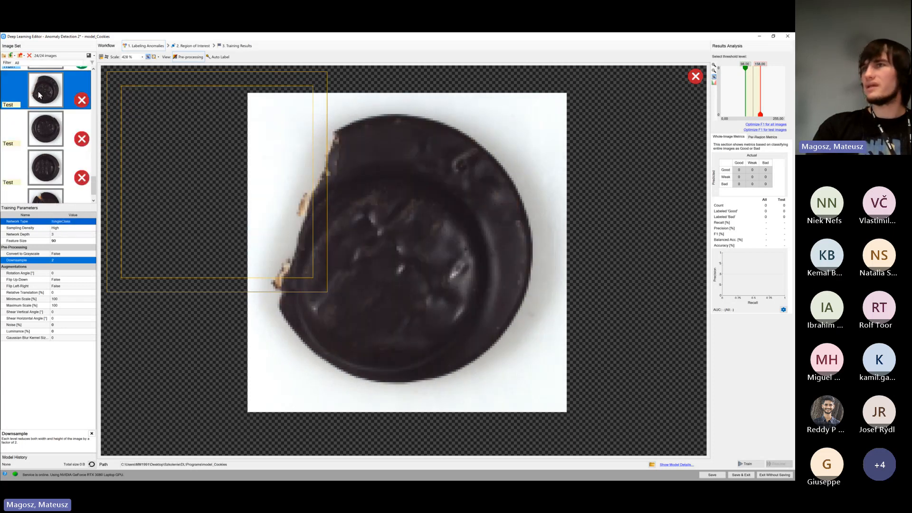
{"action": "left_click", "coordinate": [47, 164]}
{"action": "scroll", "coordinate": [47, 162], "scroll_direction": "down", "scroll_amount": 1}
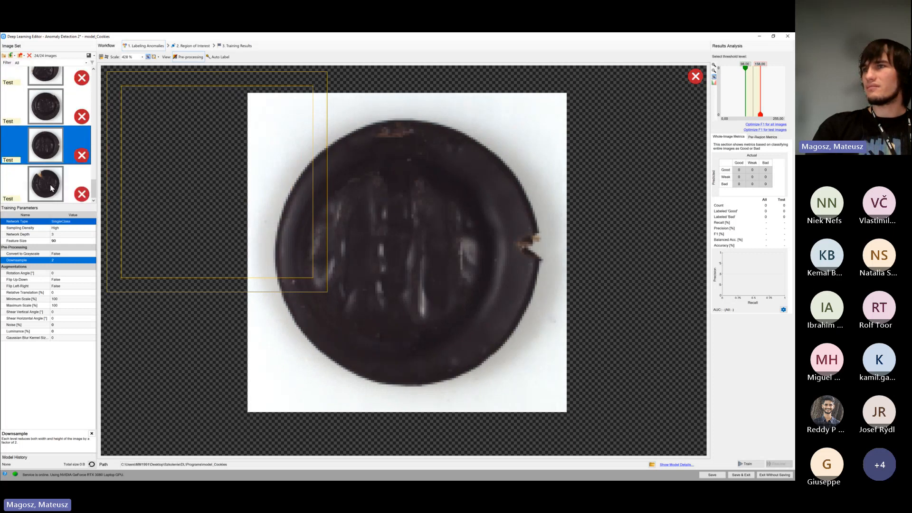
{"action": "left_click", "coordinate": [49, 184]}
{"action": "left_click", "coordinate": [50, 148]}
{"action": "left_click", "coordinate": [47, 108]}
{"action": "scroll", "coordinate": [48, 158], "scroll_direction": "up", "scroll_amount": 1}
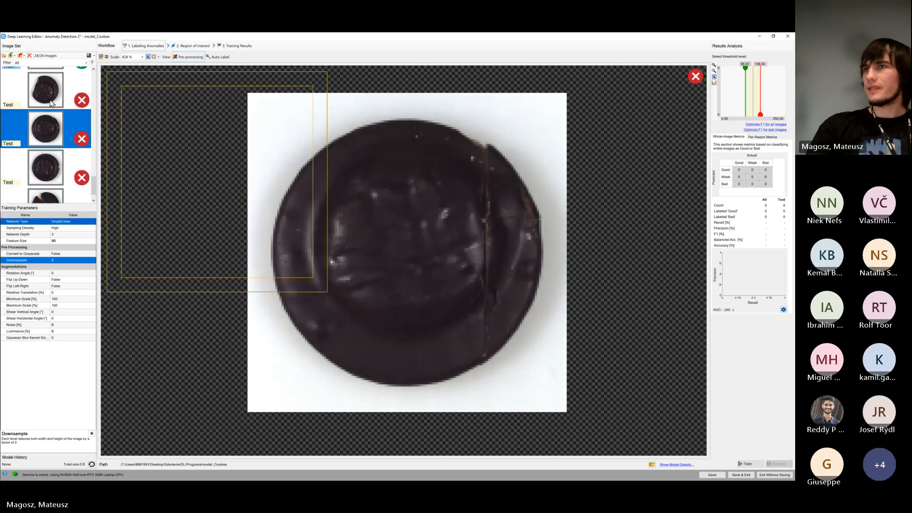
{"action": "left_click", "coordinate": [50, 102]}
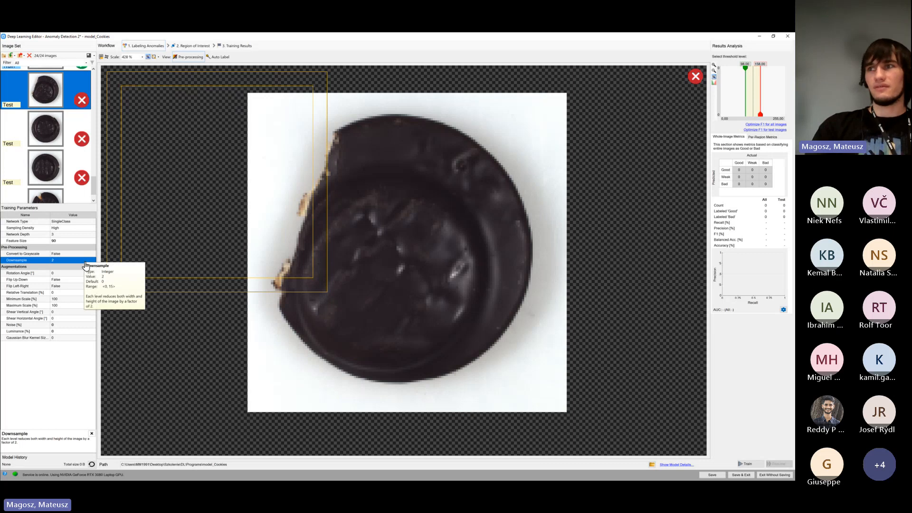
Hide the feature size indicator on the preview and switch the Network Type to GoldenTemplate
{"action": "left_click", "coordinate": [86, 265]}
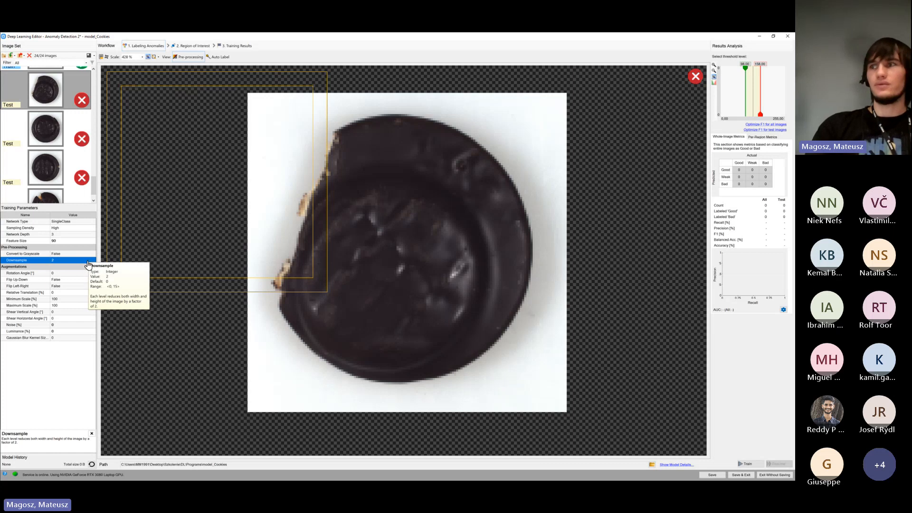
{"action": "left_click", "coordinate": [87, 264]}
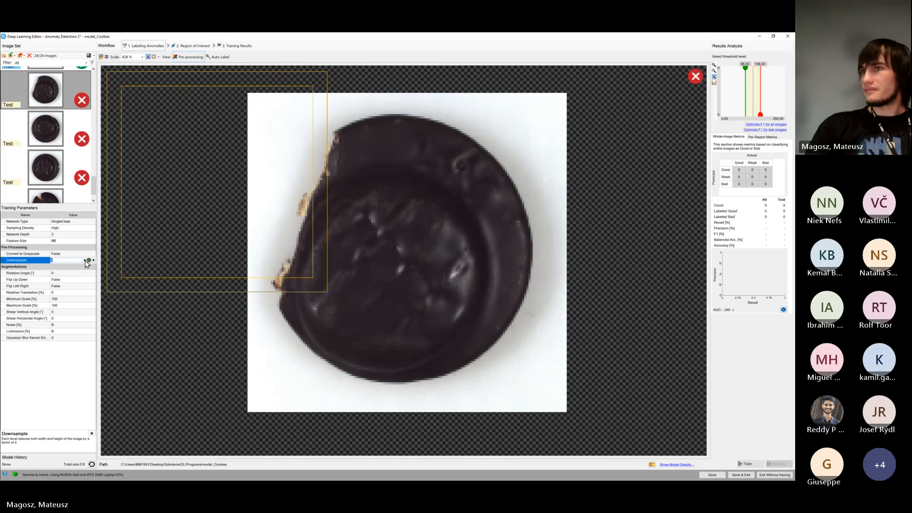
{"action": "left_click", "coordinate": [159, 232]}
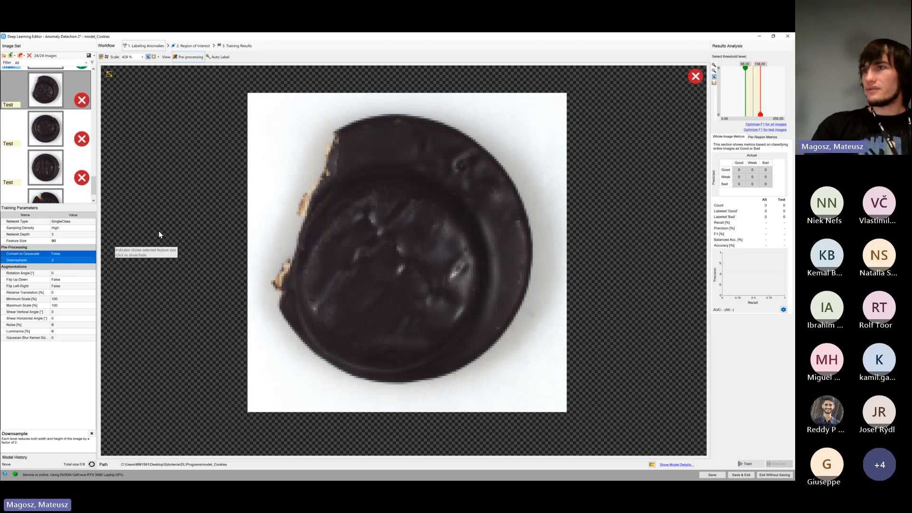
{"action": "left_click", "coordinate": [82, 222]}
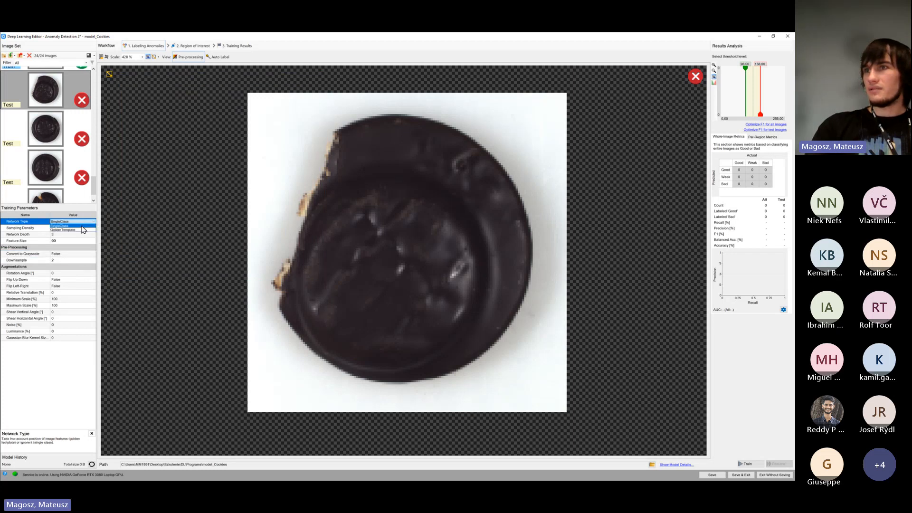
{"action": "left_click", "coordinate": [82, 222]}
{"action": "left_click", "coordinate": [78, 228]}
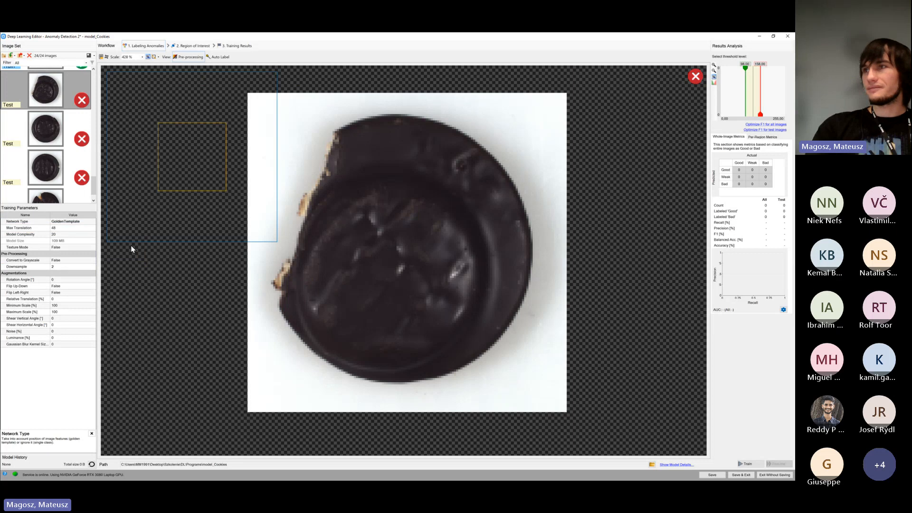
Compare Downsample levels 1 and 2 for the golden template network, and leave Downsample at 1
{"action": "left_click", "coordinate": [78, 267]}
{"action": "left_click", "coordinate": [77, 268]}
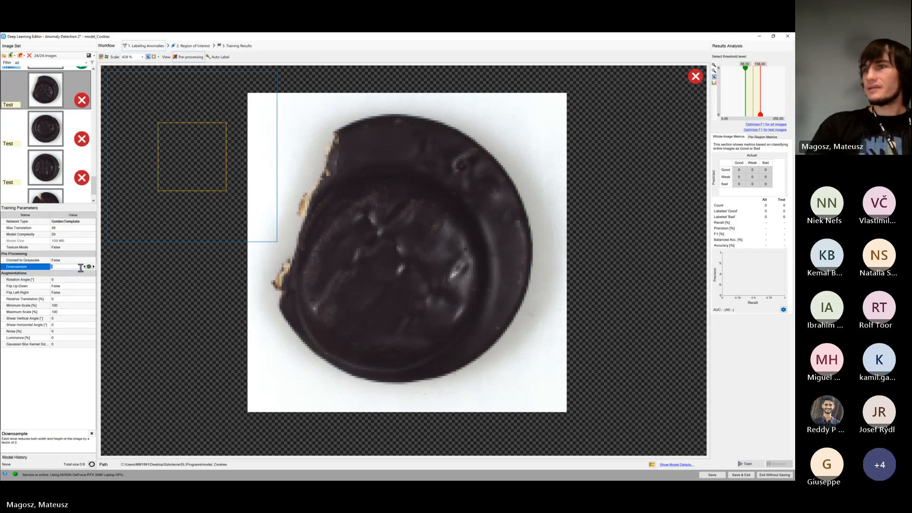
{"action": "left_click", "coordinate": [84, 267]}
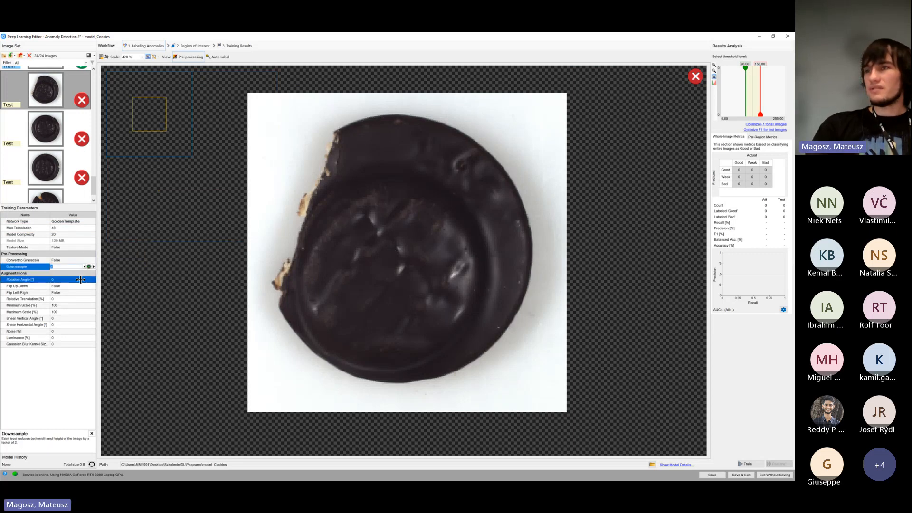
{"action": "left_click", "coordinate": [94, 267]}
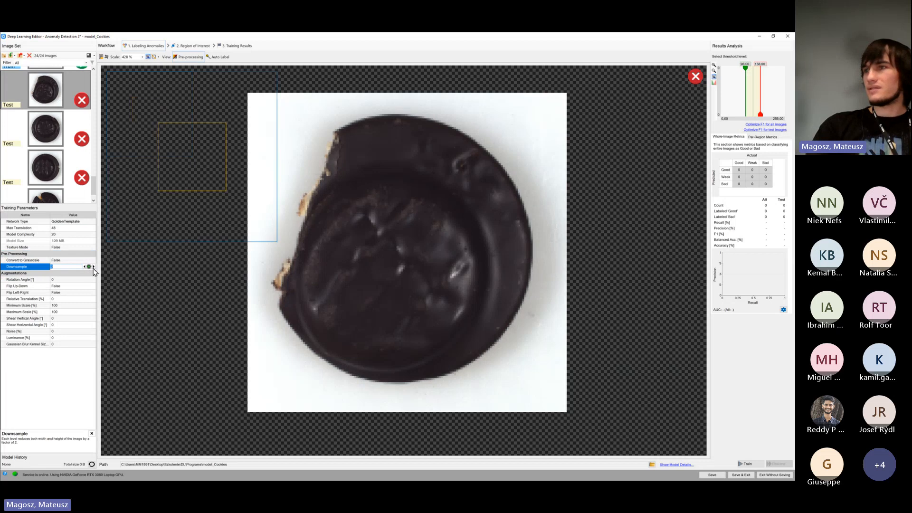
{"action": "left_click", "coordinate": [83, 267]}
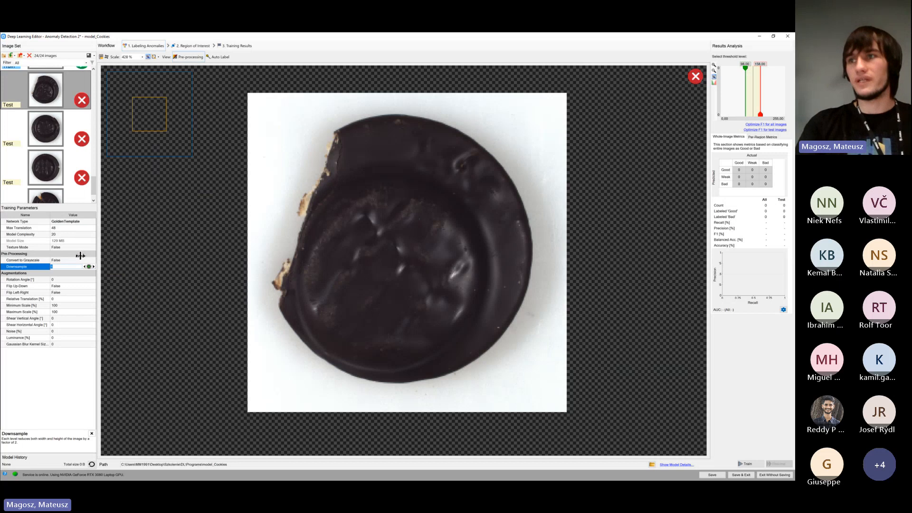
{"action": "left_click", "coordinate": [78, 260]}
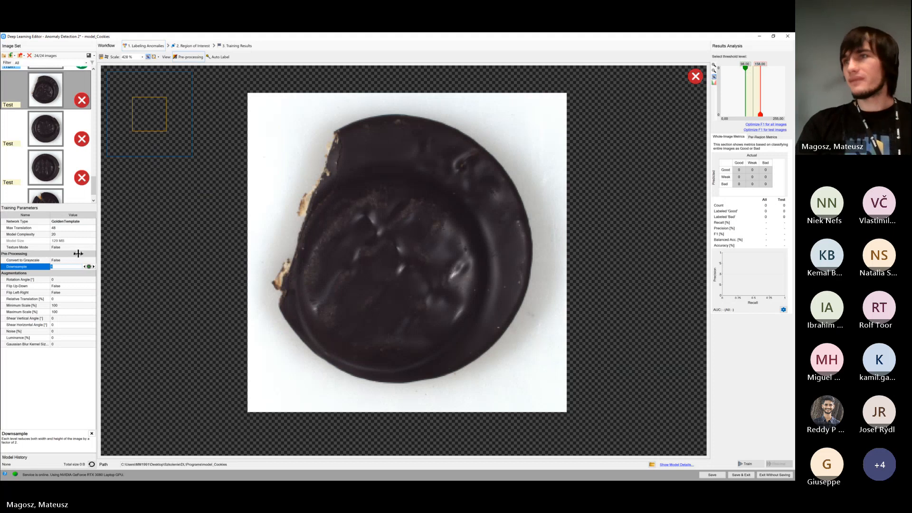
Review the Max Translation, Model Complexity and Model Size parameters, and compare a good training cookie with the cracked test cookie
{"action": "left_click", "coordinate": [49, 222]}
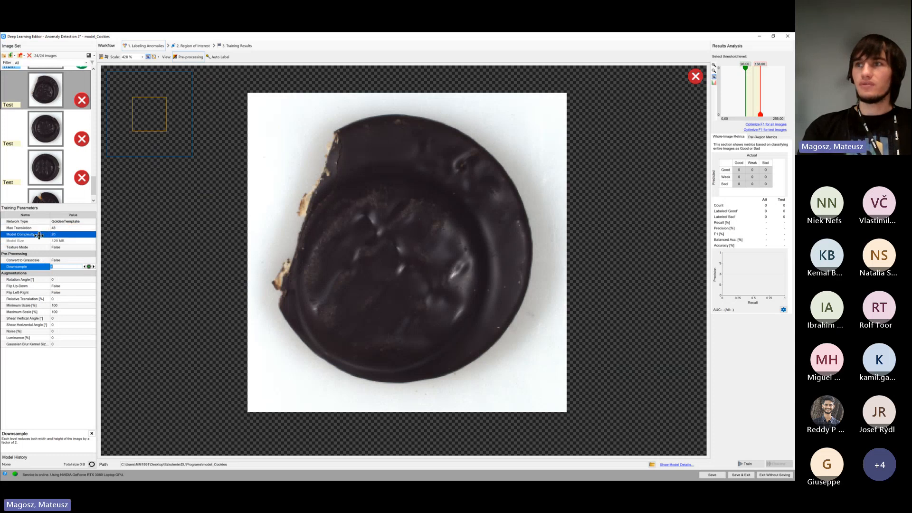
{"action": "left_click", "coordinate": [78, 235]}
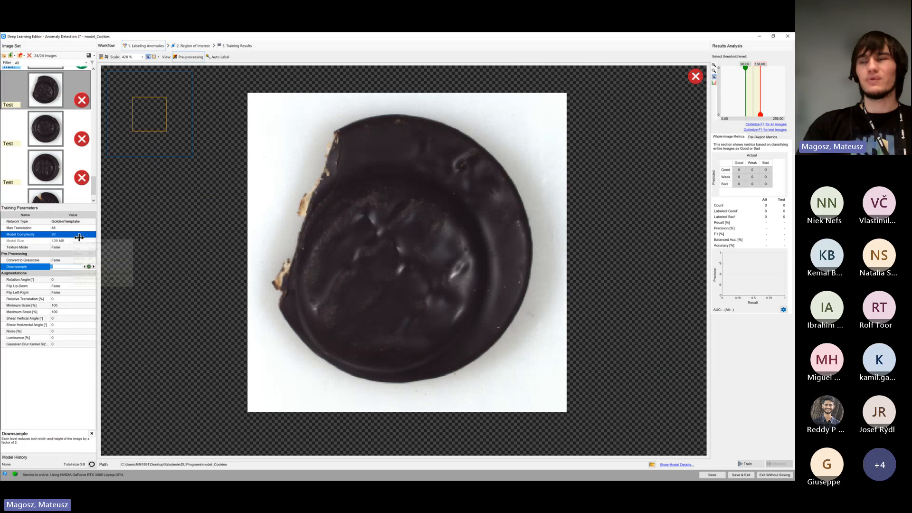
{"action": "left_click", "coordinate": [77, 228]}
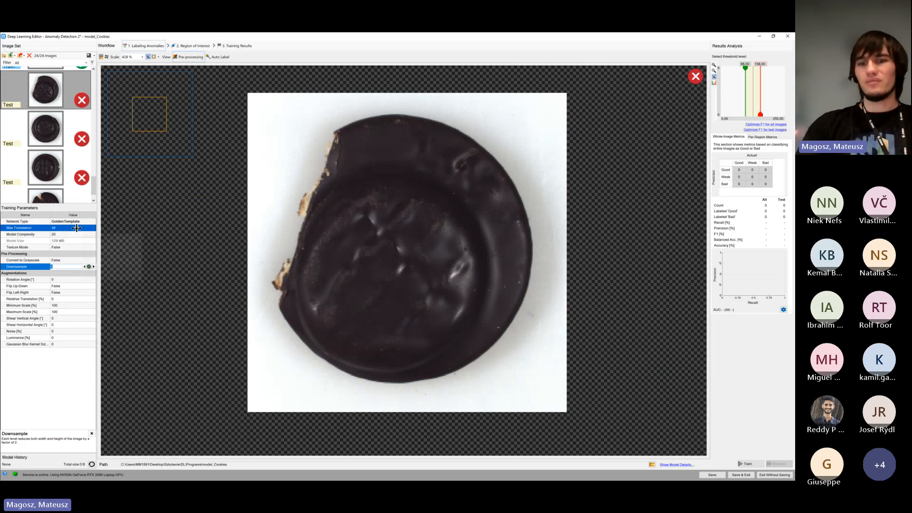
{"action": "left_click", "coordinate": [64, 240]}
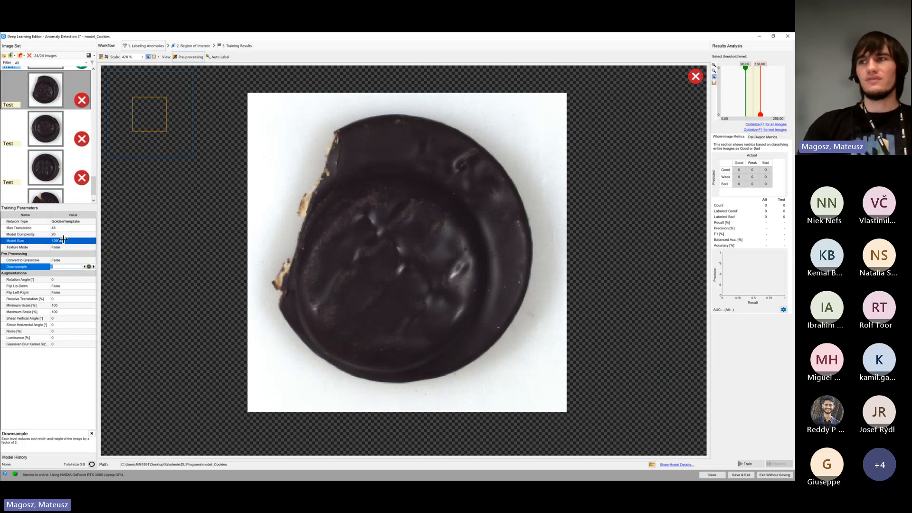
{"action": "left_click", "coordinate": [69, 235]}
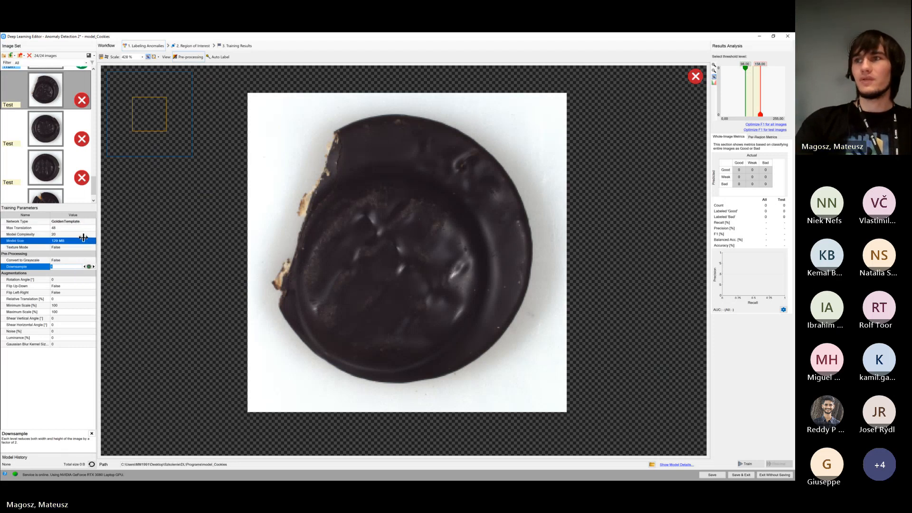
{"action": "left_click", "coordinate": [72, 228]}
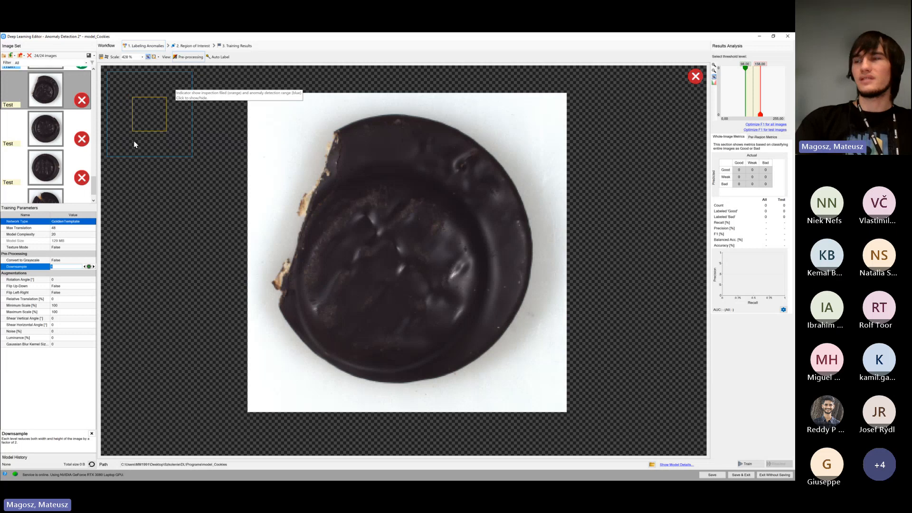
{"action": "scroll", "coordinate": [70, 155], "scroll_direction": "up", "scroll_amount": 3}
{"action": "left_click", "coordinate": [61, 127]}
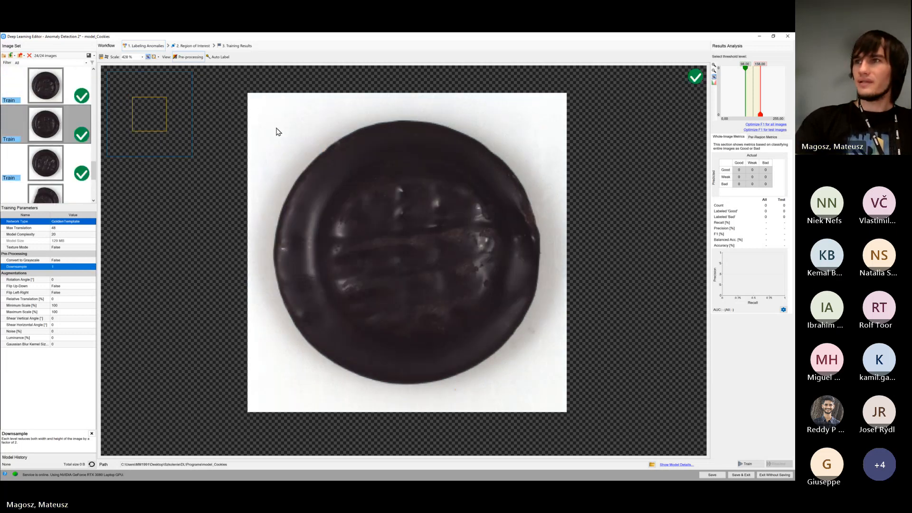
{"action": "scroll", "coordinate": [48, 143], "scroll_direction": "down", "scroll_amount": 3}
{"action": "left_click", "coordinate": [76, 127]}
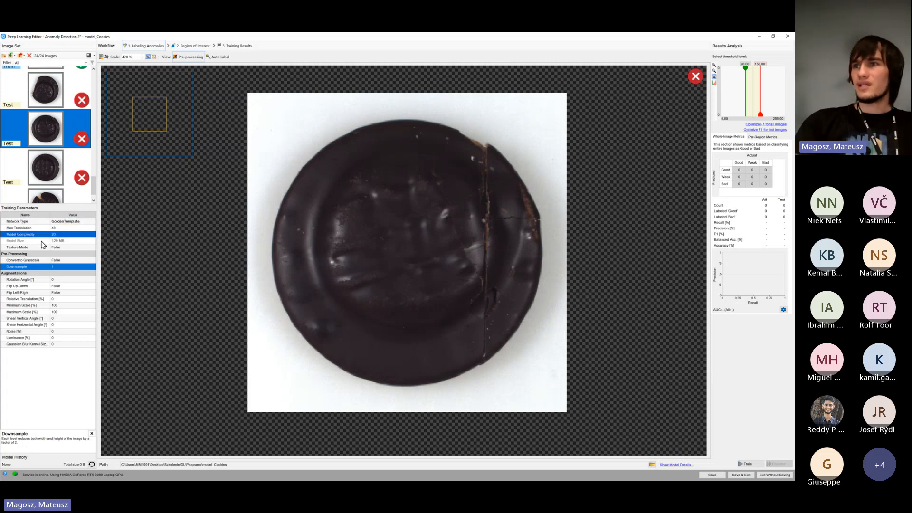
Try lower Max Translation levels to preview the detection range indicator, and bring the parameter back to 48
{"action": "left_click", "coordinate": [81, 229]}
{"action": "left_click", "coordinate": [84, 229]}
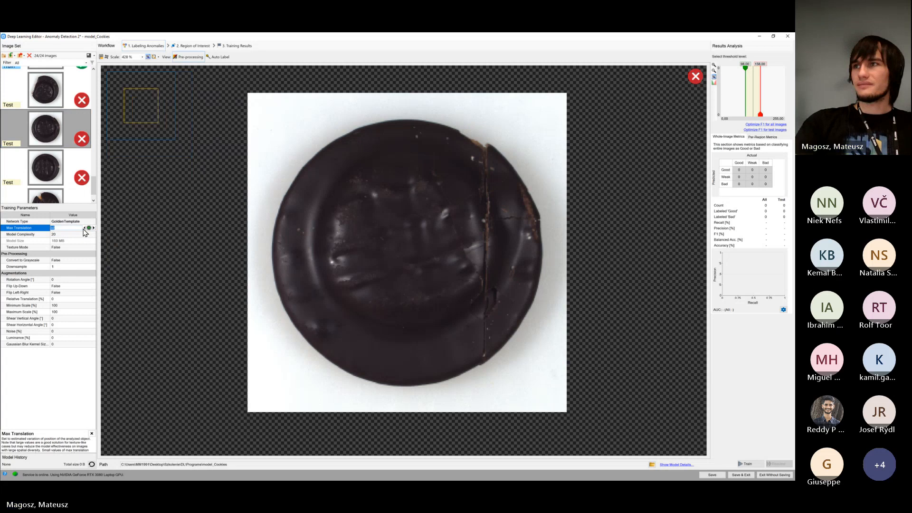
{"action": "left_click", "coordinate": [84, 229]}
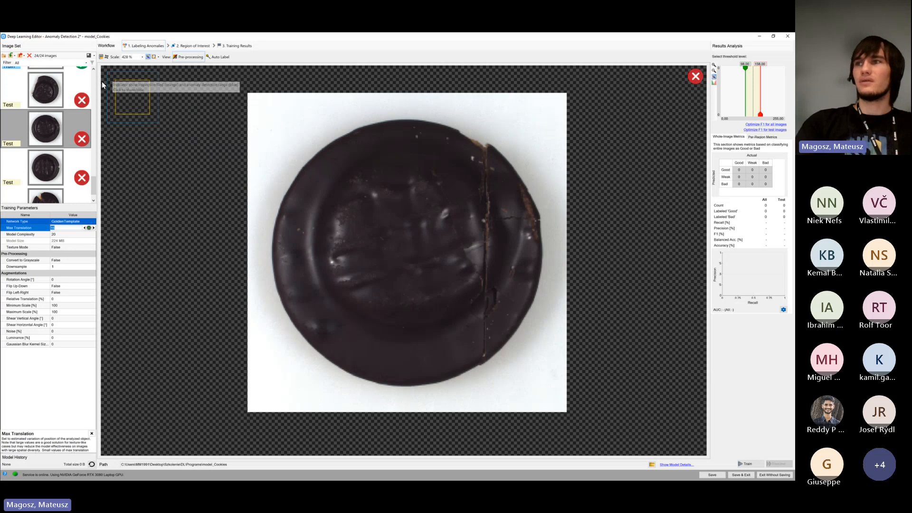
{"action": "left_click_drag", "start_coordinate": [87, 228], "coordinate": [88, 228]}
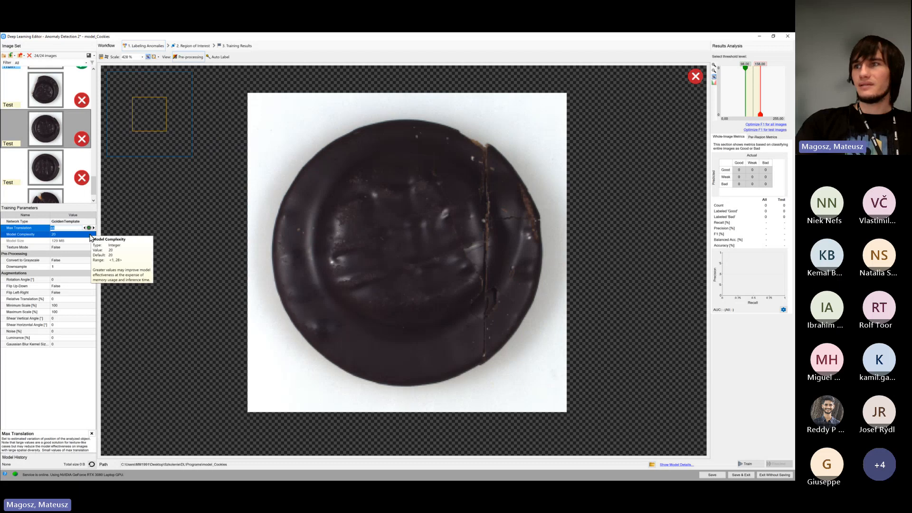
Try higher and lower Model Complexity values to compare the model size, and return the parameter to 20
{"action": "left_click", "coordinate": [90, 236]}
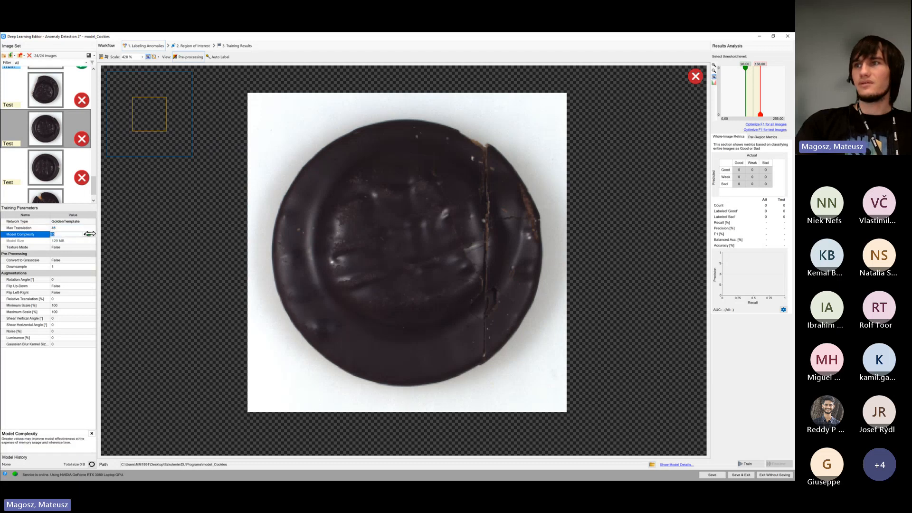
{"action": "left_click_drag", "start_coordinate": [93, 234], "coordinate": [95, 233]}
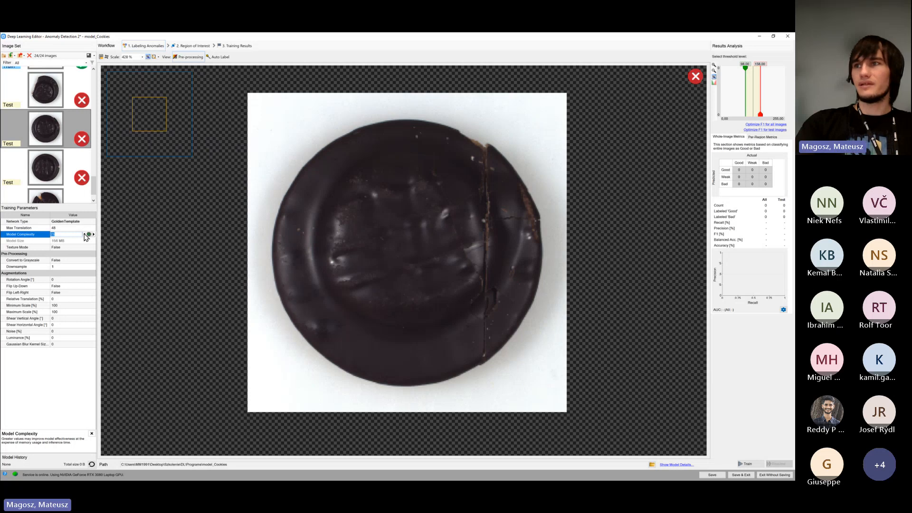
{"action": "left_click_drag", "start_coordinate": [89, 235], "coordinate": [80, 234]}
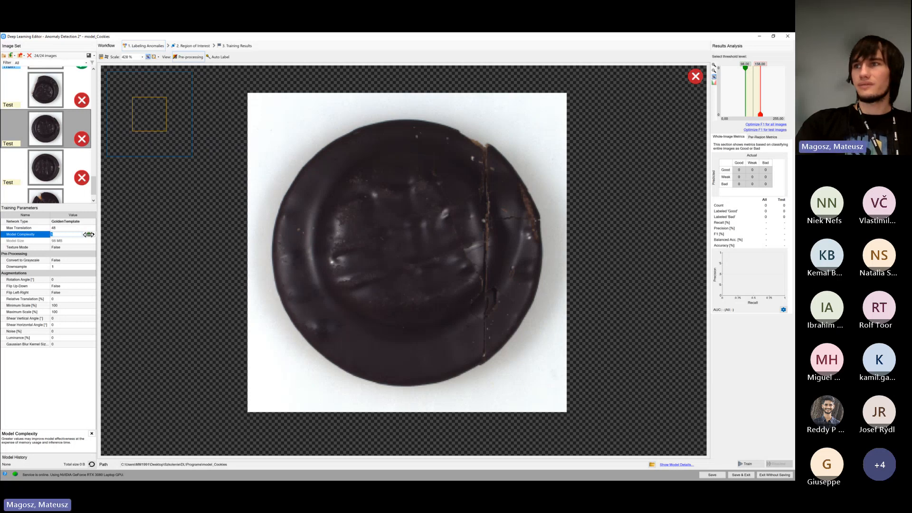
{"action": "key", "text": "Escape"}
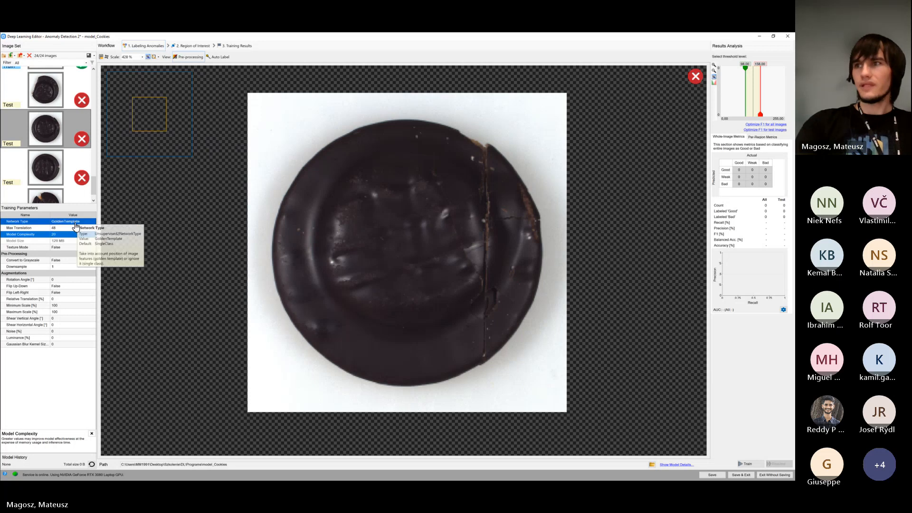
Try lower and higher Max Translation levels to compare their effect on the detection range indicator and the model size
{"action": "left_click", "coordinate": [77, 229]}
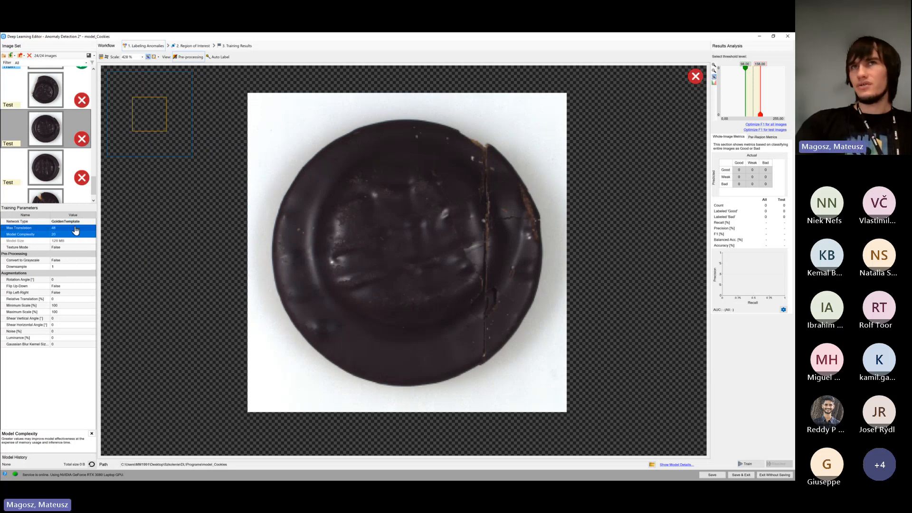
{"action": "left_click", "coordinate": [65, 235]}
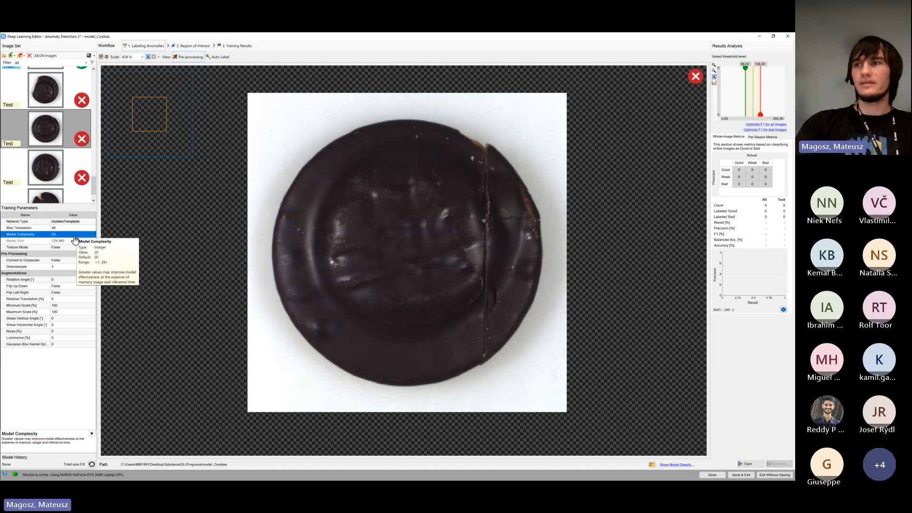
{"action": "left_click", "coordinate": [72, 228]}
{"action": "left_click", "coordinate": [94, 228]}
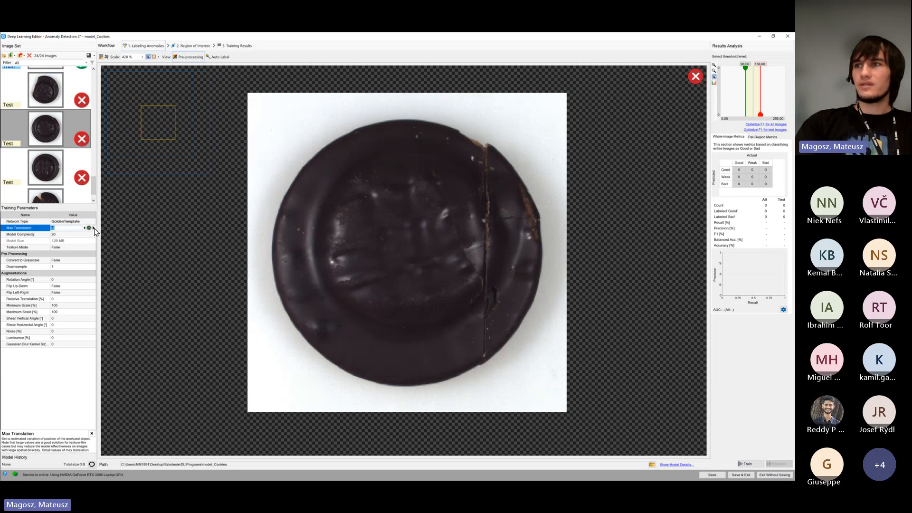
{"action": "left_click", "coordinate": [85, 228]}
{"action": "left_click", "coordinate": [84, 228]}
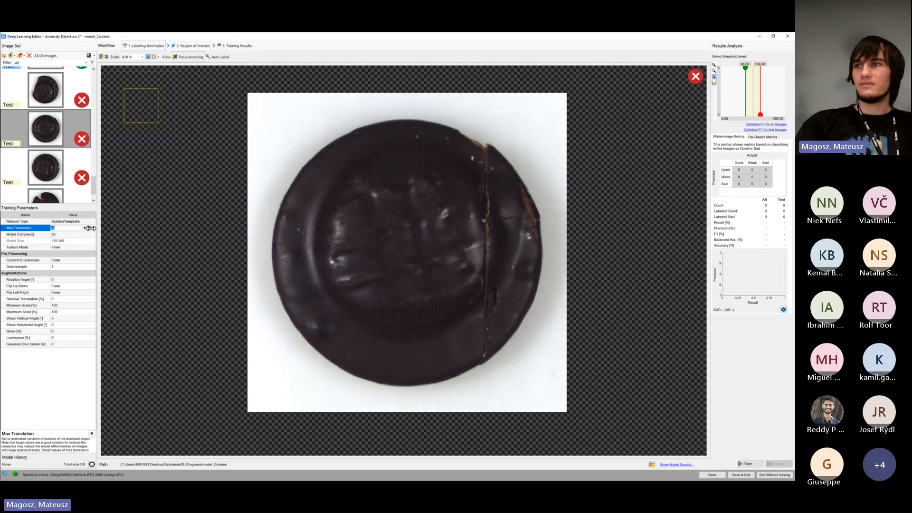
{"action": "left_click", "coordinate": [94, 228]}
{"action": "left_click", "coordinate": [94, 228]}
{"action": "left_click", "coordinate": [94, 228]}
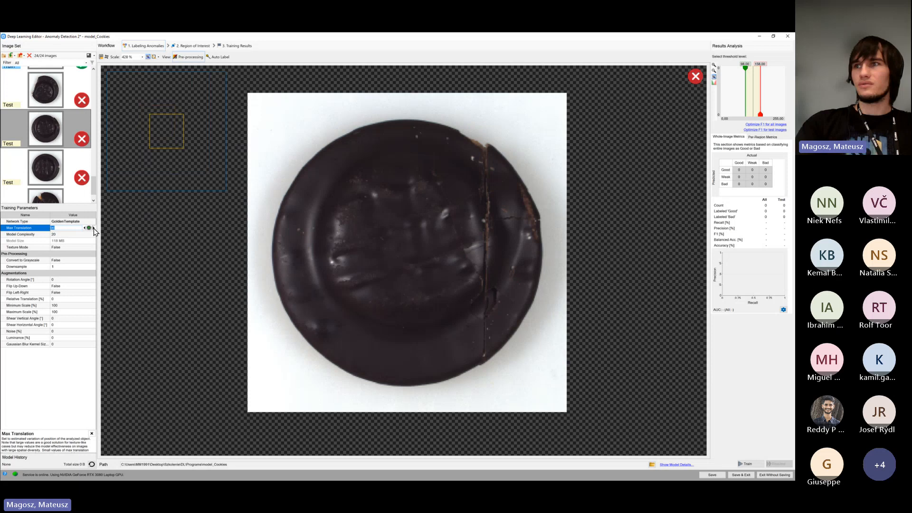
{"action": "left_click", "coordinate": [94, 228]}
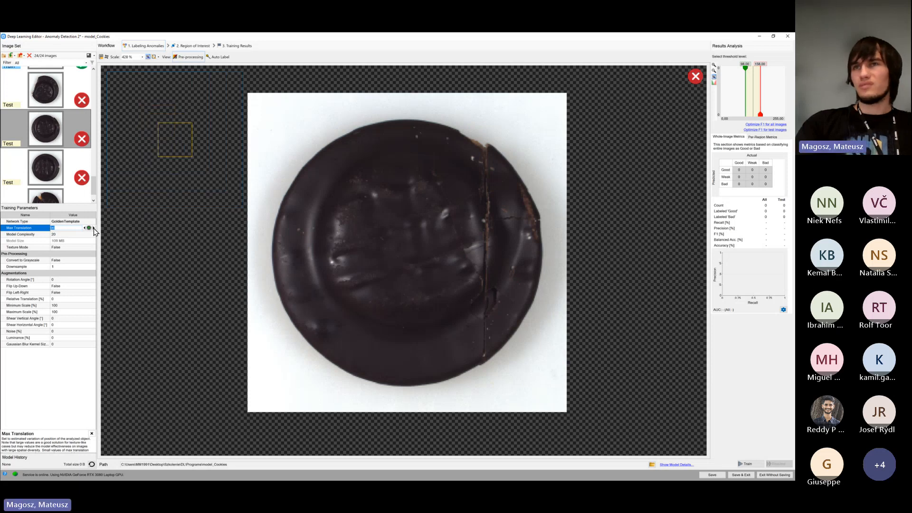
{"action": "left_click", "coordinate": [94, 228]}
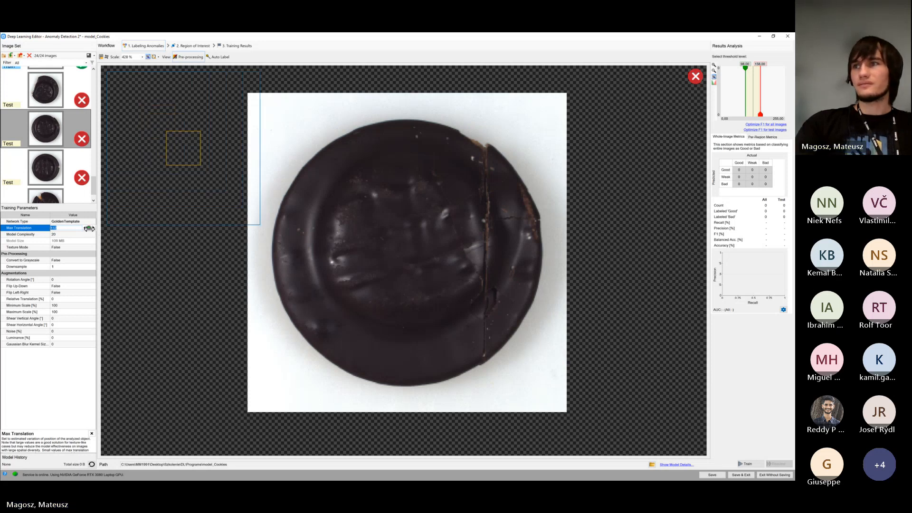
Lower Max Translation to 32, and check a higher Downsample level before leaving Downsample at 1
{"action": "left_click", "coordinate": [85, 228]}
{"action": "left_click", "coordinate": [85, 228]}
{"action": "left_click", "coordinate": [85, 229]}
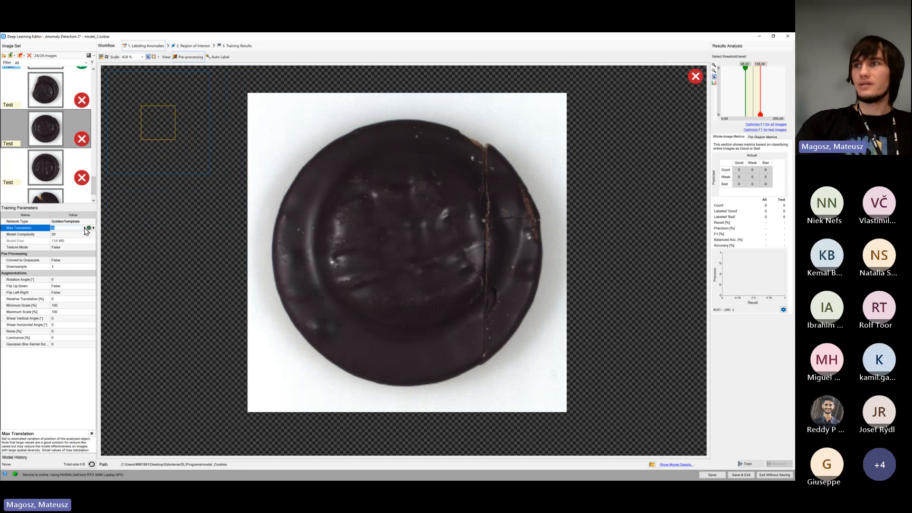
{"action": "left_click", "coordinate": [85, 228]}
{"action": "left_click", "coordinate": [85, 229]}
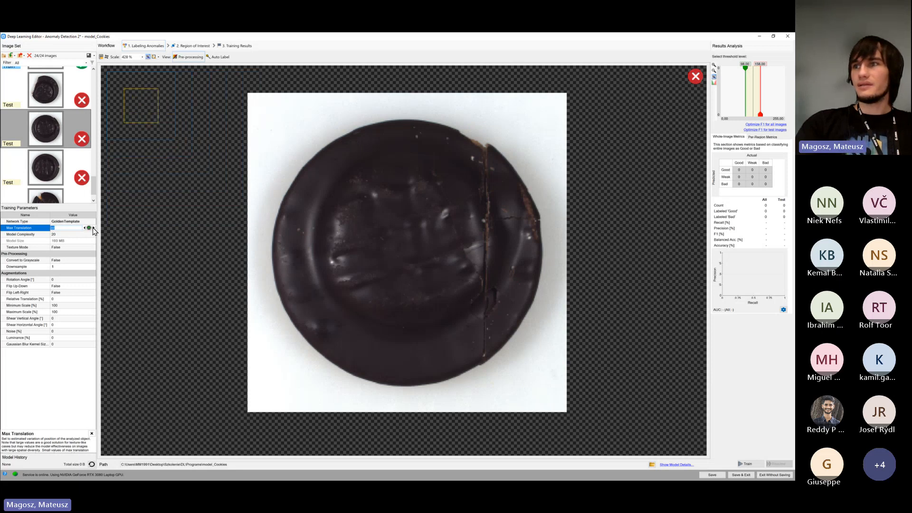
{"action": "left_click", "coordinate": [81, 266]}
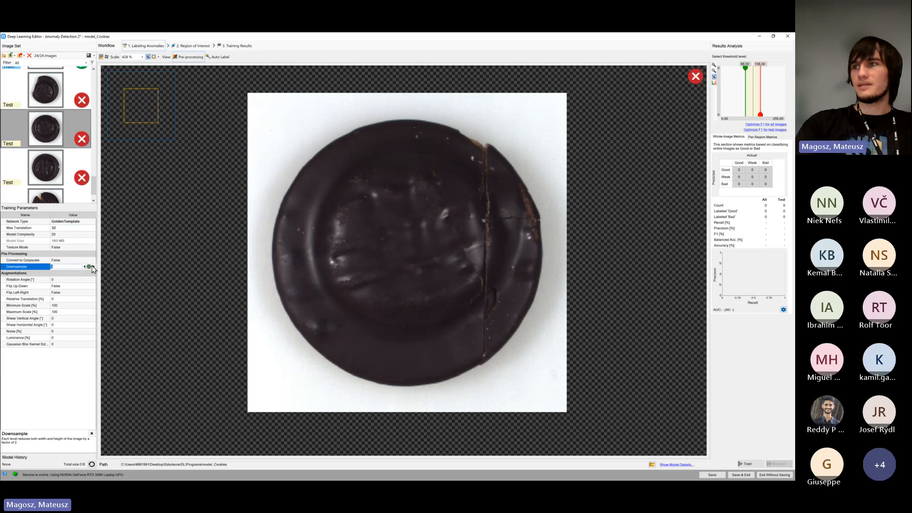
{"action": "left_click", "coordinate": [93, 266]}
{"action": "left_click", "coordinate": [85, 266]}
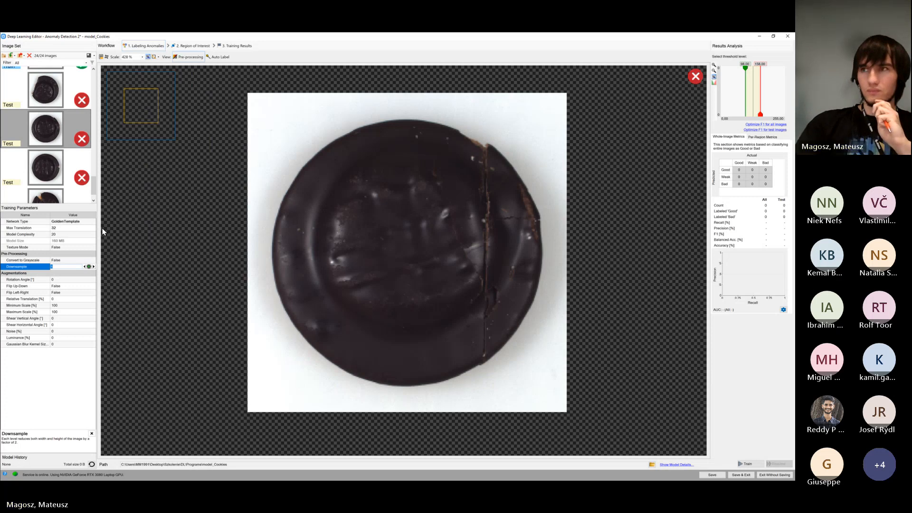
Set Max Translation to 64 and compare the detection range indicator against the cracked test cookie
{"action": "left_click", "coordinate": [80, 228]}
{"action": "left_click", "coordinate": [94, 229]}
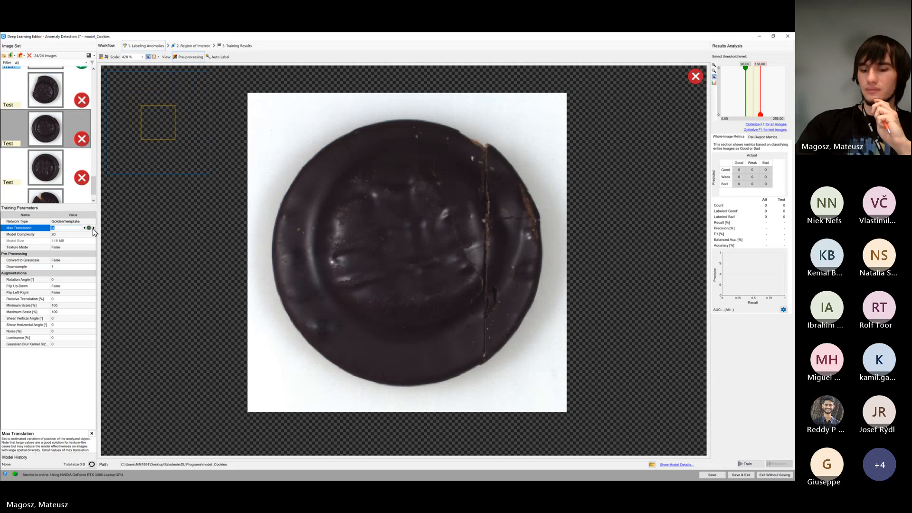
{"action": "left_click_drag", "start_coordinate": [92, 229], "coordinate": [93, 223]}
{"action": "left_click_drag", "start_coordinate": [258, 249], "coordinate": [196, 239]}
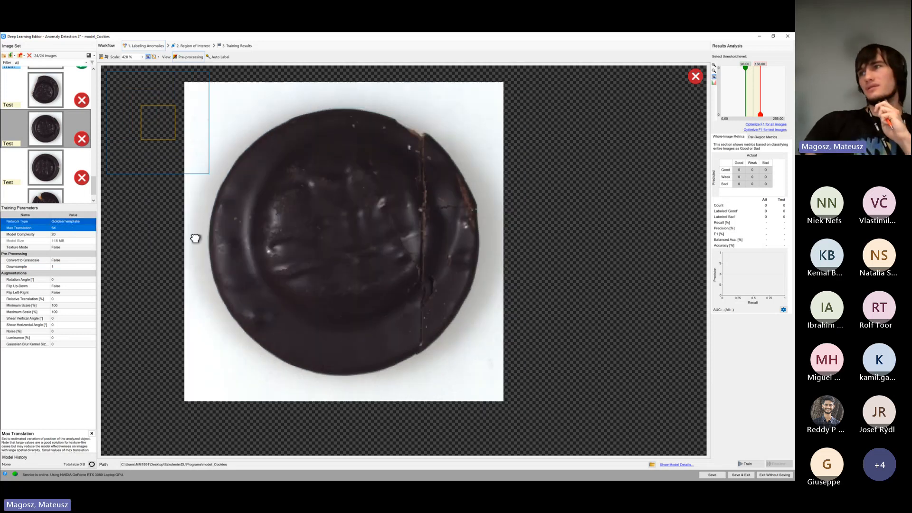
{"action": "left_click_drag", "start_coordinate": [285, 264], "coordinate": [141, 241]}
{"action": "left_click_drag", "start_coordinate": [215, 236], "coordinate": [179, 241]}
Open a good training cookie and compare it with the detection range indicator
{"action": "scroll", "coordinate": [56, 156], "scroll_direction": "up", "scroll_amount": 5}
{"action": "left_click", "coordinate": [52, 127]}
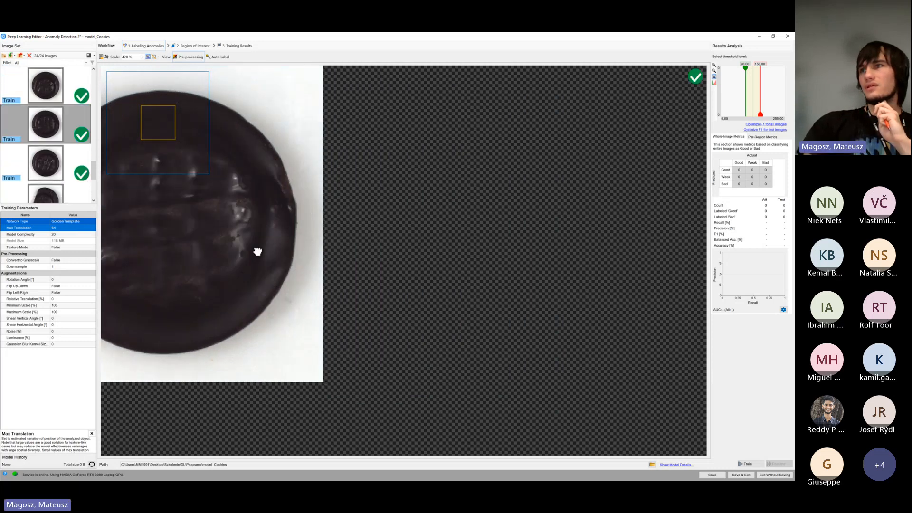
{"action": "left_click_drag", "start_coordinate": [257, 252], "coordinate": [336, 255]}
{"action": "left_click_drag", "start_coordinate": [242, 266], "coordinate": [272, 316]}
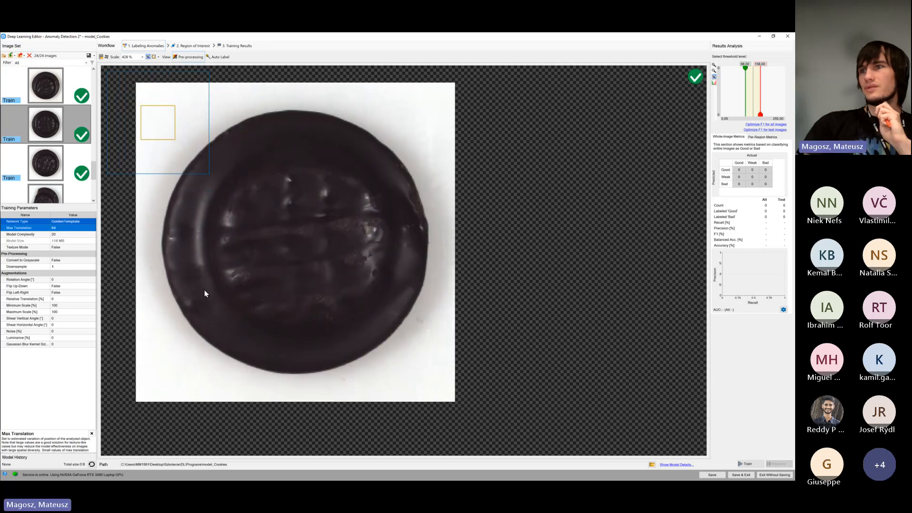
Set Downsample to 2 and Max Translation to 32 for the golden template network
{"action": "left_click", "coordinate": [90, 267]}
{"action": "left_click", "coordinate": [94, 266]}
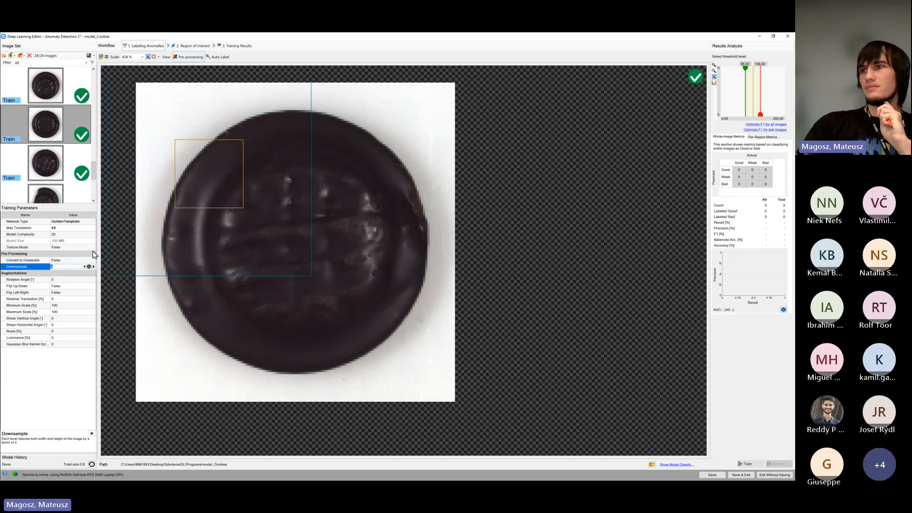
{"action": "left_click", "coordinate": [88, 228]}
{"action": "left_click", "coordinate": [85, 229]}
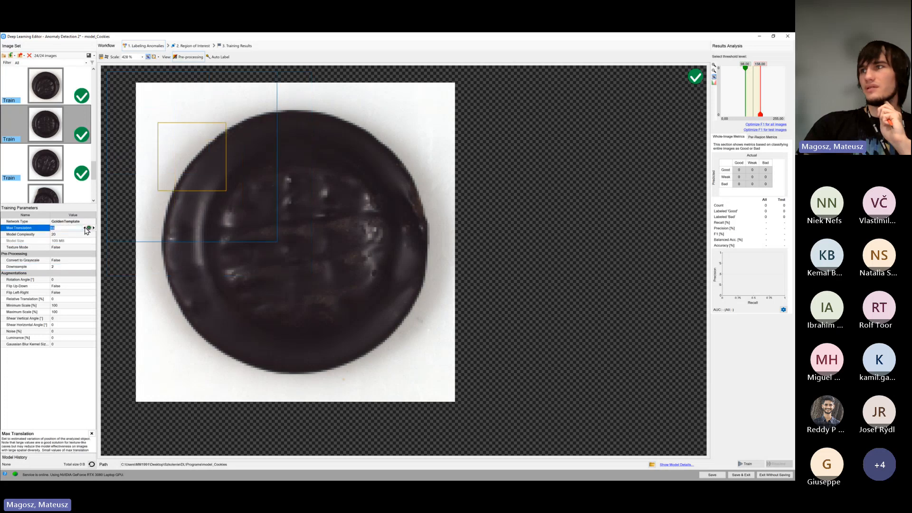
{"action": "left_click", "coordinate": [85, 228]}
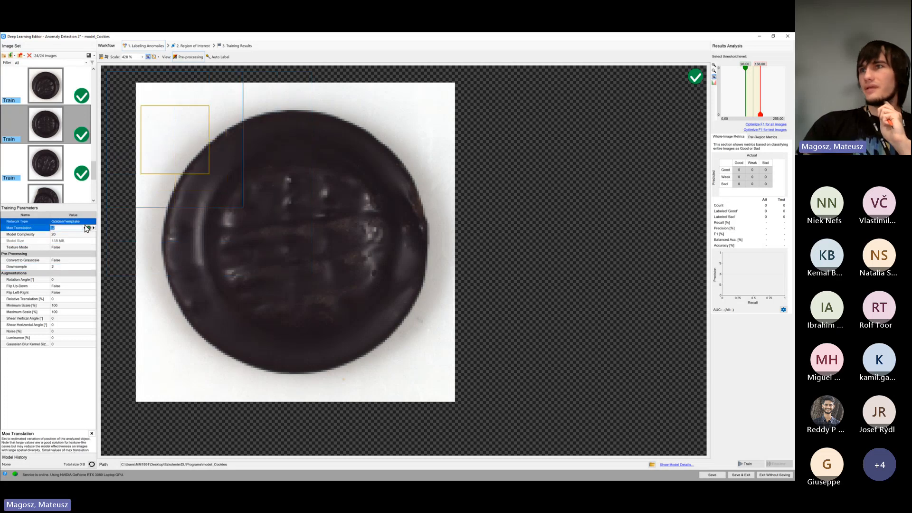
Open the cracked test cookie, compare Downsample levels 1 and 2 on it, and leave the parameter at 2
{"action": "scroll", "coordinate": [86, 175], "scroll_direction": "down", "scroll_amount": 5}
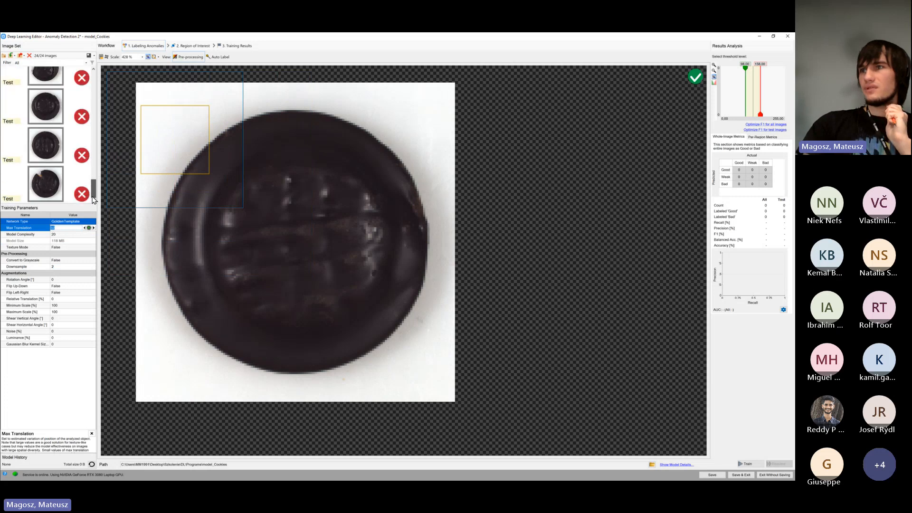
{"action": "left_click", "coordinate": [49, 112]}
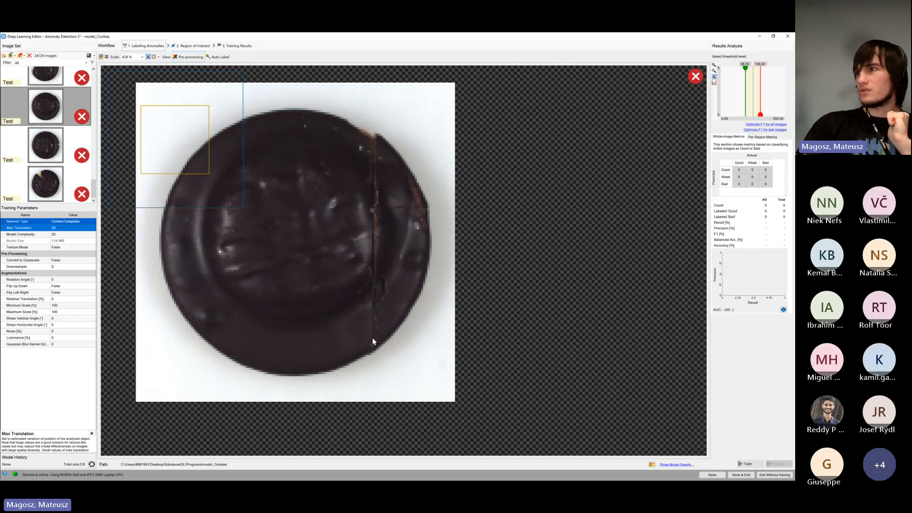
{"action": "left_click_drag", "start_coordinate": [349, 202], "coordinate": [369, 209]}
{"action": "left_click", "coordinate": [66, 267]}
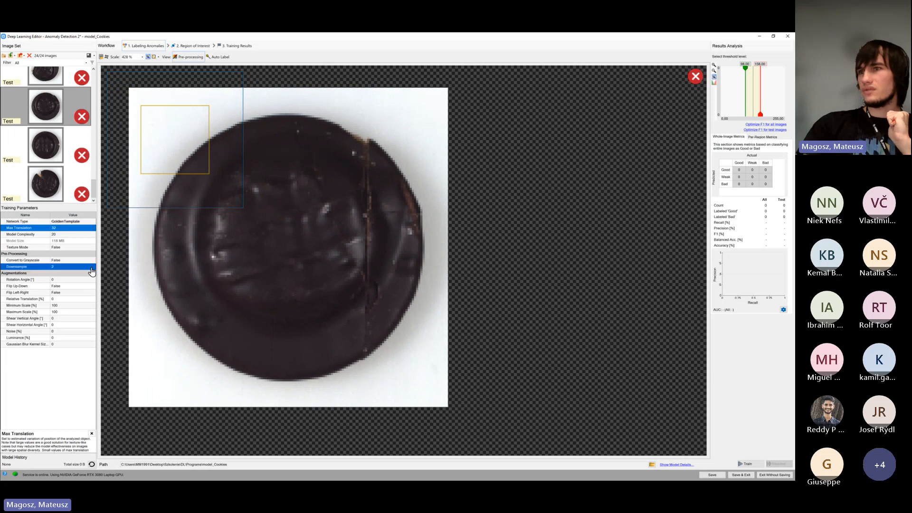
{"action": "left_click", "coordinate": [87, 269]}
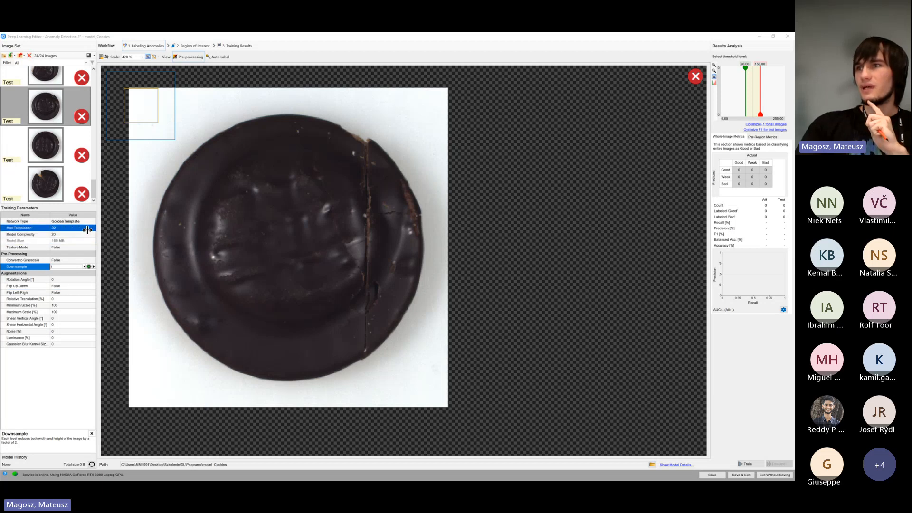
{"action": "left_click", "coordinate": [93, 267]}
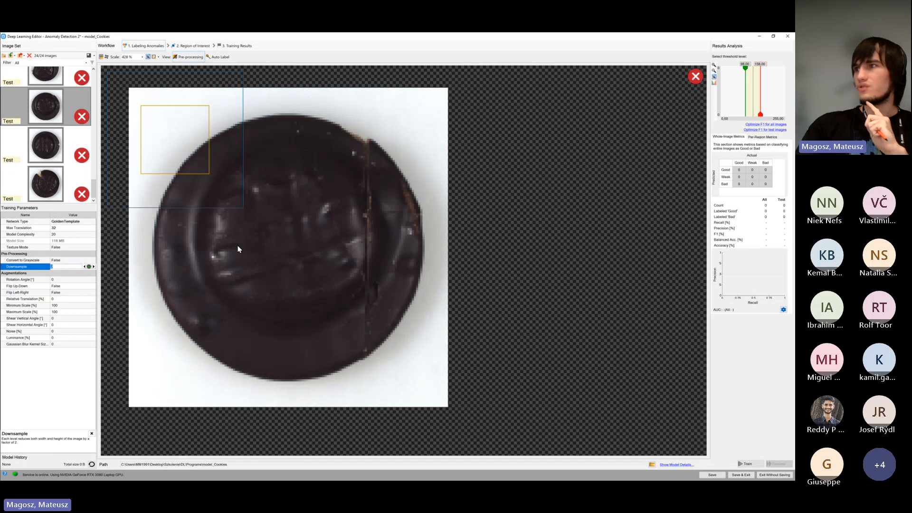
{"action": "left_click_drag", "start_coordinate": [242, 245], "coordinate": [283, 250]}
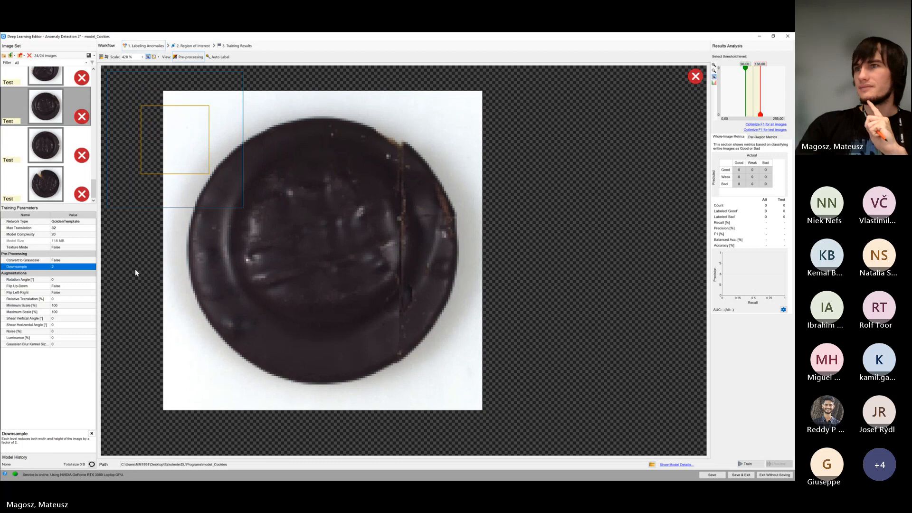
Review the Model Complexity, Max Translation and Convert to Grayscale training parameters
{"action": "left_click", "coordinate": [71, 235]}
{"action": "left_click", "coordinate": [75, 229]}
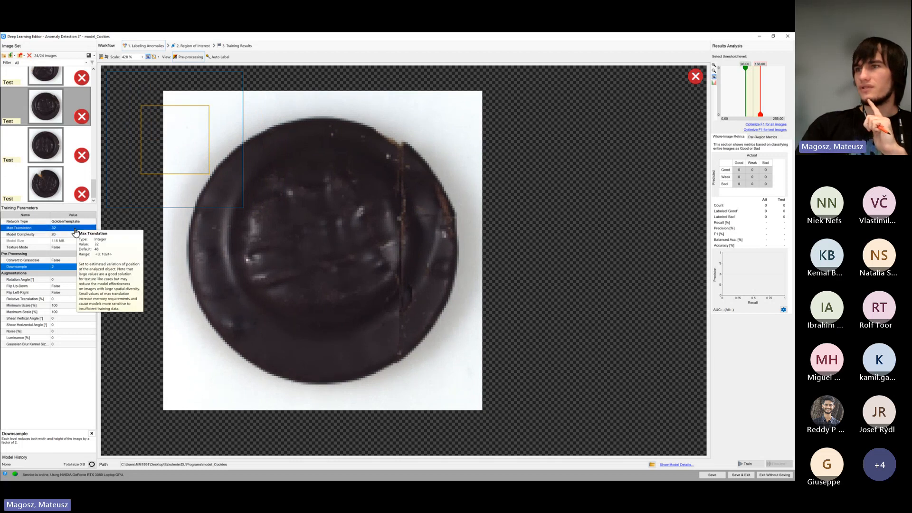
{"action": "left_click", "coordinate": [79, 260]}
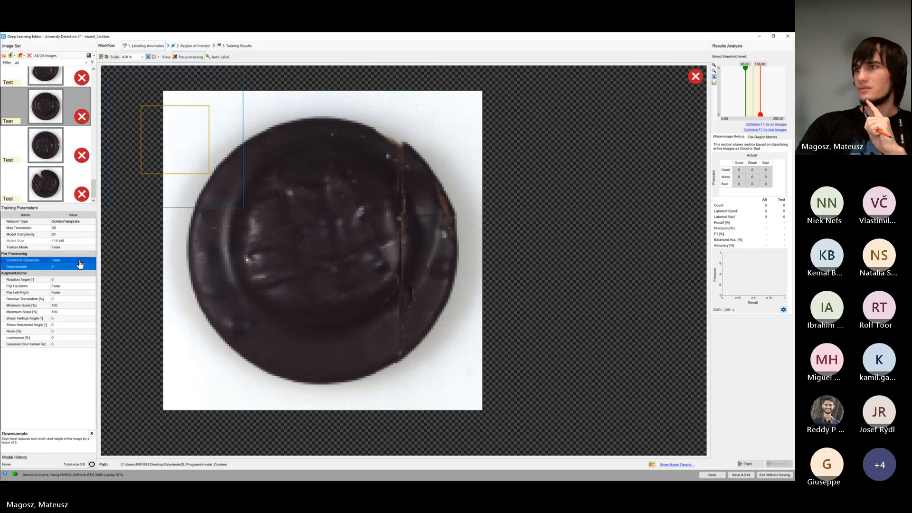
Examine the defects on the bad test cookies, comparing the notched, broken and chipped ones at Downsample 2
{"action": "left_click", "coordinate": [46, 145]}
{"action": "left_click", "coordinate": [55, 193]}
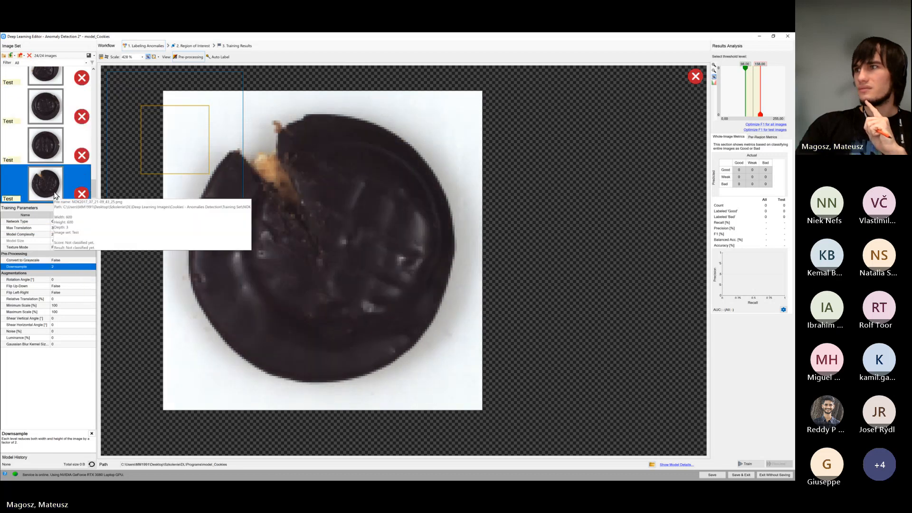
{"action": "scroll", "coordinate": [56, 181], "scroll_direction": "up", "scroll_amount": 3}
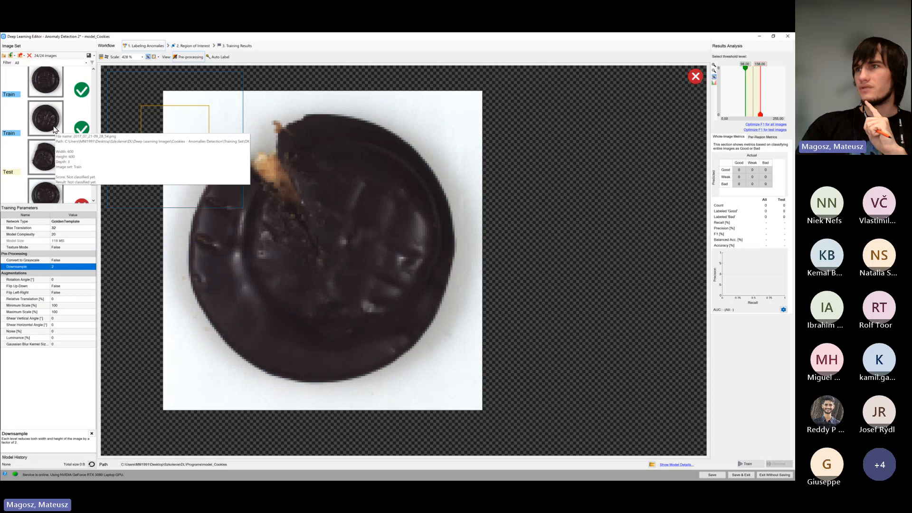
{"action": "scroll", "coordinate": [55, 129], "scroll_direction": "down", "scroll_amount": 3}
{"action": "left_click", "coordinate": [52, 164]}
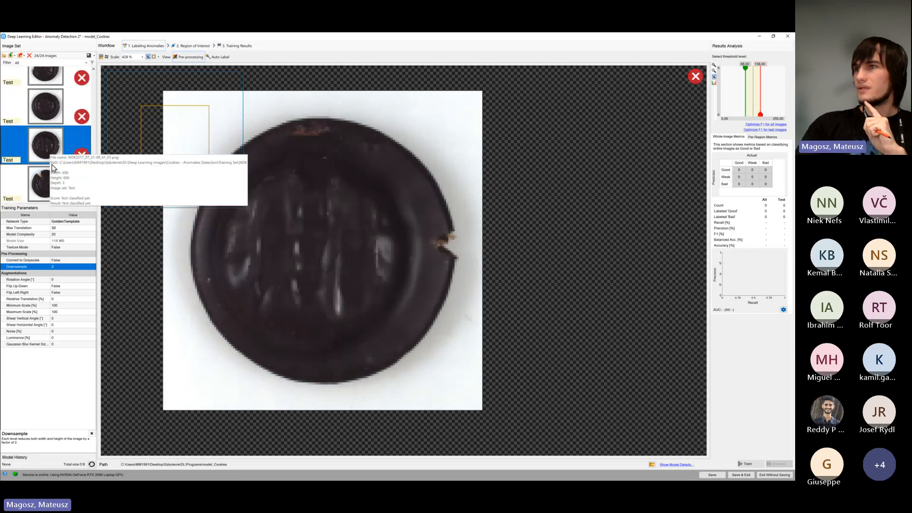
{"action": "left_click", "coordinate": [64, 176]}
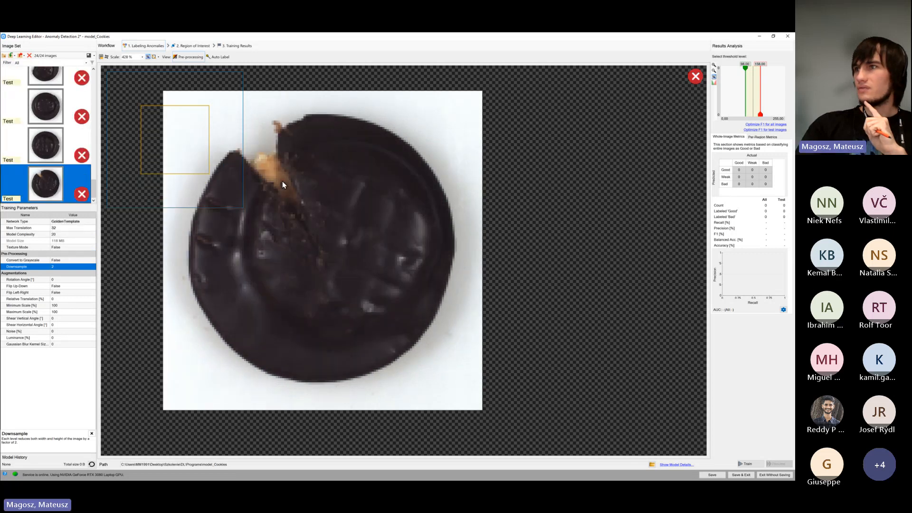
{"action": "left_click", "coordinate": [57, 145]}
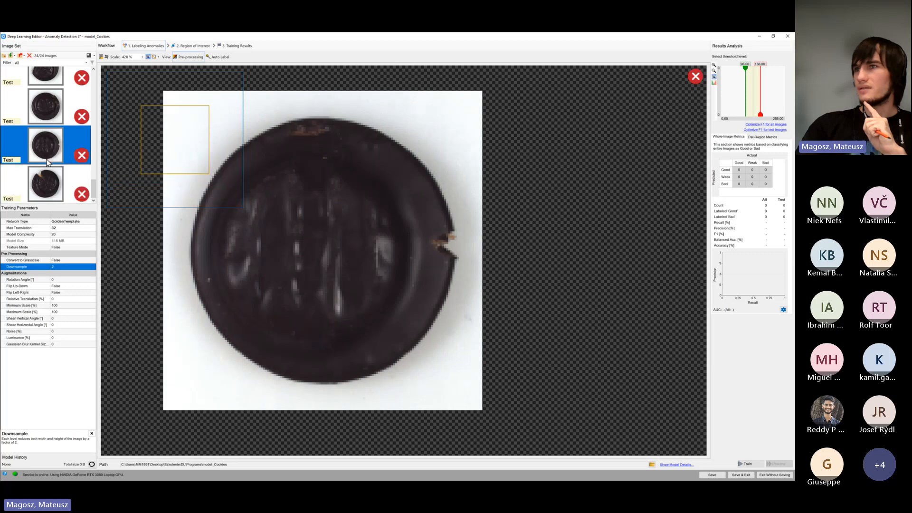
{"action": "left_click", "coordinate": [55, 120]}
{"action": "scroll", "coordinate": [54, 121], "scroll_direction": "up", "scroll_amount": 1}
{"action": "left_click", "coordinate": [51, 118]}
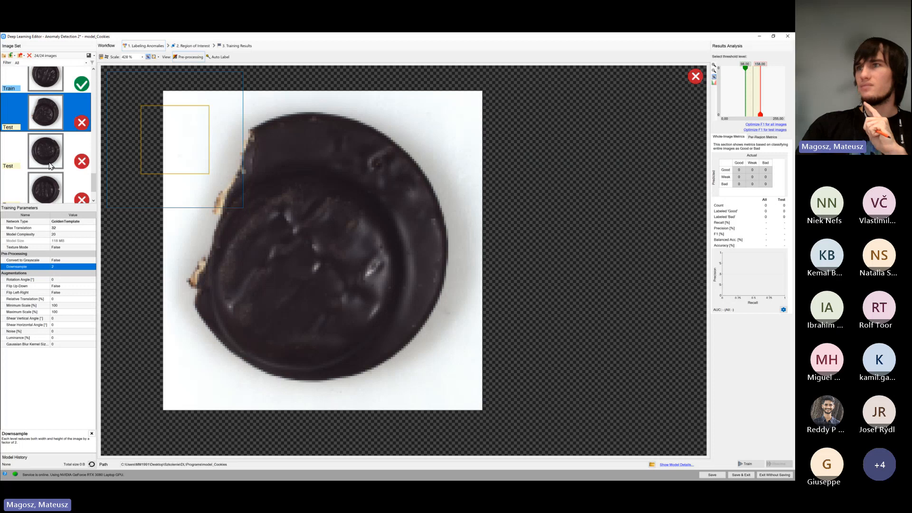
{"action": "scroll", "coordinate": [51, 164], "scroll_direction": "down", "scroll_amount": 1}
{"action": "left_click", "coordinate": [51, 138]}
{"action": "left_click", "coordinate": [50, 164]}
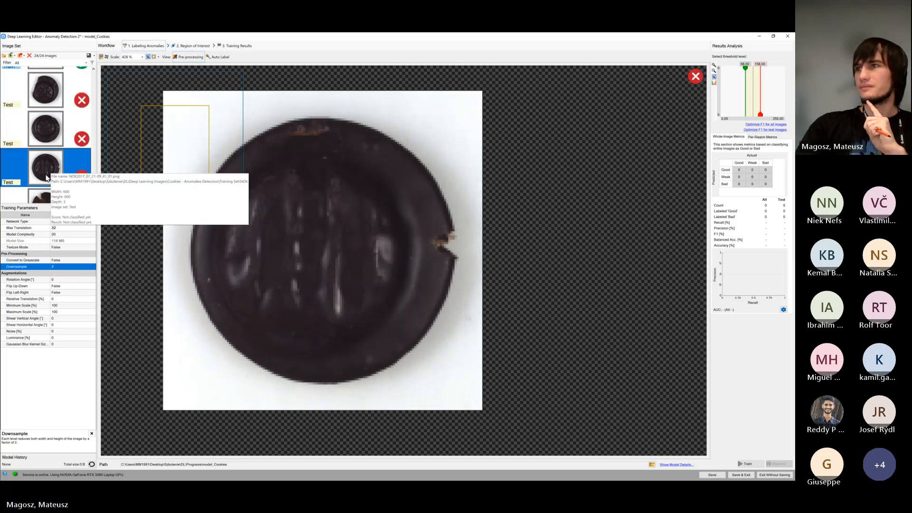
{"action": "scroll", "coordinate": [53, 171], "scroll_direction": "down", "scroll_amount": 1}
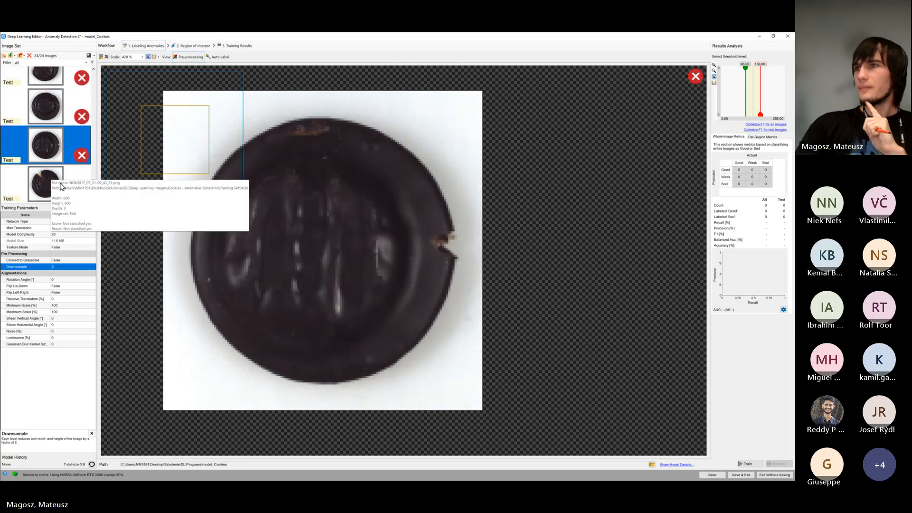
Look through the good training cookies, filtering the image set to training images and back to all images
{"action": "left_click_drag", "start_coordinate": [95, 190], "coordinate": [94, 76]}
{"action": "left_click", "coordinate": [56, 86]}
{"action": "scroll", "coordinate": [55, 91], "scroll_direction": "down", "scroll_amount": 1}
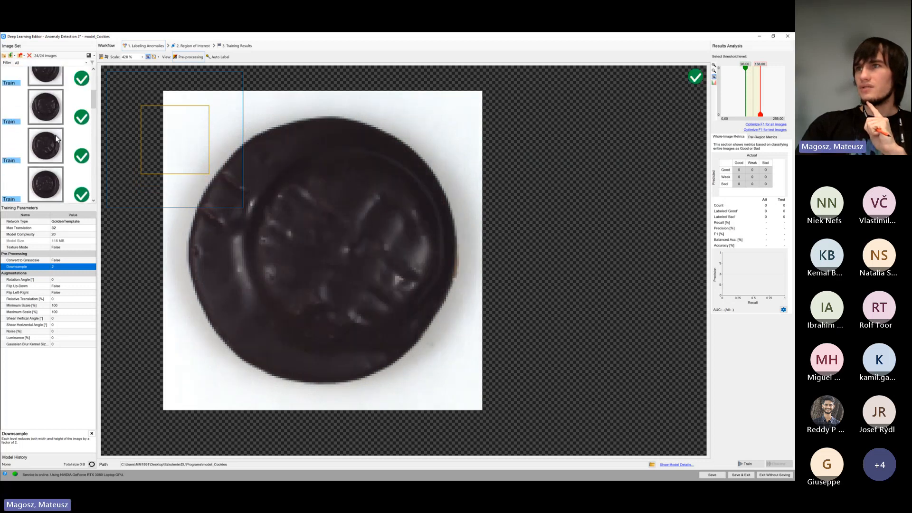
{"action": "left_click", "coordinate": [52, 63]}
{"action": "left_click", "coordinate": [45, 76]}
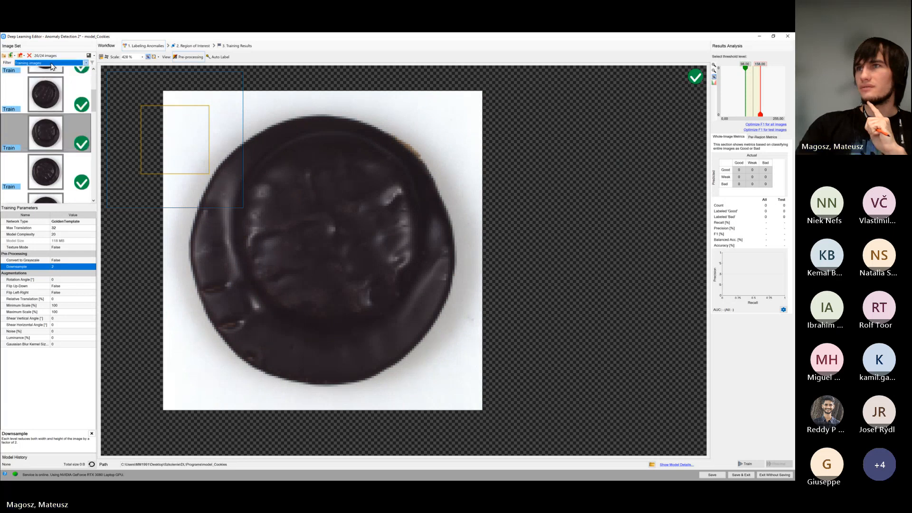
{"action": "left_click", "coordinate": [52, 62]}
{"action": "left_click", "coordinate": [48, 70]}
{"action": "left_click", "coordinate": [51, 145]}
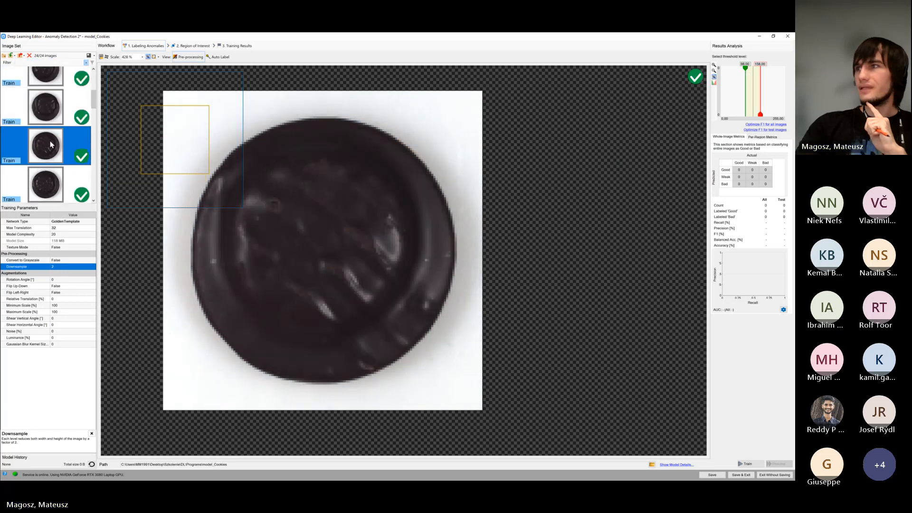
{"action": "scroll", "coordinate": [50, 152], "scroll_direction": "down", "scroll_amount": 3}
{"action": "left_click", "coordinate": [47, 137]}
{"action": "left_click", "coordinate": [46, 98]}
{"action": "scroll", "coordinate": [49, 128], "scroll_direction": "down", "scroll_amount": 2}
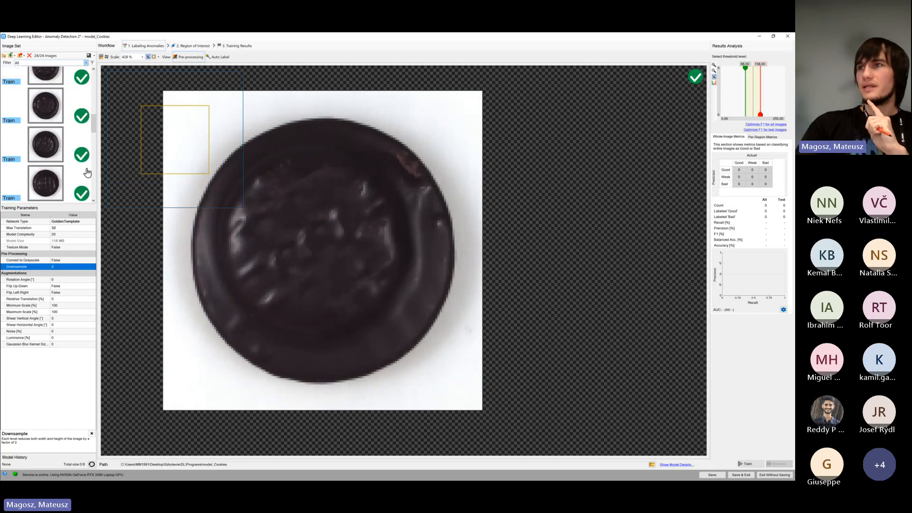
{"action": "scroll", "coordinate": [54, 157], "scroll_direction": "down", "scroll_amount": 4}
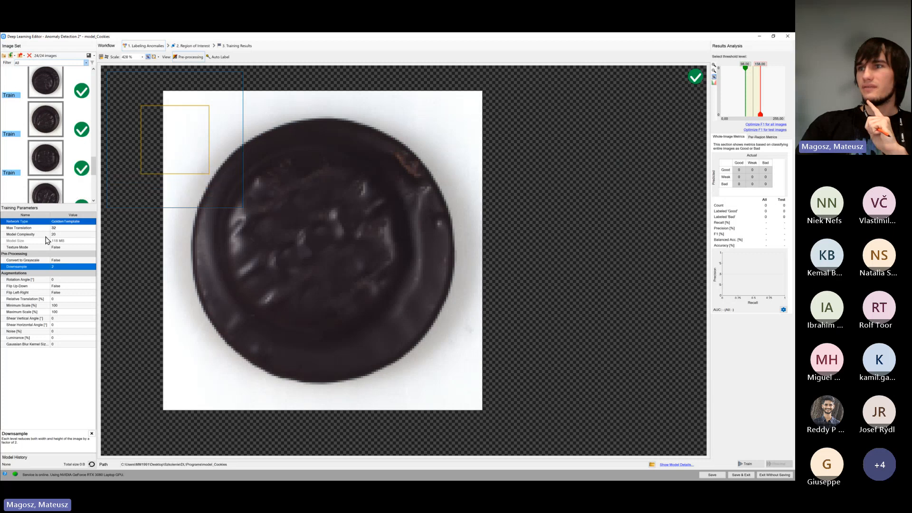
Set the augmentation Rotation Angle to 180° and enable both Flip Up-Down and Flip Left-Right
{"action": "left_click", "coordinate": [69, 280]}
{"action": "left_click_drag", "start_coordinate": [88, 280], "coordinate": [121, 280]}
{"action": "left_click", "coordinate": [77, 280]}
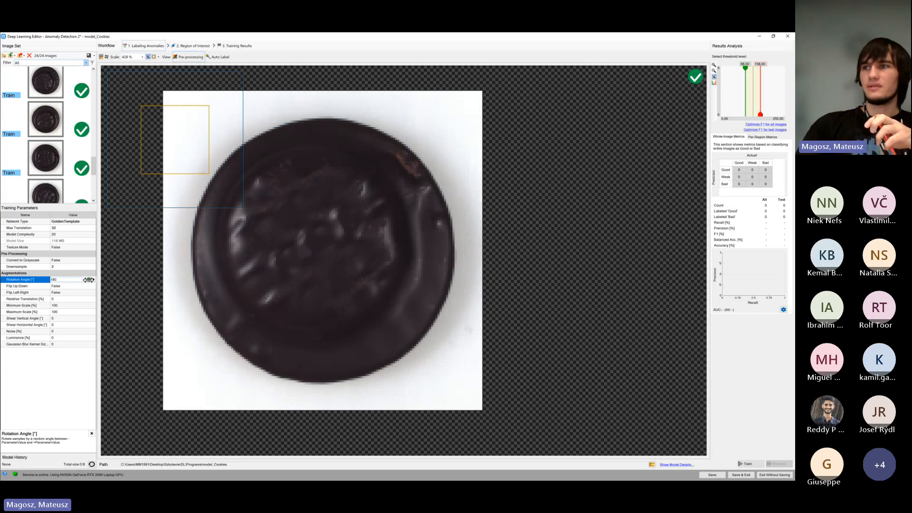
{"action": "left_click", "coordinate": [76, 286]}
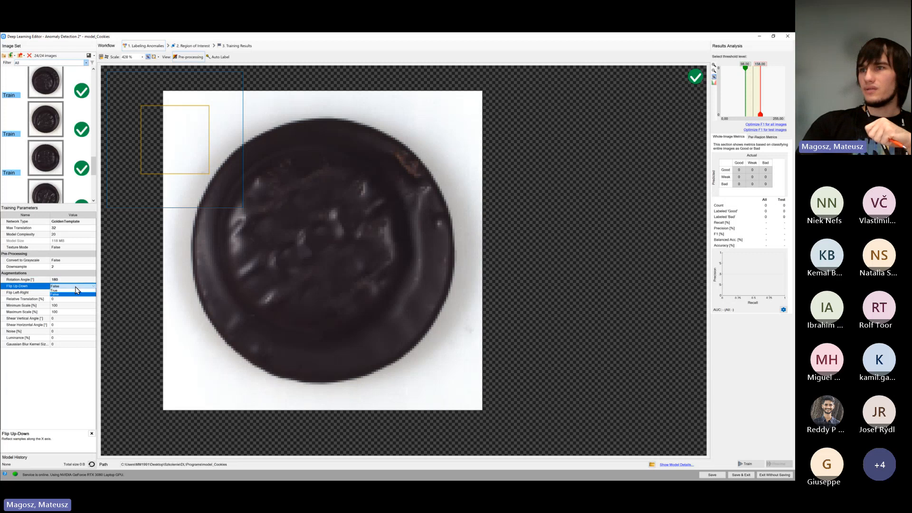
{"action": "left_click", "coordinate": [74, 291]}
{"action": "left_click", "coordinate": [70, 293]}
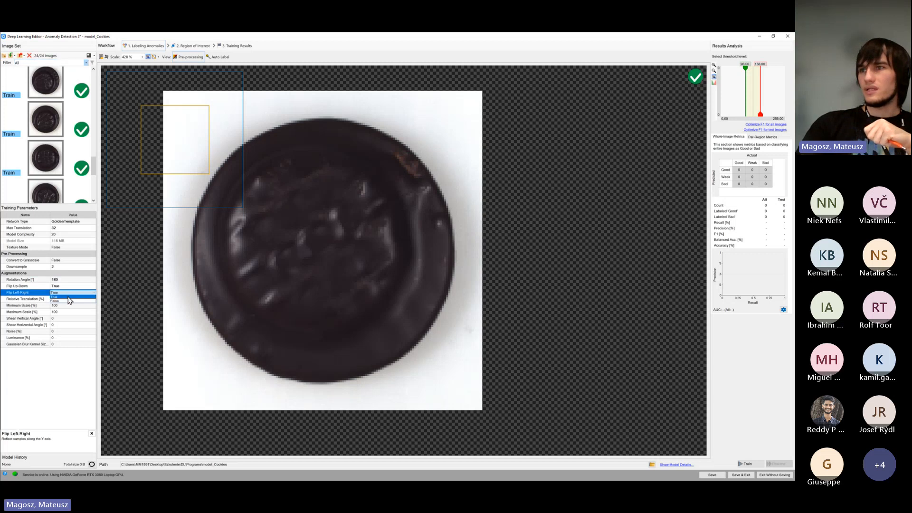
{"action": "left_click", "coordinate": [70, 297]}
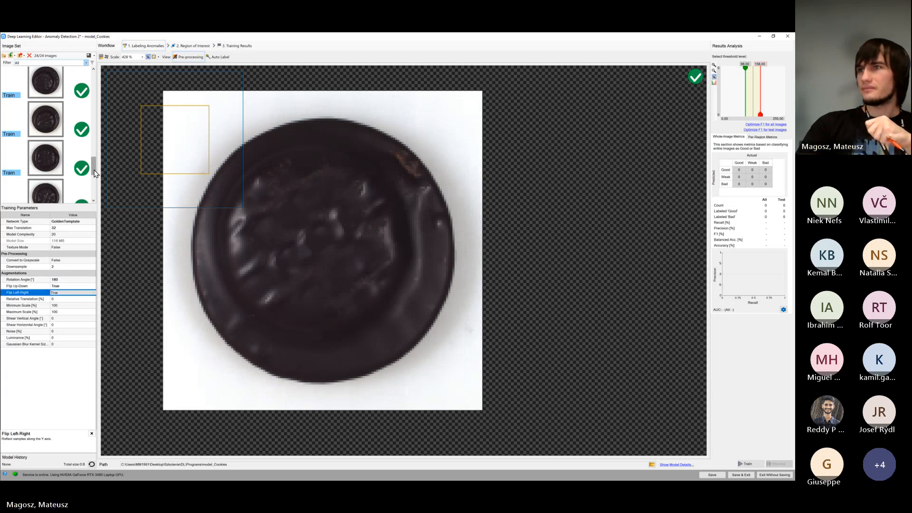
Examine the surface patterns and orientations of the good cookies, working back to the start of the training images
{"action": "left_click", "coordinate": [58, 157]}
{"action": "scroll", "coordinate": [57, 155], "scroll_direction": "up", "scroll_amount": 4}
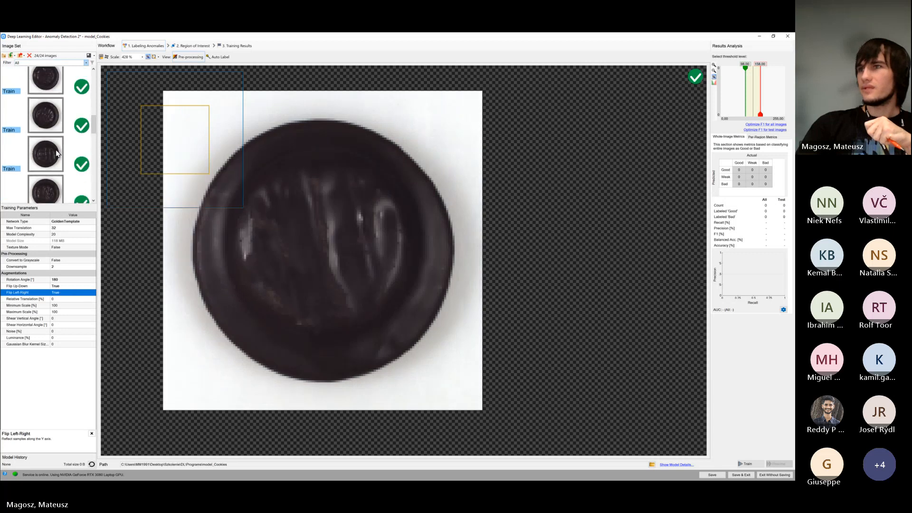
{"action": "left_click", "coordinate": [56, 153]}
{"action": "left_click", "coordinate": [54, 128]}
{"action": "scroll", "coordinate": [53, 131], "scroll_direction": "up", "scroll_amount": 3}
{"action": "key", "text": "Up"}
{"action": "key", "text": "Up"}
{"action": "key", "text": "Up"}
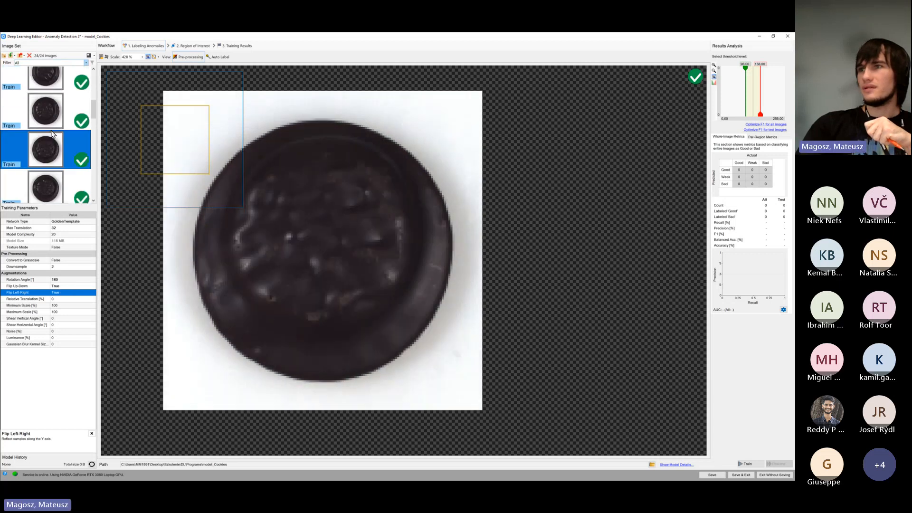
{"action": "scroll", "coordinate": [50, 135], "scroll_direction": "up", "scroll_amount": 3}
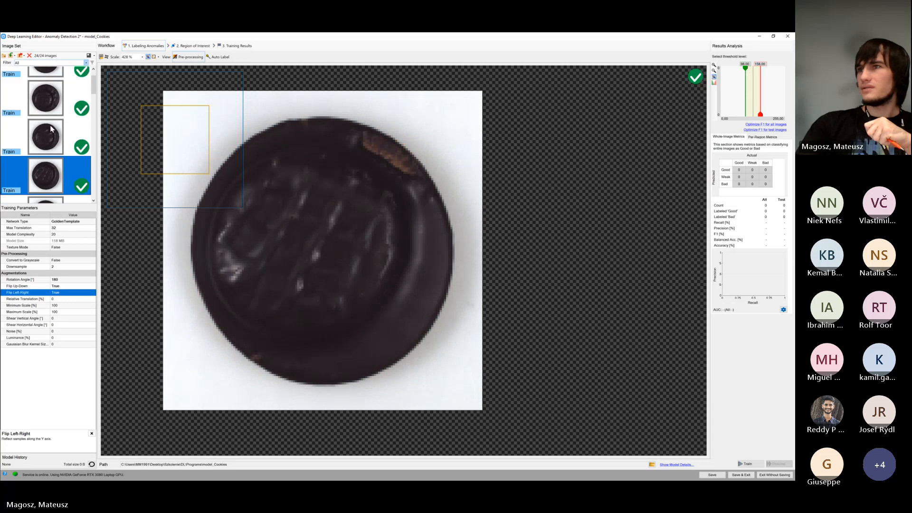
{"action": "left_click", "coordinate": [51, 110]}
{"action": "left_click", "coordinate": [52, 134]}
{"action": "scroll", "coordinate": [52, 142], "scroll_direction": "up", "scroll_amount": 1}
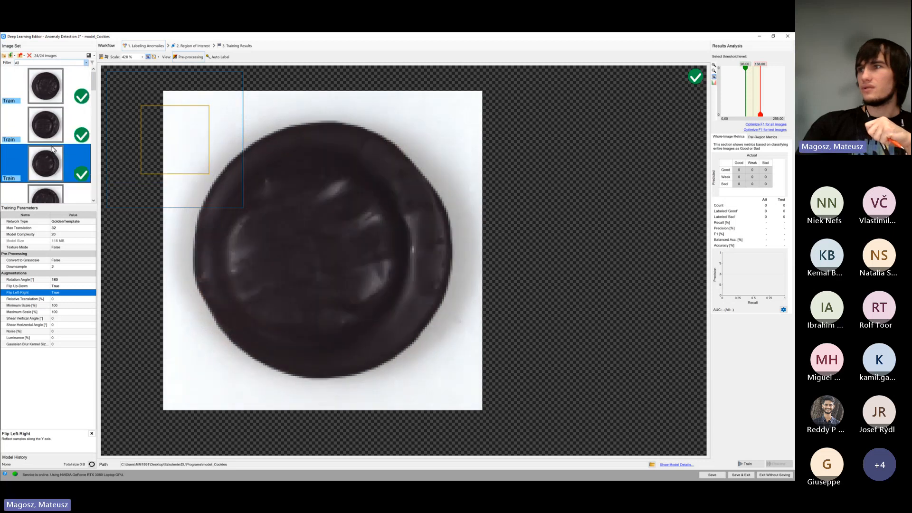
{"action": "left_click", "coordinate": [56, 115]}
{"action": "left_click", "coordinate": [49, 85]}
Inspect further good cookies through the end of the training set, comparing their surface texture and marks
{"action": "scroll", "coordinate": [48, 125], "scroll_direction": "down", "scroll_amount": 3}
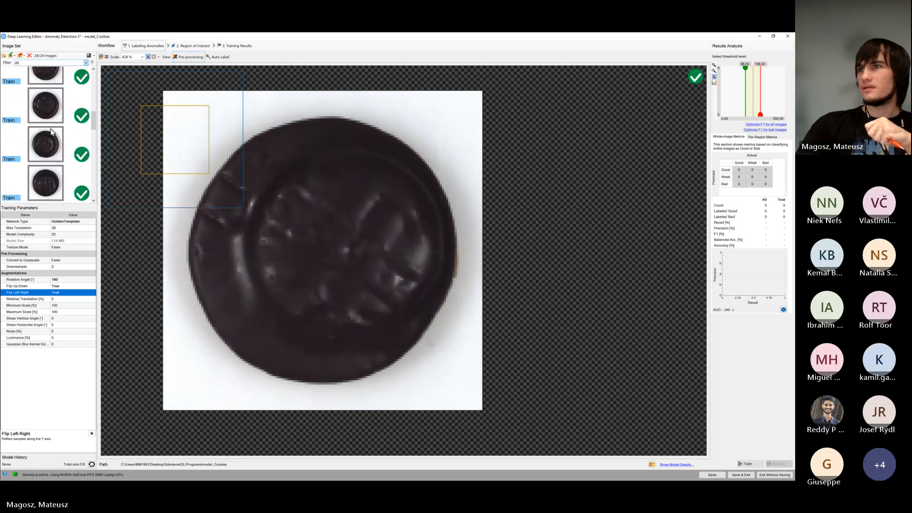
{"action": "left_click", "coordinate": [52, 146]}
{"action": "scroll", "coordinate": [51, 147], "scroll_direction": "down", "scroll_amount": 1}
{"action": "scroll", "coordinate": [50, 161], "scroll_direction": "down", "scroll_amount": 1}
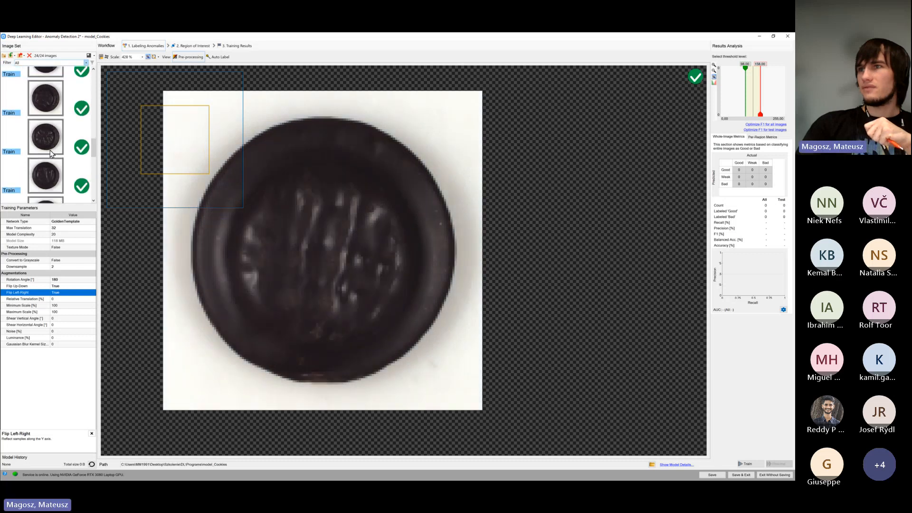
{"action": "left_click", "coordinate": [52, 147]}
{"action": "scroll", "coordinate": [52, 147], "scroll_direction": "down", "scroll_amount": 2}
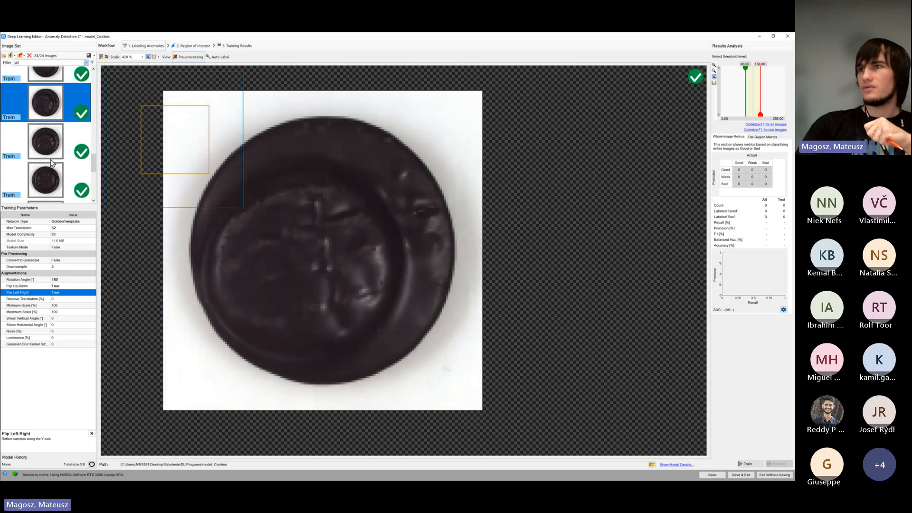
{"action": "left_click", "coordinate": [52, 147]}
{"action": "scroll", "coordinate": [52, 147], "scroll_direction": "down", "scroll_amount": 1}
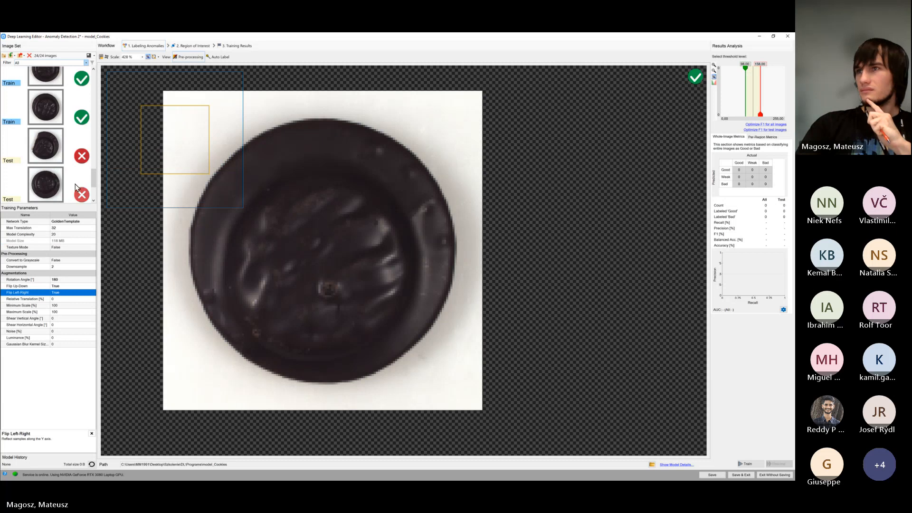
{"action": "left_click", "coordinate": [46, 108]}
{"action": "scroll", "coordinate": [46, 110], "scroll_direction": "up", "scroll_amount": 2}
{"action": "left_click", "coordinate": [55, 145]}
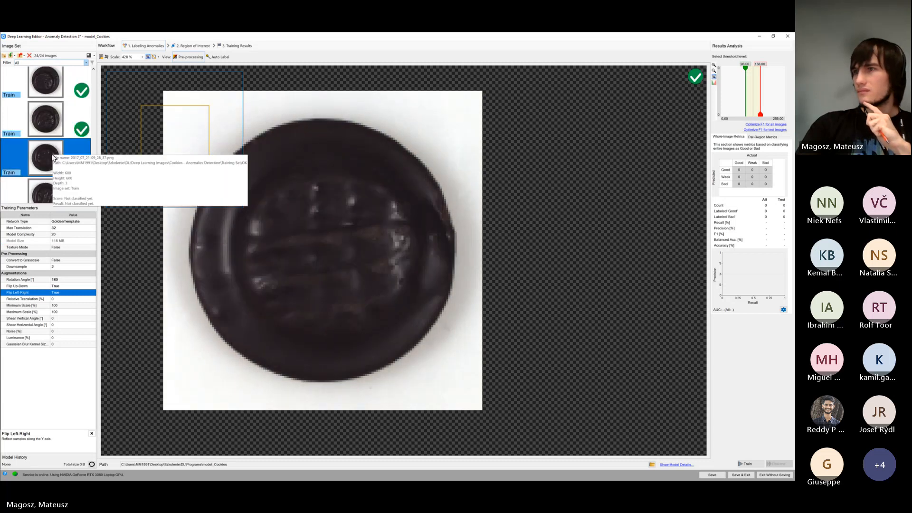
Set the Noise augmentation to 2 %, save the model and train it
{"action": "left_click", "coordinate": [71, 331]}
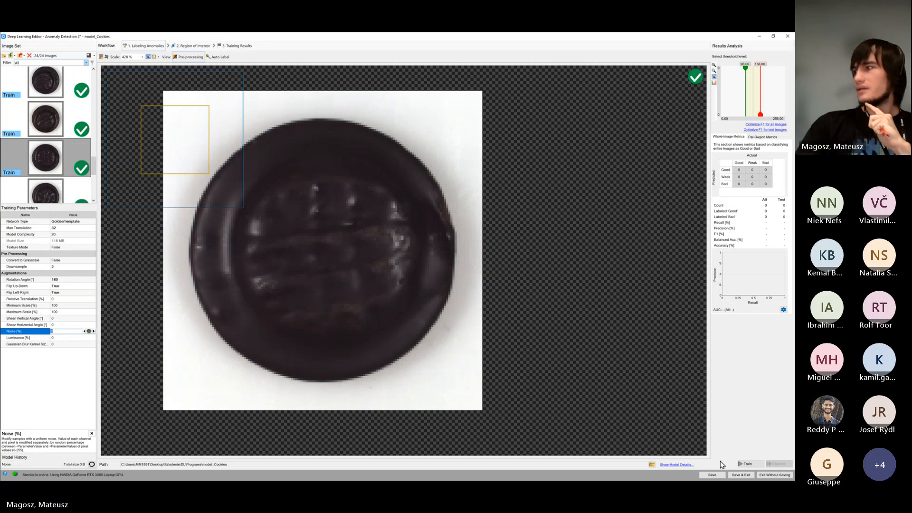
{"action": "left_click", "coordinate": [712, 474]}
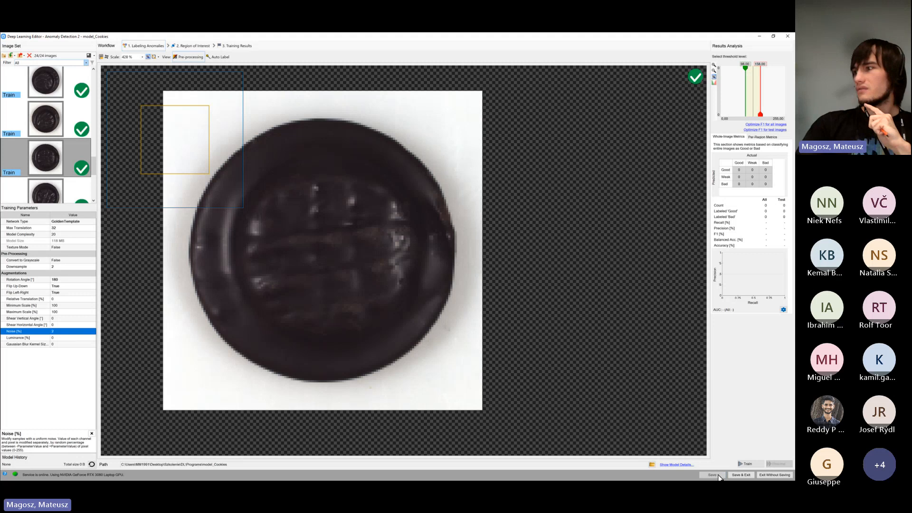
{"action": "left_click", "coordinate": [749, 464]}
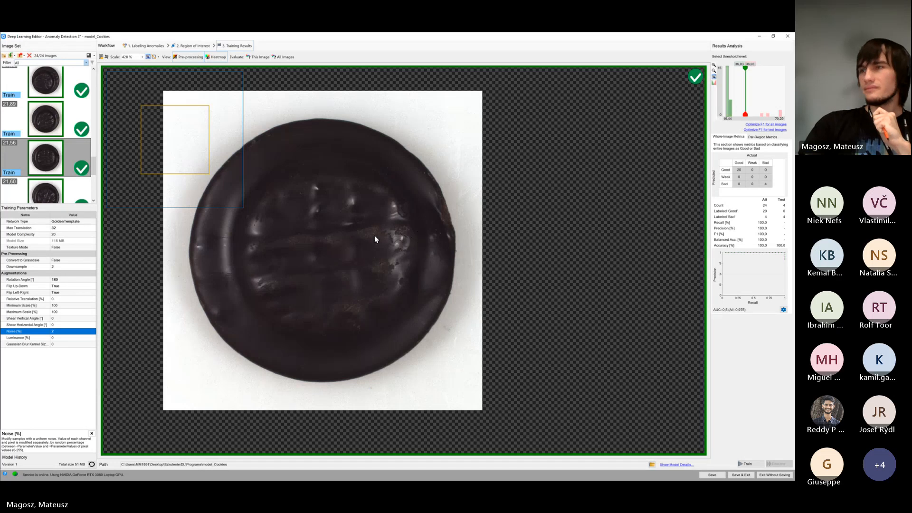
Review the anomaly heatmaps produced by the trained model on the four bad test cookies
{"action": "scroll", "coordinate": [48, 133], "scroll_direction": "down", "scroll_amount": 3}
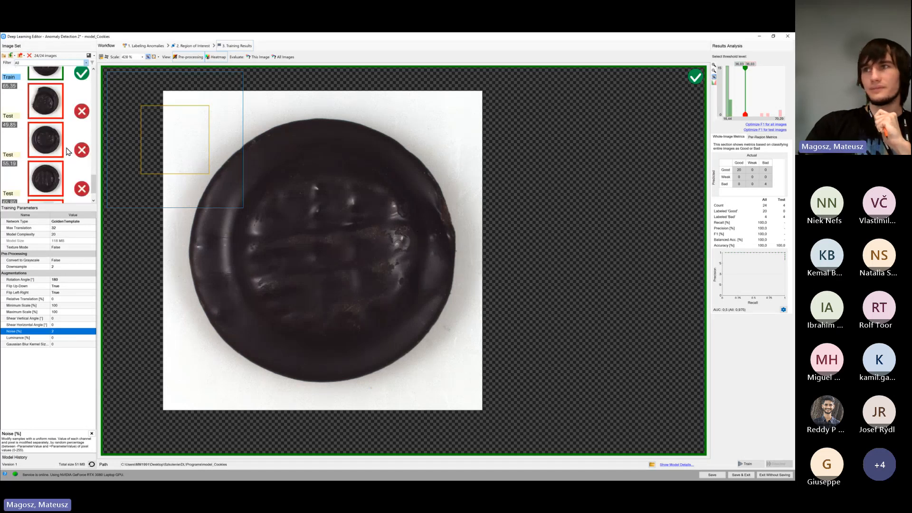
{"action": "left_click", "coordinate": [57, 113]}
{"action": "left_click", "coordinate": [54, 145]}
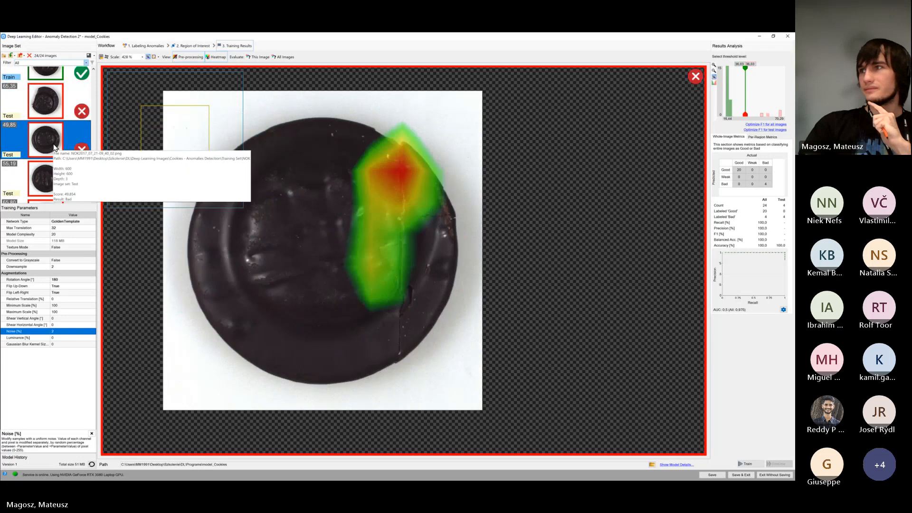
{"action": "left_click", "coordinate": [53, 171]}
{"action": "scroll", "coordinate": [54, 172], "scroll_direction": "down", "scroll_amount": 1}
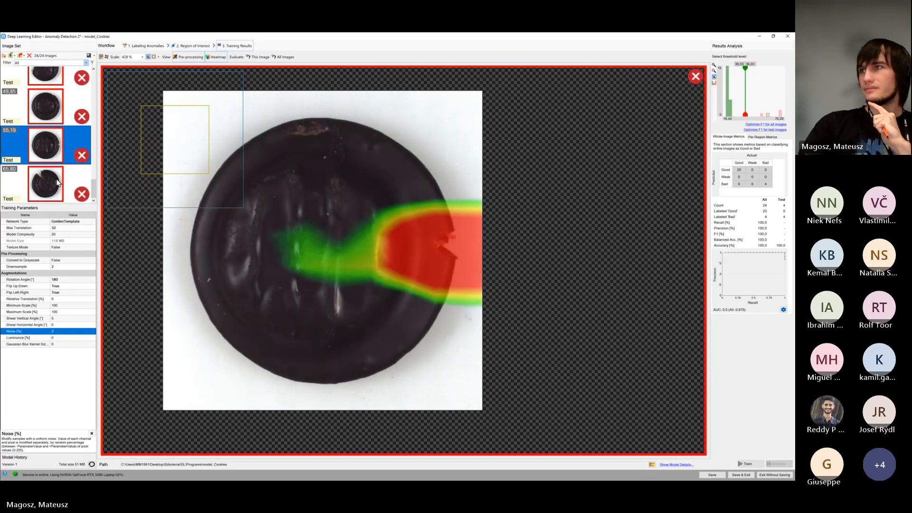
{"action": "left_click", "coordinate": [57, 182]}
{"action": "left_click", "coordinate": [48, 139]}
{"action": "left_click", "coordinate": [48, 107]}
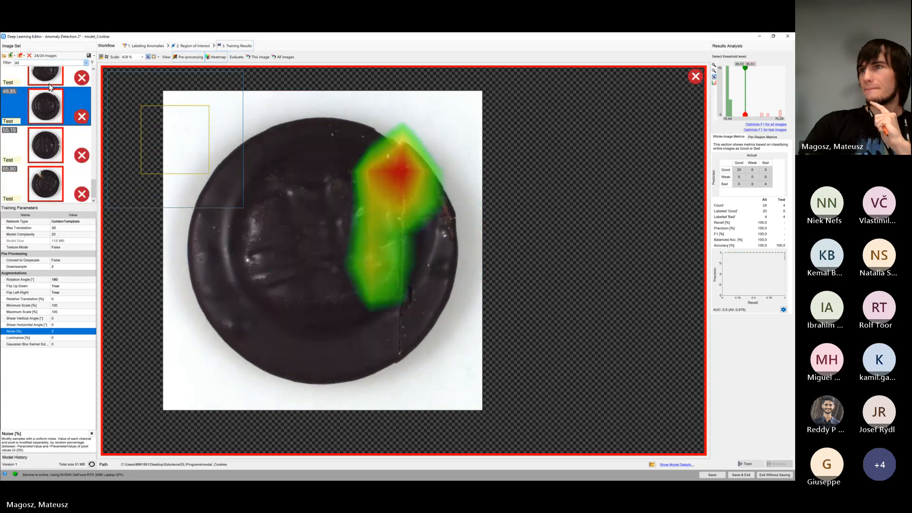
{"action": "left_click", "coordinate": [48, 82]}
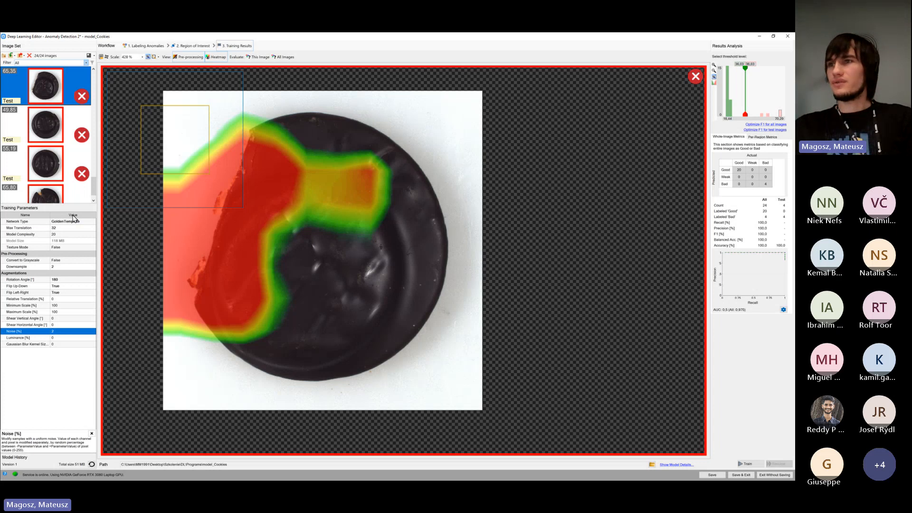
Compare the heatmap extent with the actual defects on the cracked, broken and notched test cookies
{"action": "left_click", "coordinate": [50, 286]}
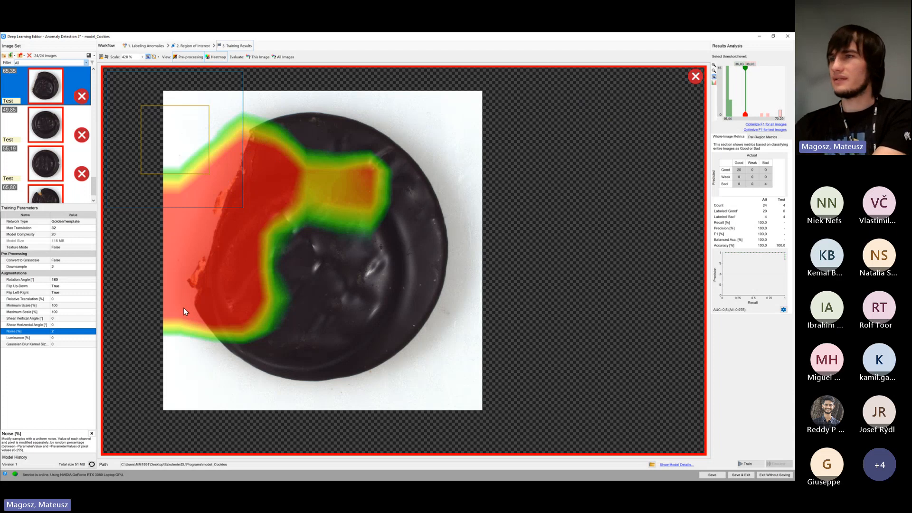
{"action": "left_click", "coordinate": [53, 130]}
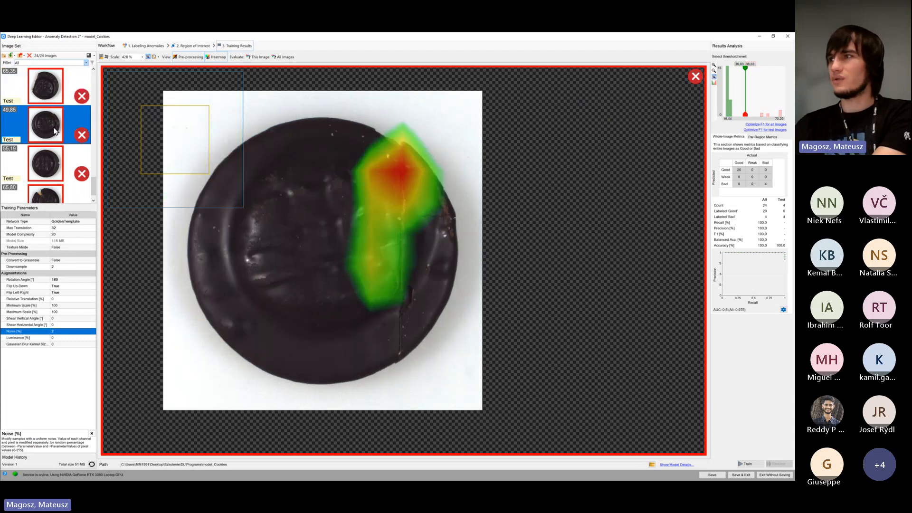
{"action": "left_click", "coordinate": [43, 157]}
{"action": "left_click", "coordinate": [47, 195]}
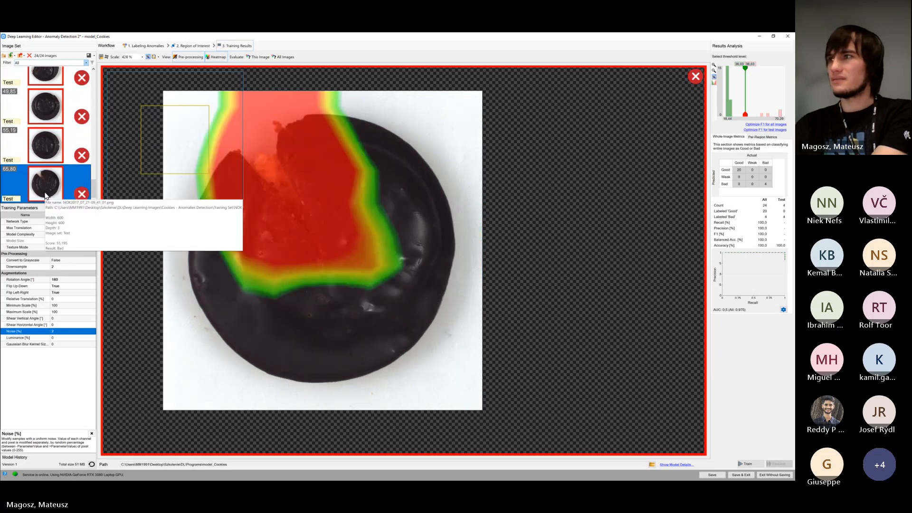
{"action": "scroll", "coordinate": [49, 175], "scroll_direction": "up", "scroll_amount": 1}
{"action": "left_click", "coordinate": [45, 139]}
{"action": "left_click", "coordinate": [47, 174]}
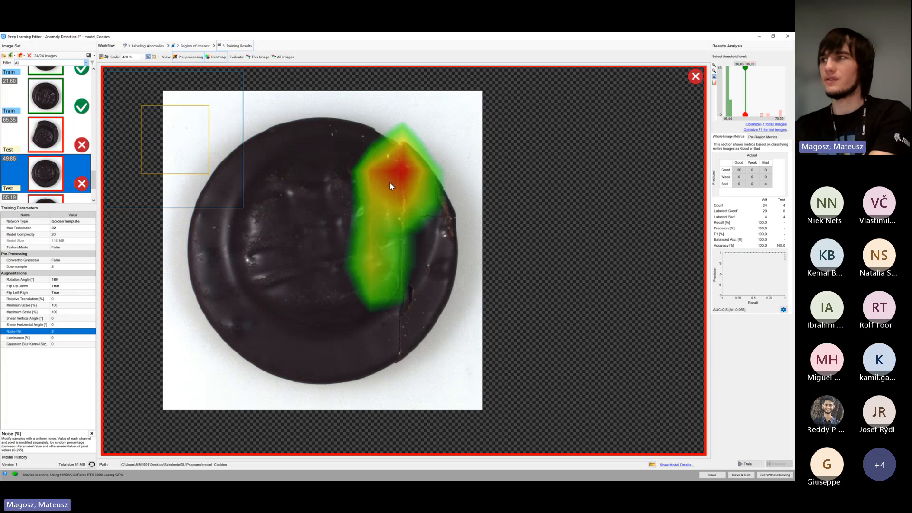
{"action": "key", "text": "Up"}
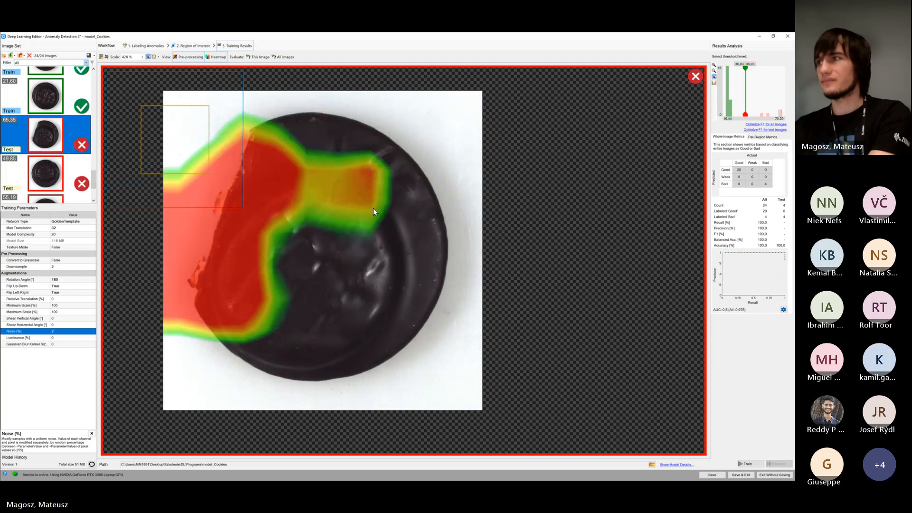
{"action": "left_click", "coordinate": [41, 180]}
{"action": "scroll", "coordinate": [44, 181], "scroll_direction": "down", "scroll_amount": 1}
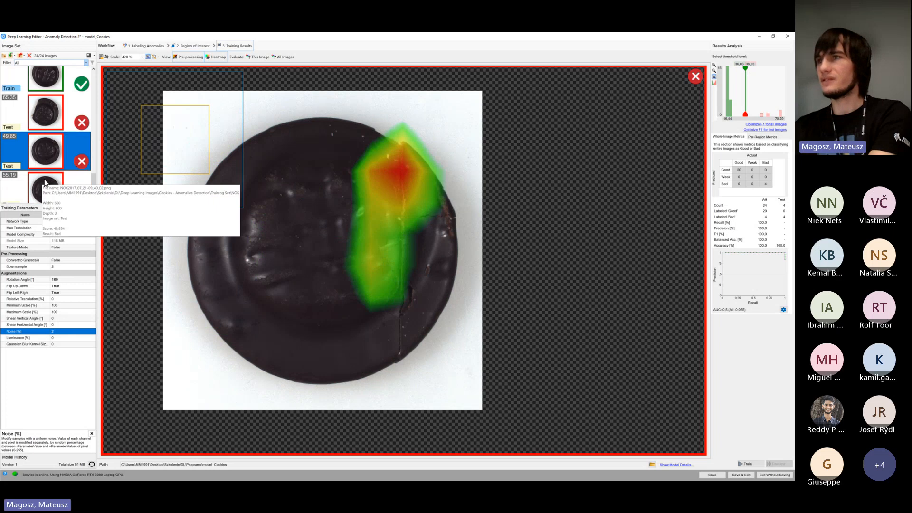
{"action": "left_click", "coordinate": [44, 183]}
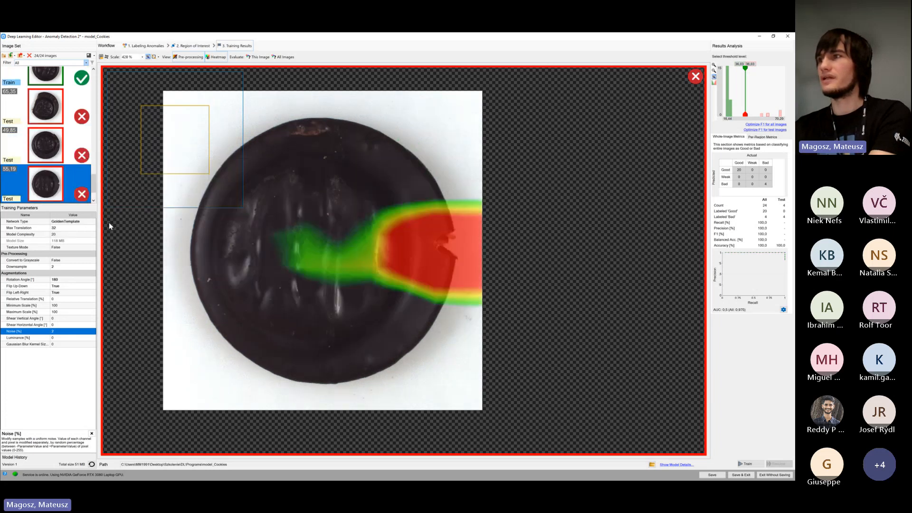
Compare the patch size on the notched test cookie at Downsample 1 and 0, and set the parameter to 1
{"action": "left_click", "coordinate": [82, 267]}
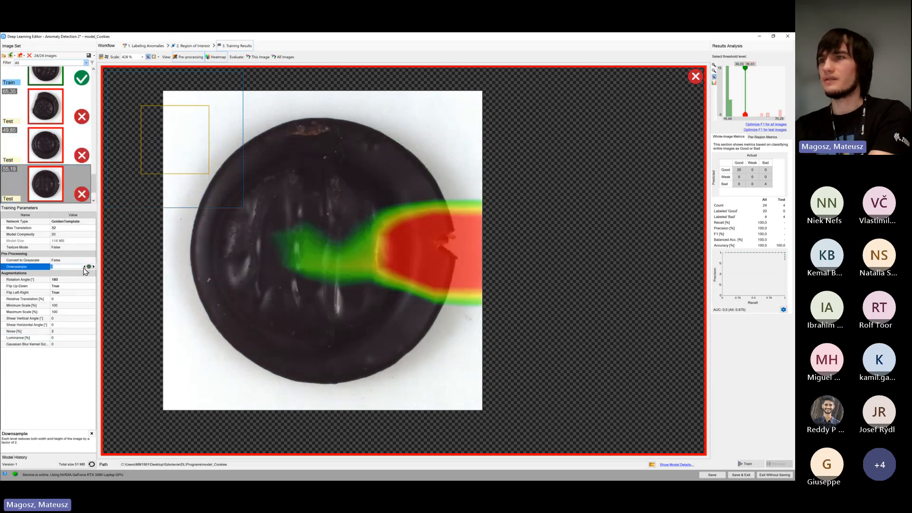
{"action": "left_click", "coordinate": [85, 268]}
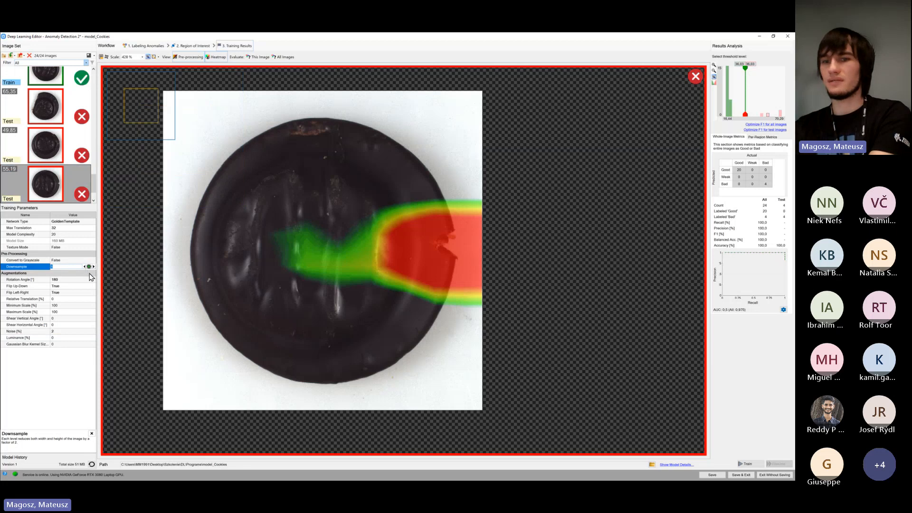
{"action": "left_click", "coordinate": [94, 280]}
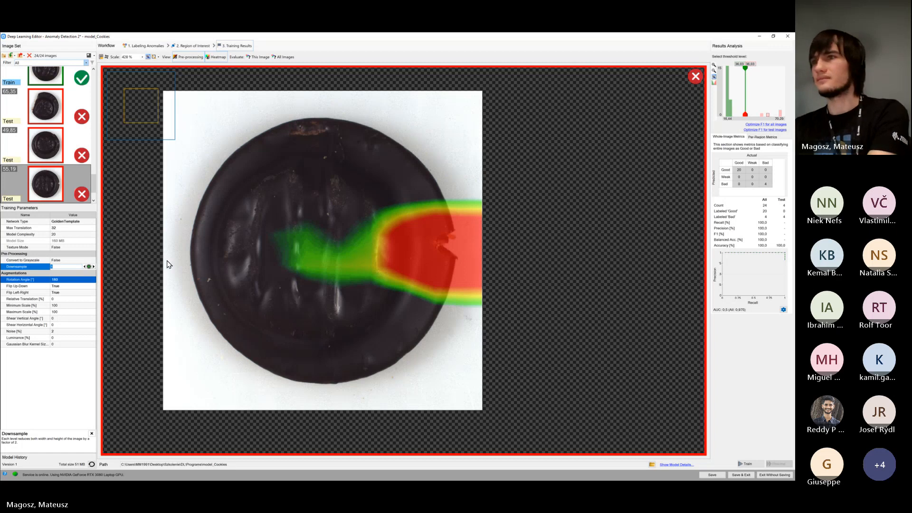
{"action": "left_click", "coordinate": [84, 267]}
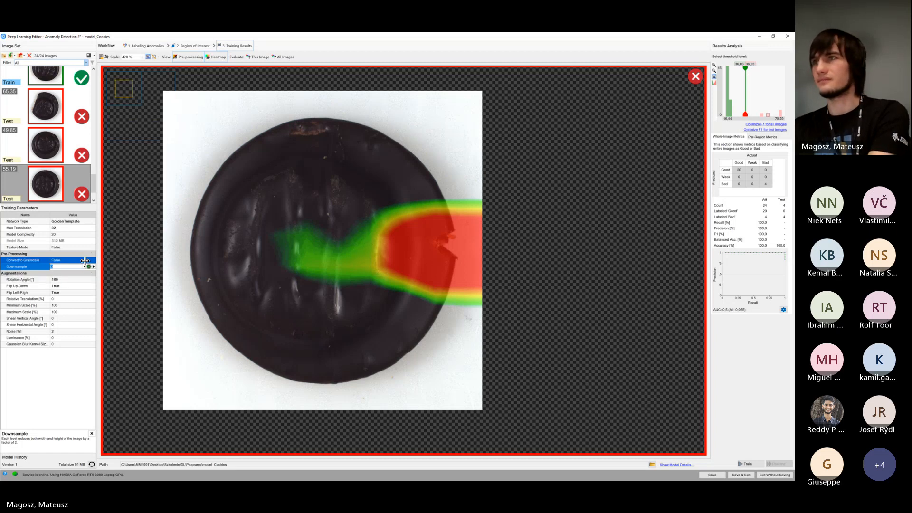
{"action": "left_click", "coordinate": [94, 267]}
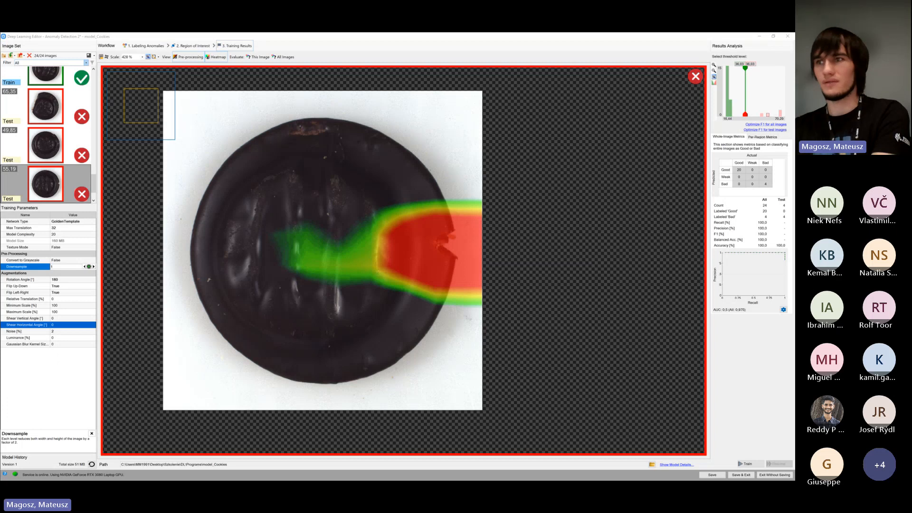
{"action": "key", "text": "Up"}
{"action": "key", "text": "Up"}
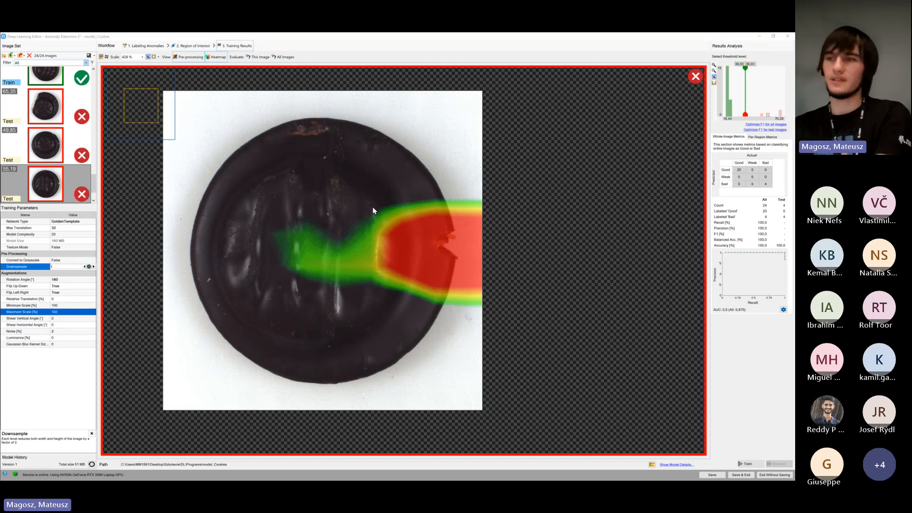
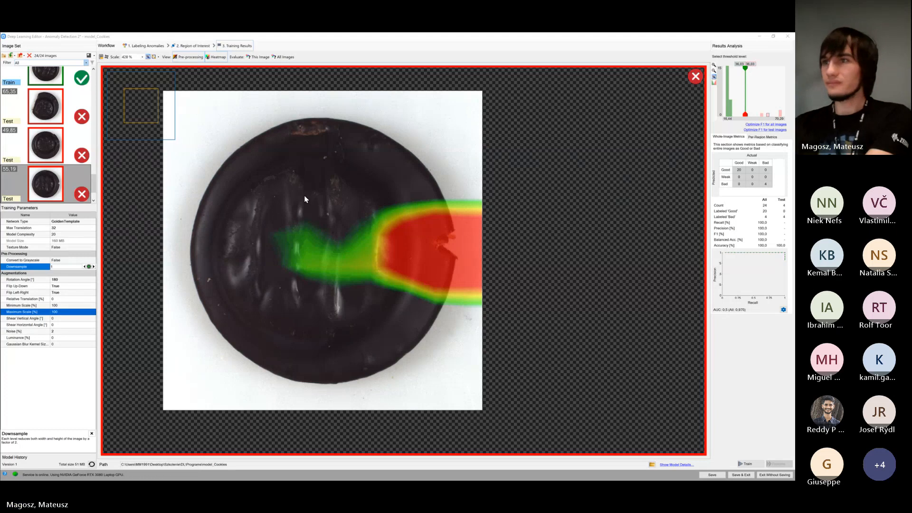
Set Max Translation to 48, save the model and train it
{"action": "left_click", "coordinate": [72, 228]}
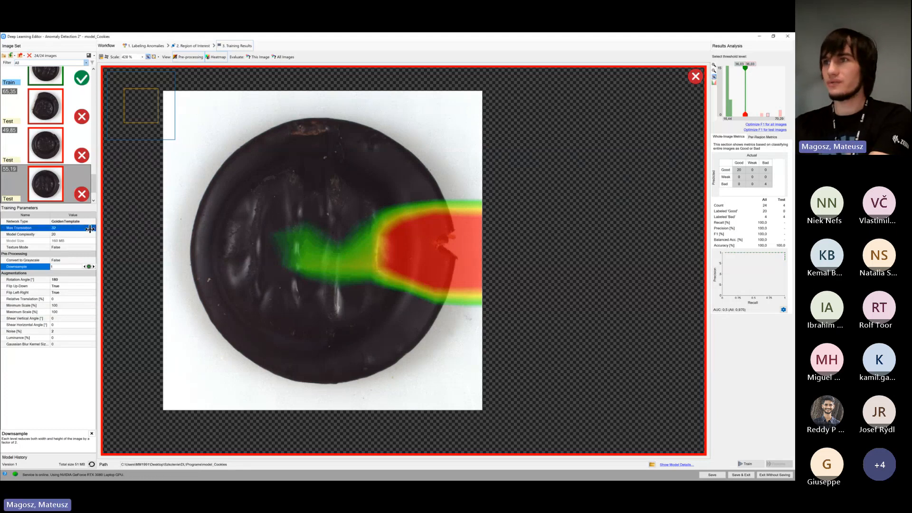
{"action": "left_click", "coordinate": [94, 227]}
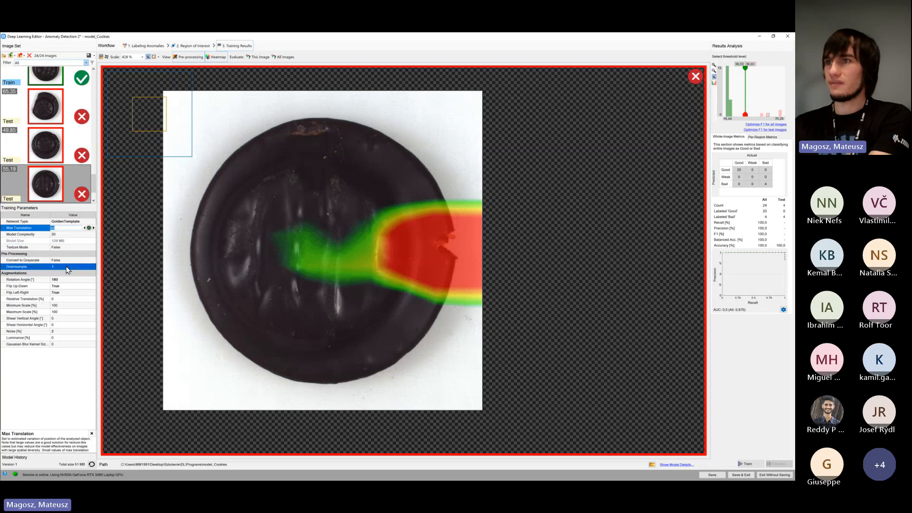
{"action": "mouse_move", "coordinate": [70, 270]}
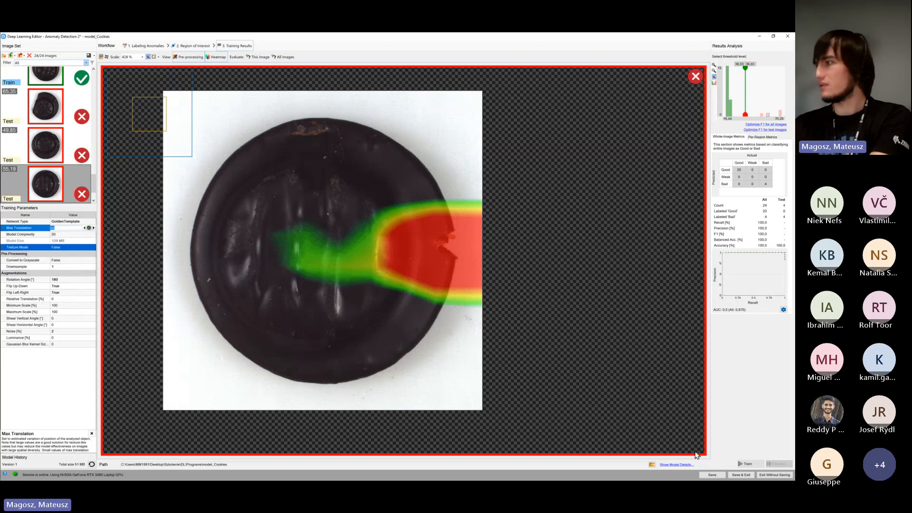
{"action": "left_click", "coordinate": [712, 475]}
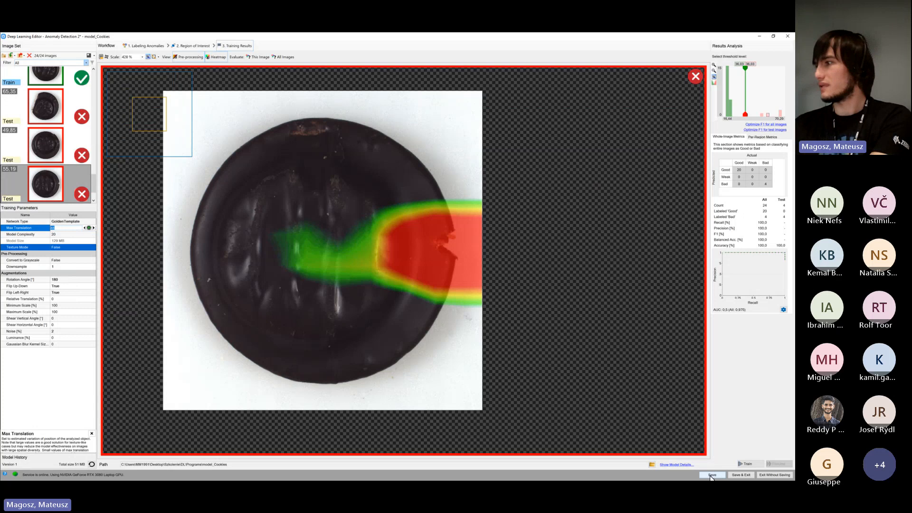
{"action": "left_click", "coordinate": [740, 464]}
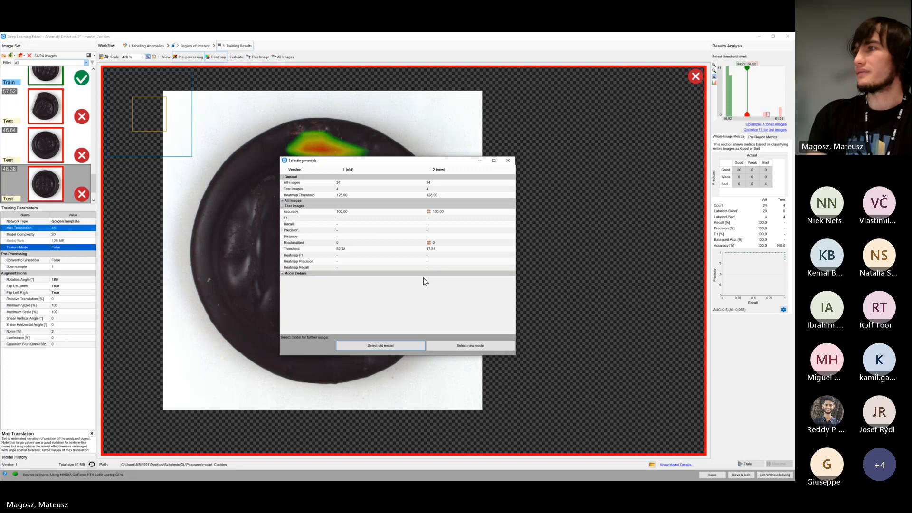
Compare the metrics and model details of the old and new versions, and select the new model for further use
{"action": "left_click_drag", "start_coordinate": [418, 162], "coordinate": [287, 187]}
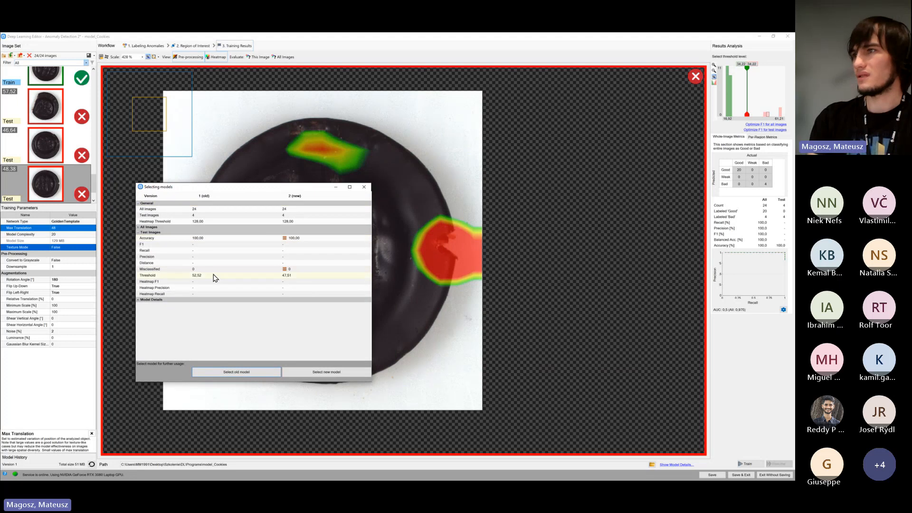
{"action": "left_click", "coordinate": [141, 307]}
{"action": "scroll", "coordinate": [296, 297], "scroll_direction": "down", "scroll_amount": 3}
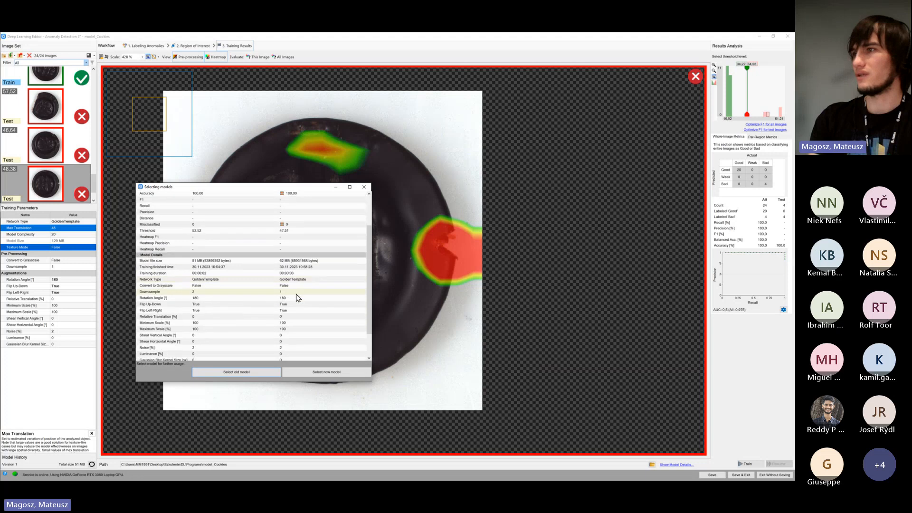
{"action": "scroll", "coordinate": [297, 295], "scroll_direction": "down", "scroll_amount": 2}
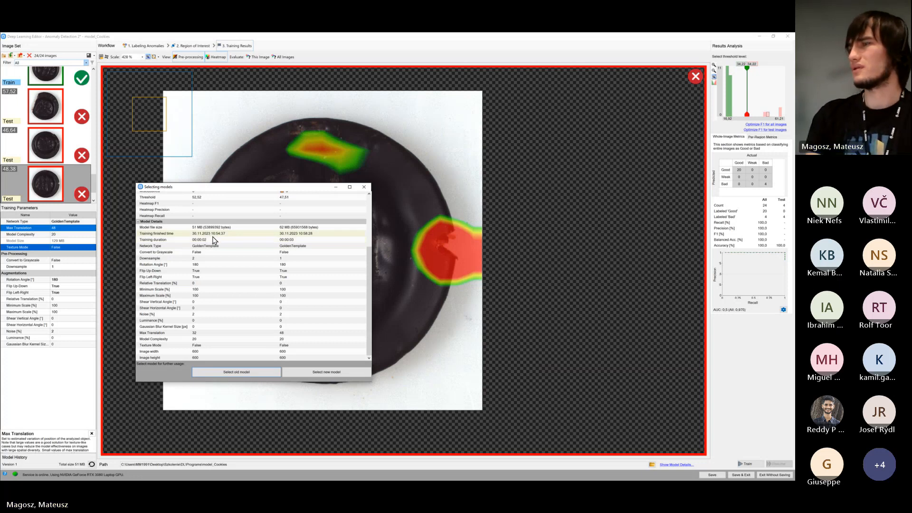
{"action": "scroll", "coordinate": [216, 243], "scroll_direction": "up", "scroll_amount": 3}
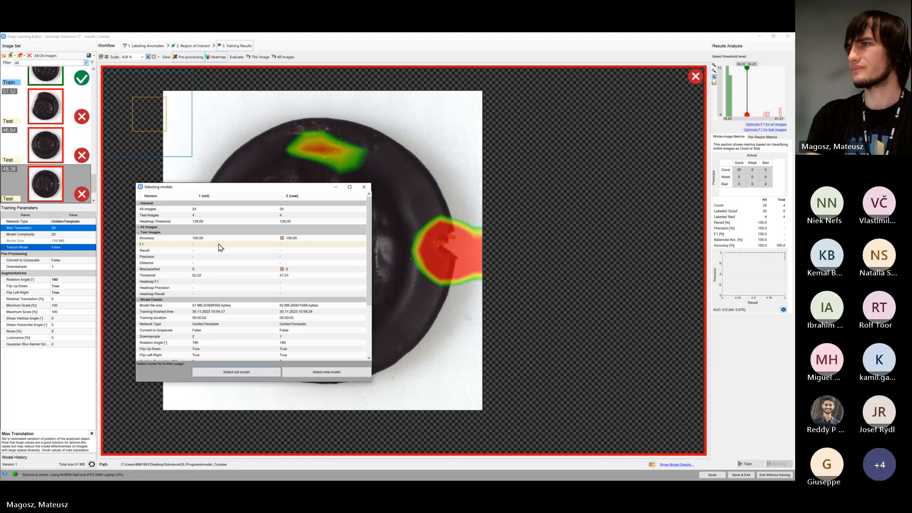
{"action": "left_click", "coordinate": [140, 228]}
{"action": "left_click", "coordinate": [139, 228]}
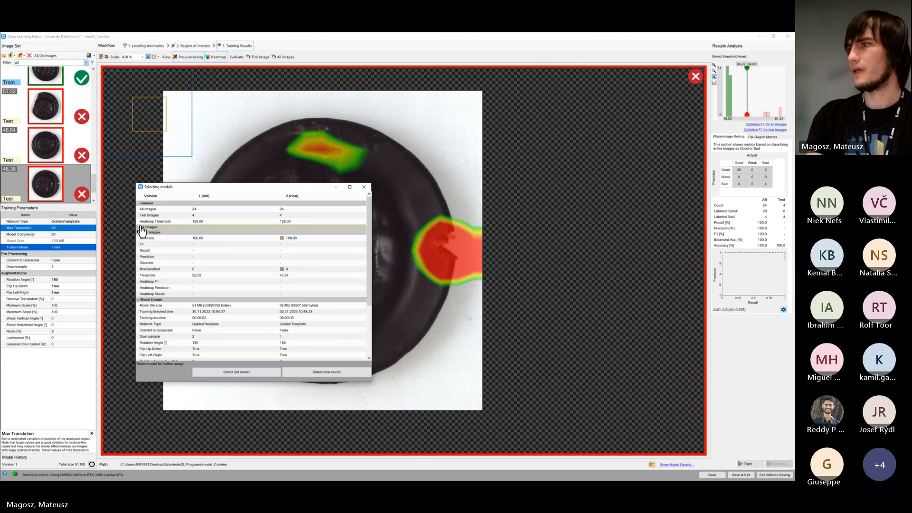
{"action": "left_click", "coordinate": [339, 373]}
Review the new model's anomaly heatmaps on the cracked, chipped and broken test cookies
{"action": "left_click", "coordinate": [61, 151]}
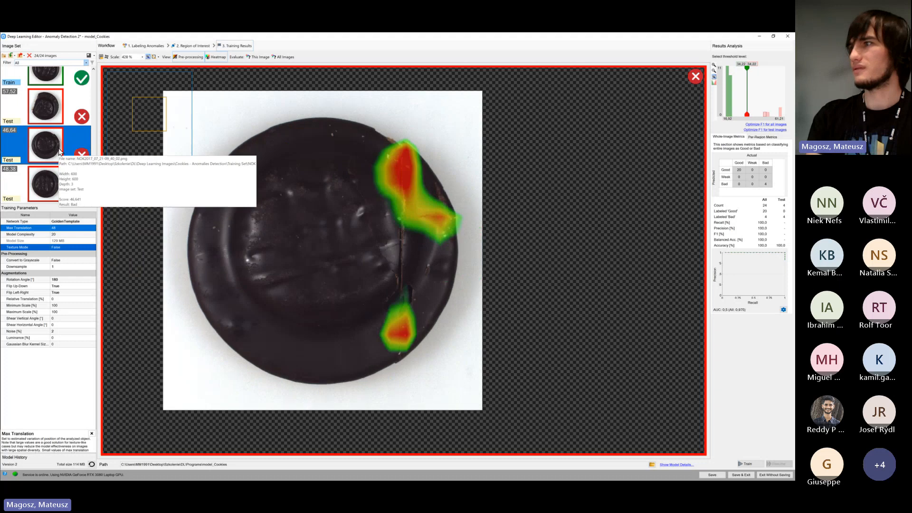
{"action": "left_click", "coordinate": [42, 116]}
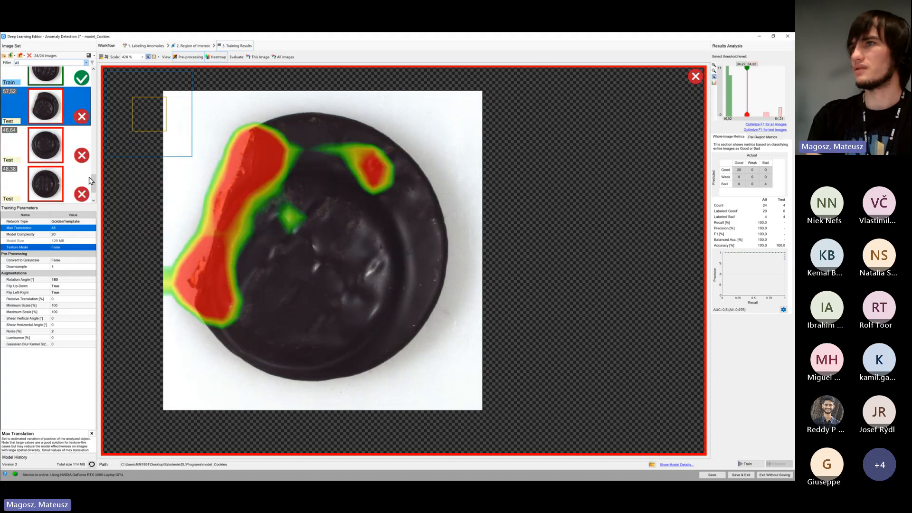
{"action": "scroll", "coordinate": [92, 180], "scroll_direction": "down", "scroll_amount": 1}
{"action": "left_click", "coordinate": [47, 185]}
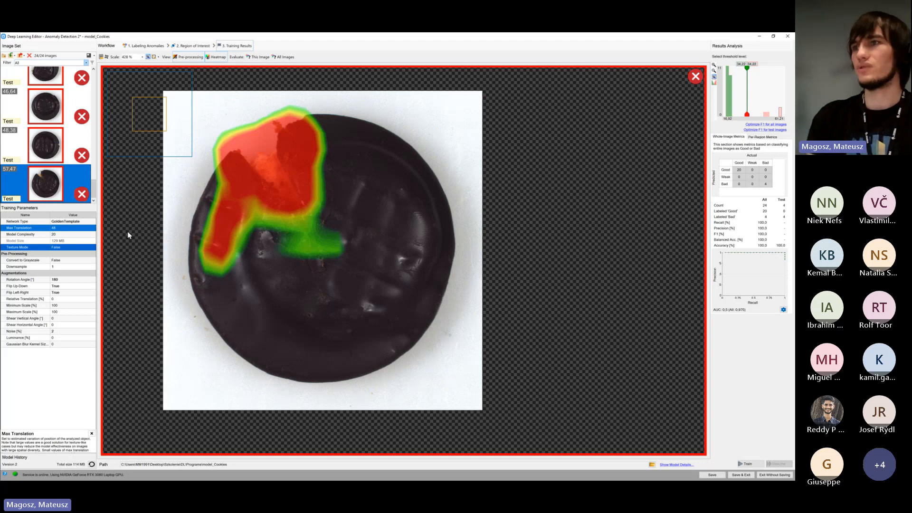
Preview the patch size on the broken test cookie with a higher Downsample, and return the parameter to 1
{"action": "left_click", "coordinate": [68, 267]}
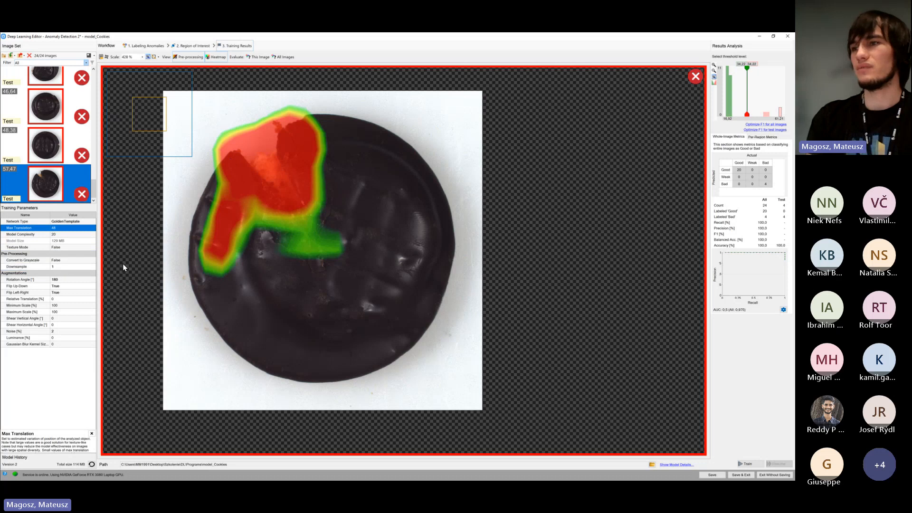
{"action": "left_click", "coordinate": [88, 269]}
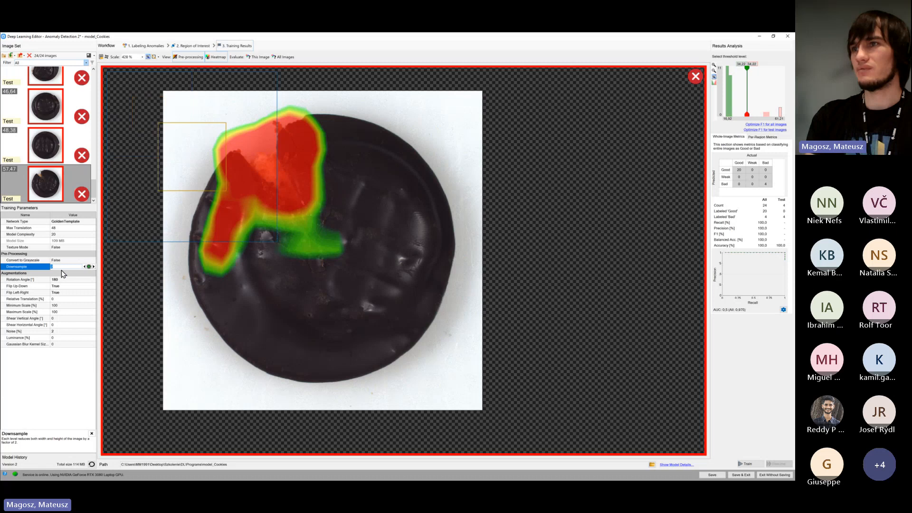
{"action": "left_click", "coordinate": [64, 268]}
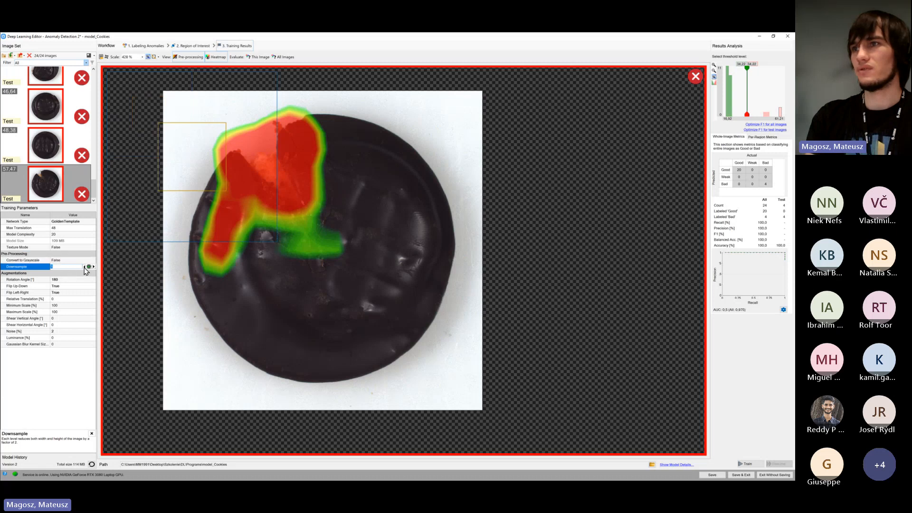
{"action": "left_click", "coordinate": [84, 267]}
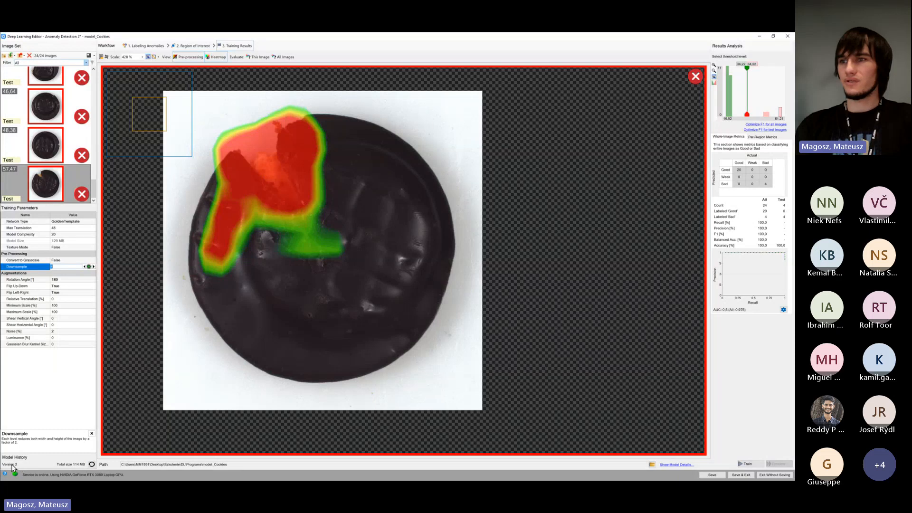
Open the model history and look over the entries for versions 1 and 2
{"action": "left_click", "coordinate": [92, 465]}
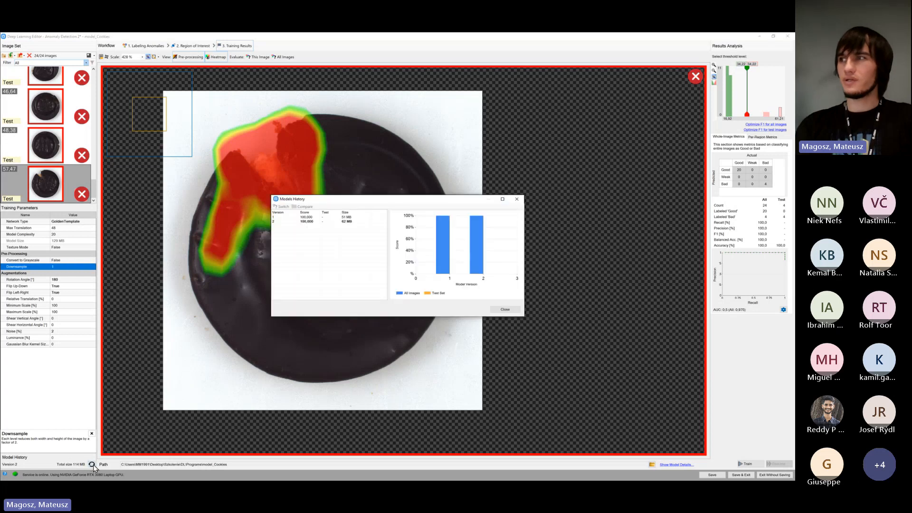
{"action": "left_click_drag", "start_coordinate": [342, 202], "coordinate": [204, 265]}
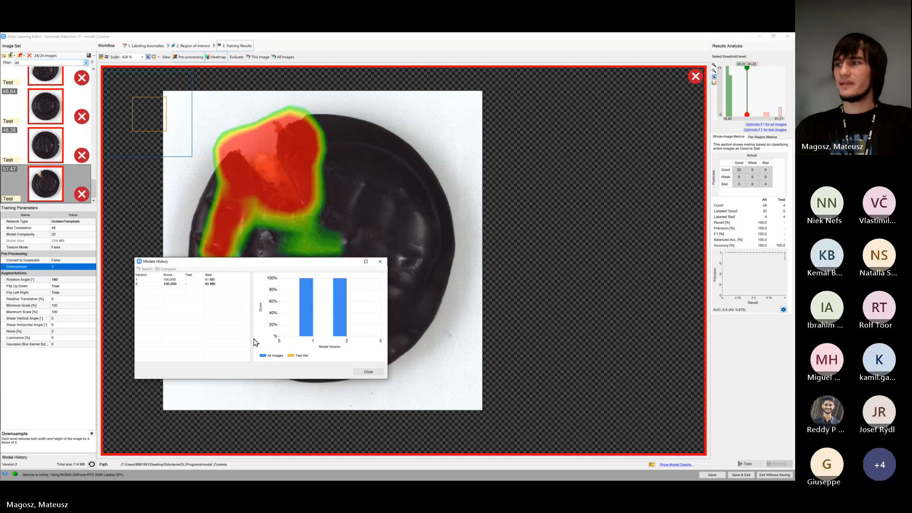
{"action": "left_click", "coordinate": [156, 280]}
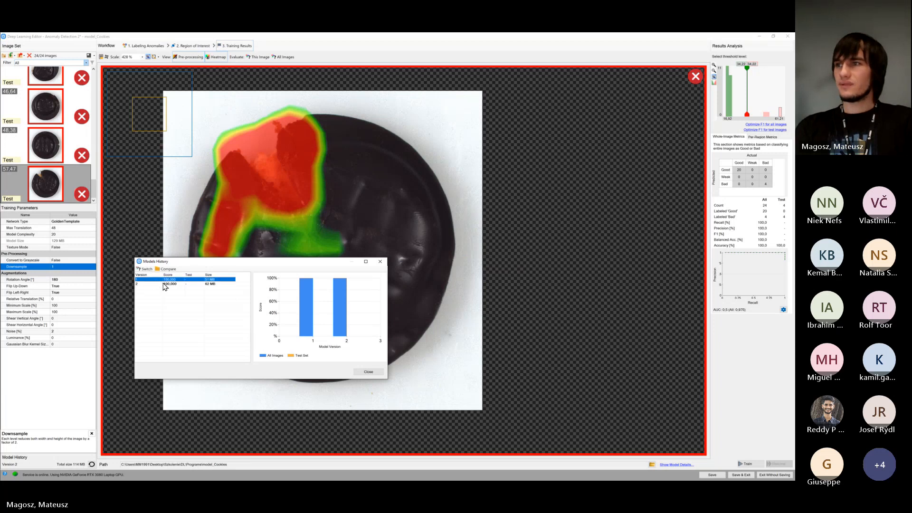
{"action": "left_click", "coordinate": [170, 284]}
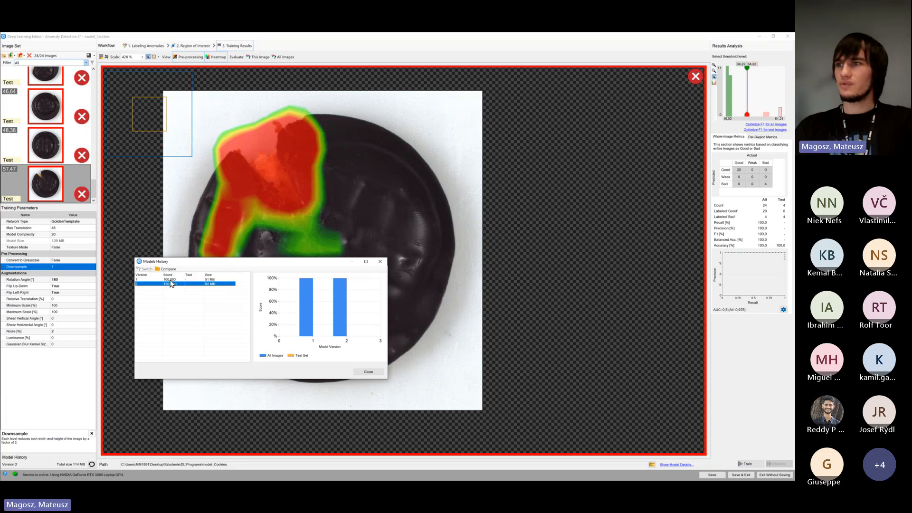
{"action": "left_click", "coordinate": [170, 280]}
{"action": "left_click", "coordinate": [170, 284]}
{"action": "left_click", "coordinate": [170, 280]}
{"action": "left_click", "coordinate": [171, 284]}
{"action": "left_click", "coordinate": [174, 280]}
{"action": "left_click", "coordinate": [175, 284]}
{"action": "left_click", "coordinate": [175, 279]}
{"action": "left_click", "coordinate": [177, 285]}
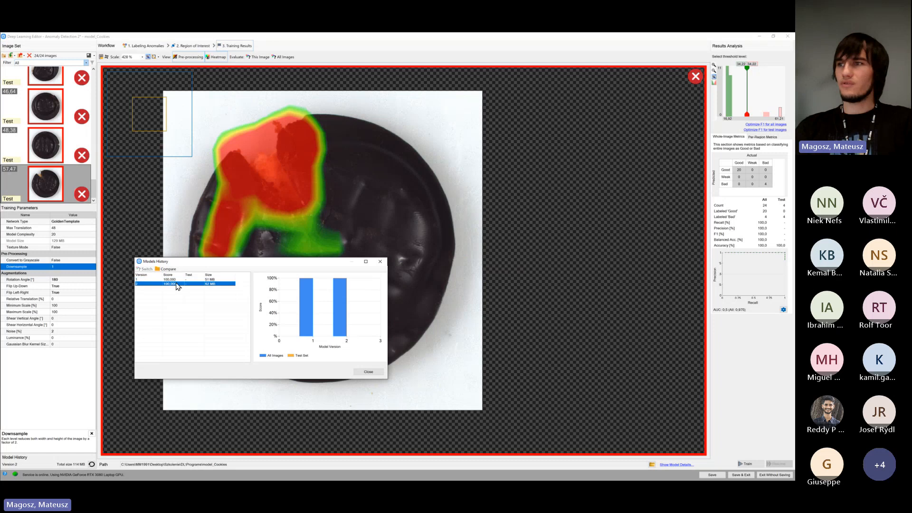
{"action": "left_click", "coordinate": [177, 280]}
{"action": "left_click", "coordinate": [178, 284]}
{"action": "left_click", "coordinate": [178, 280]}
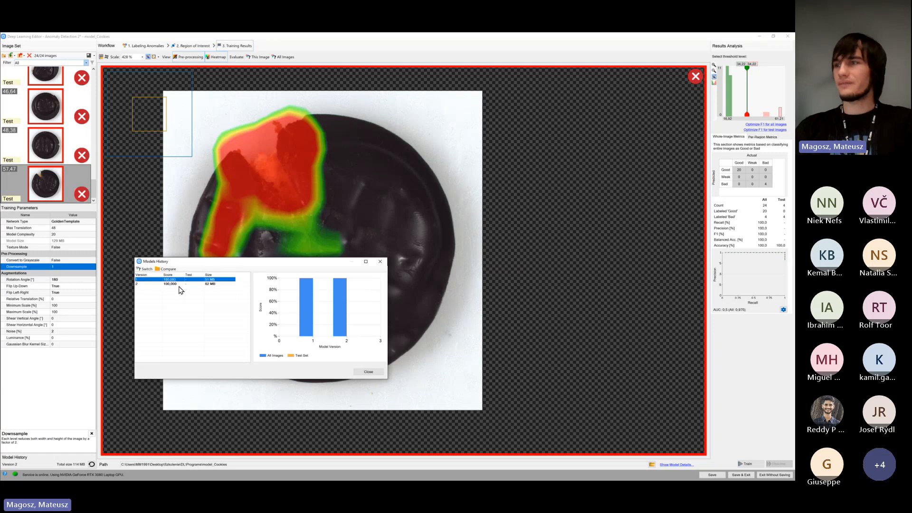
Compare model version 1 with the current version, including their training parameters under Model Details, and close the comparison
{"action": "right_click", "coordinate": [177, 282]}
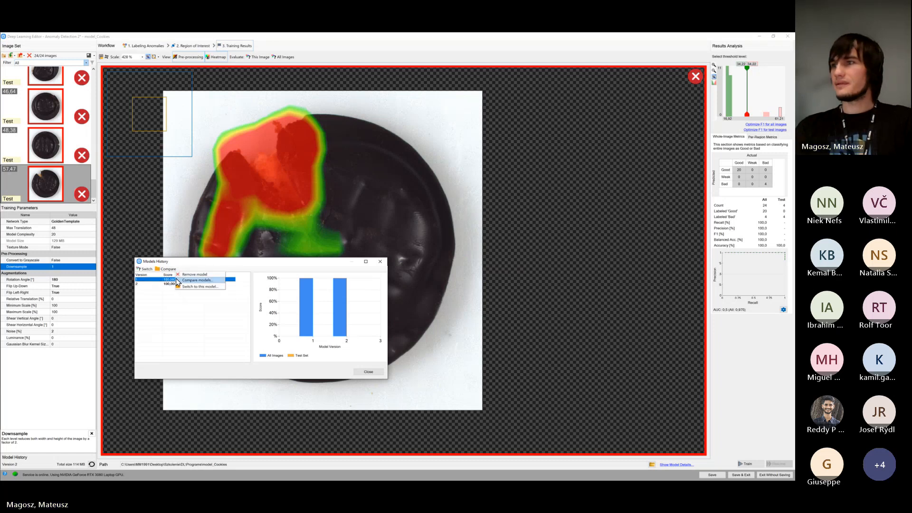
{"action": "left_click", "coordinate": [184, 281]}
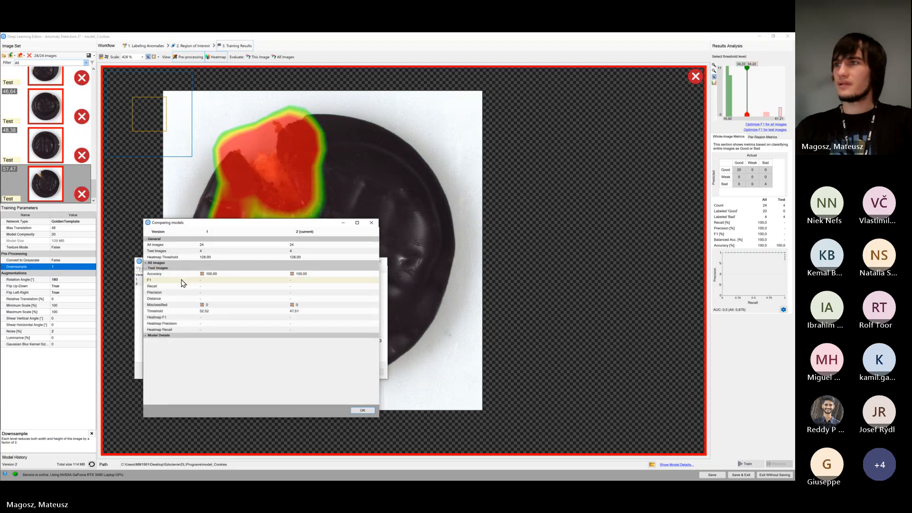
{"action": "left_click_drag", "start_coordinate": [205, 222], "coordinate": [325, 197]}
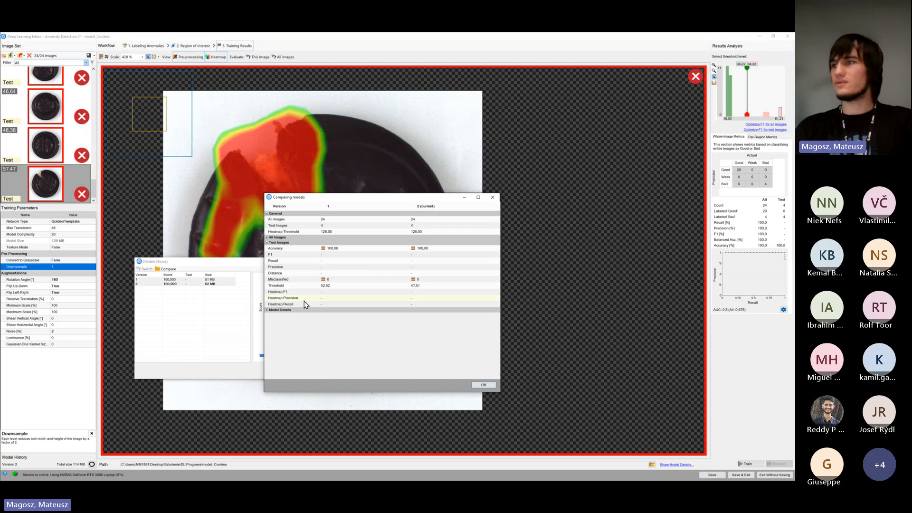
{"action": "left_click", "coordinate": [276, 309]}
{"action": "scroll", "coordinate": [285, 300], "scroll_direction": "down", "scroll_amount": 2}
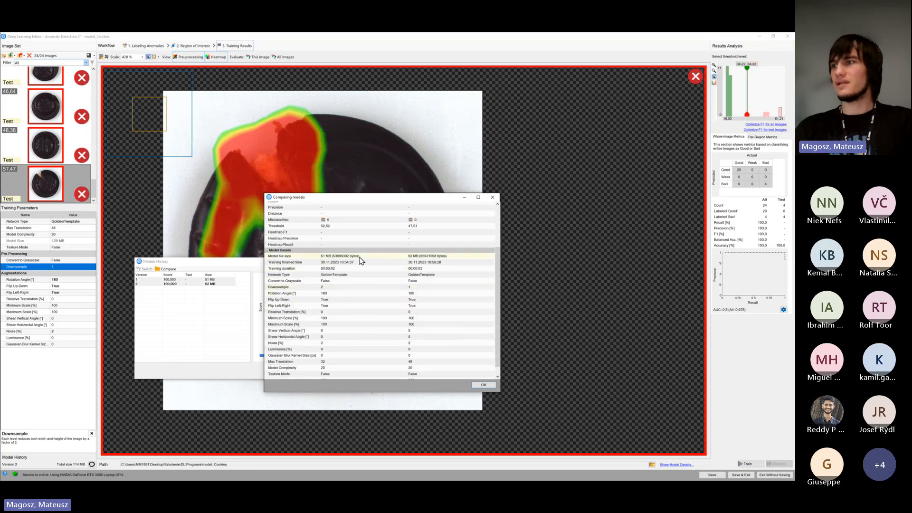
{"action": "scroll", "coordinate": [316, 275], "scroll_direction": "down", "scroll_amount": 1}
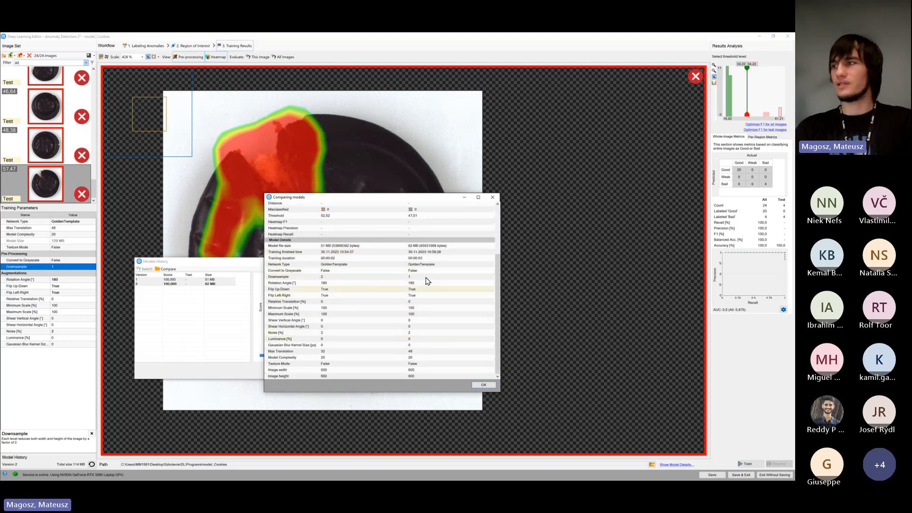
{"action": "scroll", "coordinate": [378, 309], "scroll_direction": "up", "scroll_amount": 2}
{"action": "left_click", "coordinate": [484, 385]}
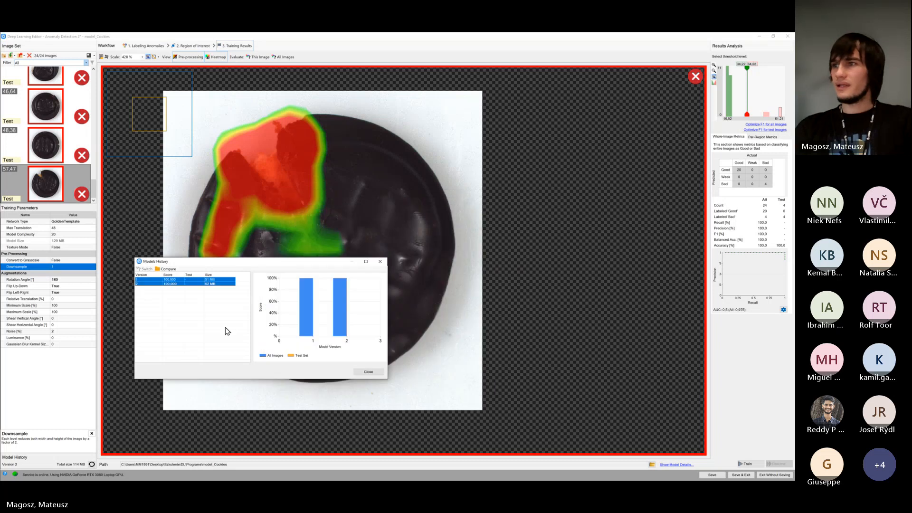
Switch back to model version 1, saving the project beforehand, and enlarge the training parameters area
{"action": "left_click", "coordinate": [197, 313]}
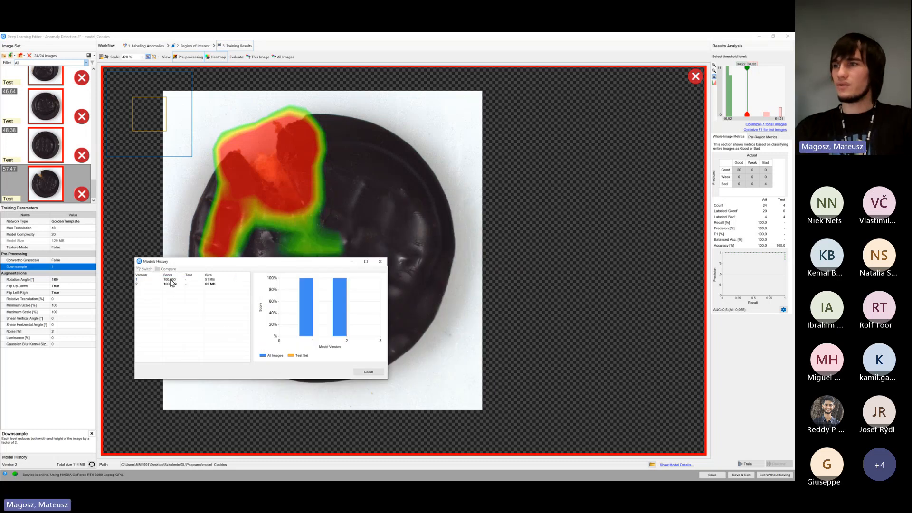
{"action": "left_click", "coordinate": [170, 281]}
{"action": "right_click", "coordinate": [177, 281]}
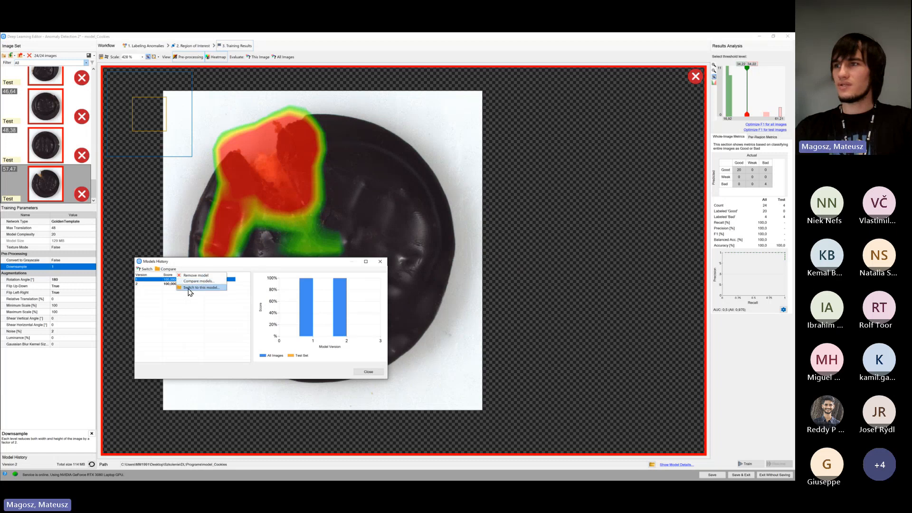
{"action": "left_click", "coordinate": [214, 288]}
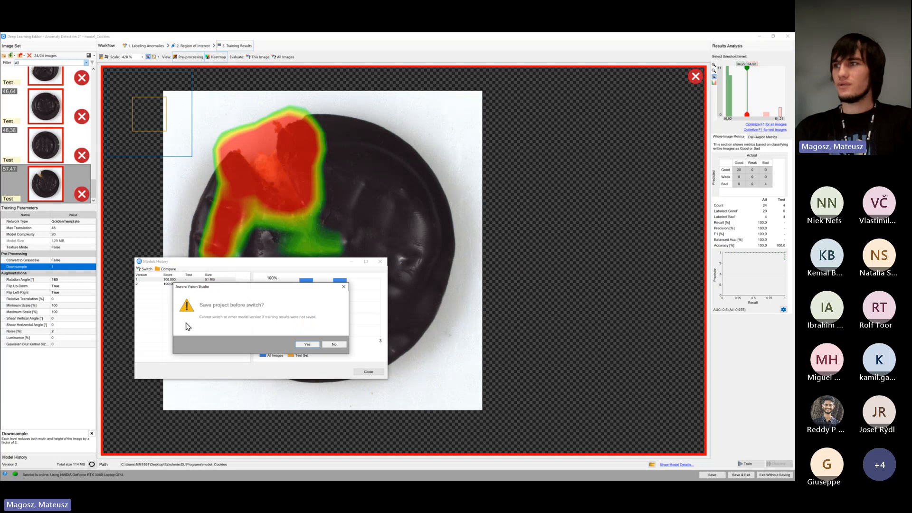
{"action": "left_click", "coordinate": [307, 345]}
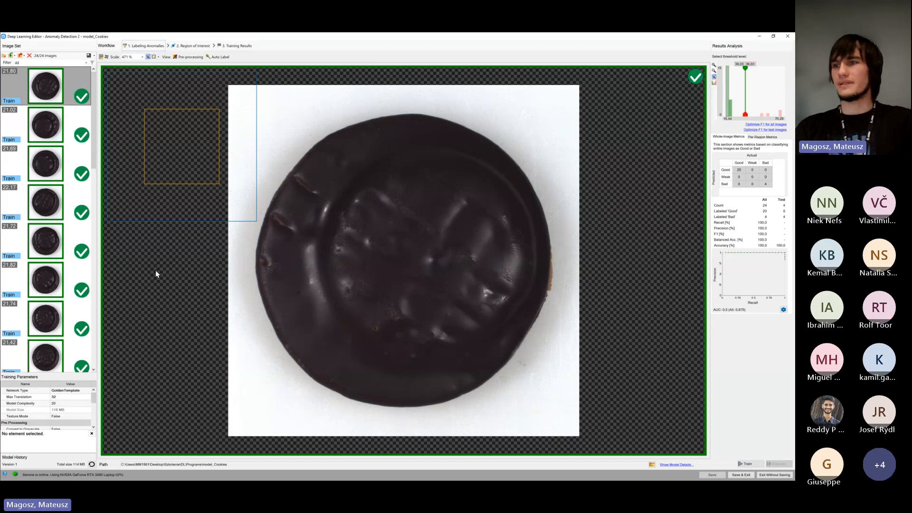
{"action": "left_click_drag", "start_coordinate": [79, 374], "coordinate": [83, 307]}
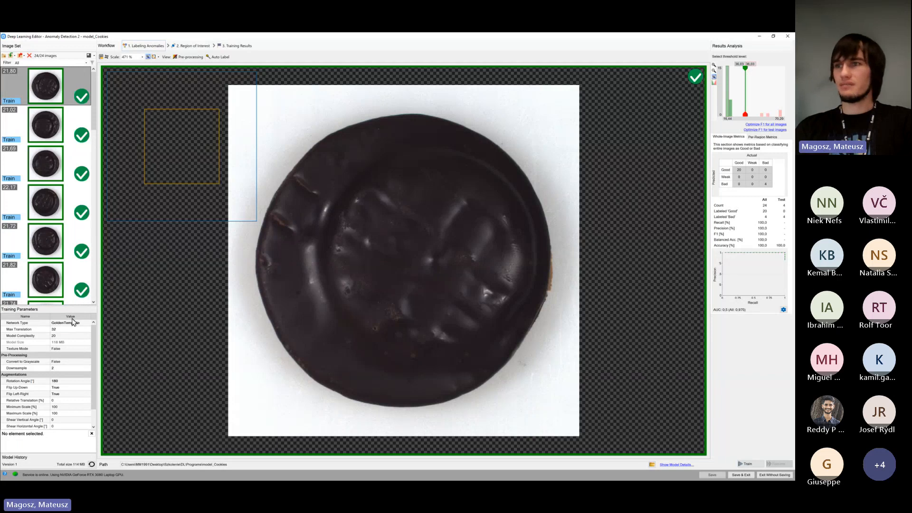
{"action": "left_click", "coordinate": [72, 368]}
{"action": "mouse_move", "coordinate": [70, 371]}
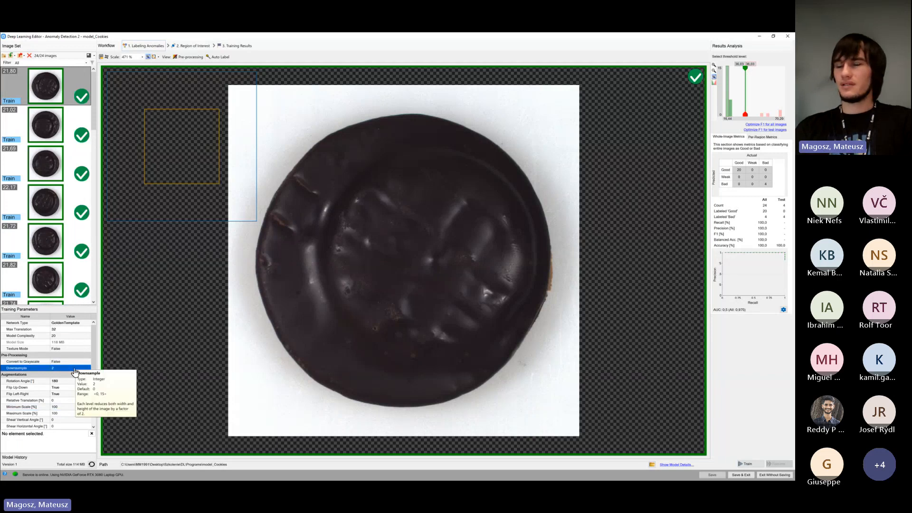
{"action": "left_click", "coordinate": [58, 362]}
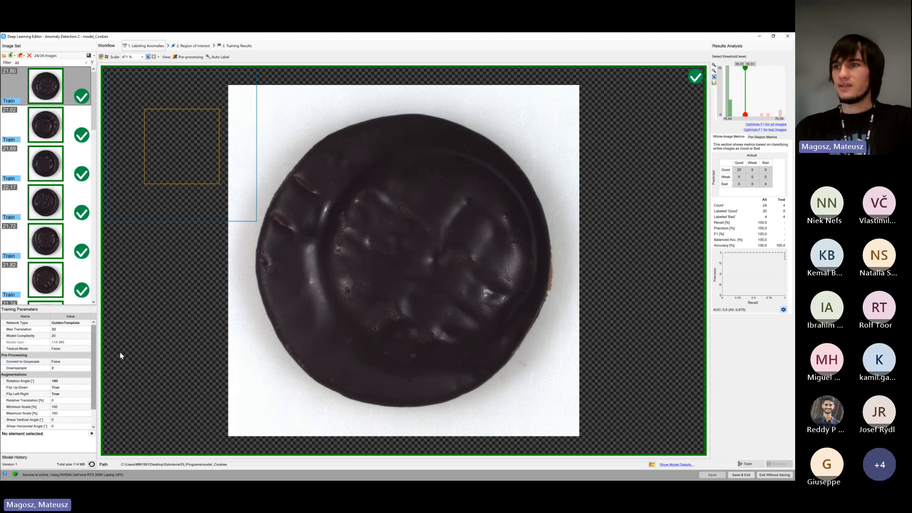
Remove model version 2 from the model history, then save the Cookies model and exit the Deep Learning Editor
{"action": "left_click", "coordinate": [92, 464]}
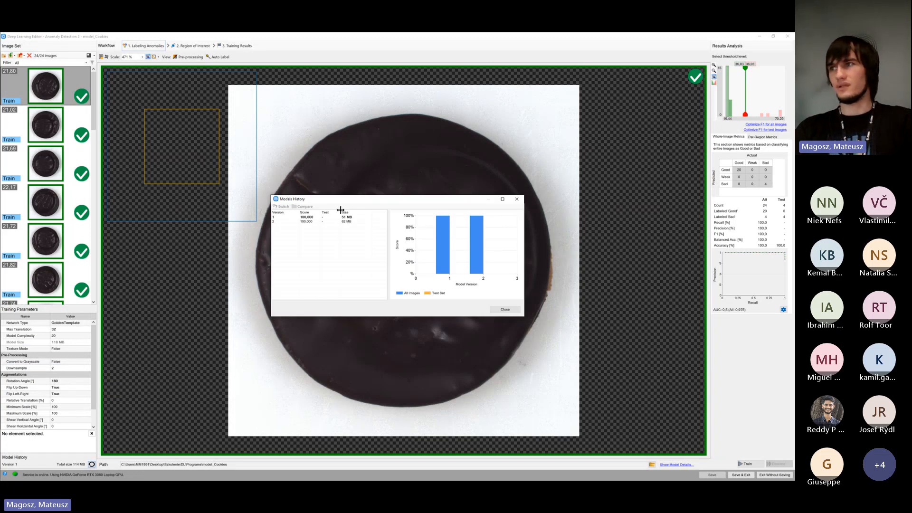
{"action": "left_click_drag", "start_coordinate": [392, 207], "coordinate": [331, 220]}
{"action": "left_click", "coordinate": [247, 235]}
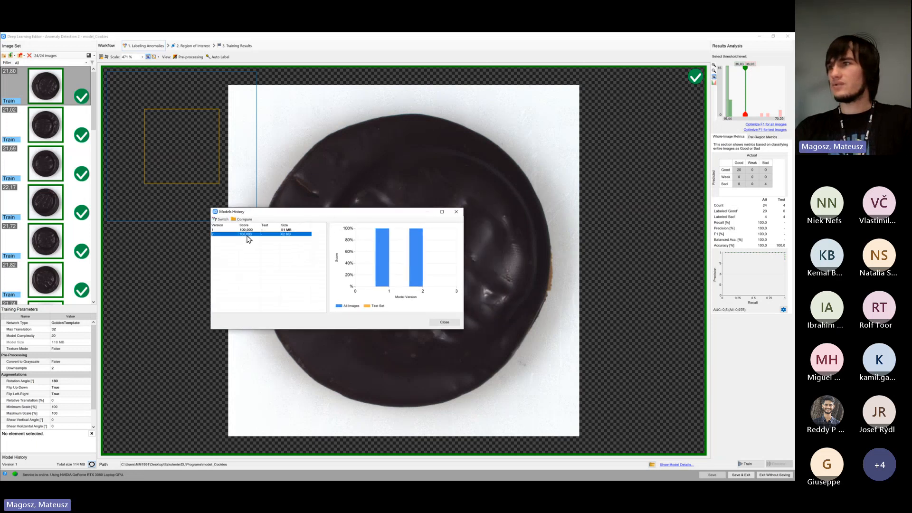
{"action": "right_click", "coordinate": [247, 236]}
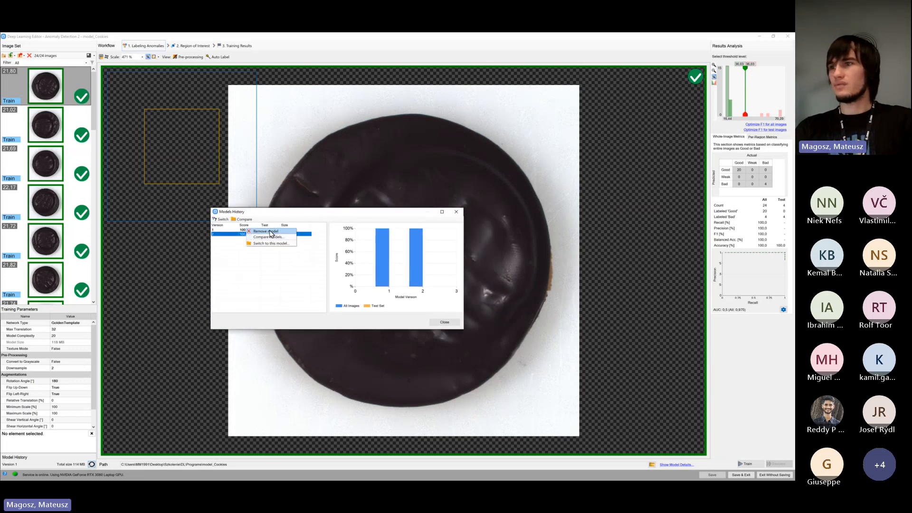
{"action": "left_click", "coordinate": [270, 232]}
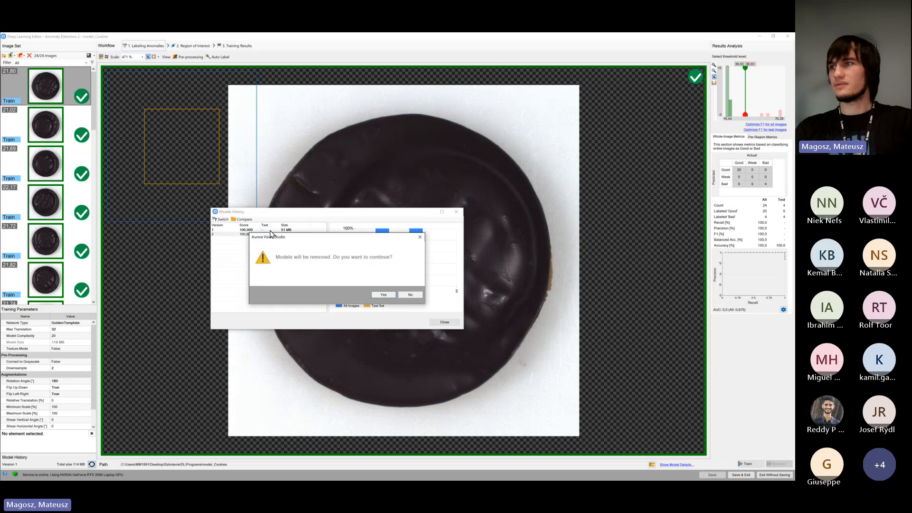
{"action": "left_click", "coordinate": [380, 295]}
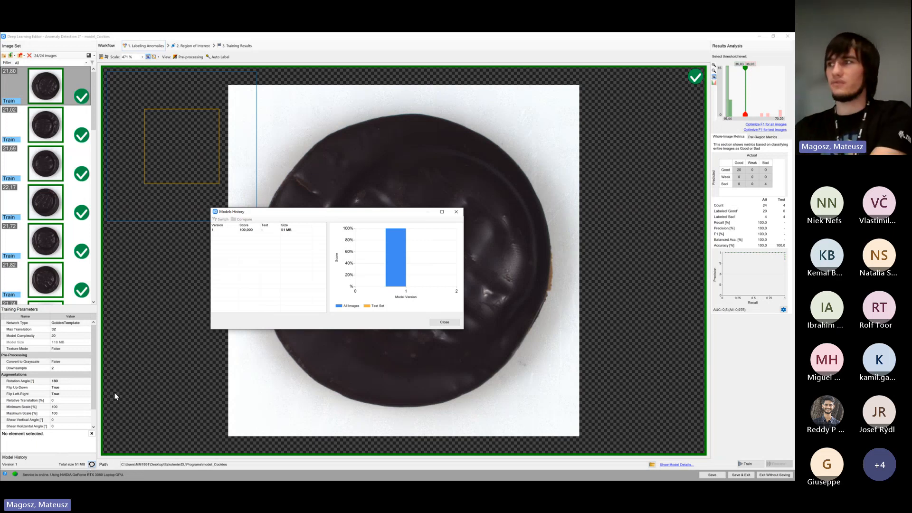
{"action": "left_click", "coordinate": [445, 322]}
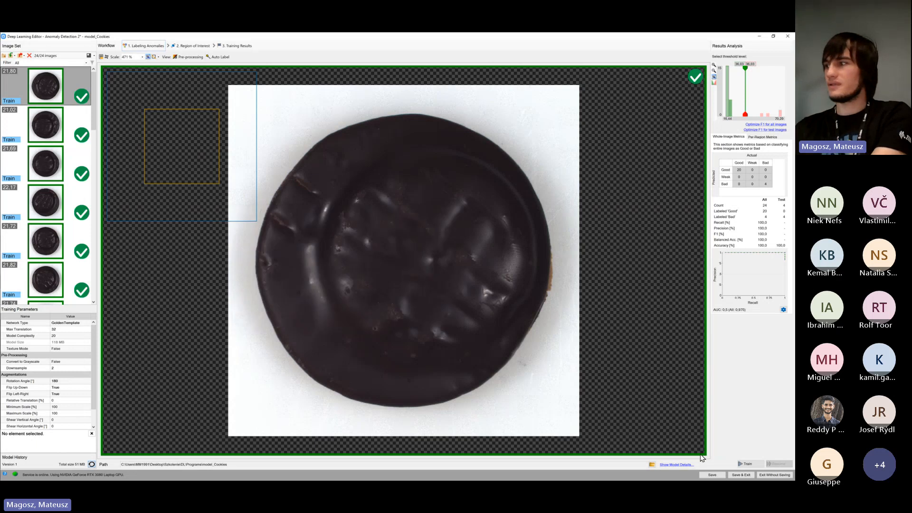
{"action": "left_click", "coordinate": [712, 475]}
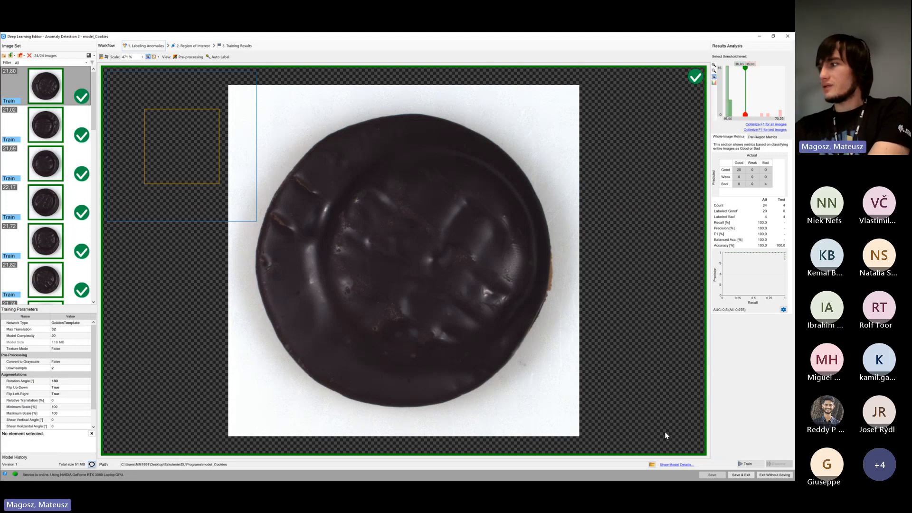
{"action": "left_click", "coordinate": [738, 476]}
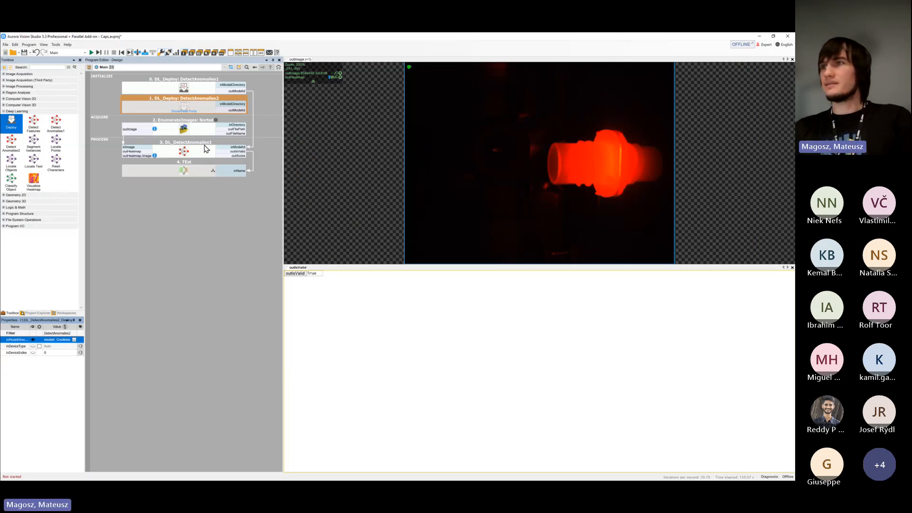
Disable the existing EnumerateImages filter in the Acquire section of the program
{"action": "left_click", "coordinate": [207, 103]}
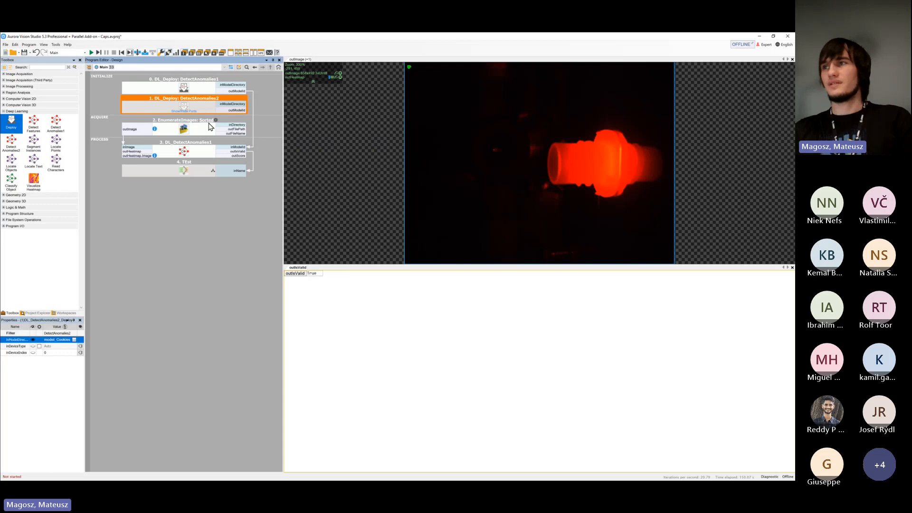
{"action": "left_click", "coordinate": [204, 170]}
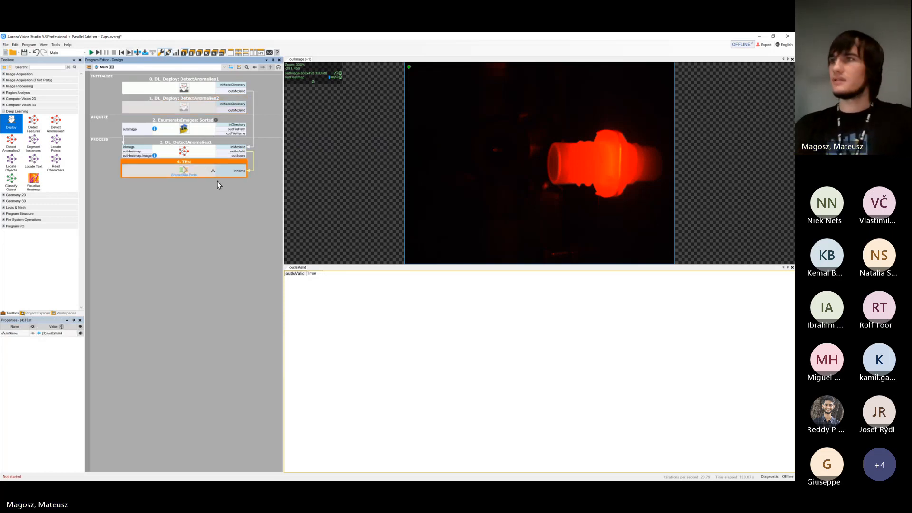
{"action": "left_click", "coordinate": [201, 132]}
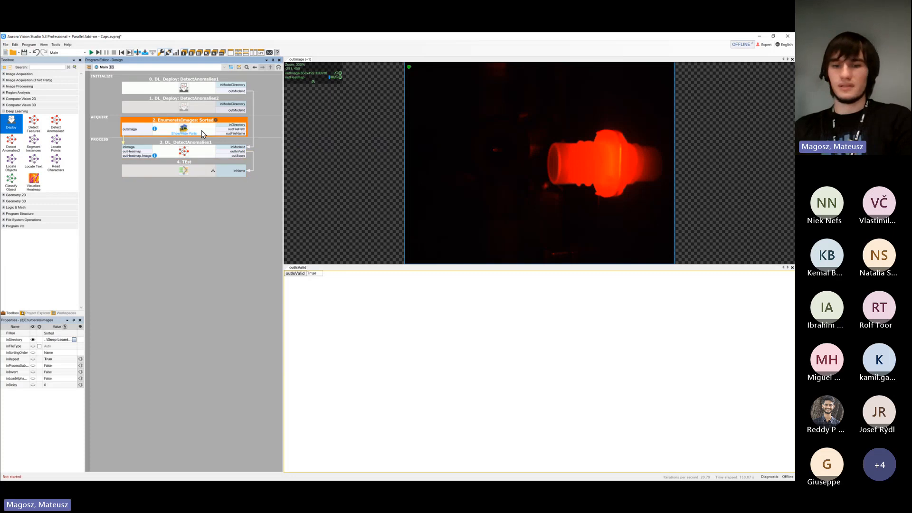
{"action": "key", "text": "ctrl+d"}
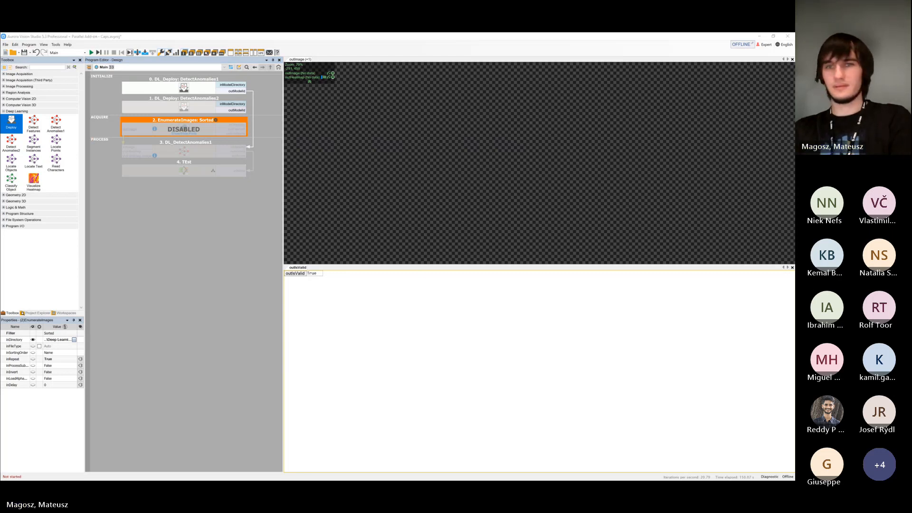
Add a second EnumerateImages filter that loads the Test Set folder from Cookies - Anomalies Detection
{"action": "left_click_drag", "start_coordinate": [259, 150], "coordinate": [584, 115]}
{"action": "left_click", "coordinate": [479, 178]}
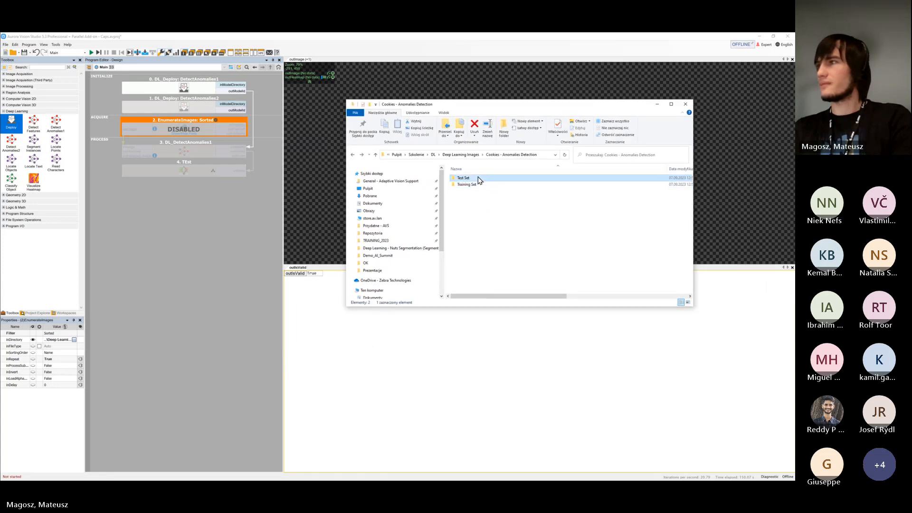
{"action": "double_click", "coordinate": [478, 179]}
{"action": "key", "text": "alt+Left"}
{"action": "left_click_drag", "start_coordinate": [465, 179], "coordinate": [214, 135]}
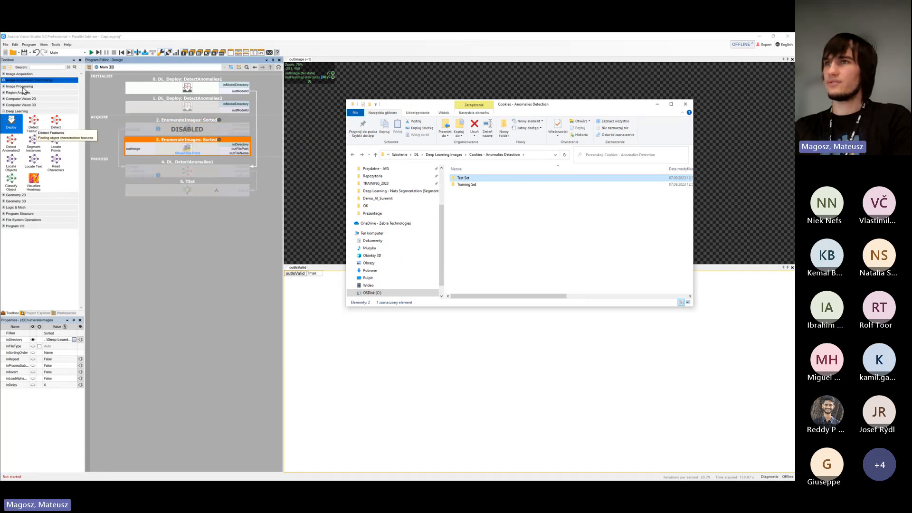
Add a DL_DetectAnomalies2 filter to the Process section and link its inModelId to the DetectAnomalies2 deploy filter's outModelId
{"action": "left_click_drag", "start_coordinate": [10, 143], "coordinate": [143, 161]}
{"action": "left_click", "coordinate": [226, 164]}
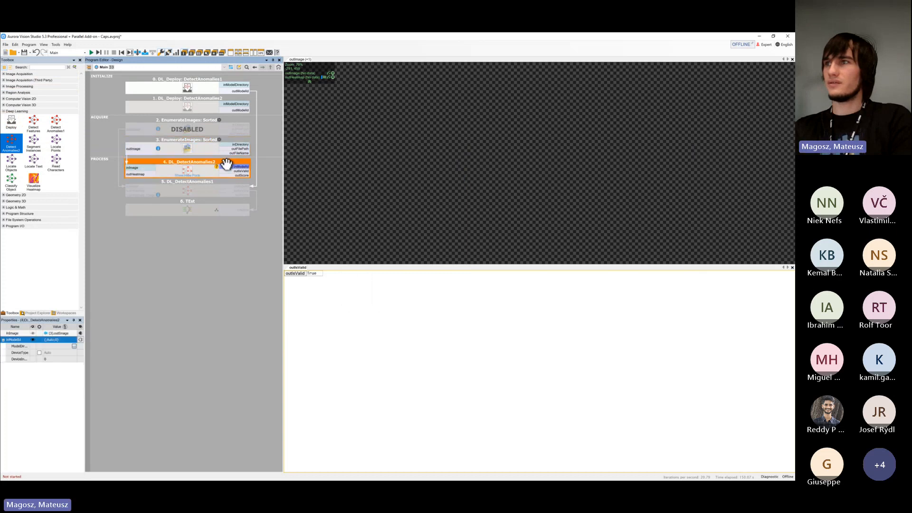
{"action": "left_click_drag", "start_coordinate": [226, 164], "coordinate": [230, 110]}
{"action": "left_click", "coordinate": [207, 257]}
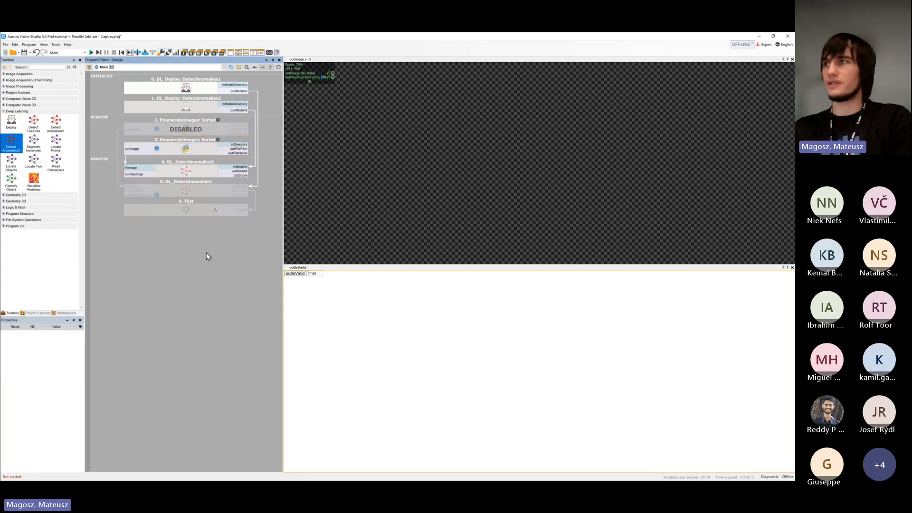
Set inRepeat to True on the new EnumerateImages filter
{"action": "left_click", "coordinate": [237, 142]}
{"action": "left_click", "coordinate": [62, 361]}
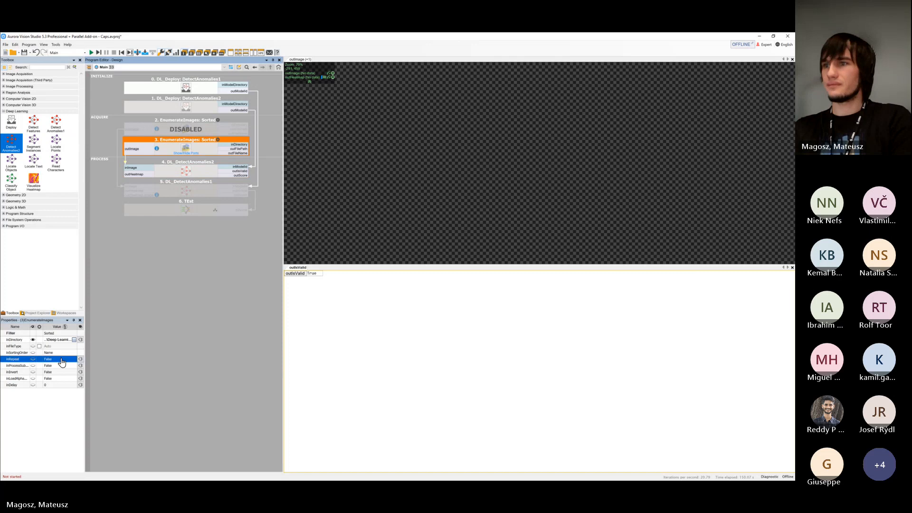
{"action": "left_click", "coordinate": [129, 337]}
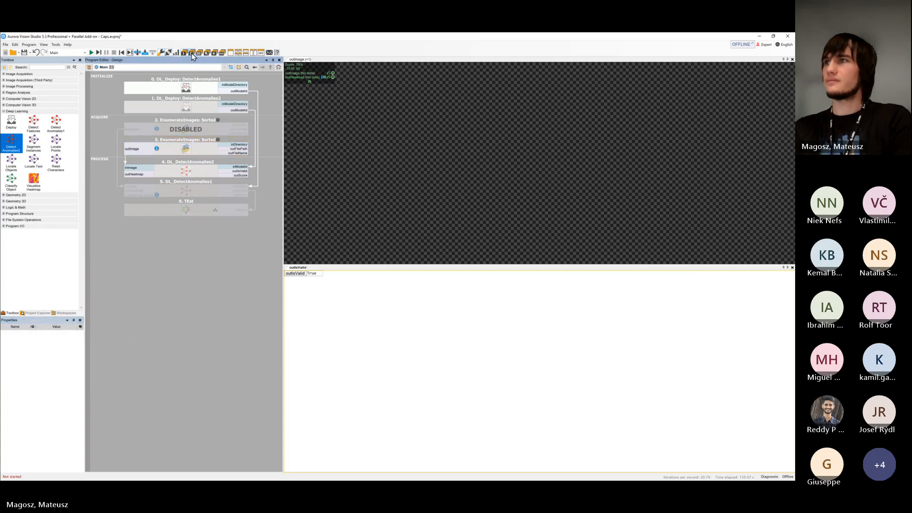
Replace the data previews with outImage overlaid by outHeatmap, and a second view of outIsValid and outScore from DL_DetectAnomalies2
{"action": "left_click", "coordinate": [192, 53]}
{"action": "left_click", "coordinate": [147, 149]}
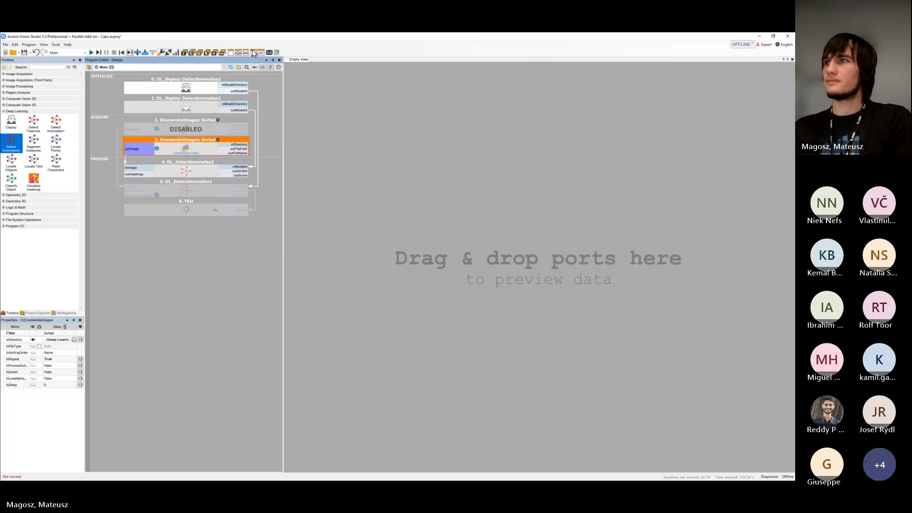
{"action": "left_click_drag", "start_coordinate": [148, 150], "coordinate": [342, 152]}
{"action": "left_click_drag", "start_coordinate": [156, 174], "coordinate": [350, 172]}
{"action": "left_click_drag", "start_coordinate": [244, 171], "coordinate": [359, 318]}
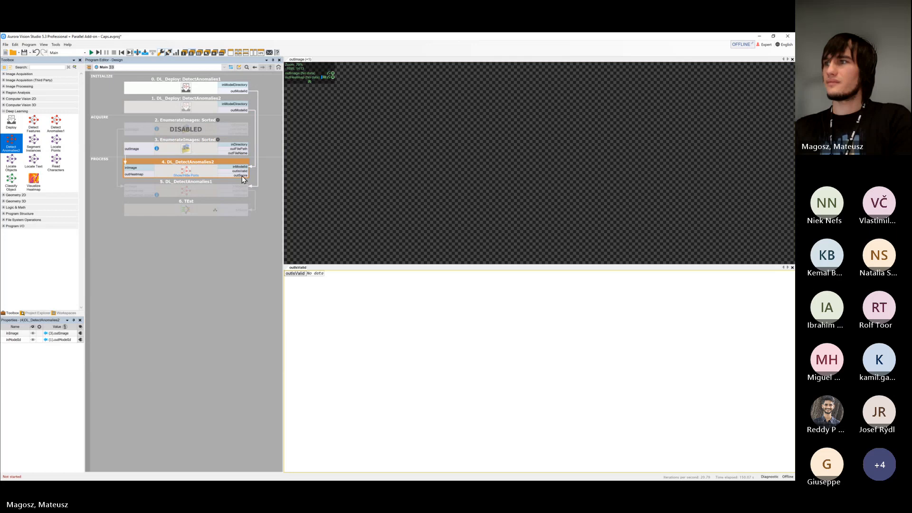
{"action": "left_click_drag", "start_coordinate": [241, 176], "coordinate": [328, 295]}
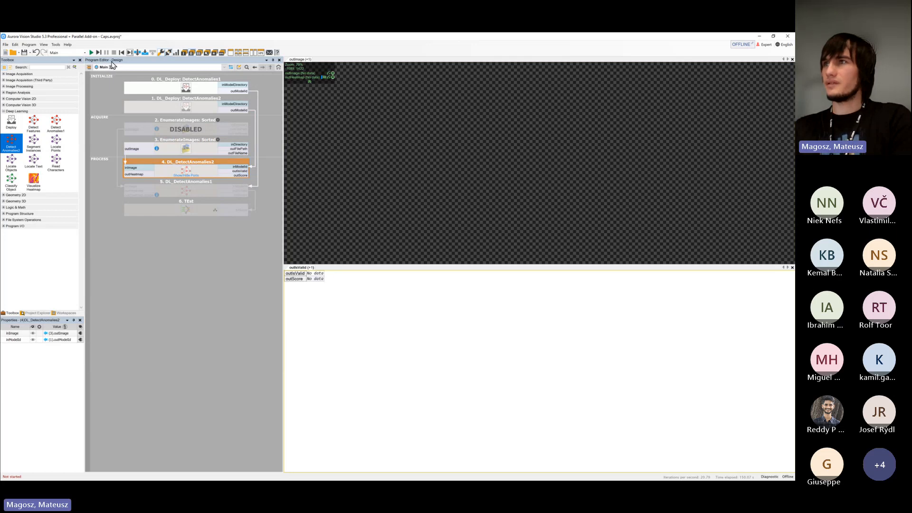
Run the program and set inDelay to 1000 on the active EnumerateImages filter
{"action": "left_click", "coordinate": [91, 53]}
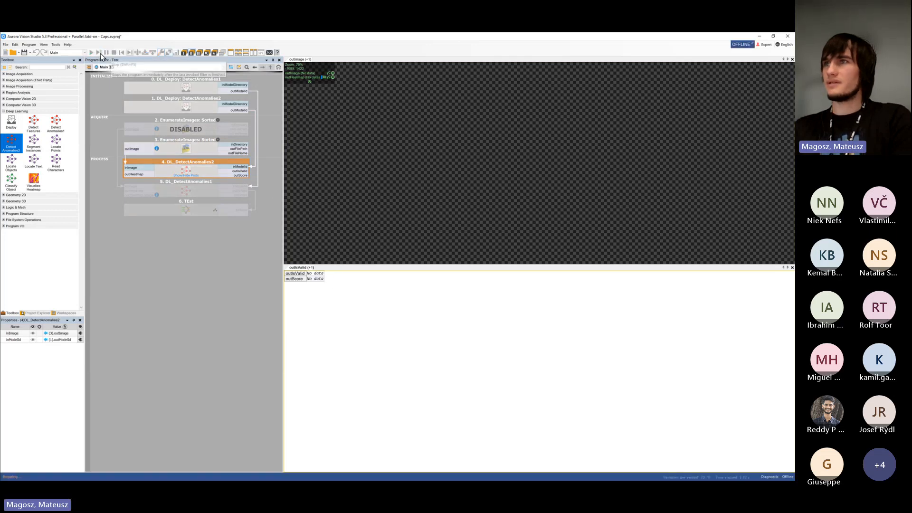
{"action": "left_click", "coordinate": [90, 53]}
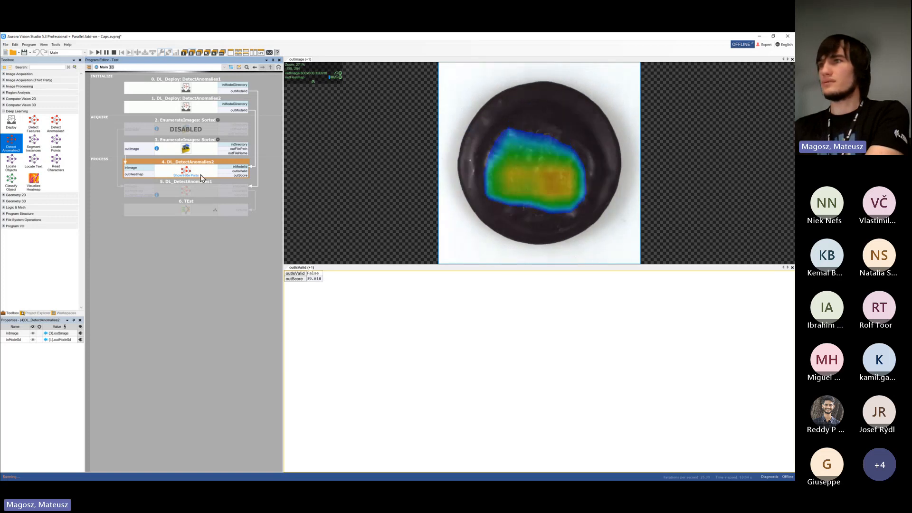
{"action": "left_click", "coordinate": [203, 153]}
{"action": "left_click", "coordinate": [45, 385]}
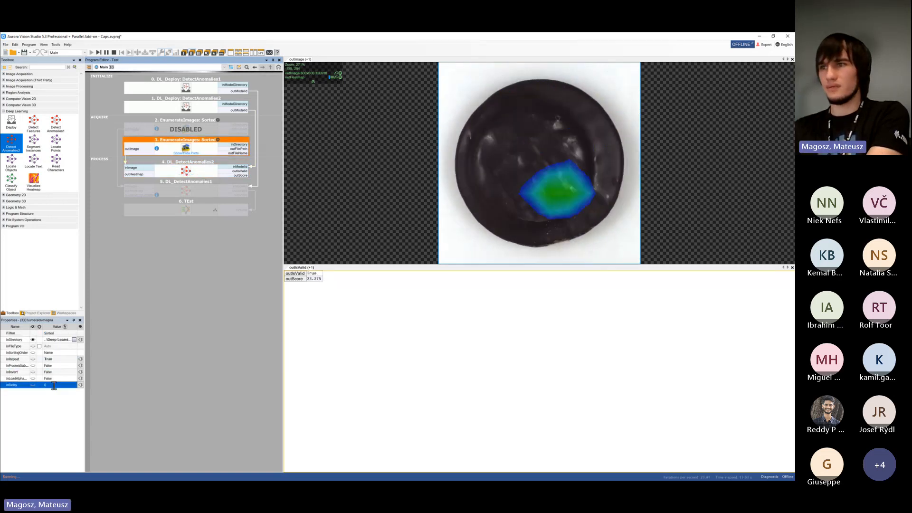
{"action": "type", "text": "1000"}
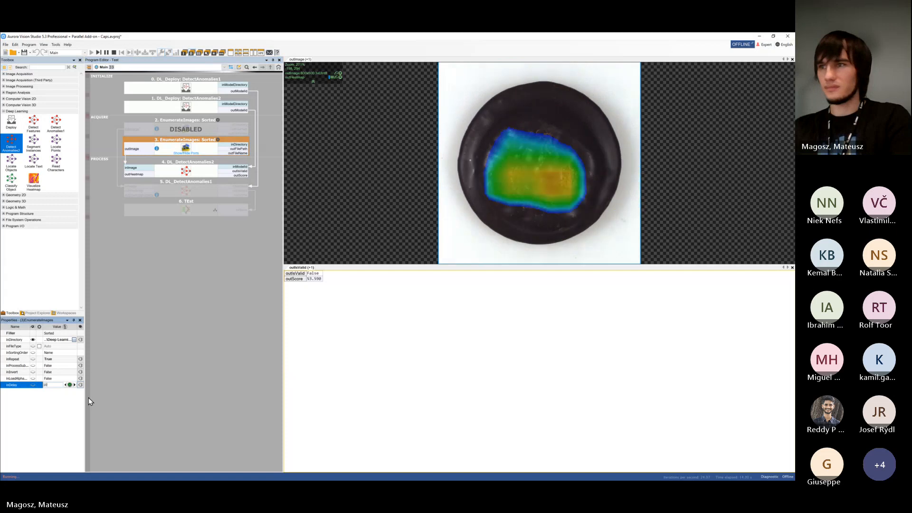
{"action": "key", "text": "Return"}
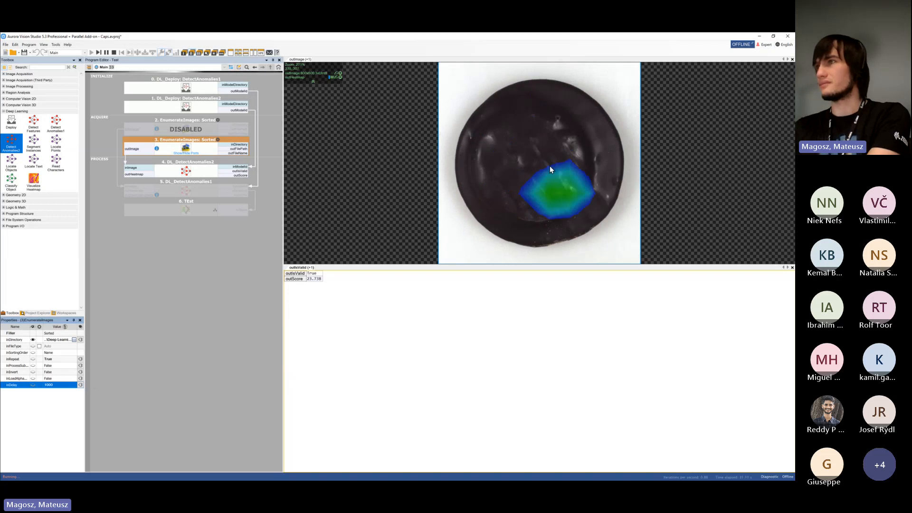
Rerun the program and examine a test cookie with the heatmap overlay shown and hidden
{"action": "left_click", "coordinate": [336, 78]}
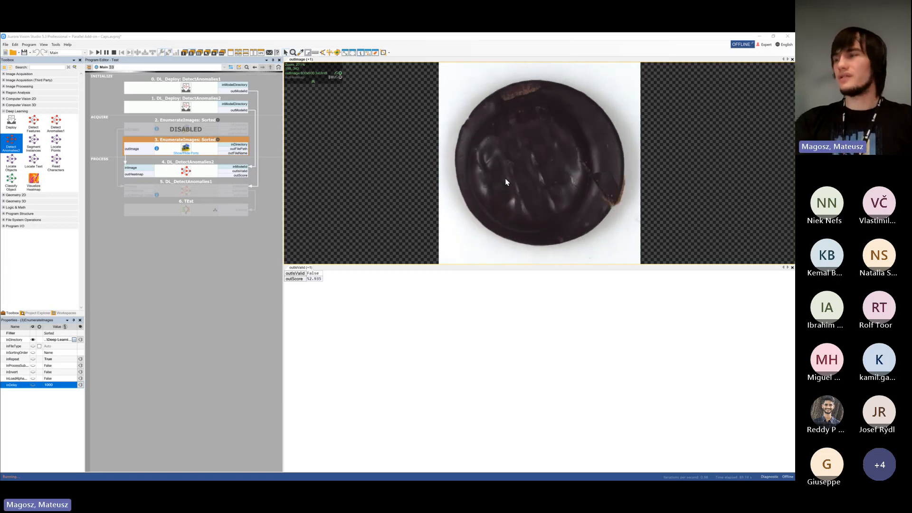
{"action": "left_click", "coordinate": [114, 53]}
{"action": "left_click", "coordinate": [91, 53]}
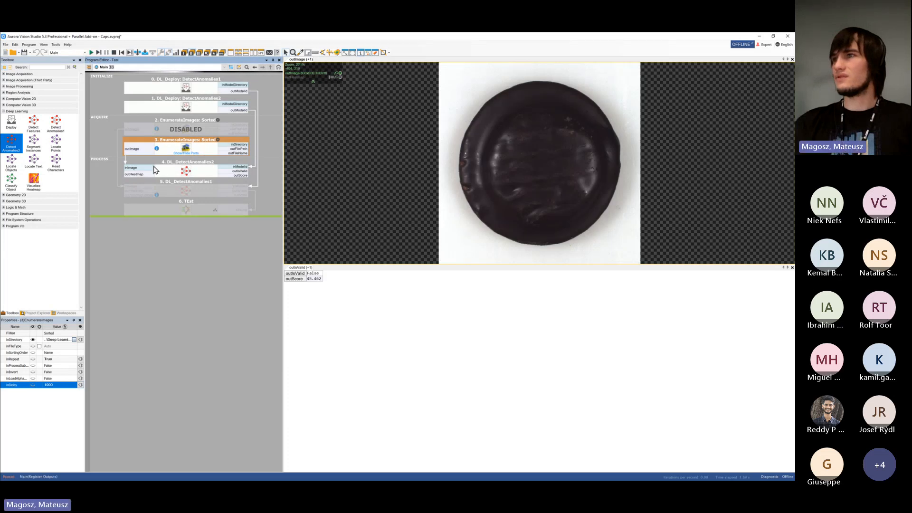
{"action": "left_click", "coordinate": [336, 77]}
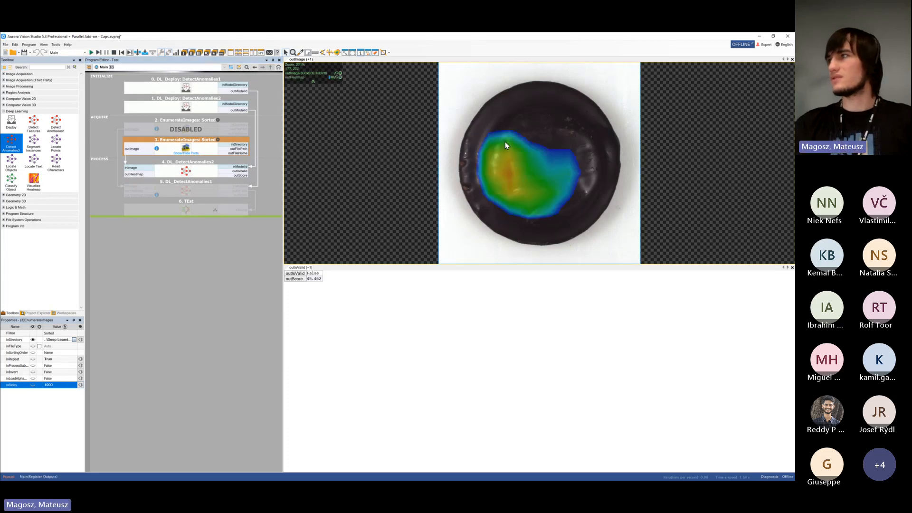
{"action": "left_click", "coordinate": [341, 84]}
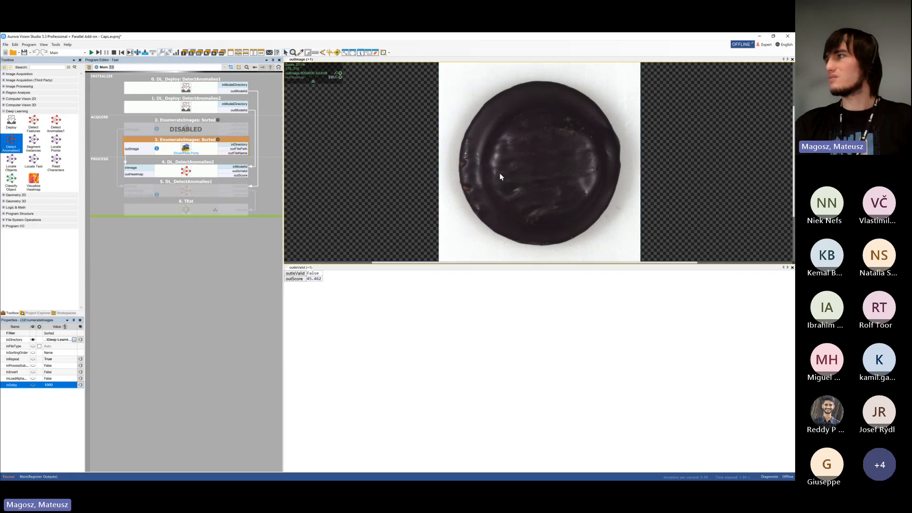
{"action": "scroll", "coordinate": [512, 181], "scroll_direction": "up", "scroll_amount": 3}
{"action": "scroll", "coordinate": [512, 117], "scroll_direction": "down", "scroll_amount": 3}
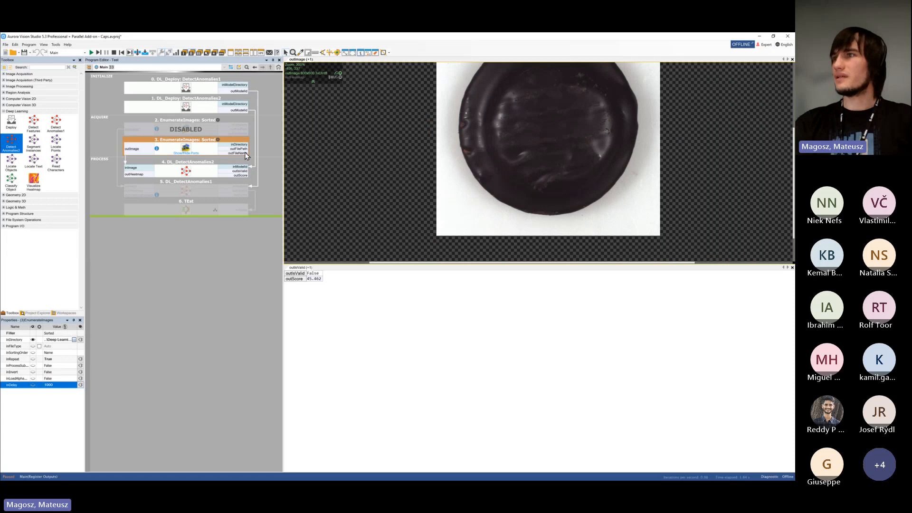
Add the EnumerateImages outFileName to the outIsValid and outScore preview, and select its value
{"action": "left_click_drag", "start_coordinate": [241, 154], "coordinate": [362, 279]}
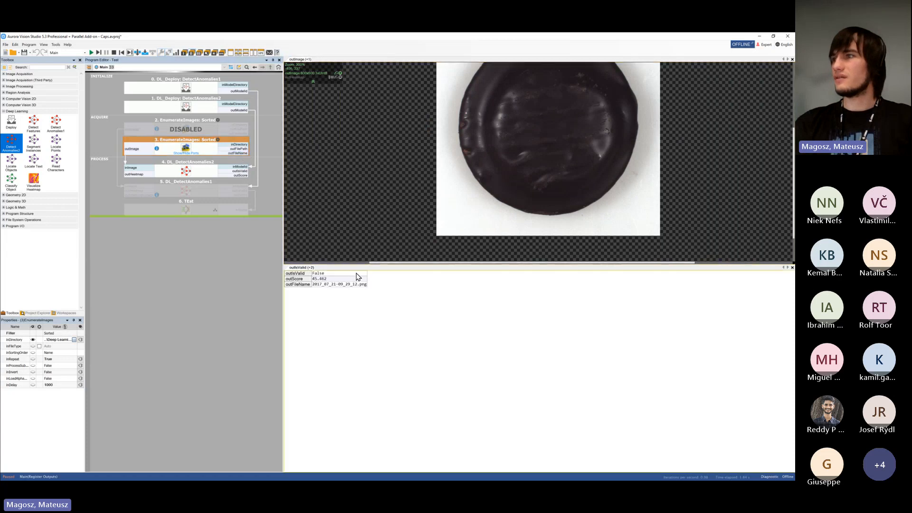
{"action": "left_click", "coordinate": [344, 285]}
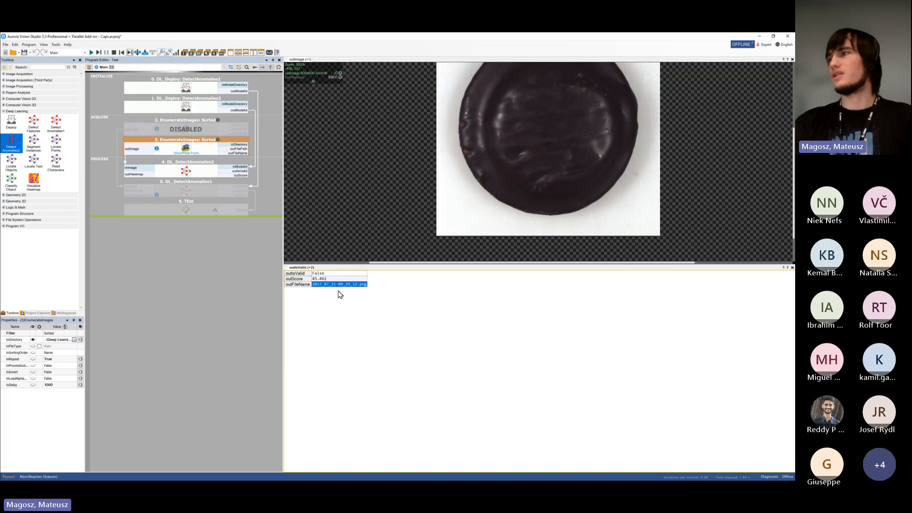
Remove outFileName from the outIsValid and outScore preview, and advance the program one iteration at a time through three more cookie images
{"action": "key", "text": "Delete"}
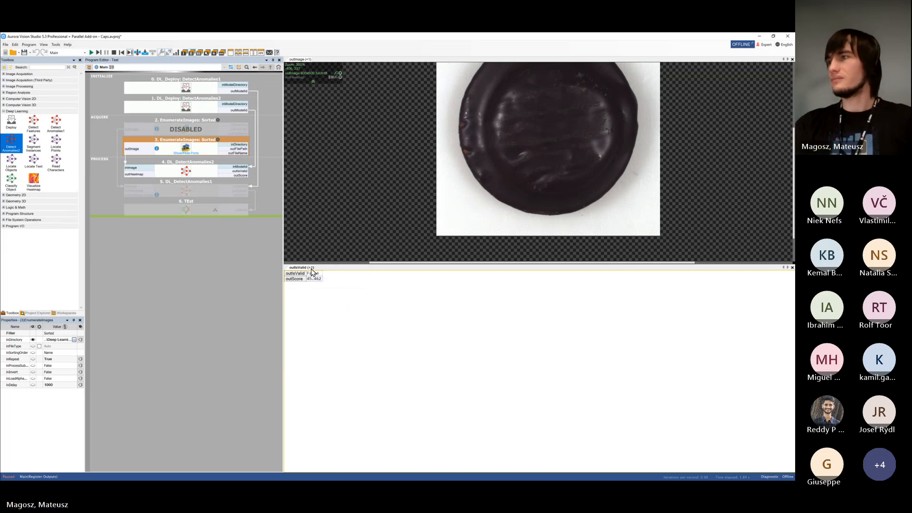
{"action": "scroll", "coordinate": [504, 119], "scroll_direction": "down", "scroll_amount": 2}
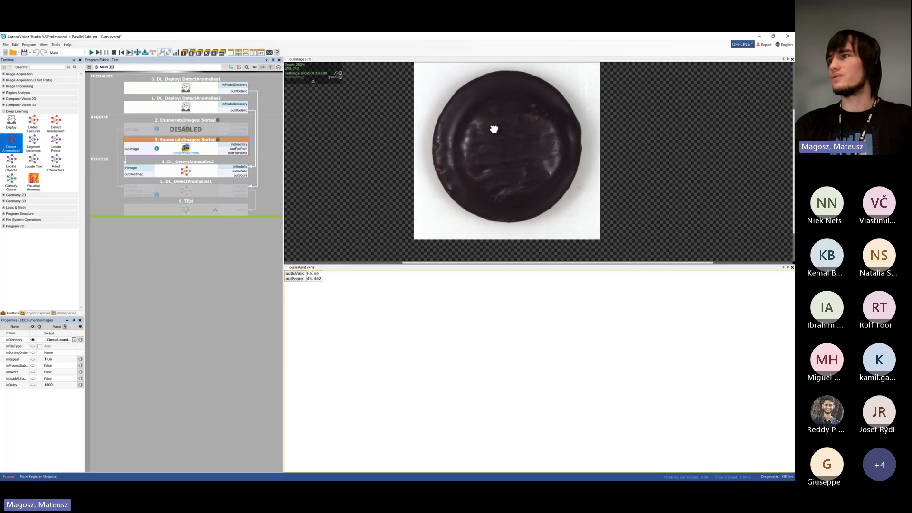
{"action": "left_click", "coordinate": [99, 54]}
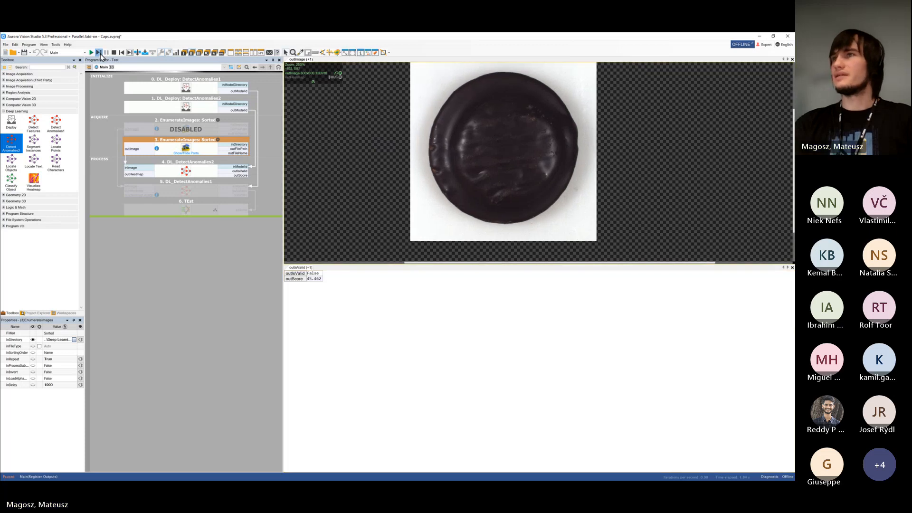
{"action": "left_click", "coordinate": [99, 53]}
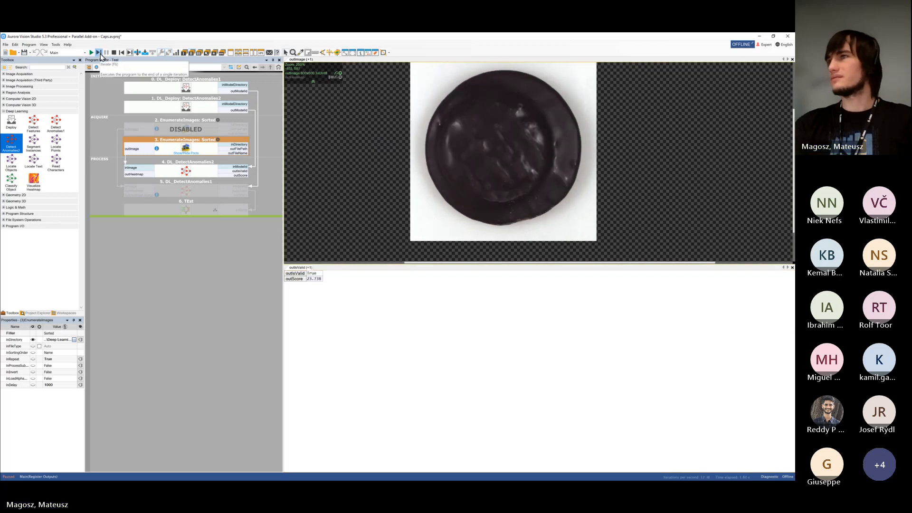
{"action": "left_click", "coordinate": [98, 53]}
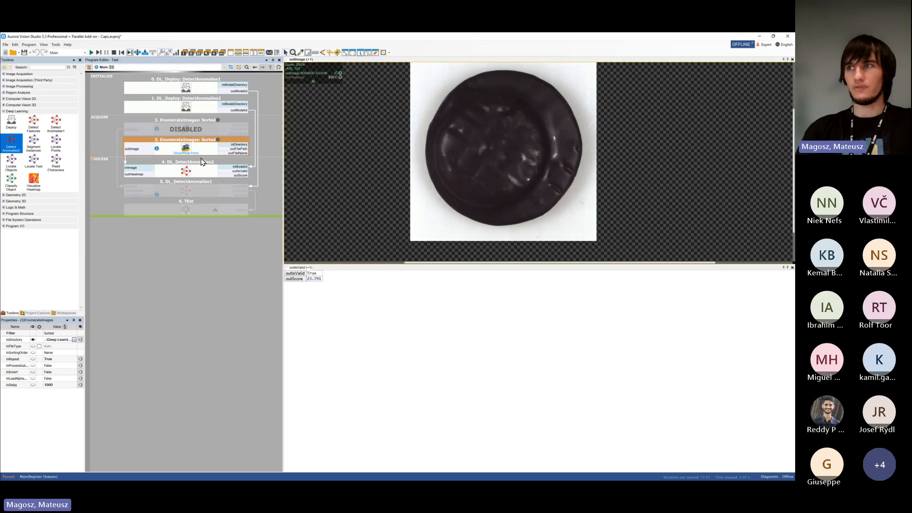
Save the Caps program
{"action": "left_click", "coordinate": [24, 54]}
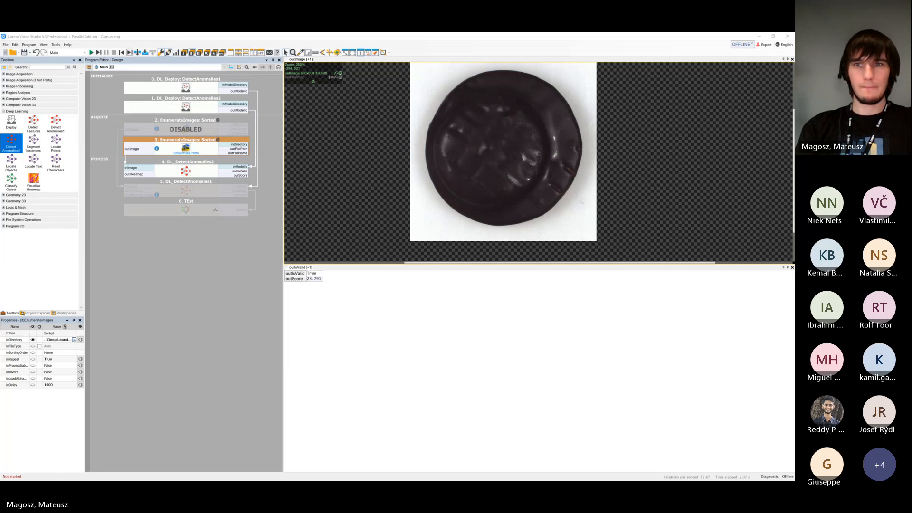
{"action": "key", "text": "alt+Tab"}
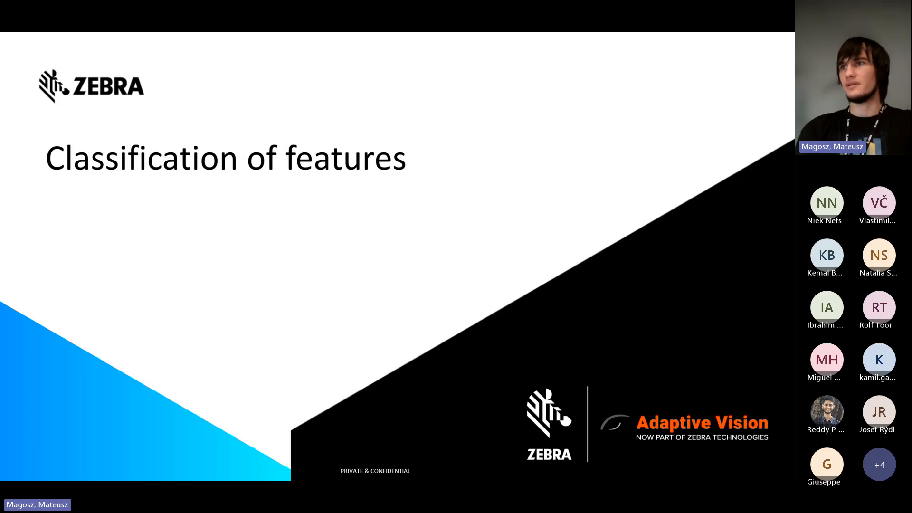
{"action": "key", "text": "Right"}
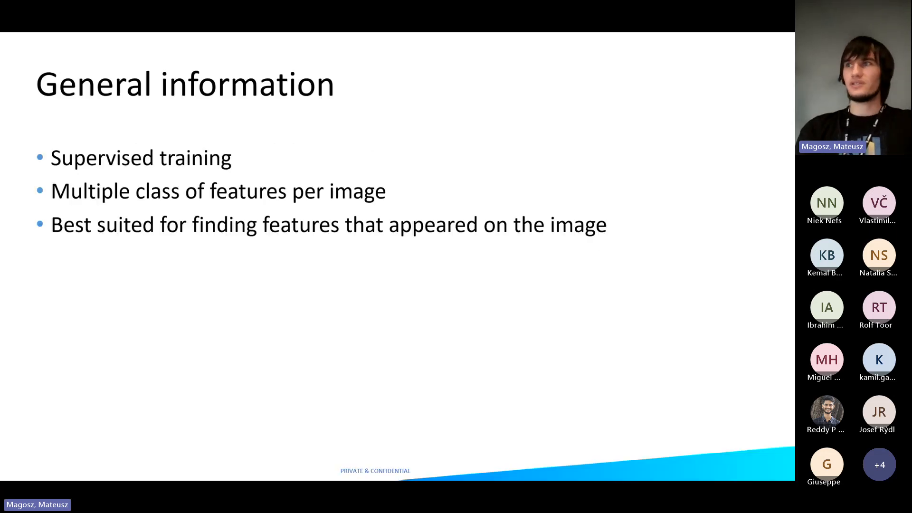
{"action": "key", "text": "Left"}
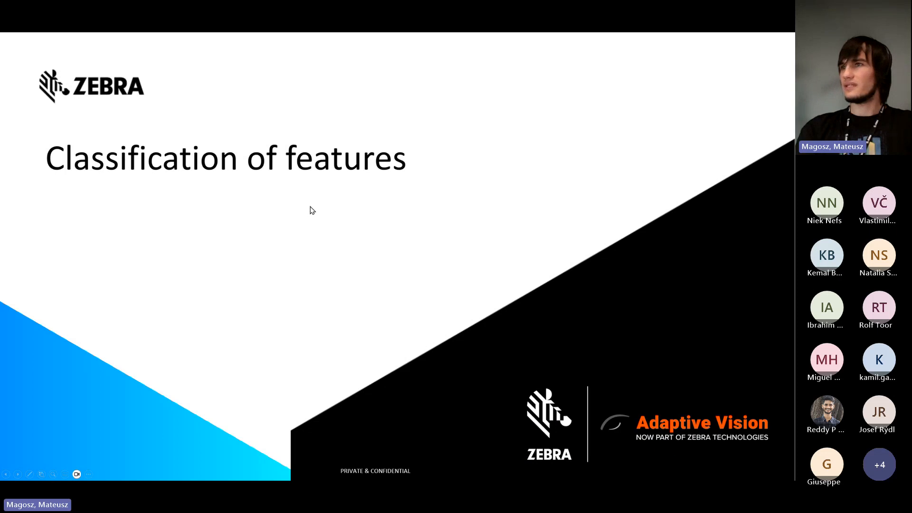
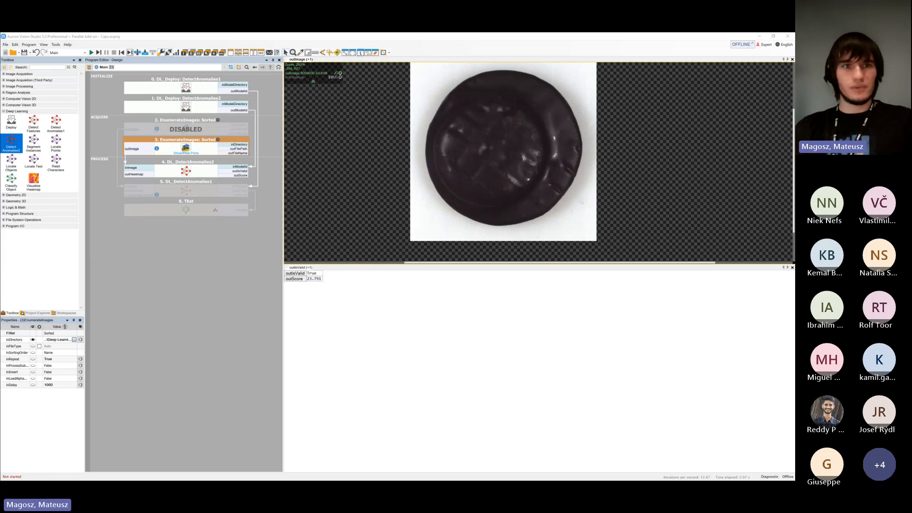
Switch to File Explorer and look at the Training Set images in the Flange - Feature Detection folder of Deep Learning Images
{"action": "key", "text": "super+d"}
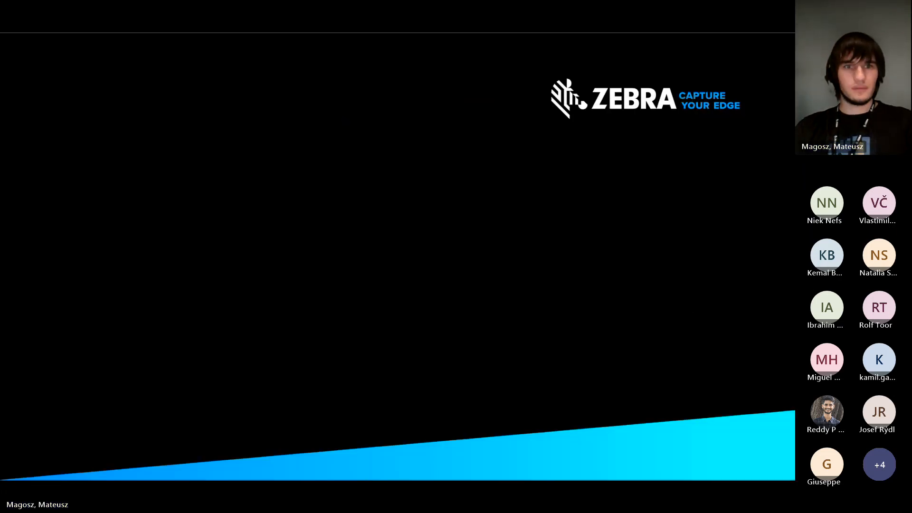
{"action": "key", "text": "super+d"}
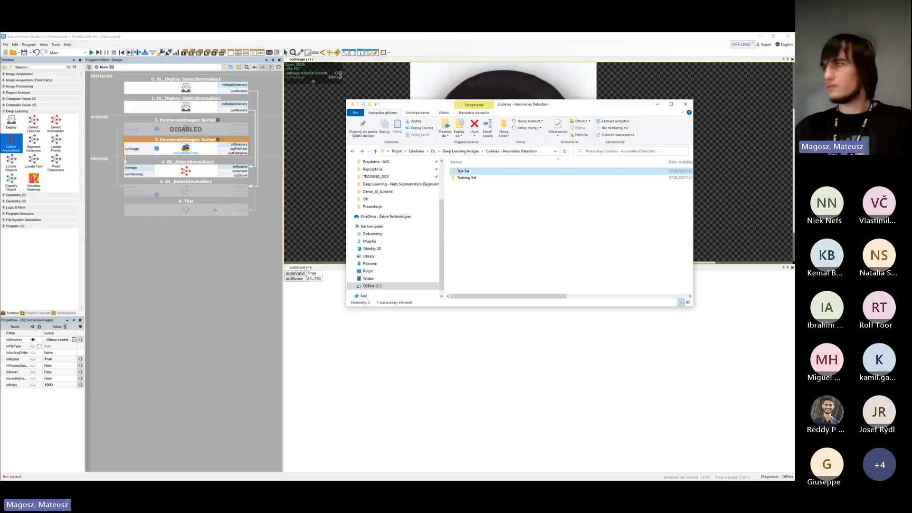
{"action": "left_click", "coordinate": [475, 152]}
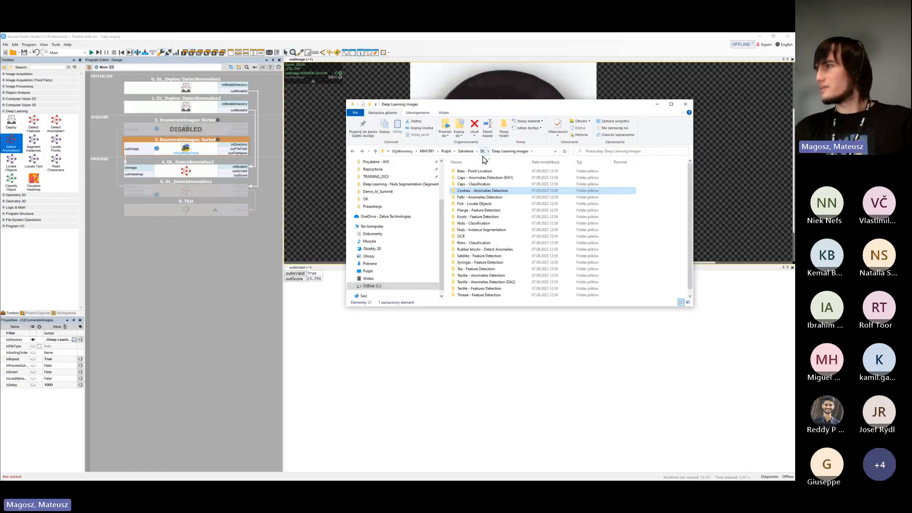
{"action": "left_click", "coordinate": [500, 256]}
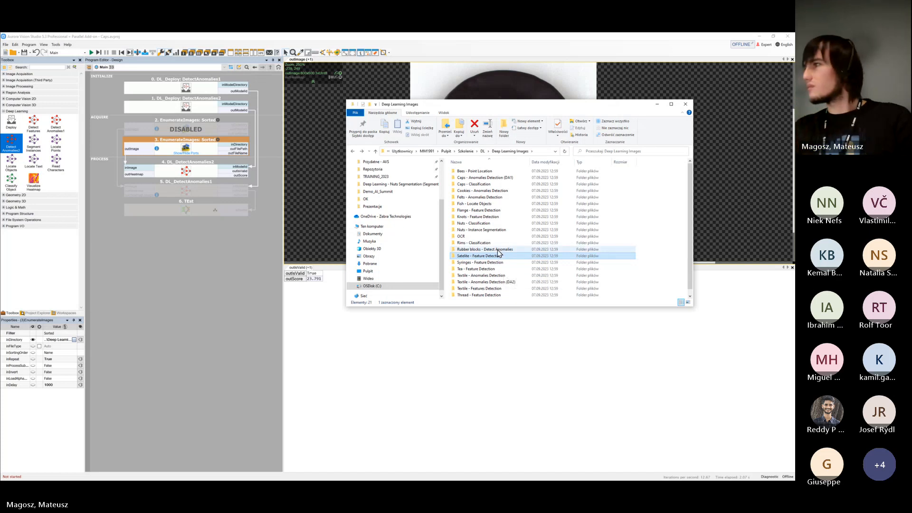
{"action": "double_click", "coordinate": [489, 210]}
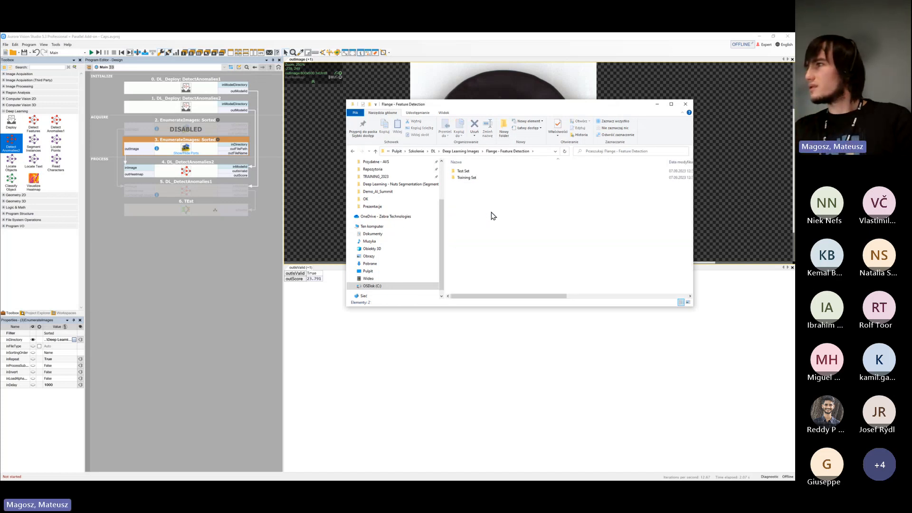
{"action": "double_click", "coordinate": [499, 178]}
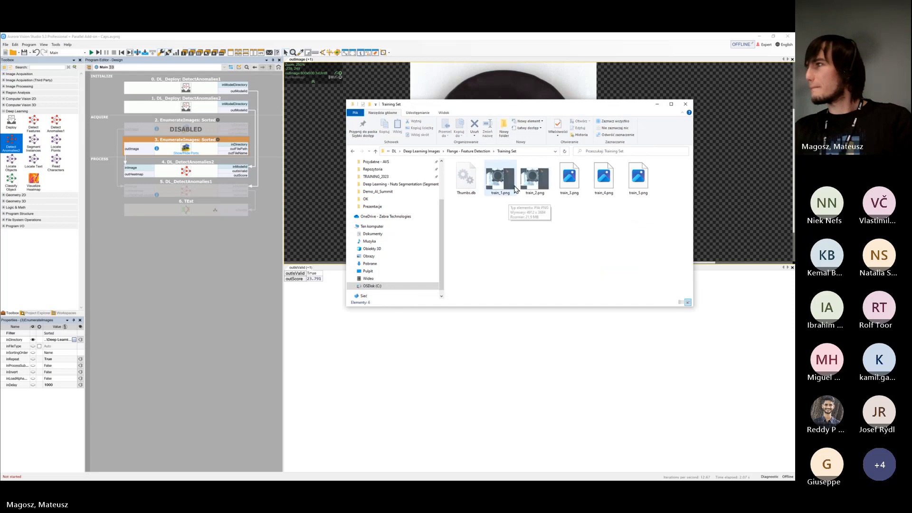
{"action": "key", "text": "alt+Up"}
{"action": "key", "text": "alt+Up"}
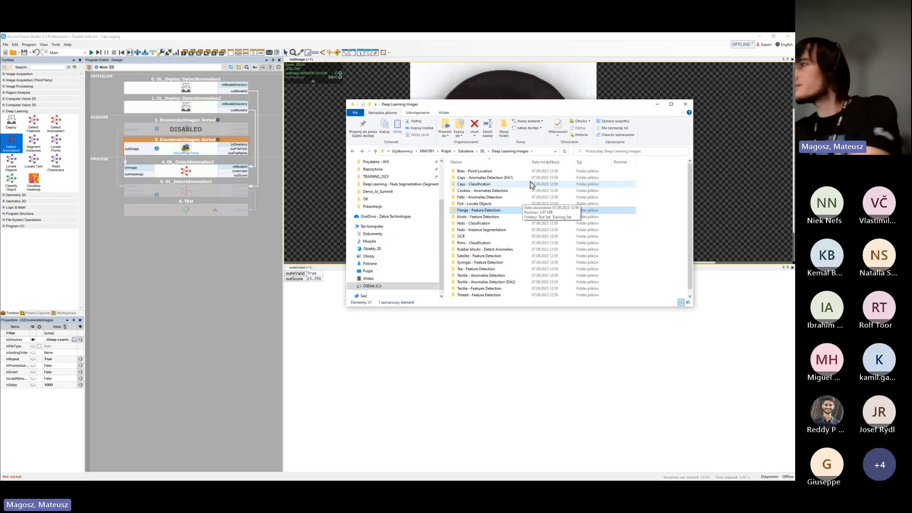
Look over the training thumbnails in the Thread - Feature Detection folder, then return to the Deep Learning Images folder
{"action": "scroll", "coordinate": [517, 228], "scroll_direction": "down", "scroll_amount": 1}
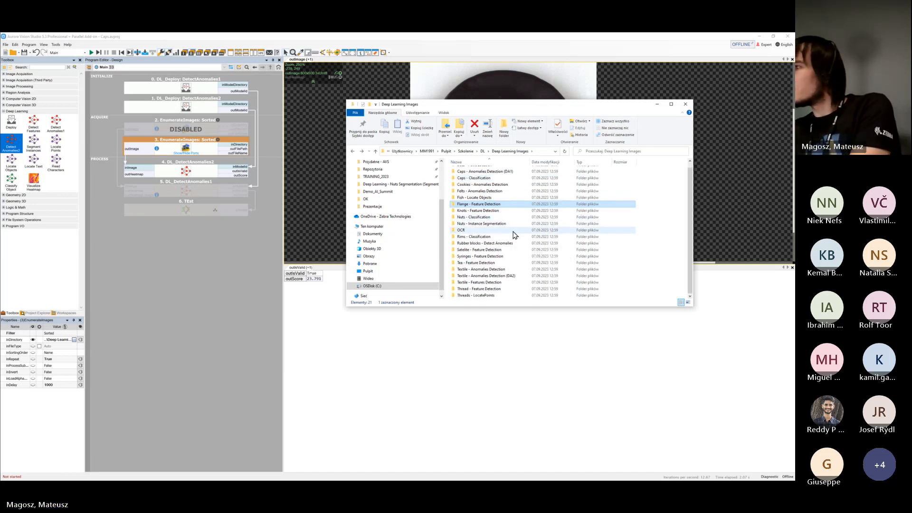
{"action": "double_click", "coordinate": [504, 289]}
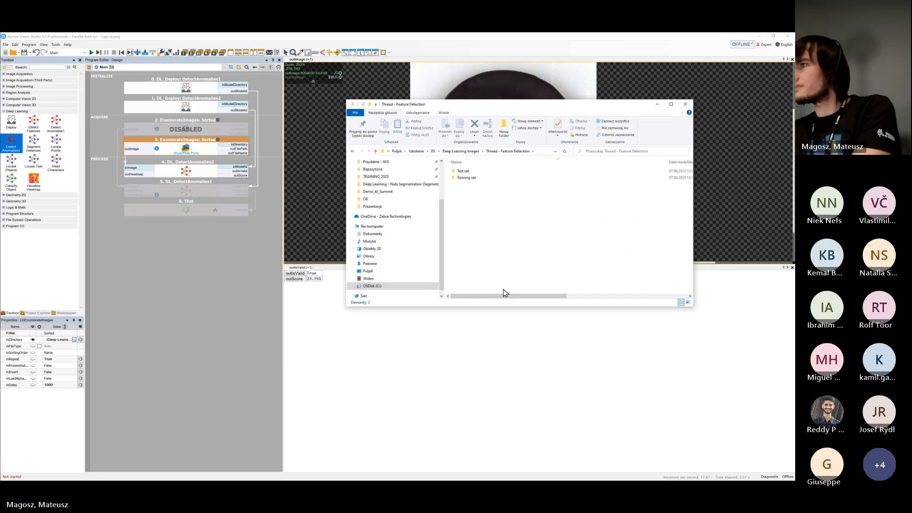
{"action": "double_click", "coordinate": [495, 178]}
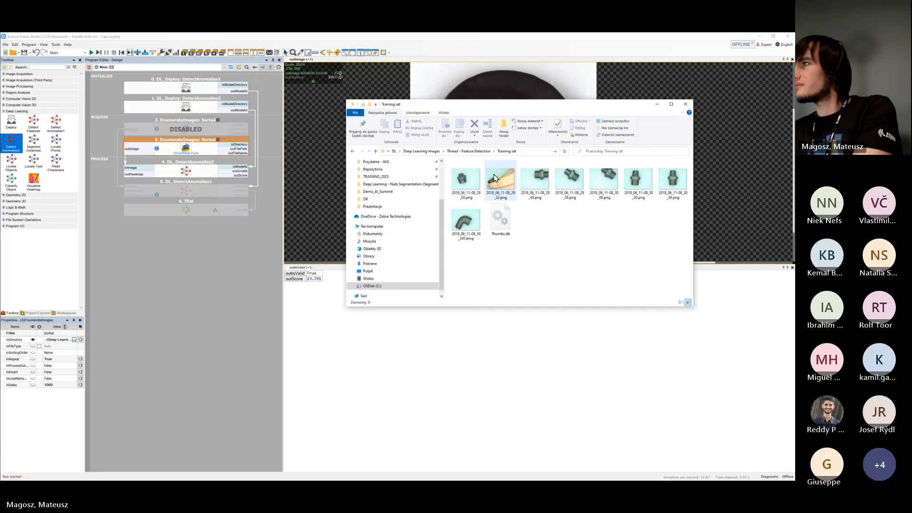
{"action": "left_click_drag", "start_coordinate": [521, 110], "coordinate": [373, 118]}
{"action": "key", "text": "alt+Left"}
{"action": "key", "text": "alt+Left"}
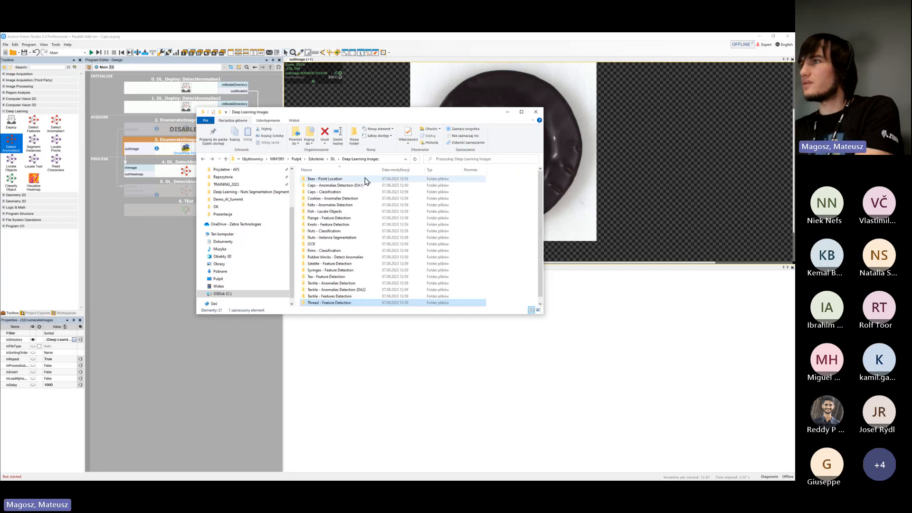
Open the first image of the Training set in the Thread - Feature Detection folder
{"action": "scroll", "coordinate": [345, 195], "scroll_direction": "down", "scroll_amount": 1}
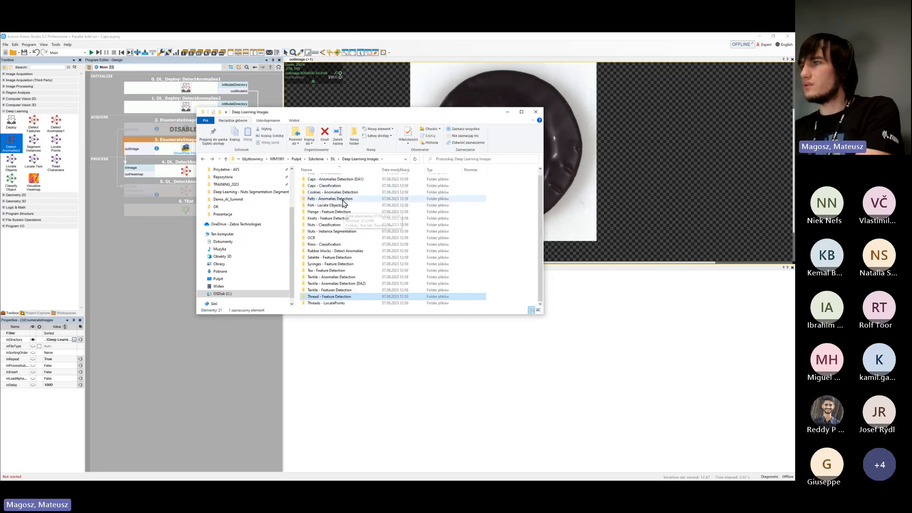
{"action": "double_click", "coordinate": [327, 297]}
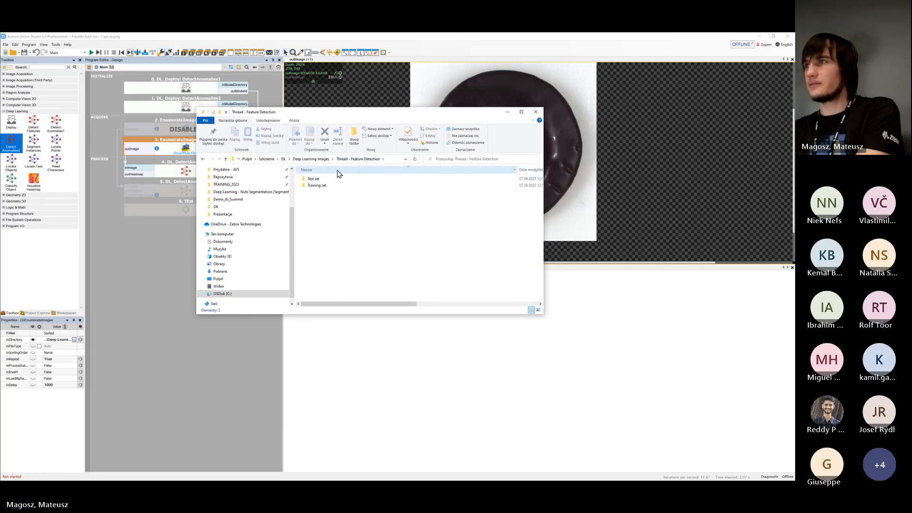
{"action": "left_click", "coordinate": [328, 186]}
{"action": "double_click", "coordinate": [328, 186]}
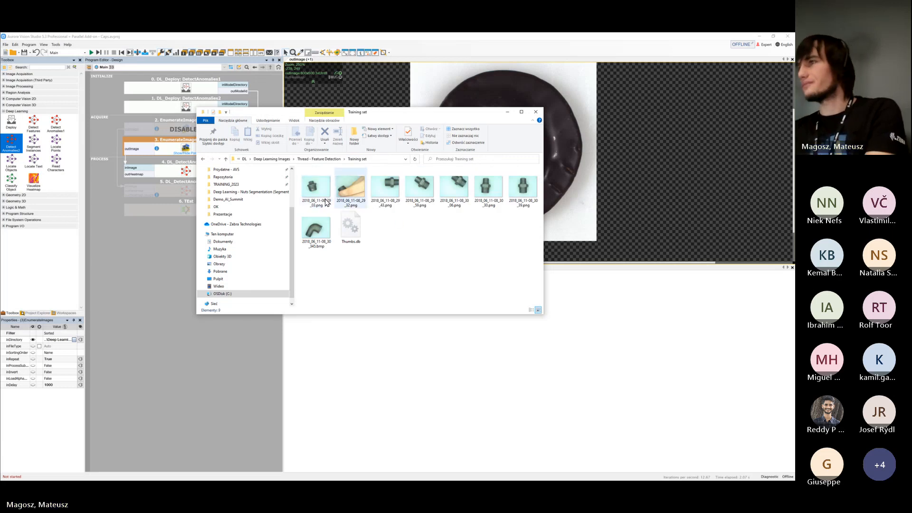
{"action": "double_click", "coordinate": [306, 192]}
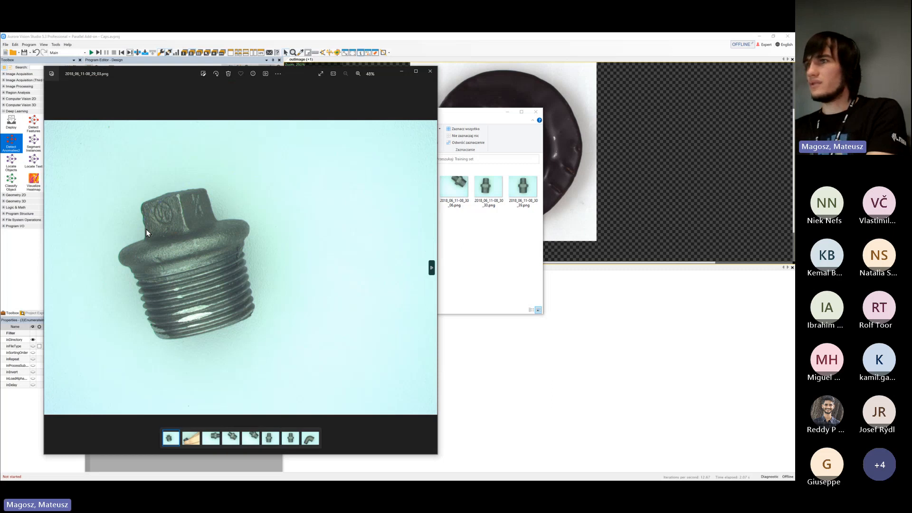
Examine the remaining thread training images one by one up to the elbow fitting, and close the image viewer
{"action": "left_click", "coordinate": [432, 267]}
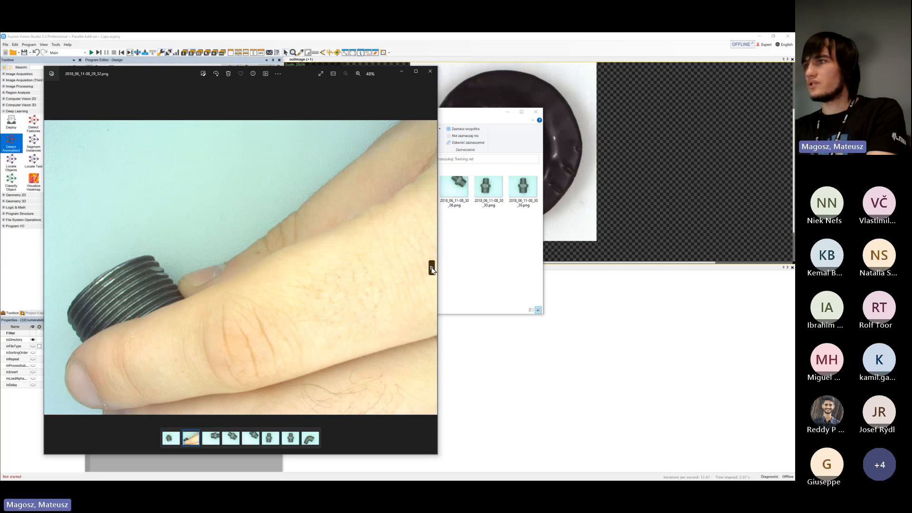
{"action": "left_click", "coordinate": [432, 269]}
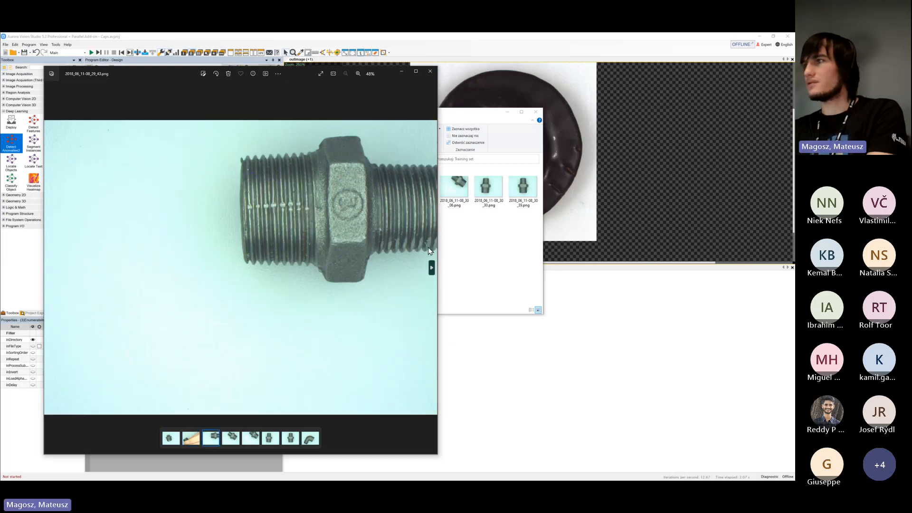
{"action": "left_click", "coordinate": [432, 266]}
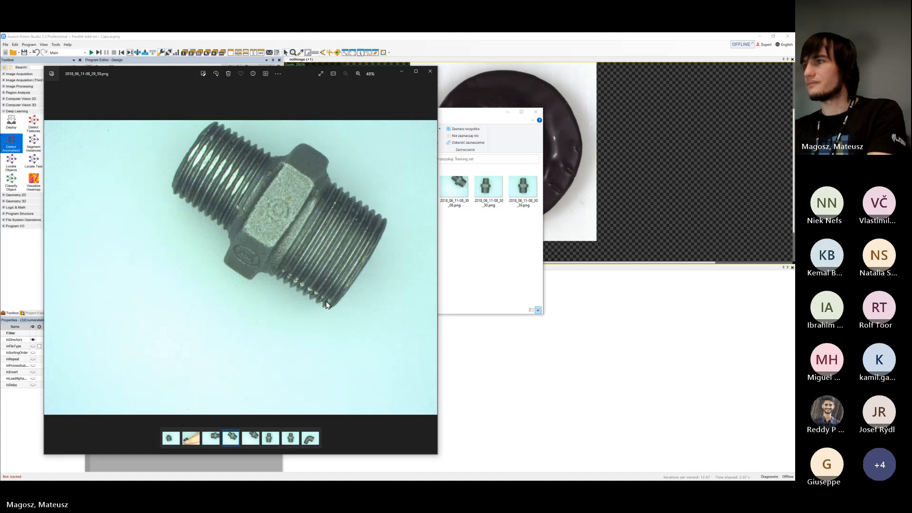
{"action": "left_click", "coordinate": [431, 268]}
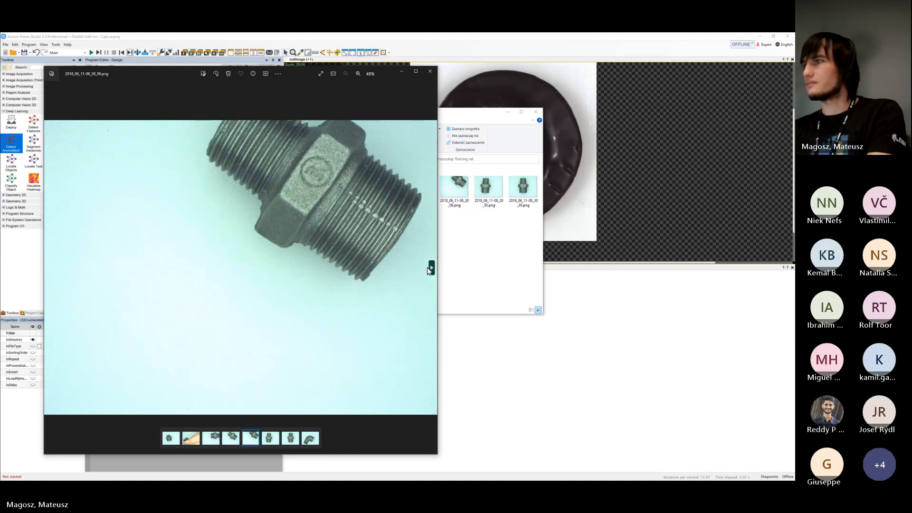
{"action": "left_click", "coordinate": [431, 268]}
{"action": "left_click", "coordinate": [431, 268]}
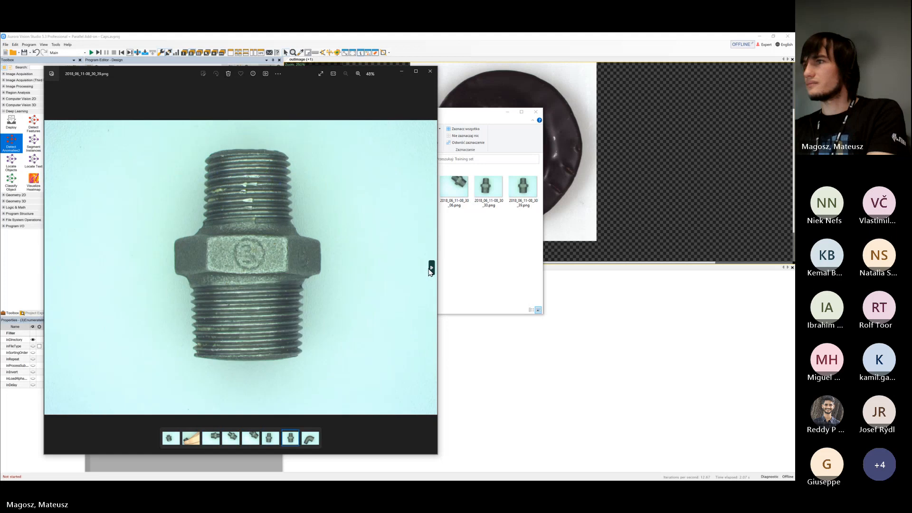
{"action": "left_click", "coordinate": [431, 268]}
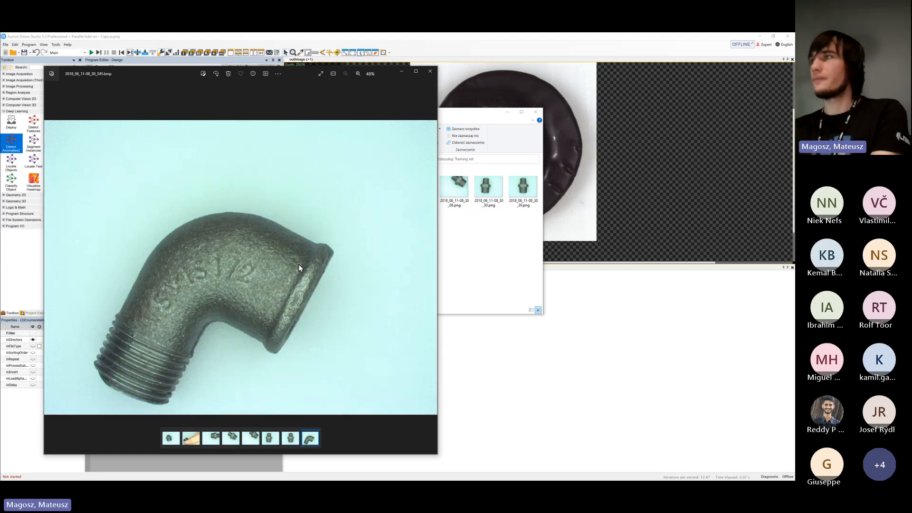
{"action": "left_click", "coordinate": [430, 72]}
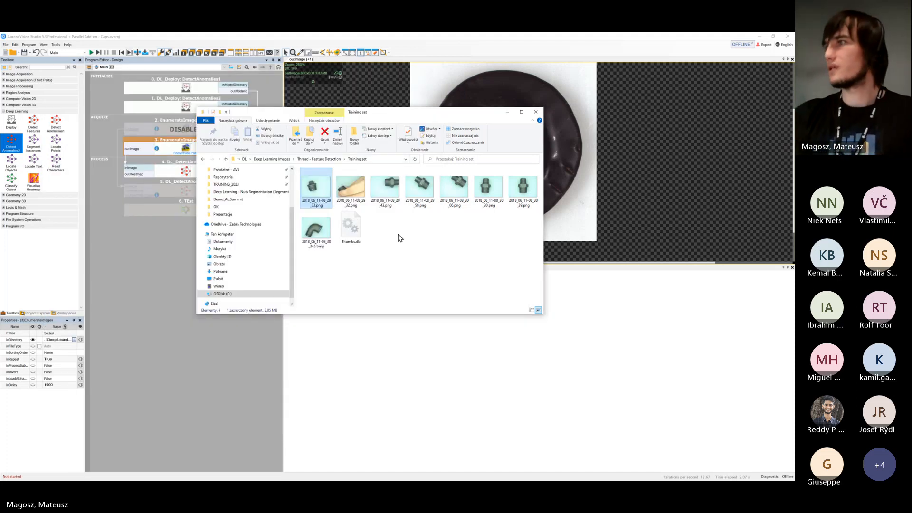
Return to the Thread - Feature Detection folder and move File Explorer away to uncover the Aurora Vision Studio program editor
{"action": "key", "text": "alt+Left"}
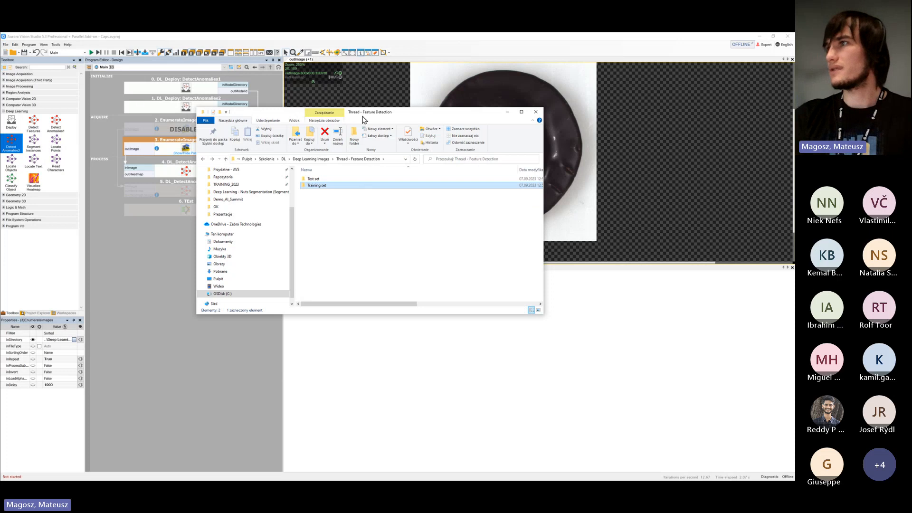
{"action": "left_click_drag", "start_coordinate": [366, 117], "coordinate": [1, 257]}
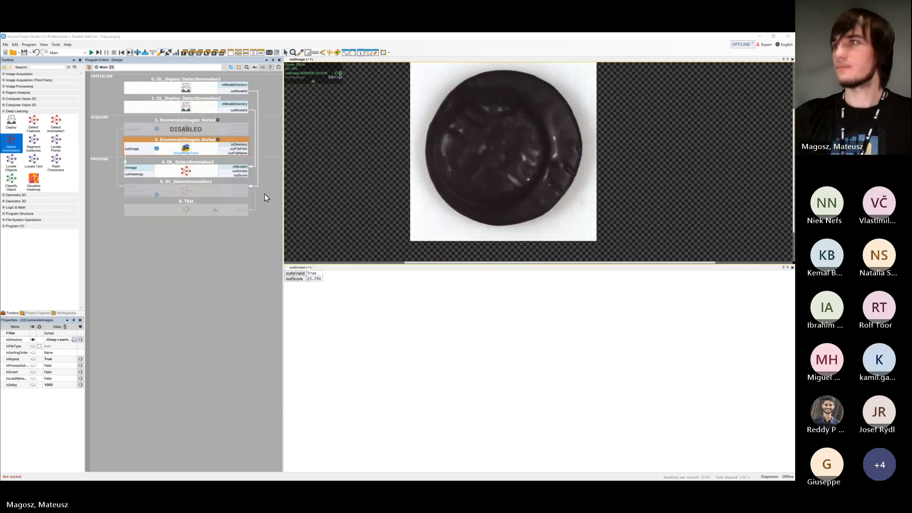
{"action": "left_click", "coordinate": [223, 258]}
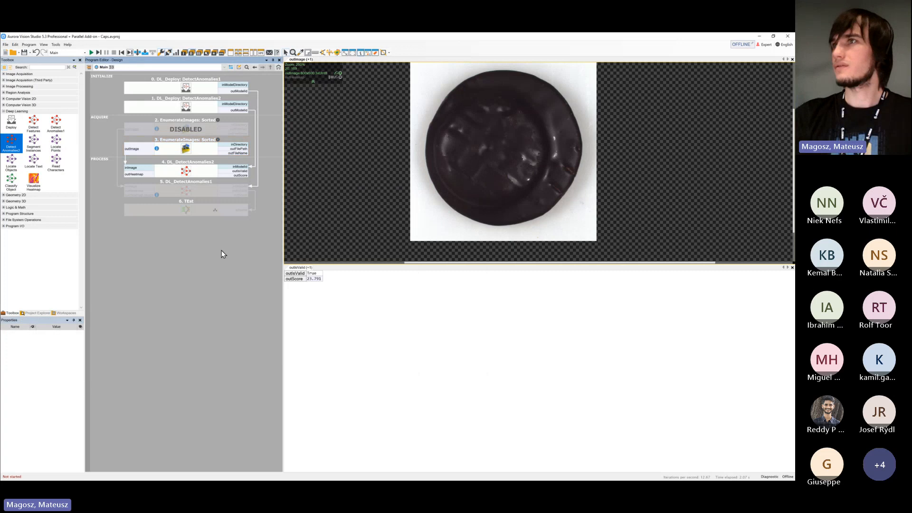
Start a new program and, while saving it, create and open a folder named FeatureDetection inside Programs
{"action": "left_click", "coordinate": [6, 52]}
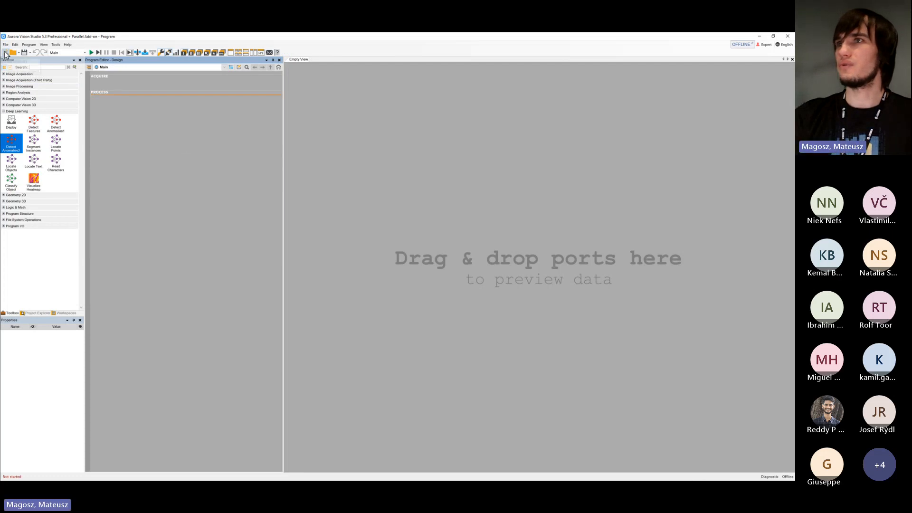
{"action": "left_click", "coordinate": [24, 53]}
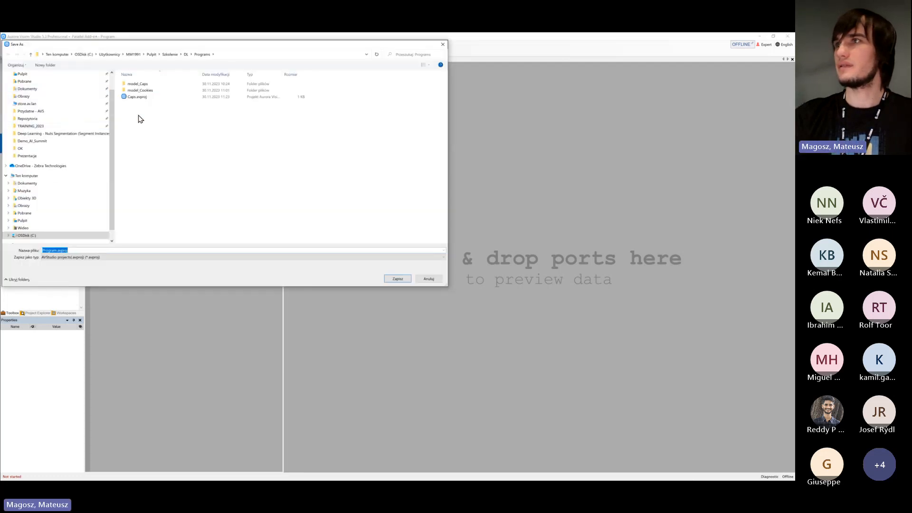
{"action": "right_click", "coordinate": [152, 114]}
{"action": "mouse_move", "coordinate": [207, 255]}
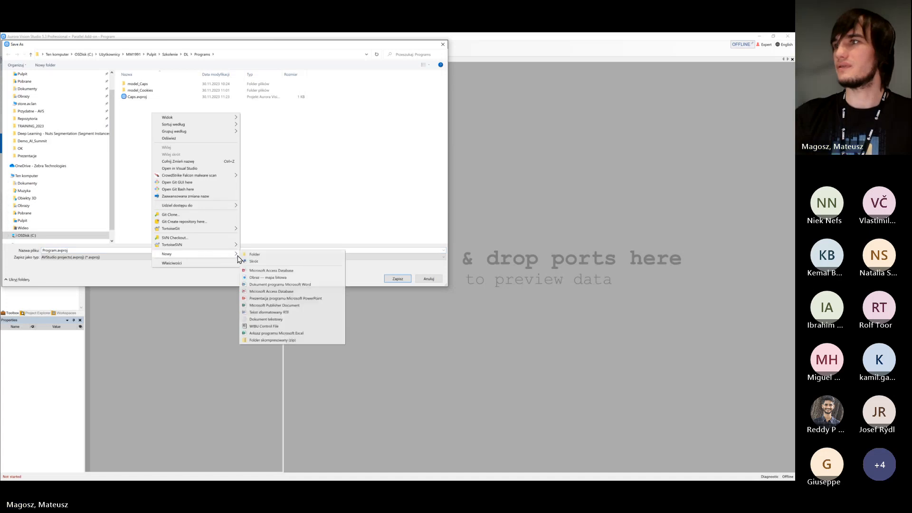
{"action": "left_click", "coordinate": [250, 261]}
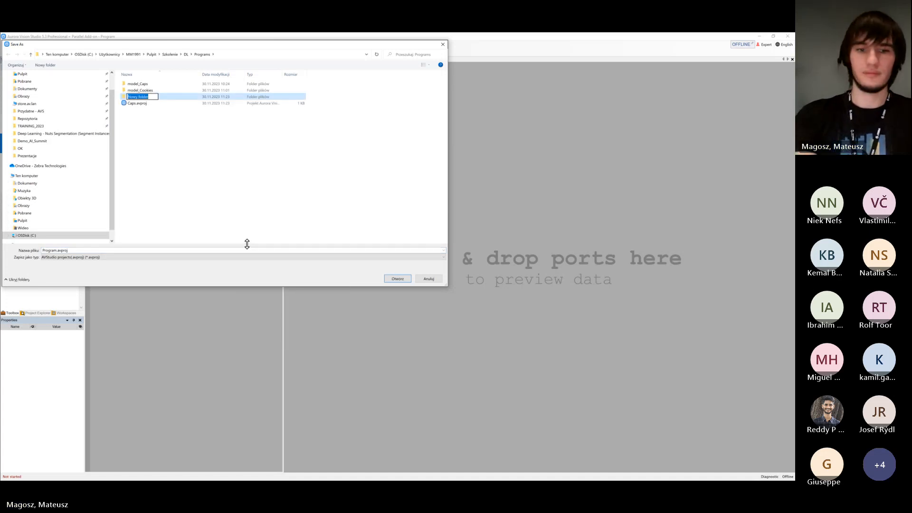
{"action": "type", "text": "FeatureDete"}
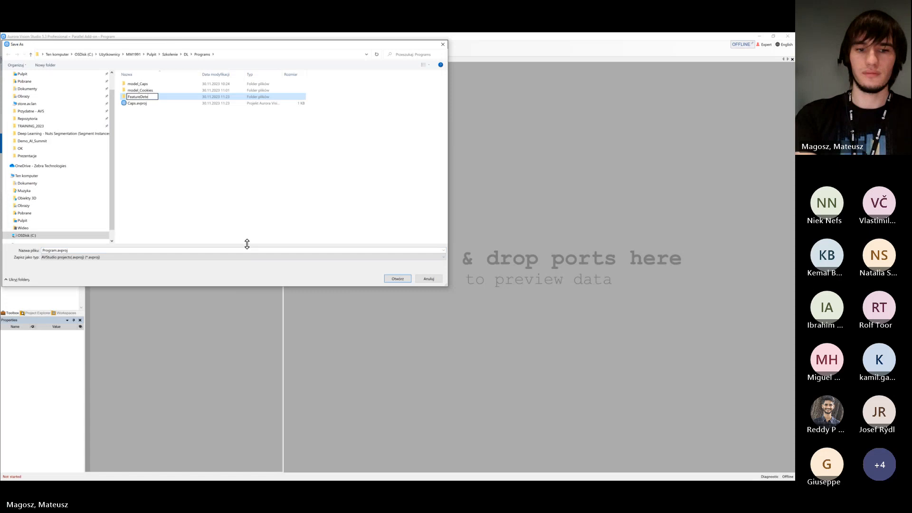
{"action": "type", "text": "ction"}
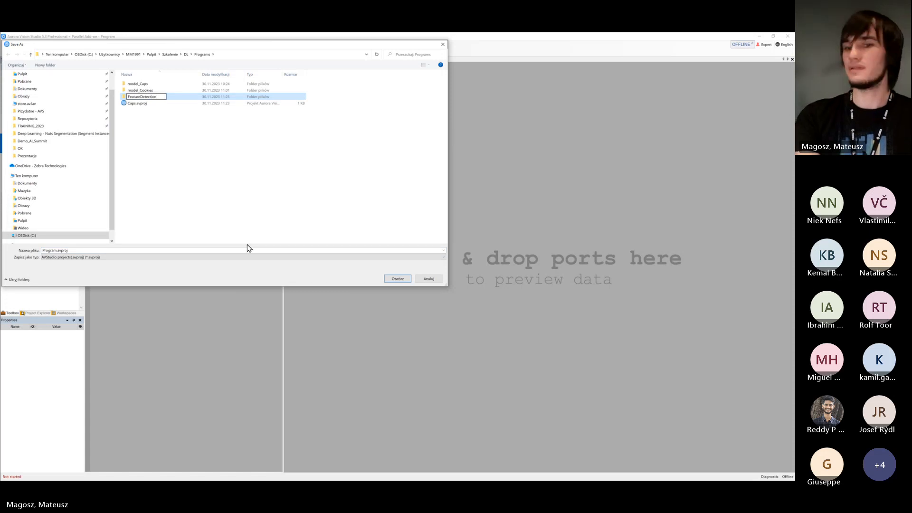
{"action": "key", "text": "Return"}
{"action": "key", "text": "Return"}
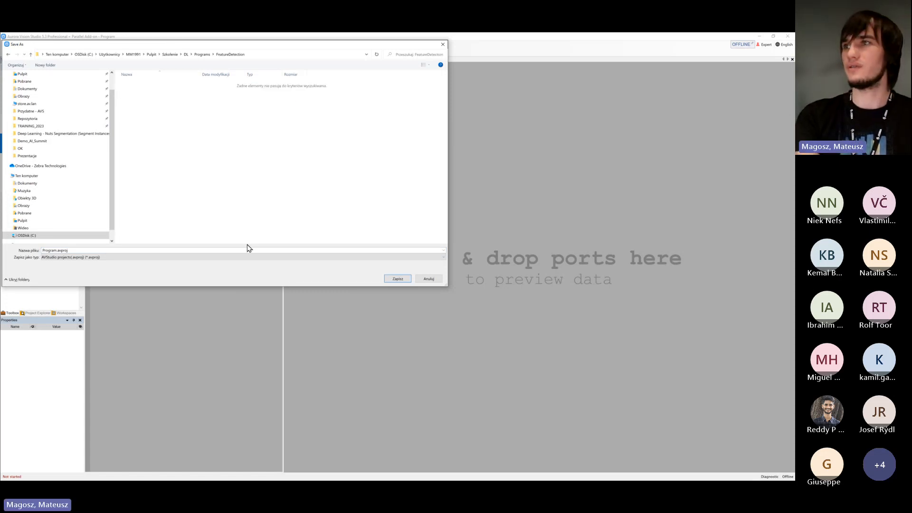
Save the new program as FeatureDetection in the FeatureDetection folder
{"action": "left_click", "coordinate": [248, 249]}
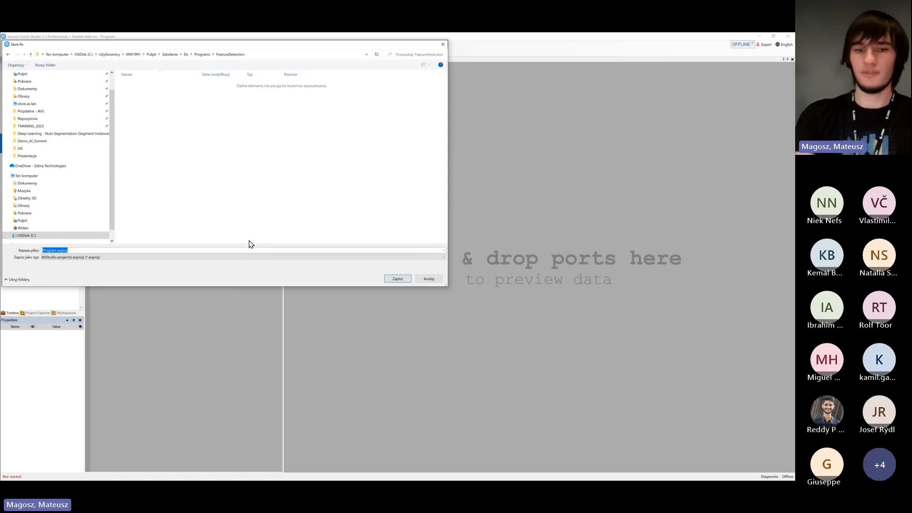
{"action": "type", "text": "FeatureDetection"}
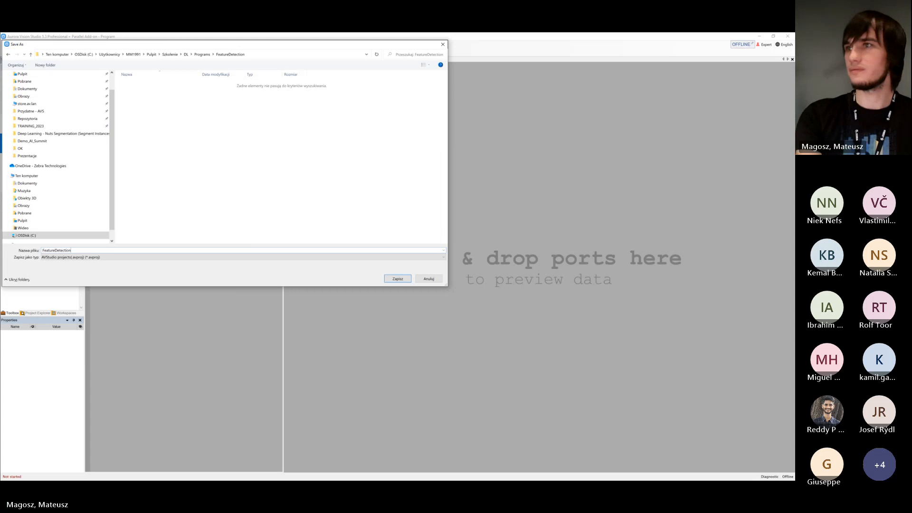
{"action": "key", "text": "Return"}
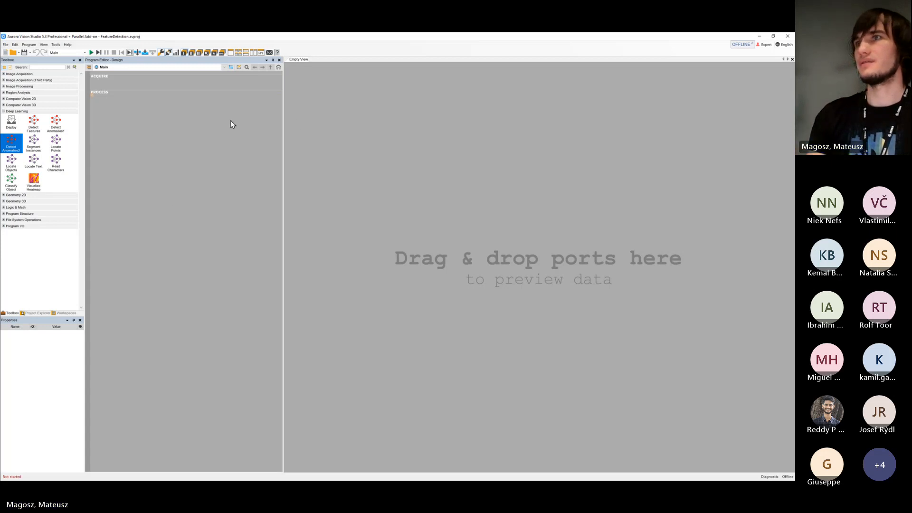
Show the Initialize and Finalize sections of Main and insert a Deploy filter, variant DetectFeatures, into Initialize
{"action": "left_click", "coordinate": [90, 68]}
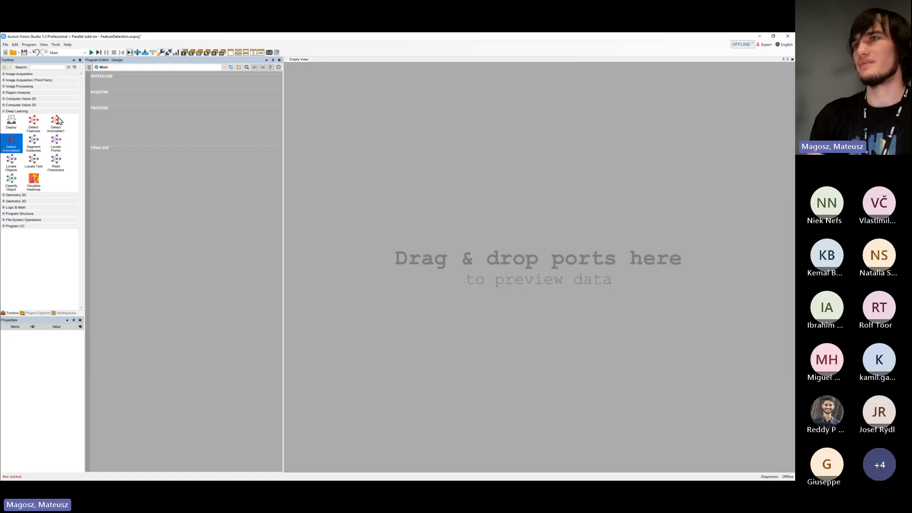
{"action": "left_click_drag", "start_coordinate": [14, 126], "coordinate": [141, 82]}
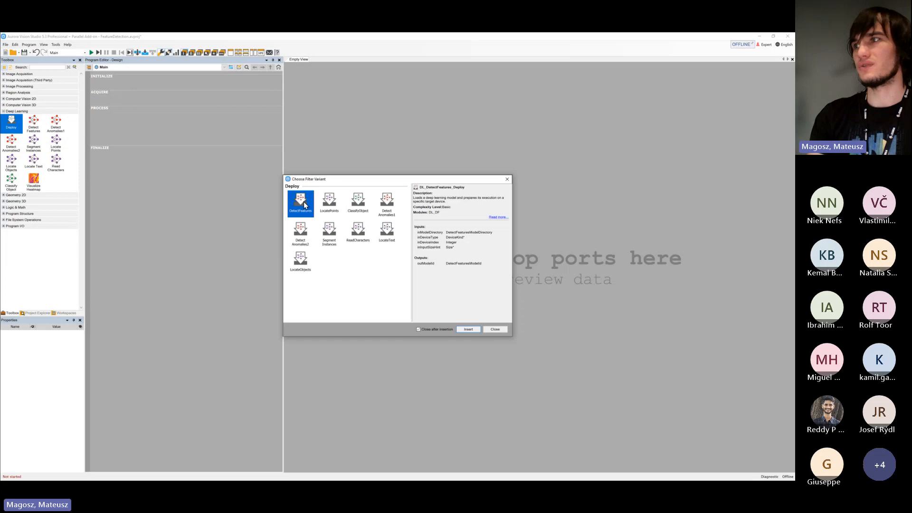
{"action": "left_click", "coordinate": [468, 329]}
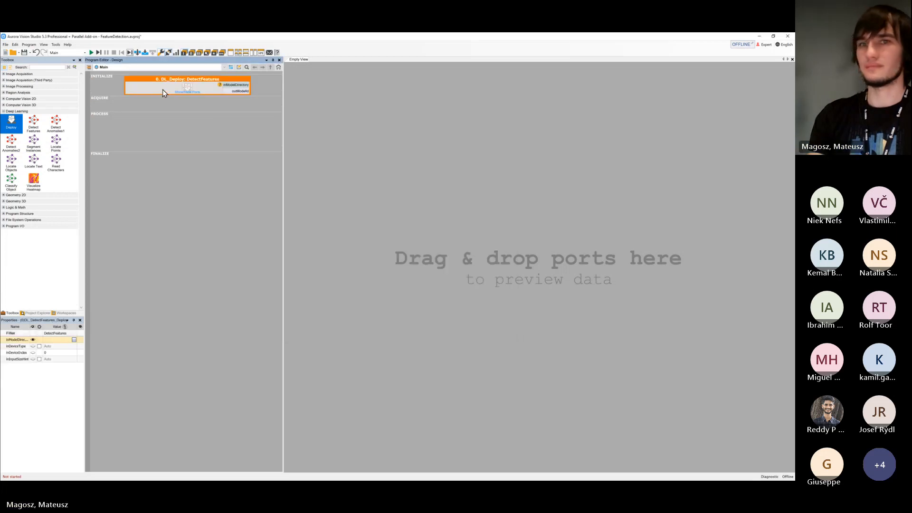
Set the deploy filter's model directory to model_threads, creating it as a new directory and opening its Deep Learning Editor
{"action": "left_click", "coordinate": [74, 340]}
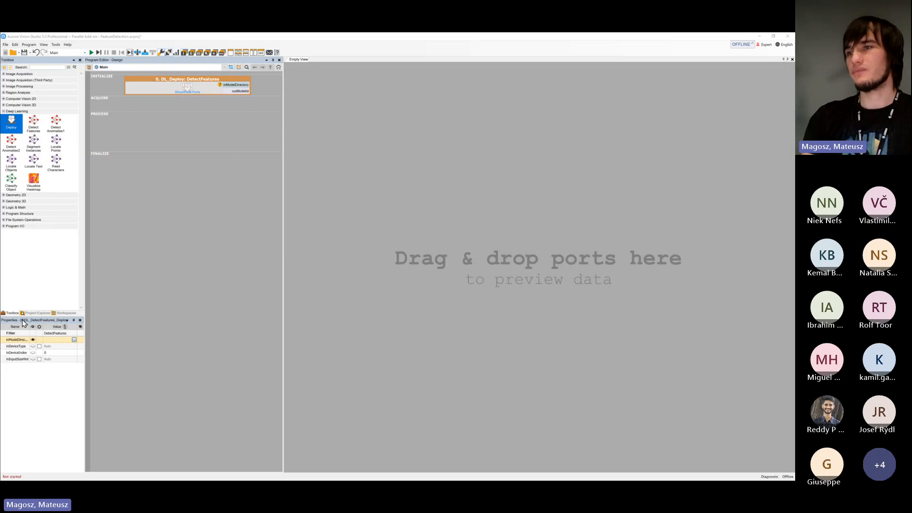
{"action": "left_click", "coordinate": [82, 340]}
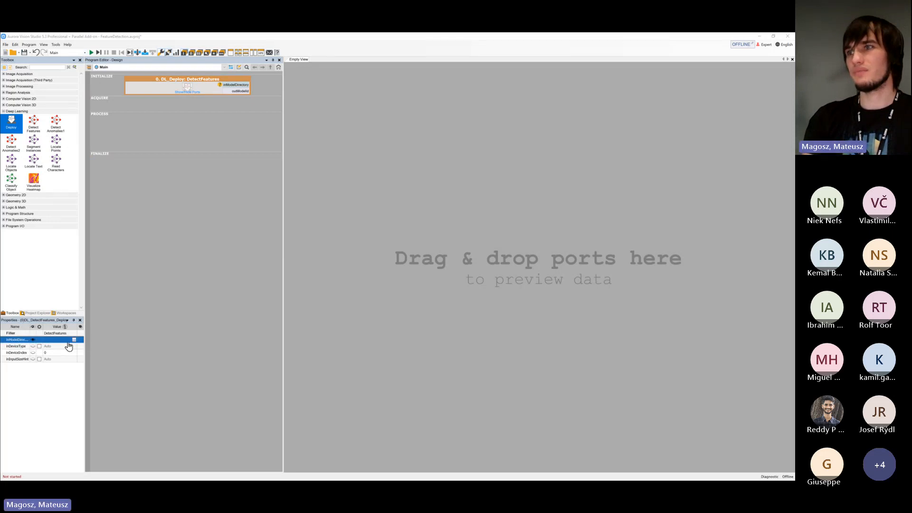
{"action": "left_click", "coordinate": [74, 340]}
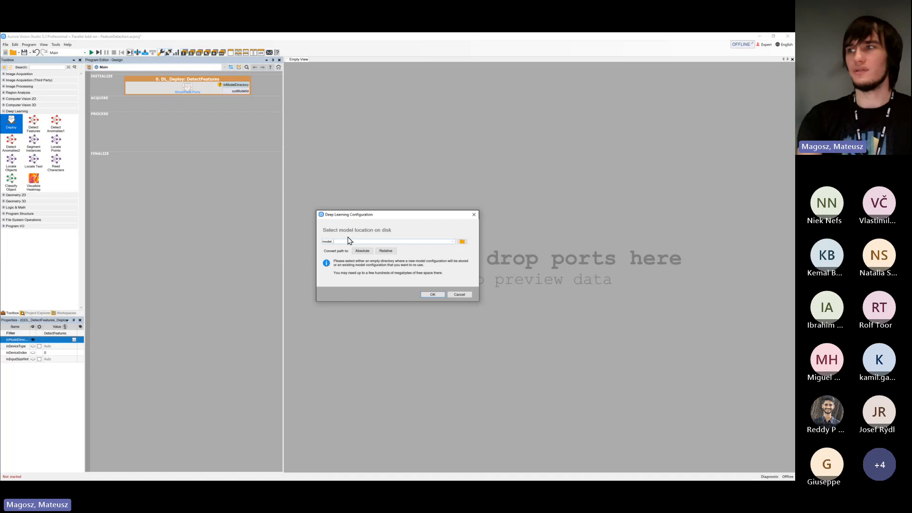
{"action": "type", "text": "model_threads"}
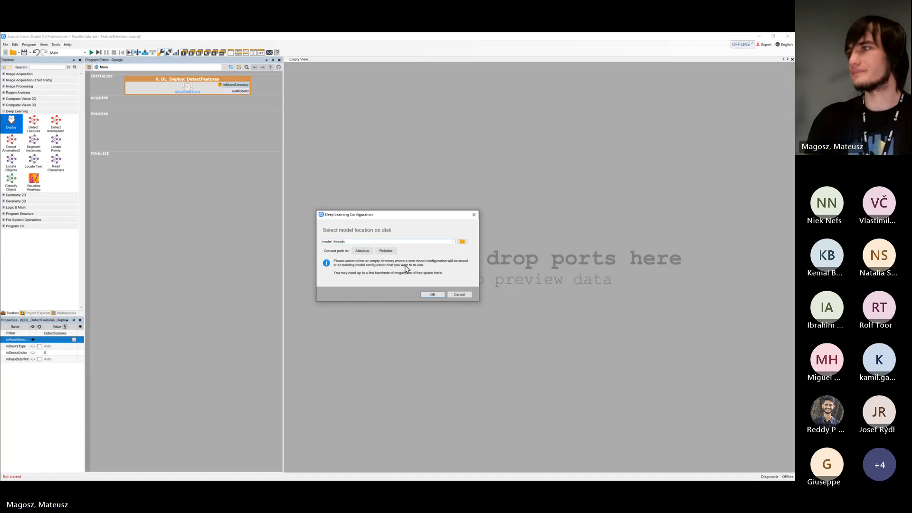
{"action": "left_click", "coordinate": [431, 295]}
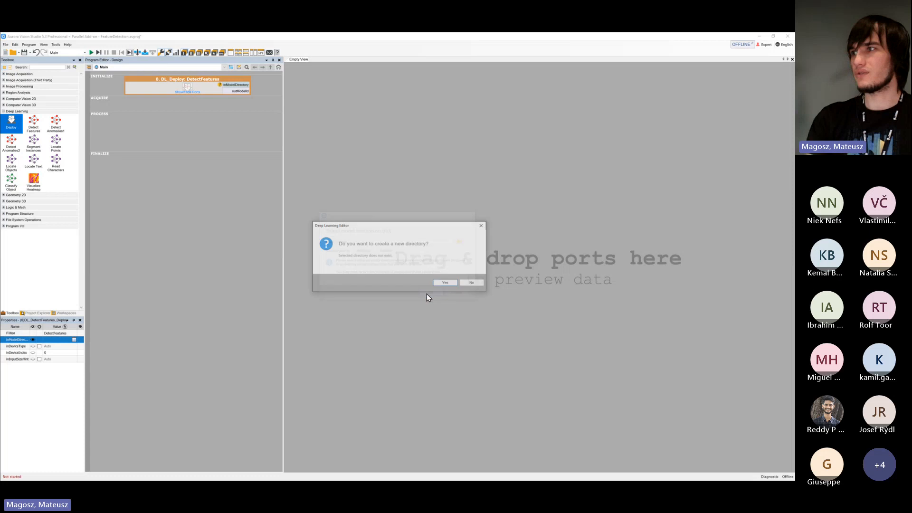
{"action": "left_click", "coordinate": [439, 282]}
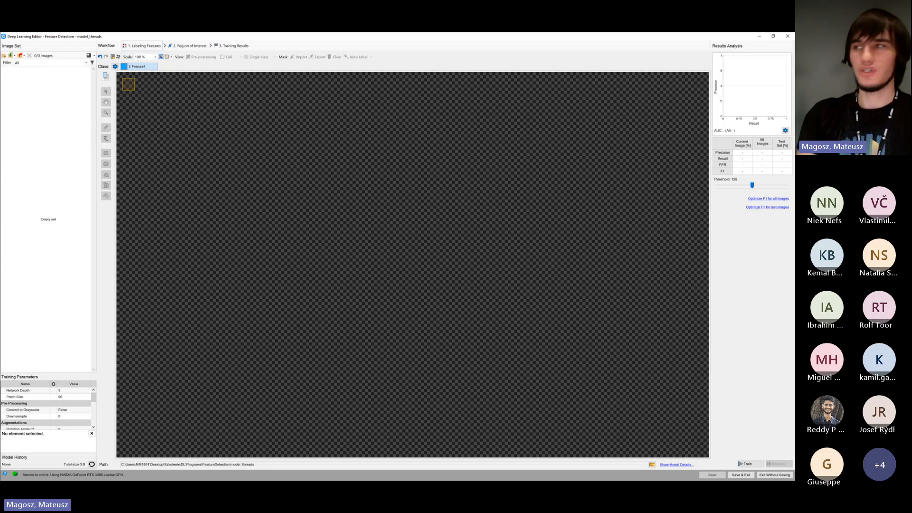
Bring up the Thread - Feature Detection folder and add its Training set folder to the model's image set
{"action": "left_click_drag", "start_coordinate": [390, 477], "coordinate": [363, 141]}
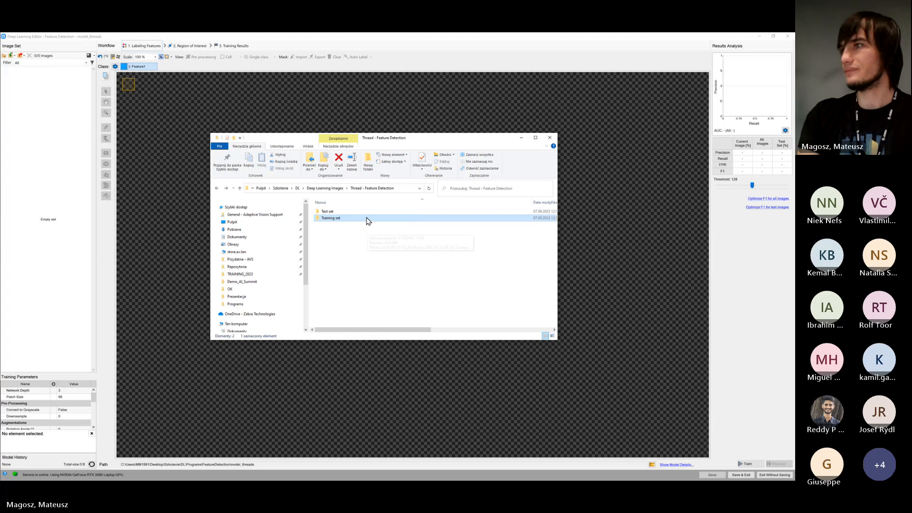
{"action": "double_click", "coordinate": [356, 219]}
{"action": "key", "text": "alt+Left"}
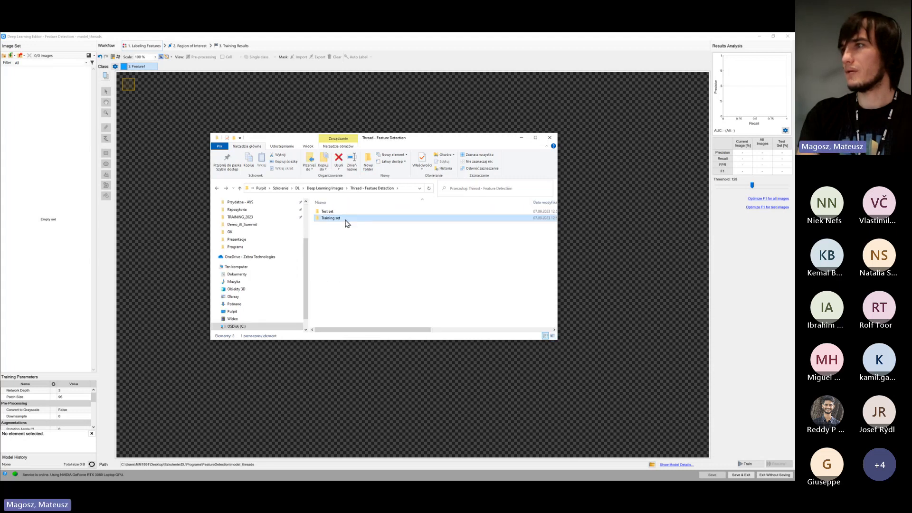
{"action": "left_click_drag", "start_coordinate": [339, 221], "coordinate": [84, 203]}
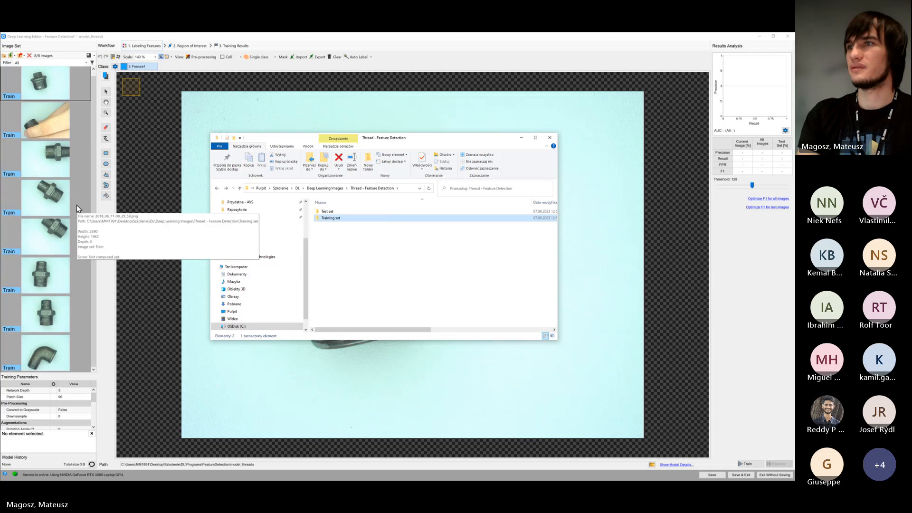
Add the Test set folder's images to the image set and mark the newly added images as Test
{"action": "left_click", "coordinate": [353, 266]}
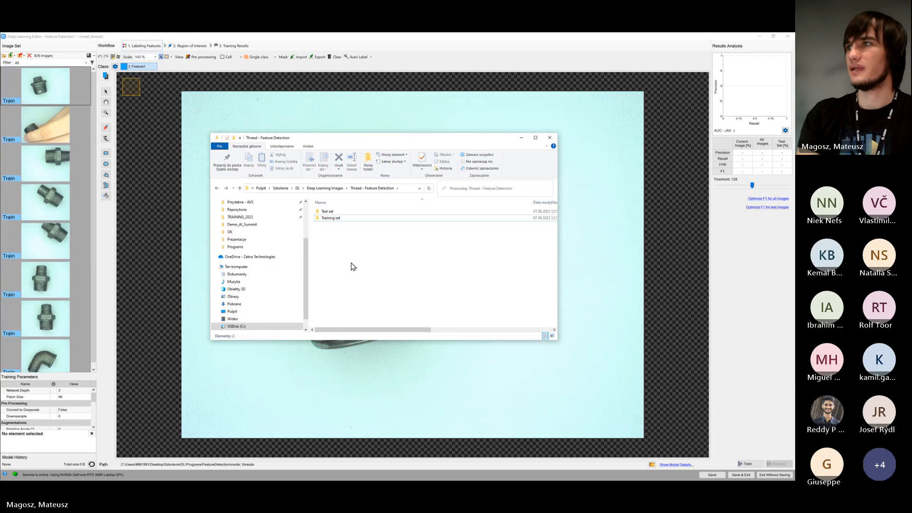
{"action": "left_click", "coordinate": [354, 211]}
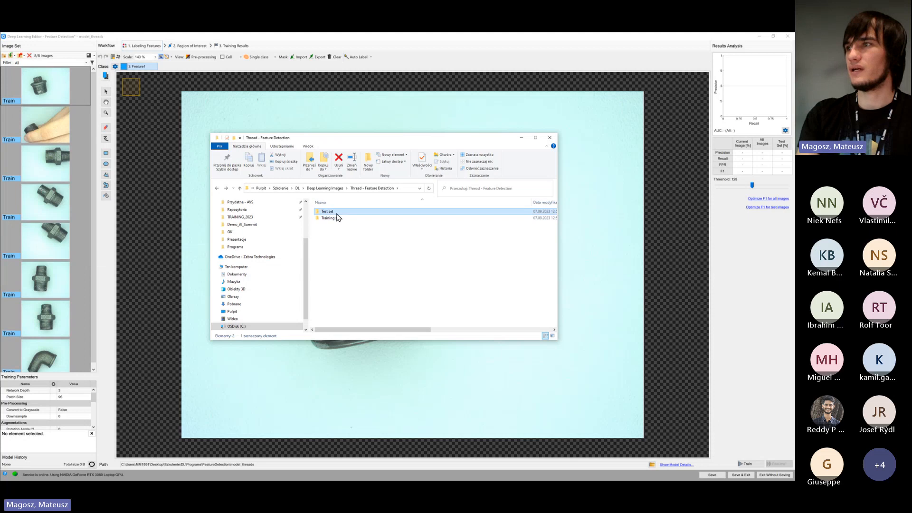
{"action": "left_click_drag", "start_coordinate": [332, 213], "coordinate": [63, 294]}
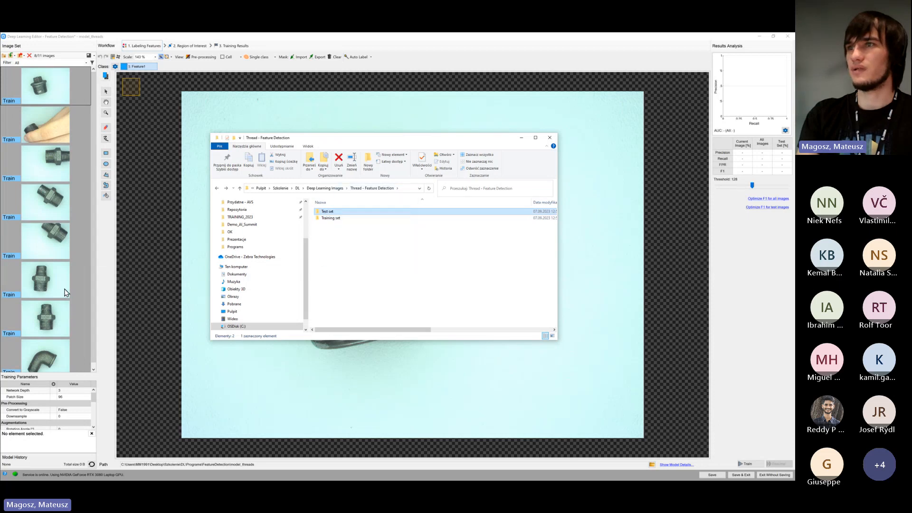
{"action": "scroll", "coordinate": [61, 273], "scroll_direction": "down", "scroll_amount": 10}
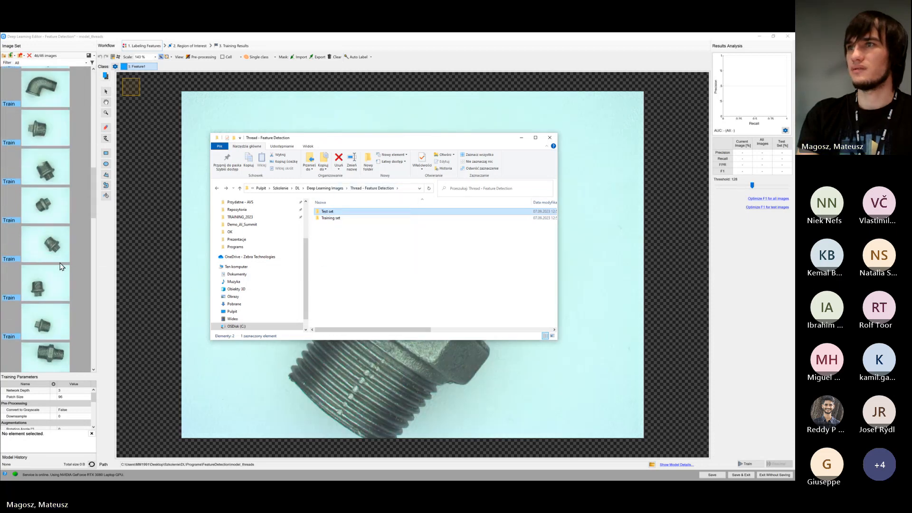
{"action": "left_click", "coordinate": [17, 232]}
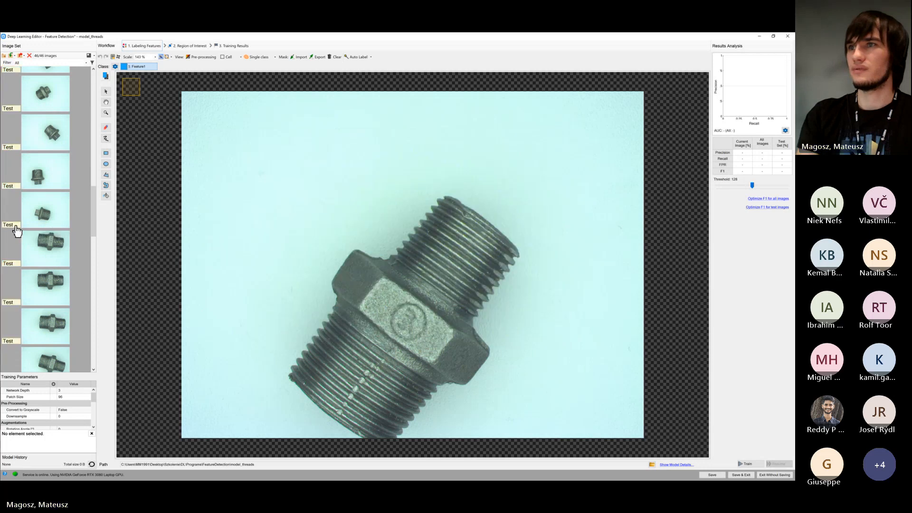
Switch the two angled double-threaded fittings among the training images to Test and back to Train
{"action": "scroll", "coordinate": [36, 259], "scroll_direction": "up", "scroll_amount": 3}
{"action": "scroll", "coordinate": [37, 259], "scroll_direction": "up", "scroll_amount": 5}
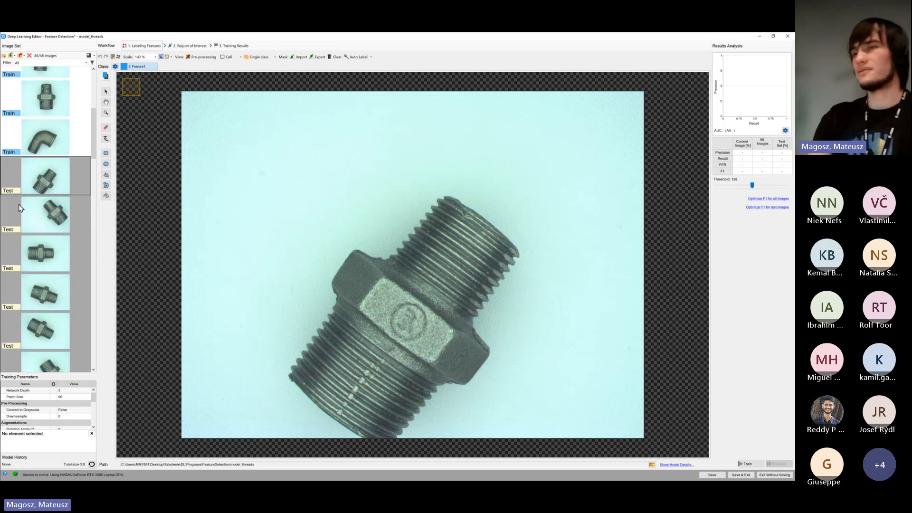
{"action": "scroll", "coordinate": [43, 250], "scroll_direction": "up", "scroll_amount": 3}
{"action": "scroll", "coordinate": [43, 252], "scroll_direction": "up", "scroll_amount": 1}
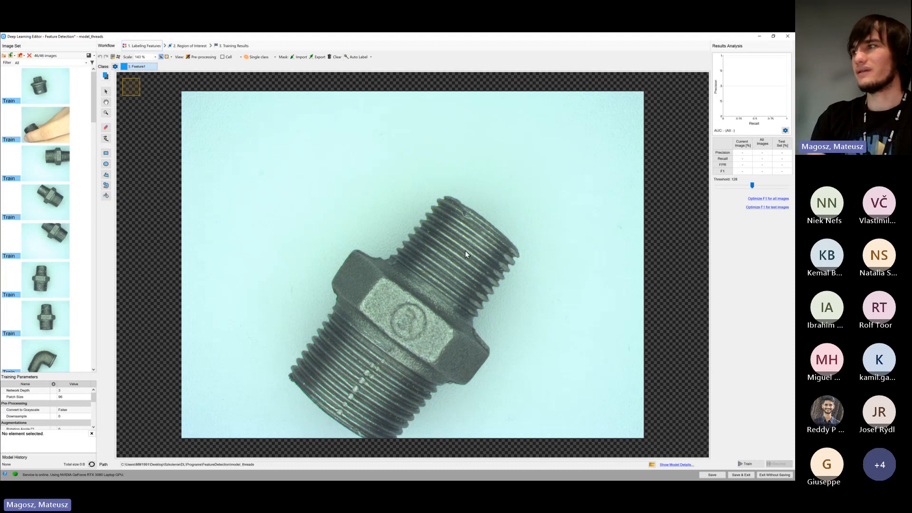
{"action": "scroll", "coordinate": [52, 208], "scroll_direction": "down", "scroll_amount": 1}
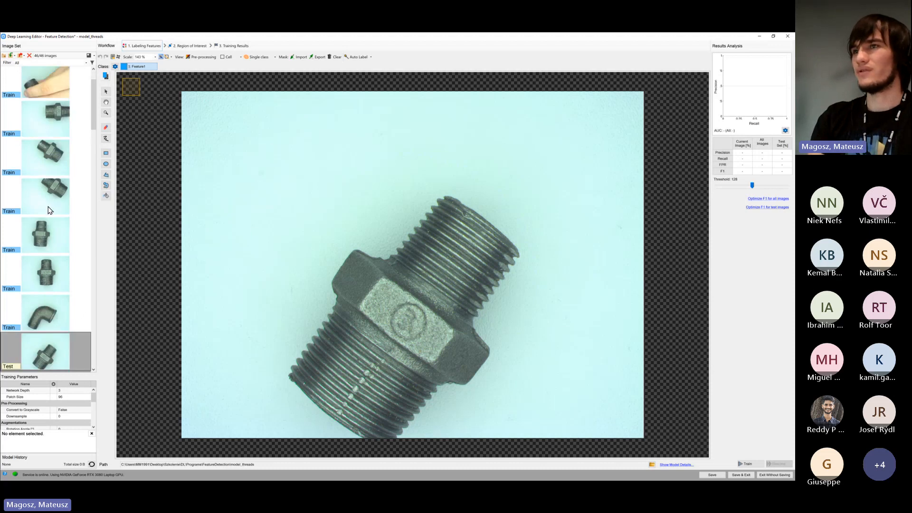
{"action": "left_click", "coordinate": [16, 214]}
{"action": "left_click", "coordinate": [29, 172]}
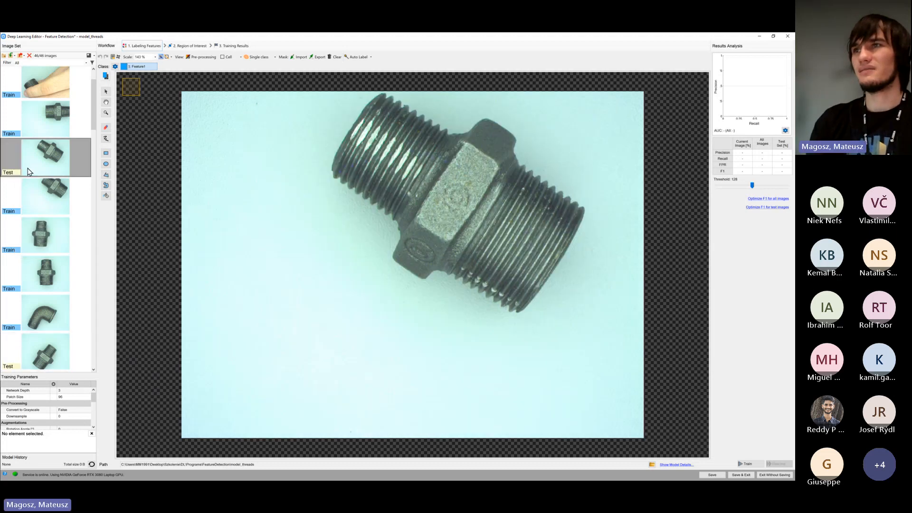
{"action": "left_click", "coordinate": [18, 215]}
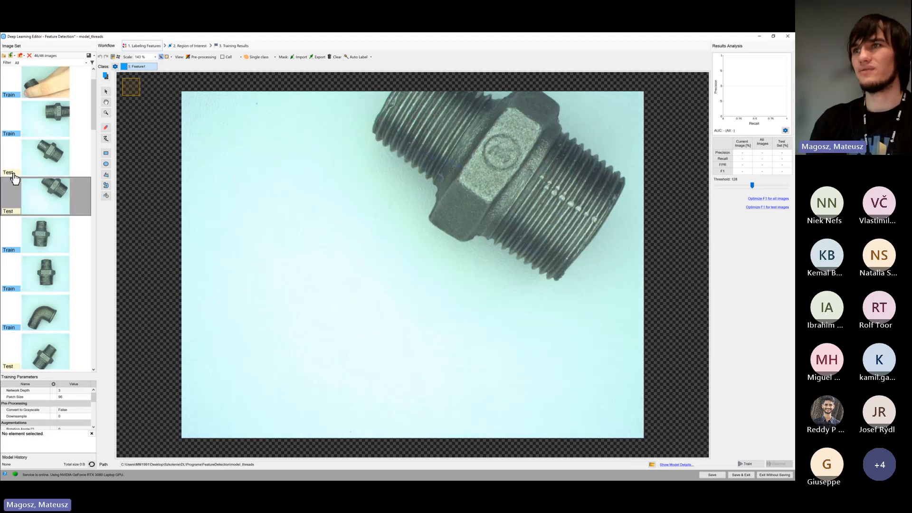
{"action": "left_click", "coordinate": [14, 178]}
{"action": "left_click", "coordinate": [14, 212]}
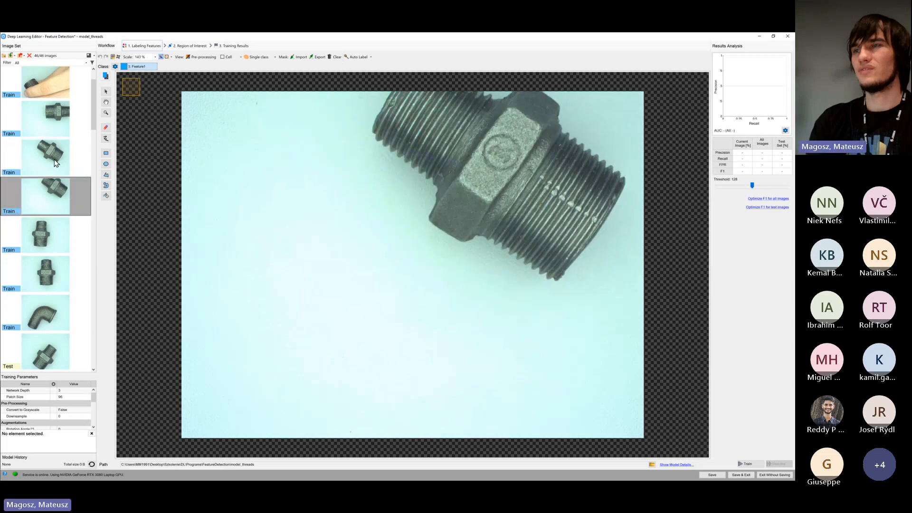
{"action": "left_click", "coordinate": [20, 174]}
{"action": "left_click", "coordinate": [14, 174]}
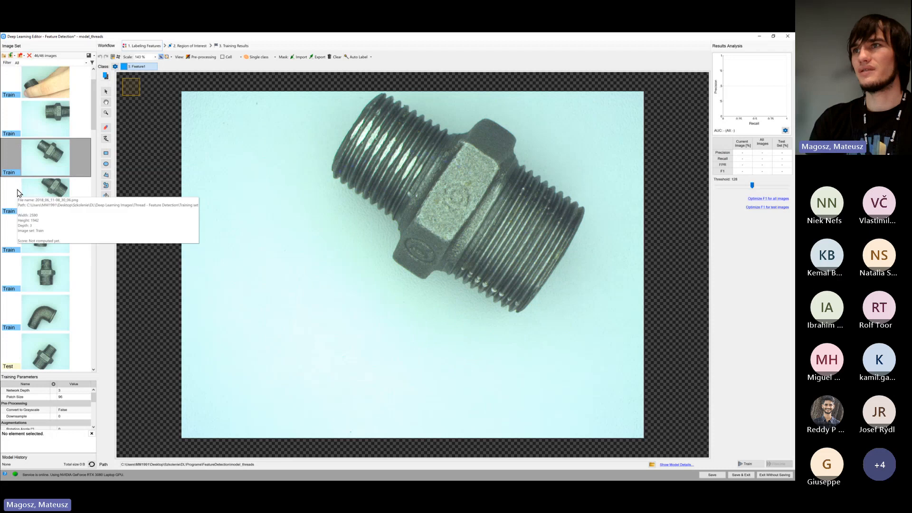
Review the Train and Test assignments in the image set and display the third training image
{"action": "left_click_drag", "start_coordinate": [93, 113], "coordinate": [94, 105]}
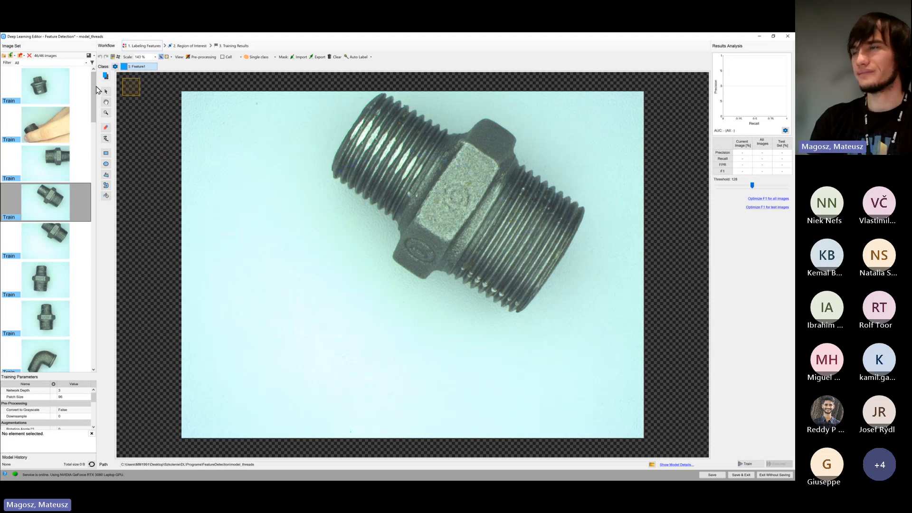
{"action": "left_click_drag", "start_coordinate": [95, 86], "coordinate": [93, 91]}
{"action": "scroll", "coordinate": [93, 90], "scroll_direction": "up", "scroll_amount": 1}
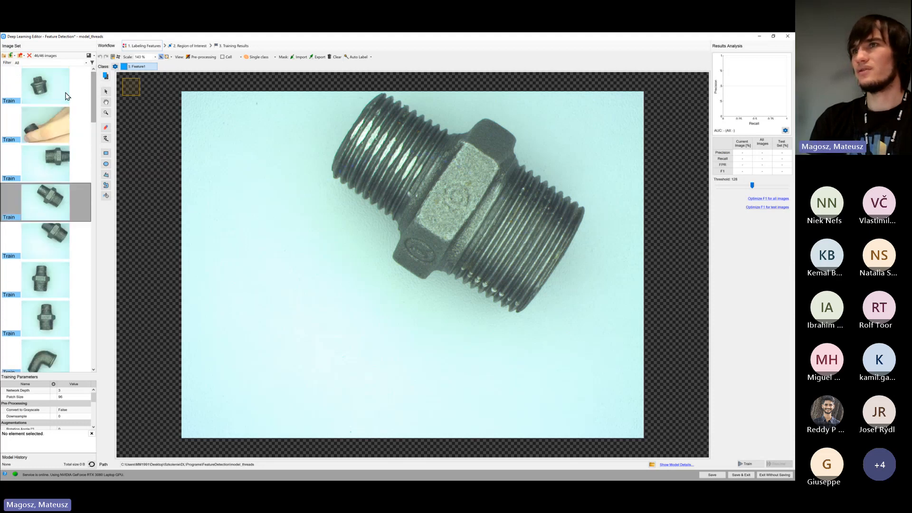
{"action": "left_click_drag", "start_coordinate": [95, 92], "coordinate": [90, 120]}
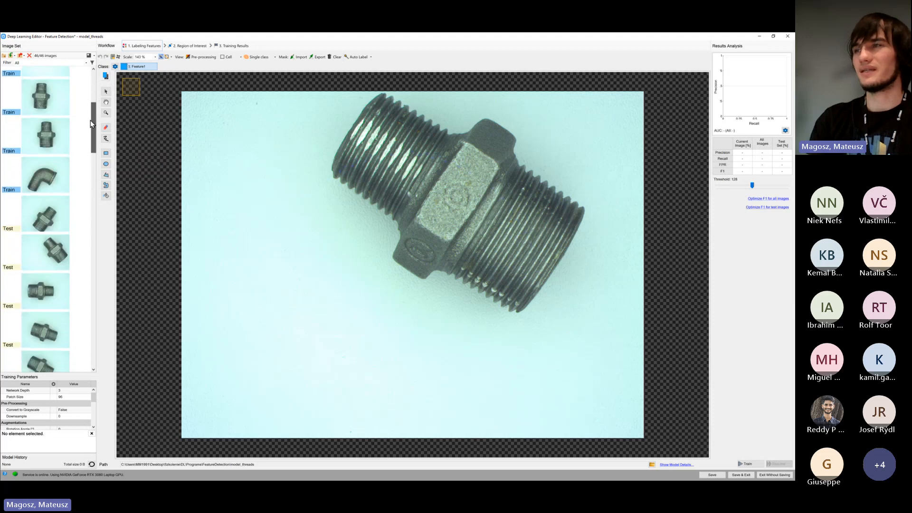
{"action": "scroll", "coordinate": [81, 142], "scroll_direction": "up", "scroll_amount": 2}
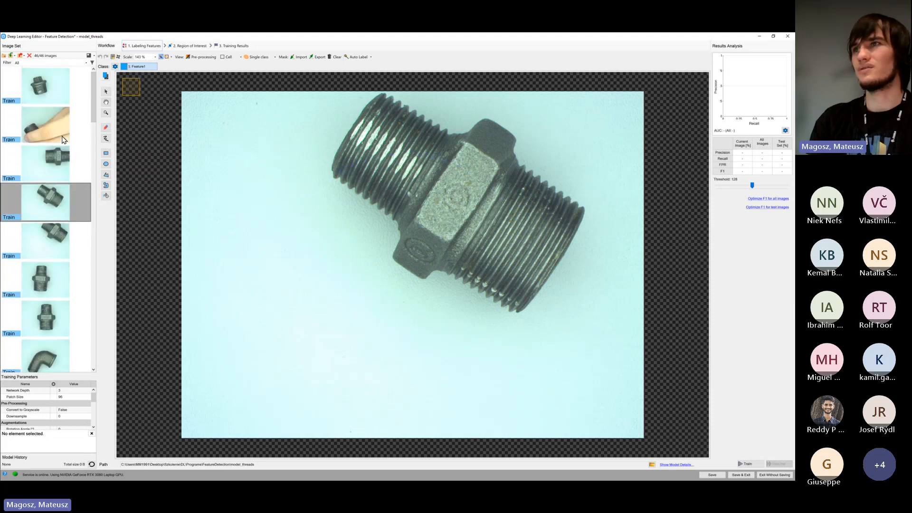
{"action": "left_click", "coordinate": [17, 177]}
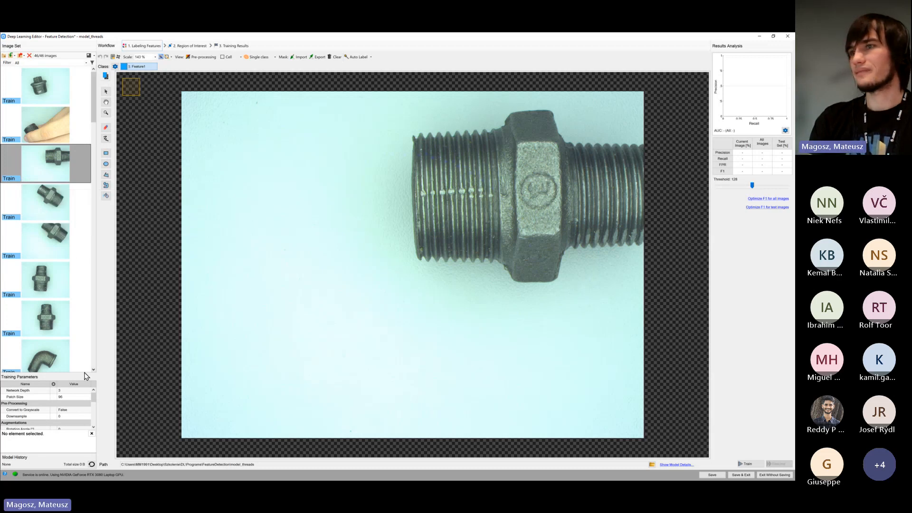
Enlarge the training parameters area to view the full parameter list, and shrink it again
{"action": "left_click_drag", "start_coordinate": [87, 303], "coordinate": [87, 219]}
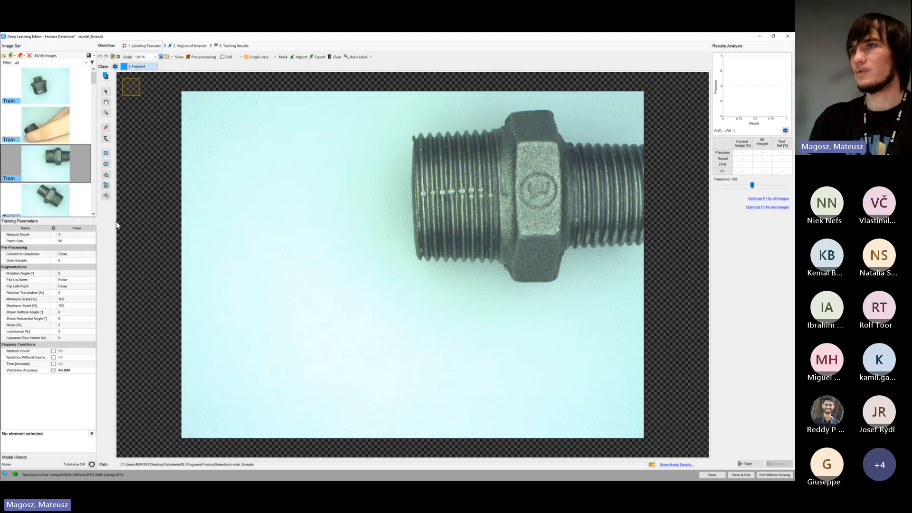
{"action": "left_click", "coordinate": [23, 261]}
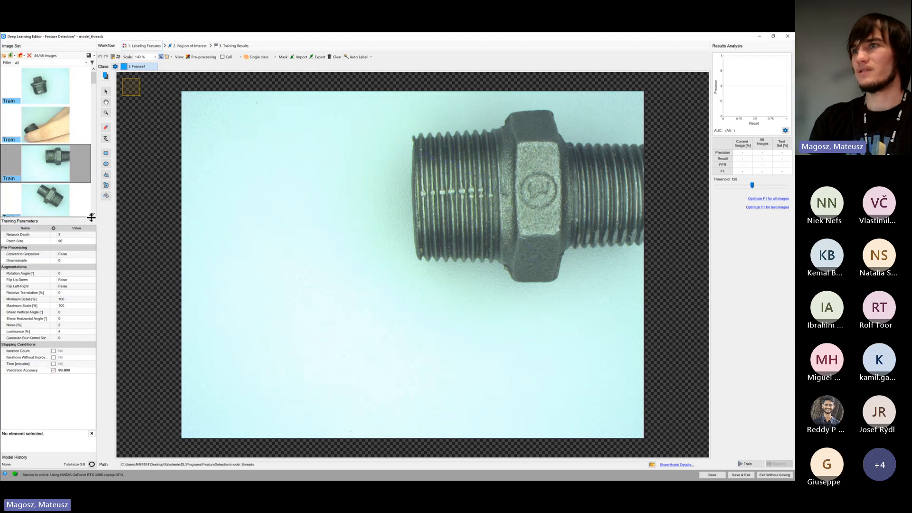
{"action": "left_click_drag", "start_coordinate": [88, 217], "coordinate": [85, 358]}
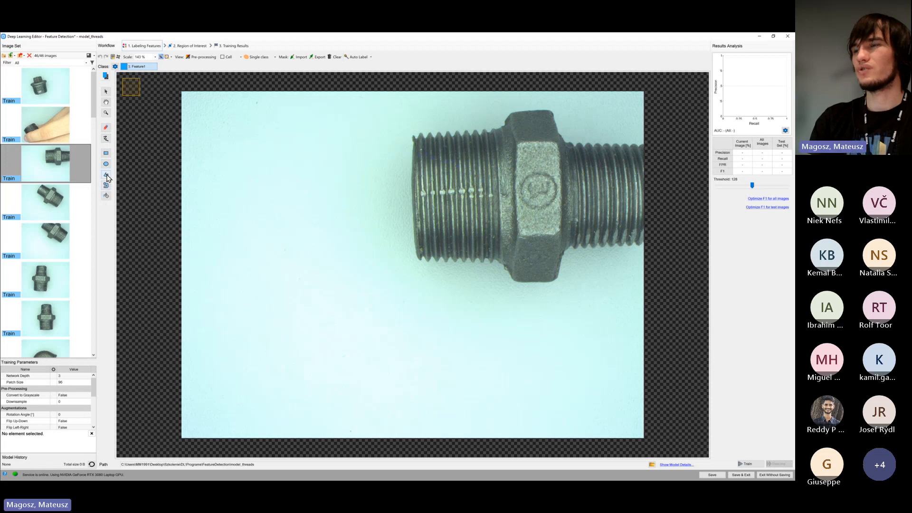
Draw an irregular polygonal Feature1 region on the blank background beside the fitting, and clear it after shifting it downward
{"action": "left_click_drag", "start_coordinate": [378, 203], "coordinate": [312, 197]}
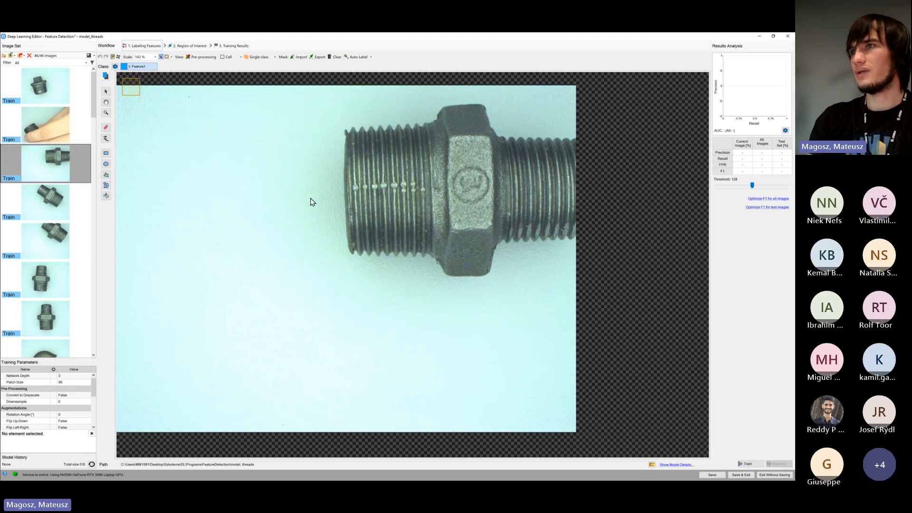
{"action": "left_click", "coordinate": [107, 176]}
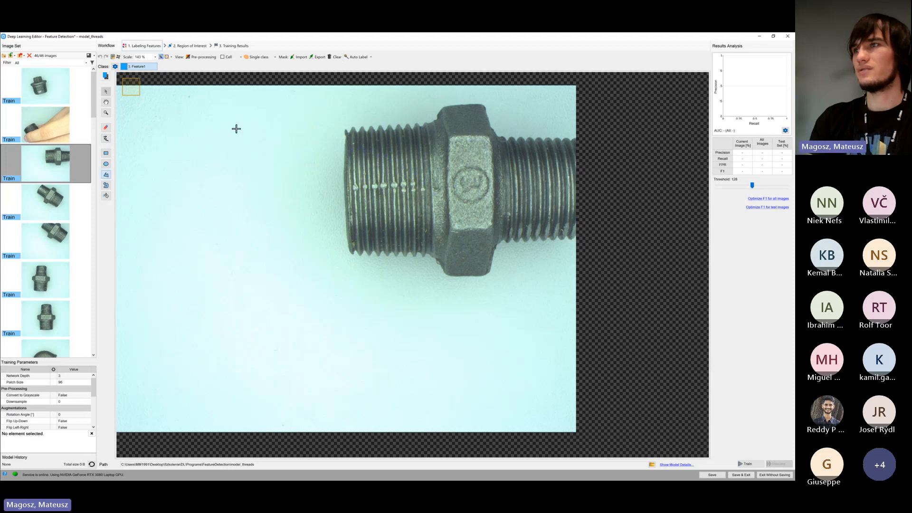
{"action": "left_click", "coordinate": [176, 196]}
{"action": "left_click", "coordinate": [233, 226]}
{"action": "left_click", "coordinate": [297, 220]}
{"action": "left_click", "coordinate": [305, 172]}
{"action": "left_click", "coordinate": [284, 135]}
{"action": "left_click", "coordinate": [261, 105]}
{"action": "left_click", "coordinate": [253, 102]}
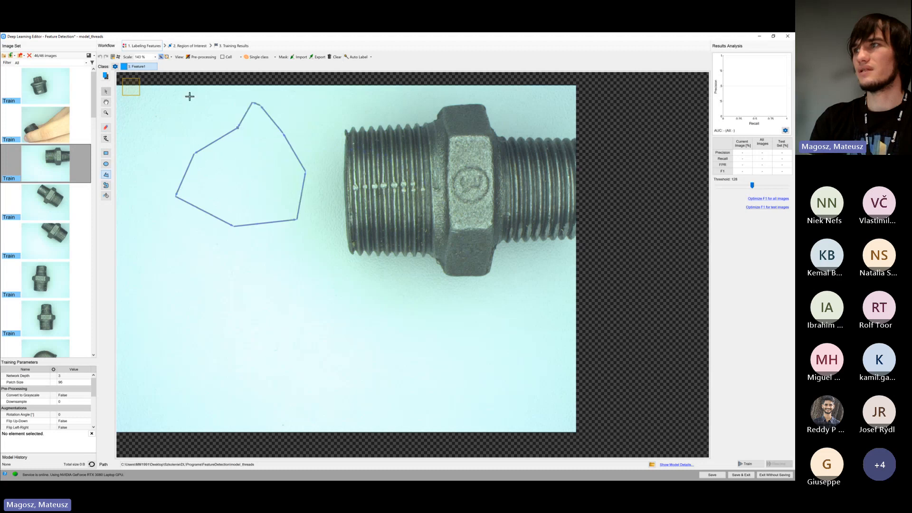
{"action": "left_click", "coordinate": [190, 96]}
{"action": "left_click", "coordinate": [263, 138]}
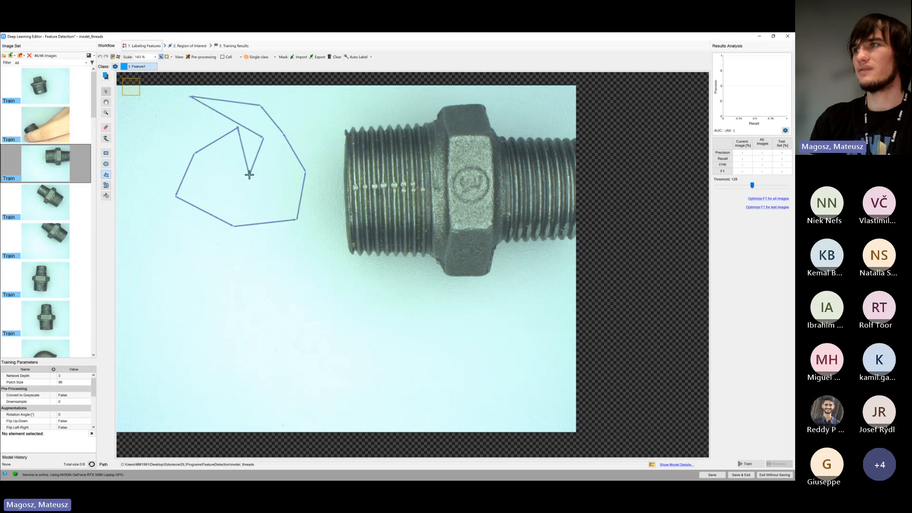
{"action": "double_click", "coordinate": [249, 176]}
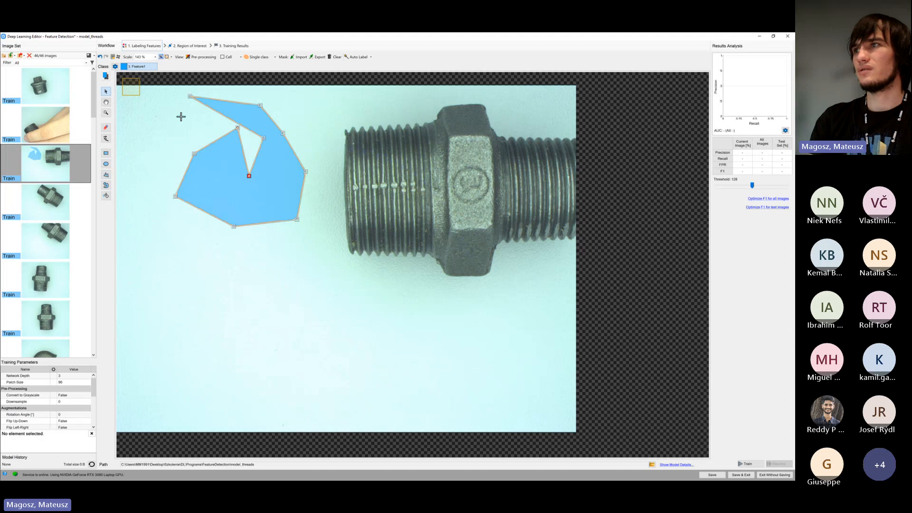
{"action": "left_click_drag", "start_coordinate": [279, 159], "coordinate": [276, 207]}
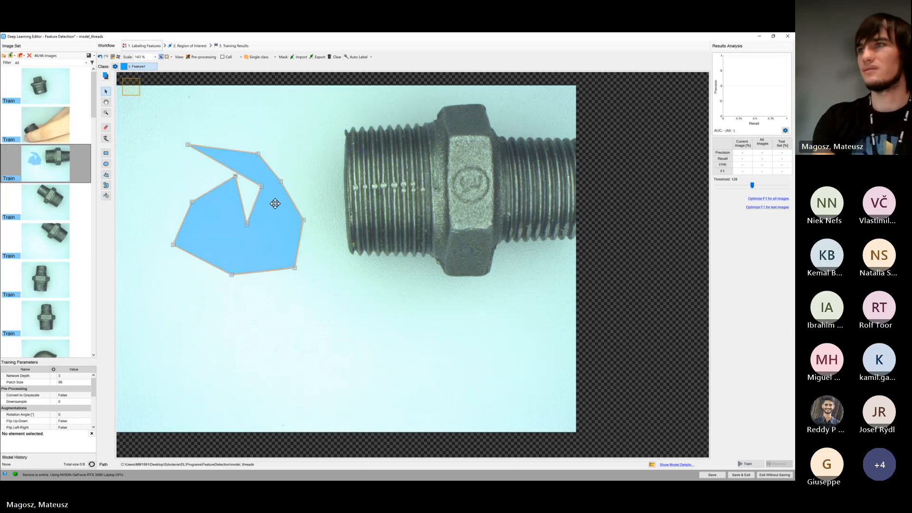
{"action": "left_click", "coordinate": [338, 61]}
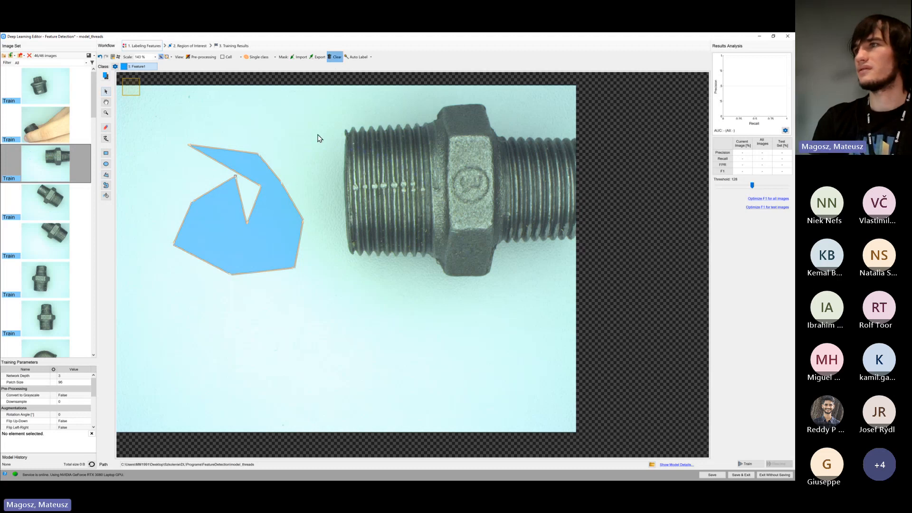
Draw a curved freehand Feature1 region on the blank background beside the fitting and clear it
{"action": "left_click", "coordinate": [107, 189]}
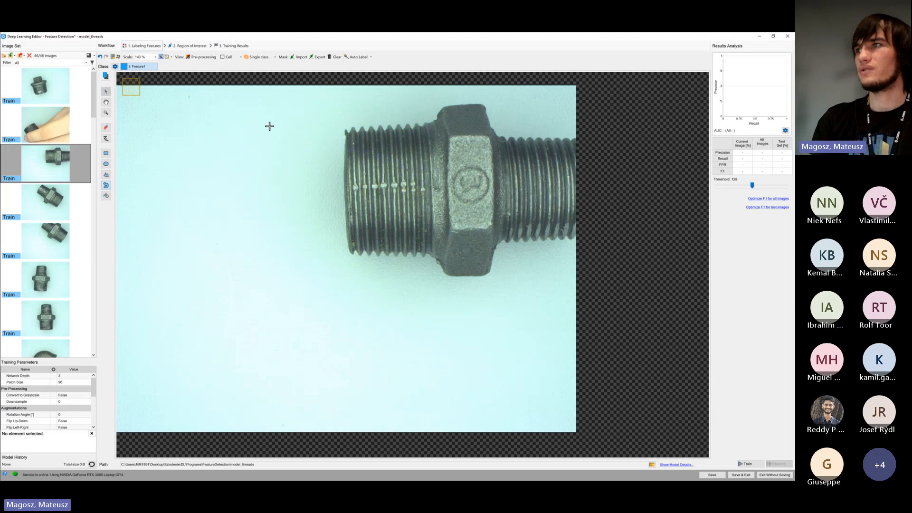
{"action": "mouse_move", "coordinate": [243, 131]}
{"action": "left_mouse_down"}
{"action": "mouse_move", "coordinate": [224, 157]}
{"action": "mouse_move", "coordinate": [250, 189]}
{"action": "mouse_move", "coordinate": [290, 133]}
{"action": "mouse_move", "coordinate": [277, 112]}
{"action": "mouse_move", "coordinate": [228, 104]}
{"action": "mouse_move", "coordinate": [264, 138]}
{"action": "mouse_move", "coordinate": [249, 164]}
{"action": "mouse_move", "coordinate": [275, 139]}
{"action": "left_mouse_up"}
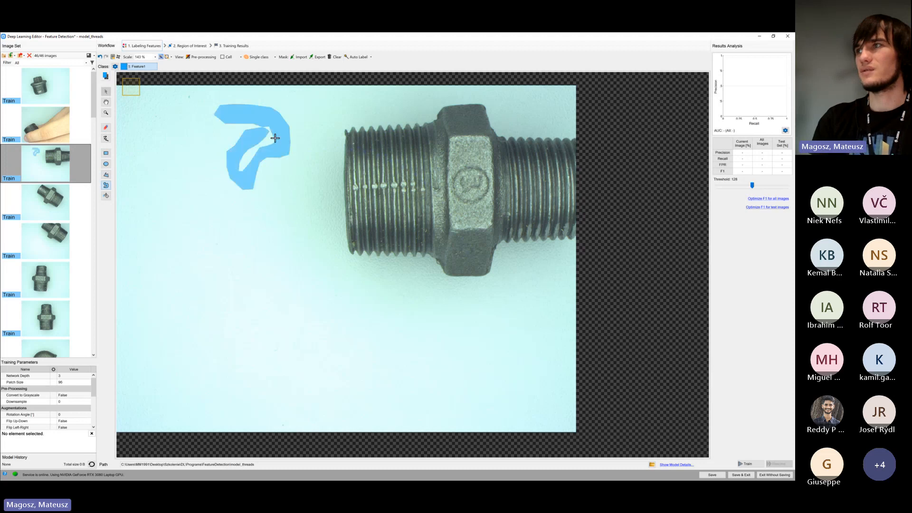
{"action": "left_click", "coordinate": [335, 64]}
Enlarge the brush and paint a spiral Feature1 stroke on the blank background beside the fitting
{"action": "left_click", "coordinate": [107, 139]}
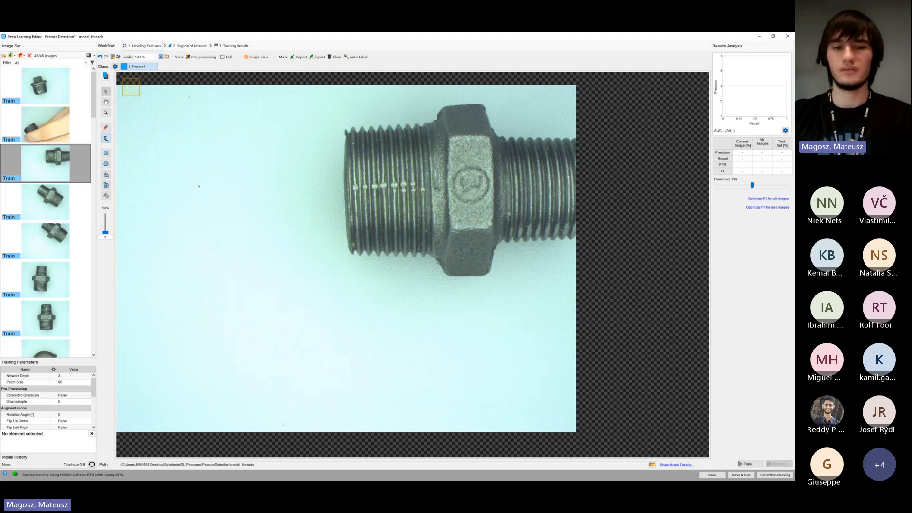
{"action": "scroll", "coordinate": [202, 189], "scroll_direction": "down", "scroll_amount": 1}
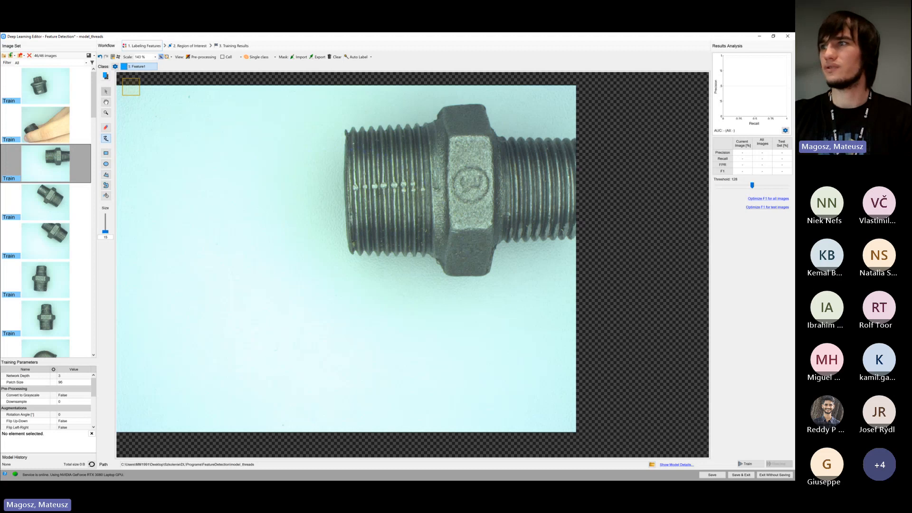
{"action": "scroll", "coordinate": [202, 189], "scroll_direction": "up", "scroll_amount": 1}
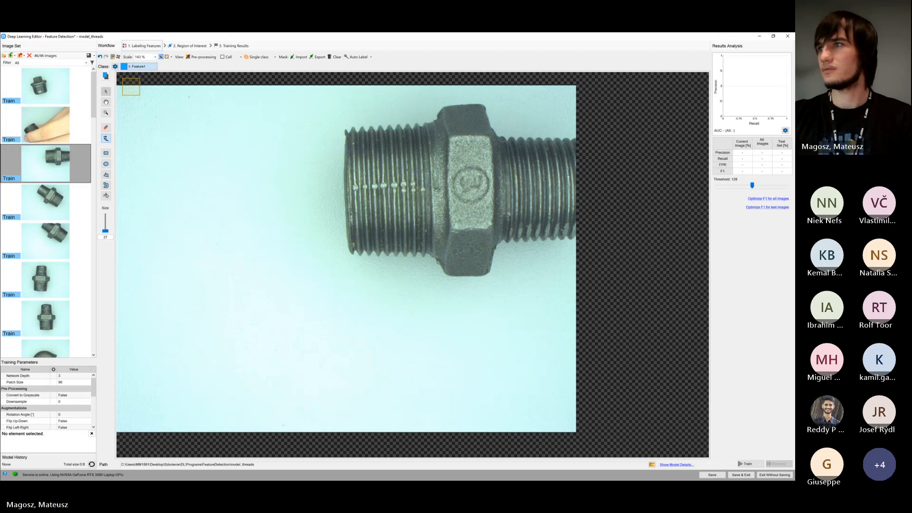
{"action": "scroll", "coordinate": [243, 198], "scroll_direction": "up", "scroll_amount": 2}
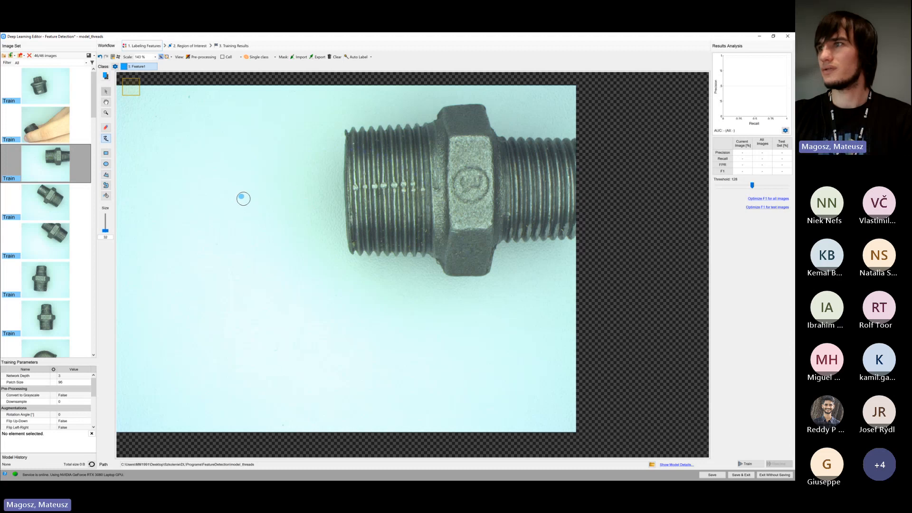
{"action": "scroll", "coordinate": [243, 198], "scroll_direction": "up", "scroll_amount": 1}
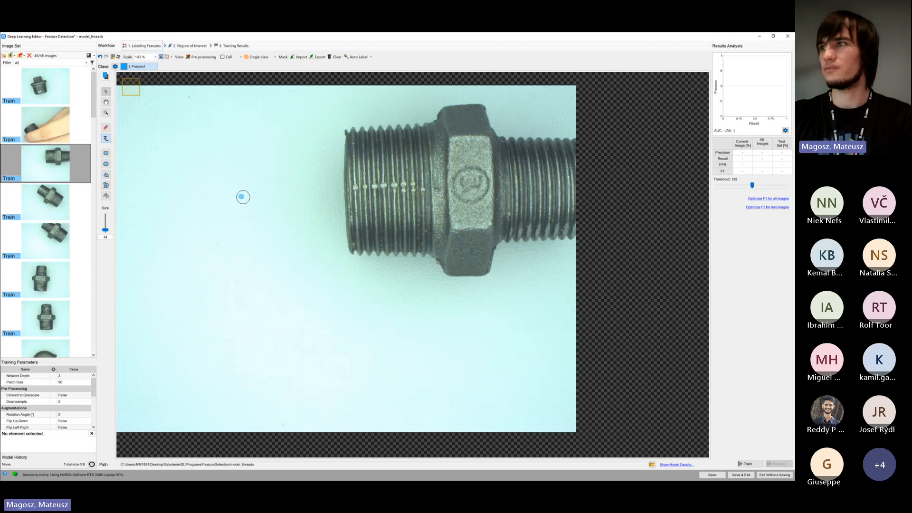
{"action": "scroll", "coordinate": [243, 197], "scroll_direction": "up", "scroll_amount": 5}
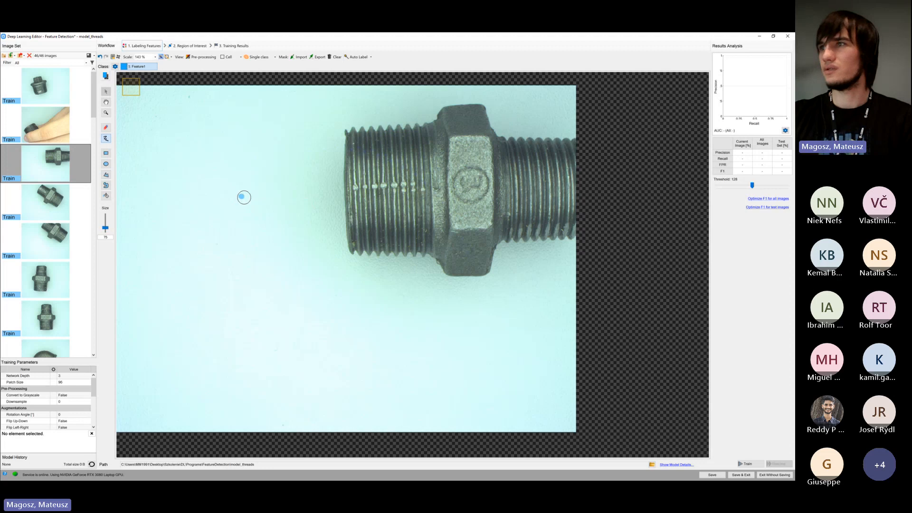
{"action": "scroll", "coordinate": [243, 197], "scroll_direction": "up", "scroll_amount": 2}
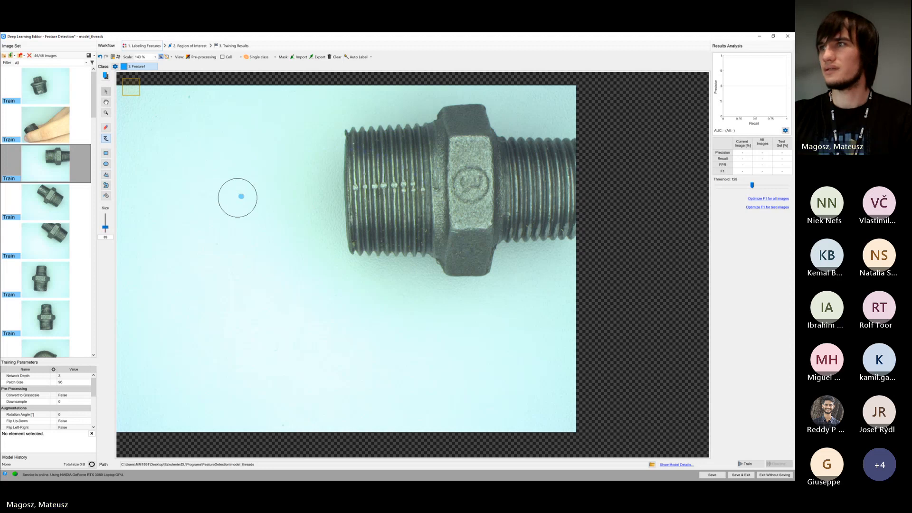
{"action": "mouse_move", "coordinate": [238, 194]}
{"action": "left_mouse_down"}
{"action": "mouse_move", "coordinate": [236, 219]}
{"action": "mouse_move", "coordinate": [220, 173]}
{"action": "mouse_move", "coordinate": [275, 202]}
{"action": "mouse_move", "coordinate": [214, 259]}
{"action": "left_mouse_up"}
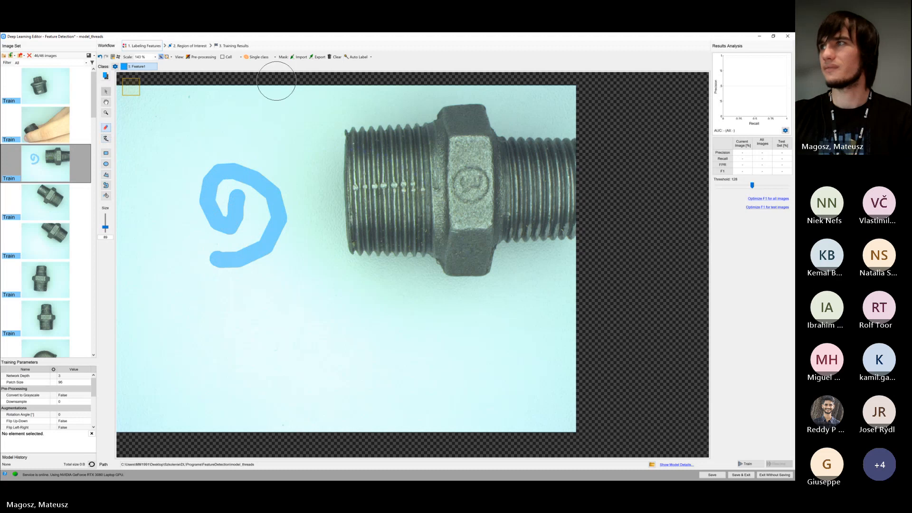
Erase parts of the painted spiral with the eraser at reduced sizes, and clear the remaining mask
{"action": "mouse_move", "coordinate": [214, 173]}
{"action": "left_mouse_down"}
{"action": "mouse_move", "coordinate": [234, 167]}
{"action": "mouse_move", "coordinate": [234, 209]}
{"action": "left_mouse_up"}
{"action": "scroll", "coordinate": [234, 209], "scroll_direction": "down", "scroll_amount": 2}
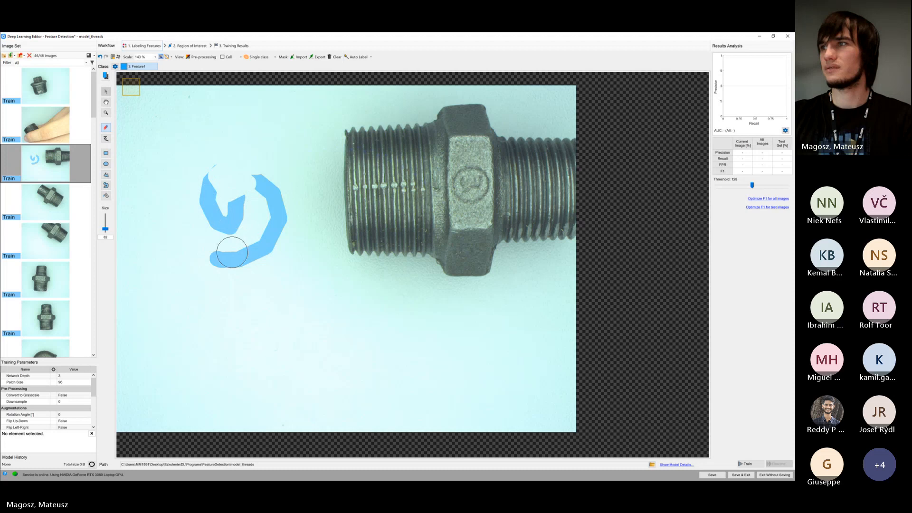
{"action": "scroll", "coordinate": [233, 266], "scroll_direction": "down", "scroll_amount": 4}
{"action": "left_click_drag", "start_coordinate": [233, 267], "coordinate": [232, 230]}
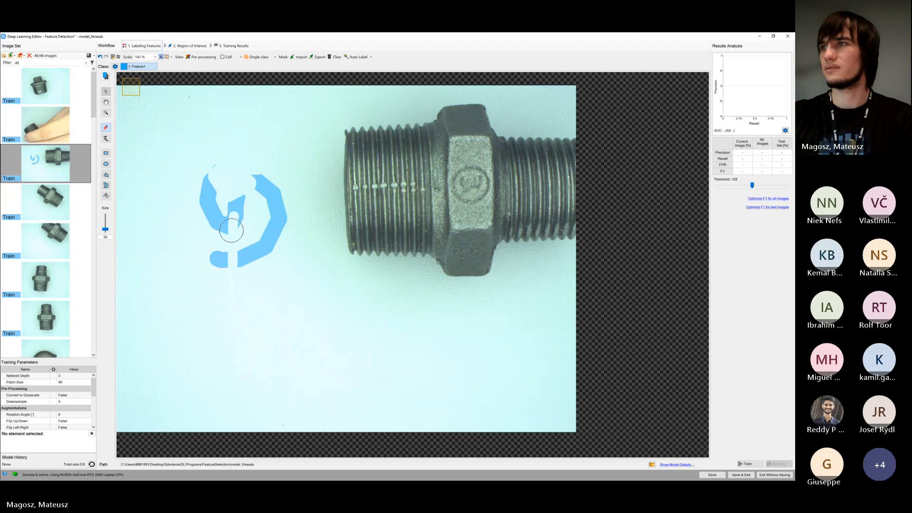
{"action": "left_click", "coordinate": [335, 56]}
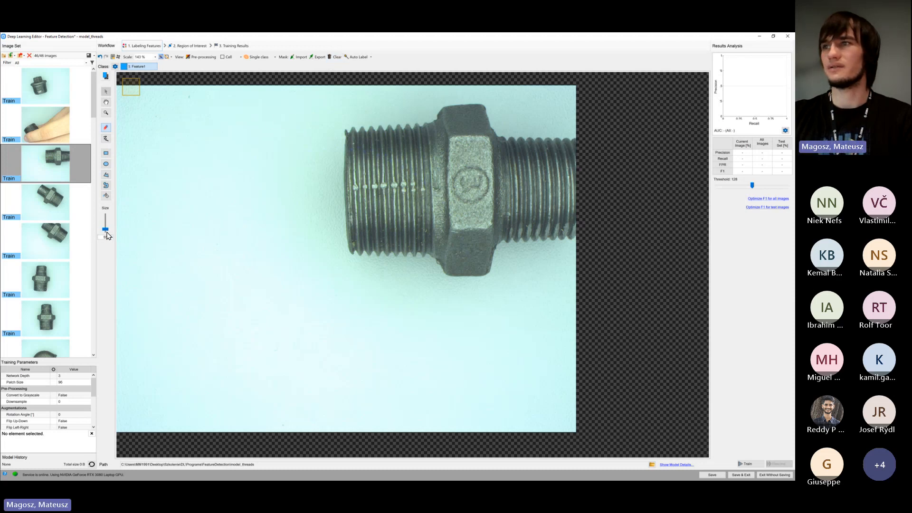
Set the drawing tool size to 50
{"action": "left_click_drag", "start_coordinate": [107, 231], "coordinate": [107, 234]}
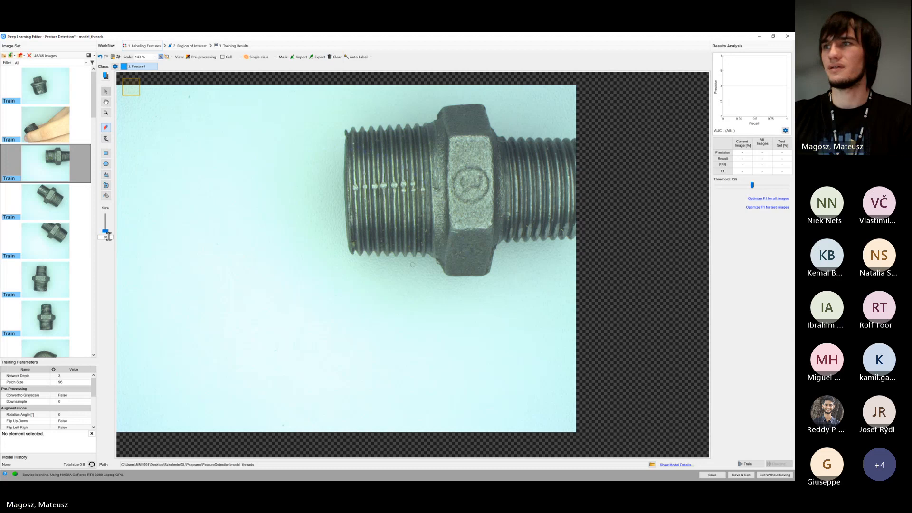
{"action": "type", "text": "50"}
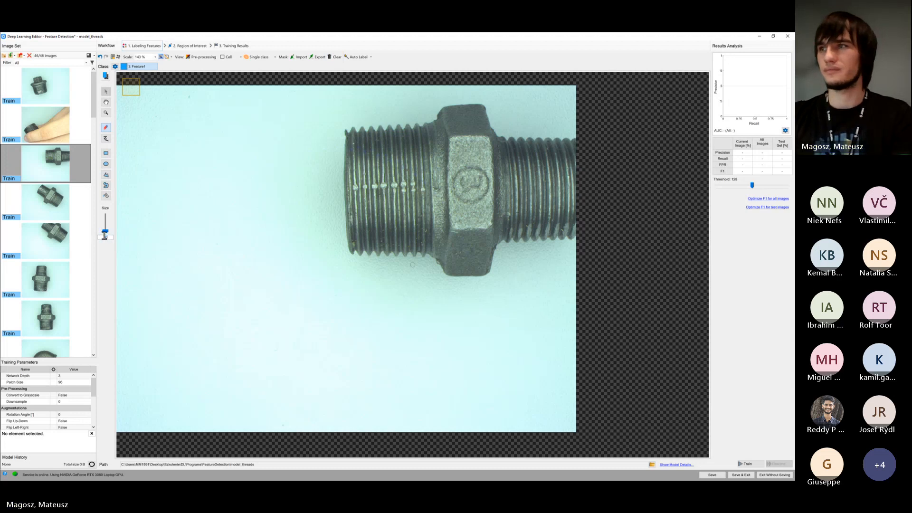
Look through the first seven Train images and compare the shapes and orientations of their threaded parts
{"action": "left_click", "coordinate": [72, 209]}
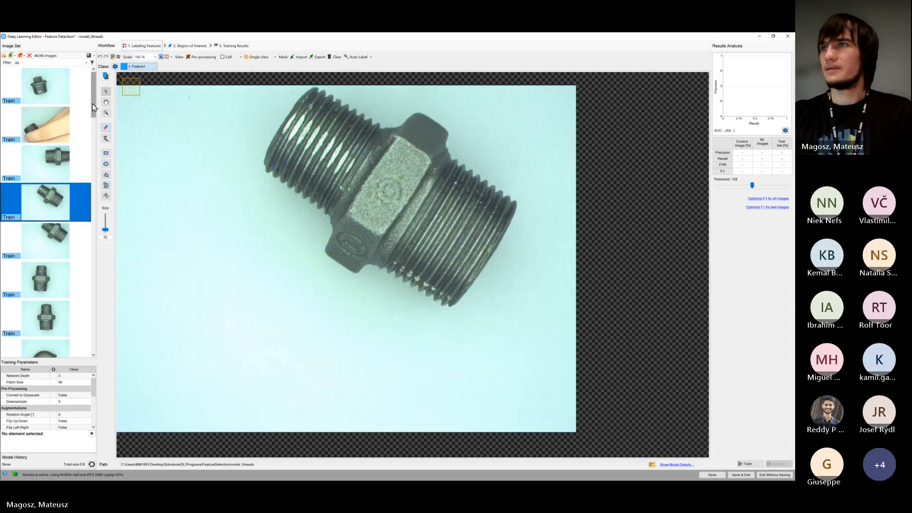
{"action": "mouse_move", "coordinate": [92, 104]}
{"action": "left_mouse_down"}
{"action": "mouse_move", "coordinate": [94, 116]}
{"action": "mouse_move", "coordinate": [95, 99]}
{"action": "left_mouse_up"}
{"action": "left_click", "coordinate": [57, 94]}
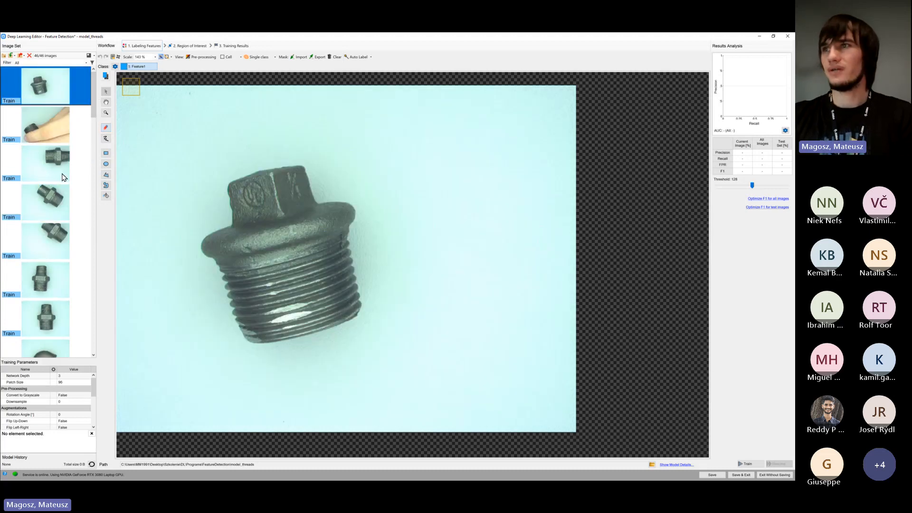
{"action": "left_click", "coordinate": [63, 177]}
{"action": "key", "text": "Down"}
{"action": "key", "text": "Down"}
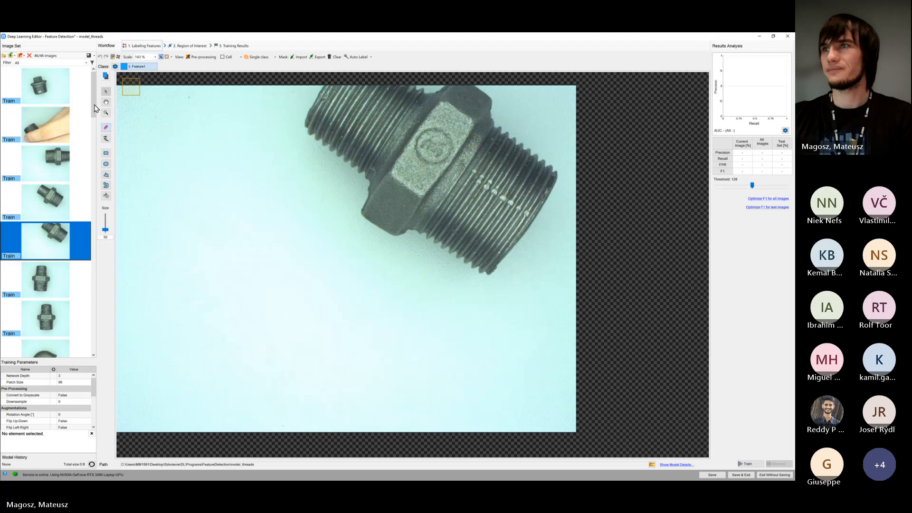
{"action": "mouse_move", "coordinate": [94, 105]}
{"action": "left_mouse_down"}
{"action": "mouse_move", "coordinate": [95, 135]}
{"action": "mouse_move", "coordinate": [94, 101]}
{"action": "left_mouse_up"}
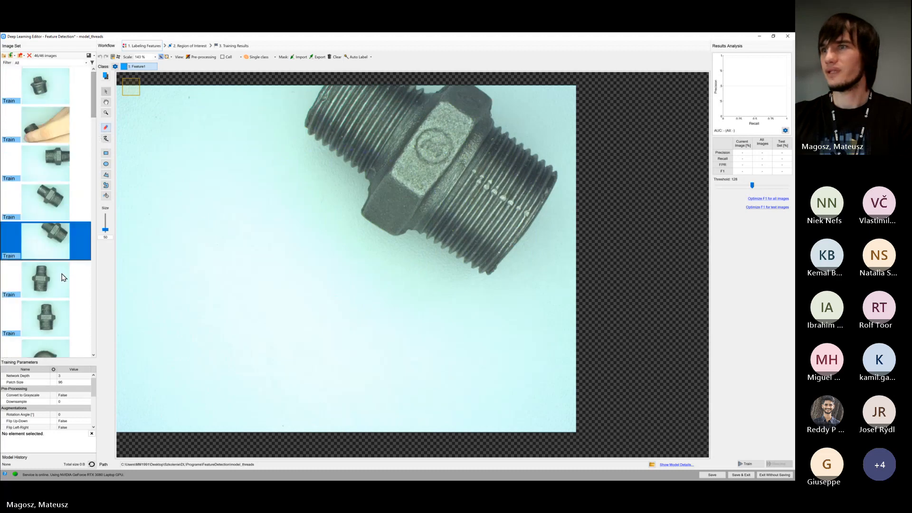
{"action": "key", "text": "Down"}
{"action": "key", "text": "Down"}
{"action": "key", "text": "Up"}
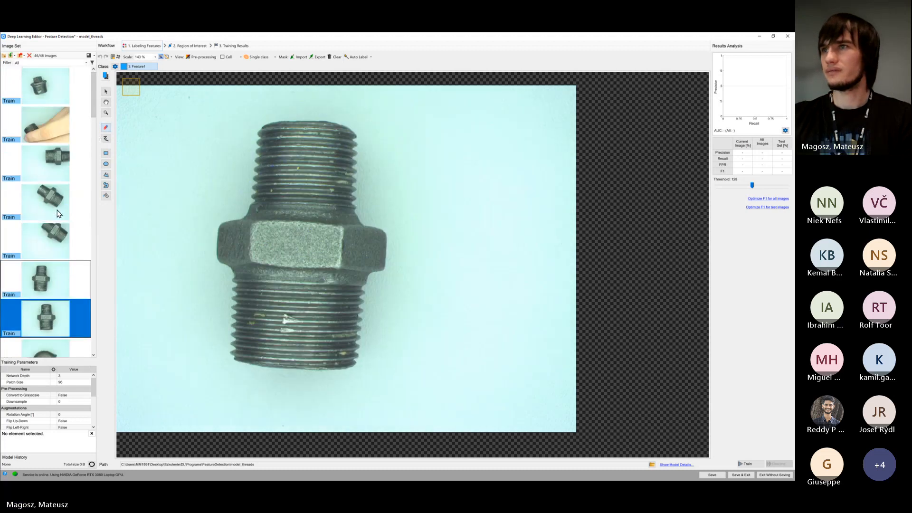
{"action": "key", "text": "Up"}
{"action": "key", "text": "Up"}
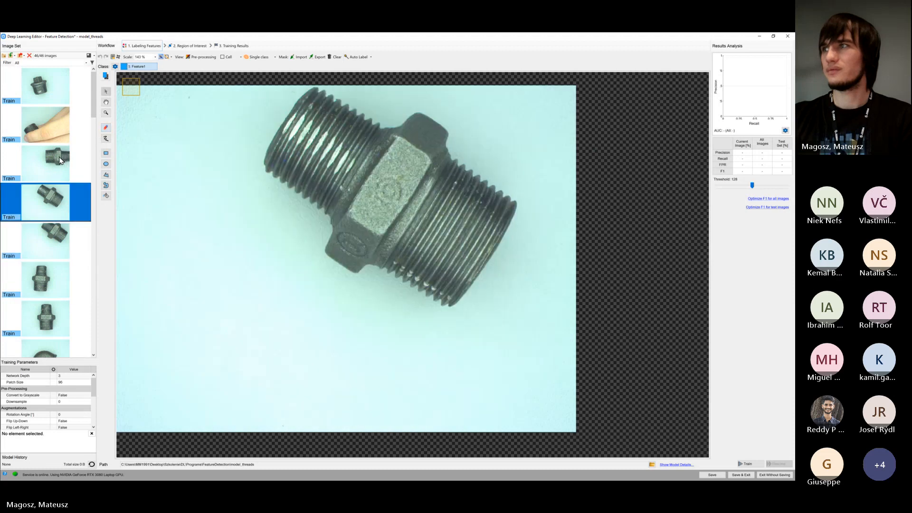
{"action": "key", "text": "Up"}
{"action": "left_click", "coordinate": [57, 97]}
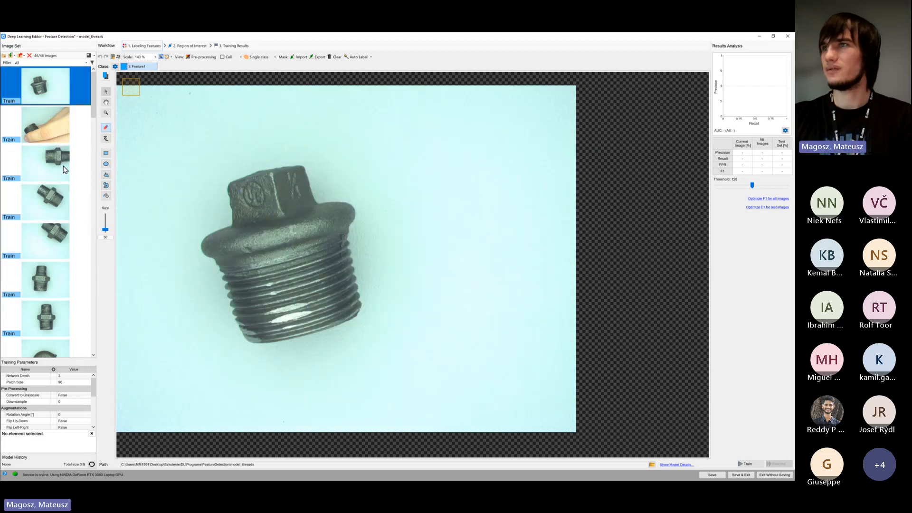
{"action": "key", "text": "Down"}
{"action": "key", "text": "Down"}
{"action": "key", "text": "Down"}
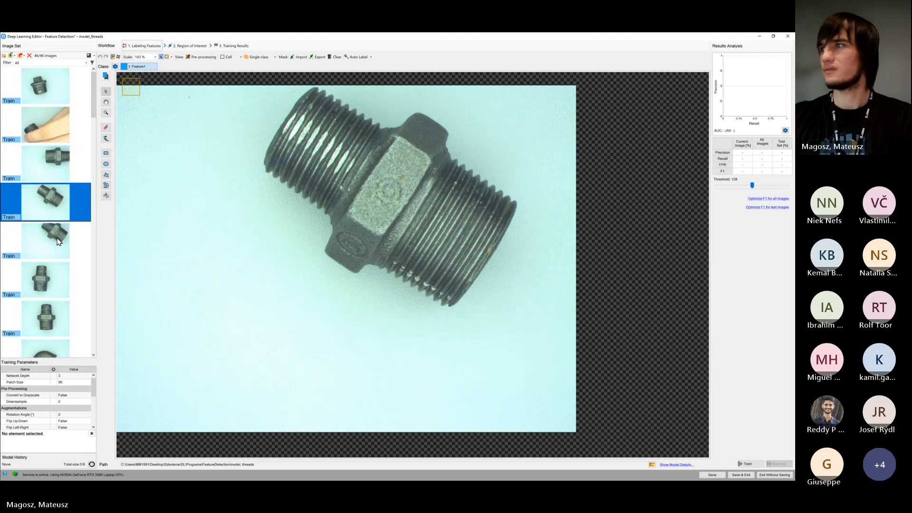
{"action": "left_click", "coordinate": [57, 242]}
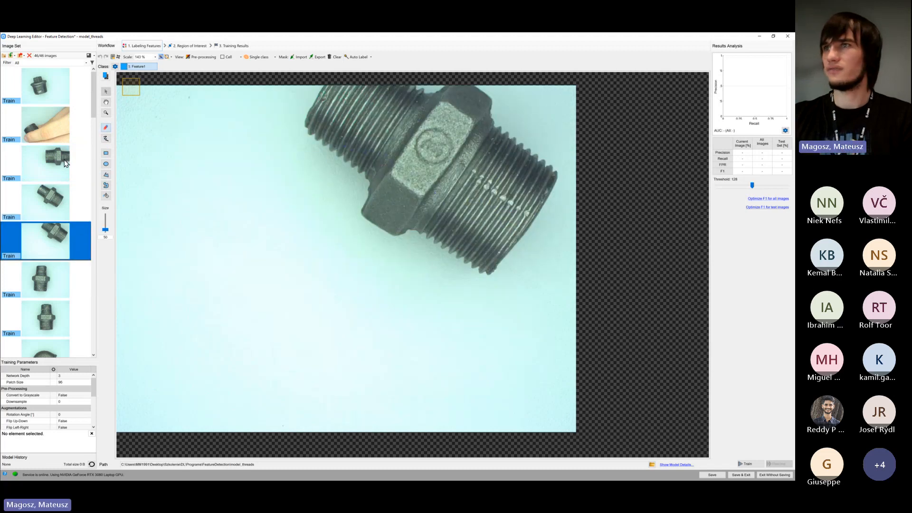
{"action": "left_click", "coordinate": [54, 133]}
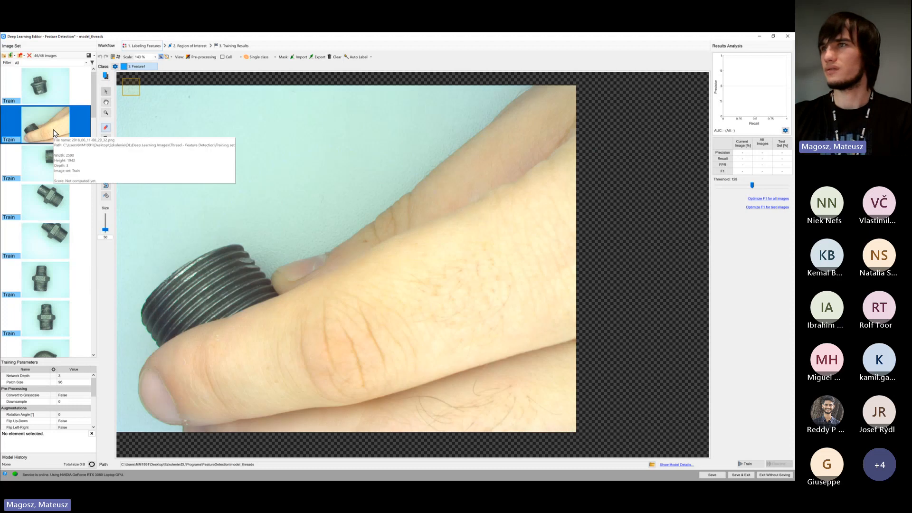
{"action": "left_click", "coordinate": [52, 89]}
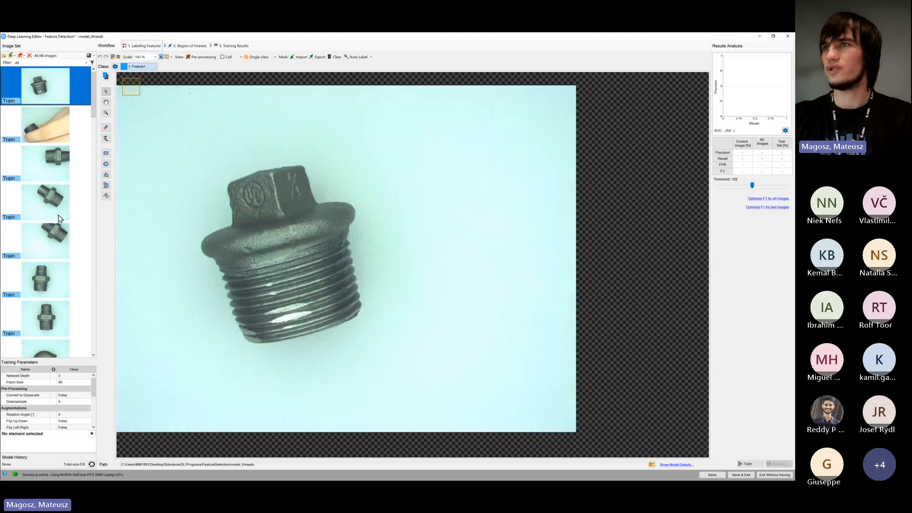
{"action": "left_click", "coordinate": [58, 171]}
{"action": "left_click", "coordinate": [59, 214]}
{"action": "left_click", "coordinate": [60, 242]}
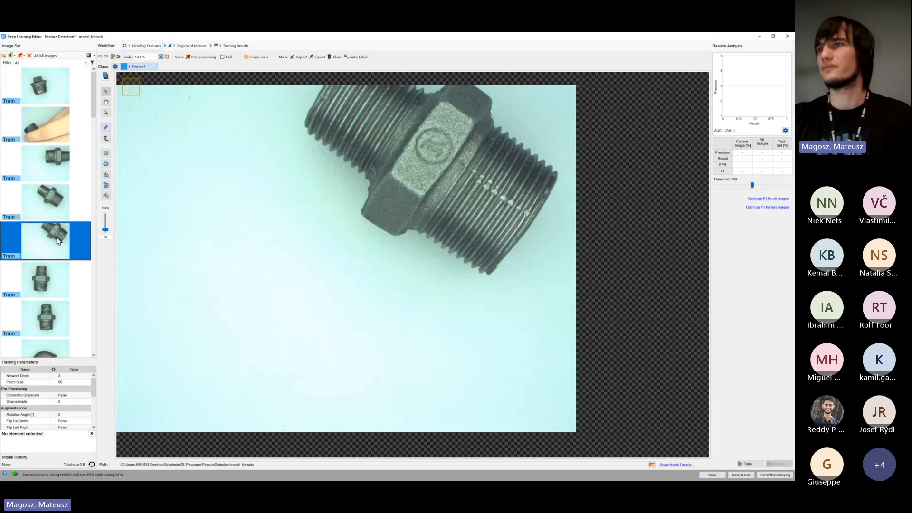
On the first Train image, paint the thread's damaged lower-left corner with a size 17 brush and outline two bright patches beside it as Feature1
{"action": "left_click", "coordinate": [105, 138]}
{"action": "left_click", "coordinate": [46, 86]}
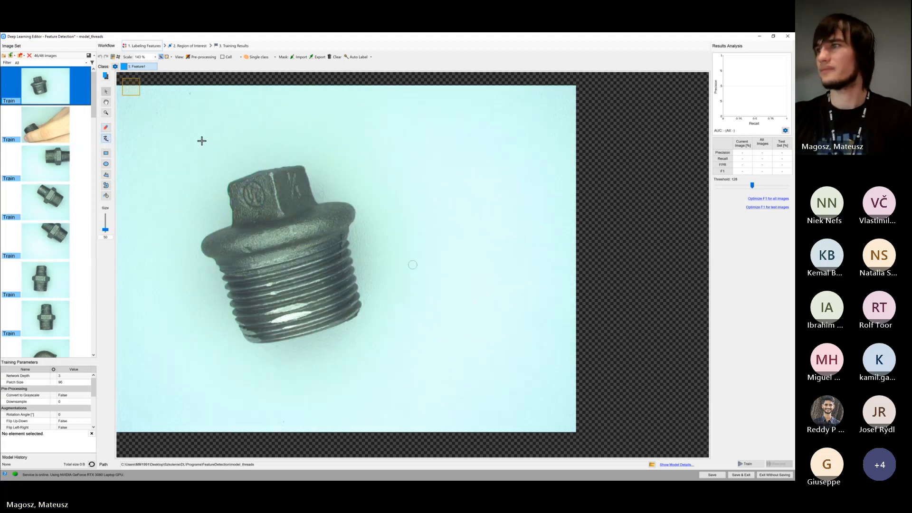
{"action": "scroll", "coordinate": [285, 313], "scroll_direction": "up", "scroll_amount": 5}
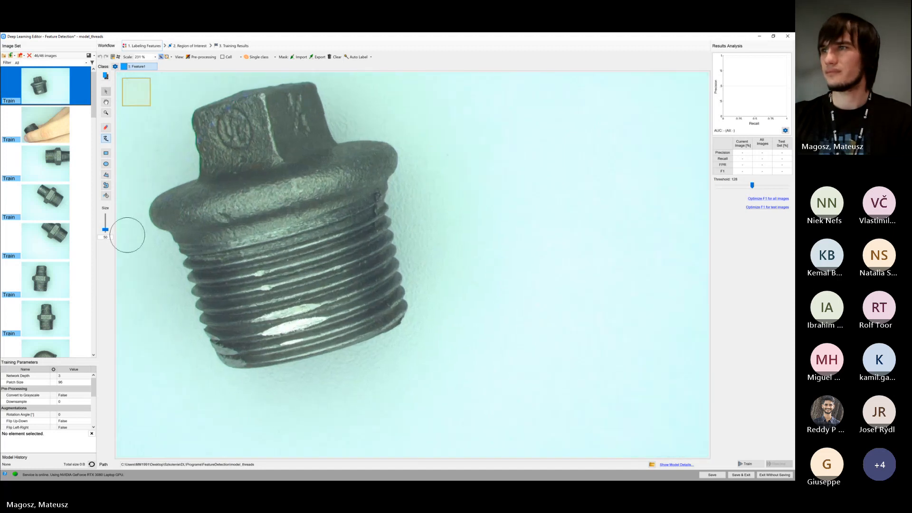
{"action": "left_click_drag", "start_coordinate": [105, 230], "coordinate": [108, 236]}
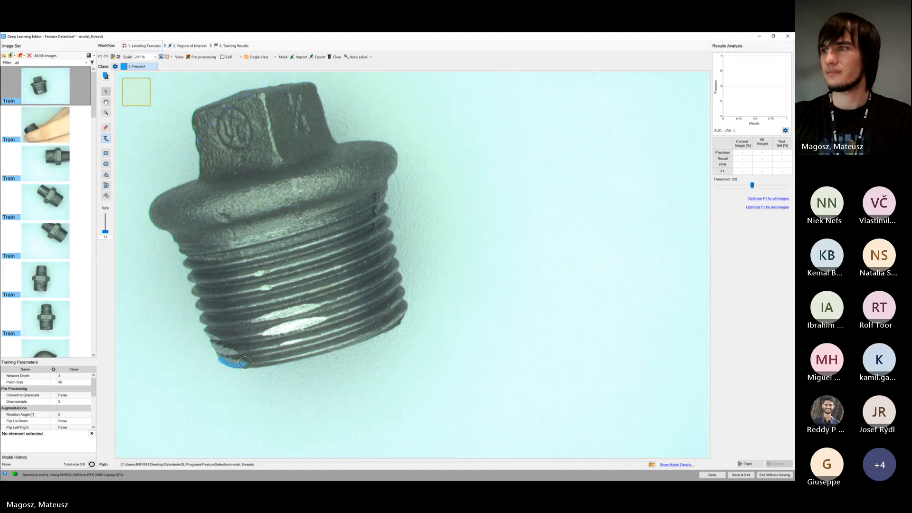
{"action": "mouse_move", "coordinate": [222, 357]}
{"action": "left_mouse_down"}
{"action": "mouse_move", "coordinate": [215, 352]}
{"action": "mouse_move", "coordinate": [230, 353]}
{"action": "left_mouse_up"}
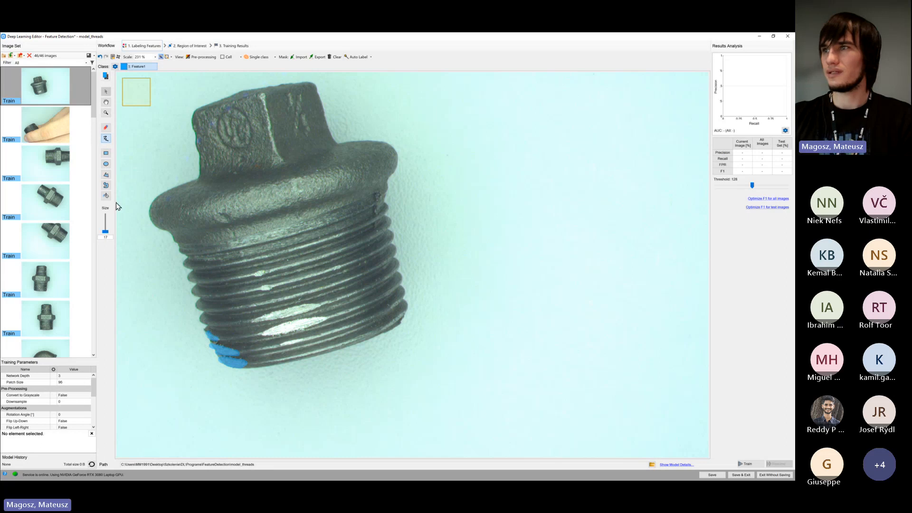
{"action": "left_click", "coordinate": [106, 185]}
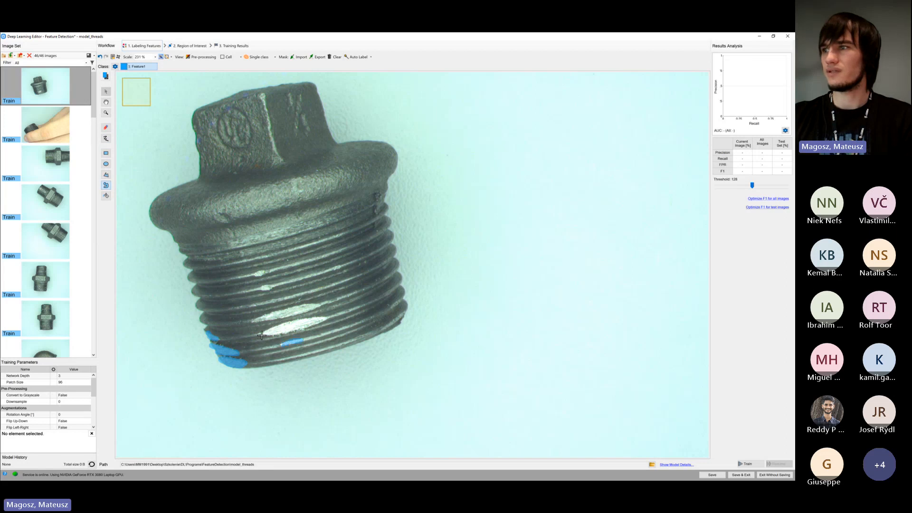
{"action": "mouse_move", "coordinate": [291, 334]}
{"action": "left_mouse_down"}
{"action": "mouse_move", "coordinate": [327, 320]}
{"action": "mouse_move", "coordinate": [267, 329]}
{"action": "left_mouse_up"}
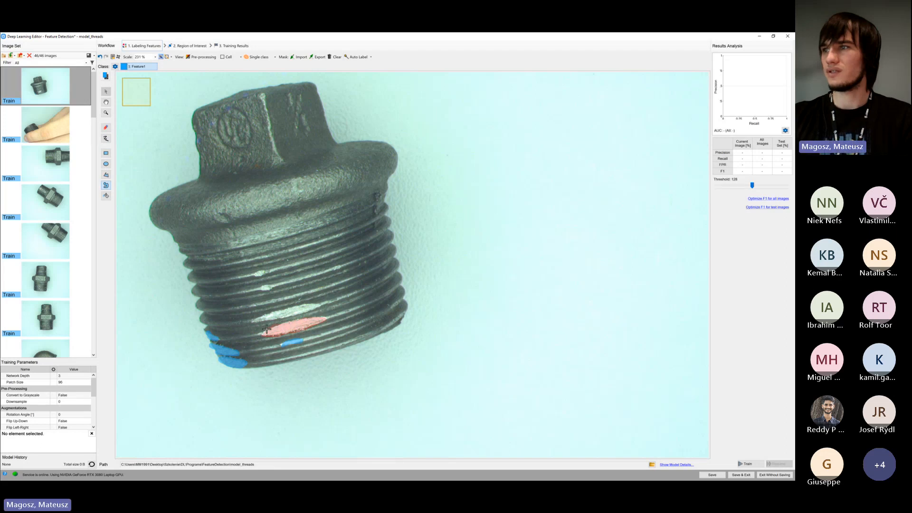
{"action": "left_click", "coordinate": [106, 139]}
{"action": "left_click_drag", "start_coordinate": [408, 260], "coordinate": [423, 259]}
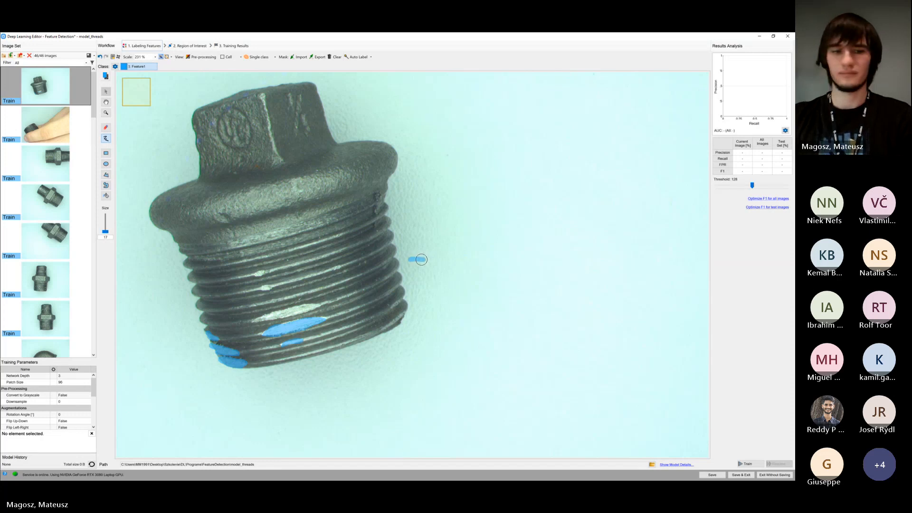
{"action": "key", "text": "ctrl+z"}
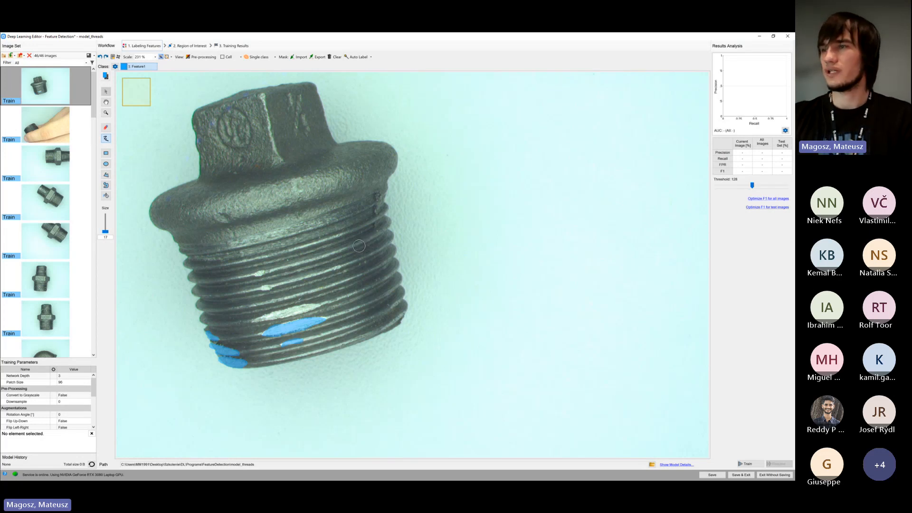
{"action": "mouse_move", "coordinate": [443, 214]}
{"action": "left_mouse_down"}
{"action": "mouse_move", "coordinate": [403, 197]}
{"action": "mouse_move", "coordinate": [340, 208]}
{"action": "left_mouse_up"}
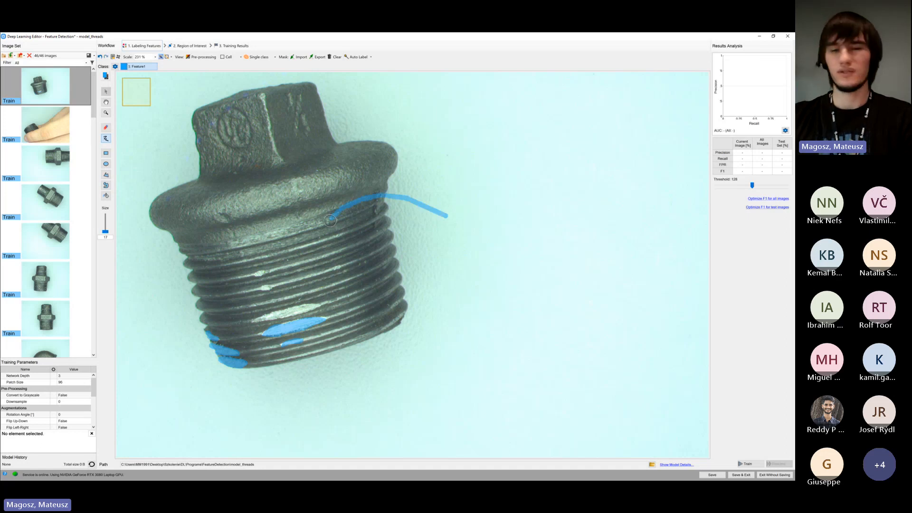
{"action": "key", "text": "ctrl+z"}
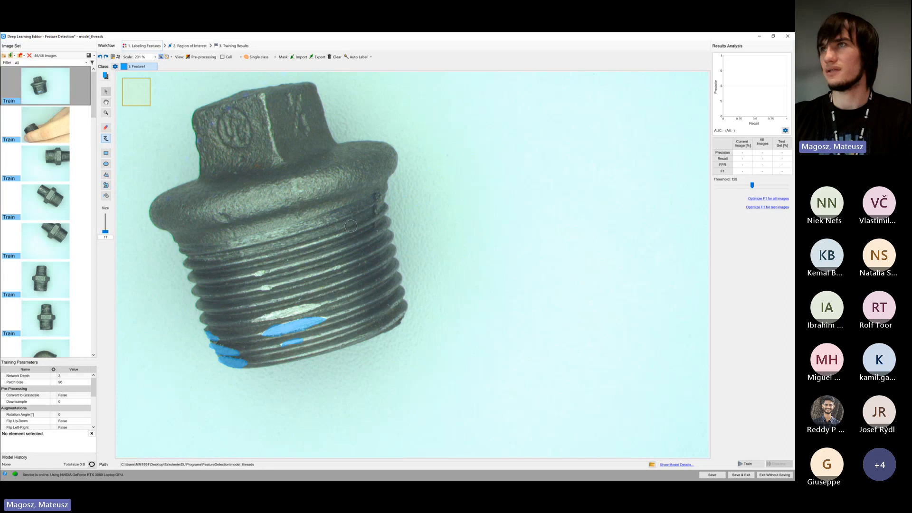
{"action": "left_click_drag", "start_coordinate": [336, 172], "coordinate": [247, 167]}
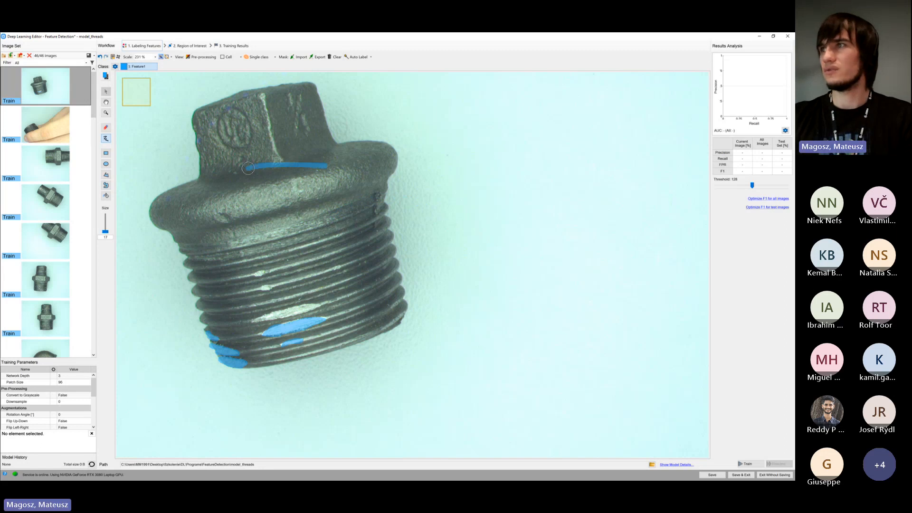
{"action": "key", "text": "ctrl+z"}
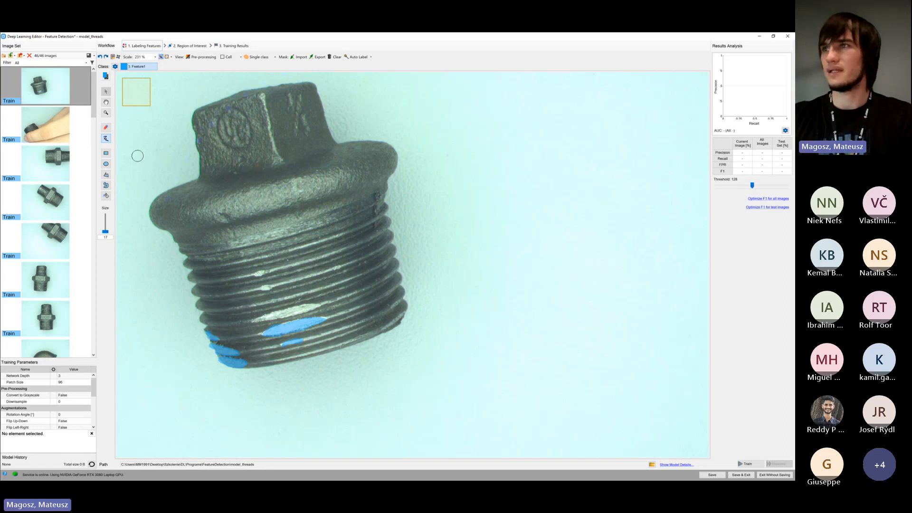
Outline the three remaining bright damage spots in the middle of the first image's thread as freehand Feature1 regions
{"action": "left_click", "coordinate": [107, 185]}
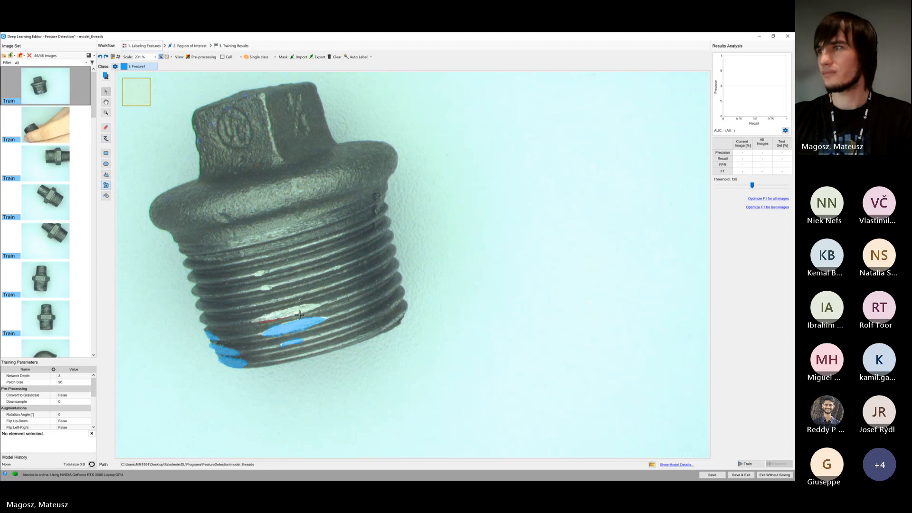
{"action": "mouse_move", "coordinate": [300, 315]}
{"action": "left_mouse_down"}
{"action": "mouse_move", "coordinate": [320, 306]}
{"action": "mouse_move", "coordinate": [259, 318]}
{"action": "left_mouse_up"}
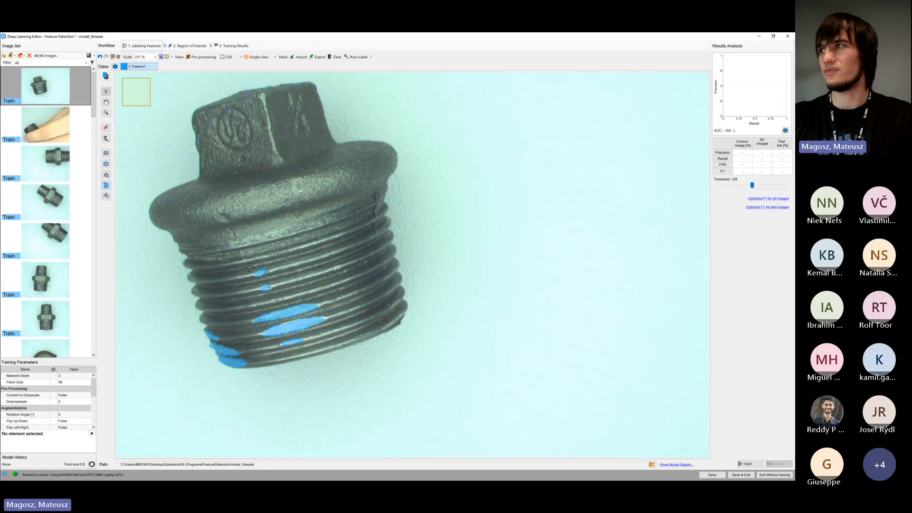
{"action": "scroll", "coordinate": [356, 255], "scroll_direction": "down", "scroll_amount": 3}
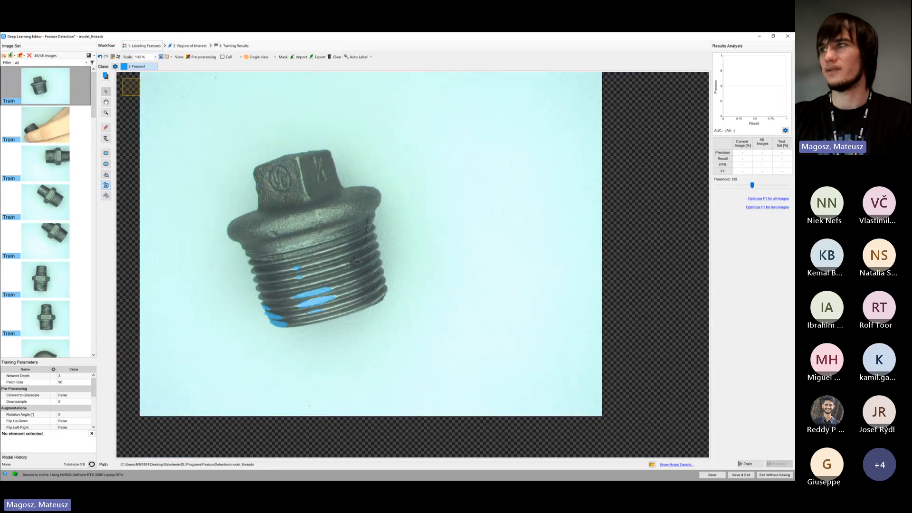
{"action": "scroll", "coordinate": [334, 261], "scroll_direction": "up", "scroll_amount": 6}
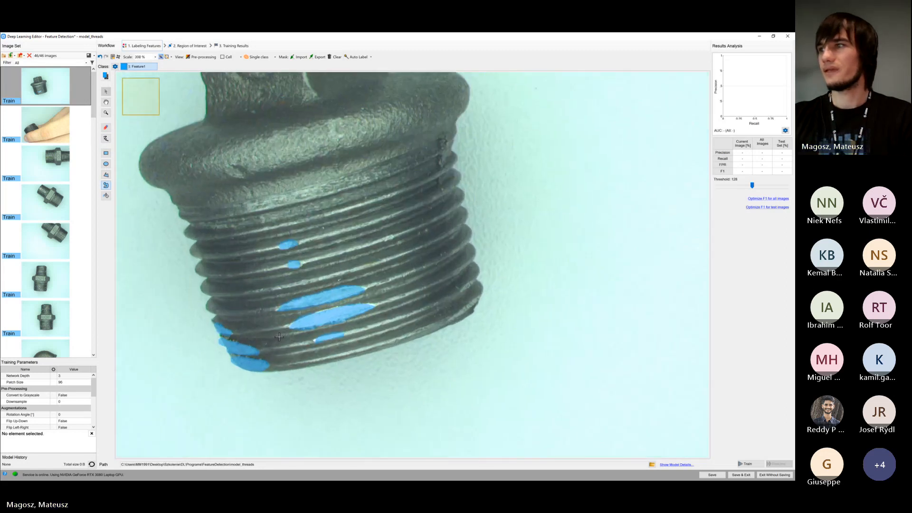
{"action": "scroll", "coordinate": [299, 323], "scroll_direction": "down", "scroll_amount": 2}
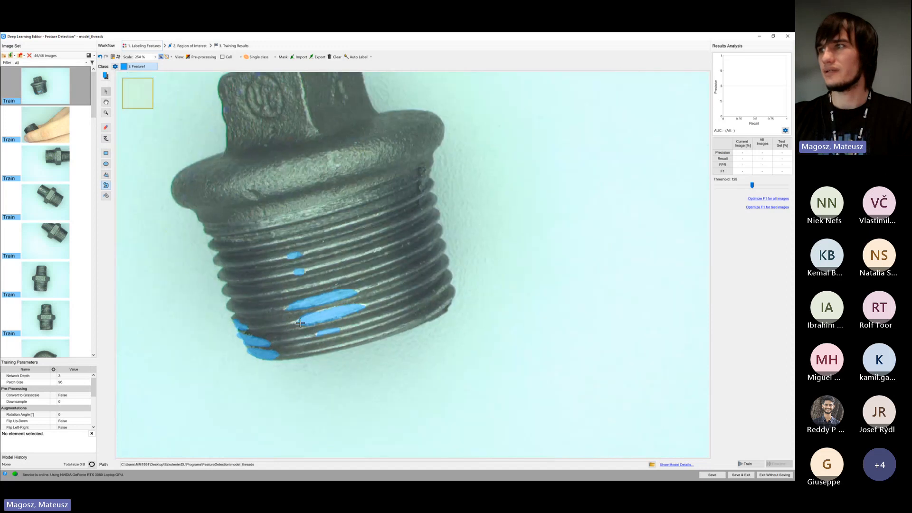
On the second Train image, outline the damaged spots near the fingertip and the bright scratches on the opposite side of the thread as Feature1
{"action": "left_click", "coordinate": [73, 141]}
{"action": "scroll", "coordinate": [301, 212], "scroll_direction": "down", "scroll_amount": 2}
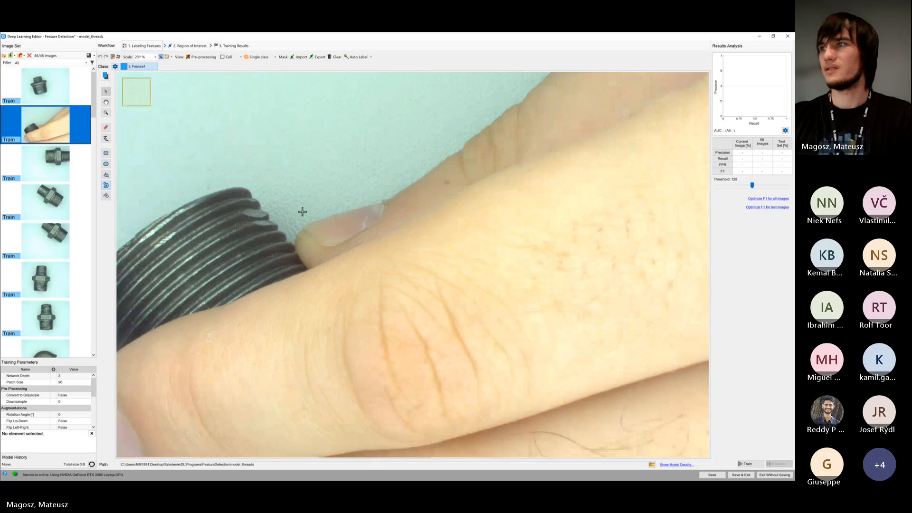
{"action": "left_click_drag", "start_coordinate": [279, 229], "coordinate": [306, 235]}
{"action": "scroll", "coordinate": [305, 234], "scroll_direction": "up", "scroll_amount": 3}
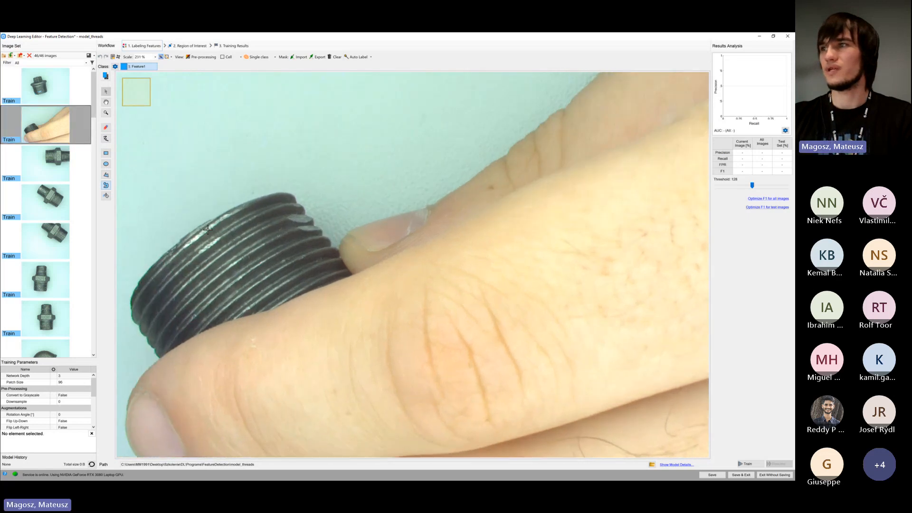
{"action": "mouse_move", "coordinate": [343, 230]}
{"action": "left_mouse_down"}
{"action": "mouse_move", "coordinate": [316, 227]}
{"action": "mouse_move", "coordinate": [339, 227]}
{"action": "mouse_move", "coordinate": [328, 210]}
{"action": "mouse_move", "coordinate": [332, 217]}
{"action": "left_mouse_up"}
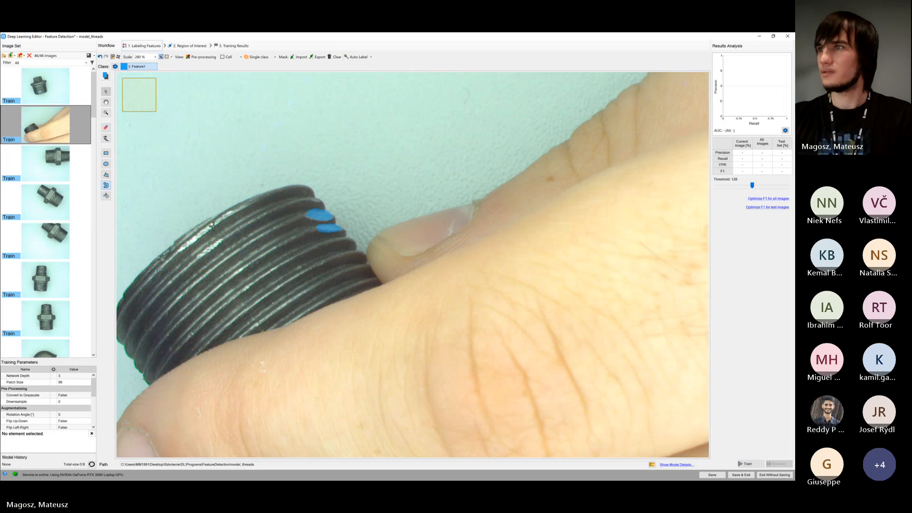
{"action": "mouse_move", "coordinate": [192, 240]}
{"action": "left_mouse_down"}
{"action": "mouse_move", "coordinate": [176, 252]}
{"action": "mouse_move", "coordinate": [229, 213]}
{"action": "left_mouse_up"}
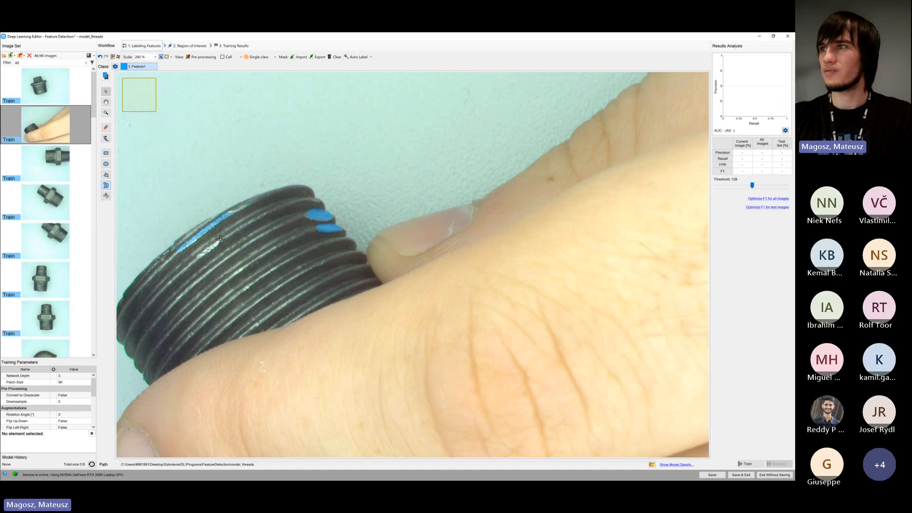
{"action": "mouse_move", "coordinate": [205, 246]}
{"action": "left_mouse_down"}
{"action": "mouse_move", "coordinate": [199, 257]}
{"action": "mouse_move", "coordinate": [223, 243]}
{"action": "left_mouse_up"}
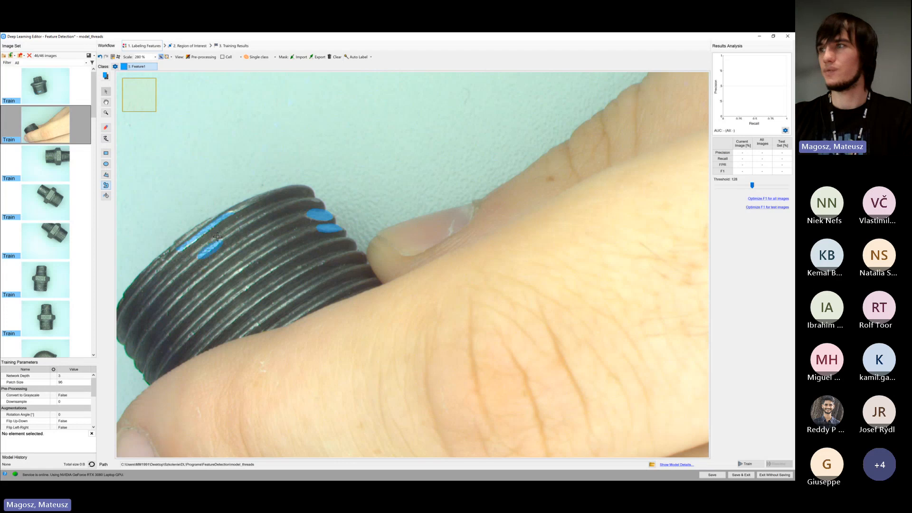
On the third Train image, outline every dent in the row across the larger thread as Feature1
{"action": "left_click", "coordinate": [60, 174]}
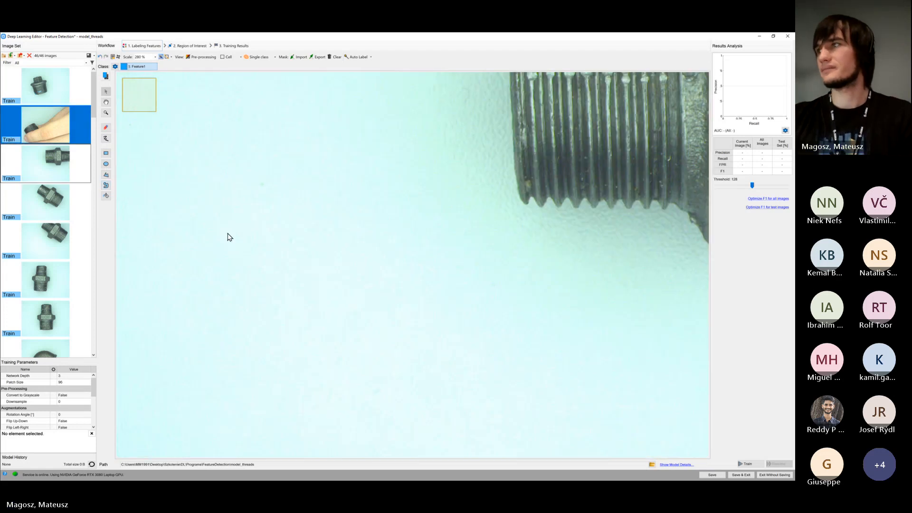
{"action": "left_click_drag", "start_coordinate": [406, 201], "coordinate": [293, 256]}
{"action": "scroll", "coordinate": [429, 163], "scroll_direction": "up", "scroll_amount": 3}
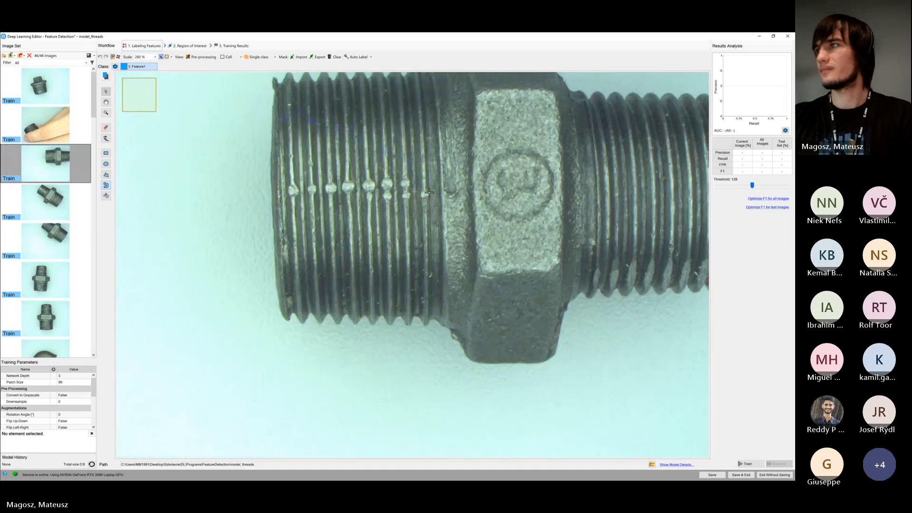
{"action": "left_click", "coordinate": [405, 195]}
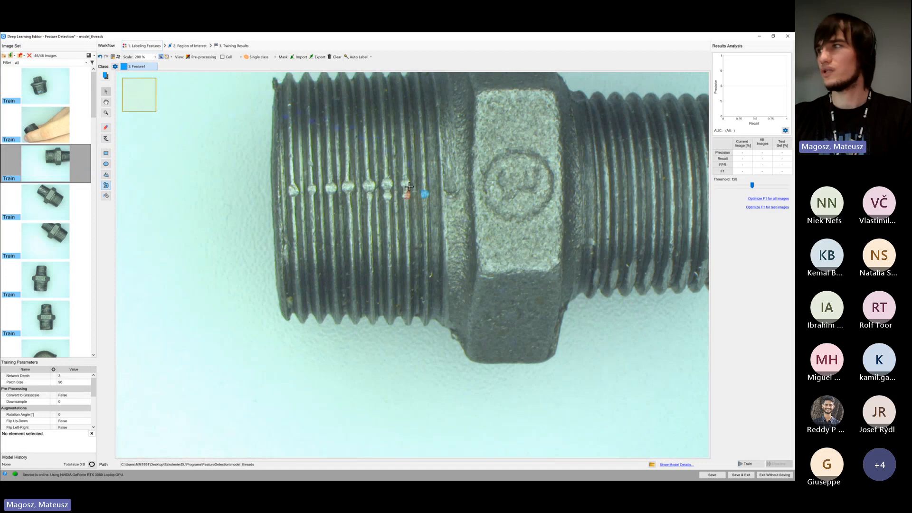
{"action": "left_click_drag", "start_coordinate": [410, 180], "coordinate": [403, 186]}
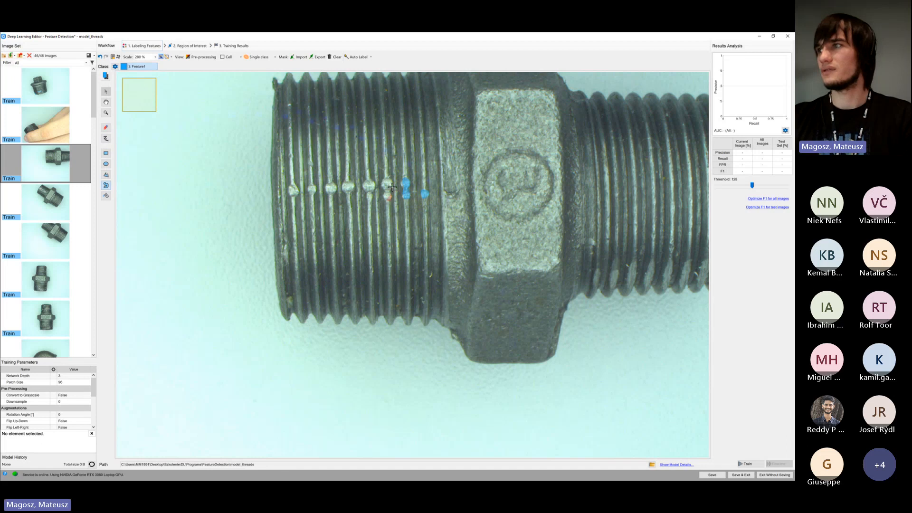
{"action": "mouse_move", "coordinate": [392, 187]}
{"action": "left_mouse_down"}
{"action": "mouse_move", "coordinate": [384, 199]}
{"action": "mouse_move", "coordinate": [363, 186]}
{"action": "mouse_move", "coordinate": [325, 189]}
{"action": "left_mouse_up"}
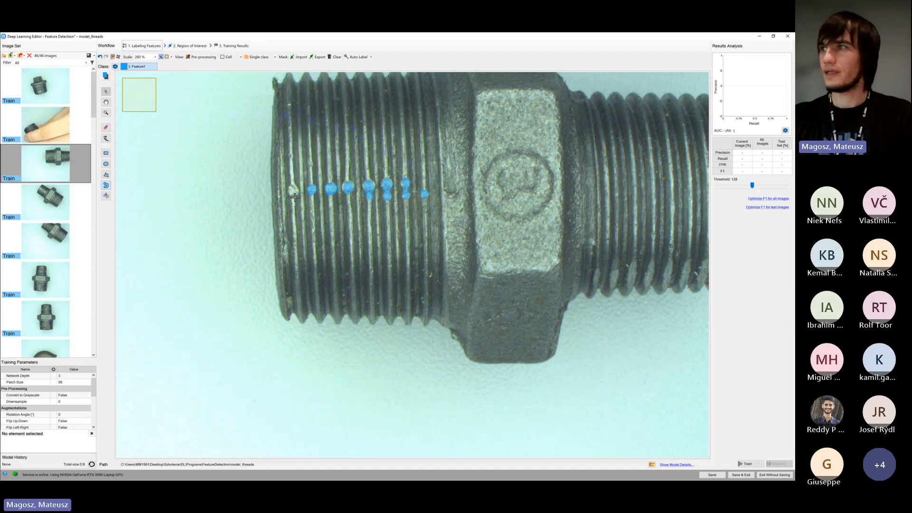
{"action": "left_click_drag", "start_coordinate": [295, 184], "coordinate": [290, 186]}
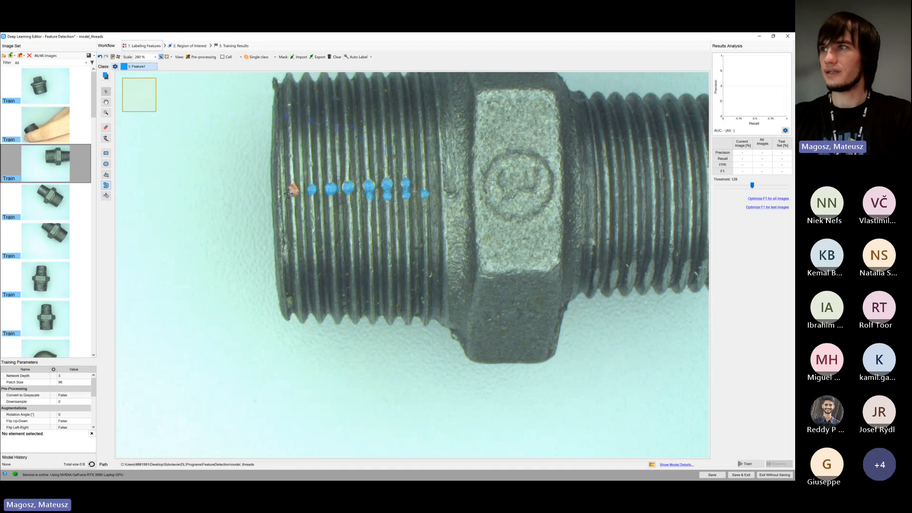
Reduce the brush size to refine the Feature1 mark nearest the thread's free end, and hide the patch size indicator
{"action": "scroll", "coordinate": [289, 181], "scroll_direction": "up", "scroll_amount": 6}
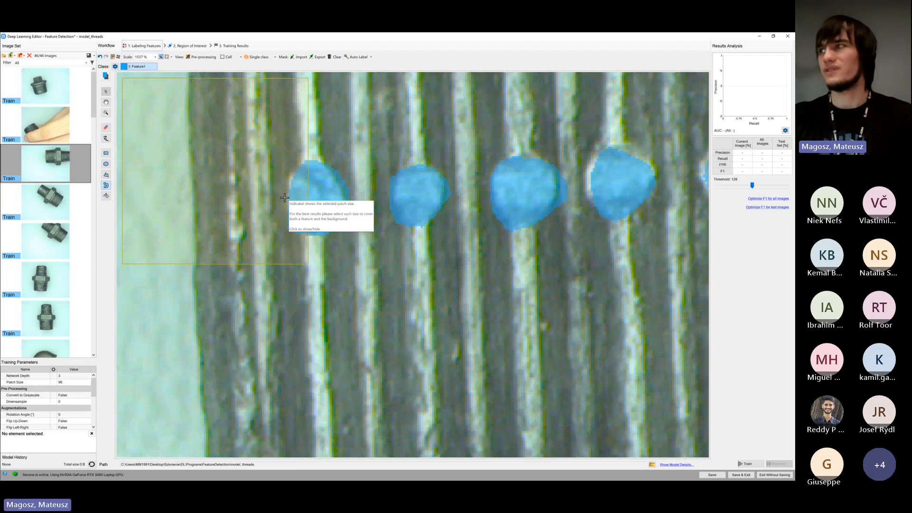
{"action": "scroll", "coordinate": [285, 200], "scroll_direction": "down", "scroll_amount": 2}
{"action": "scroll", "coordinate": [291, 196], "scroll_direction": "up", "scroll_amount": 3}
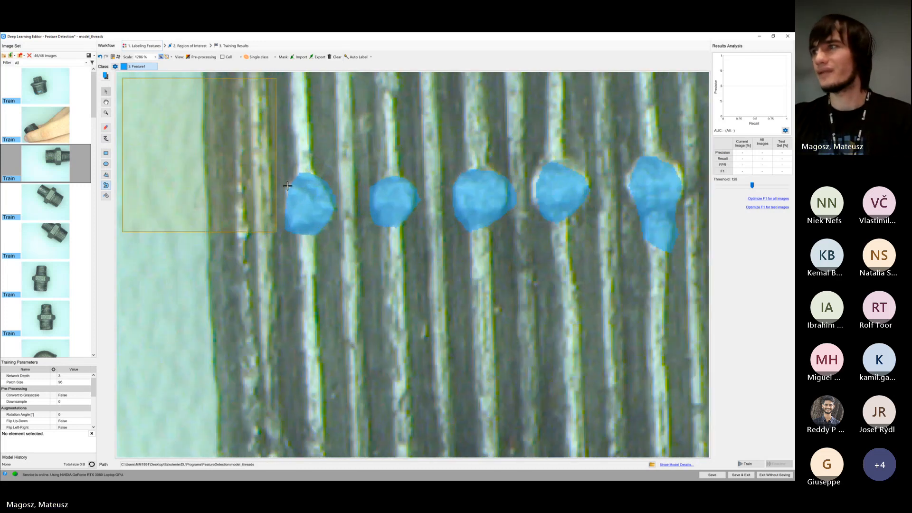
{"action": "left_click", "coordinate": [106, 139]}
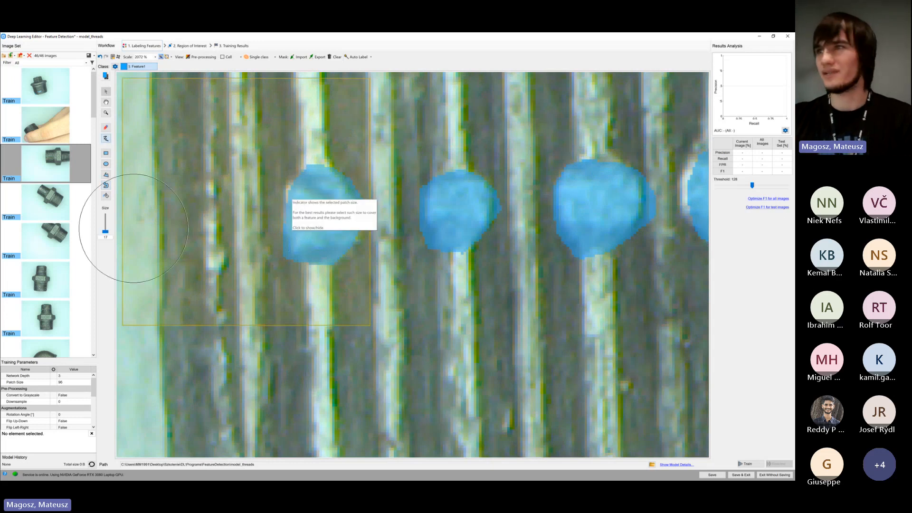
{"action": "left_click_drag", "start_coordinate": [106, 231], "coordinate": [107, 237]}
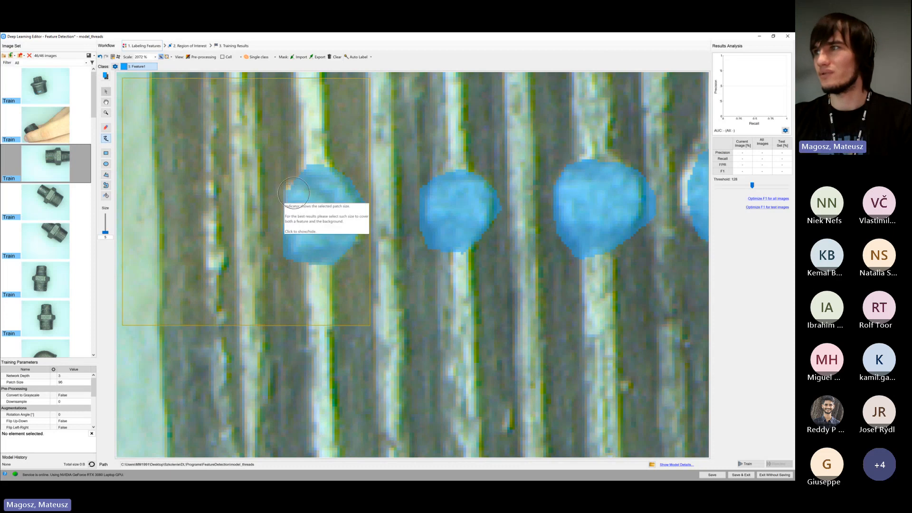
{"action": "scroll", "coordinate": [295, 190], "scroll_direction": "down", "scroll_amount": 5}
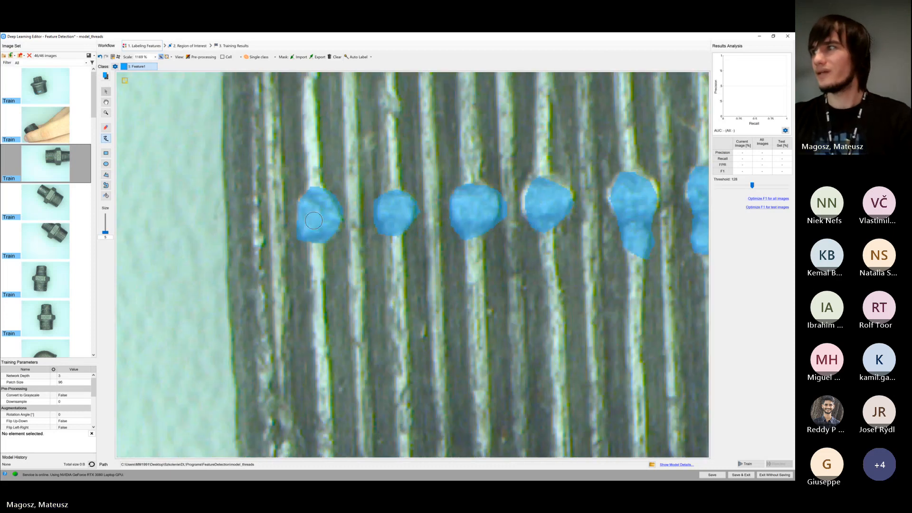
{"action": "scroll", "coordinate": [312, 222], "scroll_direction": "down", "scroll_amount": 3}
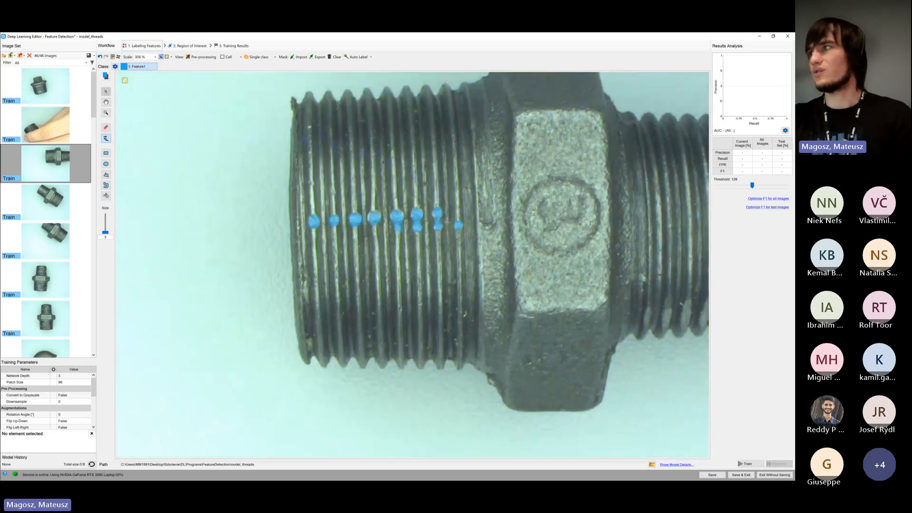
{"action": "scroll", "coordinate": [383, 212], "scroll_direction": "down", "scroll_amount": 2}
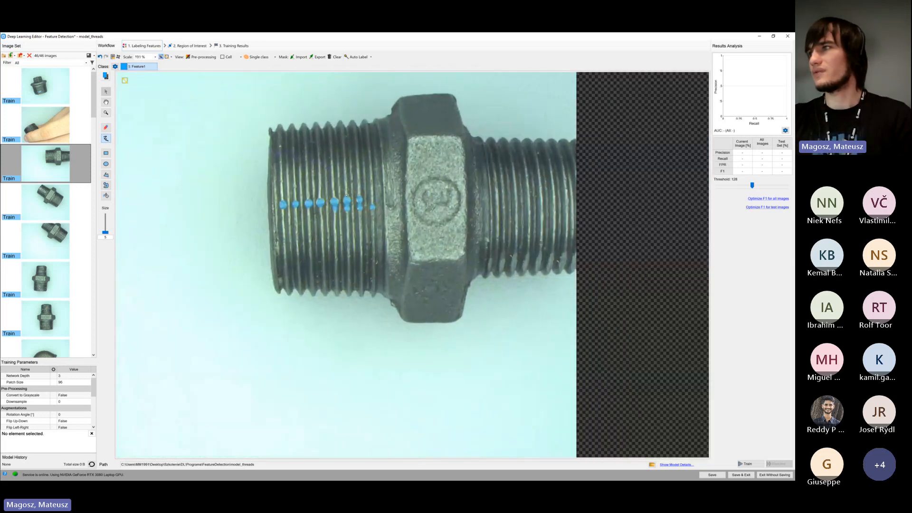
Examine up close how the Feature1 marks cover the row of dents on the larger thread
{"action": "scroll", "coordinate": [347, 195], "scroll_direction": "up", "scroll_amount": 8}
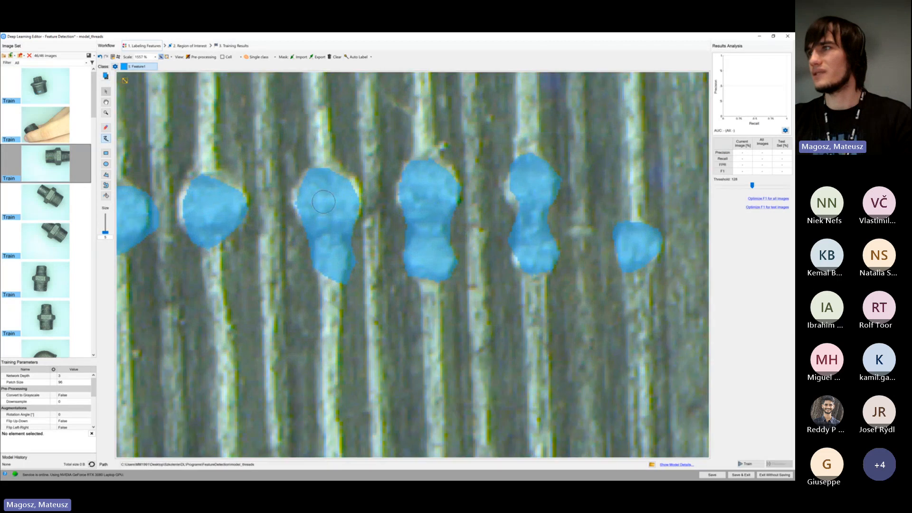
{"action": "scroll", "coordinate": [341, 203], "scroll_direction": "up", "scroll_amount": 1}
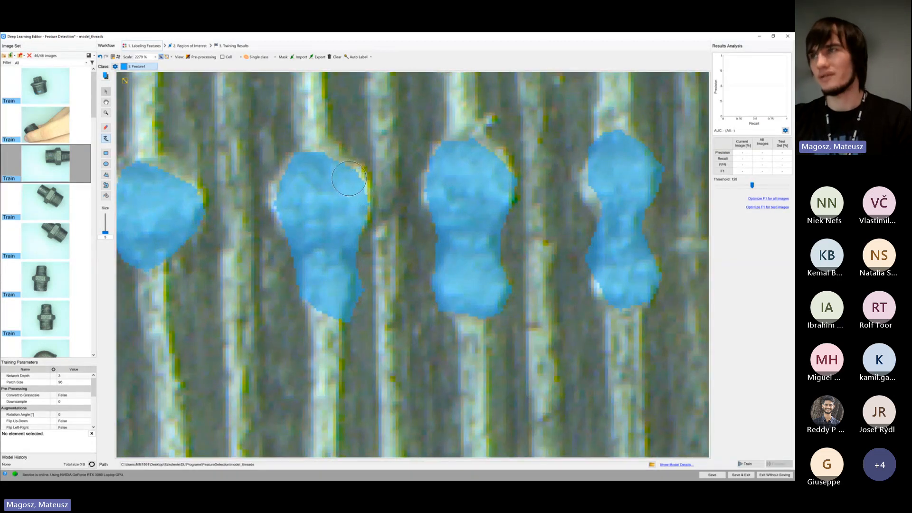
{"action": "scroll", "coordinate": [352, 190], "scroll_direction": "down", "scroll_amount": 2}
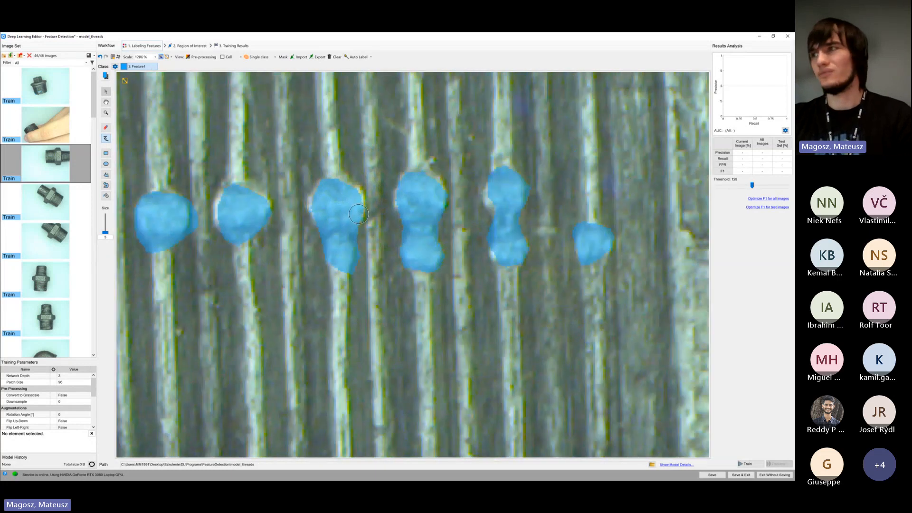
{"action": "scroll", "coordinate": [359, 214], "scroll_direction": "down", "scroll_amount": 4}
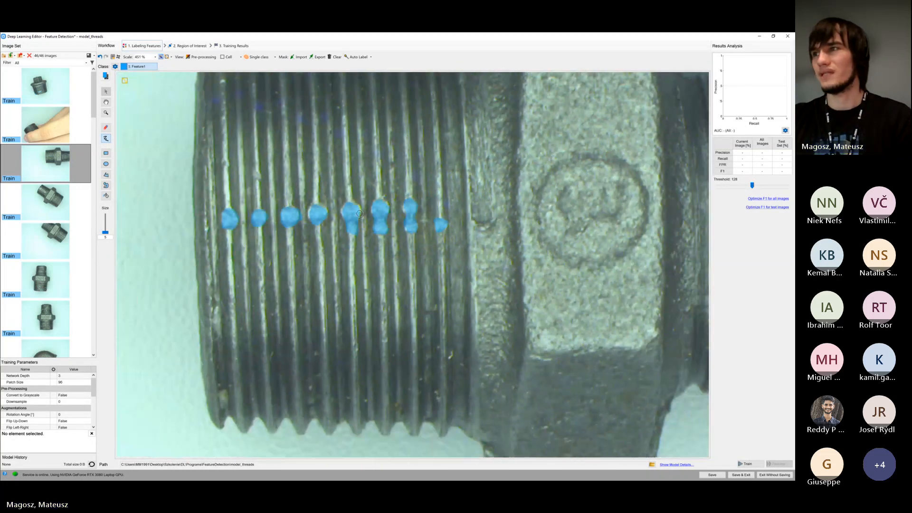
On the third Train image, outline each worn patch along the lower edge of the smaller thread as a freehand Feature1 region
{"action": "left_click_drag", "start_coordinate": [386, 230], "coordinate": [307, 225]}
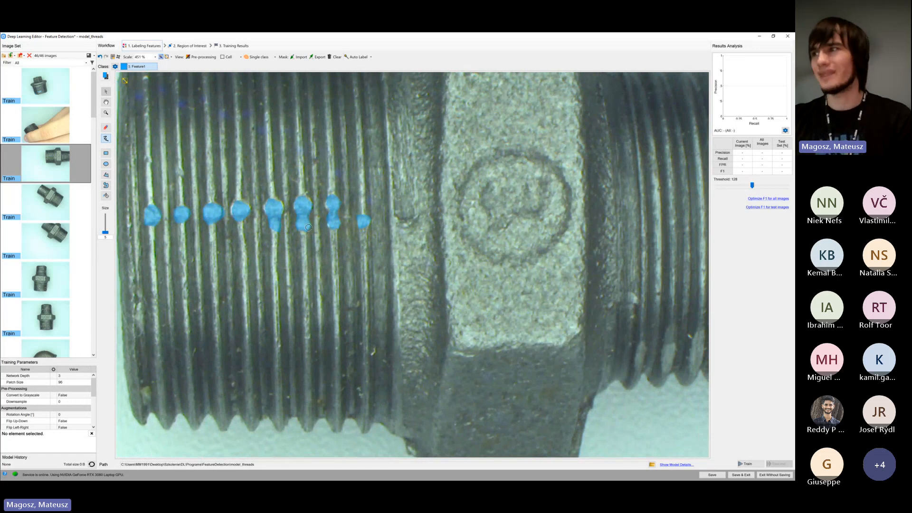
{"action": "scroll", "coordinate": [309, 227], "scroll_direction": "down", "scroll_amount": 3}
{"action": "left_click_drag", "start_coordinate": [363, 215], "coordinate": [319, 202]}
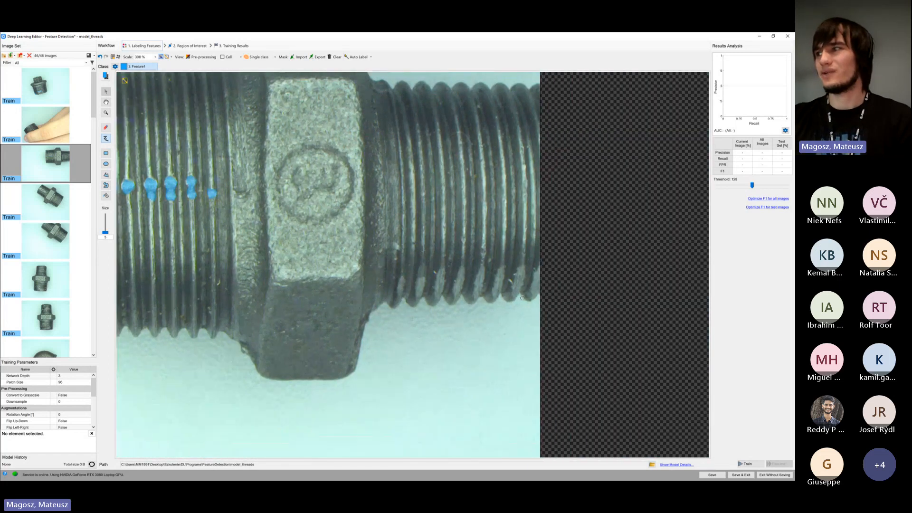
{"action": "scroll", "coordinate": [522, 298], "scroll_direction": "up", "scroll_amount": 4}
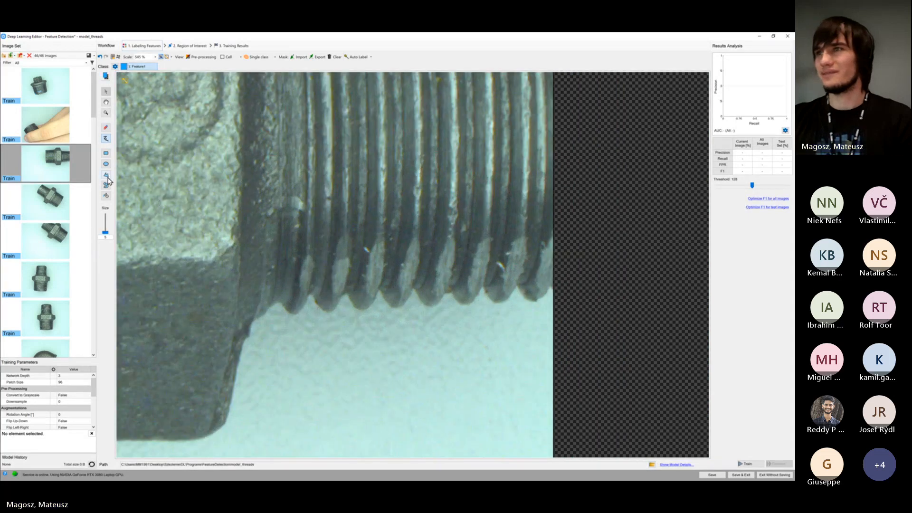
{"action": "left_click", "coordinate": [106, 185]}
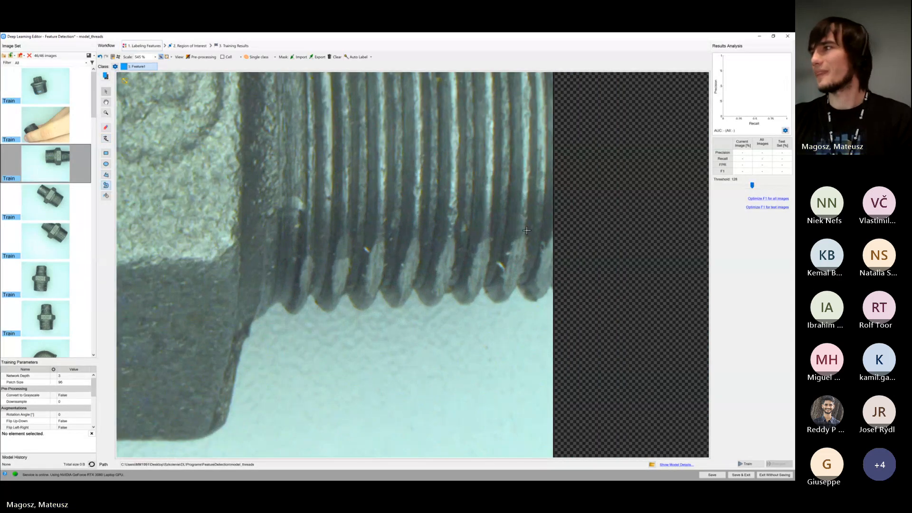
{"action": "mouse_move", "coordinate": [543, 246]}
{"action": "left_mouse_down"}
{"action": "mouse_move", "coordinate": [535, 275]}
{"action": "mouse_move", "coordinate": [545, 299]}
{"action": "mouse_move", "coordinate": [548, 240]}
{"action": "mouse_move", "coordinate": [498, 285]}
{"action": "mouse_move", "coordinate": [513, 293]}
{"action": "mouse_move", "coordinate": [522, 243]}
{"action": "left_mouse_up"}
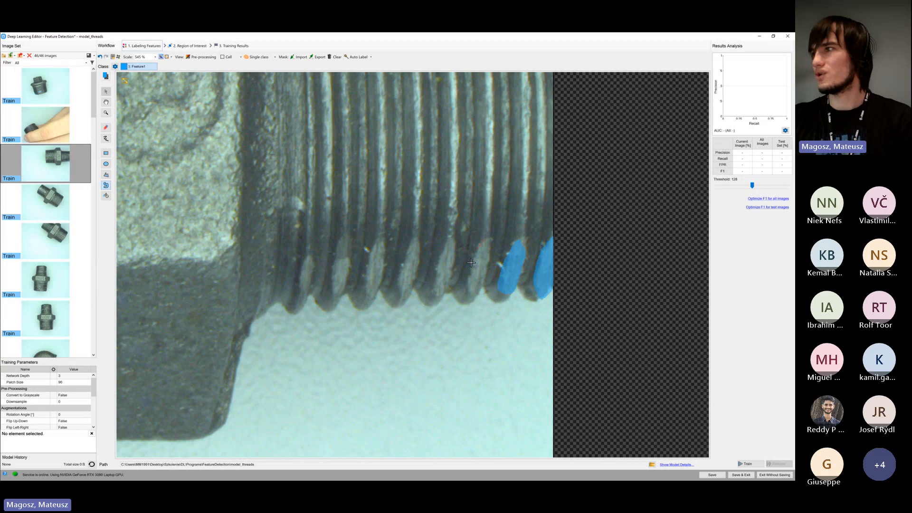
{"action": "left_click_drag", "start_coordinate": [473, 300], "coordinate": [487, 241]}
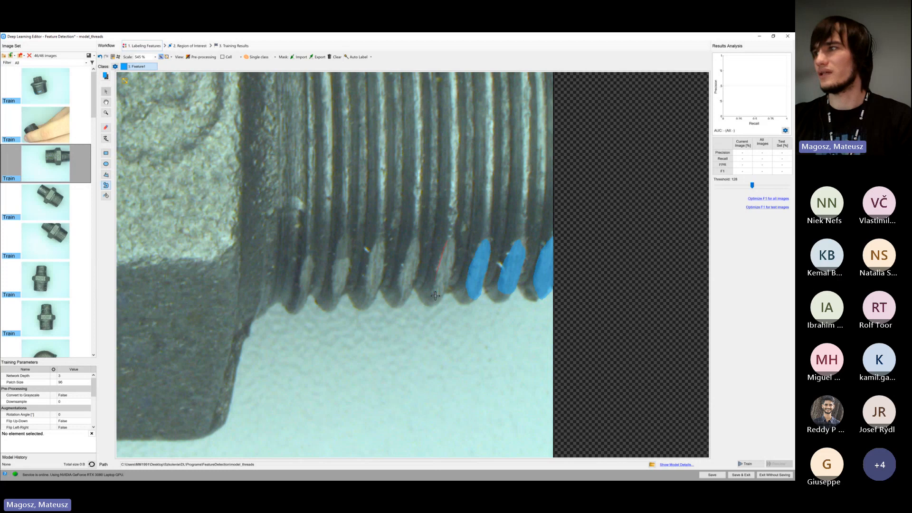
{"action": "mouse_move", "coordinate": [435, 296]}
{"action": "left_mouse_down"}
{"action": "mouse_move", "coordinate": [447, 291]}
{"action": "mouse_move", "coordinate": [457, 238]}
{"action": "mouse_move", "coordinate": [449, 232]}
{"action": "left_mouse_up"}
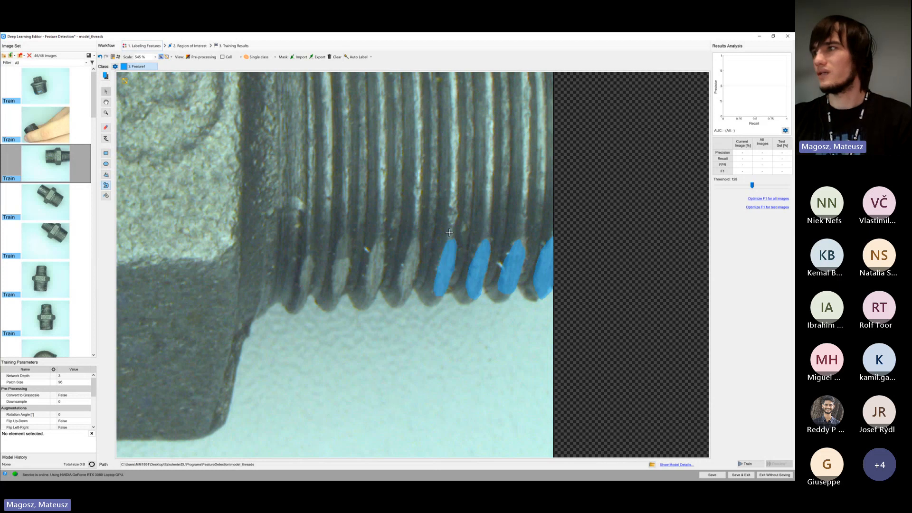
{"action": "mouse_move", "coordinate": [403, 257]}
{"action": "left_mouse_down"}
{"action": "mouse_move", "coordinate": [402, 294]}
{"action": "mouse_move", "coordinate": [418, 281]}
{"action": "mouse_move", "coordinate": [420, 241]}
{"action": "mouse_move", "coordinate": [362, 272]}
{"action": "mouse_move", "coordinate": [383, 298]}
{"action": "mouse_move", "coordinate": [391, 257]}
{"action": "left_mouse_up"}
{"action": "mouse_move", "coordinate": [383, 242]}
{"action": "left_mouse_down"}
{"action": "mouse_move", "coordinate": [333, 264]}
{"action": "mouse_move", "coordinate": [338, 298]}
{"action": "mouse_move", "coordinate": [356, 243]}
{"action": "mouse_move", "coordinate": [349, 235]}
{"action": "left_mouse_up"}
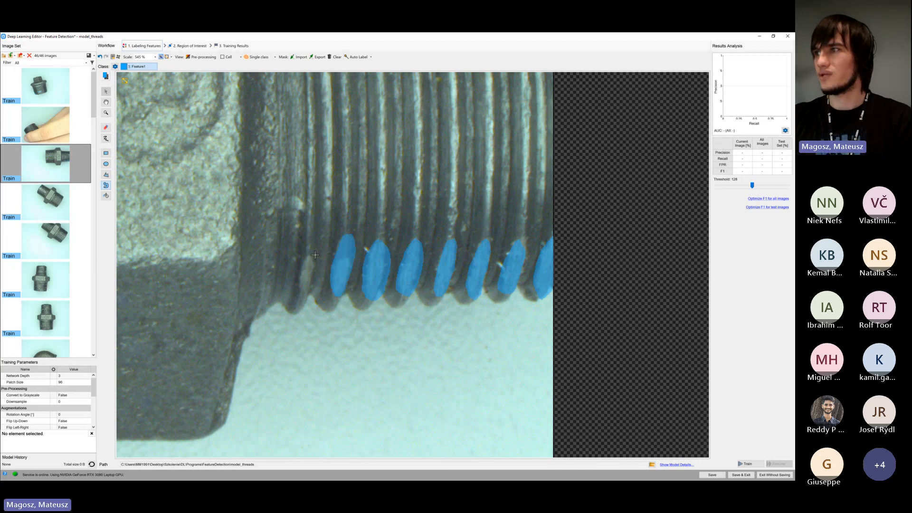
{"action": "mouse_move", "coordinate": [298, 287]}
{"action": "left_mouse_down"}
{"action": "mouse_move", "coordinate": [314, 293]}
{"action": "mouse_move", "coordinate": [314, 248]}
{"action": "left_mouse_up"}
{"action": "scroll", "coordinate": [338, 267], "scroll_direction": "down", "scroll_amount": 5}
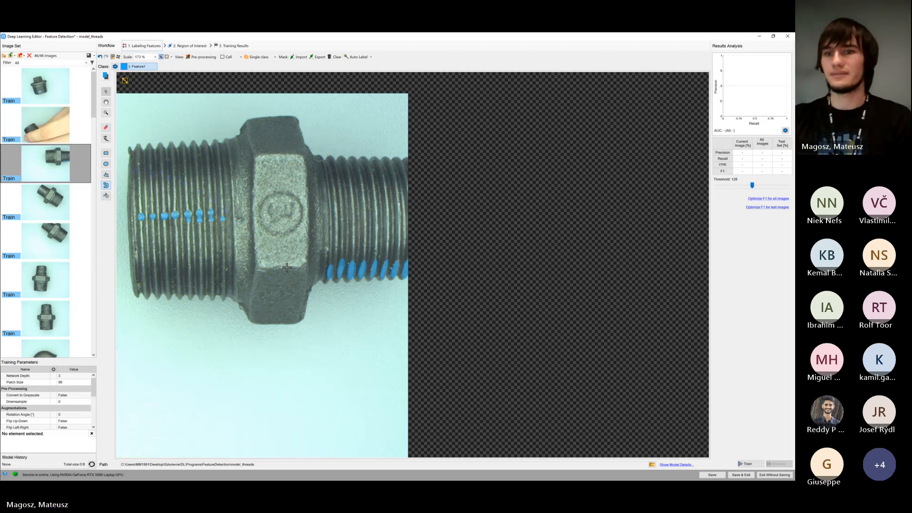
On the fourth Train image, outline every bright dent in the row along the larger thread's lower edge as Feature1
{"action": "left_click", "coordinate": [73, 208]}
{"action": "left_click", "coordinate": [73, 211]}
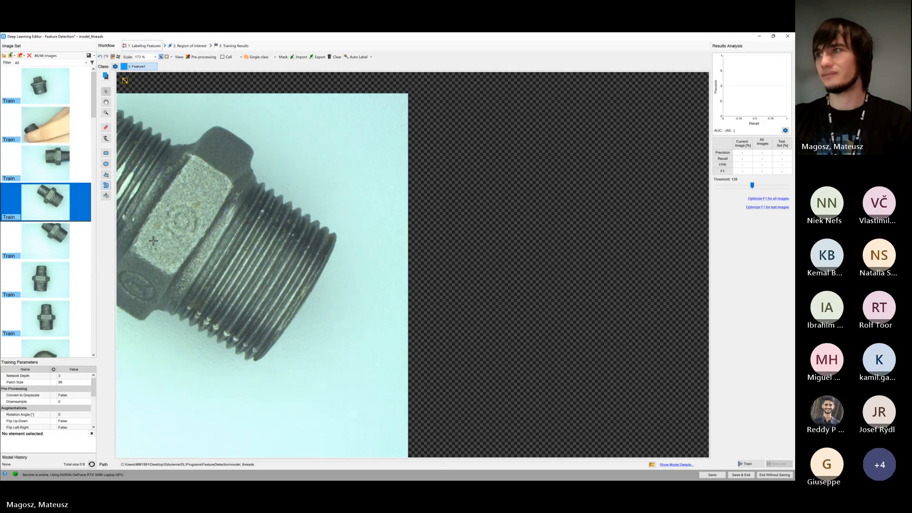
{"action": "scroll", "coordinate": [187, 350], "scroll_direction": "up", "scroll_amount": 4}
{"action": "scroll", "coordinate": [210, 349], "scroll_direction": "up", "scroll_amount": 1}
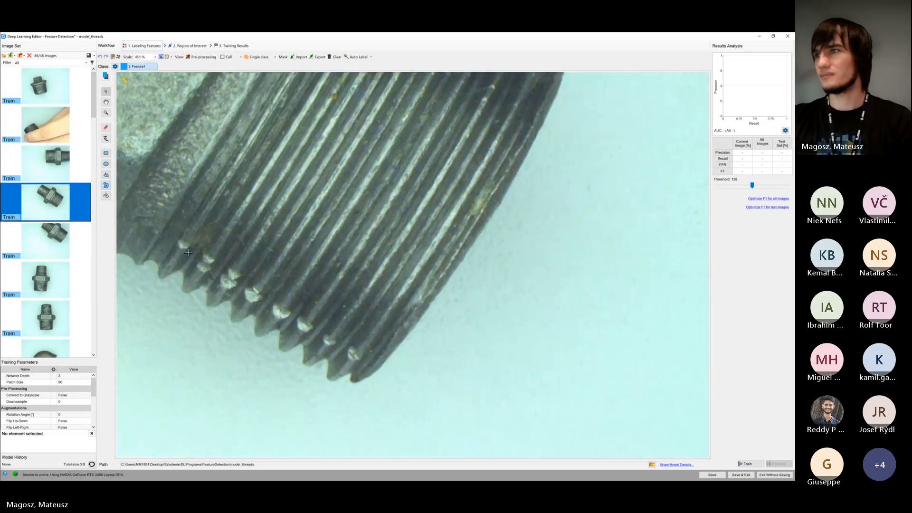
{"action": "mouse_move", "coordinate": [191, 244]}
{"action": "left_mouse_down"}
{"action": "mouse_move", "coordinate": [178, 236]}
{"action": "mouse_move", "coordinate": [207, 257]}
{"action": "mouse_move", "coordinate": [193, 264]}
{"action": "mouse_move", "coordinate": [212, 271]}
{"action": "left_mouse_up"}
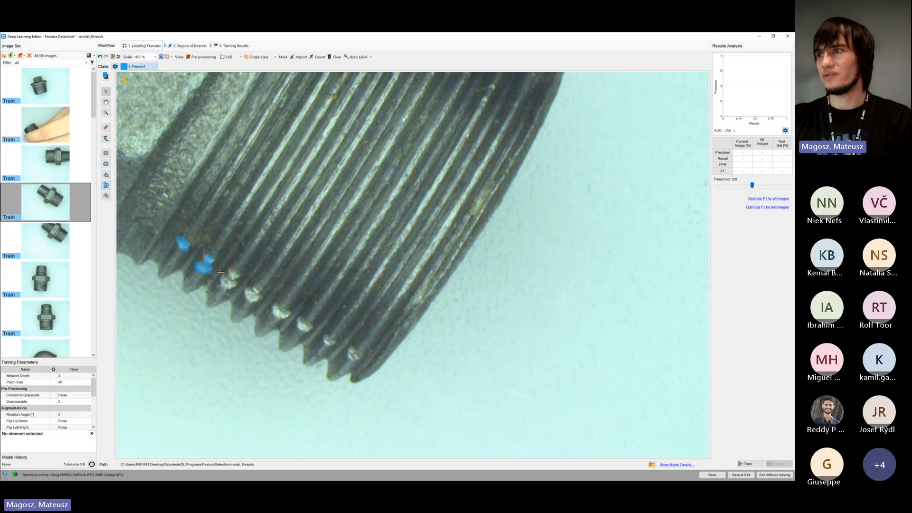
{"action": "left_click_drag", "start_coordinate": [220, 284], "coordinate": [242, 275]}
{"action": "left_click_drag", "start_coordinate": [243, 295], "coordinate": [263, 296]}
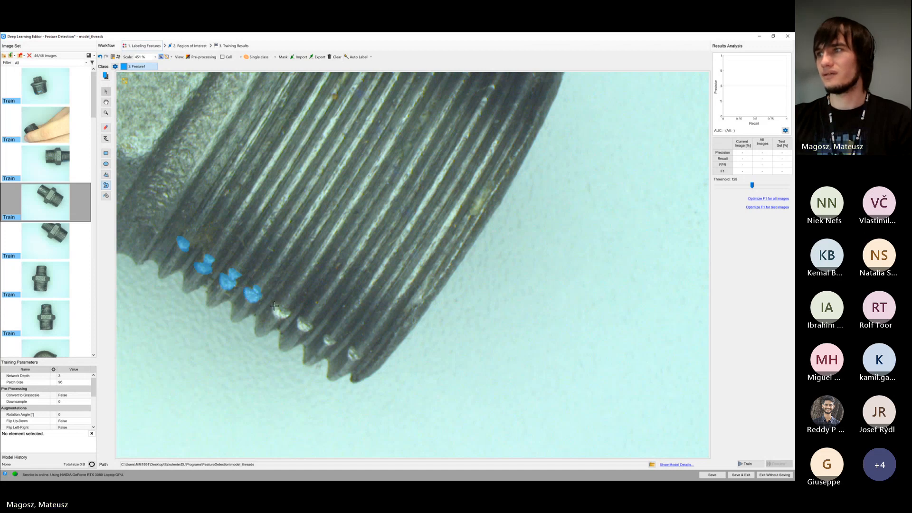
{"action": "left_click_drag", "start_coordinate": [276, 313], "coordinate": [284, 310]}
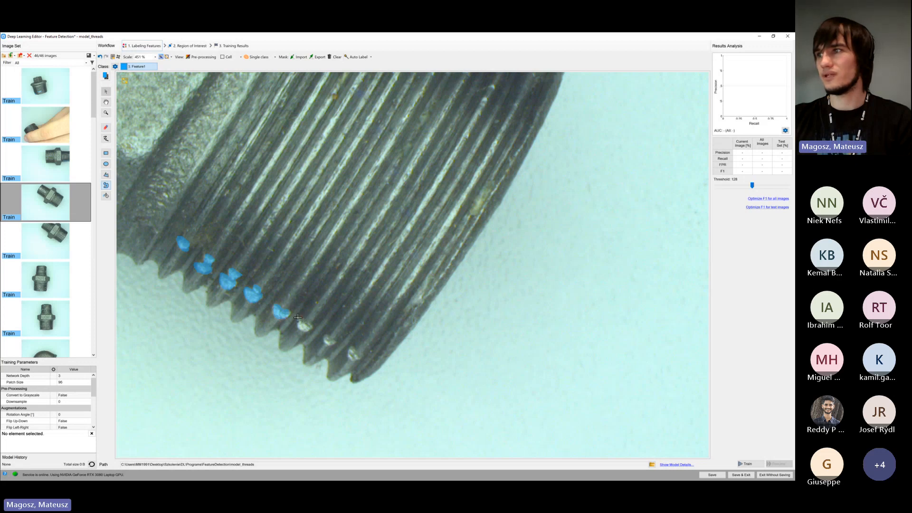
{"action": "mouse_move", "coordinate": [299, 327]}
{"action": "left_mouse_down"}
{"action": "mouse_move", "coordinate": [310, 325]}
{"action": "mouse_move", "coordinate": [327, 344]}
{"action": "mouse_move", "coordinate": [344, 341]}
{"action": "mouse_move", "coordinate": [361, 358]}
{"action": "left_mouse_up"}
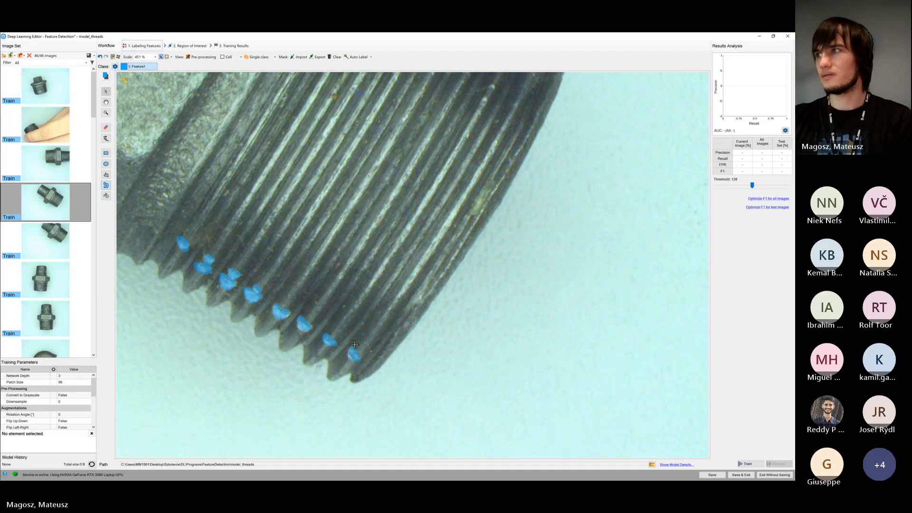
Outline the four bright worn patches nearest the hex section on the fourth image's smaller thread as separate Feature1 regions
{"action": "scroll", "coordinate": [359, 354], "scroll_direction": "down", "scroll_amount": 6}
{"action": "scroll", "coordinate": [178, 197], "scroll_direction": "up", "scroll_amount": 6}
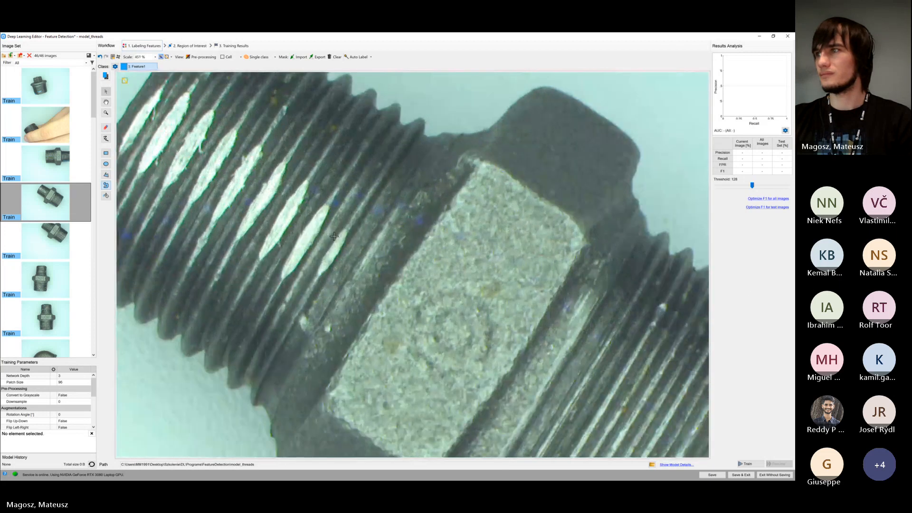
{"action": "mouse_move", "coordinate": [318, 265]}
{"action": "left_mouse_down"}
{"action": "mouse_move", "coordinate": [316, 278]}
{"action": "mouse_move", "coordinate": [349, 232]}
{"action": "mouse_move", "coordinate": [310, 224]}
{"action": "mouse_move", "coordinate": [289, 257]}
{"action": "mouse_move", "coordinate": [303, 258]}
{"action": "mouse_move", "coordinate": [330, 207]}
{"action": "mouse_move", "coordinate": [285, 205]}
{"action": "mouse_move", "coordinate": [260, 251]}
{"action": "mouse_move", "coordinate": [281, 240]}
{"action": "mouse_move", "coordinate": [308, 185]}
{"action": "mouse_move", "coordinate": [276, 170]}
{"action": "mouse_move", "coordinate": [244, 212]}
{"action": "mouse_move", "coordinate": [285, 172]}
{"action": "left_mouse_up"}
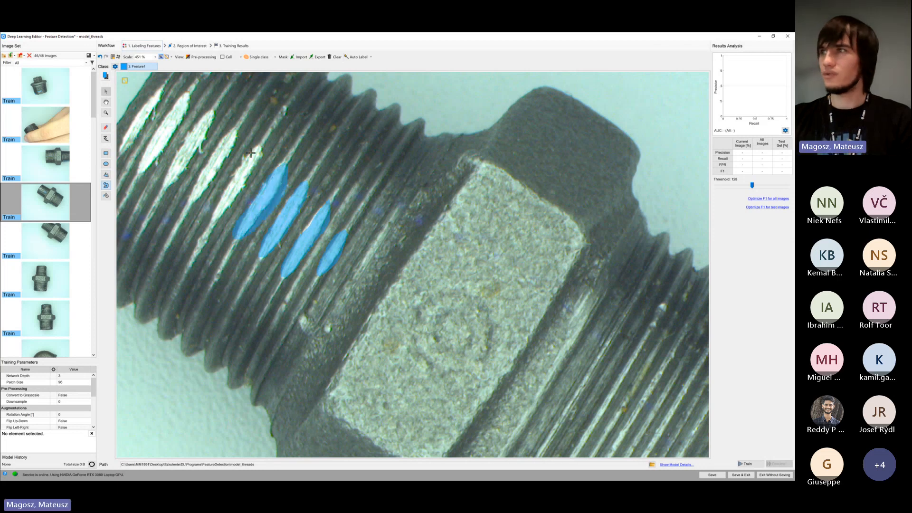
Try to mark the whole worn area of the smaller thread as a single large Feature1 region, and undo it
{"action": "scroll", "coordinate": [272, 189], "scroll_direction": "down", "scroll_amount": 1}
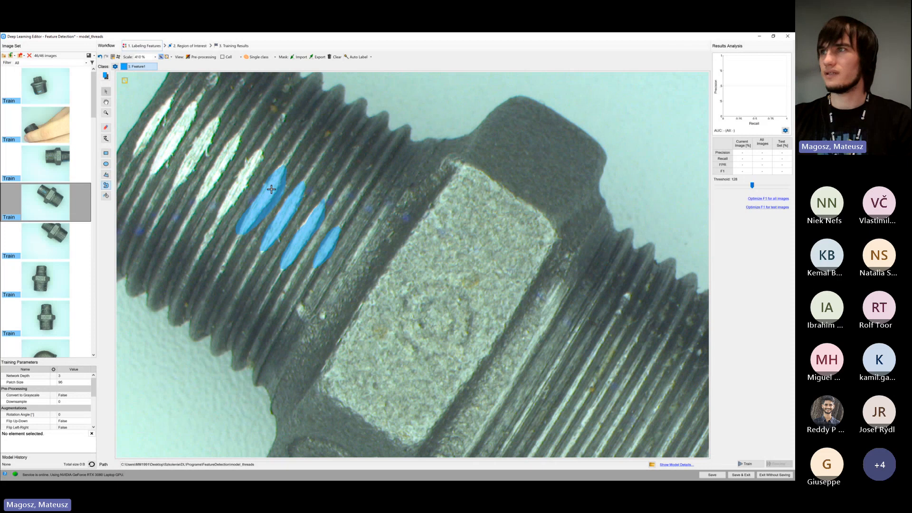
{"action": "scroll", "coordinate": [272, 189], "scroll_direction": "down", "scroll_amount": 3}
{"action": "mouse_move", "coordinate": [216, 116]}
{"action": "left_mouse_down"}
{"action": "mouse_move", "coordinate": [171, 128]}
{"action": "mouse_move", "coordinate": [204, 182]}
{"action": "mouse_move", "coordinate": [296, 254]}
{"action": "mouse_move", "coordinate": [311, 250]}
{"action": "mouse_move", "coordinate": [336, 196]}
{"action": "left_mouse_up"}
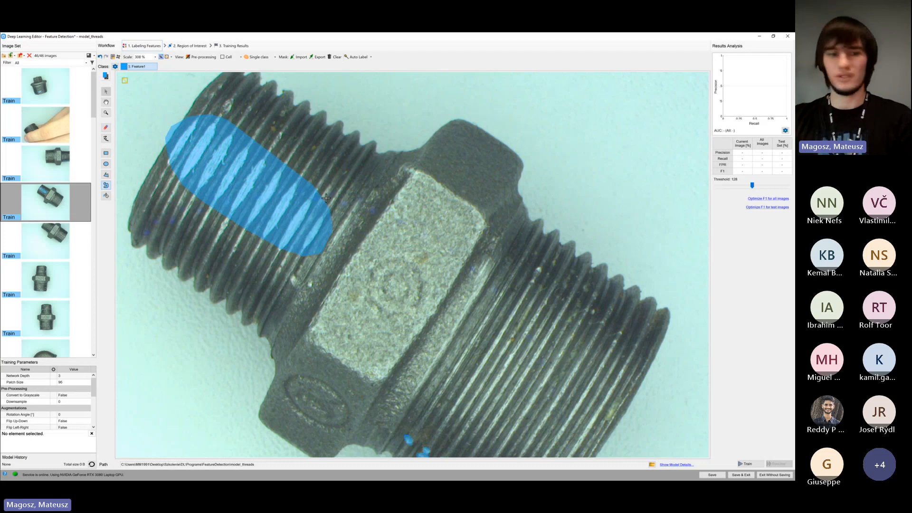
{"action": "scroll", "coordinate": [330, 196], "scroll_direction": "down", "scroll_amount": 3}
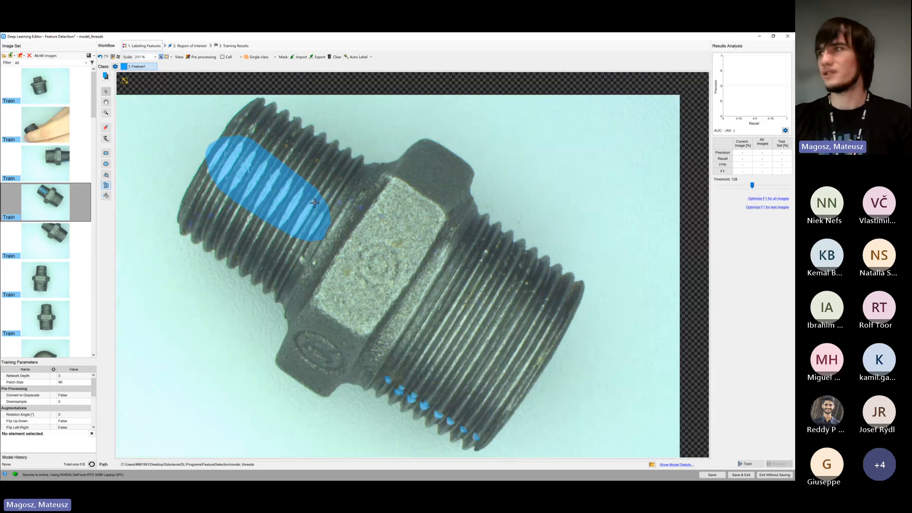
{"action": "key", "text": "ctrl+z"}
{"action": "key", "text": "ctrl+z"}
{"action": "key", "text": "ctrl+z"}
{"action": "key", "text": "ctrl+z"}
{"action": "key", "text": "ctrl+z"}
{"action": "key", "text": "ctrl+z"}
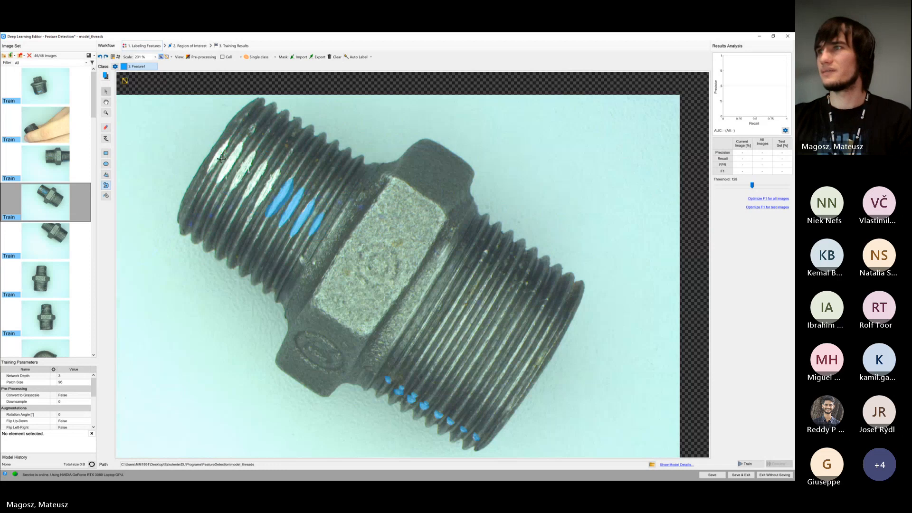
Outline the five remaining bright worn patches toward the smaller thread's free end as separate Feature1 regions
{"action": "scroll", "coordinate": [314, 201], "scroll_direction": "up", "scroll_amount": 8}
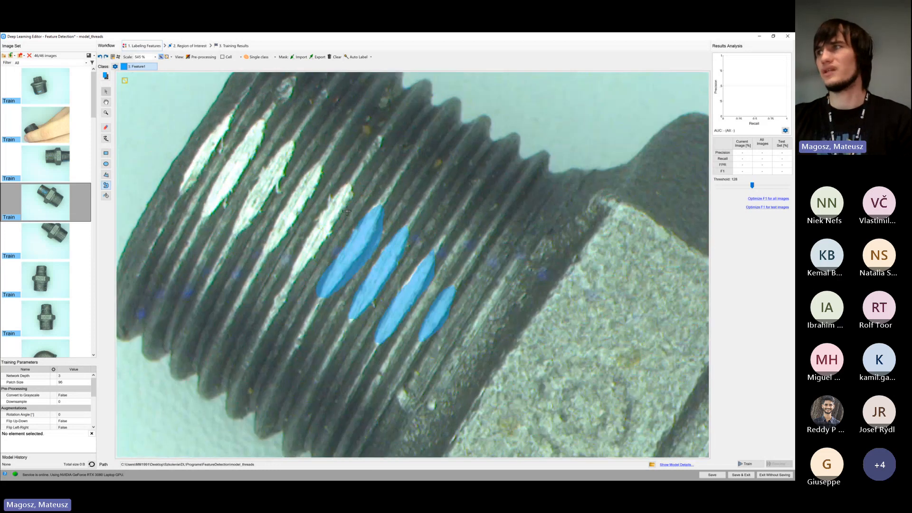
{"action": "mouse_move", "coordinate": [340, 186]}
{"action": "left_mouse_down"}
{"action": "mouse_move", "coordinate": [293, 272]}
{"action": "mouse_move", "coordinate": [352, 188]}
{"action": "left_mouse_up"}
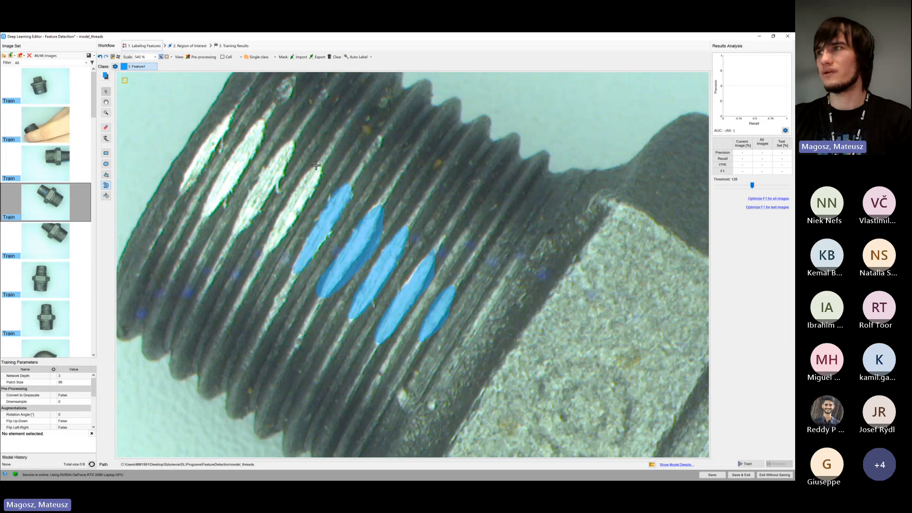
{"action": "mouse_move", "coordinate": [297, 184]}
{"action": "left_mouse_down"}
{"action": "mouse_move", "coordinate": [263, 252]}
{"action": "mouse_move", "coordinate": [287, 235]}
{"action": "mouse_move", "coordinate": [325, 165]}
{"action": "mouse_move", "coordinate": [279, 157]}
{"action": "mouse_move", "coordinate": [231, 232]}
{"action": "mouse_move", "coordinate": [280, 190]}
{"action": "mouse_move", "coordinate": [296, 138]}
{"action": "mouse_move", "coordinate": [271, 172]}
{"action": "mouse_move", "coordinate": [283, 157]}
{"action": "left_mouse_up"}
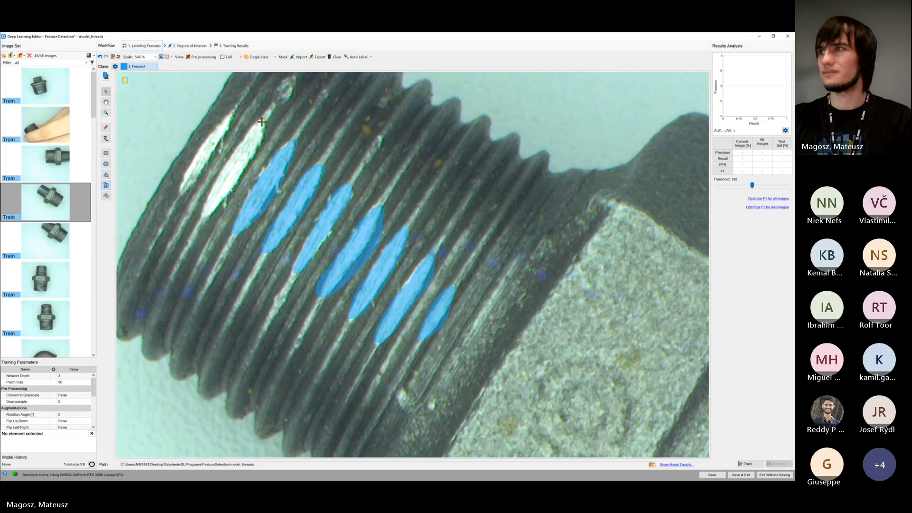
{"action": "mouse_move", "coordinate": [261, 120]}
{"action": "left_mouse_down"}
{"action": "mouse_move", "coordinate": [204, 209]}
{"action": "mouse_move", "coordinate": [226, 201]}
{"action": "mouse_move", "coordinate": [264, 125]}
{"action": "mouse_move", "coordinate": [212, 132]}
{"action": "mouse_move", "coordinate": [190, 153]}
{"action": "mouse_move", "coordinate": [180, 188]}
{"action": "mouse_move", "coordinate": [218, 153]}
{"action": "mouse_move", "coordinate": [230, 114]}
{"action": "left_mouse_up"}
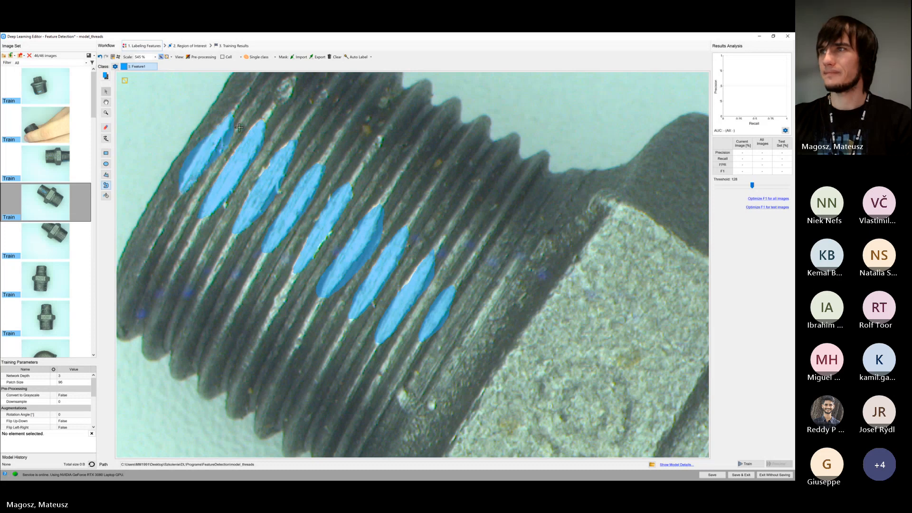
{"action": "scroll", "coordinate": [272, 247], "scroll_direction": "down", "scroll_amount": 5}
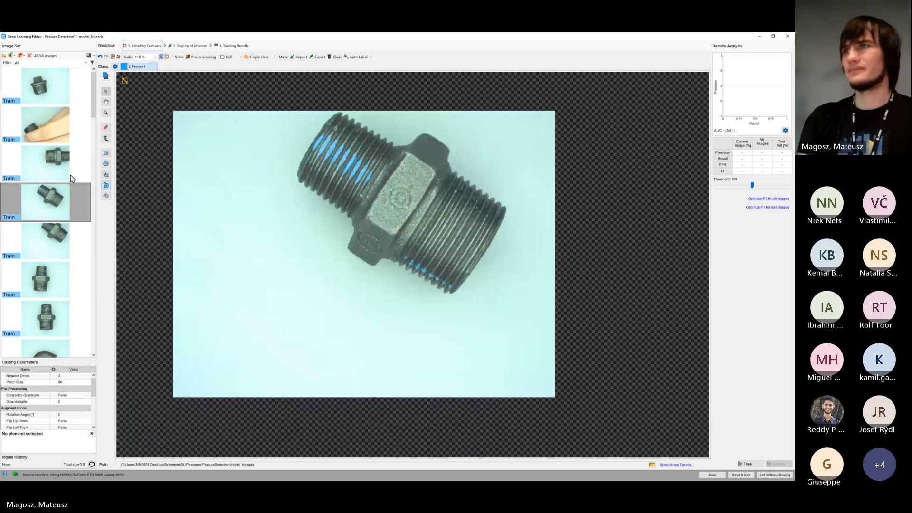
Review the Feature1 labels on the first four Train images
{"action": "left_click", "coordinate": [68, 98]}
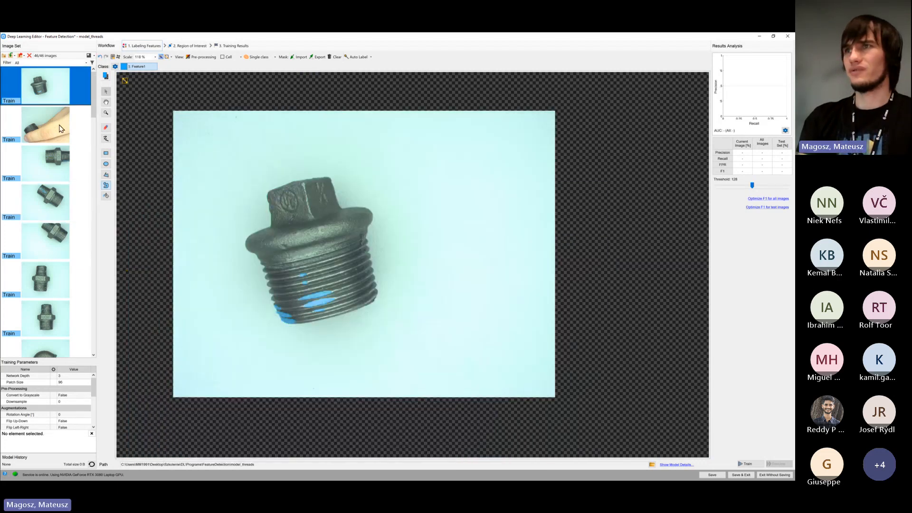
{"action": "key", "text": "Down"}
{"action": "key", "text": "Down"}
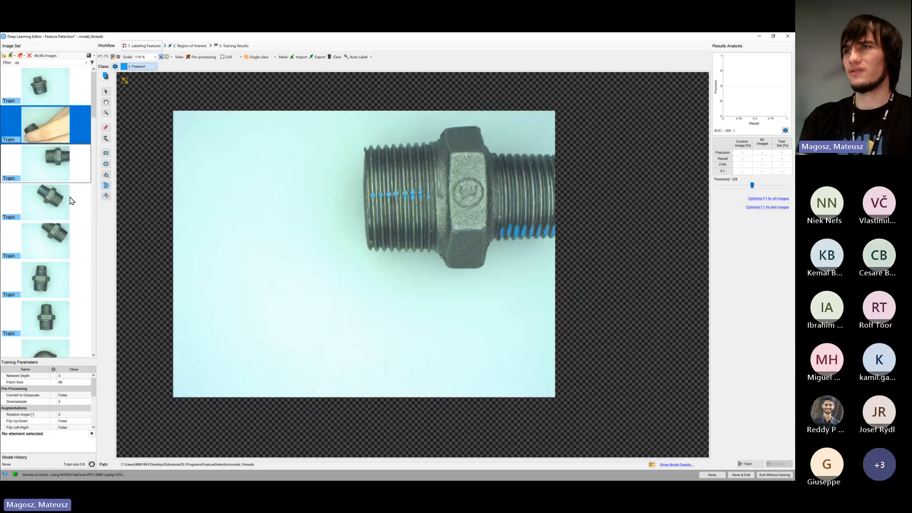
{"action": "left_click", "coordinate": [71, 202]}
Assign the fifth through eighth images, ending with the elbow fitting, to the Test set
{"action": "scroll", "coordinate": [72, 202], "scroll_direction": "down", "scroll_amount": 1}
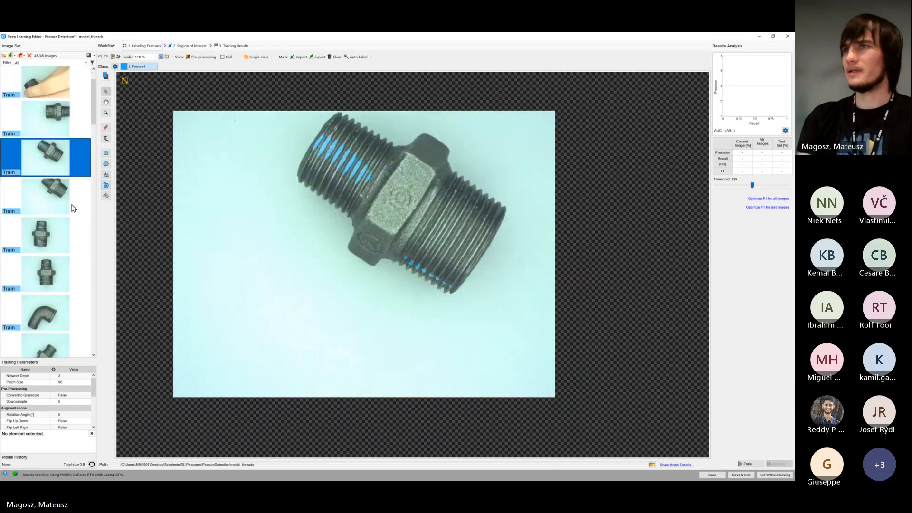
{"action": "left_click", "coordinate": [74, 210]}
{"action": "scroll", "coordinate": [72, 207], "scroll_direction": "down", "scroll_amount": 3}
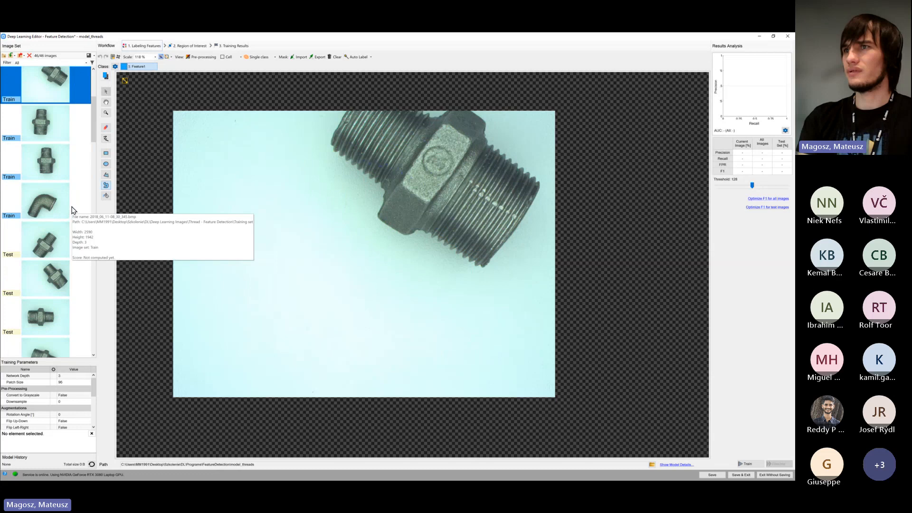
{"action": "left_click", "coordinate": [59, 204], "text": "shift"}
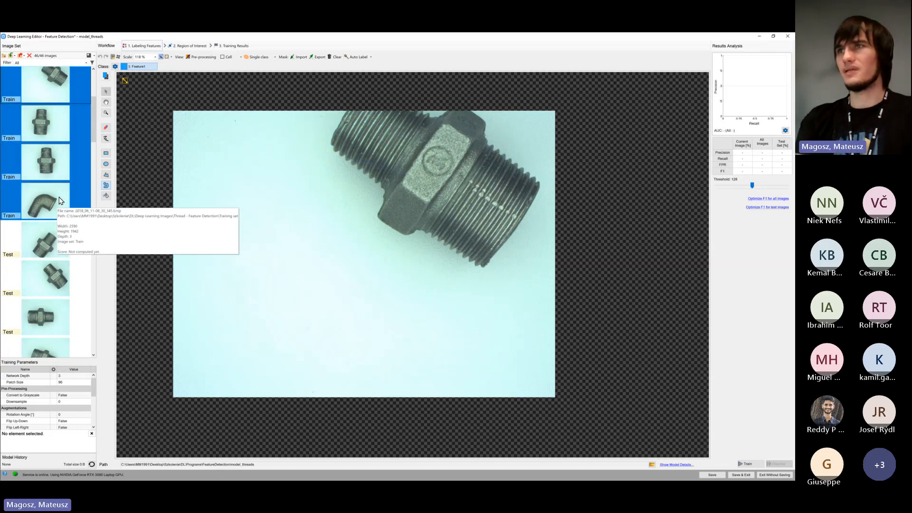
{"action": "scroll", "coordinate": [53, 202], "scroll_direction": "up", "scroll_amount": 1}
{"action": "scroll", "coordinate": [49, 132], "scroll_direction": "up", "scroll_amount": 4}
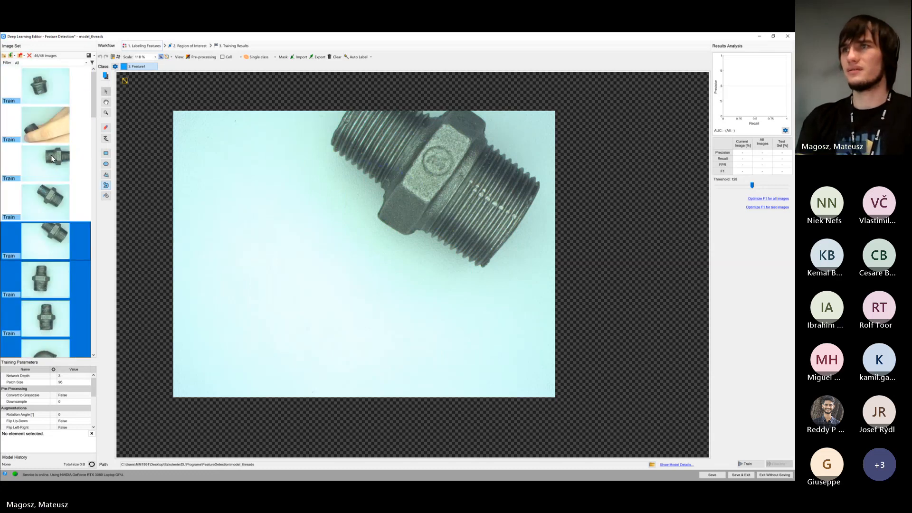
{"action": "left_click", "coordinate": [17, 210]}
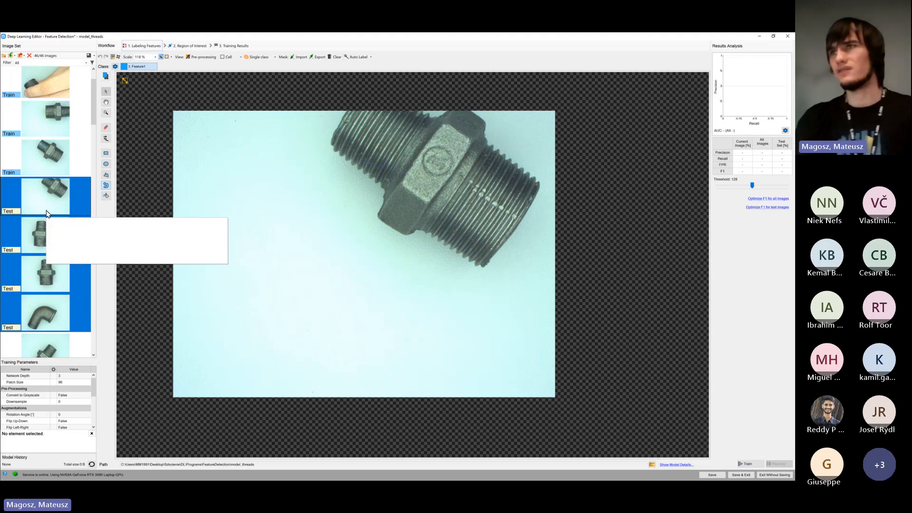
{"action": "scroll", "coordinate": [46, 216], "scroll_direction": "up", "scroll_amount": 1}
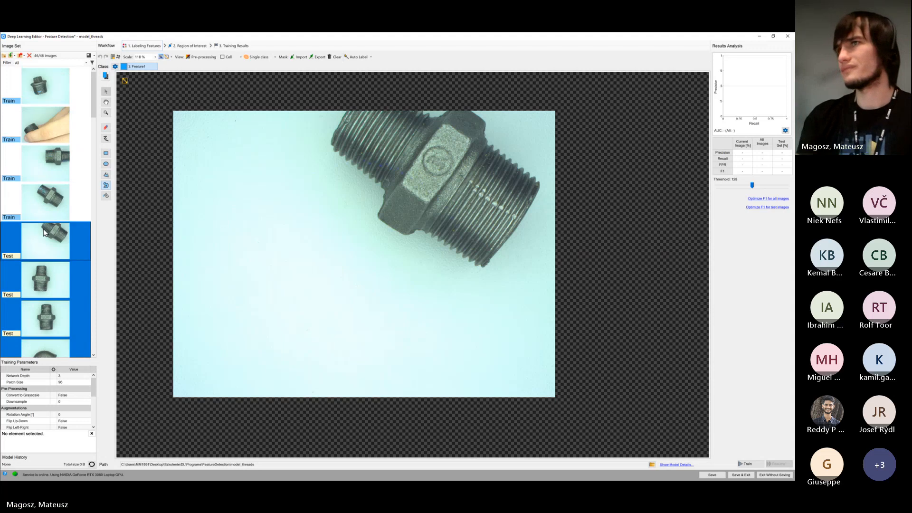
Trim the outermost Feature1 region on the fourth image's smaller thread to its worn patch and touch up neighbouring region edges with the brush
{"action": "left_click", "coordinate": [77, 197]}
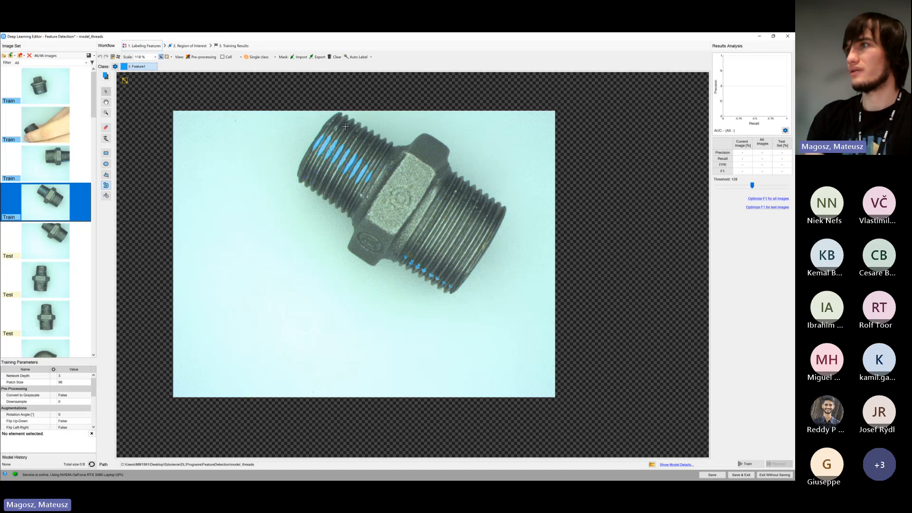
{"action": "scroll", "coordinate": [340, 125], "scroll_direction": "up", "scroll_amount": 4}
{"action": "scroll", "coordinate": [329, 137], "scroll_direction": "up", "scroll_amount": 2}
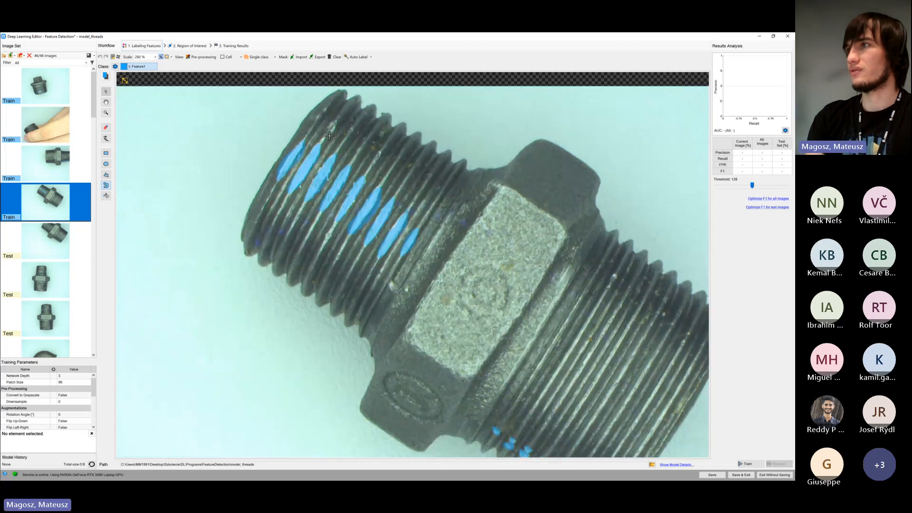
{"action": "scroll", "coordinate": [304, 141], "scroll_direction": "up", "scroll_amount": 2}
{"action": "scroll", "coordinate": [252, 159], "scroll_direction": "up", "scroll_amount": 6}
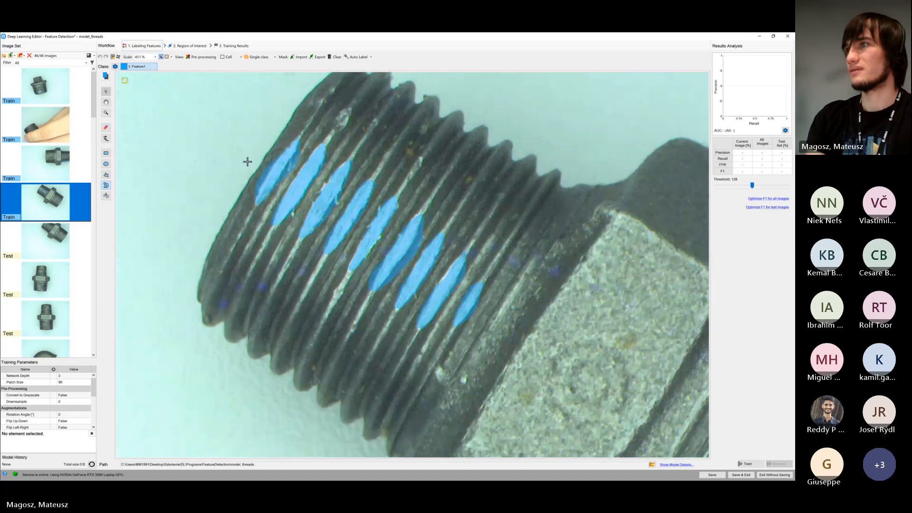
{"action": "scroll", "coordinate": [265, 169], "scroll_direction": "up", "scroll_amount": 1}
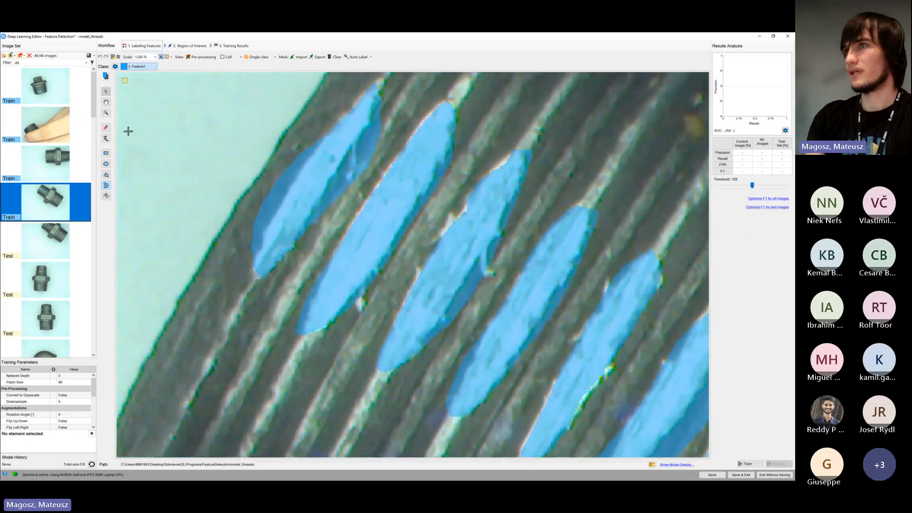
{"action": "left_click", "coordinate": [105, 127]}
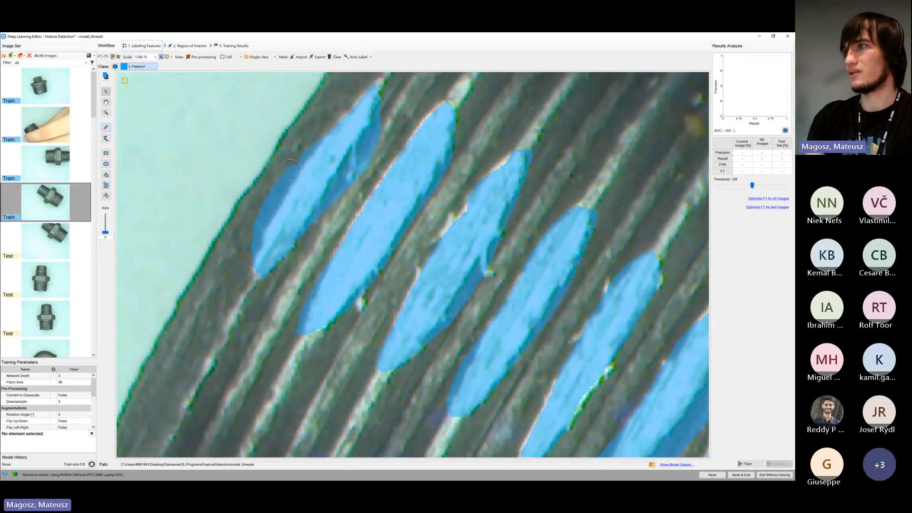
{"action": "mouse_move", "coordinate": [290, 169]}
{"action": "left_mouse_down"}
{"action": "mouse_move", "coordinate": [255, 242]}
{"action": "mouse_move", "coordinate": [278, 171]}
{"action": "mouse_move", "coordinate": [299, 163]}
{"action": "left_mouse_up"}
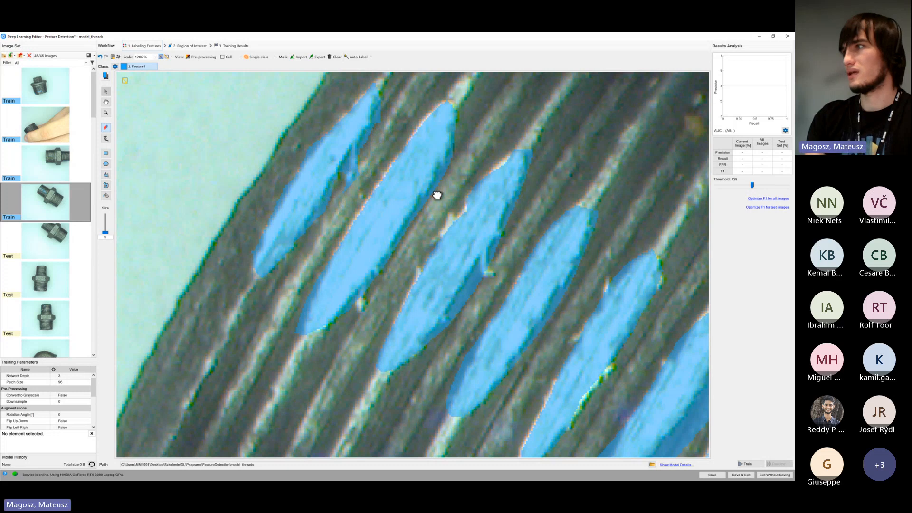
{"action": "left_click_drag", "start_coordinate": [436, 195], "coordinate": [350, 158]}
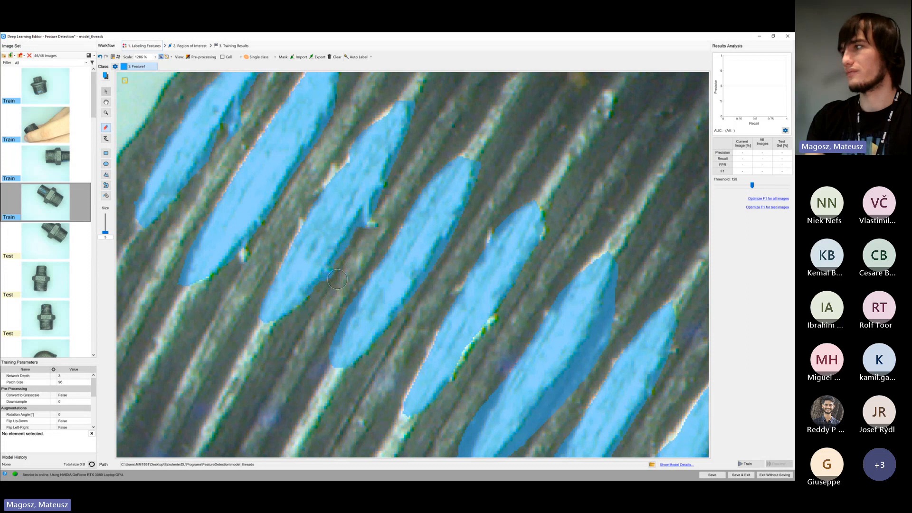
{"action": "left_click_drag", "start_coordinate": [285, 171], "coordinate": [236, 140]}
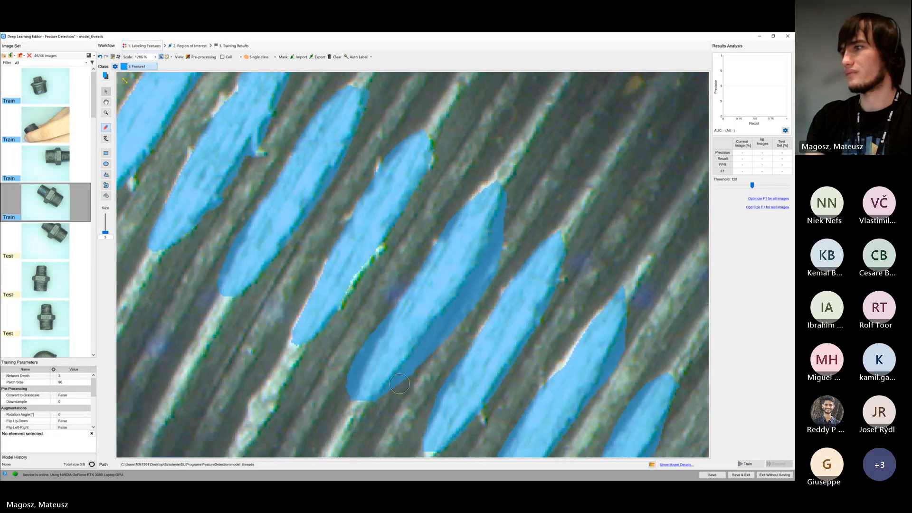
{"action": "mouse_move", "coordinate": [399, 384]}
{"action": "left_mouse_down"}
{"action": "mouse_move", "coordinate": [427, 354]}
{"action": "mouse_move", "coordinate": [420, 370]}
{"action": "left_mouse_up"}
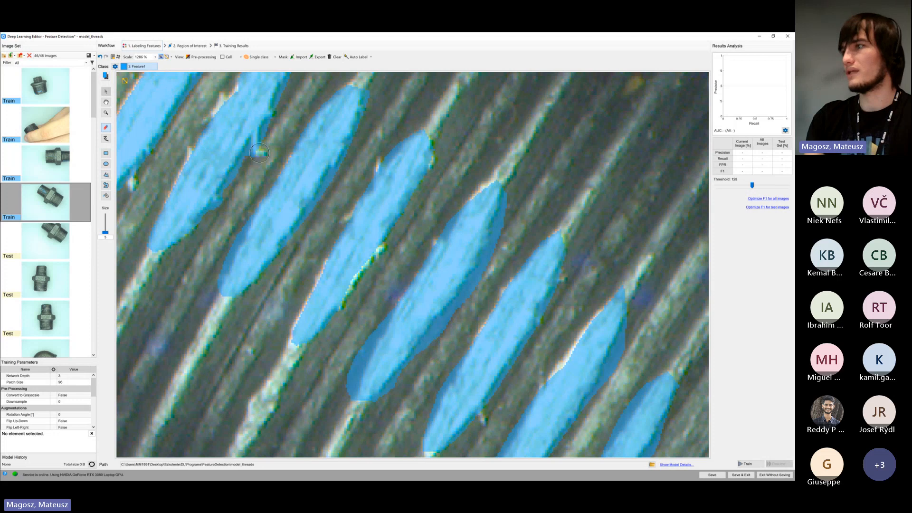
Examine the Feature1 labels on both threads across the whole fourth image
{"action": "scroll", "coordinate": [444, 332], "scroll_direction": "down", "scroll_amount": 3}
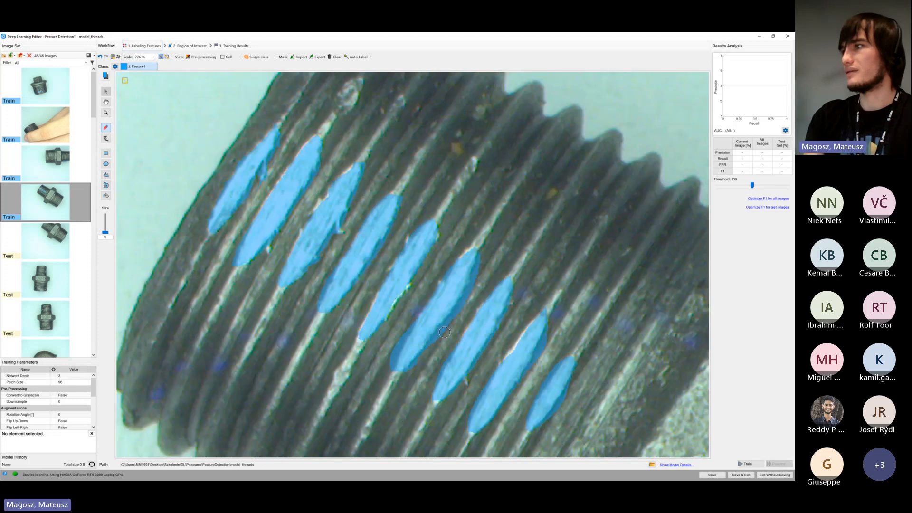
{"action": "scroll", "coordinate": [445, 333], "scroll_direction": "down", "scroll_amount": 3}
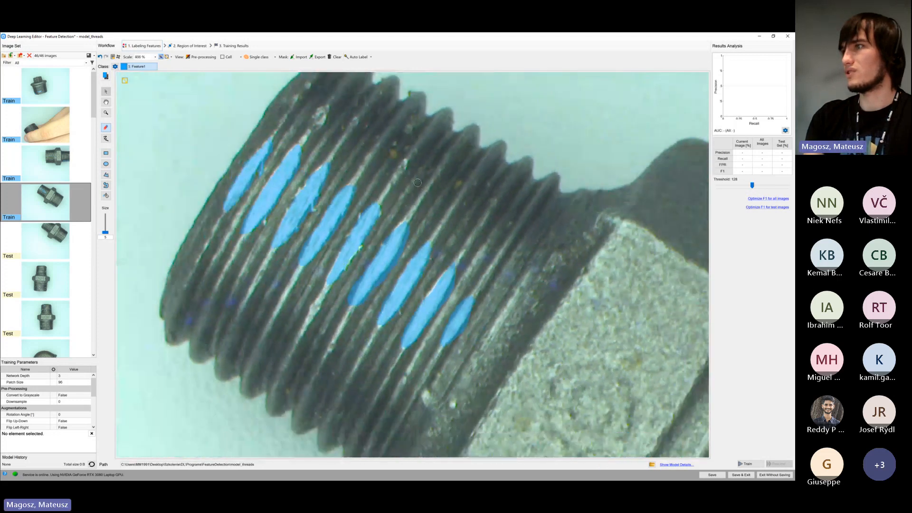
{"action": "scroll", "coordinate": [417, 183], "scroll_direction": "down", "scroll_amount": 1}
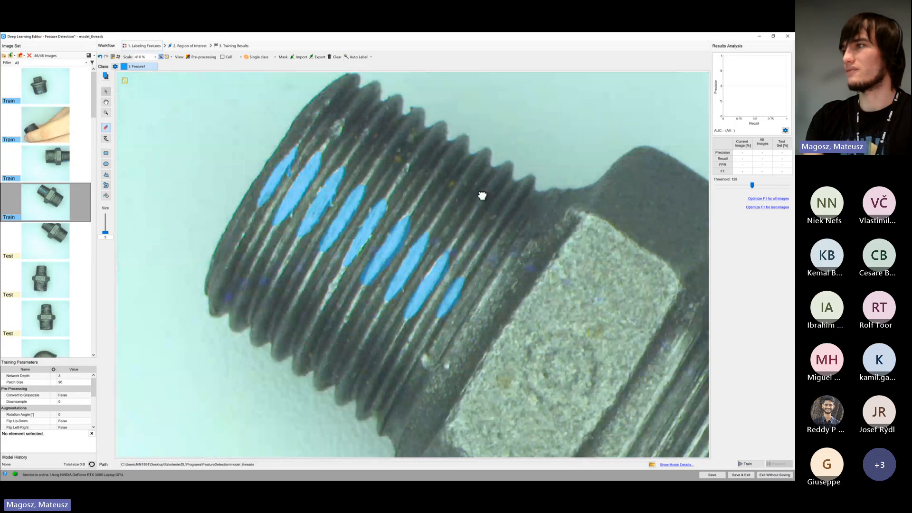
{"action": "scroll", "coordinate": [417, 177], "scroll_direction": "down", "scroll_amount": 3}
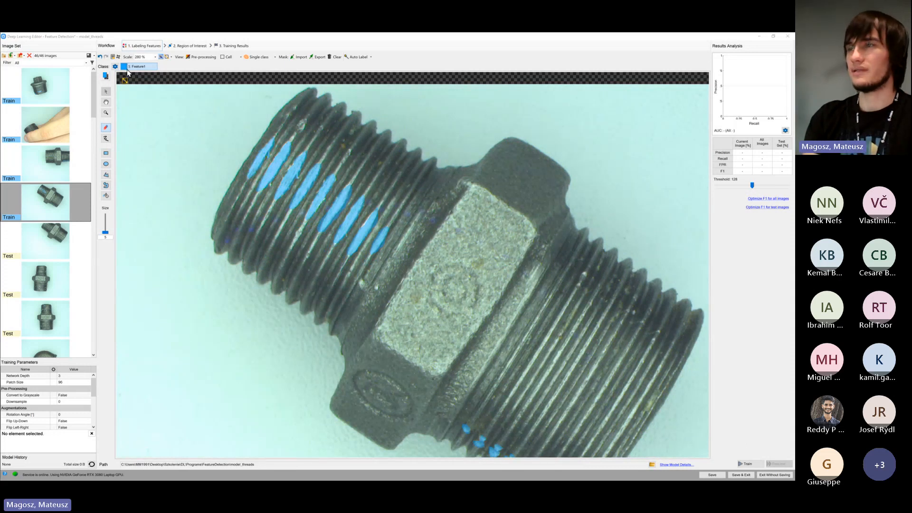
{"action": "scroll", "coordinate": [204, 179], "scroll_direction": "down", "scroll_amount": 4}
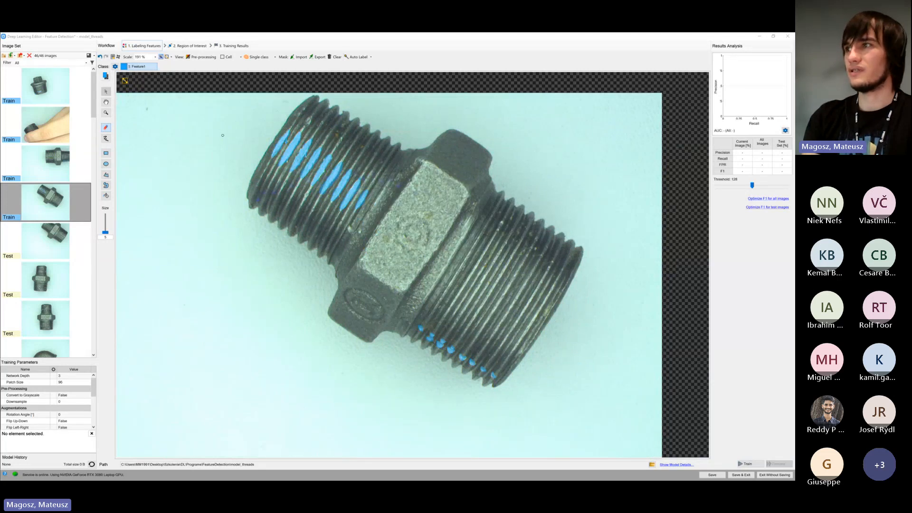
{"action": "scroll", "coordinate": [223, 135], "scroll_direction": "down", "scroll_amount": 2}
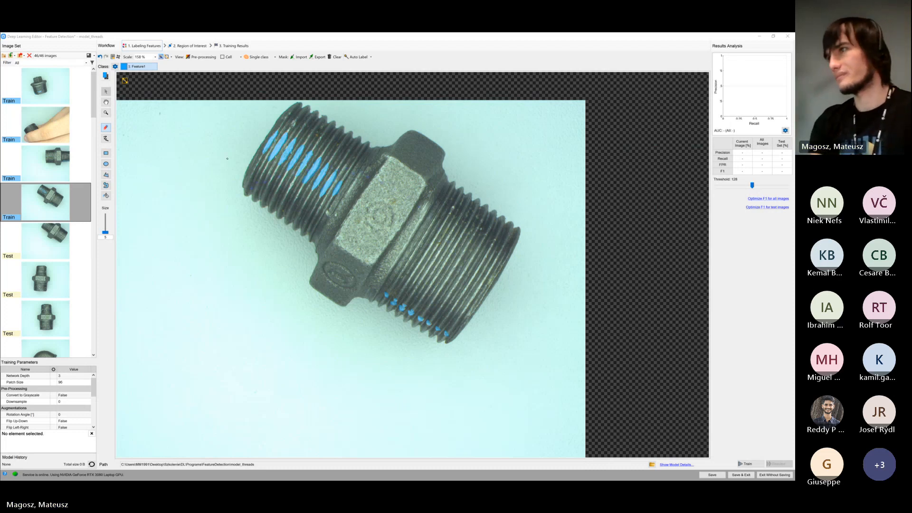
{"action": "scroll", "coordinate": [258, 205], "scroll_direction": "down", "scroll_amount": 2}
{"action": "left_click_drag", "start_coordinate": [264, 207], "coordinate": [314, 205]}
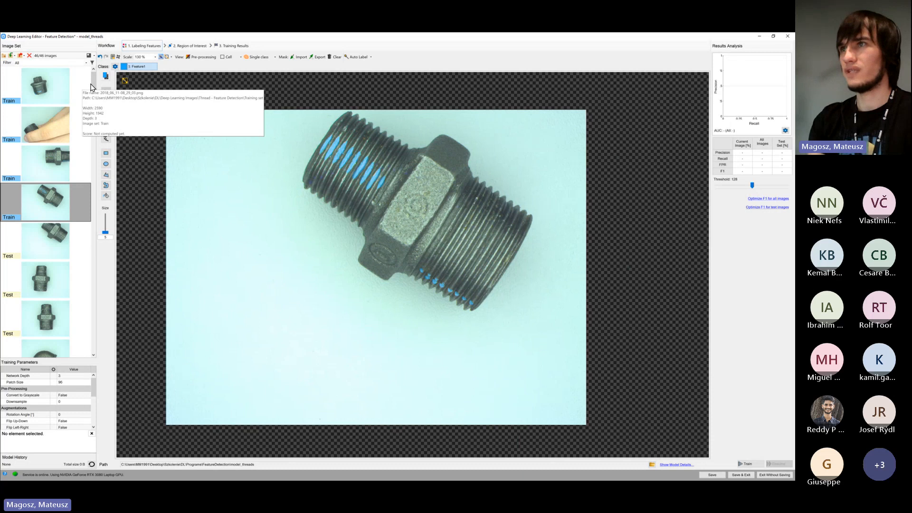
{"action": "mouse_move", "coordinate": [93, 88]}
{"action": "left_mouse_down"}
{"action": "mouse_move", "coordinate": [94, 97]}
{"action": "mouse_move", "coordinate": [93, 85]}
{"action": "left_mouse_up"}
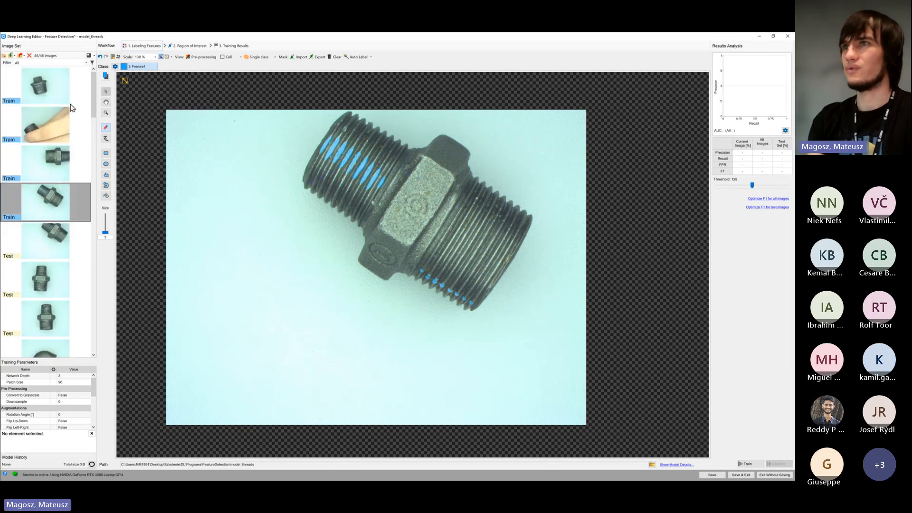
Review the four unlabeled Test images that follow the last Train image, from the cropped fitting to the elbow
{"action": "left_click", "coordinate": [60, 245]}
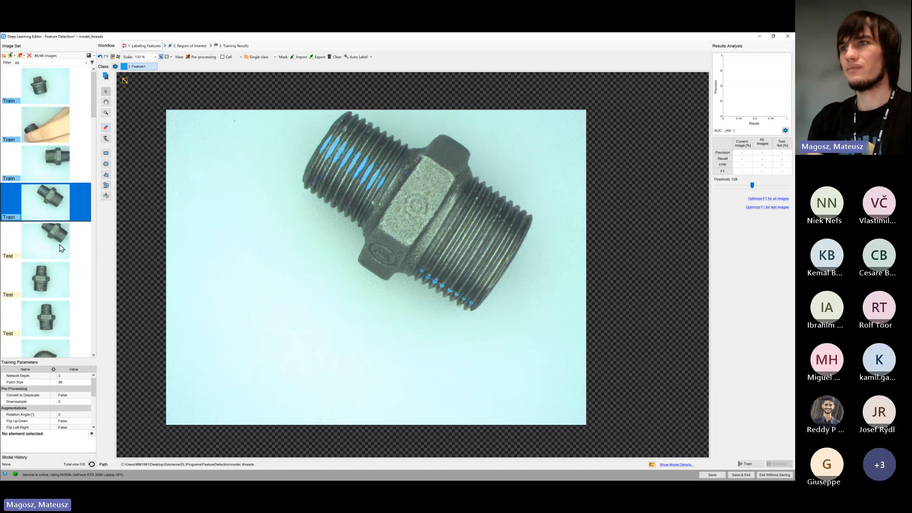
{"action": "scroll", "coordinate": [74, 155], "scroll_direction": "down", "scroll_amount": 2}
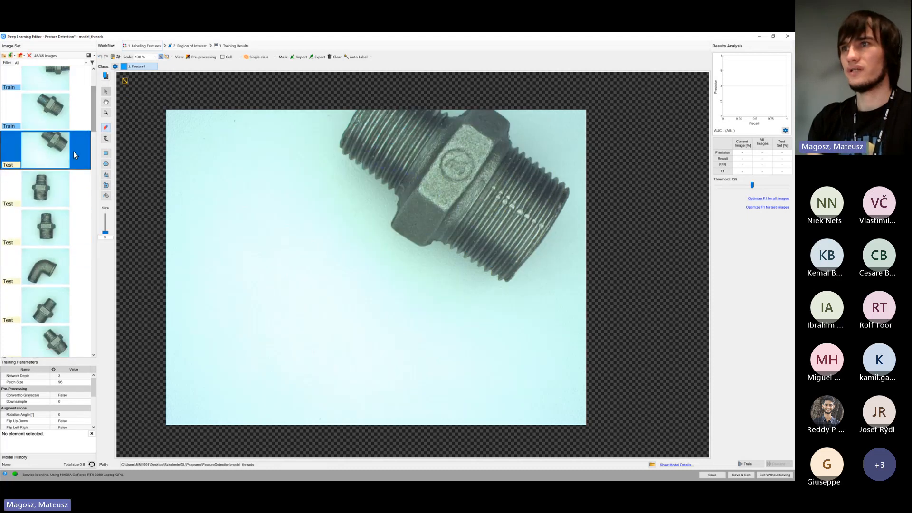
{"action": "left_click", "coordinate": [60, 260]}
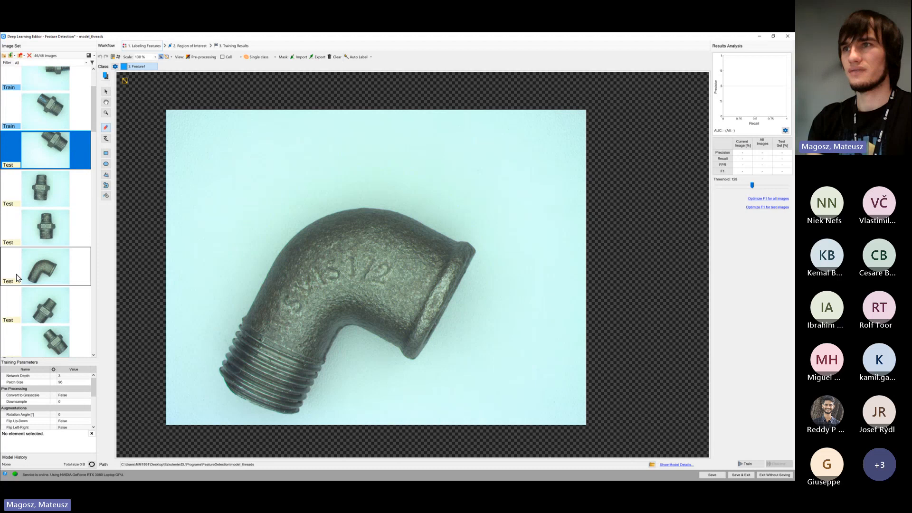
{"action": "left_click", "coordinate": [56, 155]}
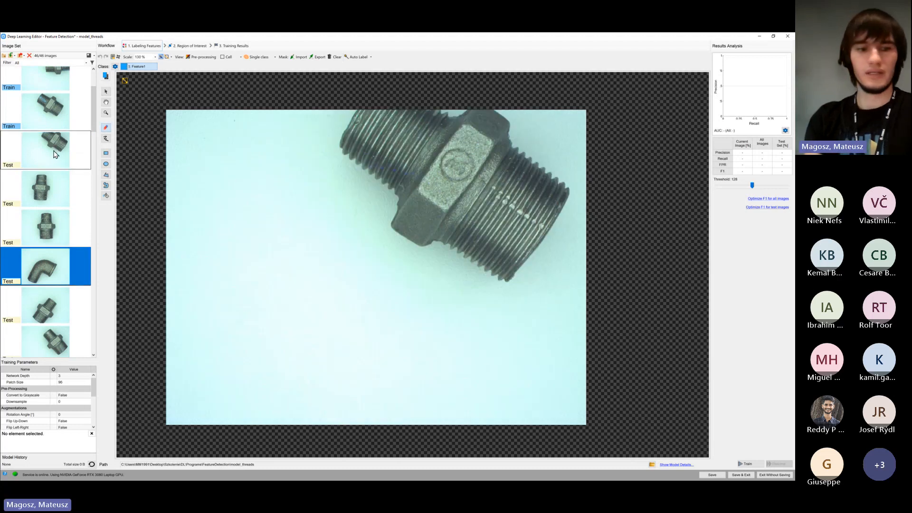
{"action": "left_click", "coordinate": [57, 182], "text": "ctrl"}
{"action": "left_click", "coordinate": [51, 220], "text": "ctrl"}
{"action": "left_click", "coordinate": [51, 260], "text": "ctrl"}
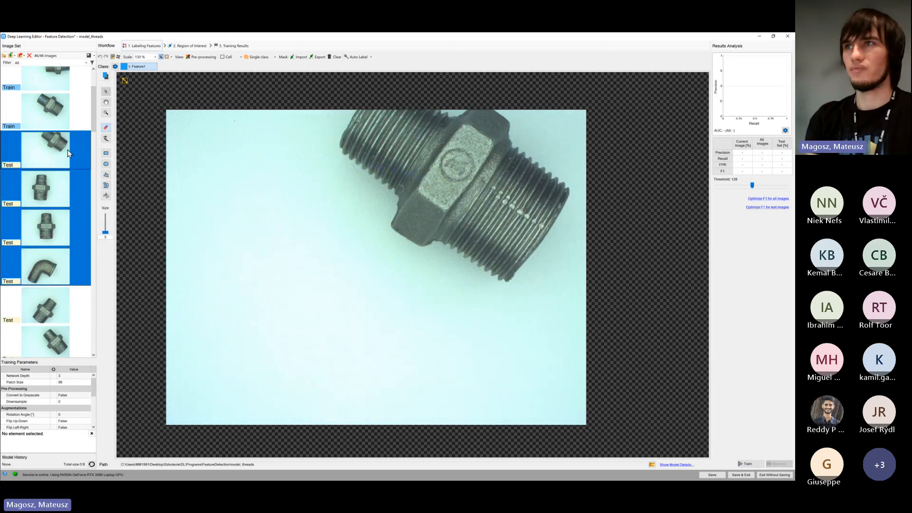
{"action": "left_click", "coordinate": [68, 154]}
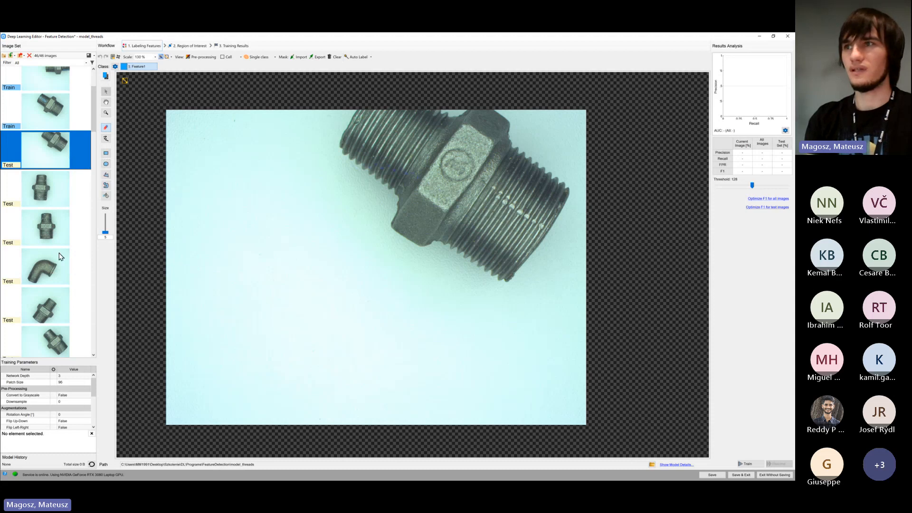
{"action": "left_click", "coordinate": [60, 269], "text": "shift"}
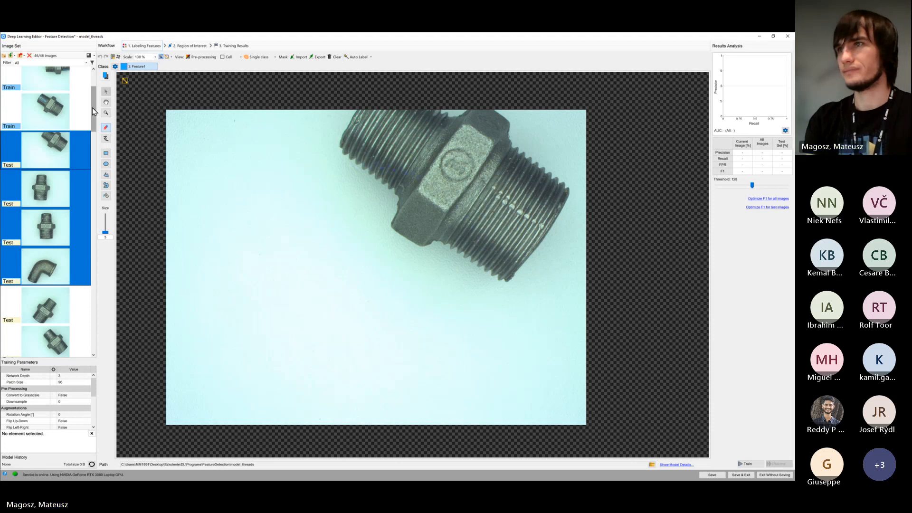
{"action": "left_click", "coordinate": [86, 151]}
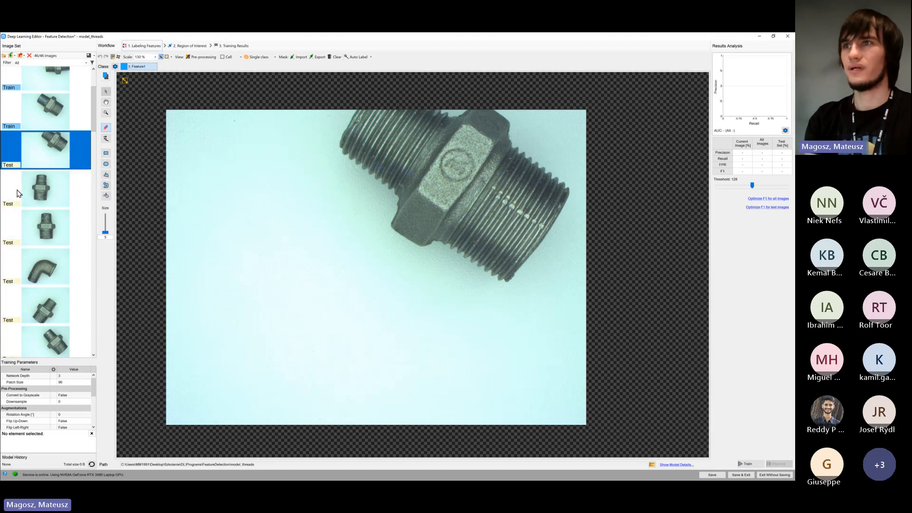
Set the brush size to 24 on the first Test image
{"action": "mouse_move", "coordinate": [52, 250]}
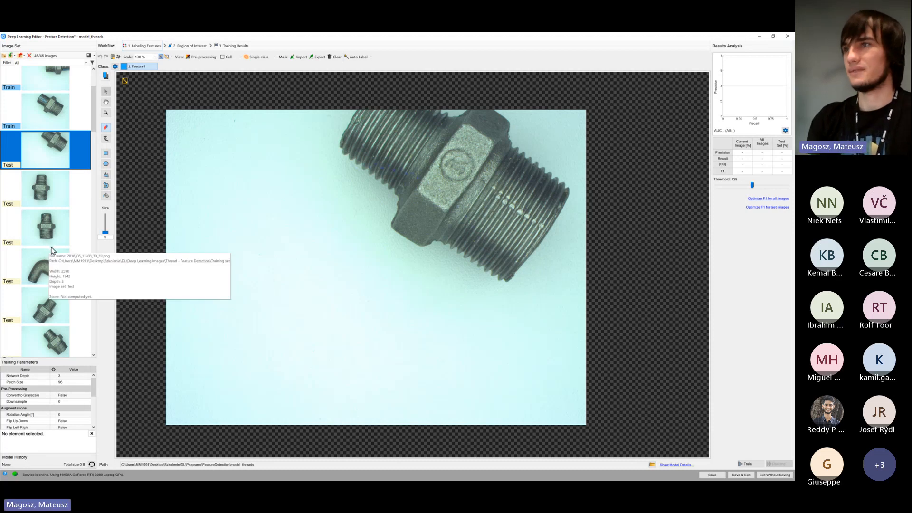
{"action": "left_click", "coordinate": [106, 234]}
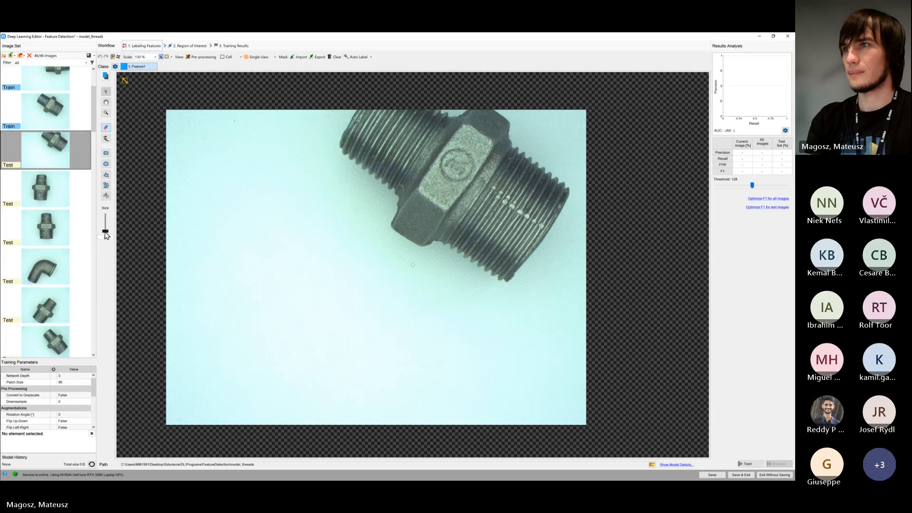
{"action": "scroll", "coordinate": [94, 116], "scroll_direction": "up", "scroll_amount": 2}
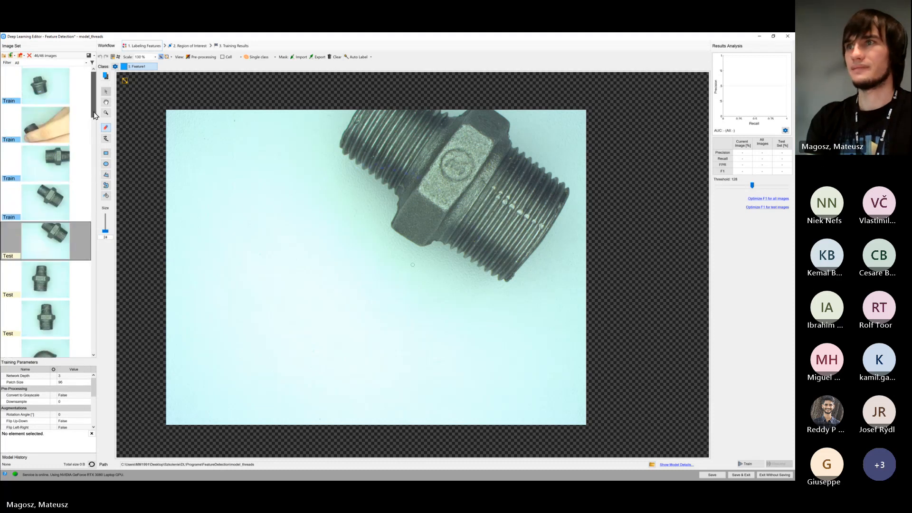
{"action": "scroll", "coordinate": [76, 177], "scroll_direction": "down", "scroll_amount": 2}
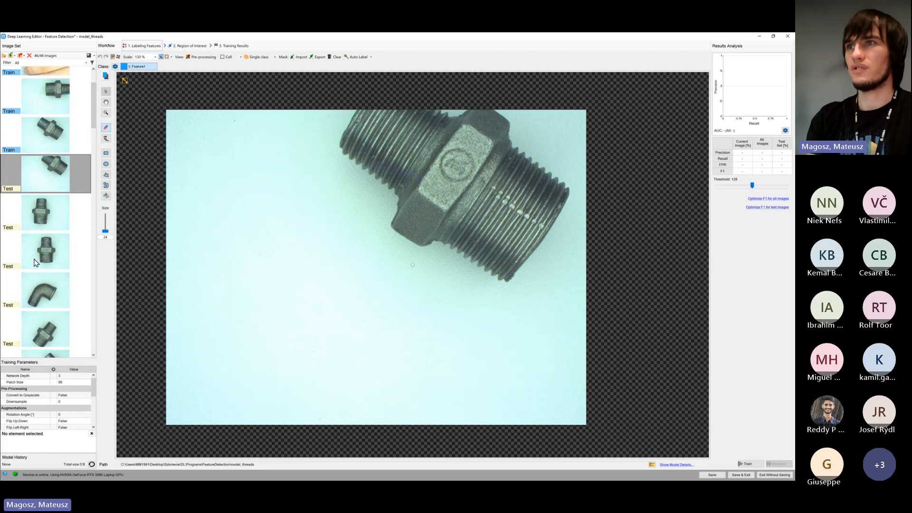
Review the Feature1 labels on the four labelled Train images, finishing on the fourth image
{"action": "scroll", "coordinate": [48, 250], "scroll_direction": "up", "scroll_amount": 2}
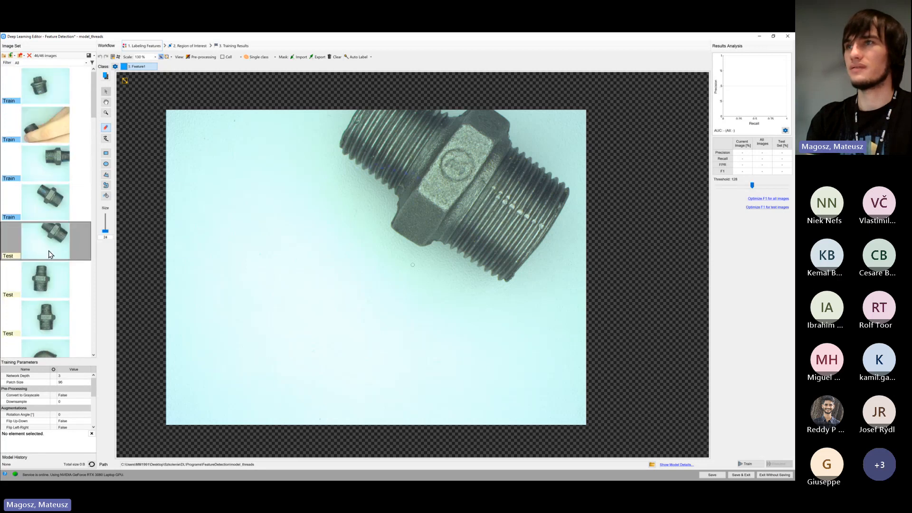
{"action": "left_click", "coordinate": [61, 194]}
{"action": "left_click", "coordinate": [71, 157]}
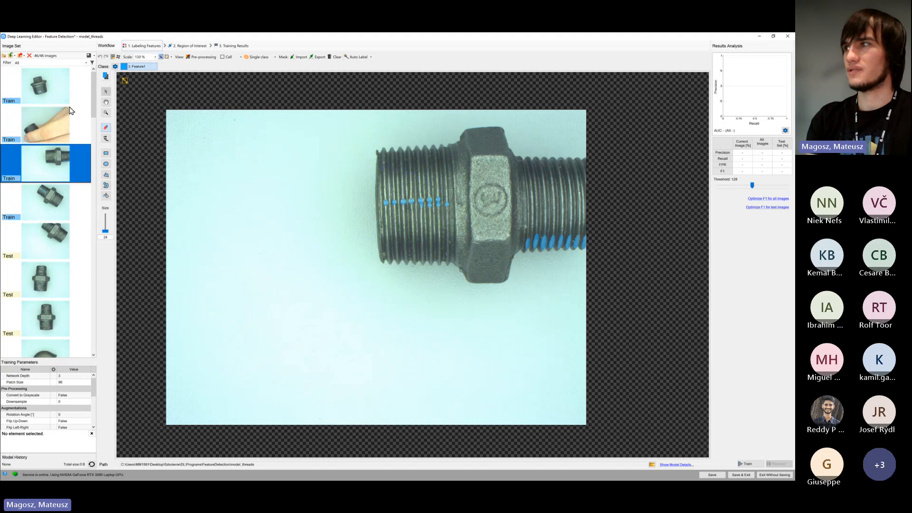
{"action": "left_click", "coordinate": [69, 109]}
{"action": "left_click", "coordinate": [68, 99]}
{"action": "left_click", "coordinate": [70, 167]}
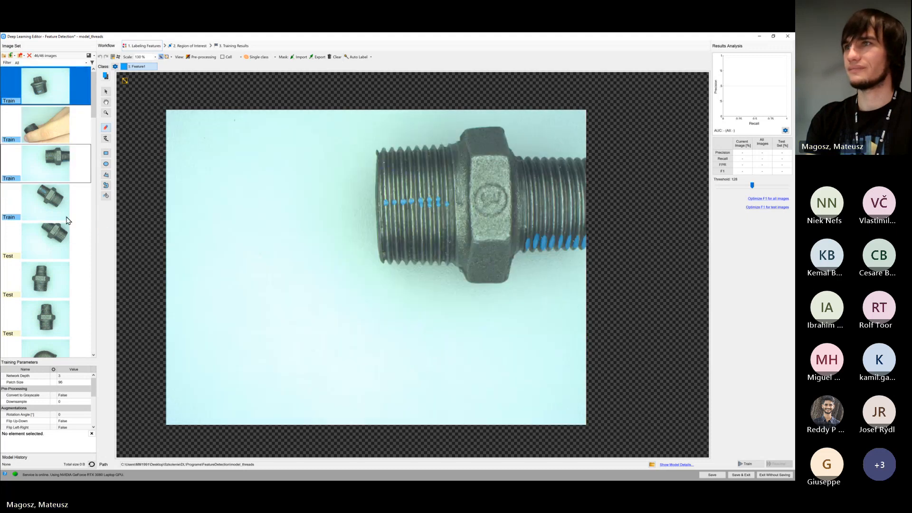
{"action": "left_click", "coordinate": [68, 218]}
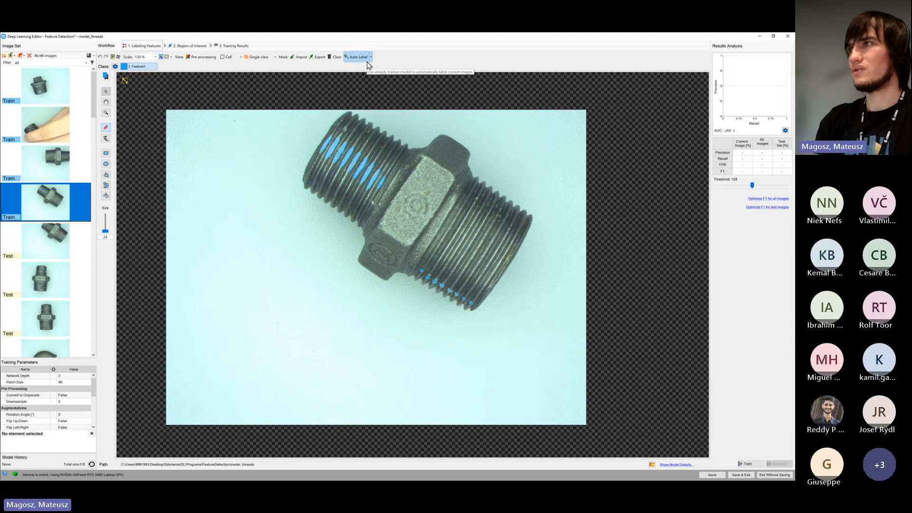
Try to auto-label the first Test image, the cropped fitting below the Train images
{"action": "left_click", "coordinate": [68, 239]}
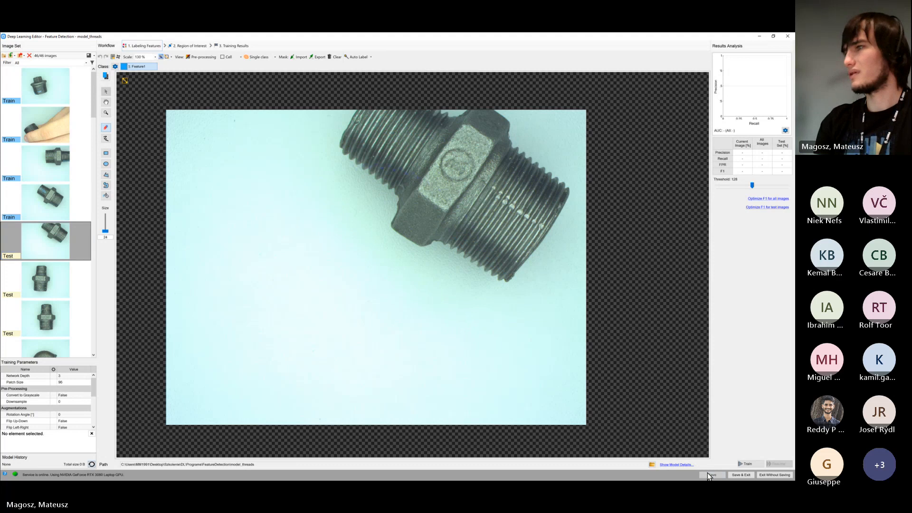
{"action": "left_click", "coordinate": [53, 252]}
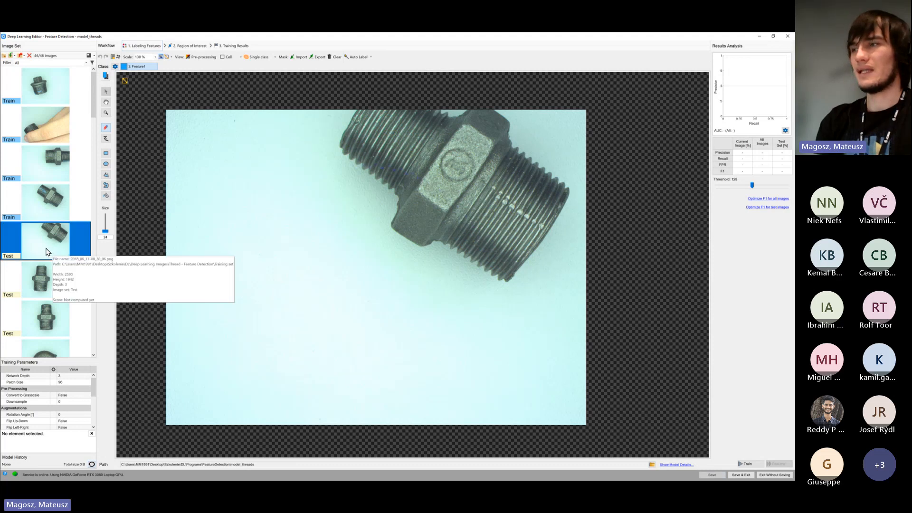
{"action": "left_click", "coordinate": [358, 57]}
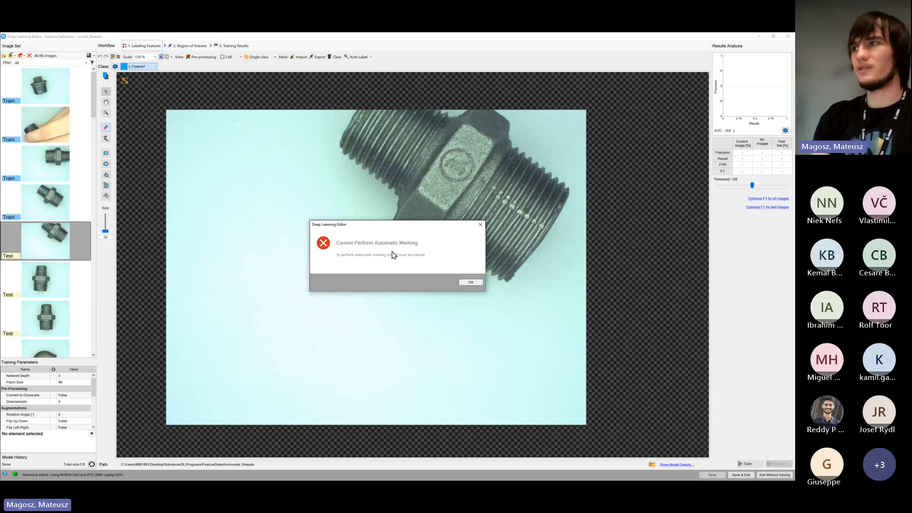
{"action": "left_click", "coordinate": [470, 283]}
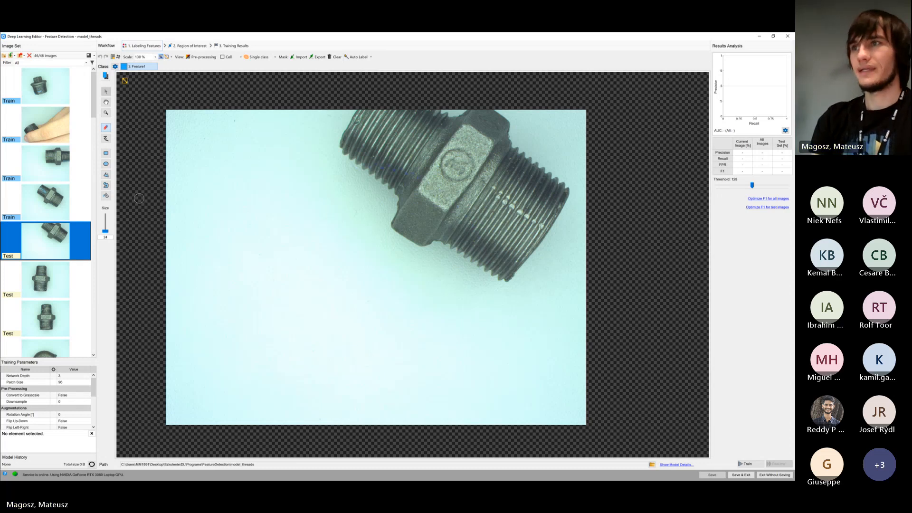
Compare the labelled thread damage across the four Train images again, finishing on the plug in the first image
{"action": "left_click", "coordinate": [78, 191]}
{"action": "left_click", "coordinate": [76, 151]}
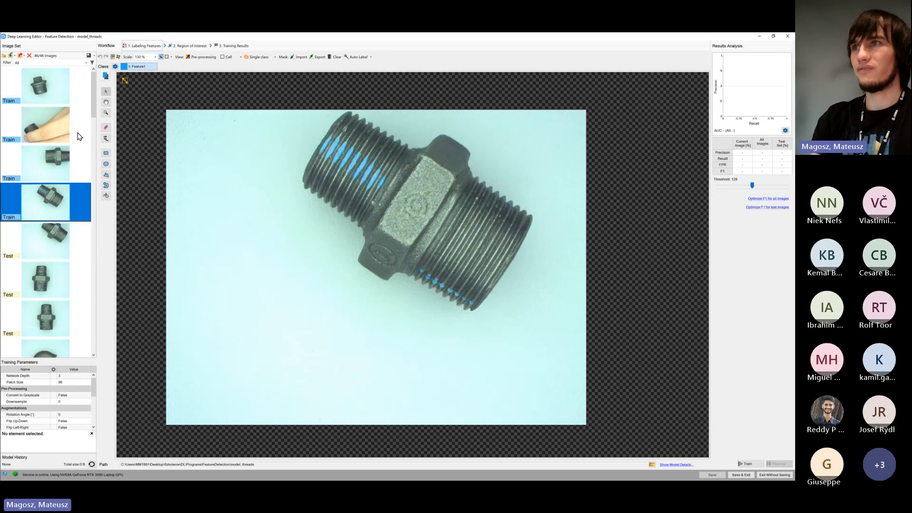
{"action": "left_click", "coordinate": [78, 132]}
{"action": "left_click", "coordinate": [81, 95]}
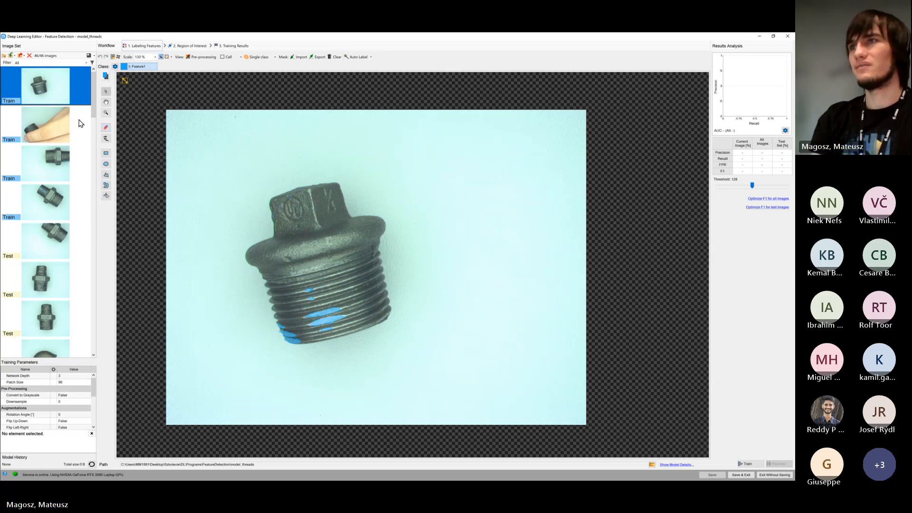
{"action": "left_click", "coordinate": [80, 135]}
{"action": "left_click", "coordinate": [73, 166]}
{"action": "left_click", "coordinate": [75, 192]}
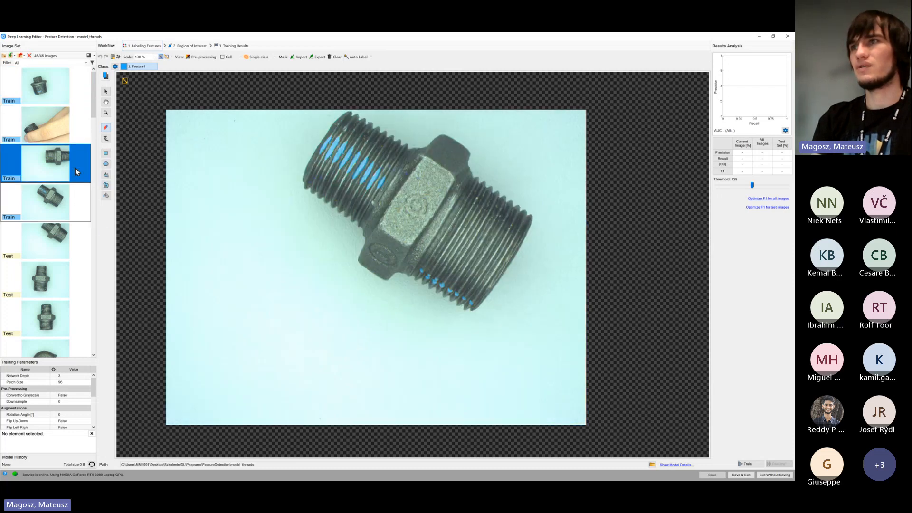
{"action": "left_click", "coordinate": [75, 168]}
{"action": "left_click", "coordinate": [80, 137]}
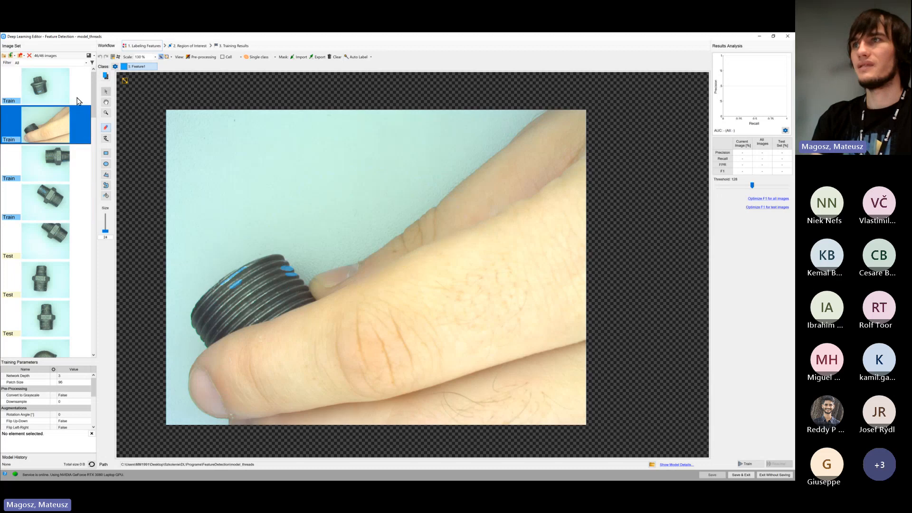
{"action": "left_click", "coordinate": [79, 99]}
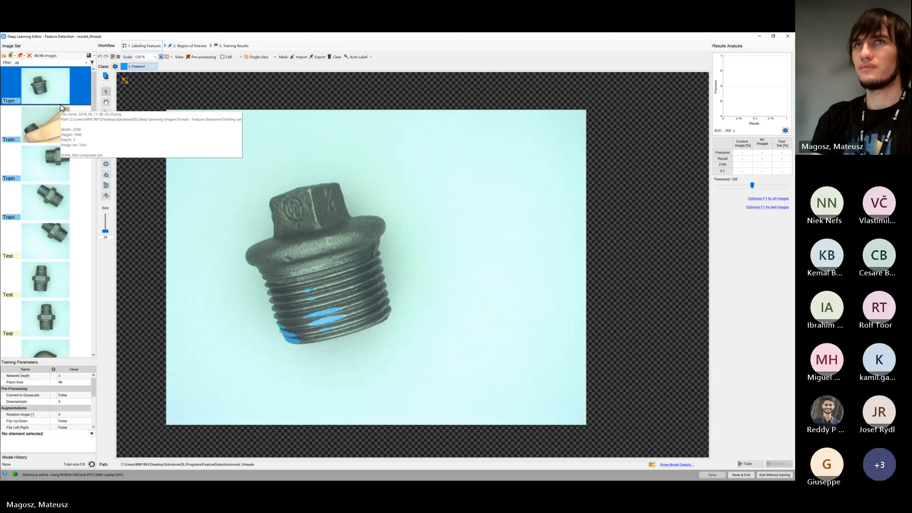
Return to the fourth Train image and enlarge the training parameters list so every parameter shows
{"action": "mouse_move", "coordinate": [62, 107]}
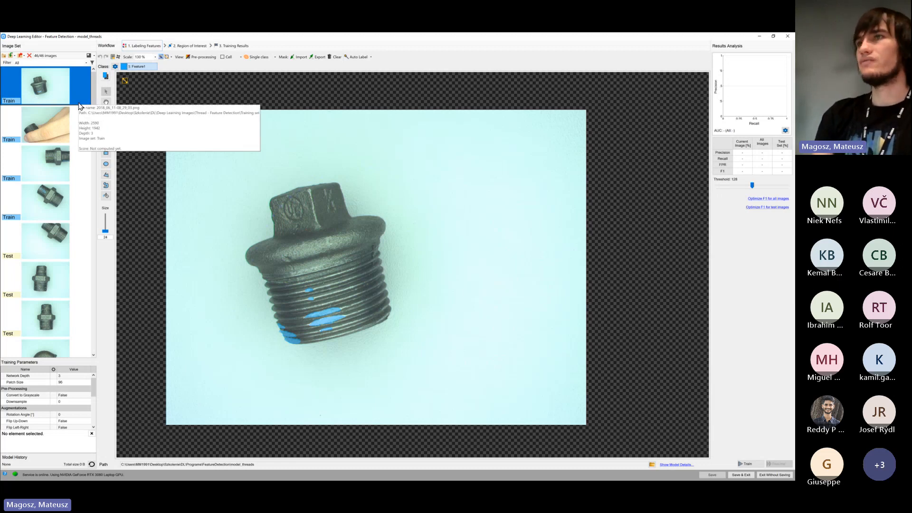
{"action": "left_click", "coordinate": [75, 125]}
{"action": "key", "text": "Down"}
{"action": "key", "text": "Down"}
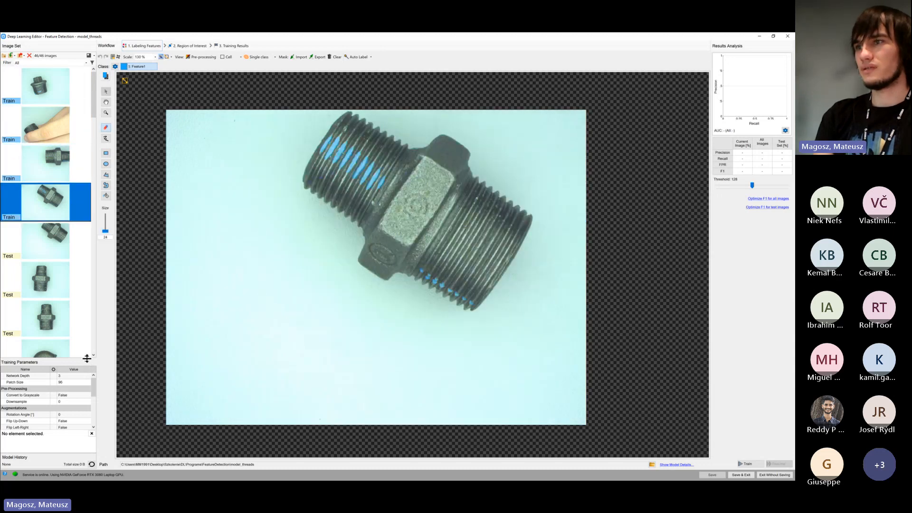
{"action": "left_click_drag", "start_coordinate": [87, 359], "coordinate": [74, 221]}
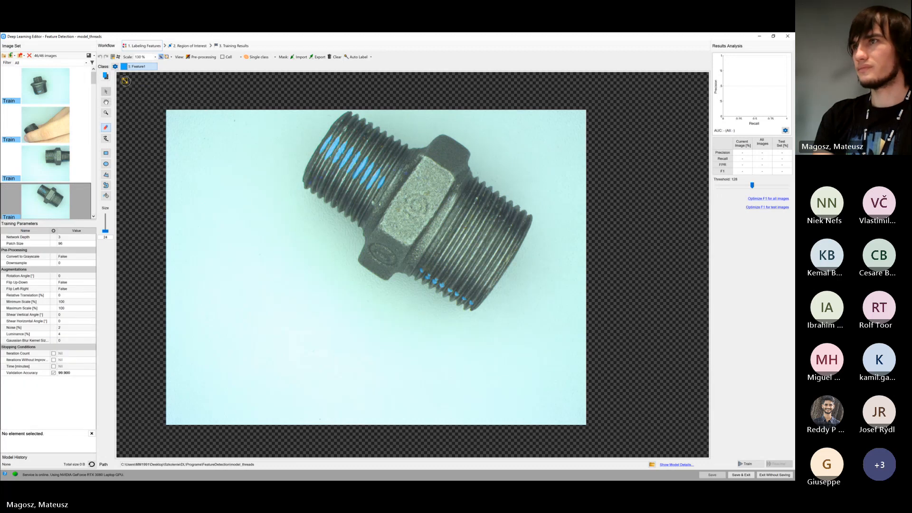
{"action": "left_click", "coordinate": [125, 81]}
{"action": "scroll", "coordinate": [183, 156], "scroll_direction": "down", "scroll_amount": 2}
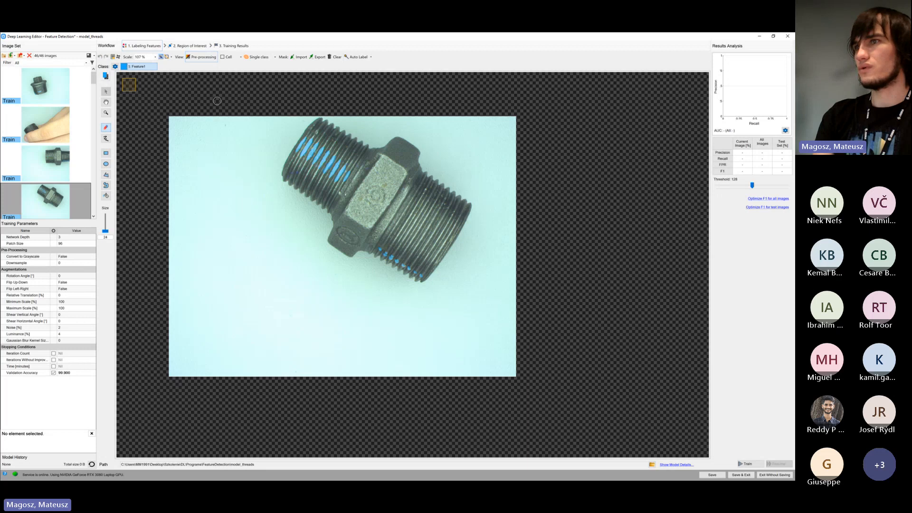
Set the Convert to Grayscale pre-processing parameter to True and Downsample to 2
{"action": "left_click", "coordinate": [80, 258]}
{"action": "left_click", "coordinate": [80, 258]}
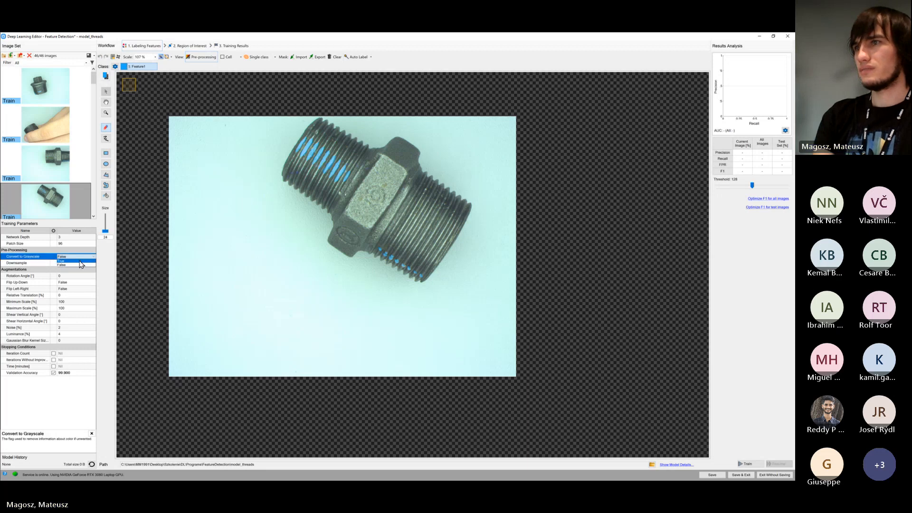
{"action": "left_click", "coordinate": [80, 265]}
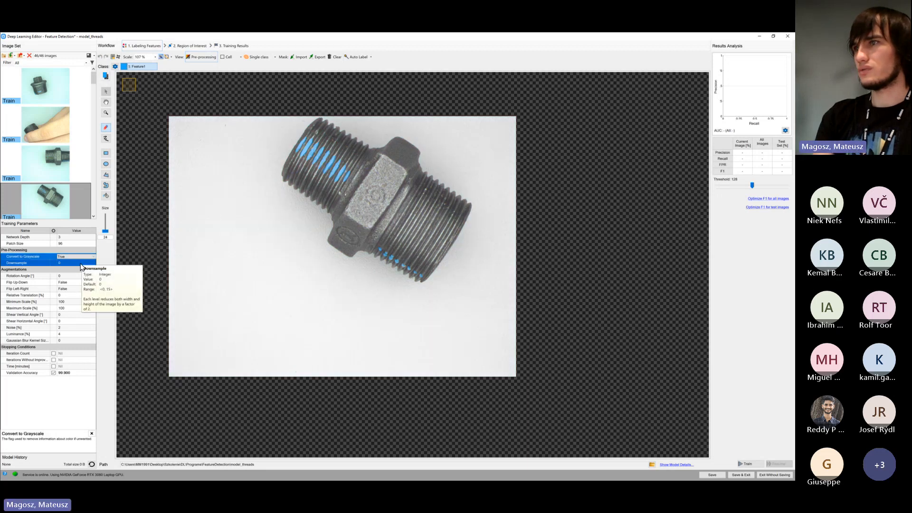
{"action": "left_click", "coordinate": [80, 266]}
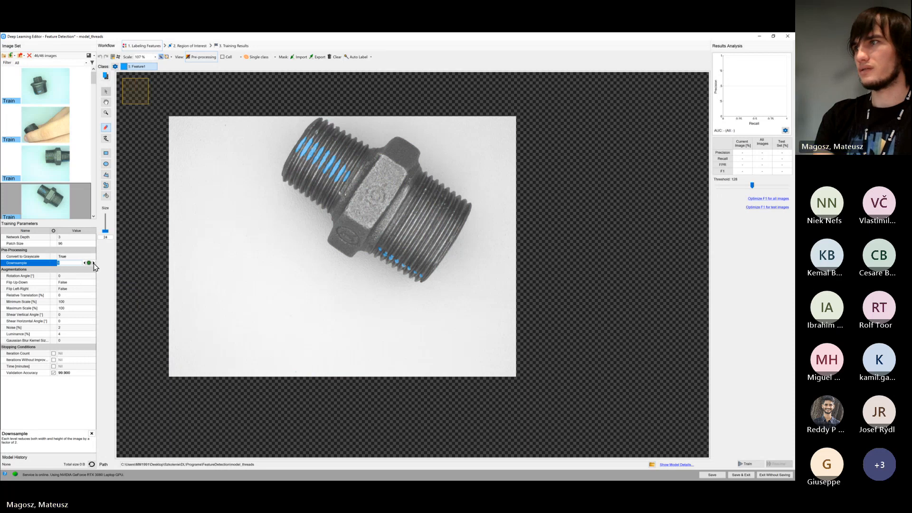
{"action": "left_click", "coordinate": [93, 263]}
Compare the patch square with the size of the Feature1 regions on the smaller thread of the downsampled image
{"action": "scroll", "coordinate": [347, 162], "scroll_direction": "up", "scroll_amount": 1}
{"action": "scroll", "coordinate": [347, 162], "scroll_direction": "up", "scroll_amount": 9}
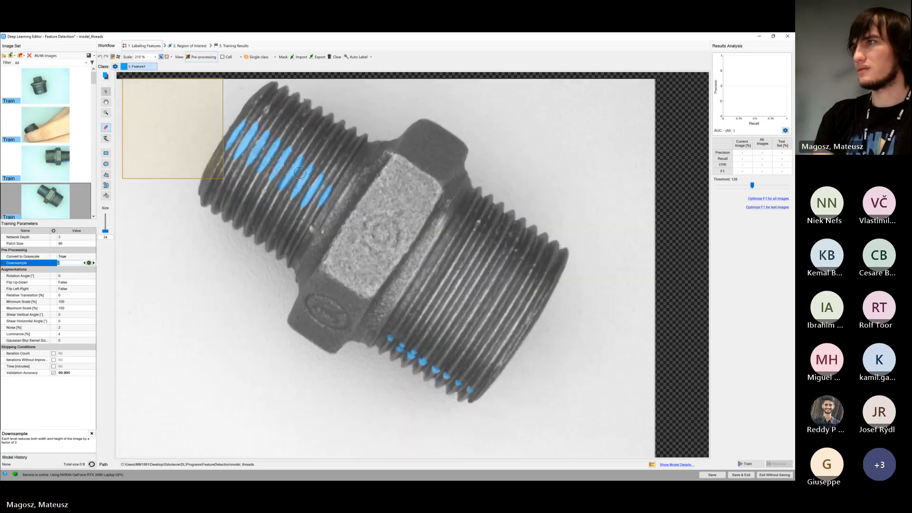
{"action": "scroll", "coordinate": [345, 168], "scroll_direction": "down", "scroll_amount": 1}
{"action": "left_click_drag", "start_coordinate": [361, 174], "coordinate": [377, 200]}
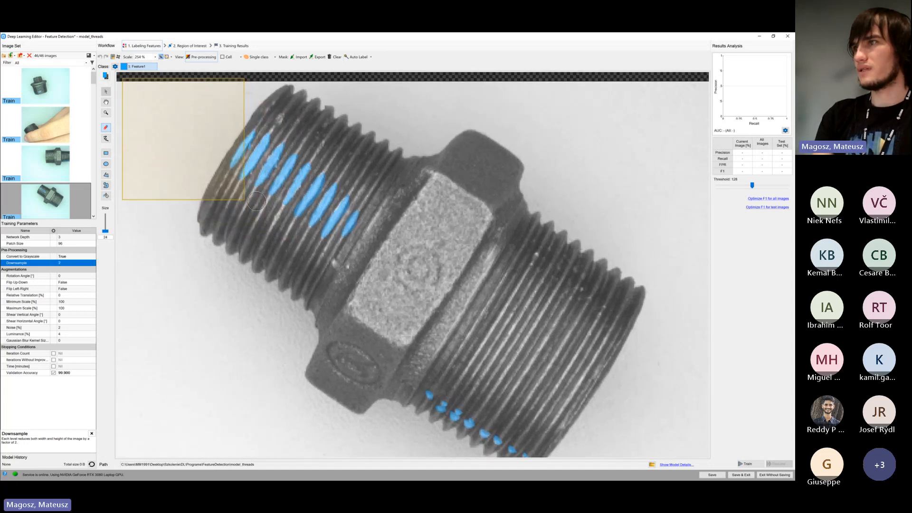
{"action": "scroll", "coordinate": [309, 166], "scroll_direction": "up", "scroll_amount": 3}
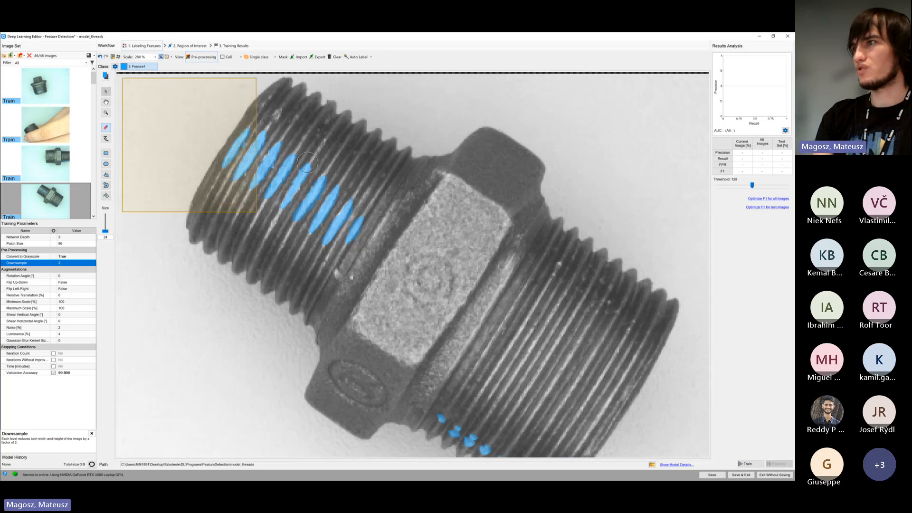
{"action": "scroll", "coordinate": [304, 171], "scroll_direction": "down", "scroll_amount": 4}
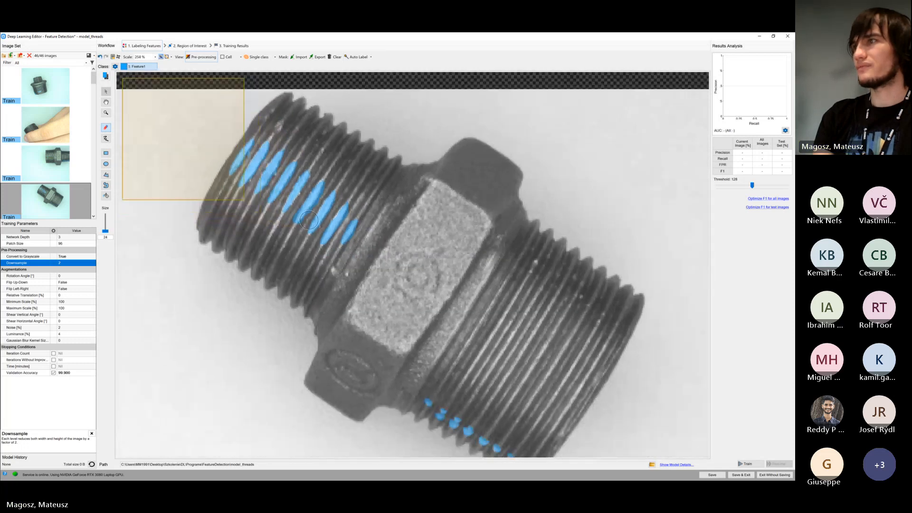
{"action": "scroll", "coordinate": [289, 210], "scroll_direction": "up", "scroll_amount": 4}
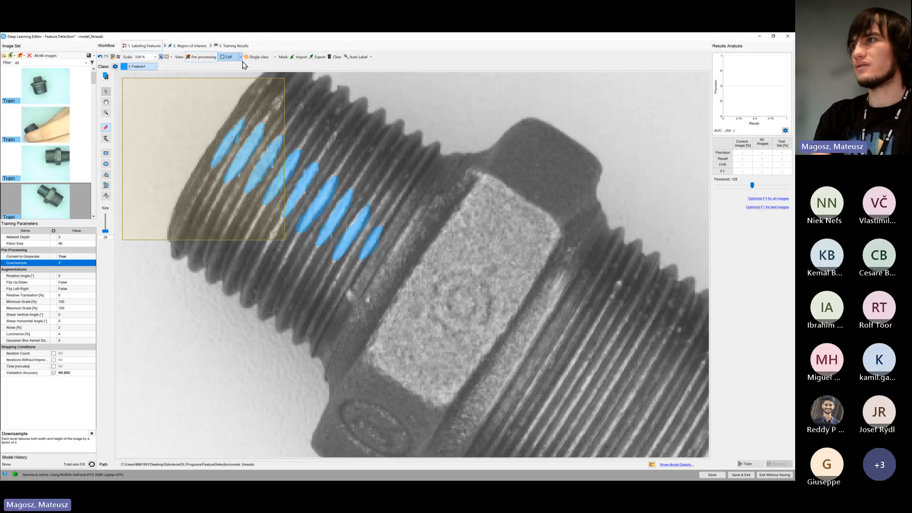
Examine the fourth image's thread damage with the display set to No classes, and return to Single class
{"action": "left_click", "coordinate": [275, 58]}
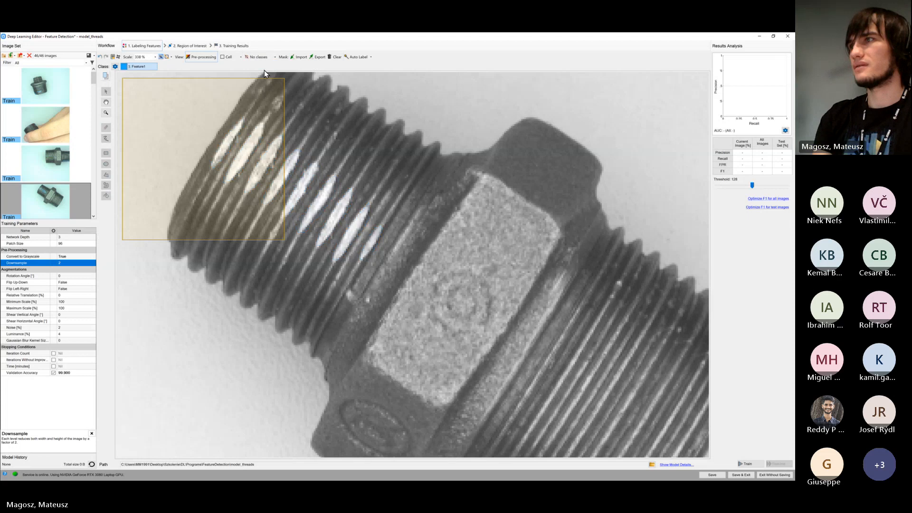
{"action": "scroll", "coordinate": [351, 159], "scroll_direction": "down", "scroll_amount": 3}
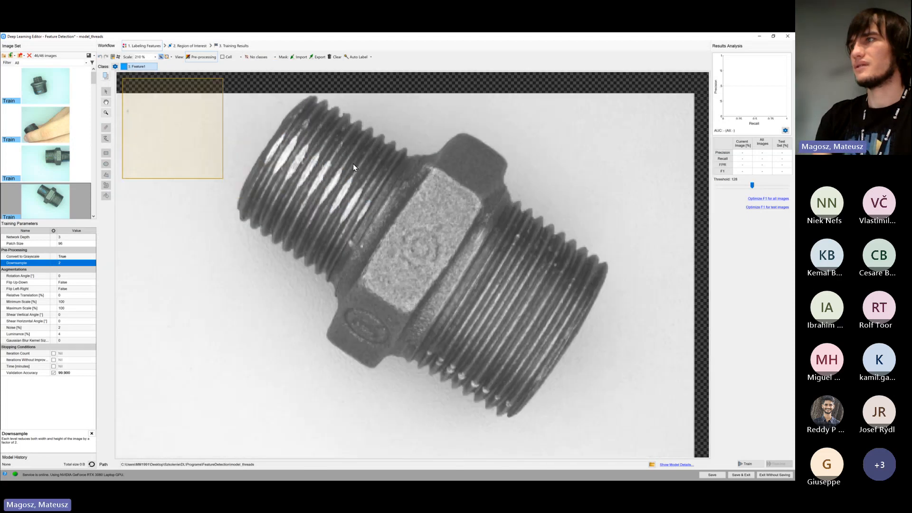
{"action": "scroll", "coordinate": [285, 142], "scroll_direction": "up", "scroll_amount": 2}
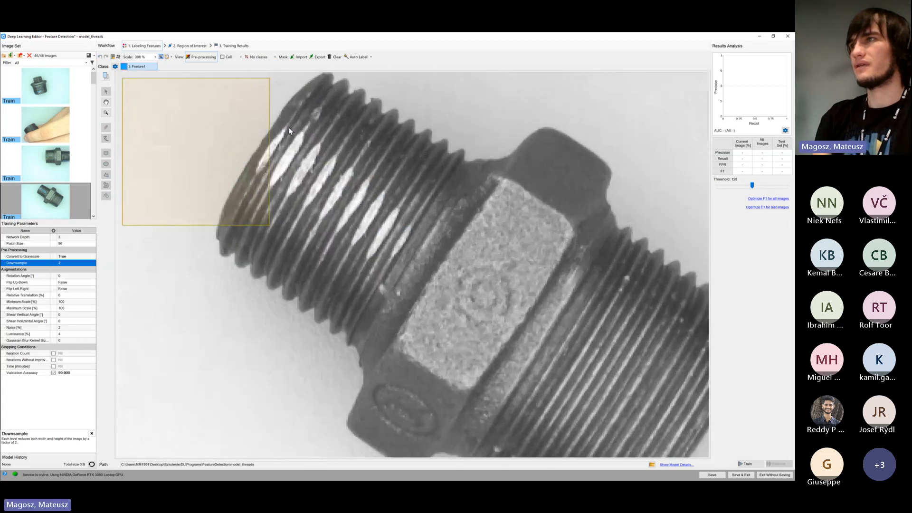
{"action": "left_click", "coordinate": [274, 57]}
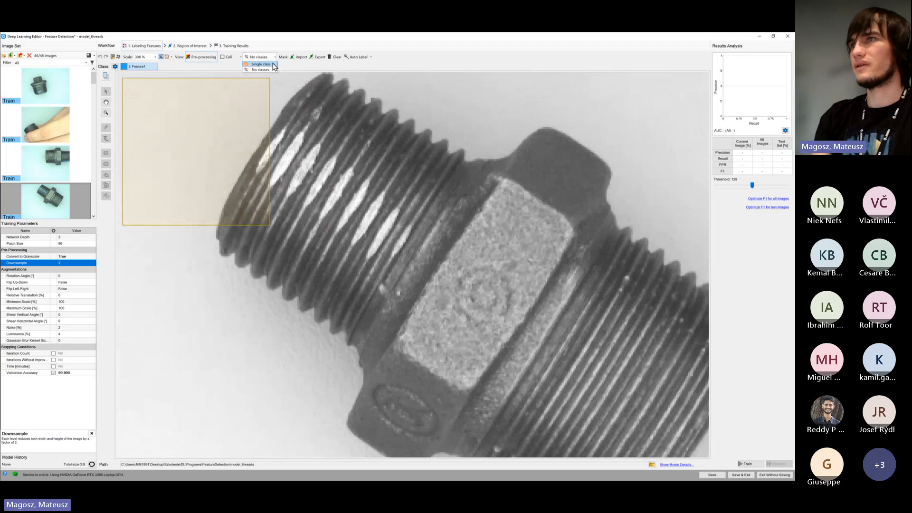
{"action": "left_click", "coordinate": [273, 65]}
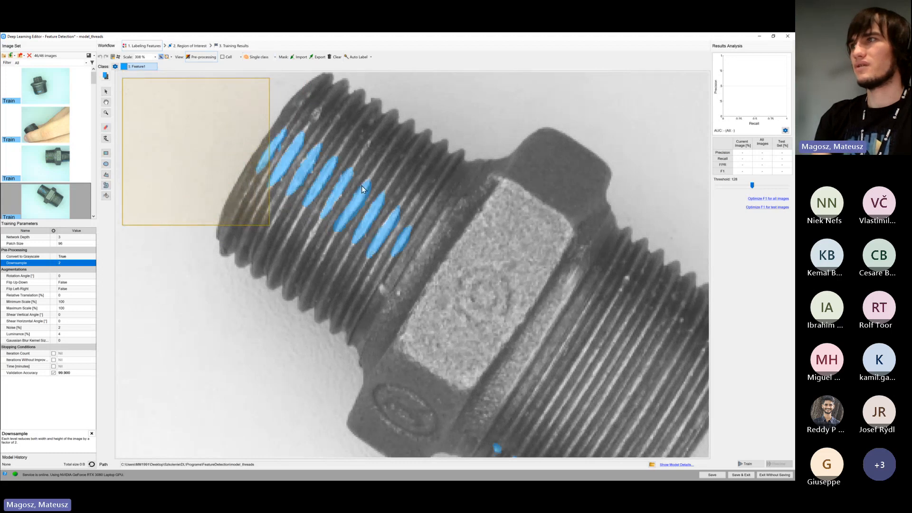
Set the label display to No classes and examine the bare damage on both threads against the patch square
{"action": "left_click", "coordinate": [274, 57]}
{"action": "left_click", "coordinate": [261, 70]}
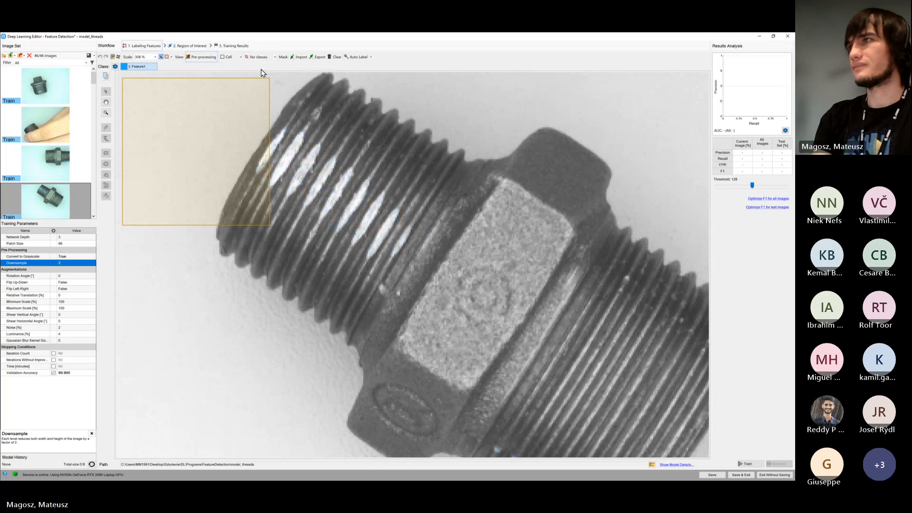
{"action": "left_click_drag", "start_coordinate": [481, 203], "coordinate": [431, 189]}
{"action": "scroll", "coordinate": [387, 177], "scroll_direction": "down", "scroll_amount": 4}
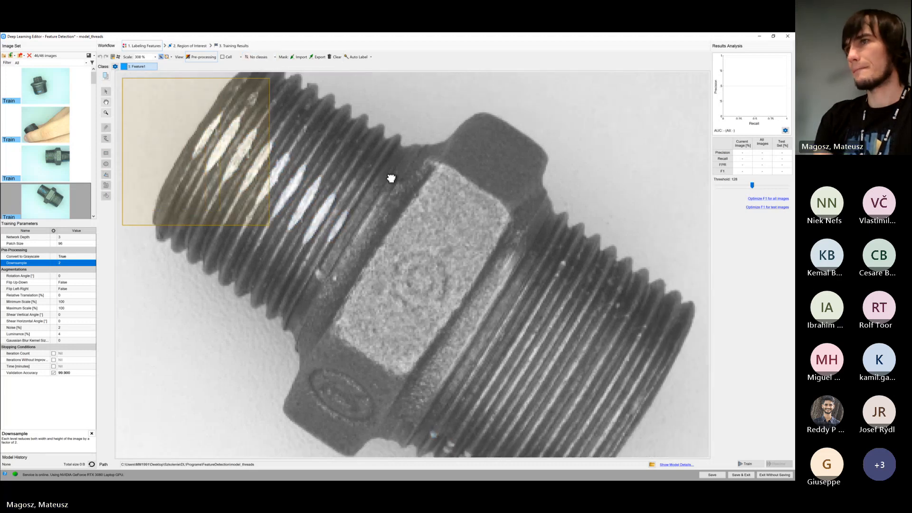
{"action": "scroll", "coordinate": [380, 178], "scroll_direction": "down", "scroll_amount": 1}
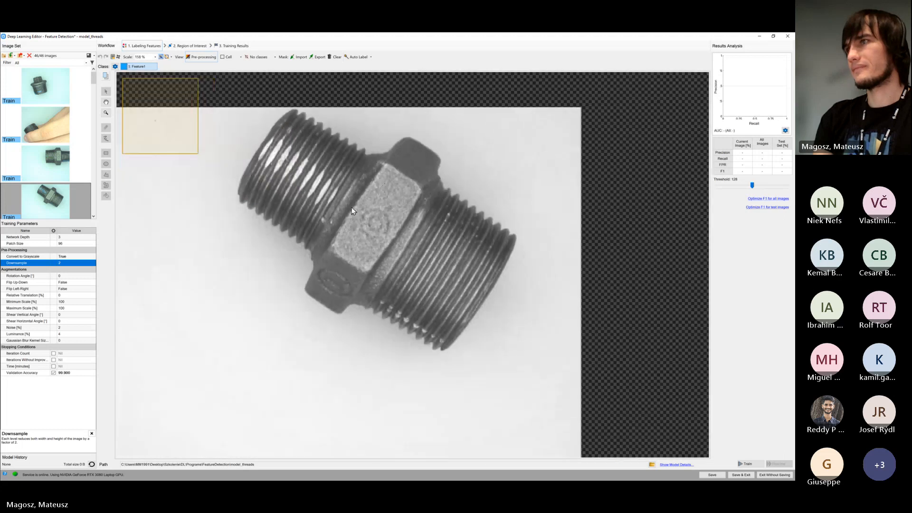
{"action": "left_click_drag", "start_coordinate": [351, 207], "coordinate": [277, 148]}
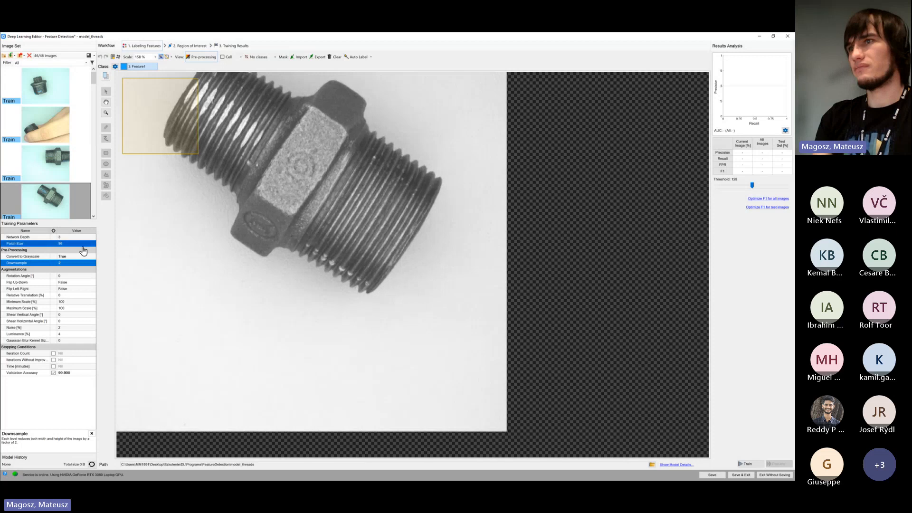
{"action": "left_click_drag", "start_coordinate": [339, 146], "coordinate": [336, 179]}
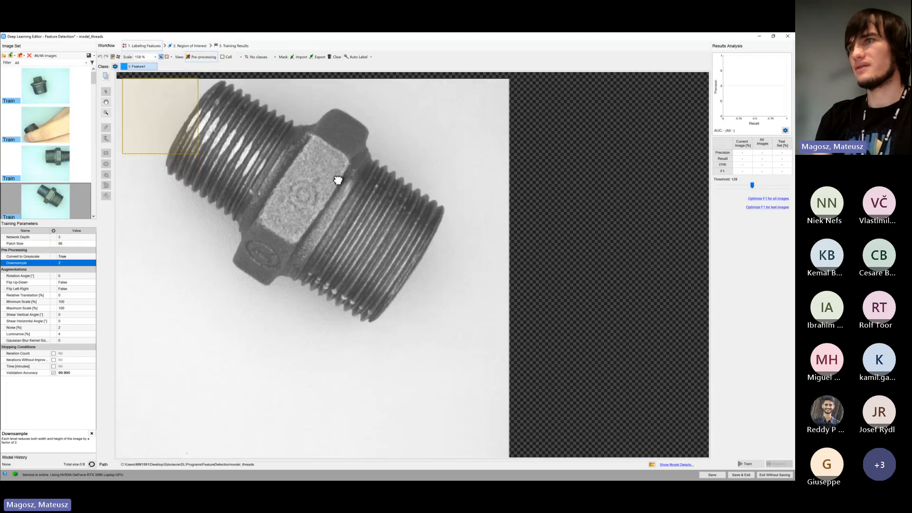
Compare the patch square with the unlabeled damage along the fourth image's smaller thread and with the whole fitting
{"action": "scroll", "coordinate": [200, 126], "scroll_direction": "up", "scroll_amount": 5}
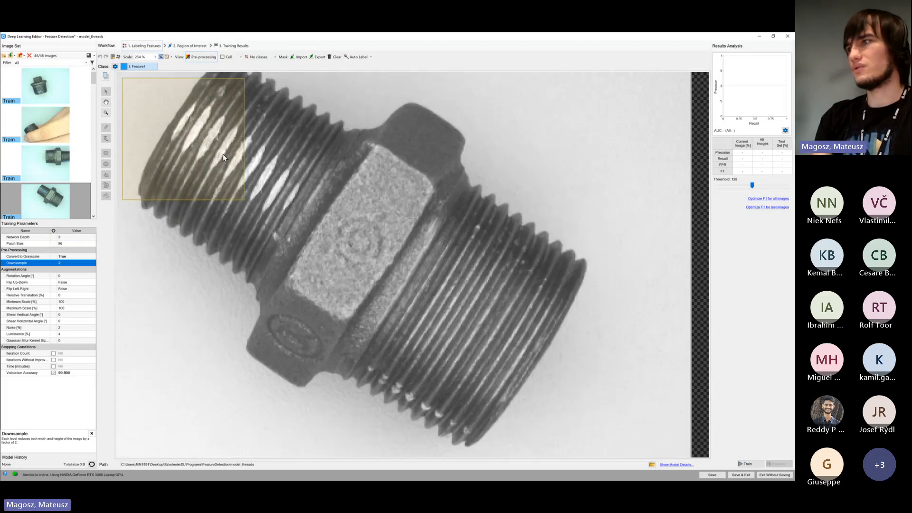
{"action": "left_click_drag", "start_coordinate": [392, 251], "coordinate": [192, 73]}
{"action": "left_click_drag", "start_coordinate": [219, 149], "coordinate": [329, 218]}
{"action": "left_click_drag", "start_coordinate": [266, 185], "coordinate": [364, 283]}
{"action": "left_click_drag", "start_coordinate": [325, 217], "coordinate": [389, 239]}
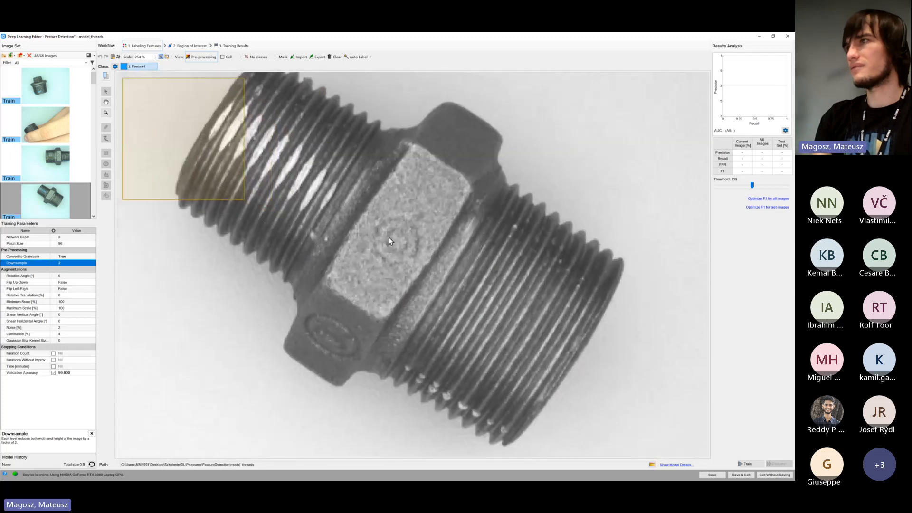
{"action": "scroll", "coordinate": [387, 241], "scroll_direction": "down", "scroll_amount": 1}
{"action": "scroll", "coordinate": [388, 244], "scroll_direction": "down", "scroll_amount": 3}
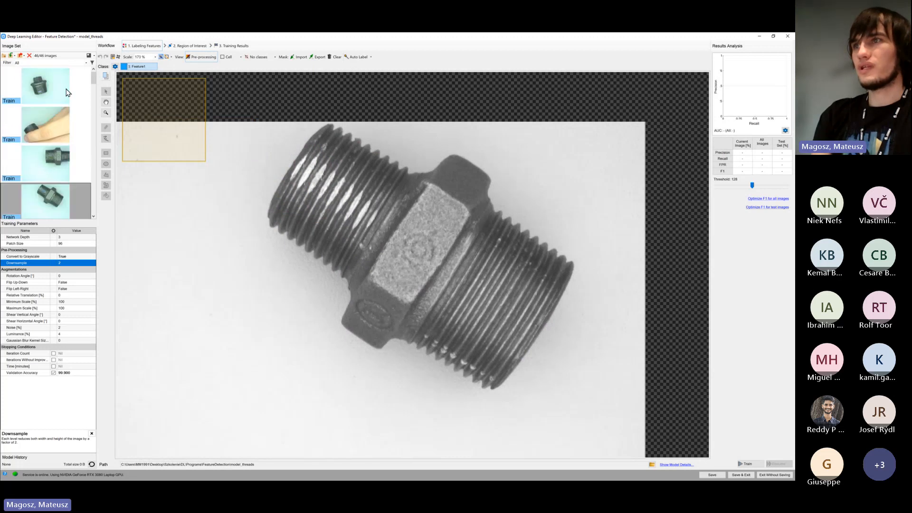
Set the Rotation Angle augmentation to 180° and both Flip Up-Down and Flip Left-Right to True
{"action": "left_click", "coordinate": [76, 276]}
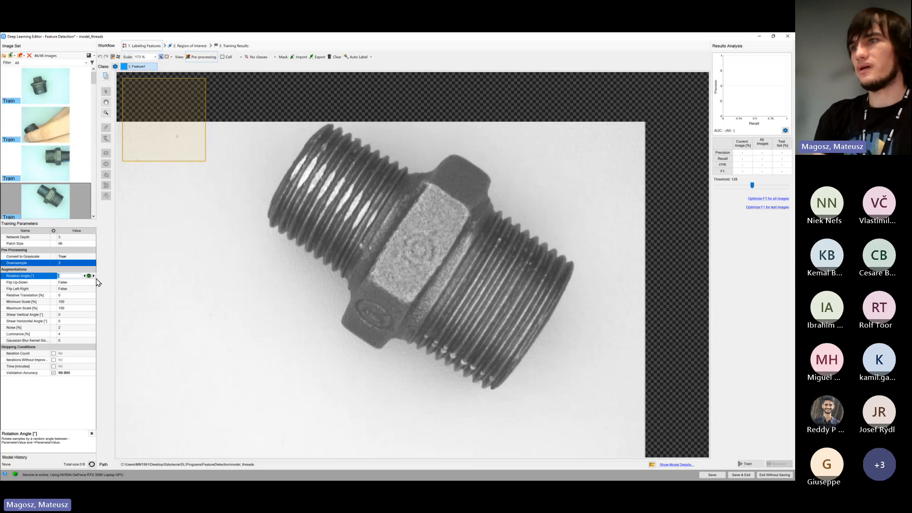
{"action": "left_click_drag", "start_coordinate": [89, 276], "coordinate": [139, 276]}
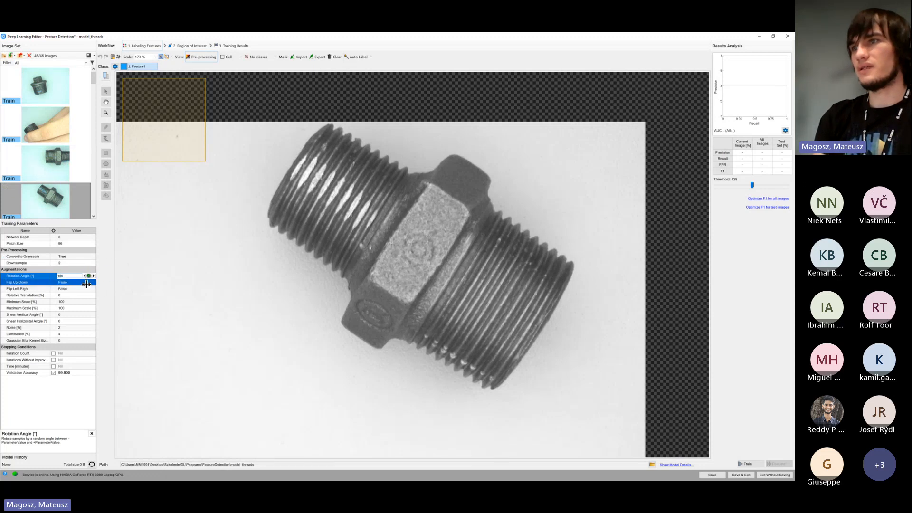
{"action": "left_click", "coordinate": [87, 283]}
{"action": "left_click", "coordinate": [84, 288]}
{"action": "left_click", "coordinate": [82, 289]}
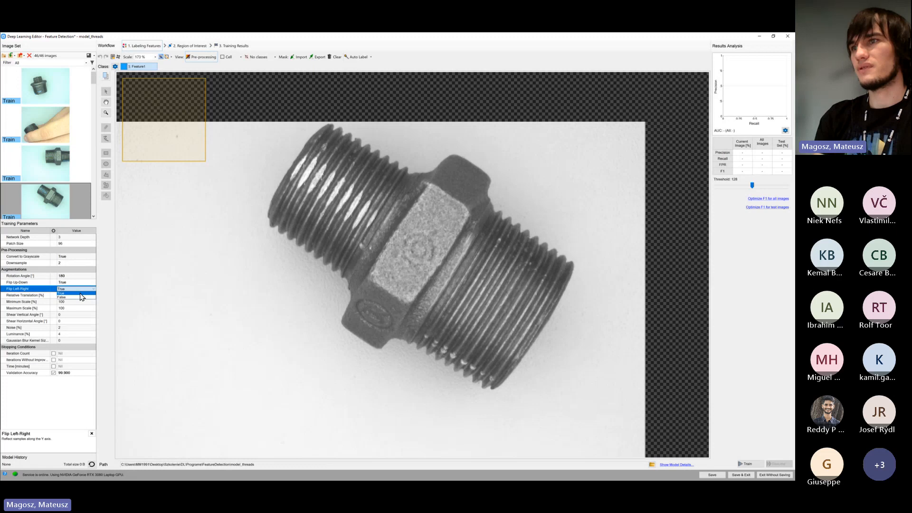
{"action": "left_click", "coordinate": [81, 293]}
Check the part sizes in the first, third and fourth images, and set Minimum Scale to 98% and Maximum Scale to 102%
{"action": "scroll", "coordinate": [232, 285], "scroll_direction": "down", "scroll_amount": 3}
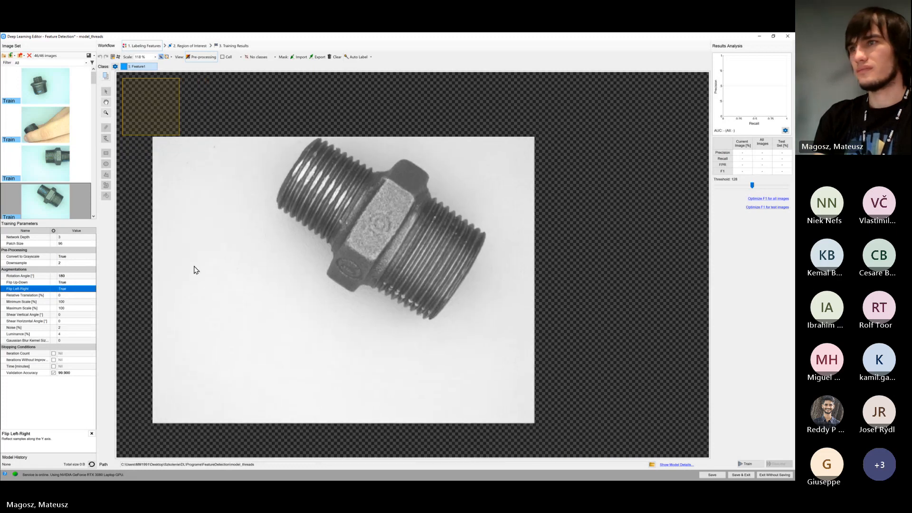
{"action": "left_click", "coordinate": [54, 167]}
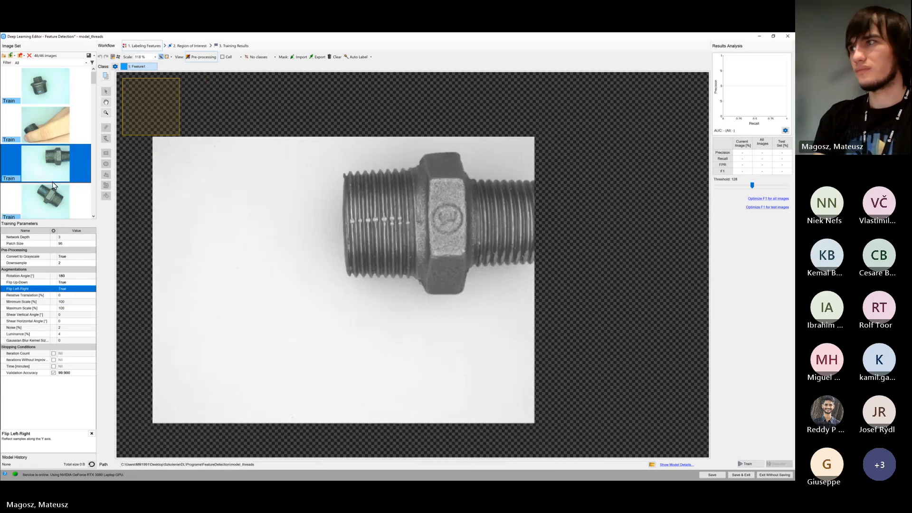
{"action": "left_click", "coordinate": [60, 212]}
{"action": "left_click", "coordinate": [61, 90]}
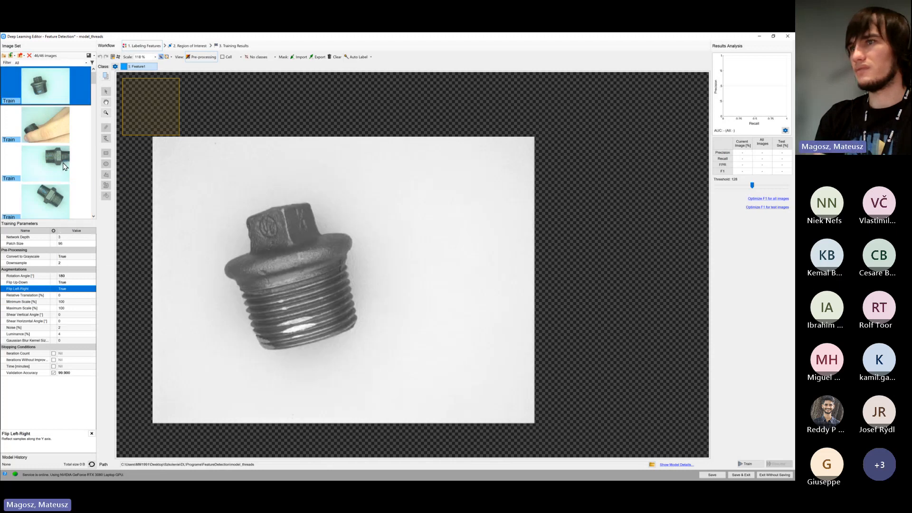
{"action": "left_click", "coordinate": [85, 302]}
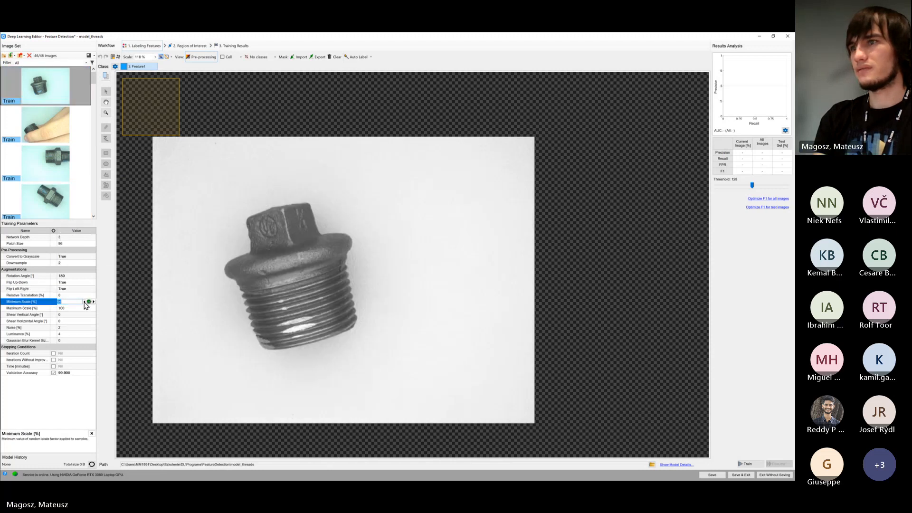
{"action": "left_click", "coordinate": [91, 308]}
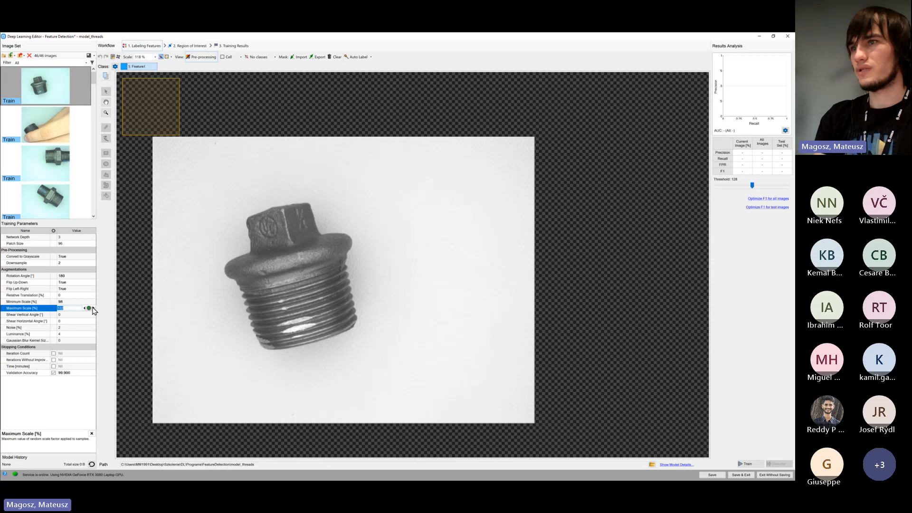
Set the Noise augmentation to 4% and Luminance to 6%
{"action": "left_click", "coordinate": [86, 327]}
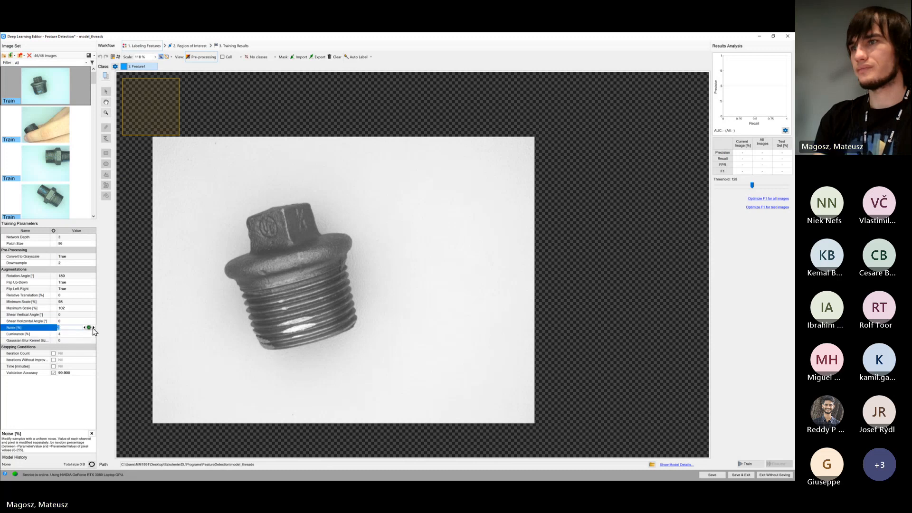
{"action": "double_click", "coordinate": [93, 328]}
{"action": "left_click", "coordinate": [92, 334]}
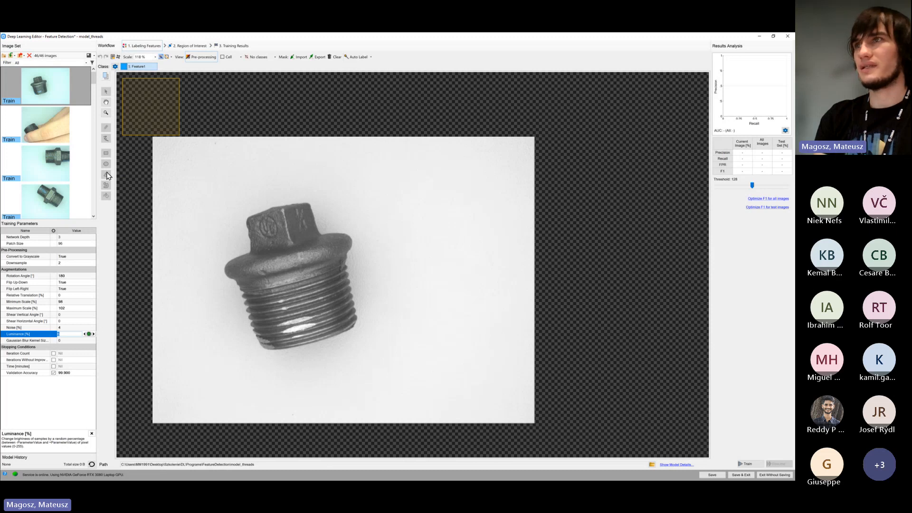
Compare the lighting and appearance of the parts across the first four training images
{"action": "left_click_drag", "start_coordinate": [94, 83], "coordinate": [94, 85]}
{"action": "left_click", "coordinate": [75, 151]}
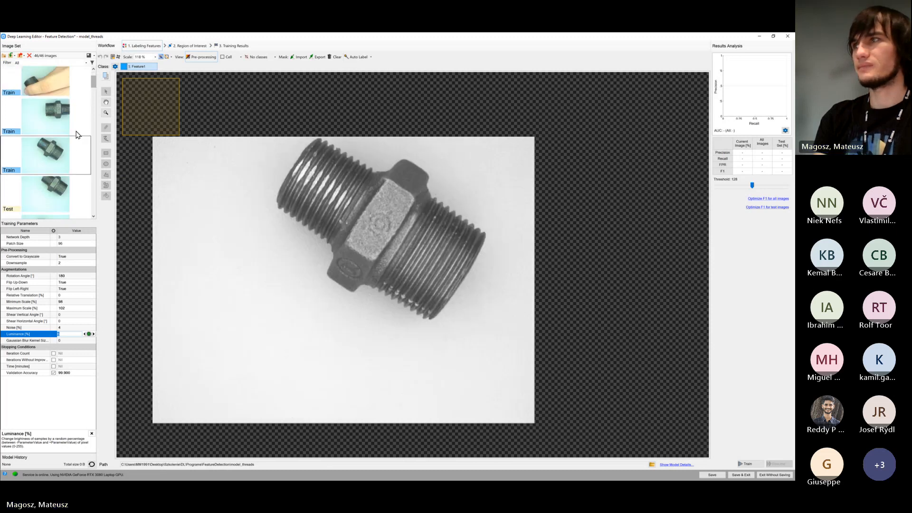
{"action": "left_click", "coordinate": [77, 128]}
{"action": "scroll", "coordinate": [64, 166], "scroll_direction": "up", "scroll_amount": 1}
{"action": "left_click", "coordinate": [74, 135]}
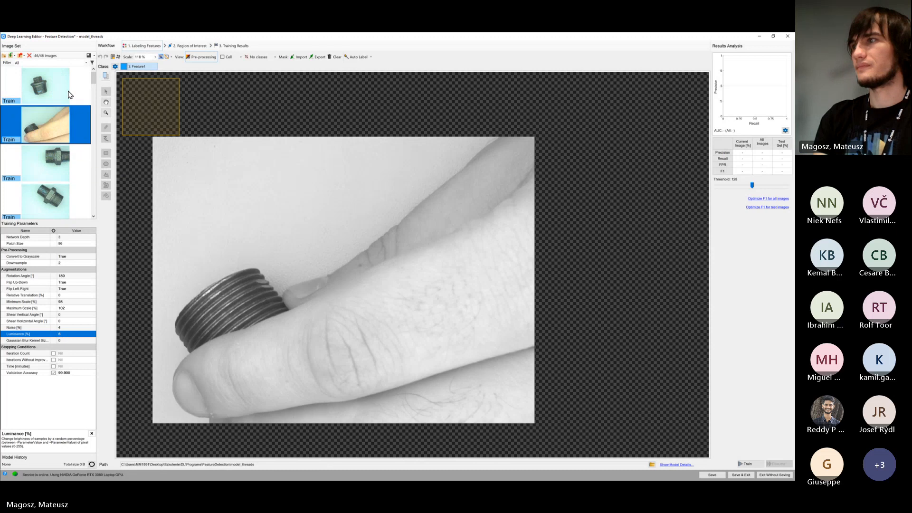
{"action": "left_click", "coordinate": [70, 95]}
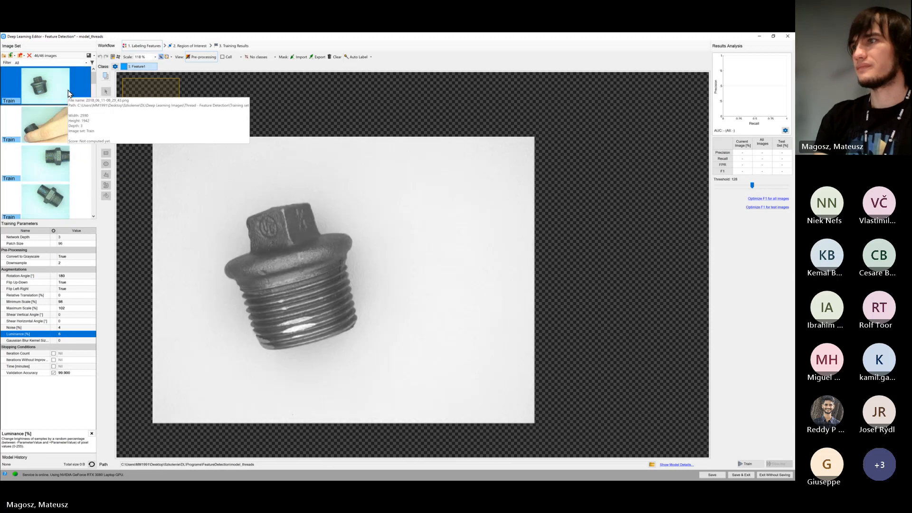
Set the label display to Single class and view the Feature1 regions on the first image's thread
{"action": "left_click", "coordinate": [257, 58]}
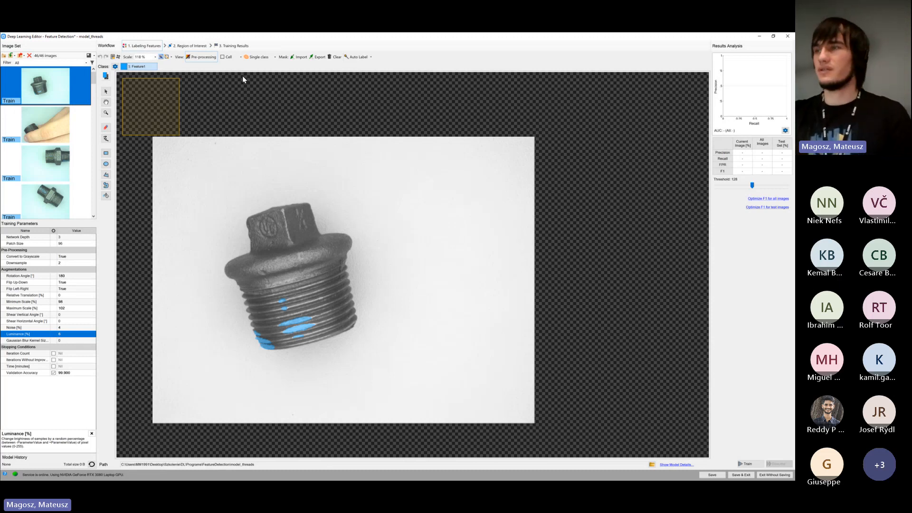
{"action": "left_click_drag", "start_coordinate": [297, 222], "coordinate": [197, 79]}
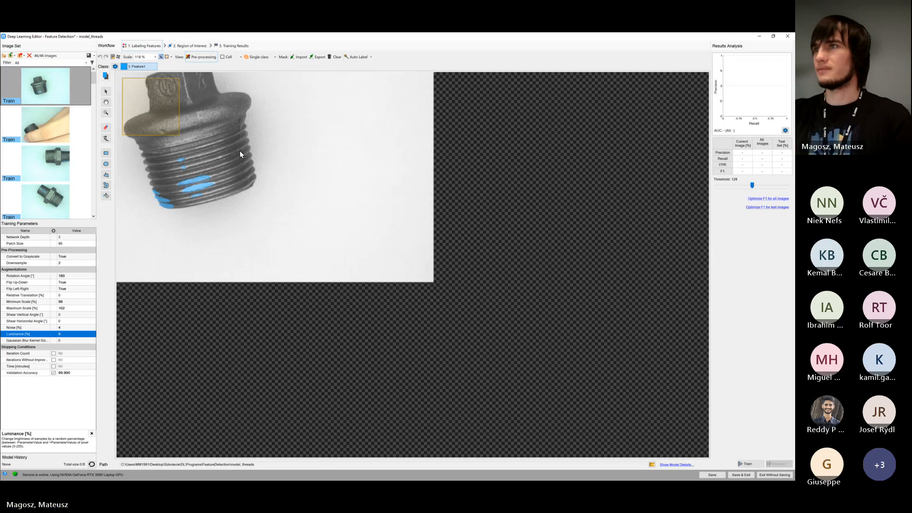
{"action": "left_click_drag", "start_coordinate": [240, 151], "coordinate": [363, 257]}
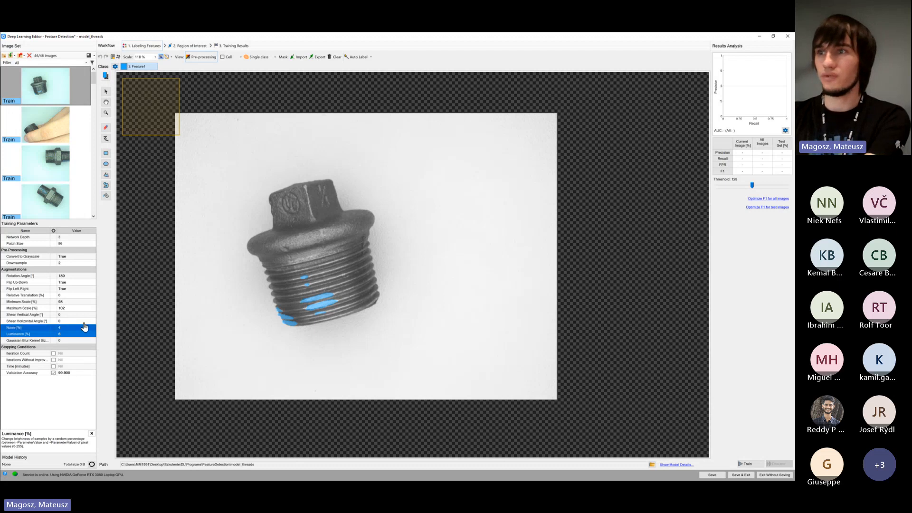
Enable the Time stopping condition and set the maximum training time to 2 minutes
{"action": "left_click", "coordinate": [54, 367]}
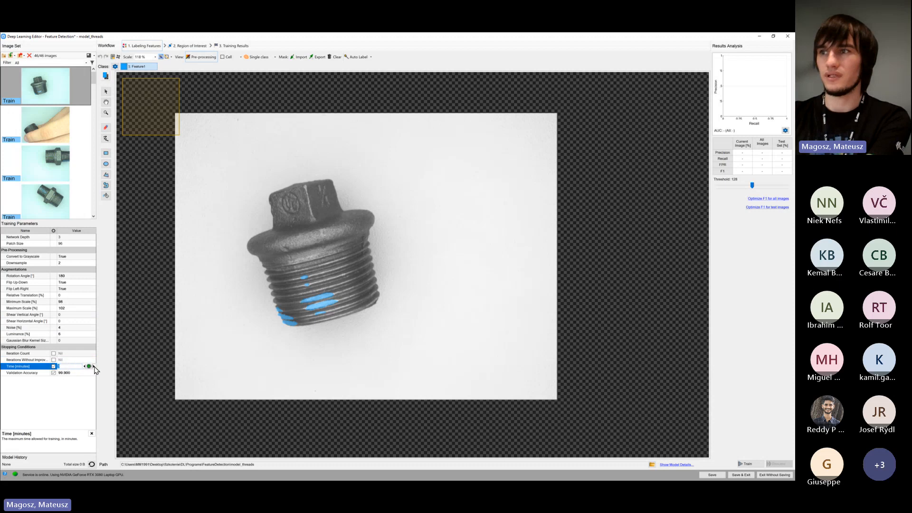
{"action": "left_click", "coordinate": [92, 389]}
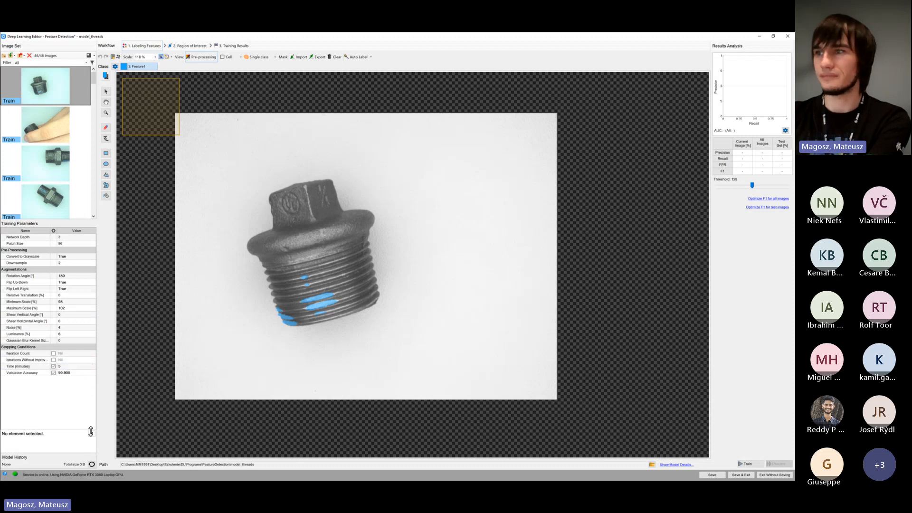
{"action": "left_click", "coordinate": [85, 368]}
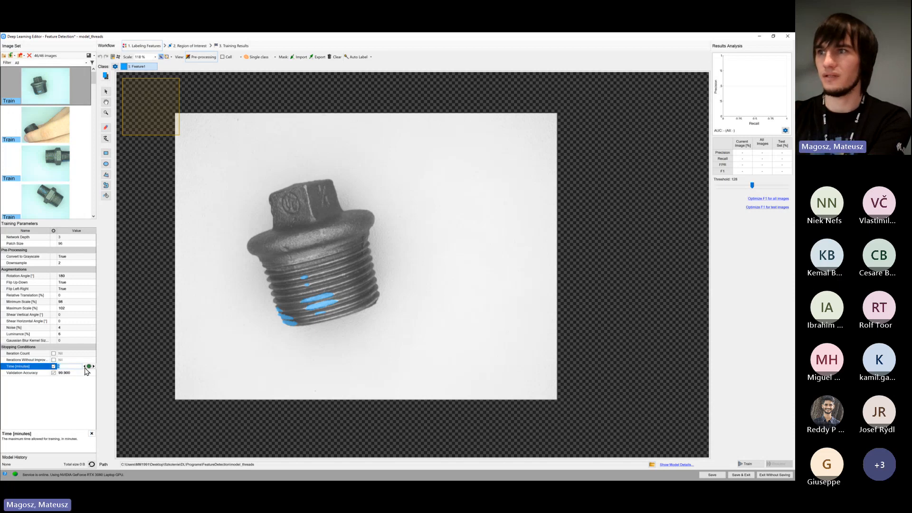
{"action": "left_click", "coordinate": [86, 372]}
{"action": "left_click", "coordinate": [88, 398]}
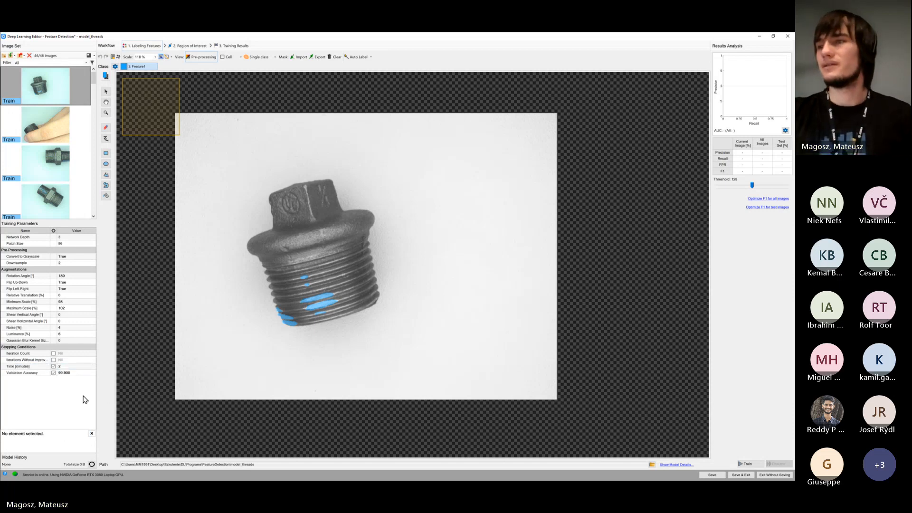
Look at the Validation Accuracy stopping condition and close the parameter description pane
{"action": "left_click", "coordinate": [75, 374]}
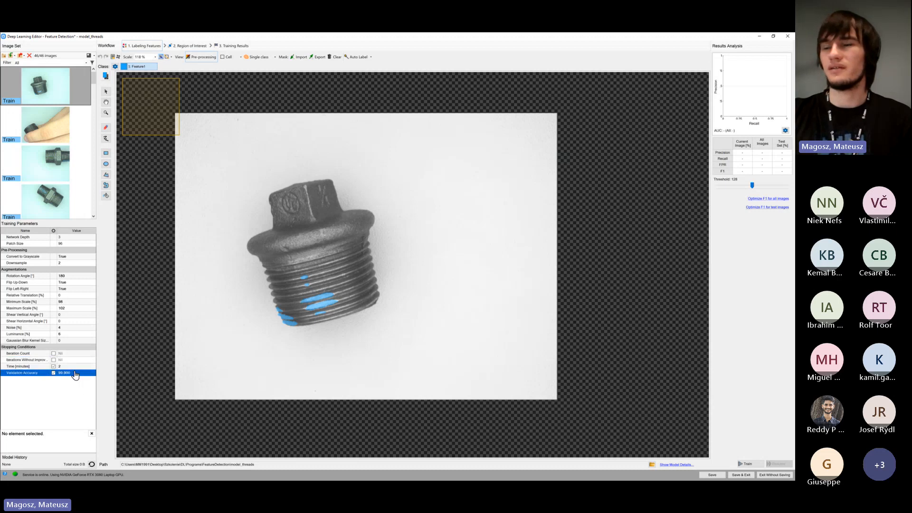
{"action": "left_click", "coordinate": [110, 404]}
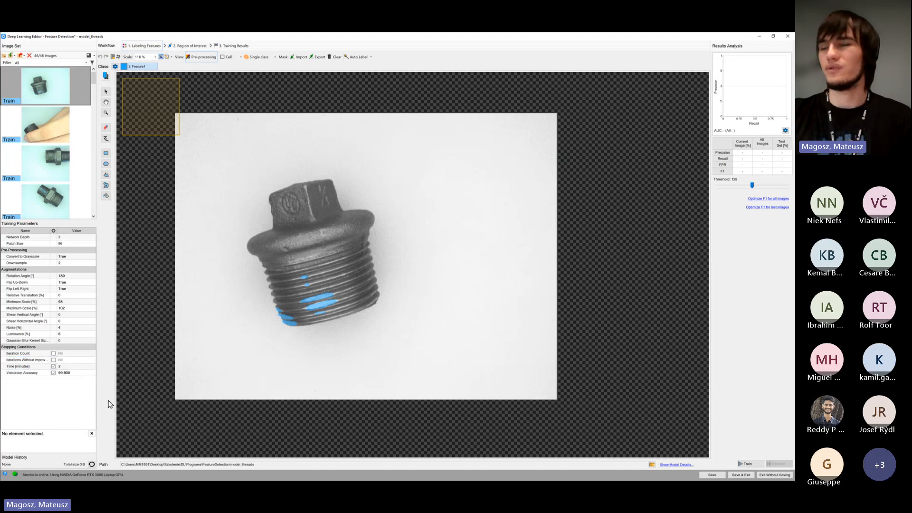
{"action": "left_click", "coordinate": [91, 434]}
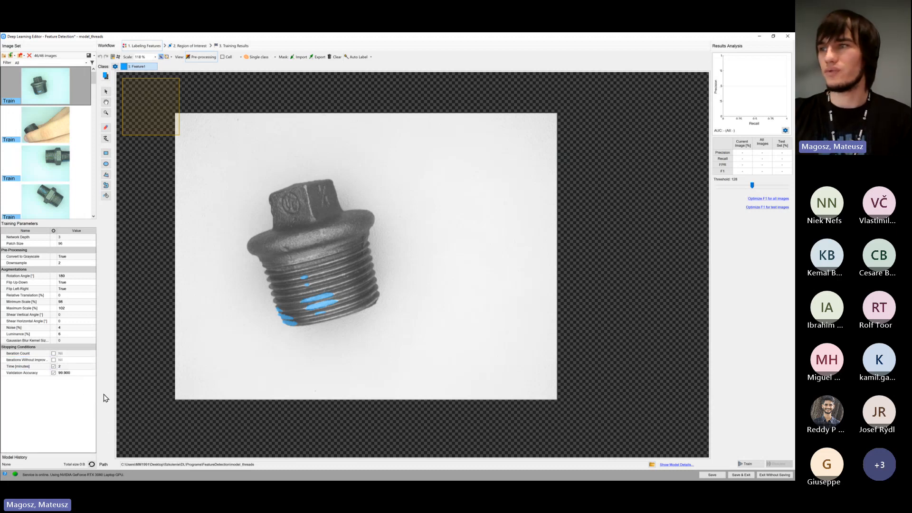
Save model_threads, start its training and move the training progress window over the image's upper-left area
{"action": "left_click", "coordinate": [716, 475]}
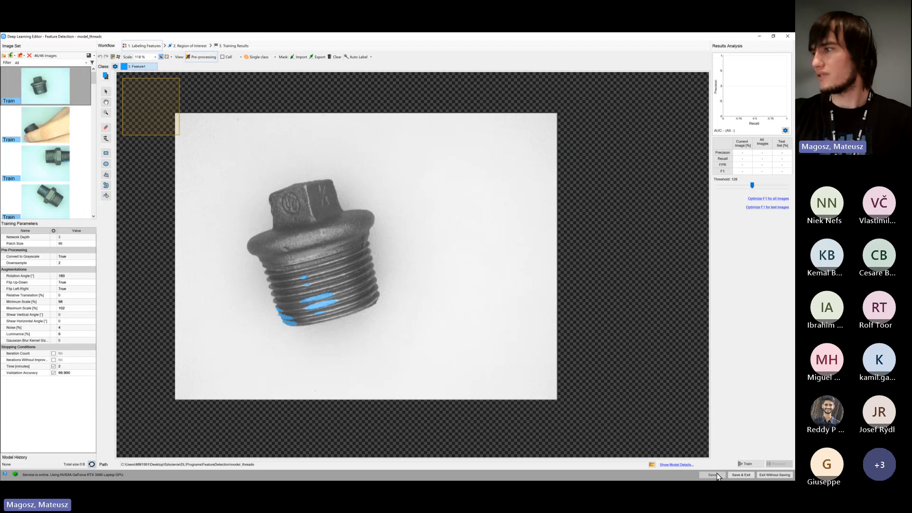
{"action": "left_click", "coordinate": [749, 465]}
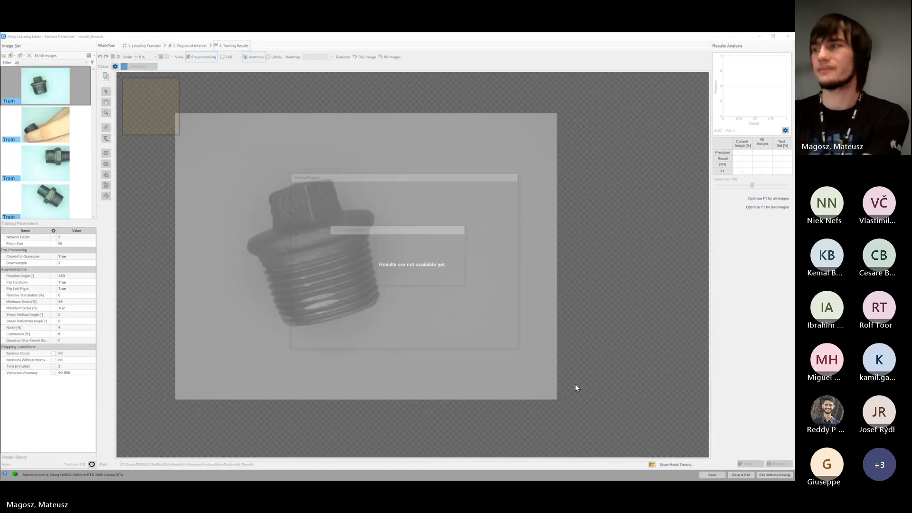
{"action": "left_click_drag", "start_coordinate": [400, 174], "coordinate": [274, 154]}
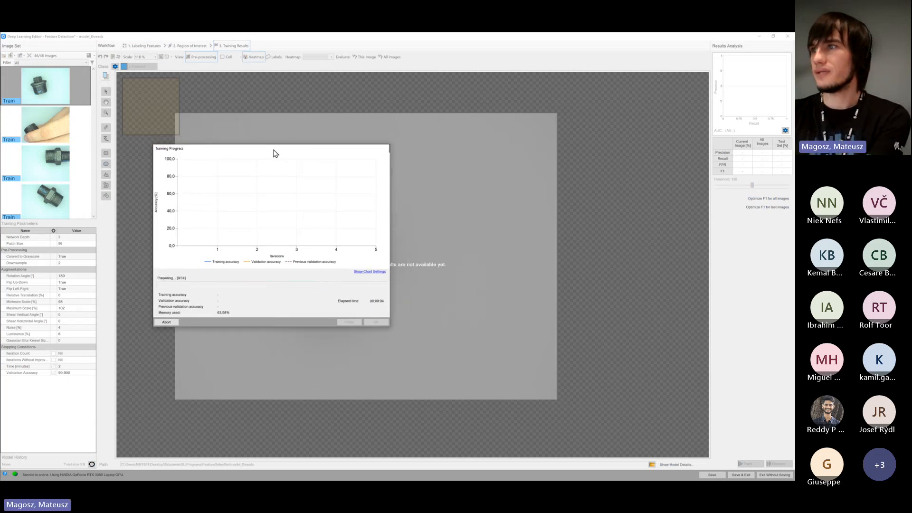
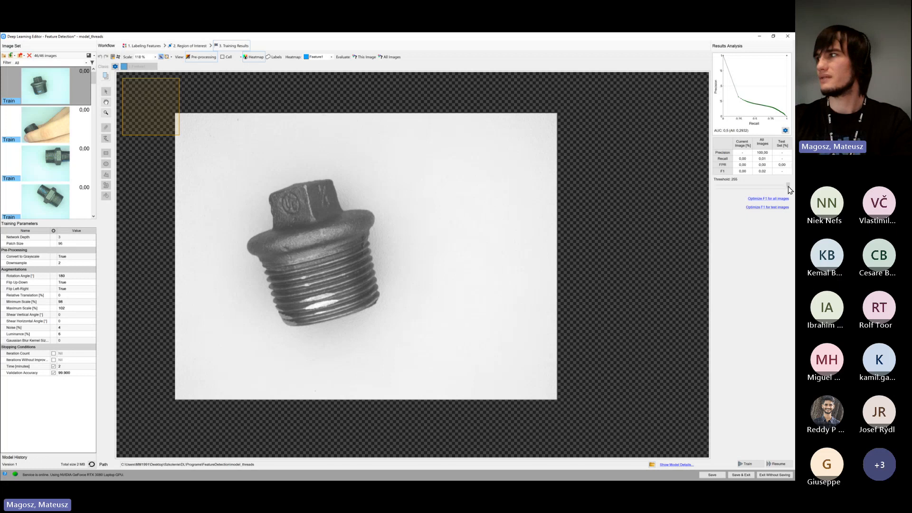
Lower the detection threshold of the training results to 96
{"action": "left_click_drag", "start_coordinate": [787, 189], "coordinate": [753, 185]}
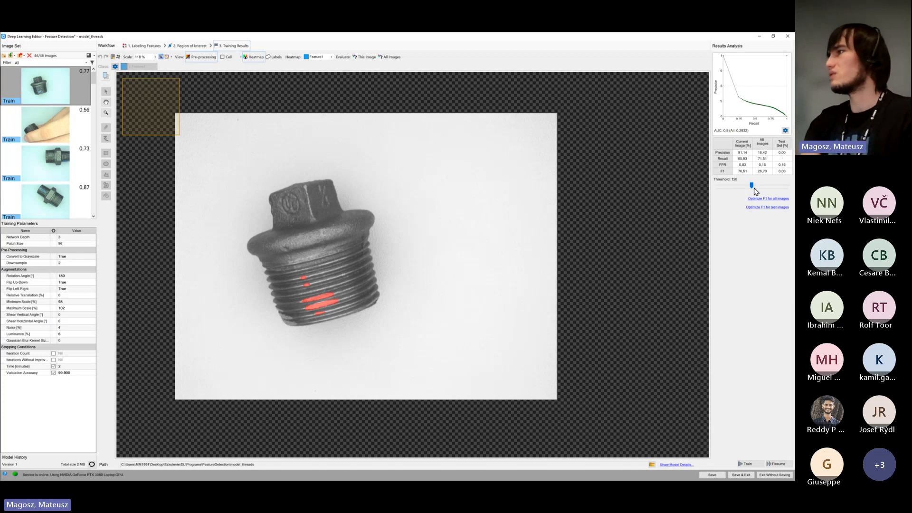
{"action": "mouse_move", "coordinate": [756, 191]}
{"action": "left_mouse_down"}
{"action": "mouse_move", "coordinate": [789, 193]}
{"action": "mouse_move", "coordinate": [744, 186]}
{"action": "left_mouse_up"}
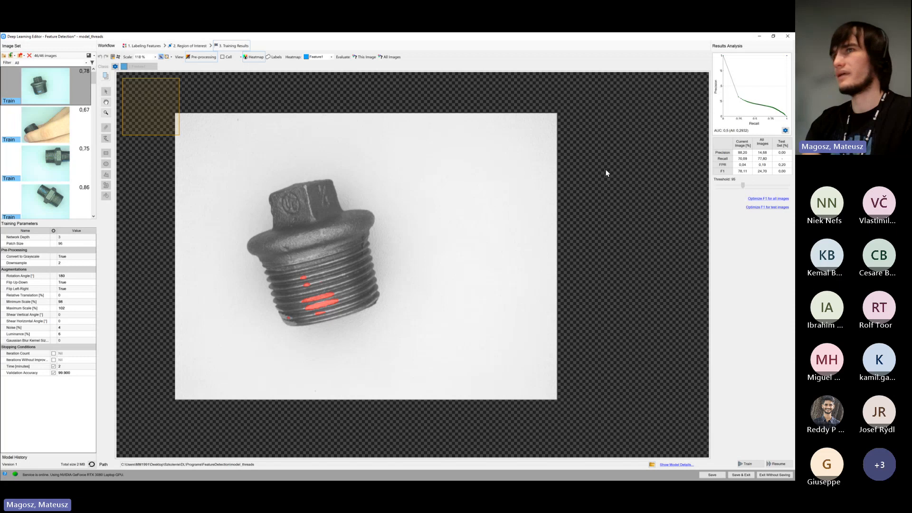
Examine the feature heatmap on each of the four training images, comparing the marked thread defects
{"action": "left_click", "coordinate": [32, 138]}
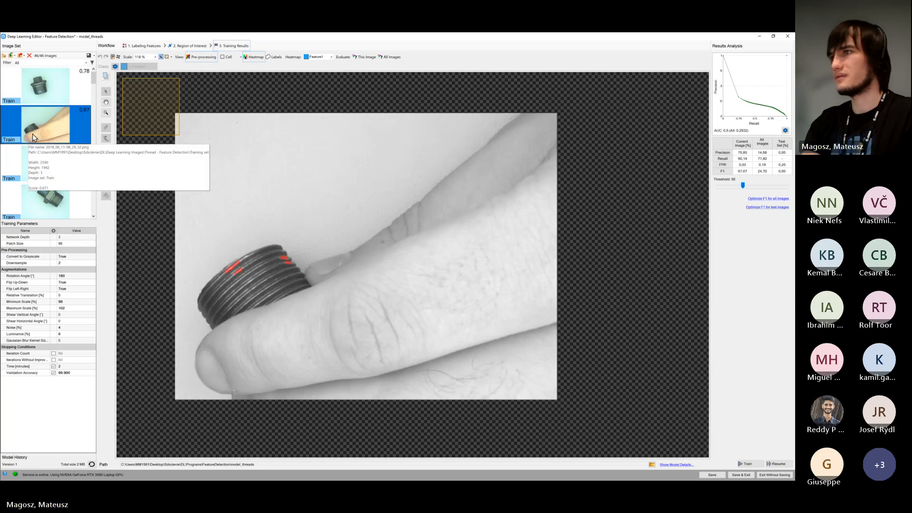
{"action": "left_click", "coordinate": [36, 167]}
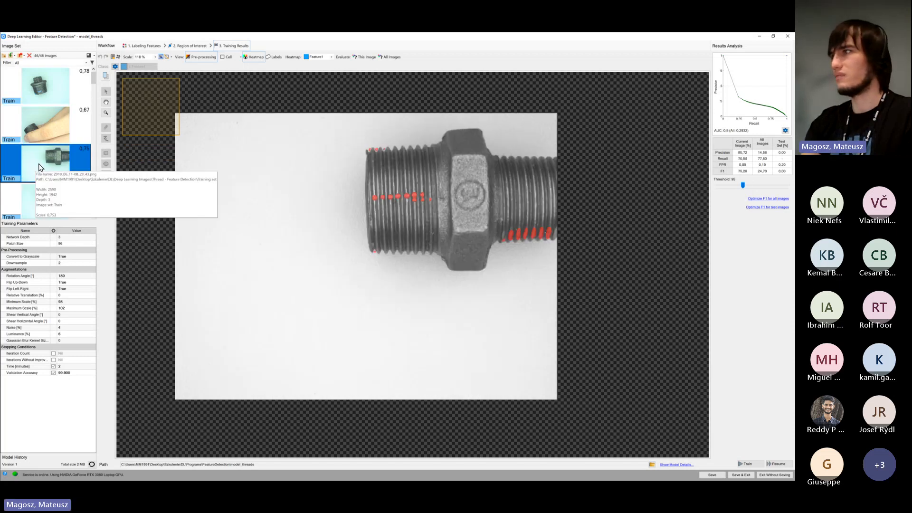
{"action": "left_click", "coordinate": [57, 198]}
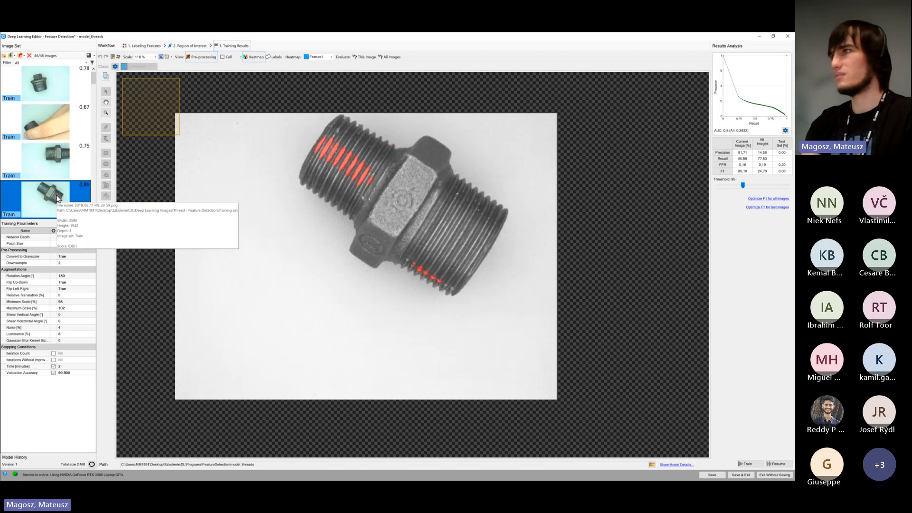
{"action": "left_click", "coordinate": [59, 151]}
{"action": "left_click", "coordinate": [63, 127]}
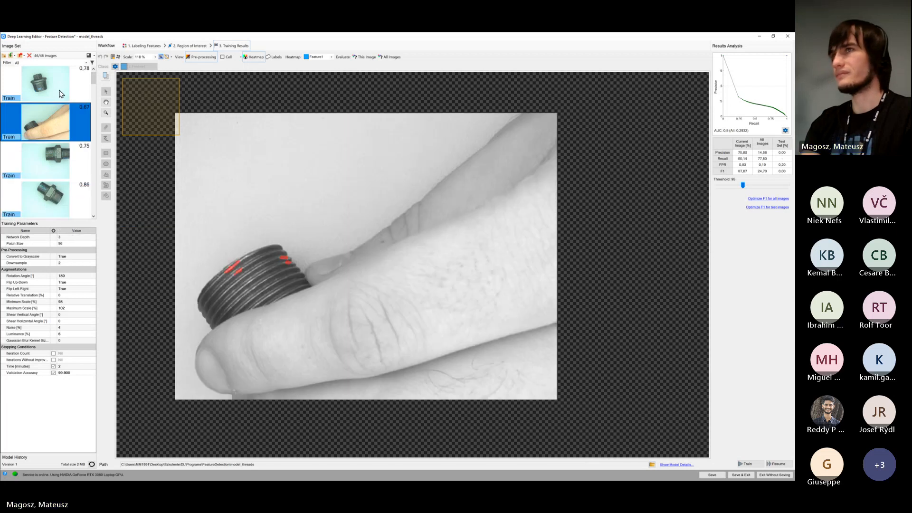
{"action": "left_click", "coordinate": [61, 93]}
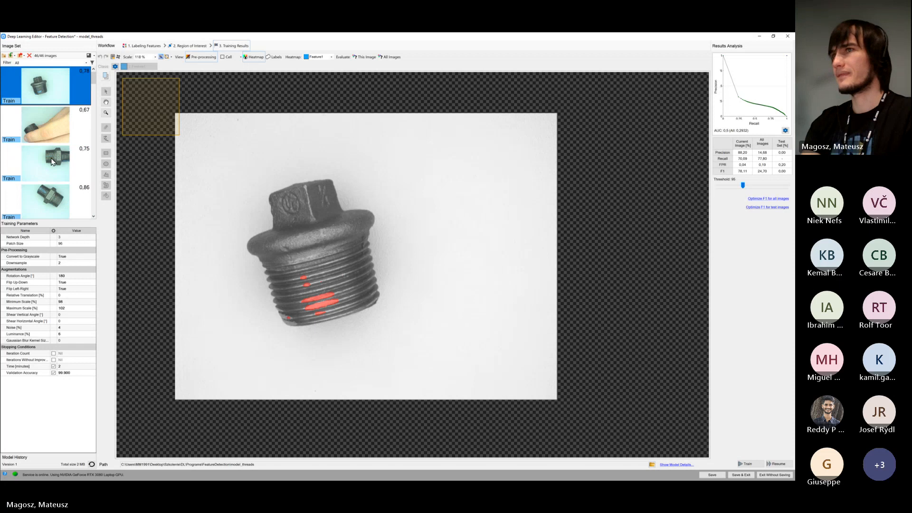
{"action": "key", "text": "Down"}
{"action": "key", "text": "Down"}
{"action": "scroll", "coordinate": [53, 161], "scroll_direction": "down", "scroll_amount": 2}
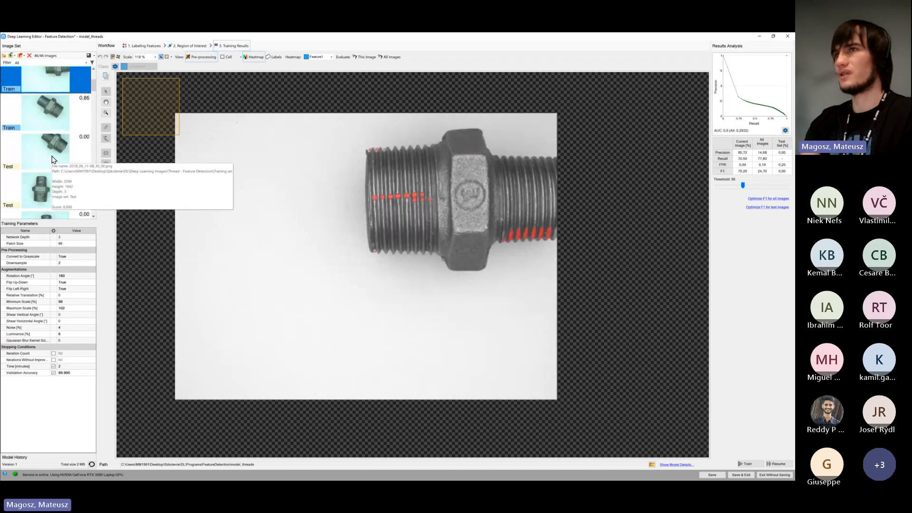
{"action": "left_click", "coordinate": [52, 122]}
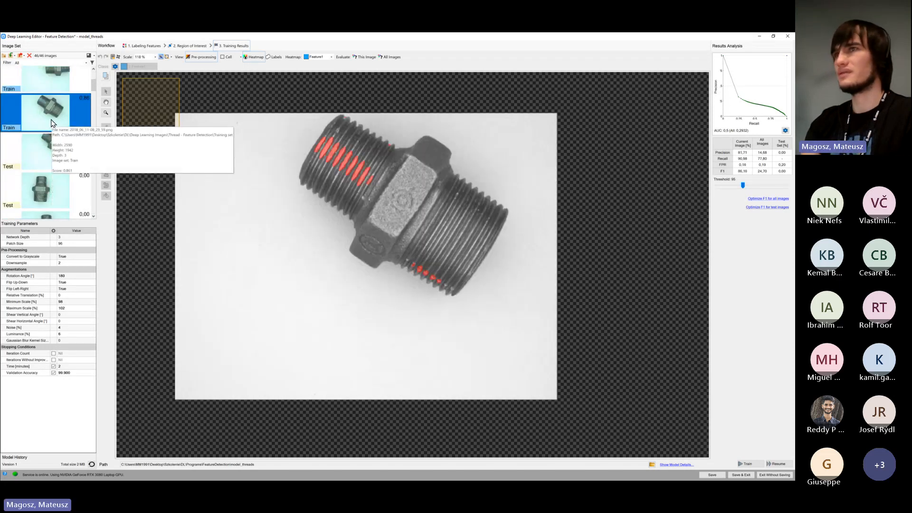
Inspect the heatmap on the first test images, from the tilted hex nipple to the first elbow fitting
{"action": "left_click", "coordinate": [43, 156]}
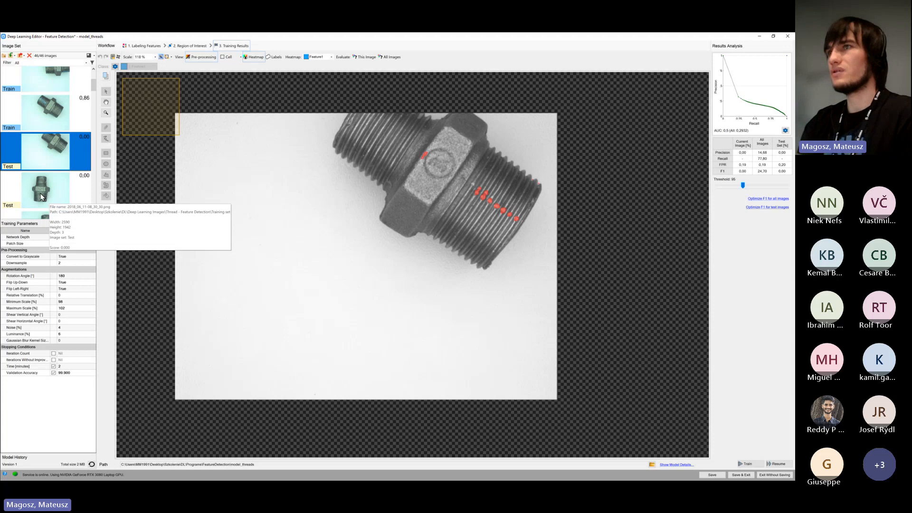
{"action": "scroll", "coordinate": [41, 197], "scroll_direction": "down", "scroll_amount": 1}
{"action": "left_click", "coordinate": [43, 153]}
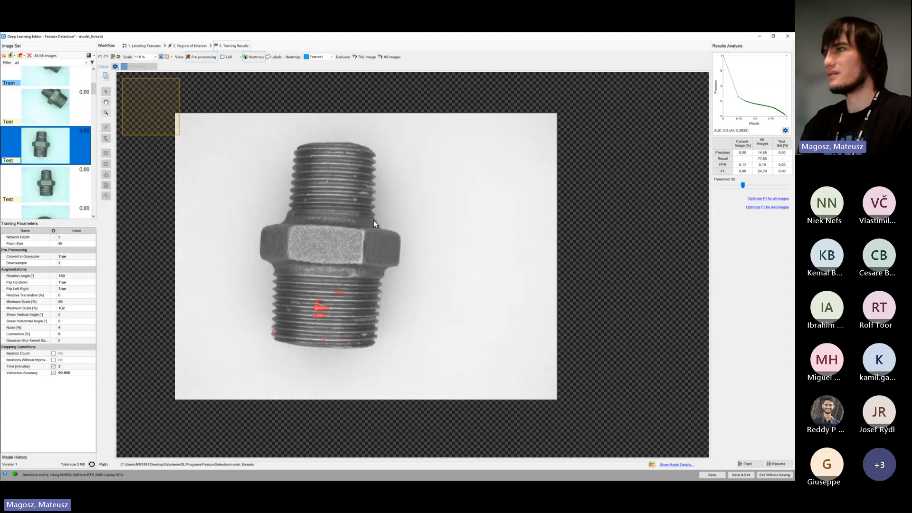
{"action": "left_click", "coordinate": [68, 180]}
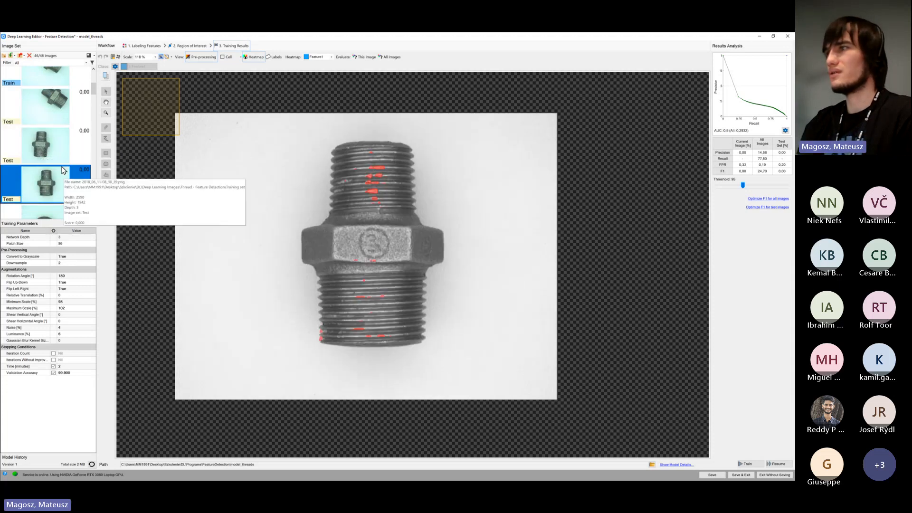
{"action": "scroll", "coordinate": [66, 183], "scroll_direction": "down", "scroll_amount": 1}
{"action": "left_click", "coordinate": [63, 183]}
{"action": "scroll", "coordinate": [63, 183], "scroll_direction": "down", "scroll_amount": 2}
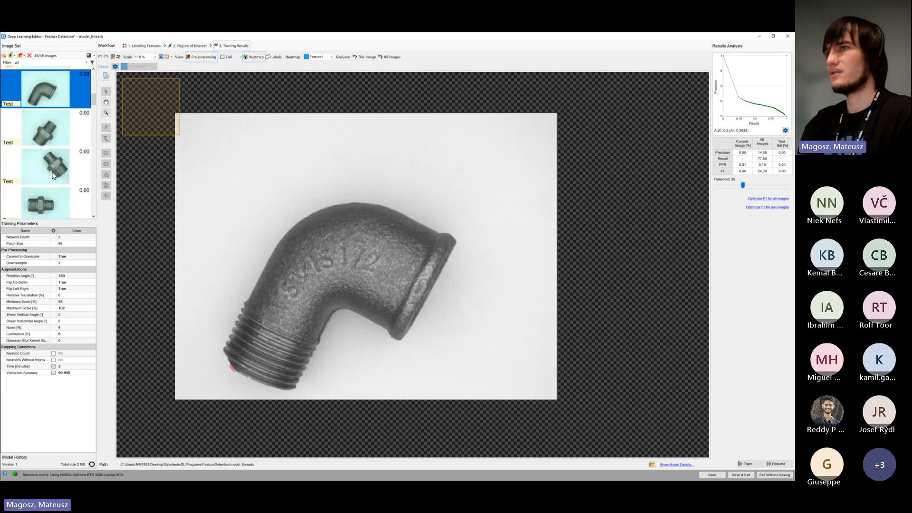
Check the next hex nipple test images after the first elbow for regions marked on their threads
{"action": "left_click", "coordinate": [47, 143]}
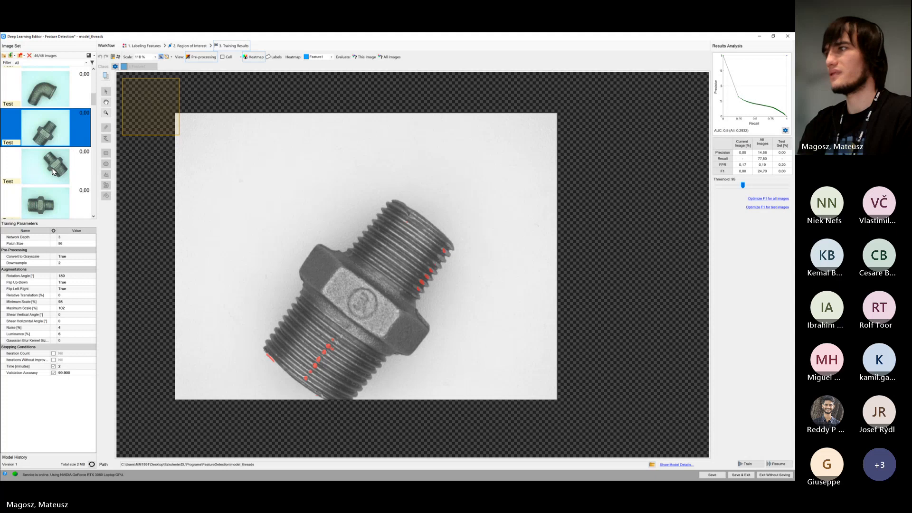
{"action": "left_click", "coordinate": [53, 171]}
{"action": "scroll", "coordinate": [81, 173], "scroll_direction": "down", "scroll_amount": 2}
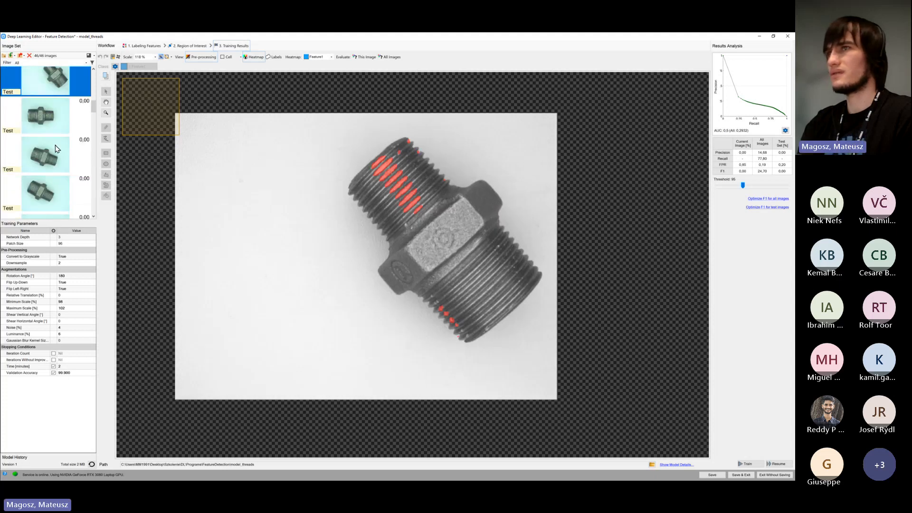
{"action": "left_click", "coordinate": [52, 129]}
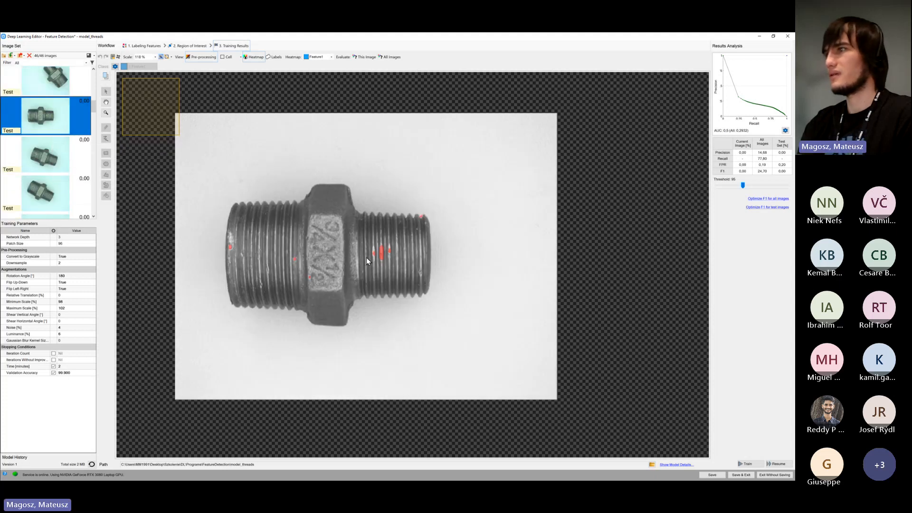
{"action": "left_click", "coordinate": [64, 167]}
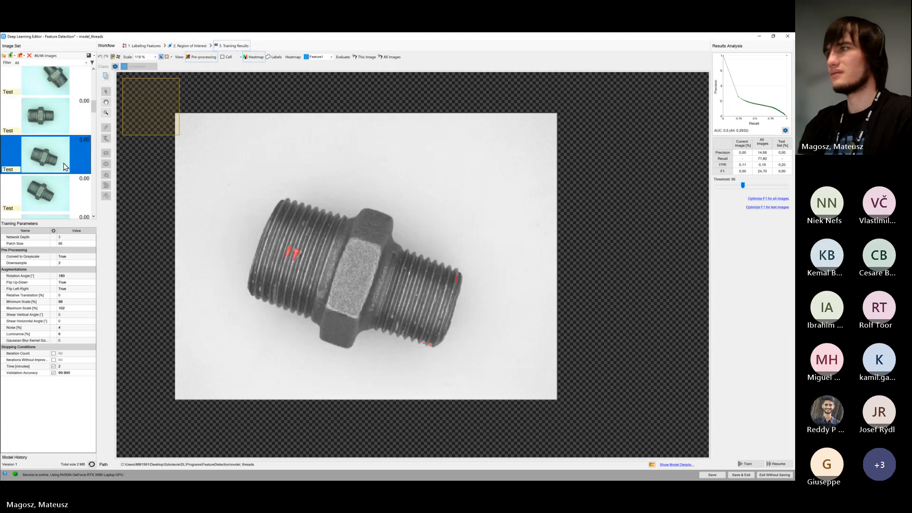
{"action": "left_click", "coordinate": [67, 194]}
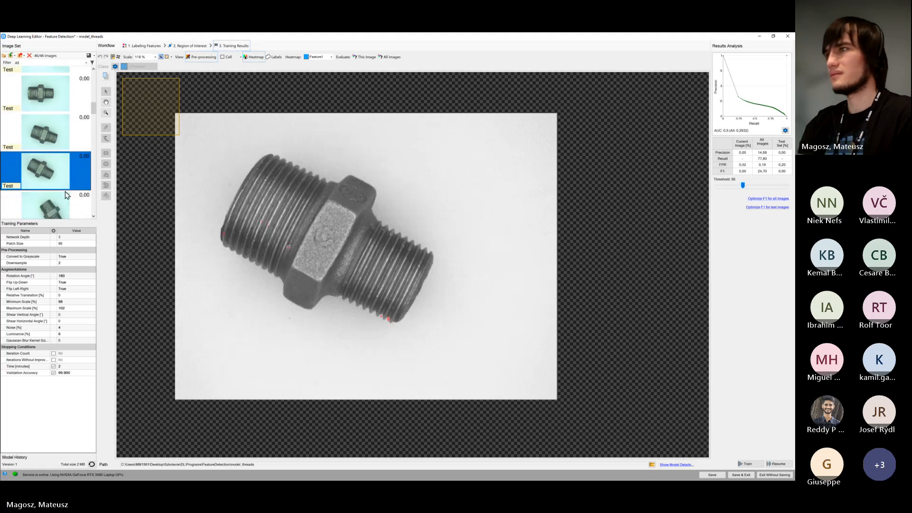
{"action": "scroll", "coordinate": [67, 194], "scroll_direction": "down", "scroll_amount": 2}
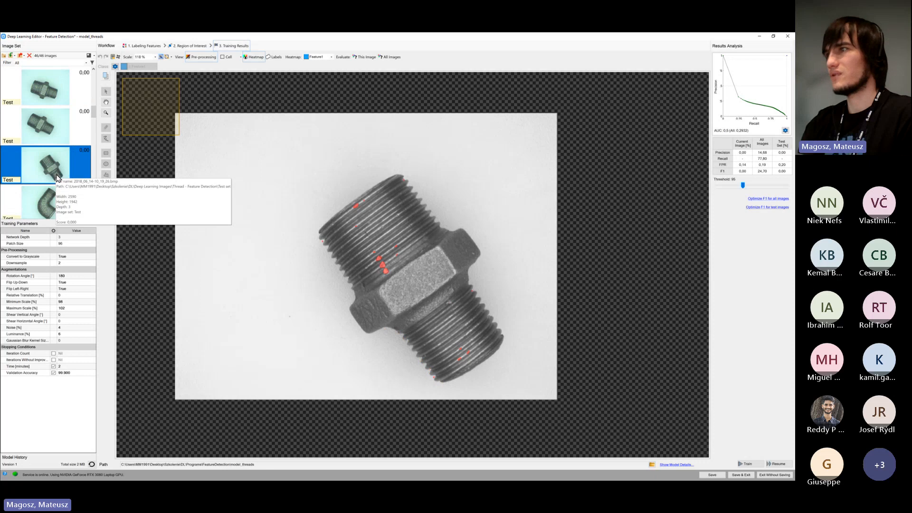
Review the heatmap on the test images of the following elbow fittings and square-head plugs
{"action": "left_click", "coordinate": [48, 198]}
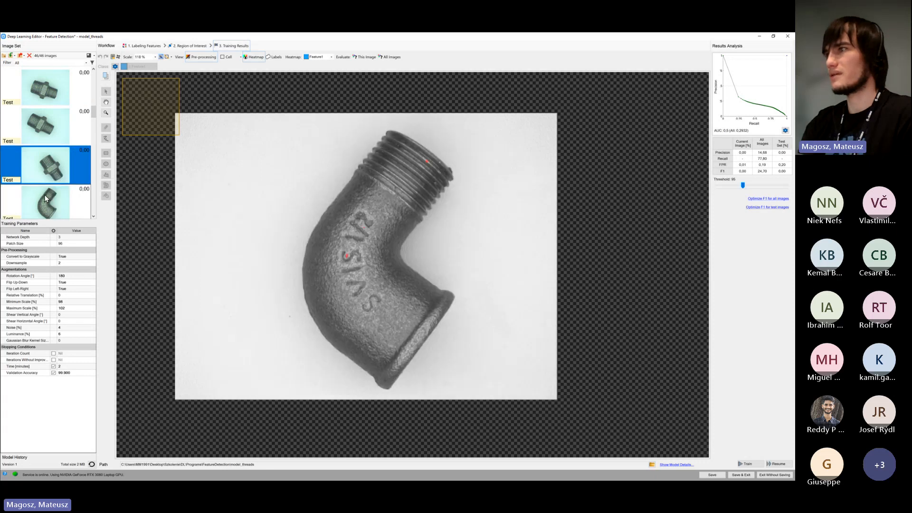
{"action": "scroll", "coordinate": [48, 190], "scroll_direction": "down", "scroll_amount": 1}
{"action": "left_click", "coordinate": [48, 163]}
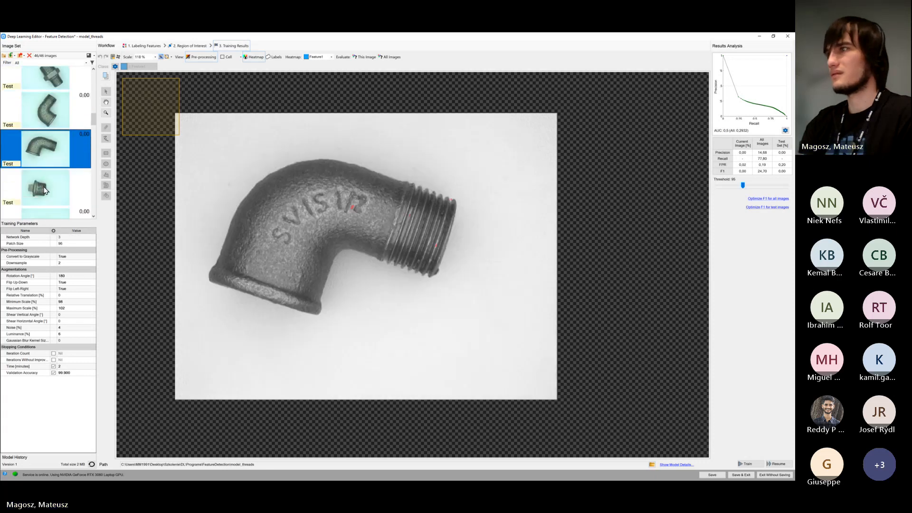
{"action": "left_click", "coordinate": [45, 190]}
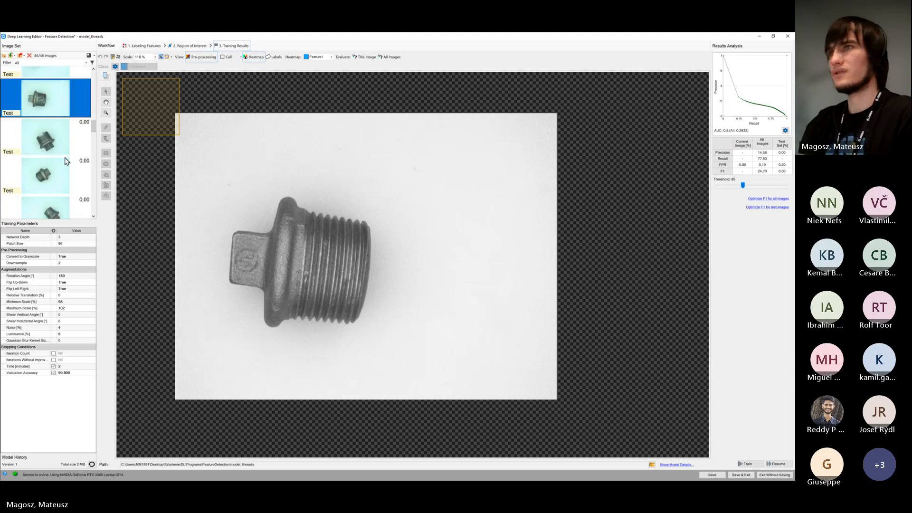
{"action": "scroll", "coordinate": [46, 153], "scroll_direction": "down", "scroll_amount": 1}
{"action": "left_click", "coordinate": [46, 153]}
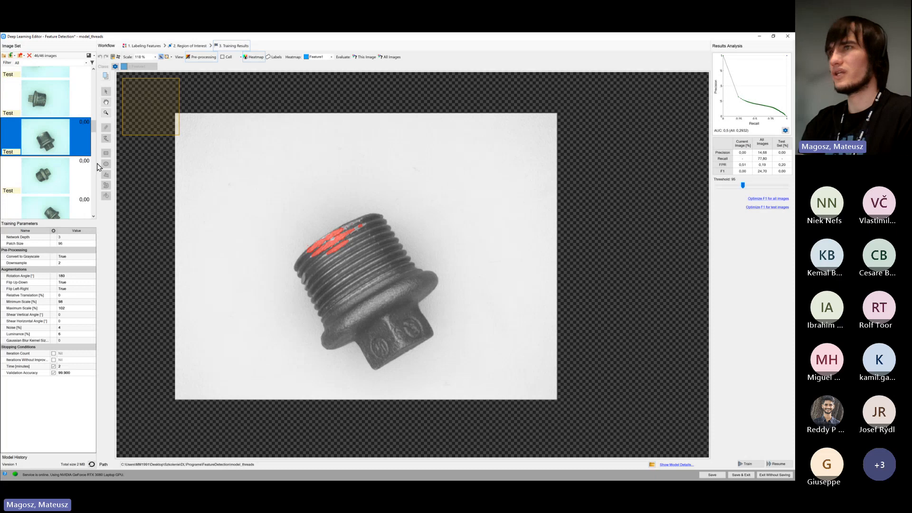
{"action": "scroll", "coordinate": [62, 143], "scroll_direction": "down", "scroll_amount": 2}
{"action": "left_click", "coordinate": [61, 139]}
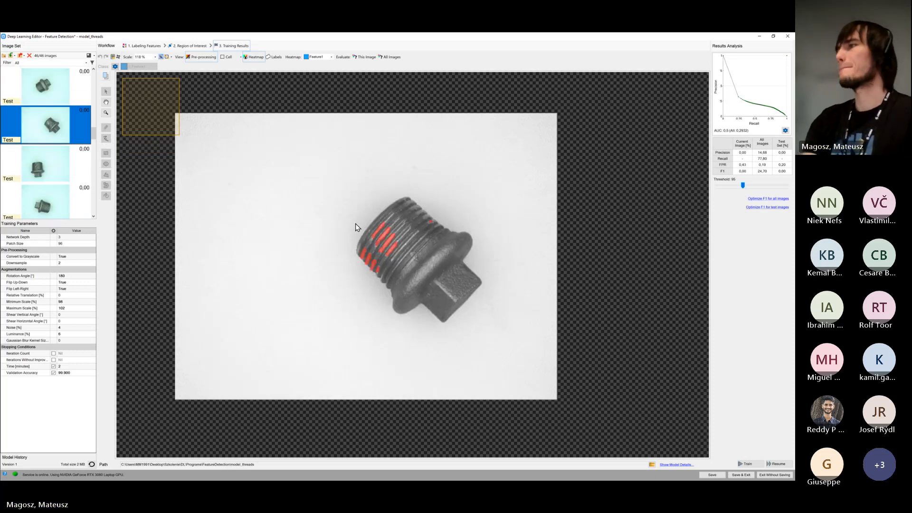
{"action": "left_click", "coordinate": [60, 164]}
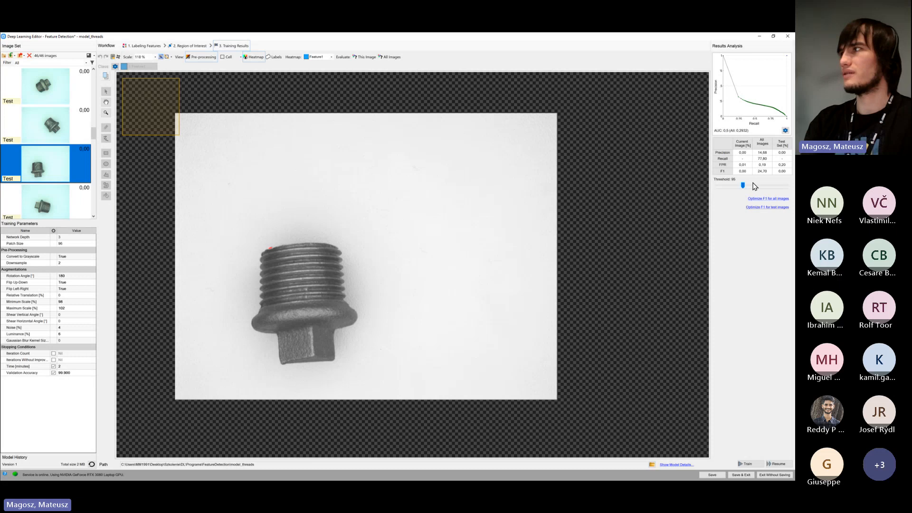
Check the precision-recall results and examine the heatmap on the hex nipple test images that follow the plugs
{"action": "mouse_move", "coordinate": [738, 91]}
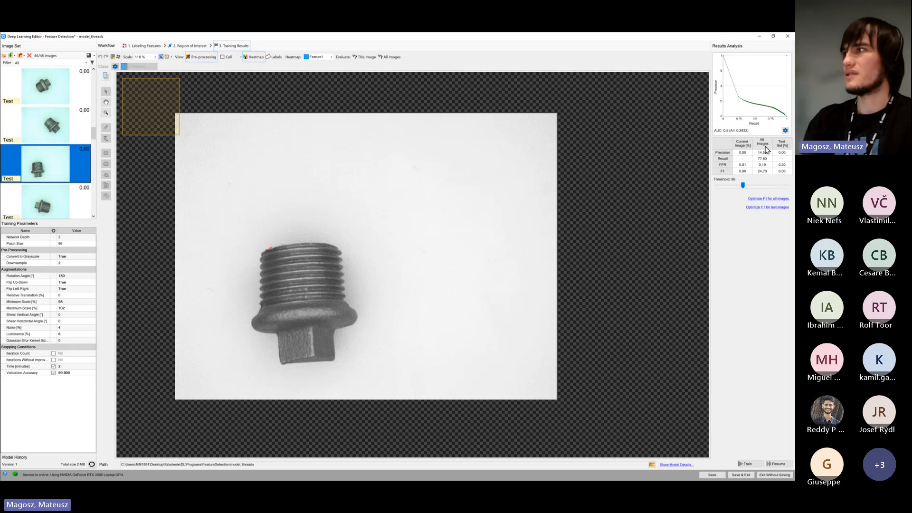
{"action": "scroll", "coordinate": [42, 152], "scroll_direction": "down", "scroll_amount": 2}
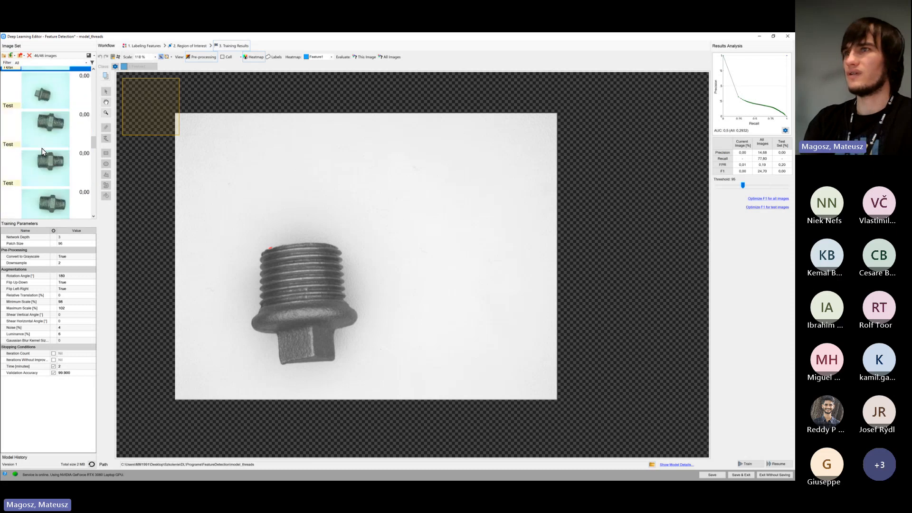
{"action": "left_click", "coordinate": [68, 138]}
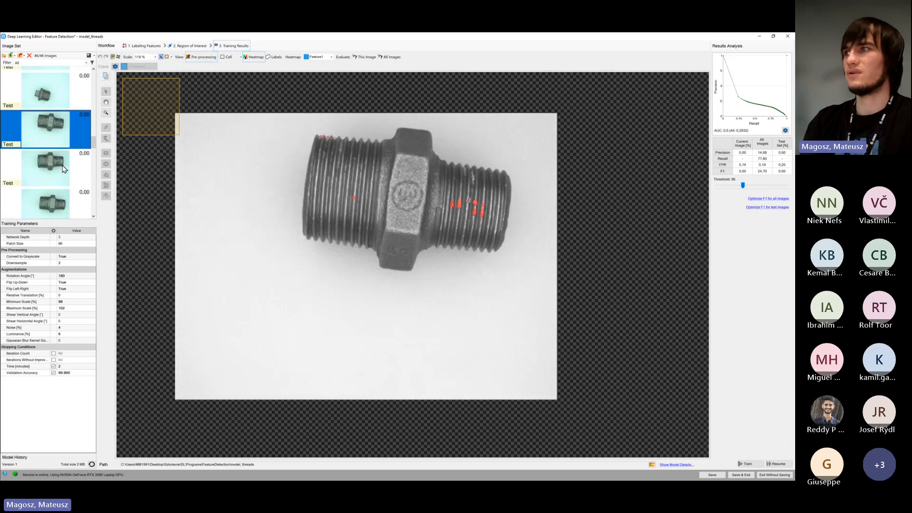
{"action": "left_click", "coordinate": [63, 172]}
{"action": "scroll", "coordinate": [63, 171], "scroll_direction": "down", "scroll_amount": 6}
{"action": "left_click", "coordinate": [61, 167]}
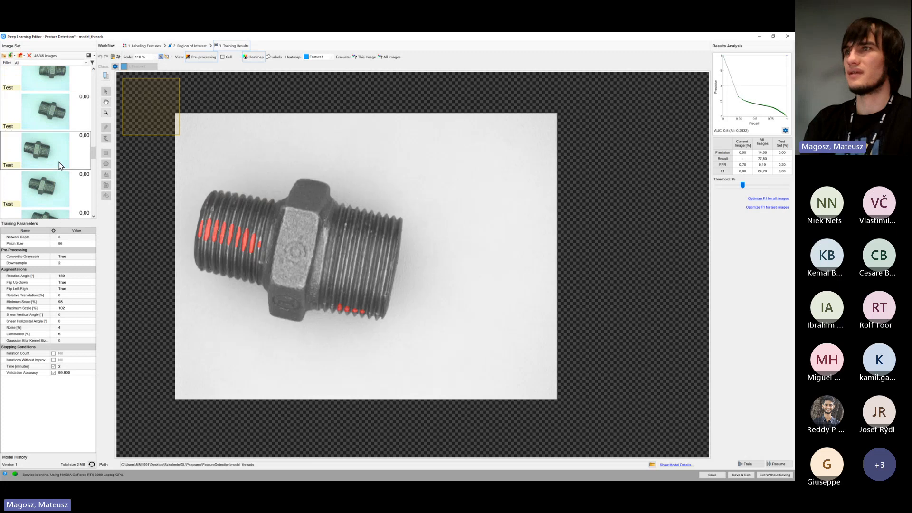
{"action": "scroll", "coordinate": [61, 168], "scroll_direction": "down", "scroll_amount": 4}
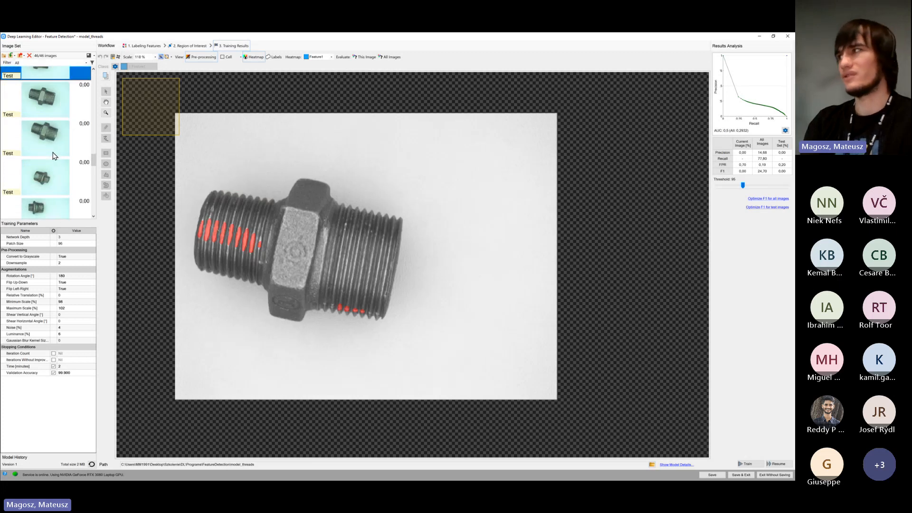
{"action": "left_click", "coordinate": [55, 151]}
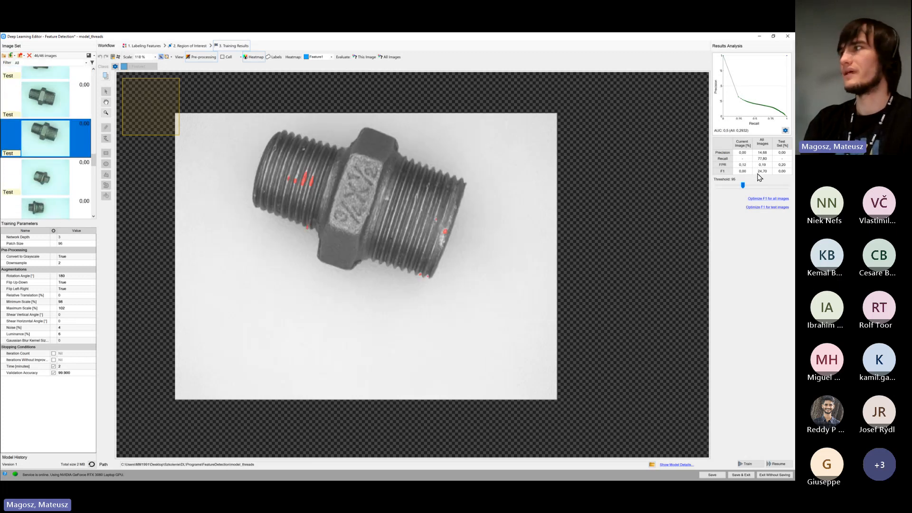
Look over the precision-recall curve and return to the training images at the start of the image set
{"action": "mouse_move", "coordinate": [762, 109]}
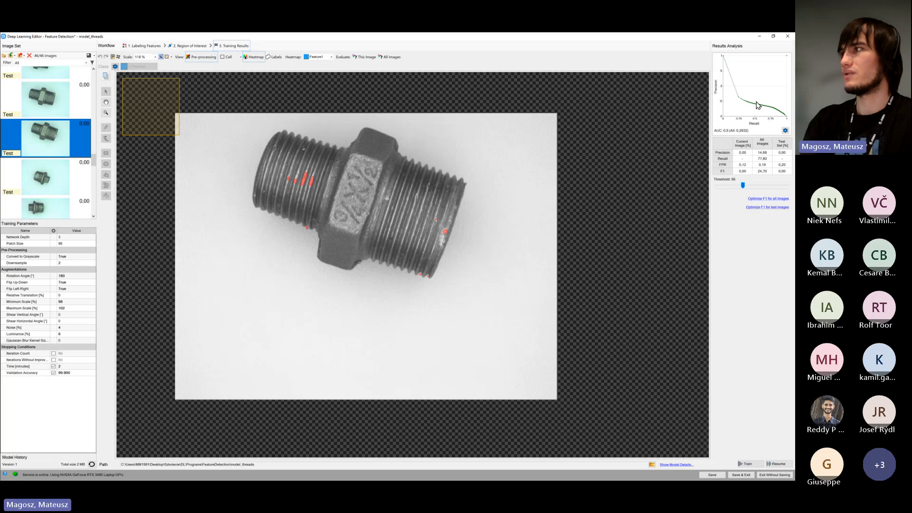
{"action": "scroll", "coordinate": [74, 163], "scroll_direction": "up", "scroll_amount": 10}
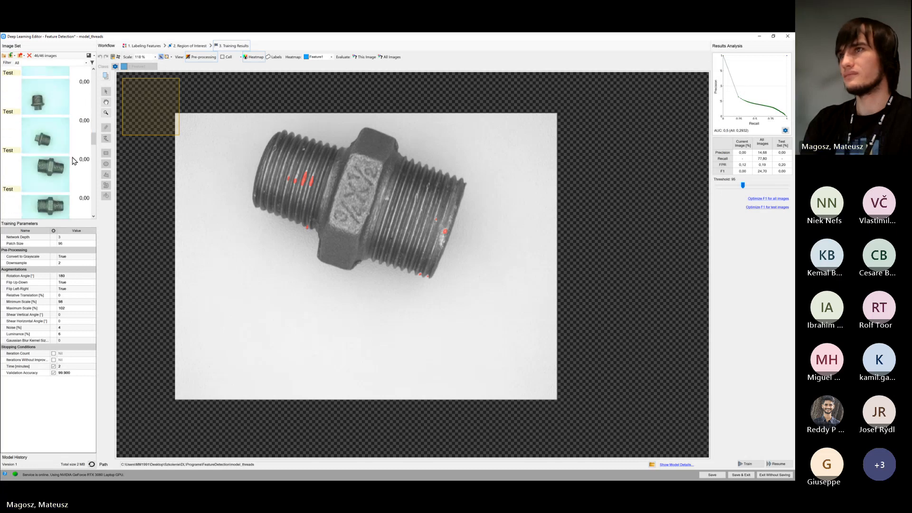
{"action": "scroll", "coordinate": [76, 161], "scroll_direction": "up", "scroll_amount": 5}
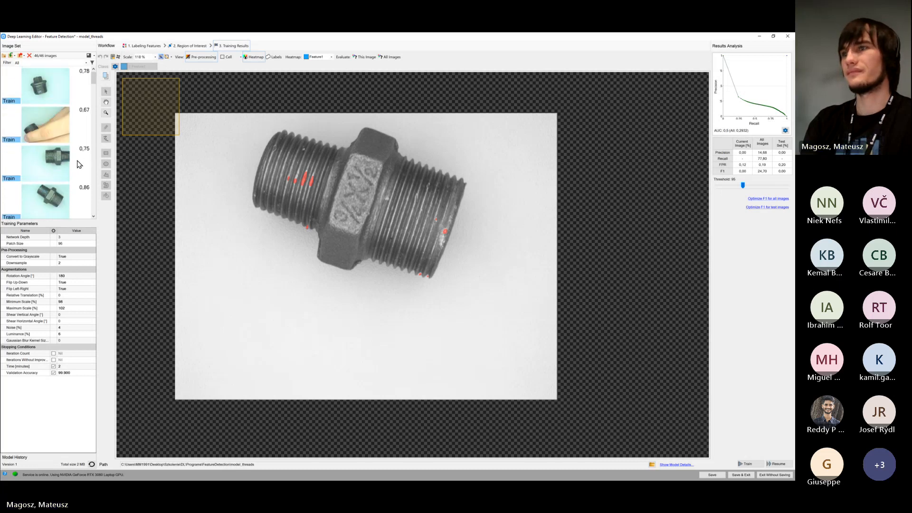
{"action": "mouse_move", "coordinate": [84, 153]}
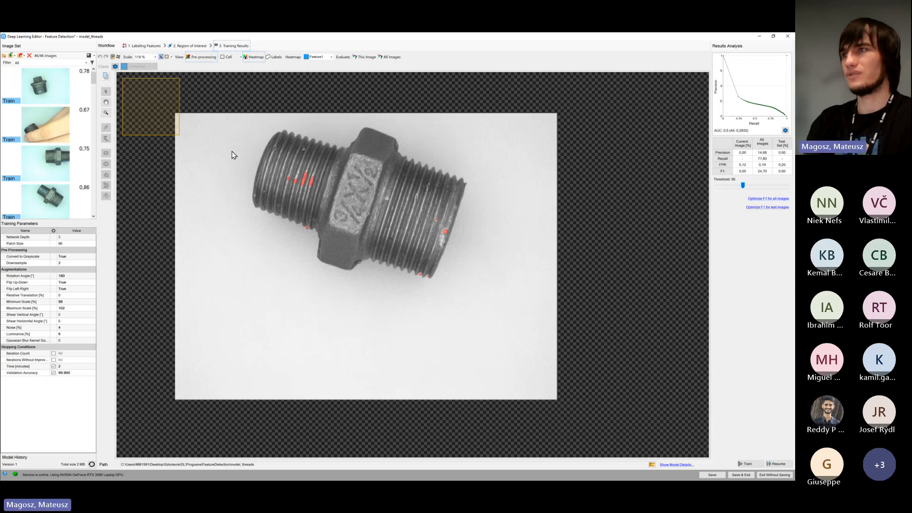
Disable the time limit in the training stopping conditions and enlarge the image set list
{"action": "left_click", "coordinate": [54, 367]}
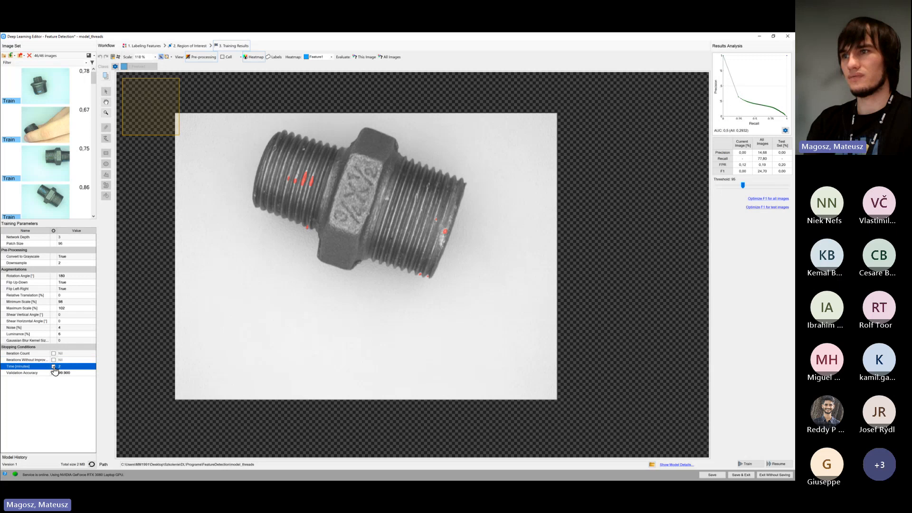
{"action": "left_click", "coordinate": [53, 367]}
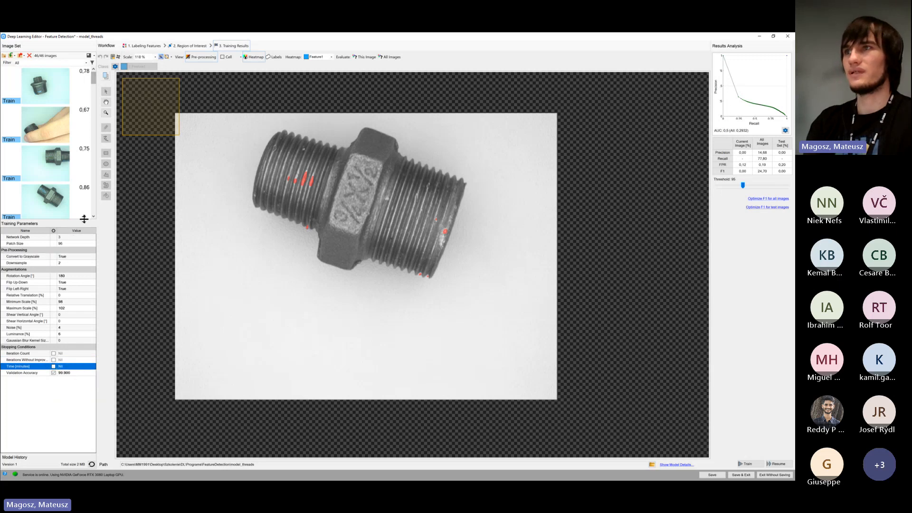
{"action": "left_click_drag", "start_coordinate": [84, 219], "coordinate": [84, 304]}
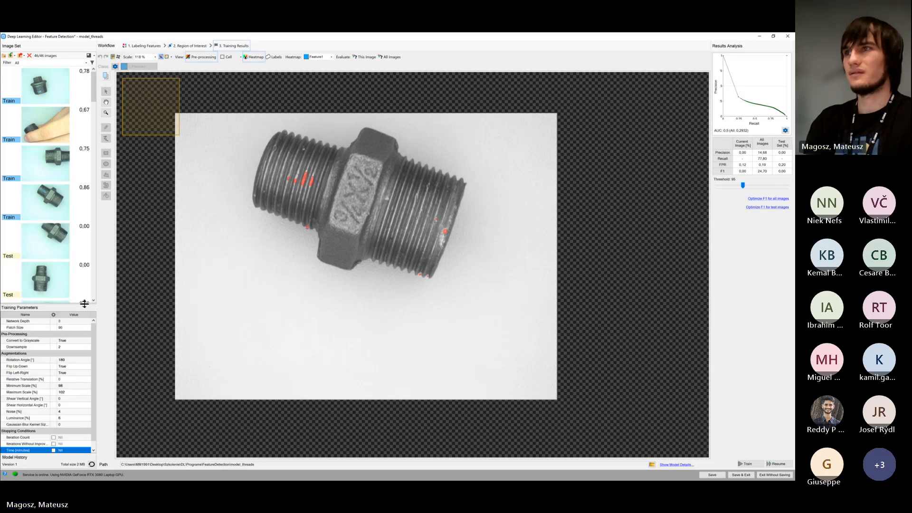
Assign the first four test images, three hex nipples and an elbow, to the training set
{"action": "scroll", "coordinate": [79, 162], "scroll_direction": "down", "scroll_amount": 2}
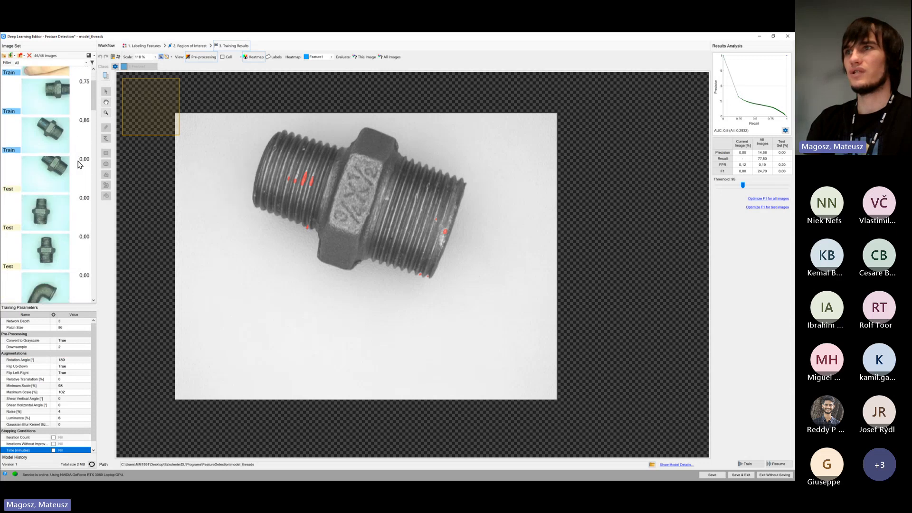
{"action": "scroll", "coordinate": [81, 143], "scroll_direction": "down", "scroll_amount": 1}
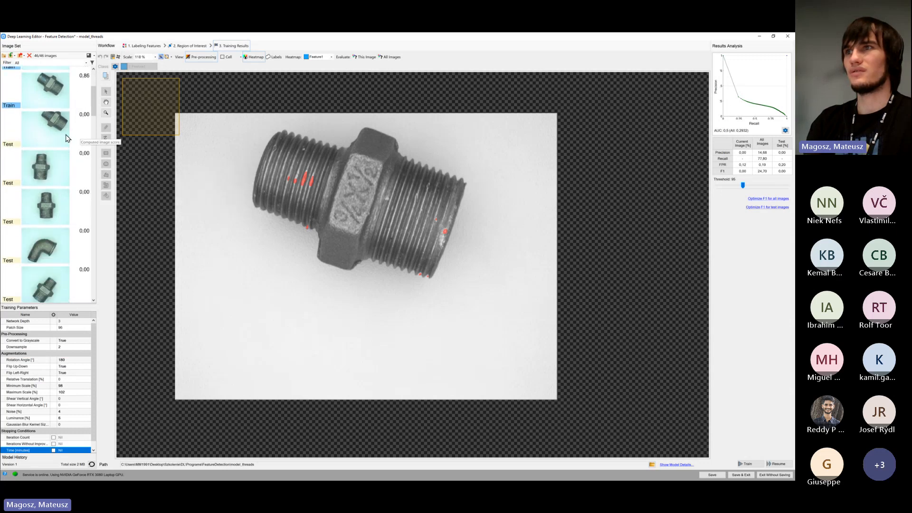
{"action": "left_click", "coordinate": [61, 137]}
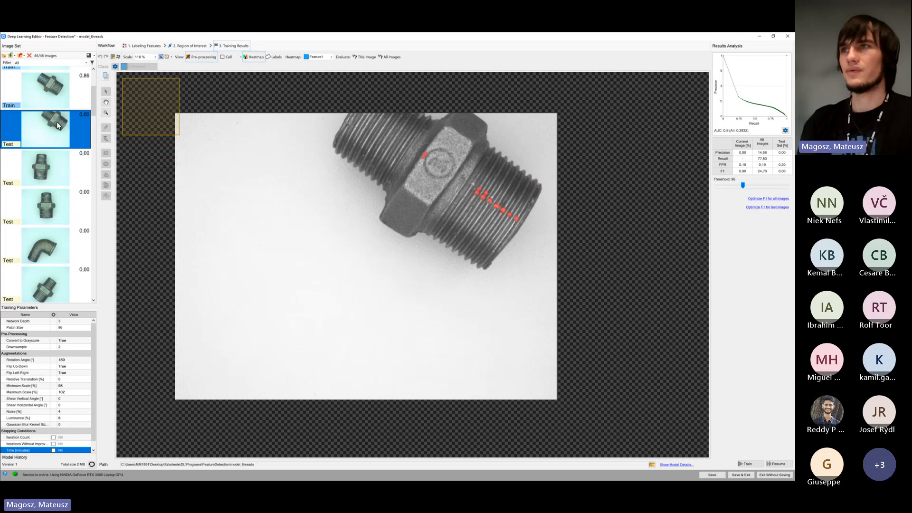
{"action": "left_click", "coordinate": [53, 245], "text": "shift"}
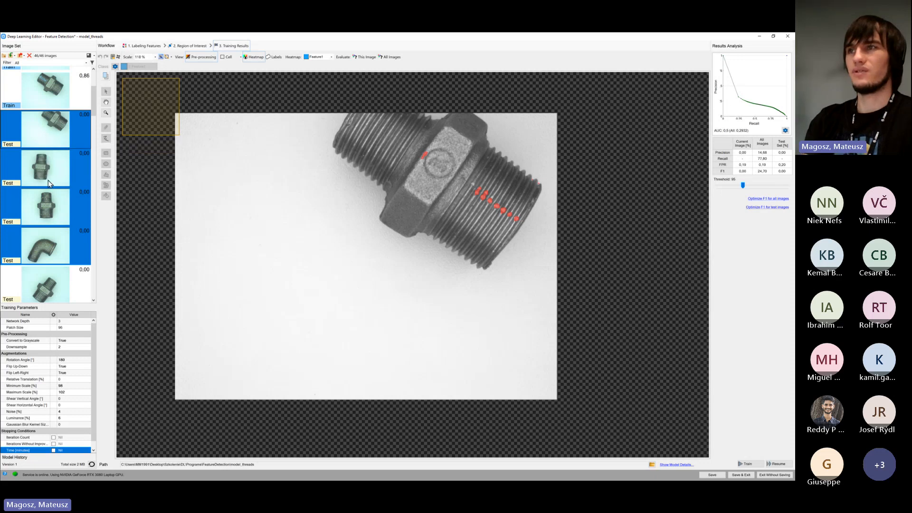
{"action": "left_click", "coordinate": [15, 150]}
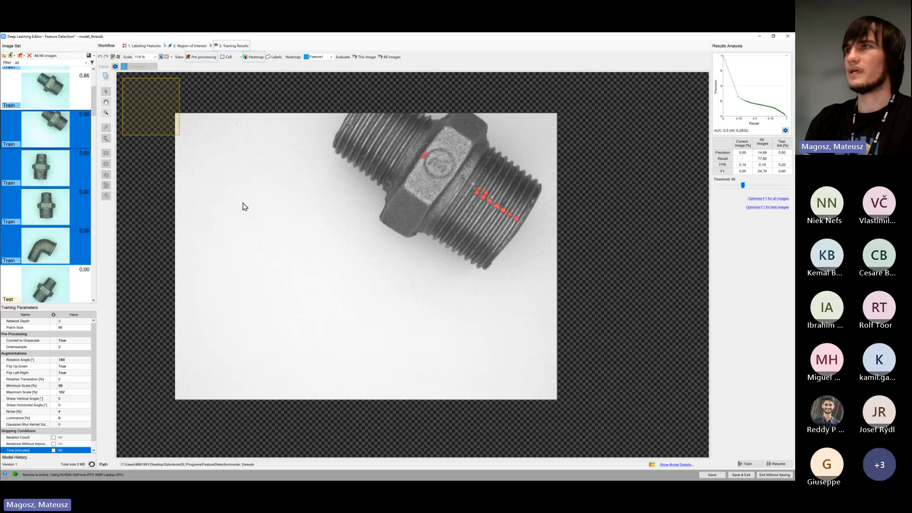
Auto-label the four selected images with a threshold level of 150 and a region opening of 0 px
{"action": "left_click", "coordinate": [151, 51]}
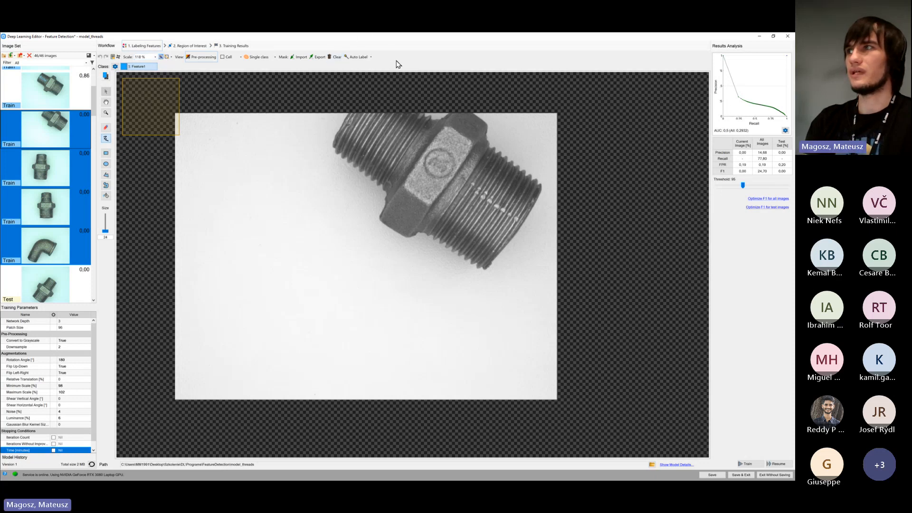
{"action": "left_click", "coordinate": [364, 57]}
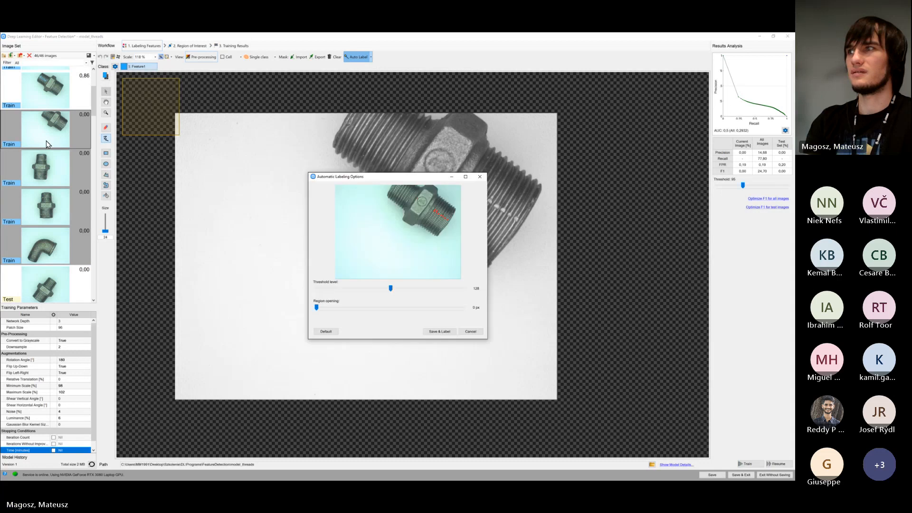
{"action": "left_click_drag", "start_coordinate": [390, 179], "coordinate": [257, 137]}
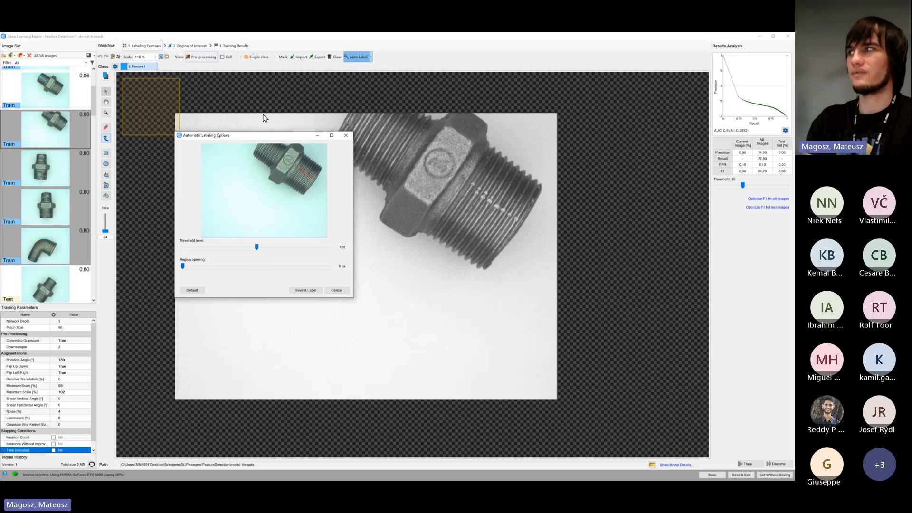
{"action": "mouse_move", "coordinate": [256, 247]}
{"action": "left_mouse_down"}
{"action": "mouse_move", "coordinate": [228, 248]}
{"action": "mouse_move", "coordinate": [291, 248]}
{"action": "mouse_move", "coordinate": [250, 248]}
{"action": "mouse_move", "coordinate": [269, 248]}
{"action": "left_mouse_up"}
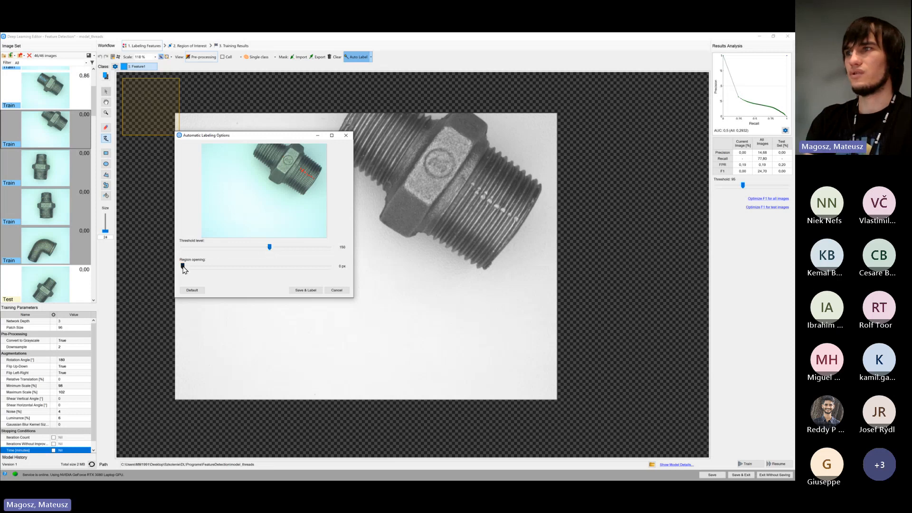
{"action": "mouse_move", "coordinate": [183, 266]}
{"action": "left_mouse_down"}
{"action": "mouse_move", "coordinate": [216, 268]}
{"action": "mouse_move", "coordinate": [180, 270]}
{"action": "left_mouse_up"}
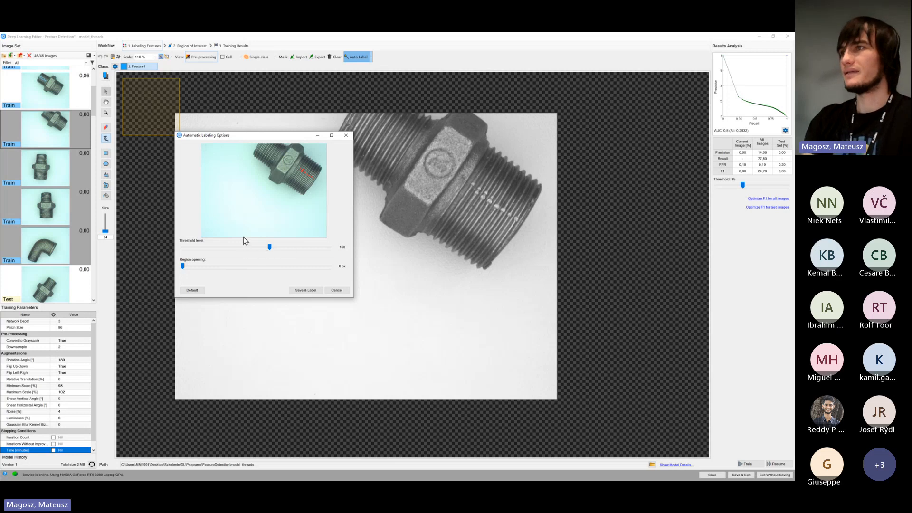
{"action": "left_click_drag", "start_coordinate": [285, 136], "coordinate": [314, 142]}
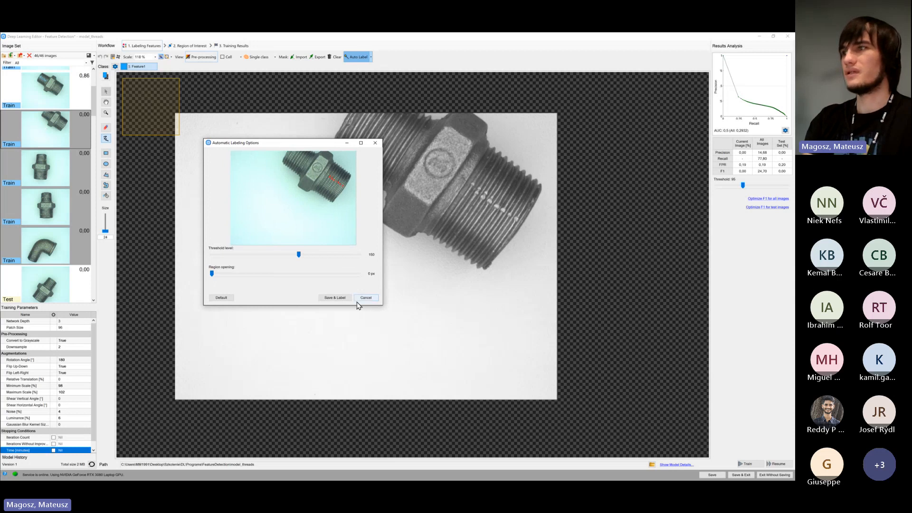
{"action": "left_click", "coordinate": [334, 298]}
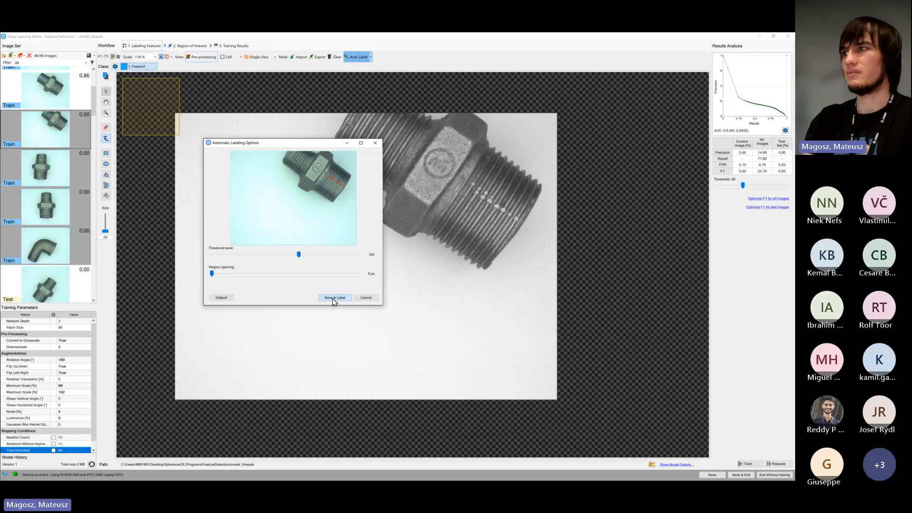
Review the automatically generated labels on the three hex nipple images and the elbow image
{"action": "left_click", "coordinate": [56, 145]}
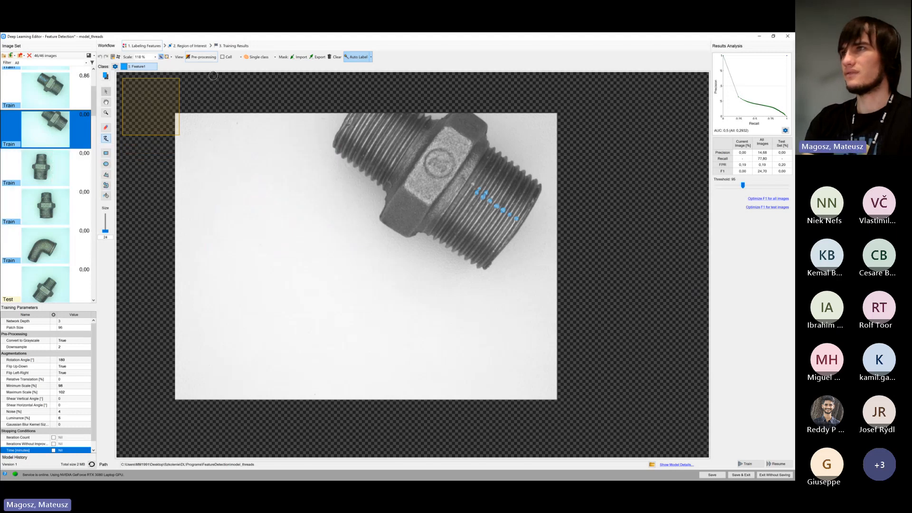
{"action": "left_click", "coordinate": [61, 174]}
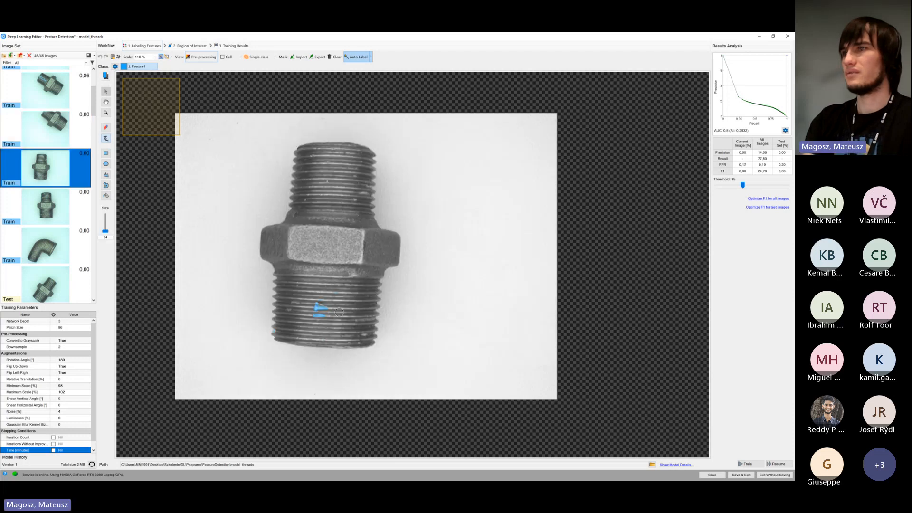
{"action": "left_click", "coordinate": [41, 214]}
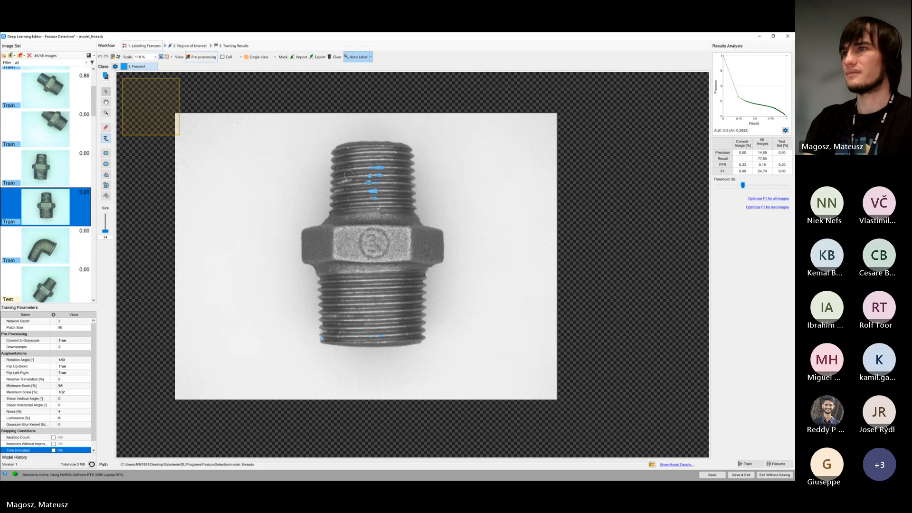
{"action": "left_click", "coordinate": [80, 241]}
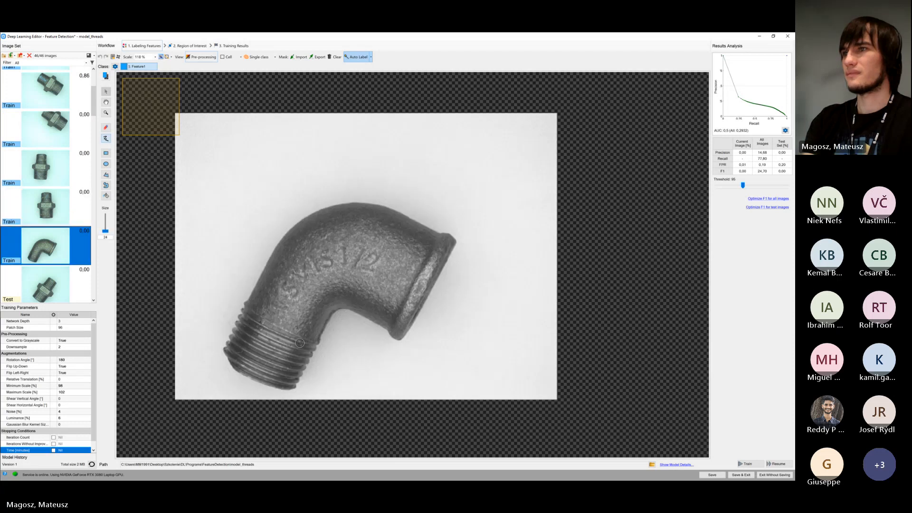
{"action": "left_click", "coordinate": [51, 218]}
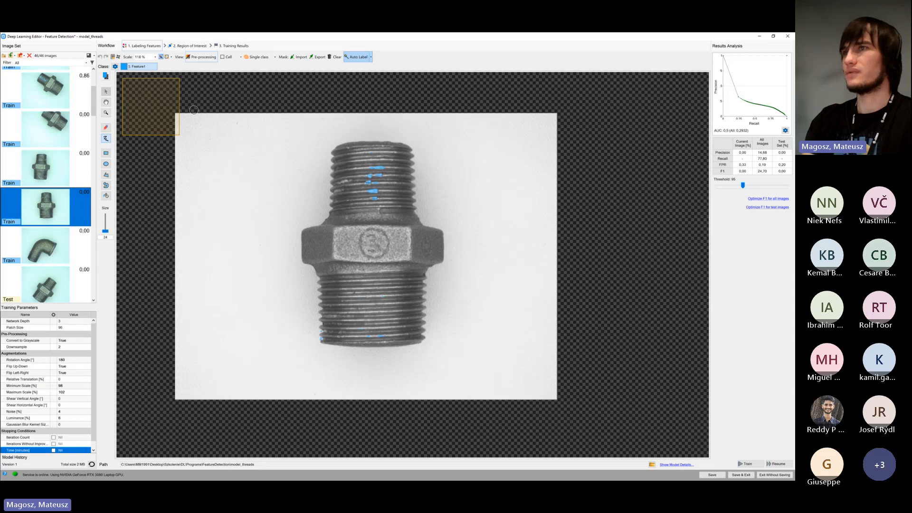
{"action": "left_click", "coordinate": [54, 169]}
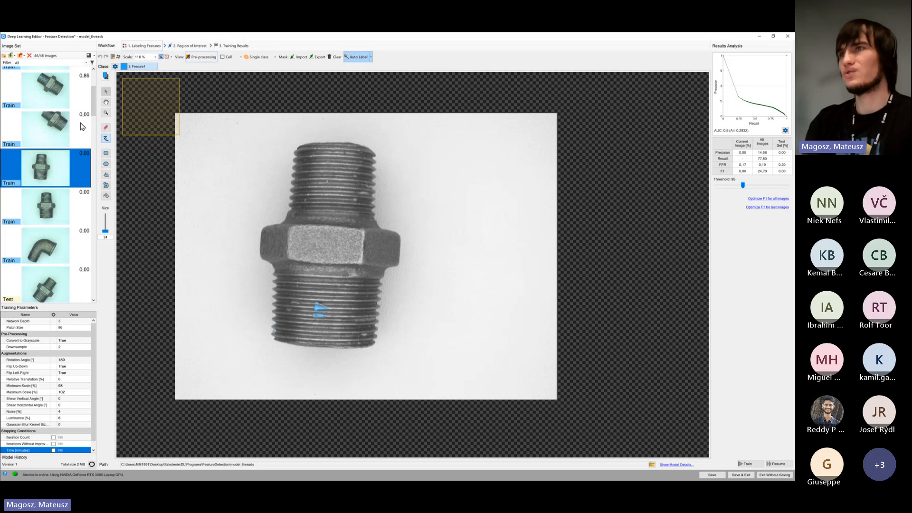
{"action": "mouse_move", "coordinate": [69, 175]}
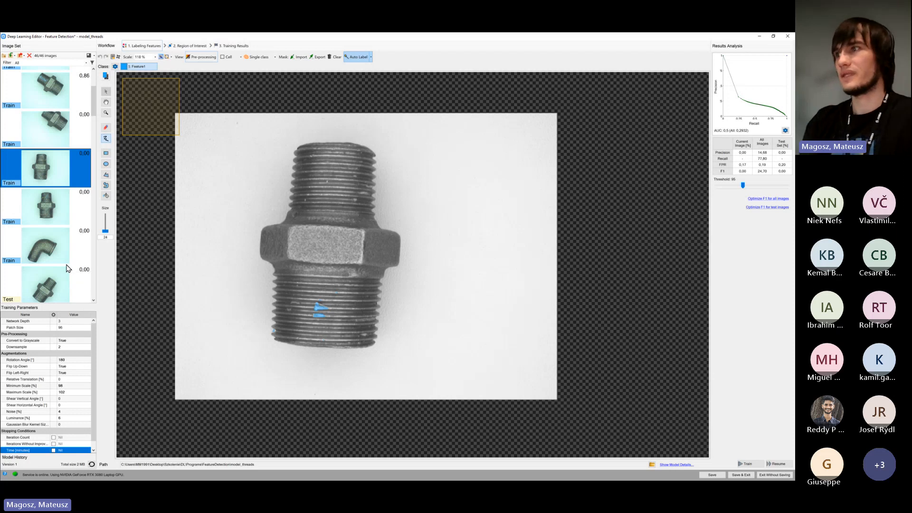
Reduce the labeling brush size to 11 and mark the missed defect spots on the first auto-labeled hex nipple's thread
{"action": "left_click", "coordinate": [67, 133]}
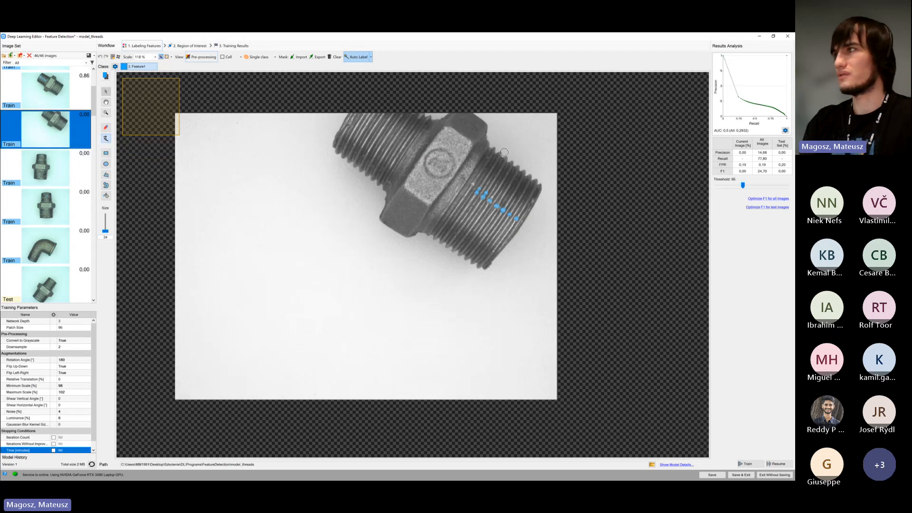
{"action": "scroll", "coordinate": [505, 152], "scroll_direction": "up", "scroll_amount": 5}
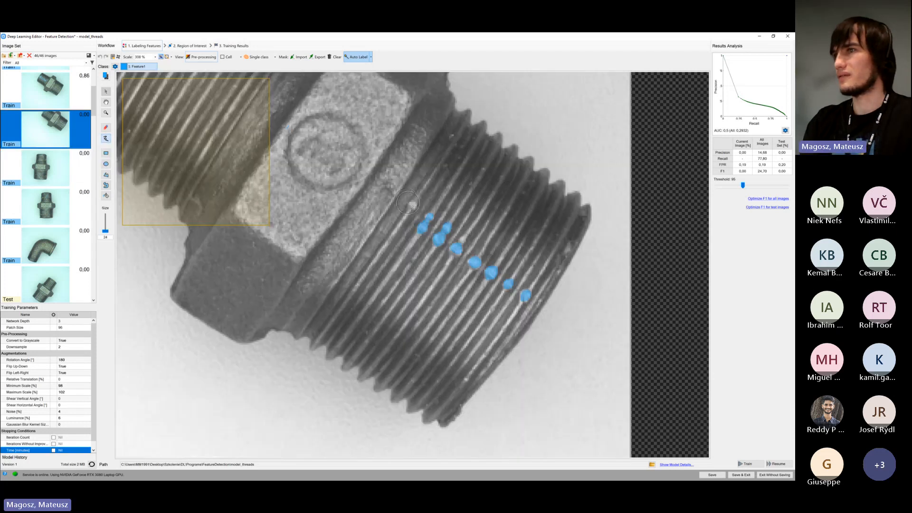
{"action": "left_click", "coordinate": [107, 233]}
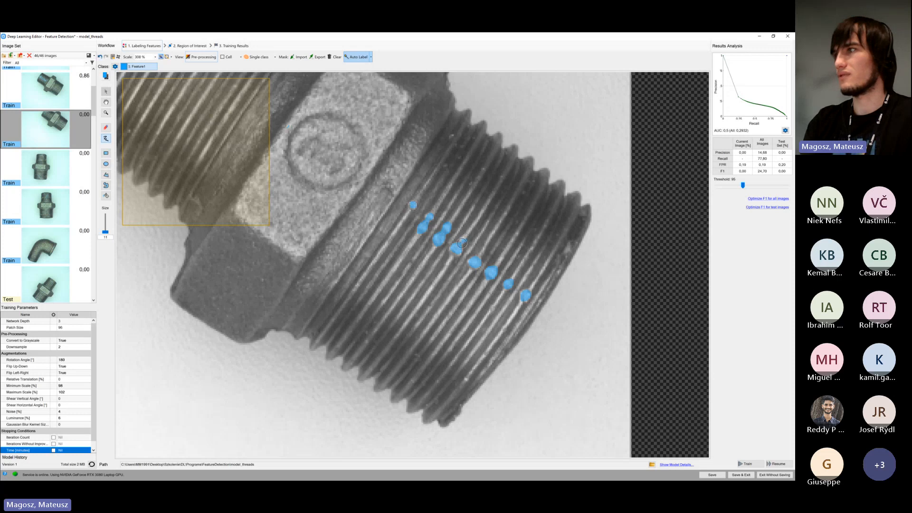
{"action": "scroll", "coordinate": [463, 241], "scroll_direction": "down", "scroll_amount": 3}
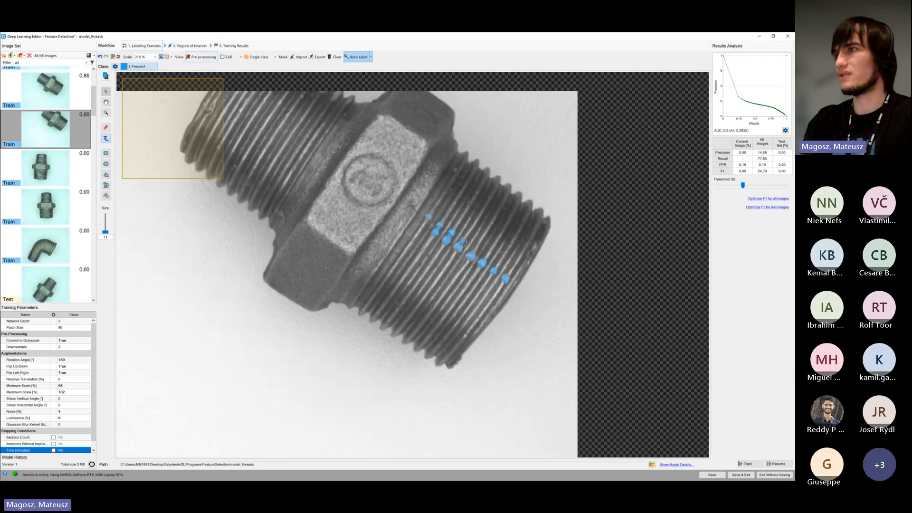
{"action": "scroll", "coordinate": [378, 182], "scroll_direction": "up", "scroll_amount": 4}
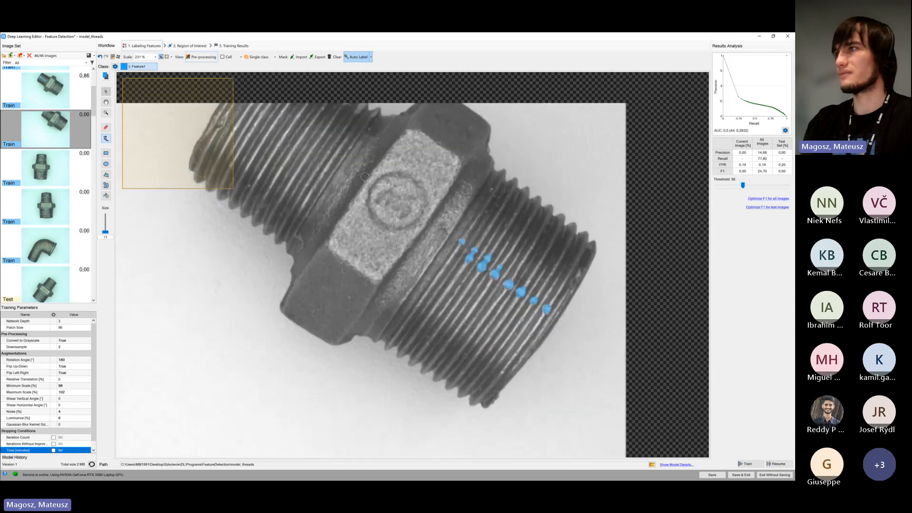
{"action": "scroll", "coordinate": [374, 185], "scroll_direction": "up", "scroll_amount": 1}
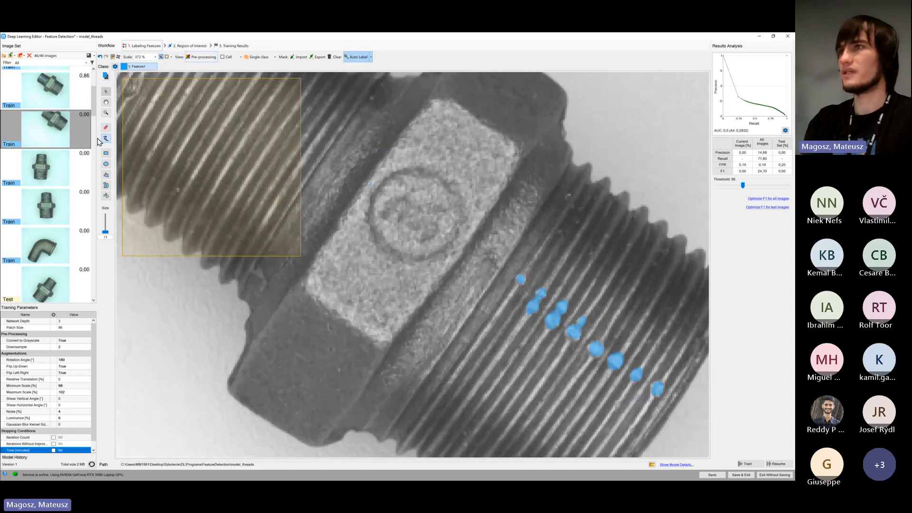
{"action": "key", "text": "b"}
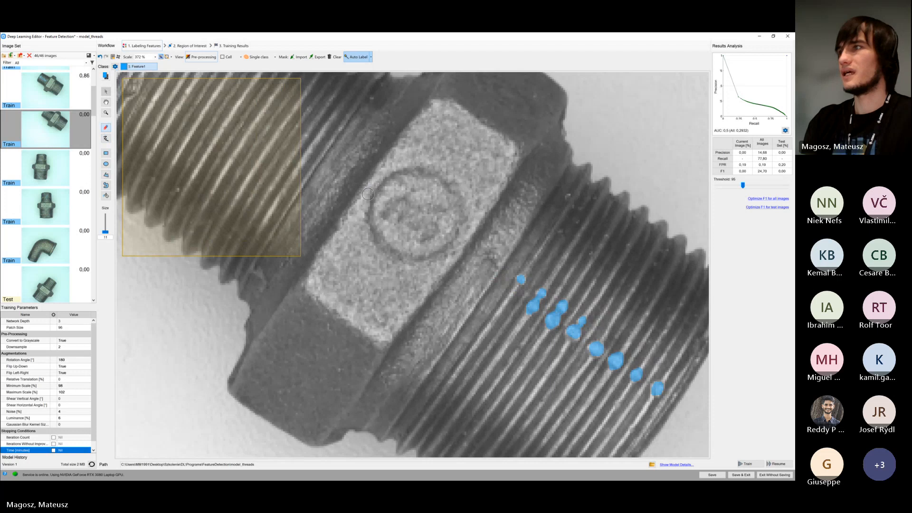
{"action": "scroll", "coordinate": [371, 186], "scroll_direction": "down", "scroll_amount": 6}
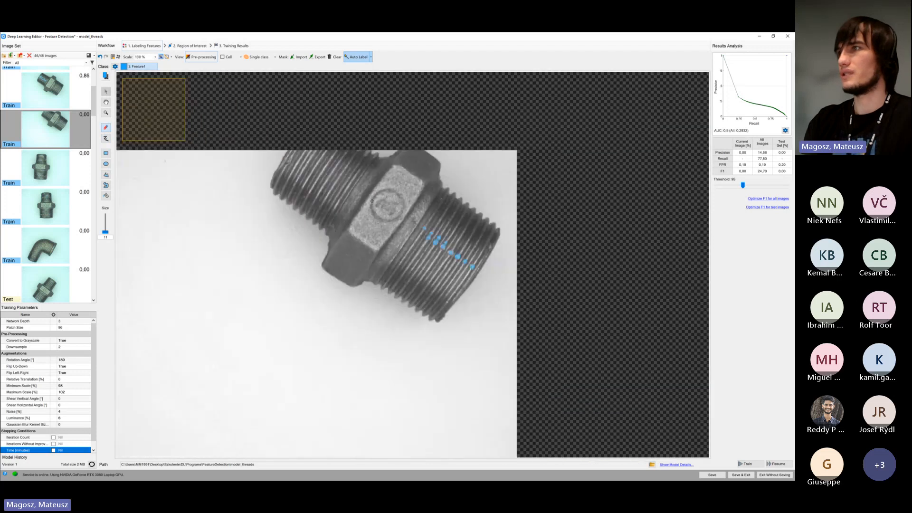
Erase the stray label spots near the bottom edge of the second auto-labeled hex nipple's lower thread, keeping the central marks
{"action": "left_click", "coordinate": [61, 172]}
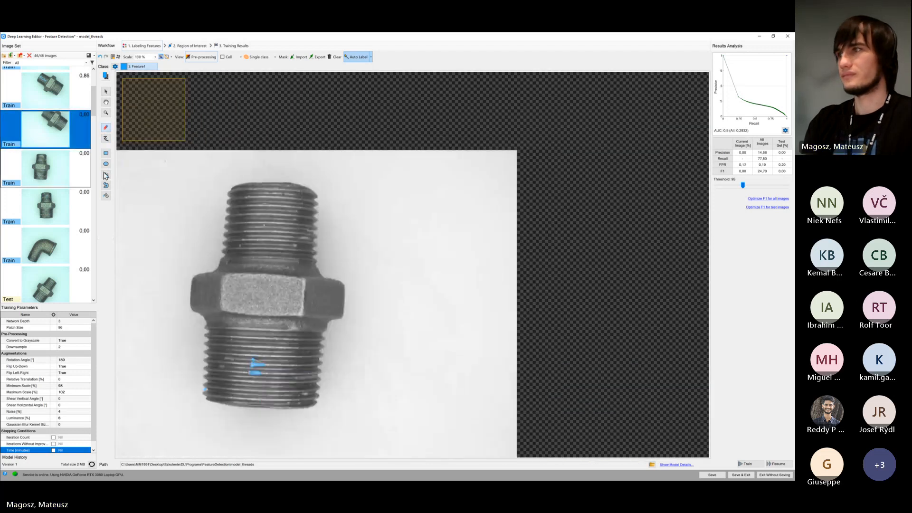
{"action": "scroll", "coordinate": [249, 369], "scroll_direction": "up", "scroll_amount": 4}
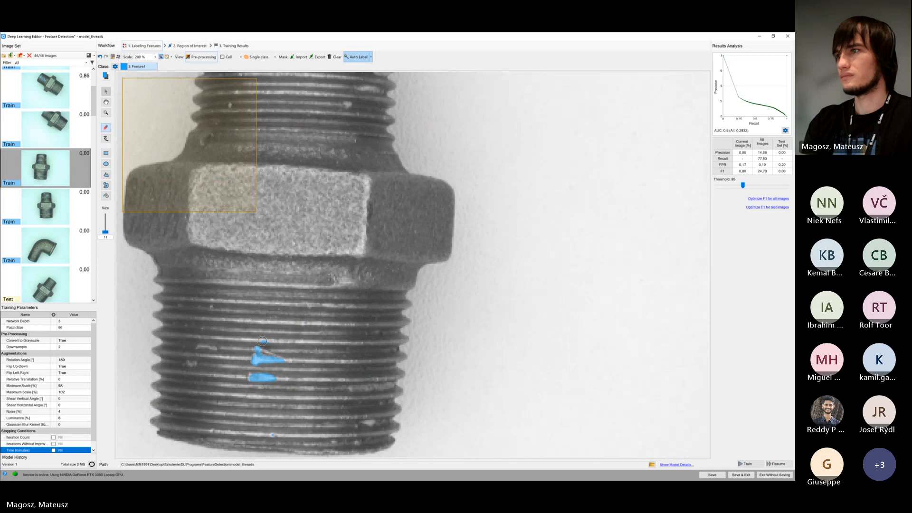
{"action": "scroll", "coordinate": [276, 333], "scroll_direction": "down", "scroll_amount": 2}
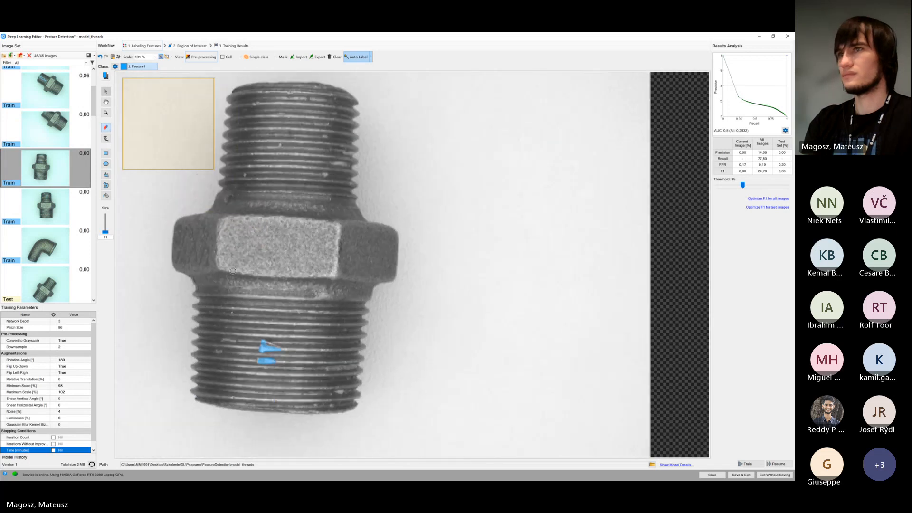
Check the third hex nipple and the elbow, and erase all false labels from the nipple's lower thread with a larger brush
{"action": "left_click", "coordinate": [53, 204]}
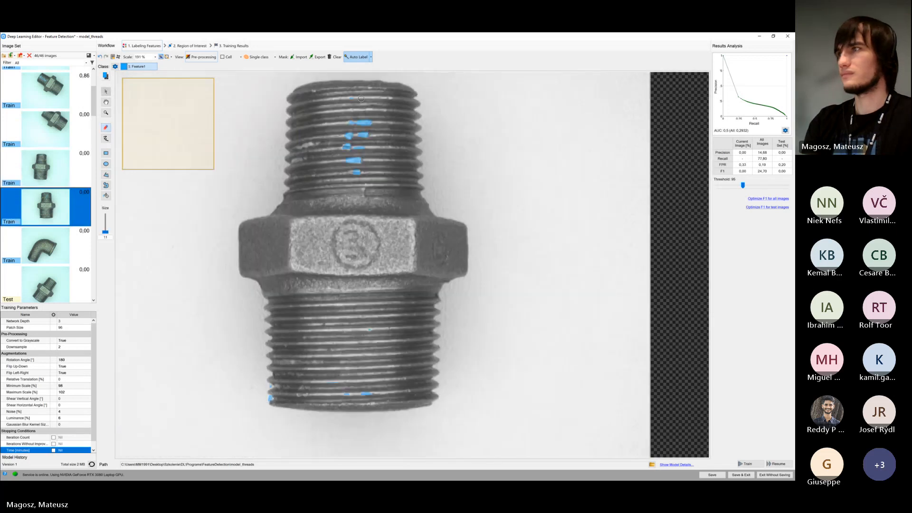
{"action": "scroll", "coordinate": [352, 99], "scroll_direction": "up", "scroll_amount": 2}
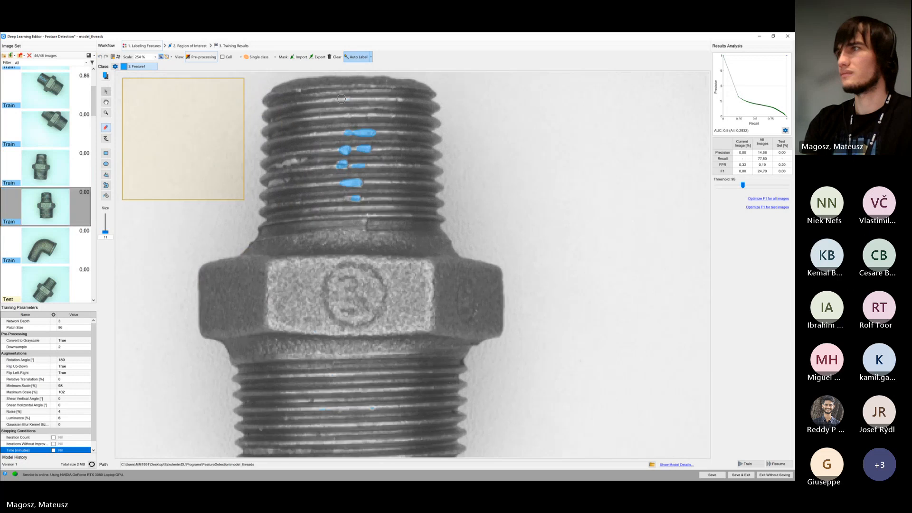
{"action": "scroll", "coordinate": [296, 124], "scroll_direction": "down", "scroll_amount": 2}
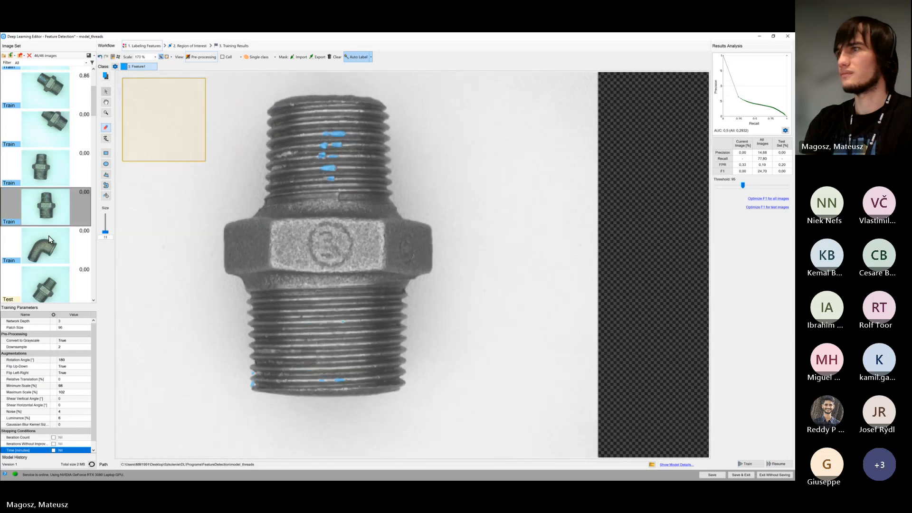
{"action": "left_click", "coordinate": [47, 236]}
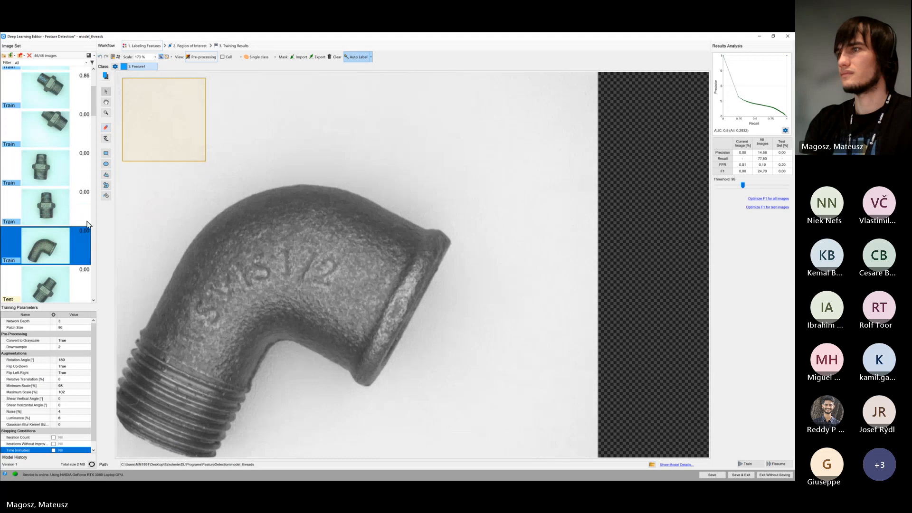
{"action": "left_click", "coordinate": [49, 218]}
{"action": "scroll", "coordinate": [284, 396], "scroll_direction": "up", "scroll_amount": 3}
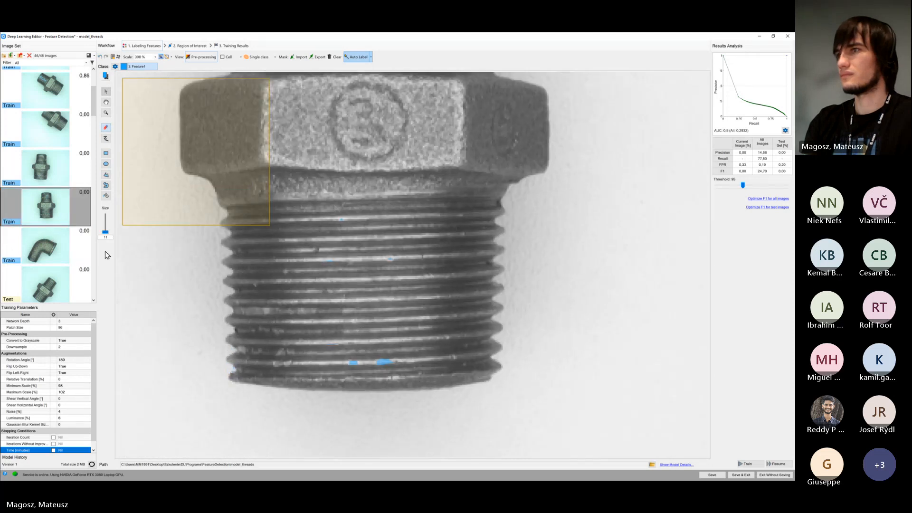
{"action": "mouse_move", "coordinate": [389, 363]}
{"action": "left_mouse_down"}
{"action": "mouse_move", "coordinate": [310, 312]}
{"action": "mouse_move", "coordinate": [350, 227]}
{"action": "mouse_move", "coordinate": [427, 267]}
{"action": "left_mouse_up"}
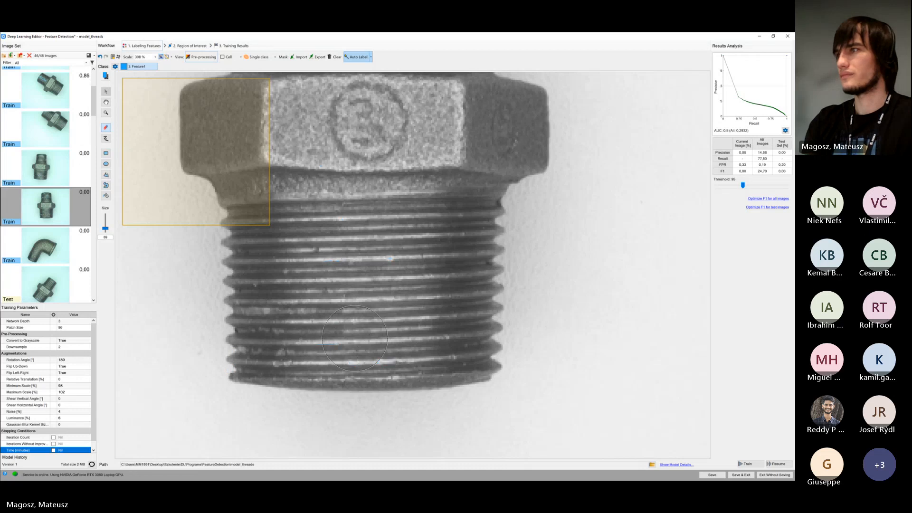
{"action": "scroll", "coordinate": [364, 339], "scroll_direction": "down", "scroll_amount": 3}
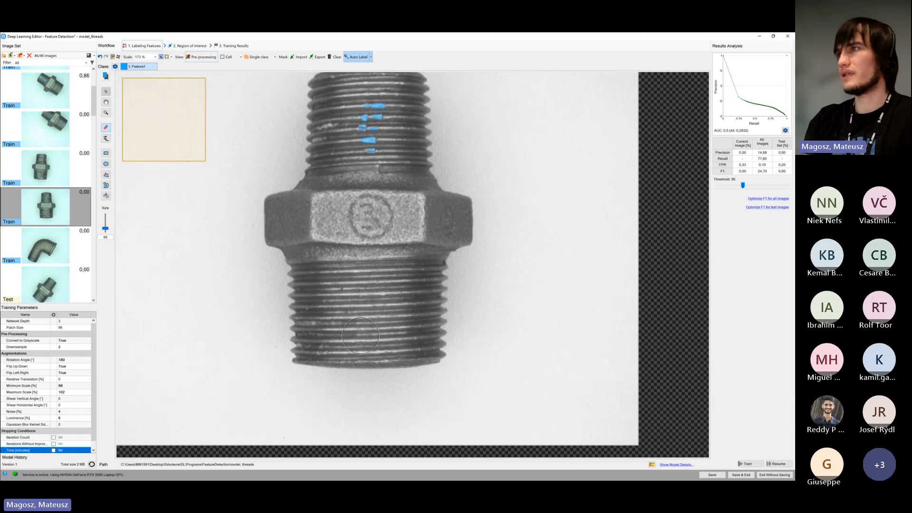
{"action": "left_click_drag", "start_coordinate": [344, 324], "coordinate": [300, 342]}
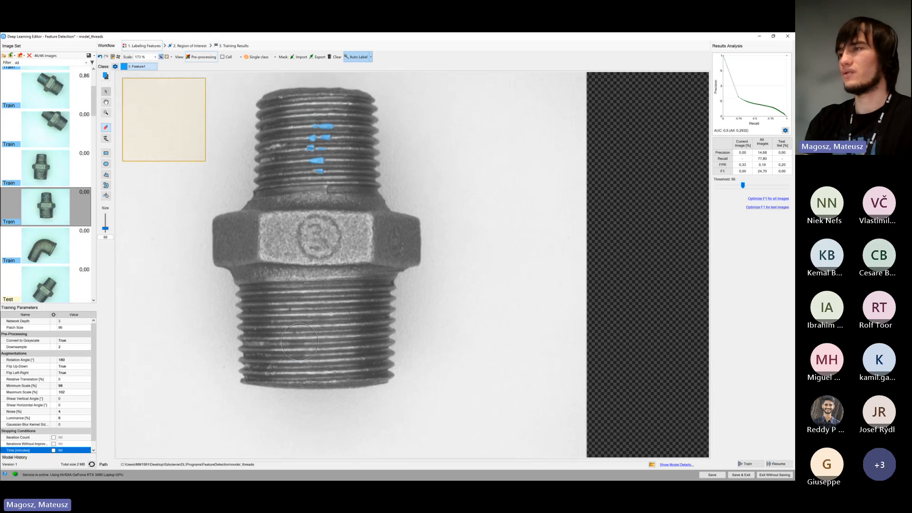
Check the remaining labels on the third hex nipple's upper thread and save the corrected labels
{"action": "scroll", "coordinate": [299, 342], "scroll_direction": "down", "scroll_amount": 2}
{"action": "scroll", "coordinate": [298, 344], "scroll_direction": "down", "scroll_amount": 1}
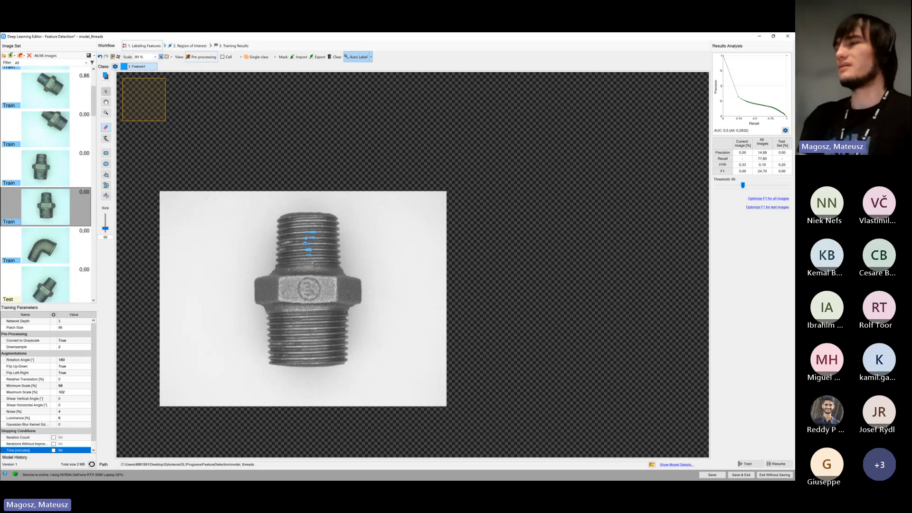
{"action": "left_click_drag", "start_coordinate": [283, 285], "coordinate": [323, 230]}
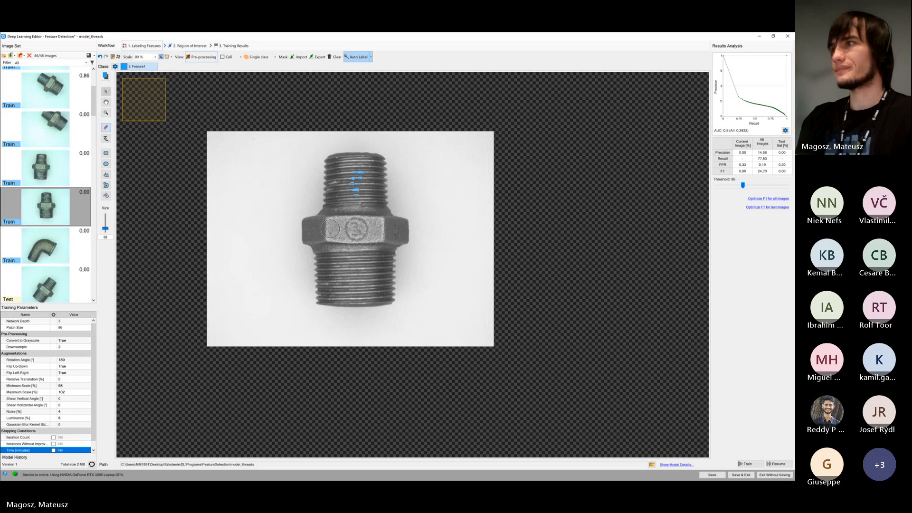
{"action": "scroll", "coordinate": [330, 209], "scroll_direction": "up", "scroll_amount": 1}
{"action": "scroll", "coordinate": [324, 208], "scroll_direction": "up", "scroll_amount": 2}
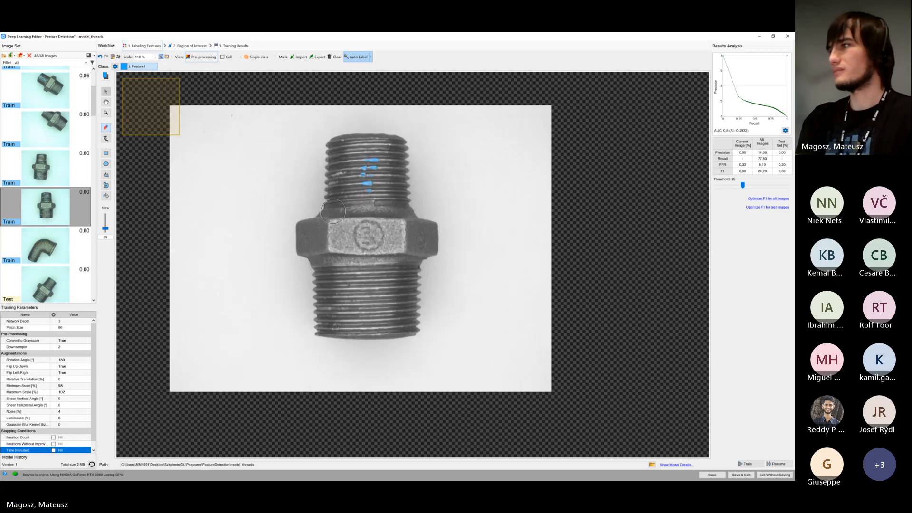
{"action": "left_click", "coordinate": [713, 476]}
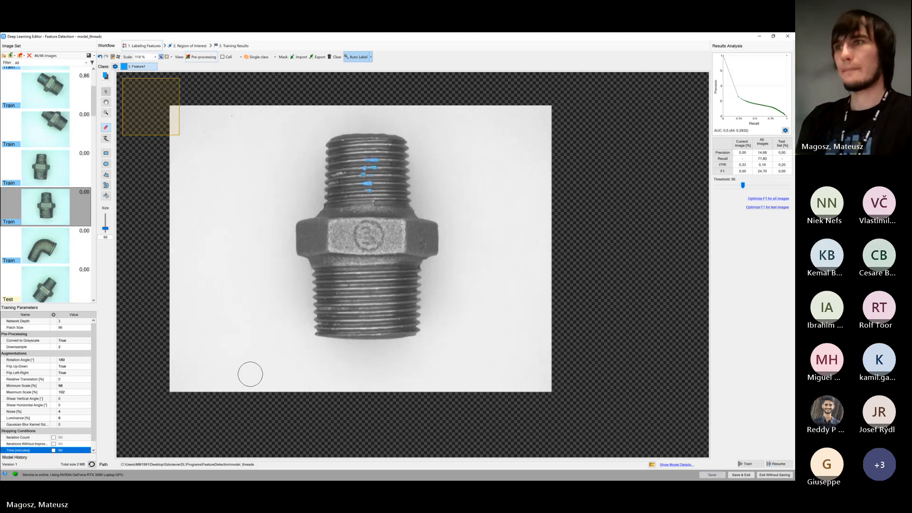
{"action": "mouse_move", "coordinate": [54, 258]}
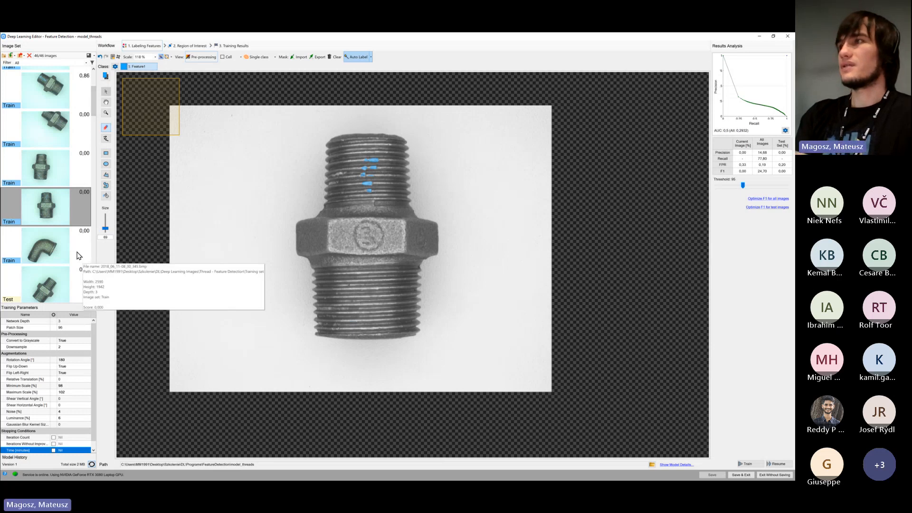
{"action": "left_click", "coordinate": [371, 57]}
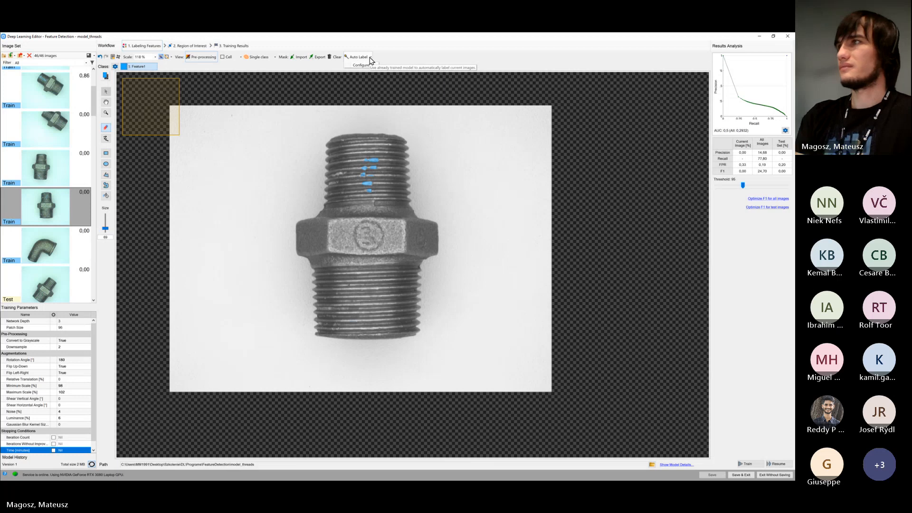
{"action": "left_click", "coordinate": [371, 58]}
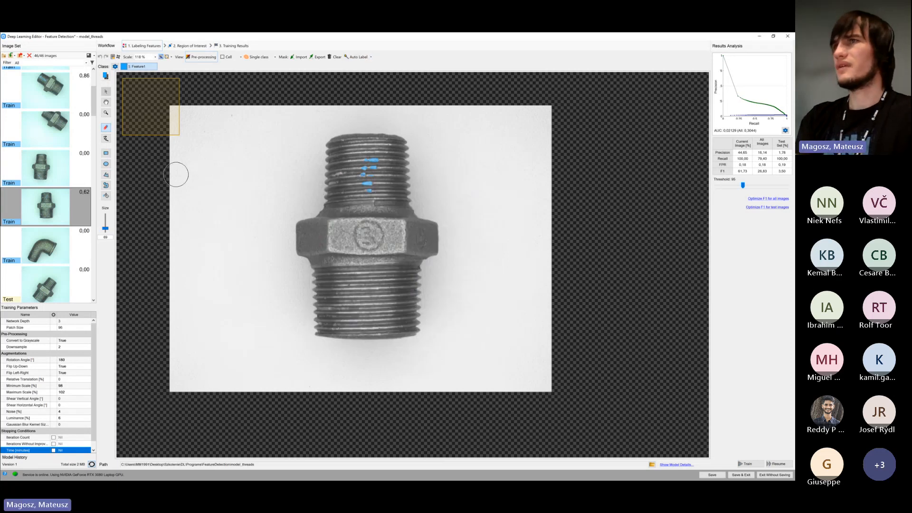
Look through the whole image set to examine the training and test assignments and their scores
{"action": "scroll", "coordinate": [39, 192], "scroll_direction": "down", "scroll_amount": 2}
{"action": "scroll", "coordinate": [39, 192], "scroll_direction": "down", "scroll_amount": 2}
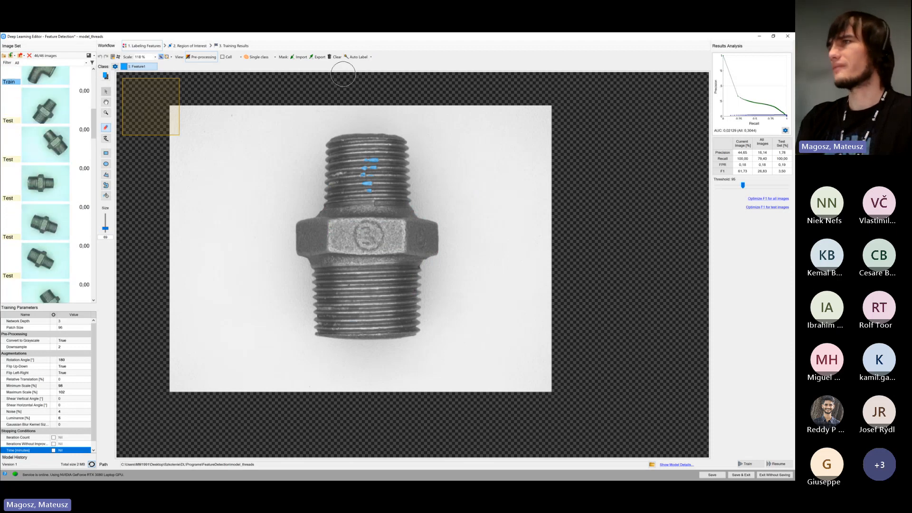
{"action": "scroll", "coordinate": [26, 252], "scroll_direction": "down", "scroll_amount": 5}
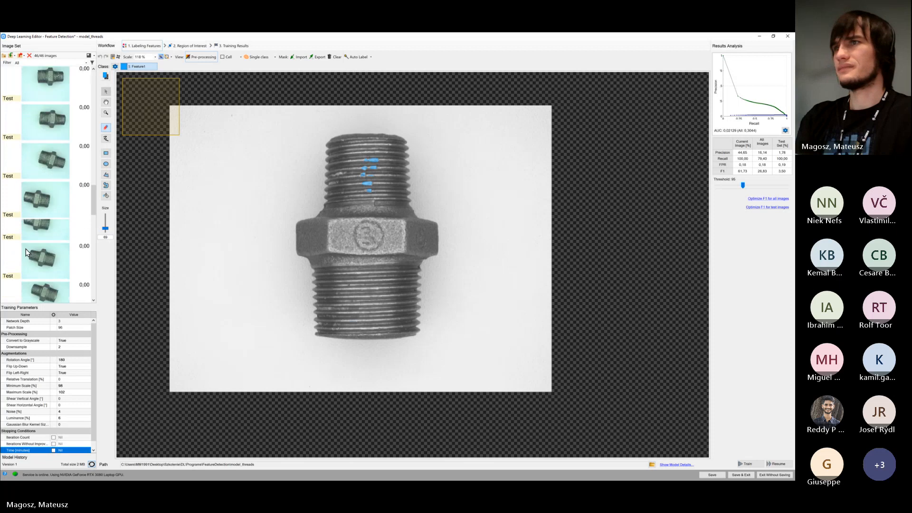
{"action": "scroll", "coordinate": [26, 250], "scroll_direction": "down", "scroll_amount": 8}
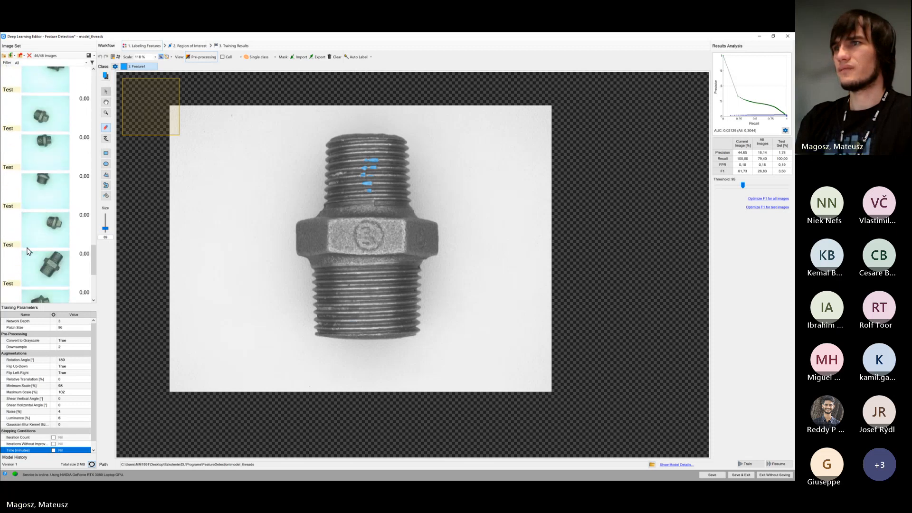
{"action": "scroll", "coordinate": [28, 251], "scroll_direction": "up", "scroll_amount": 8}
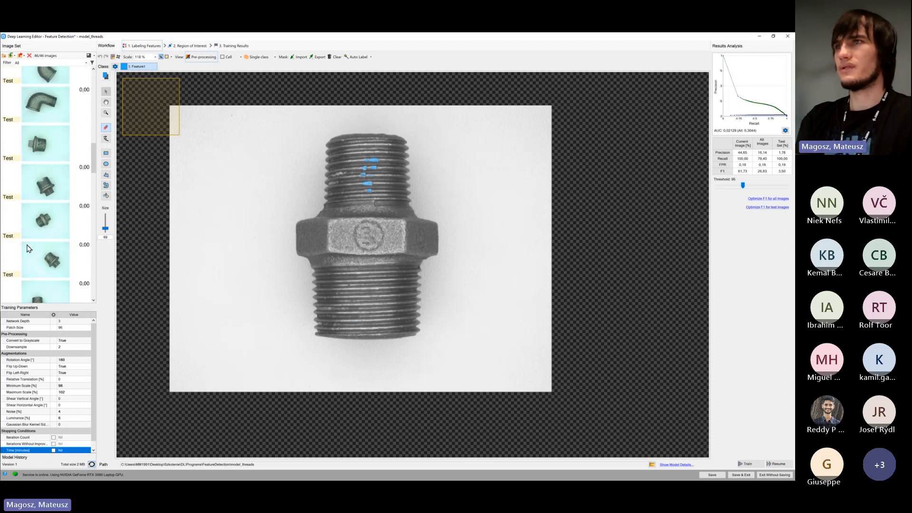
{"action": "scroll", "coordinate": [28, 248], "scroll_direction": "up", "scroll_amount": 2}
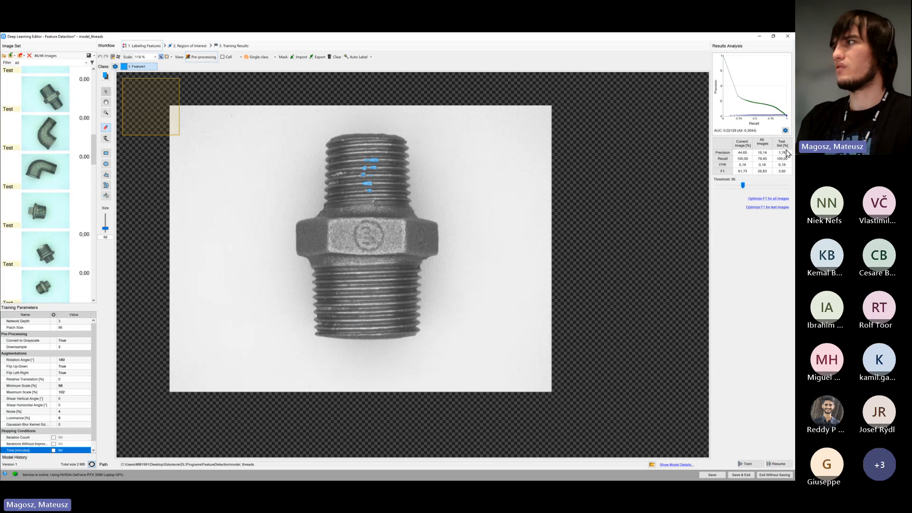
{"action": "scroll", "coordinate": [45, 213], "scroll_direction": "up", "scroll_amount": 5}
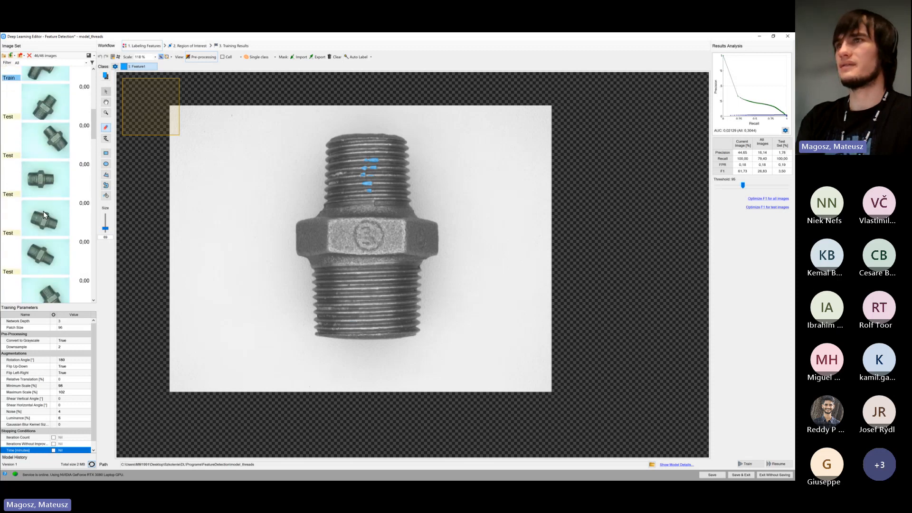
{"action": "scroll", "coordinate": [44, 213], "scroll_direction": "up", "scroll_amount": 5}
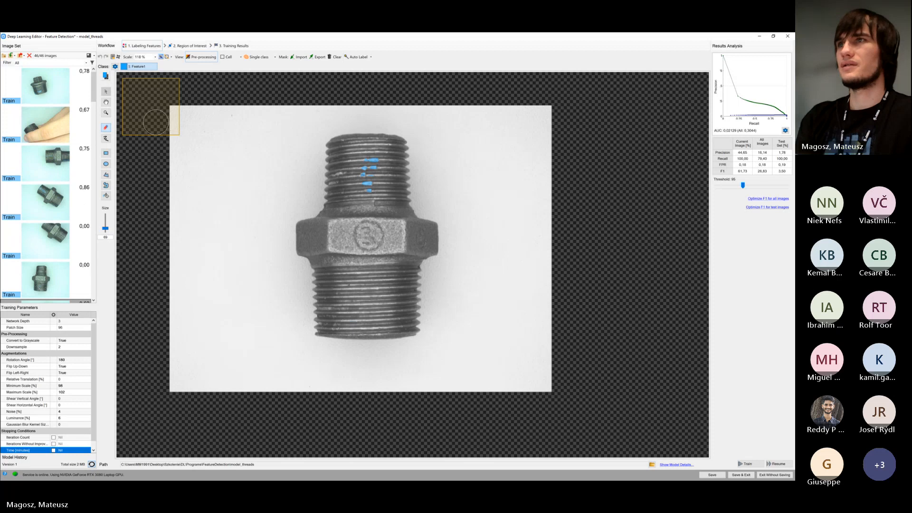
Filter the image set to test images only, select all of them and auto-label the selection
{"action": "left_click", "coordinate": [55, 63]}
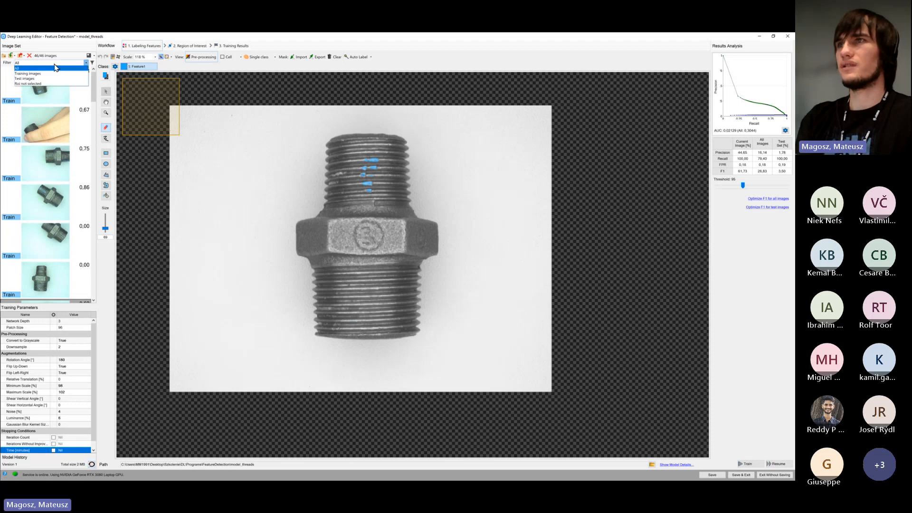
{"action": "left_click", "coordinate": [44, 79]}
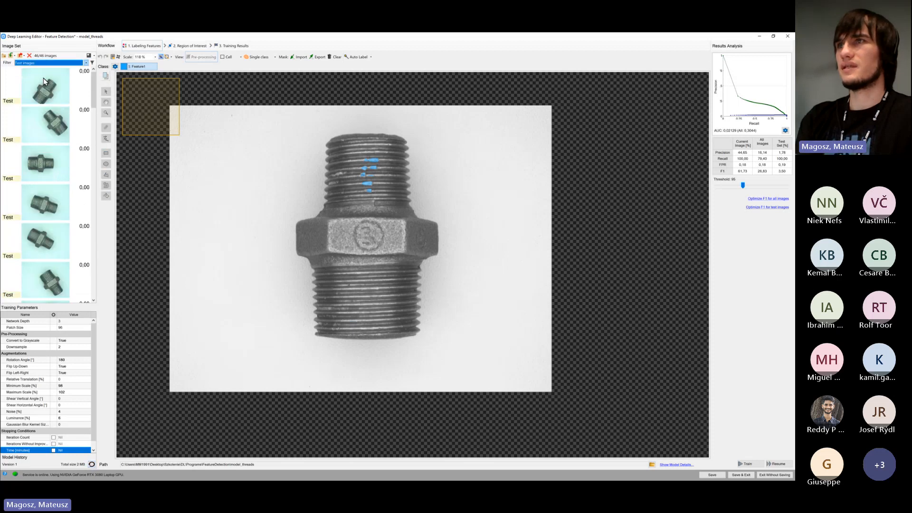
{"action": "left_click", "coordinate": [43, 80]}
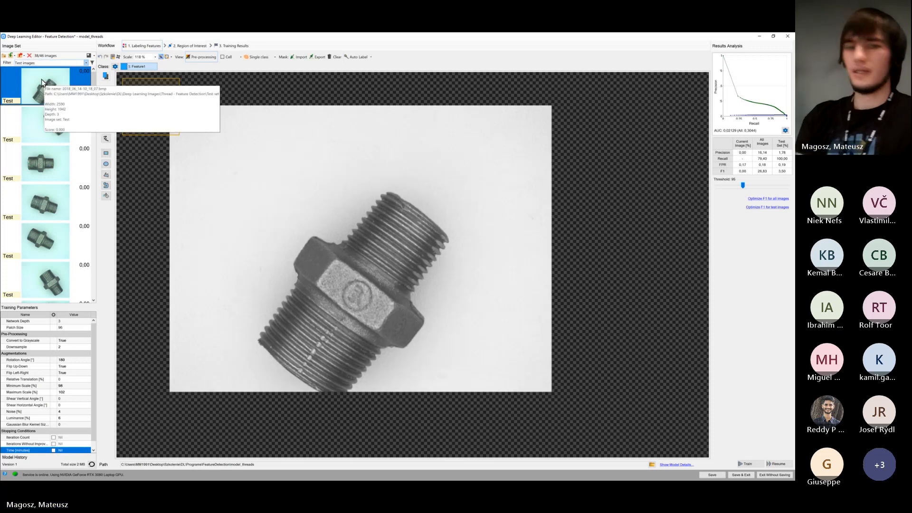
{"action": "key", "text": "ctrl+a"}
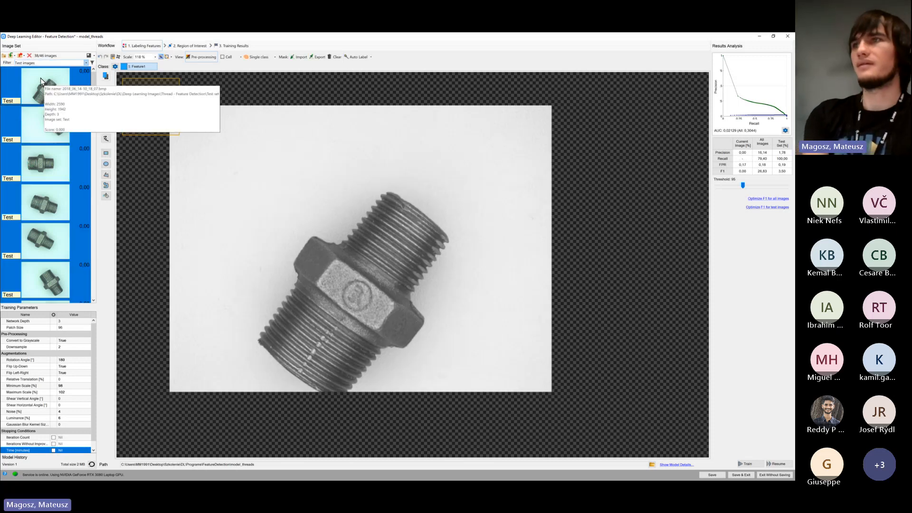
{"action": "scroll", "coordinate": [61, 207], "scroll_direction": "down", "scroll_amount": 10}
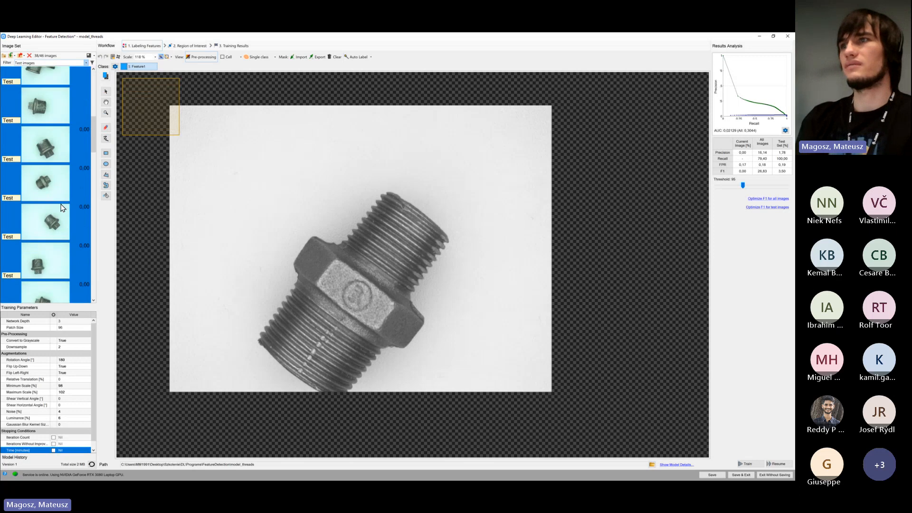
{"action": "scroll", "coordinate": [61, 208], "scroll_direction": "down", "scroll_amount": 8}
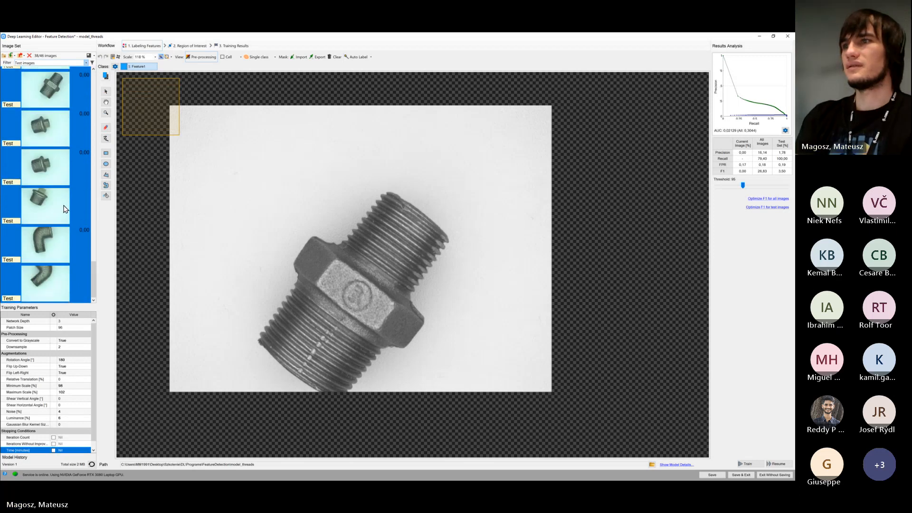
{"action": "left_click", "coordinate": [364, 56]}
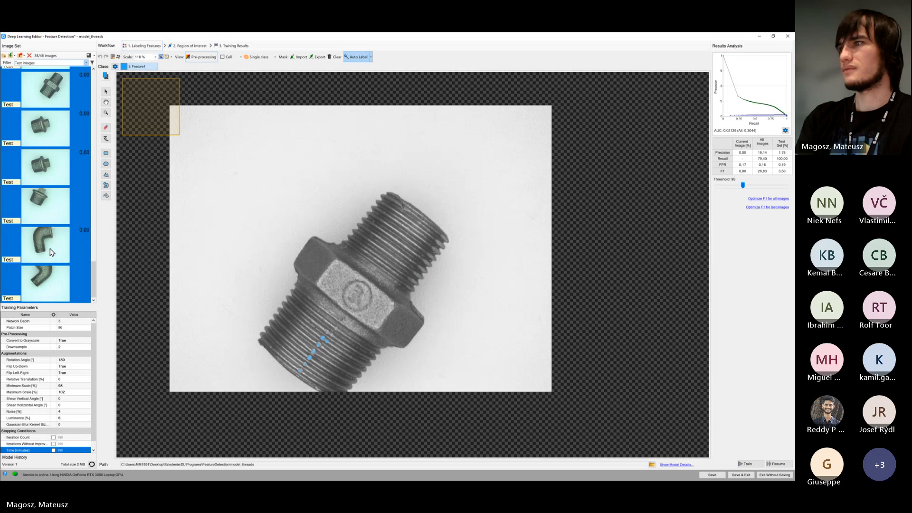
Look through the auto-labeled test images to examine the labels generated on the plugs, hex nipples and elbows
{"action": "left_click", "coordinate": [52, 252]}
{"action": "left_click", "coordinate": [50, 215]}
{"action": "scroll", "coordinate": [55, 226], "scroll_direction": "up", "scroll_amount": 3}
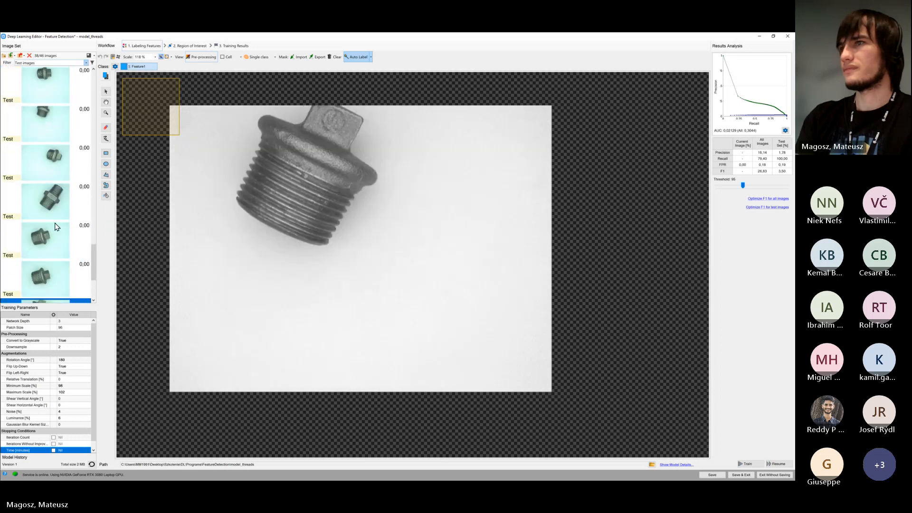
{"action": "left_click", "coordinate": [56, 217]}
{"action": "scroll", "coordinate": [57, 223], "scroll_direction": "up", "scroll_amount": 3}
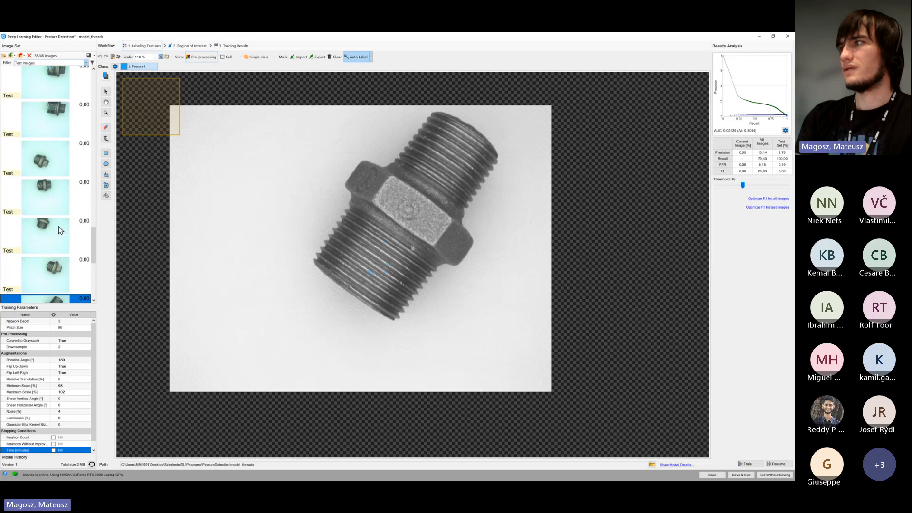
{"action": "left_click", "coordinate": [60, 230]}
{"action": "scroll", "coordinate": [57, 227], "scroll_direction": "up", "scroll_amount": 2}
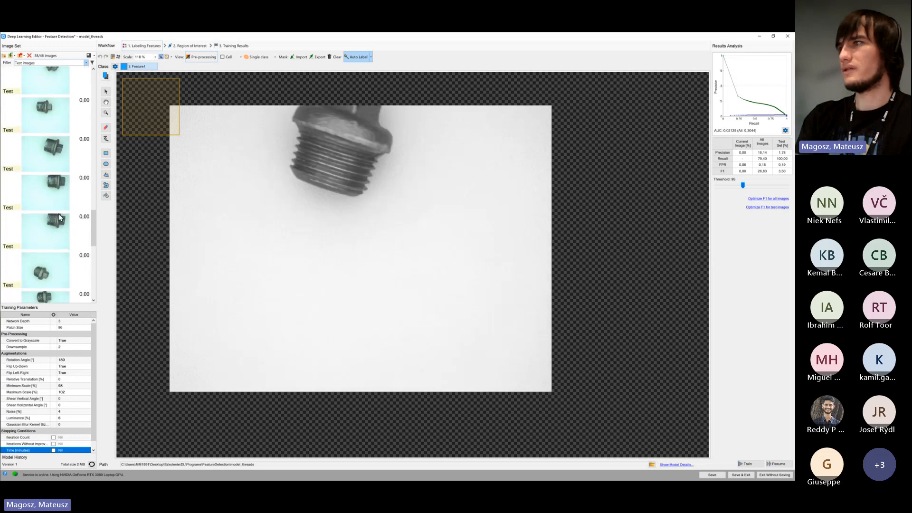
{"action": "left_click", "coordinate": [59, 214]}
{"action": "scroll", "coordinate": [56, 202], "scroll_direction": "up", "scroll_amount": 2}
{"action": "left_click", "coordinate": [63, 220]}
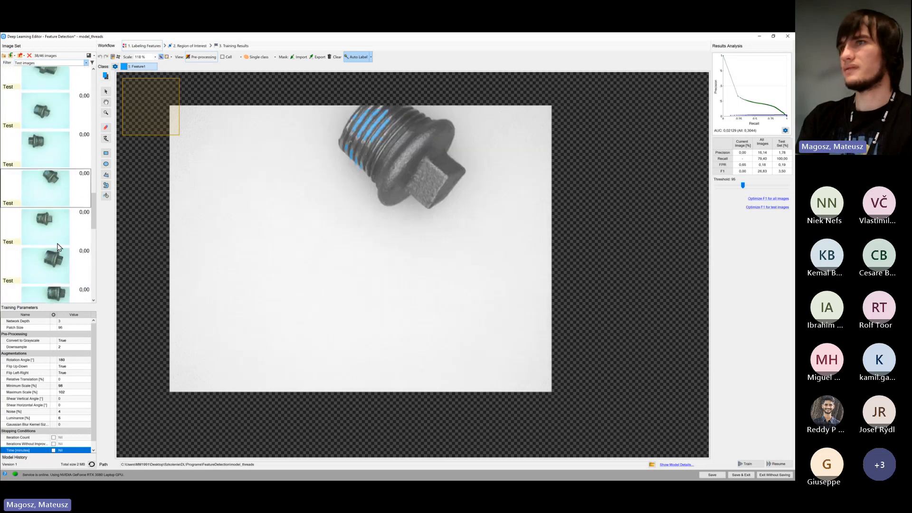
{"action": "scroll", "coordinate": [59, 225], "scroll_direction": "up", "scroll_amount": 3}
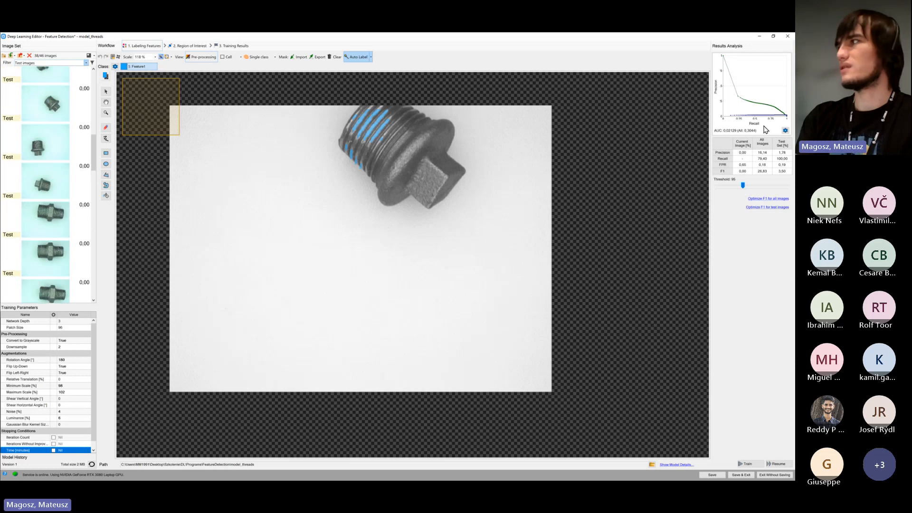
{"action": "scroll", "coordinate": [57, 191], "scroll_direction": "up", "scroll_amount": 4}
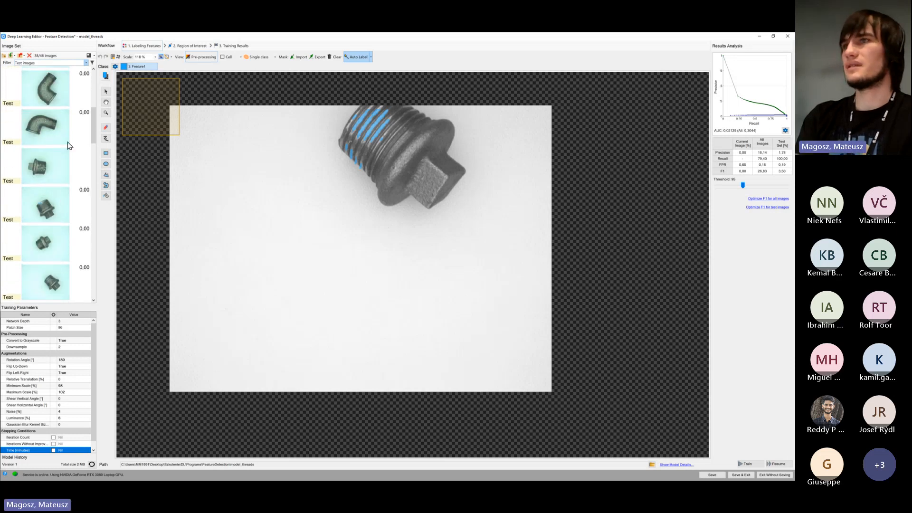
{"action": "left_click", "coordinate": [69, 132]}
{"action": "left_click", "coordinate": [61, 210]}
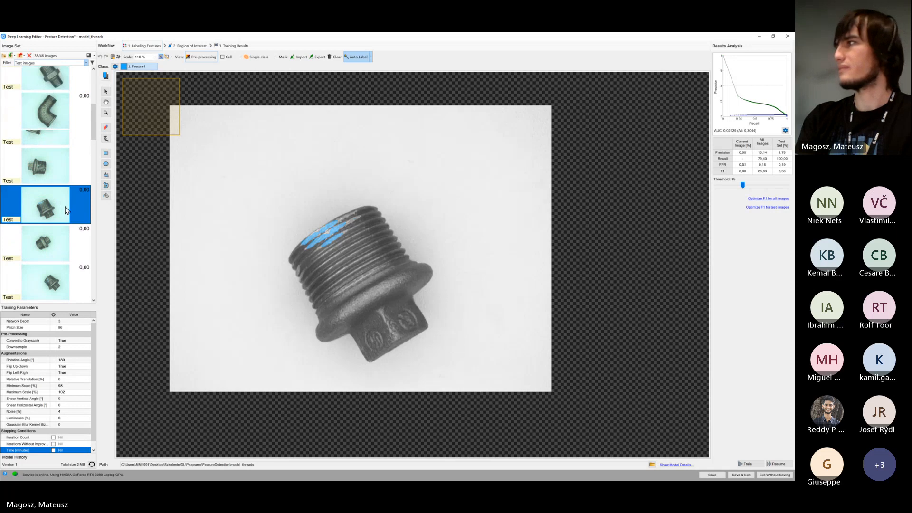
{"action": "scroll", "coordinate": [62, 212], "scroll_direction": "up", "scroll_amount": 6}
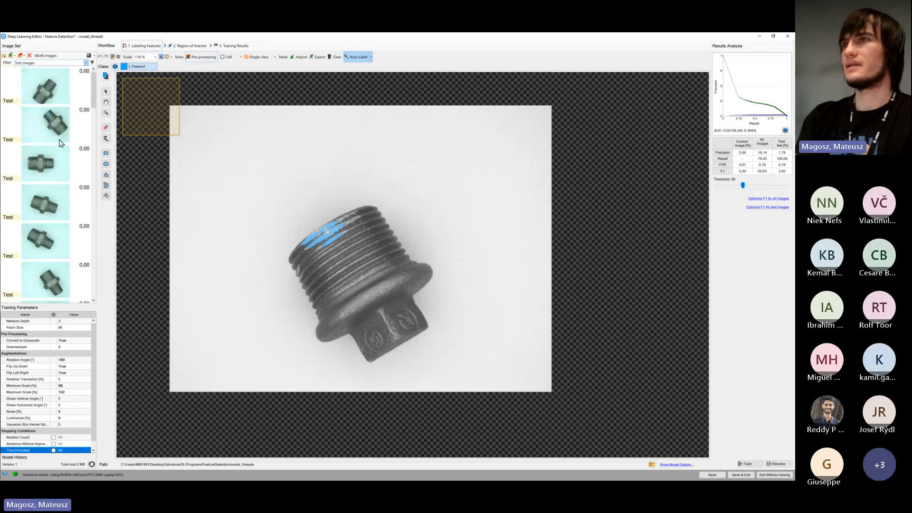
{"action": "left_click", "coordinate": [64, 107]}
{"action": "left_click", "coordinate": [66, 99]}
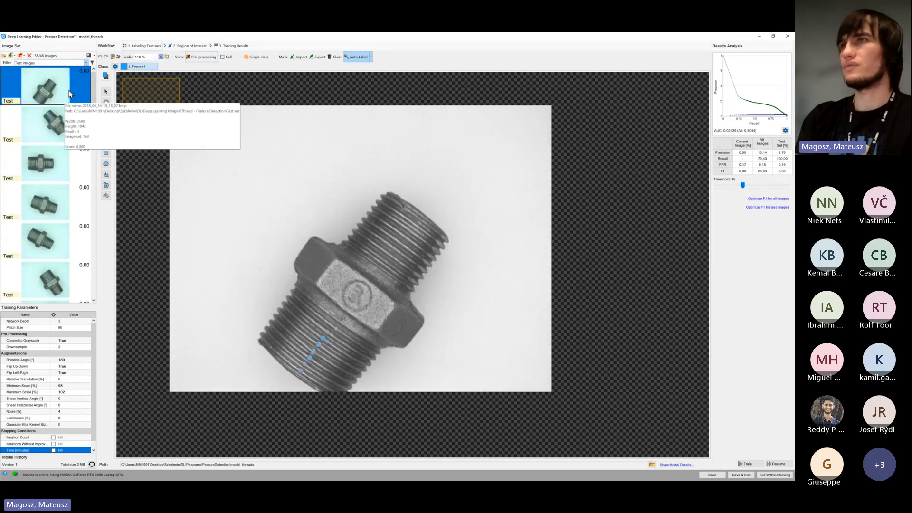
Set the image set filter to All and check the training images together with the test images
{"action": "left_click", "coordinate": [86, 63]}
{"action": "left_click", "coordinate": [79, 71]}
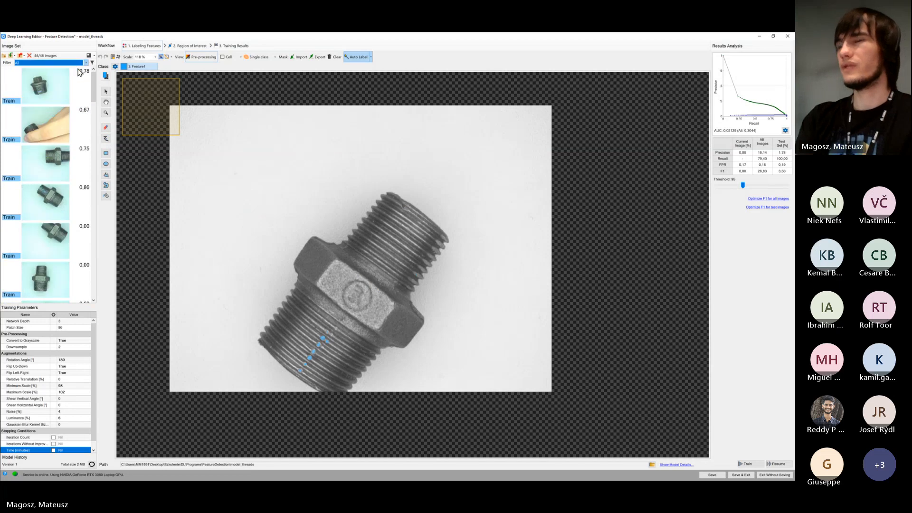
{"action": "mouse_move", "coordinate": [40, 118]}
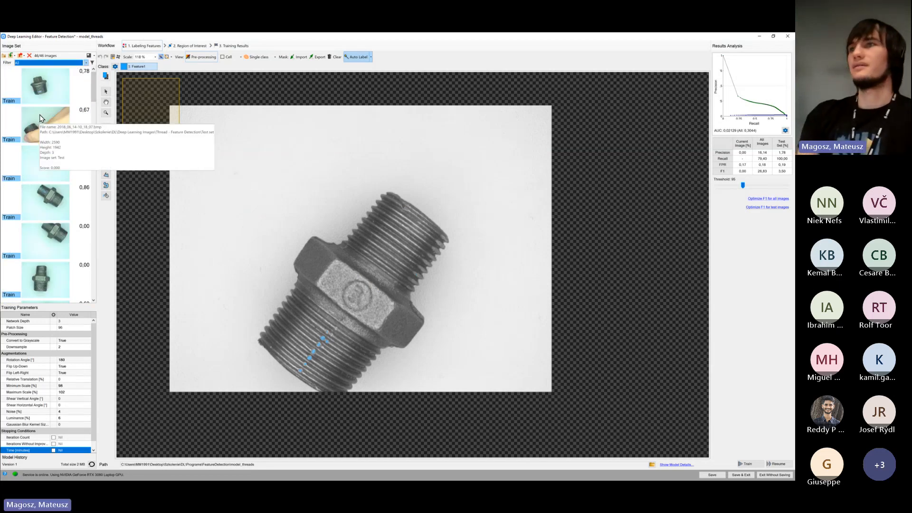
{"action": "scroll", "coordinate": [45, 157], "scroll_direction": "down", "scroll_amount": 5}
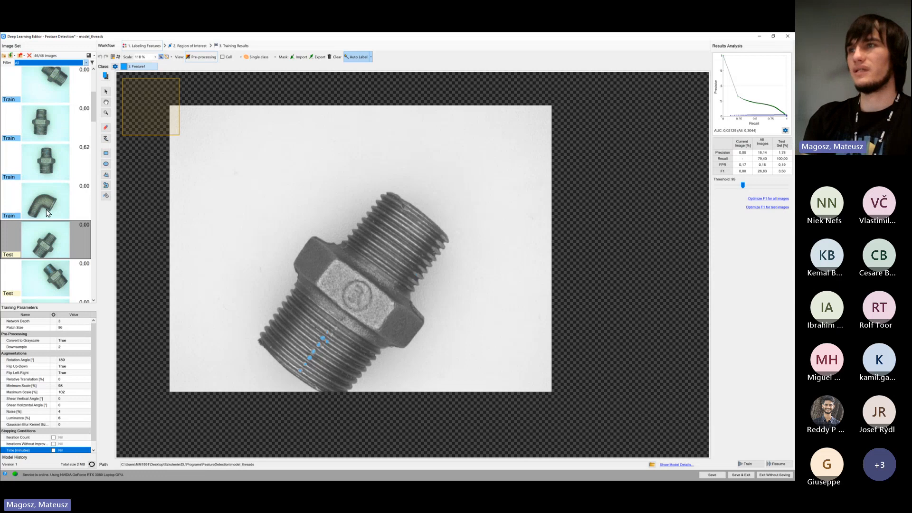
{"action": "scroll", "coordinate": [48, 213], "scroll_direction": "up", "scroll_amount": 5}
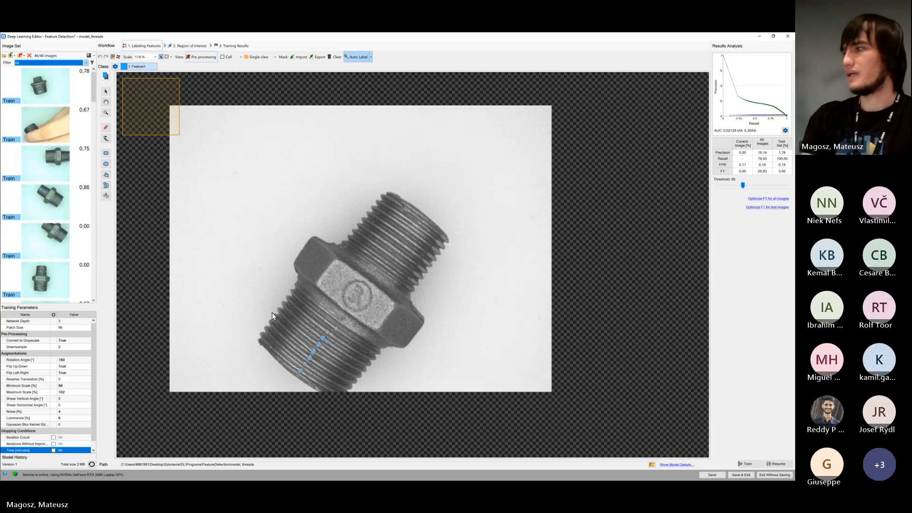
Set the luminance augmentation to 4% and the noise augmentation to 2%, and save the model
{"action": "left_click", "coordinate": [81, 351]}
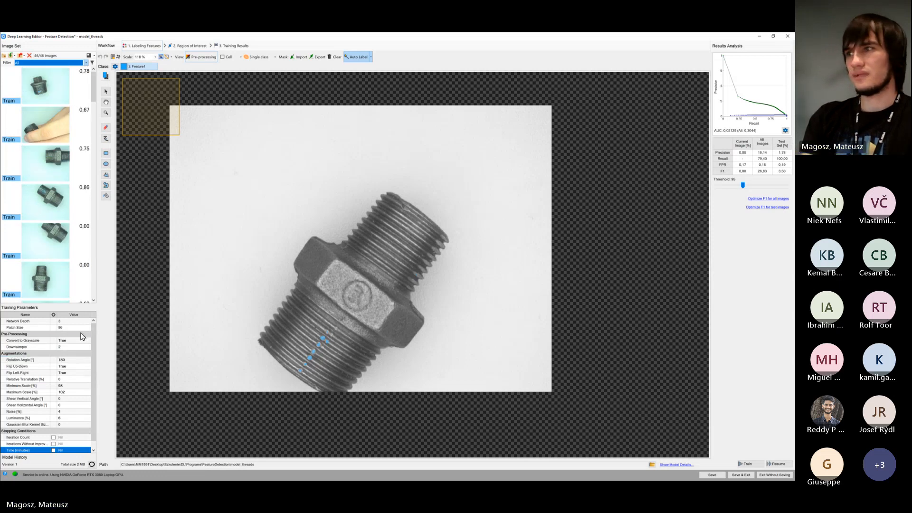
{"action": "left_click", "coordinate": [70, 323]}
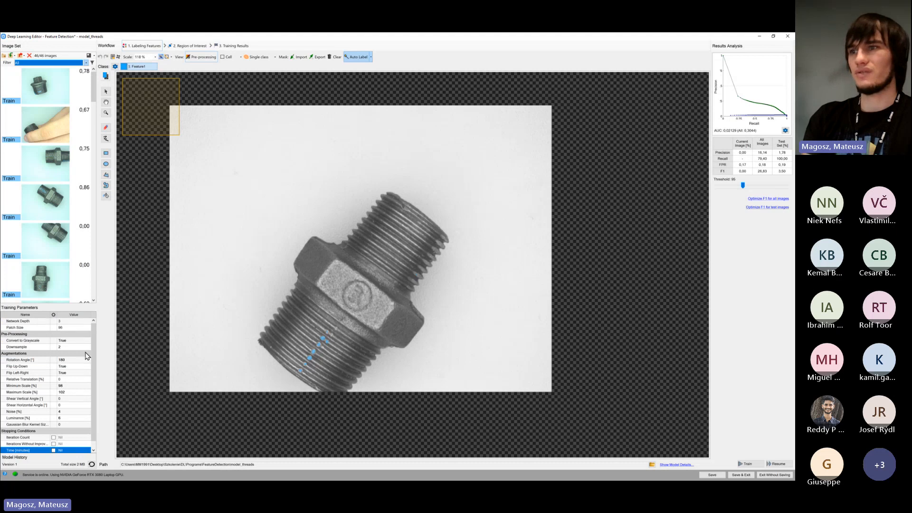
{"action": "left_click", "coordinate": [81, 419]}
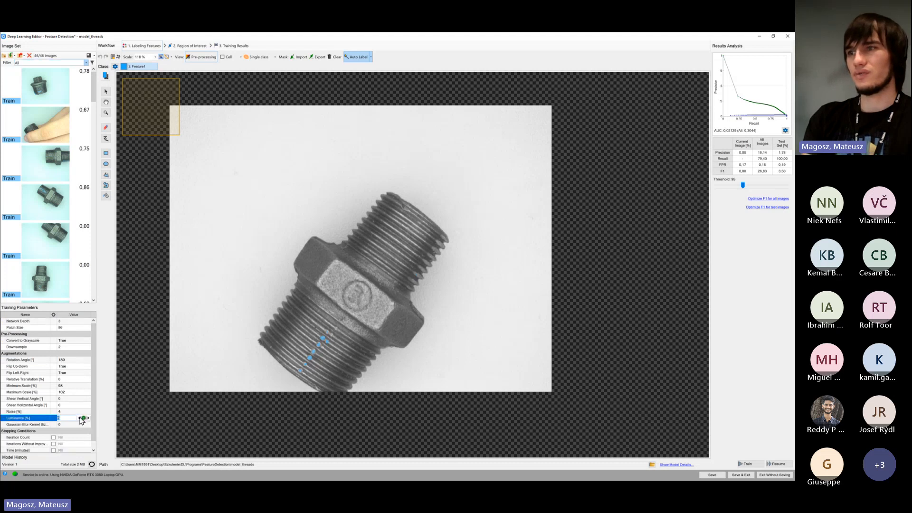
{"action": "left_click", "coordinate": [82, 411]}
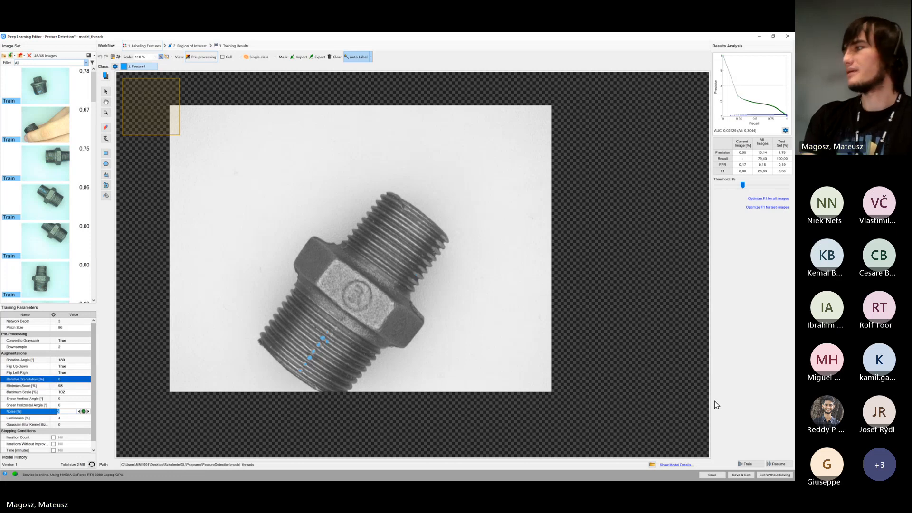
{"action": "left_click", "coordinate": [712, 474]}
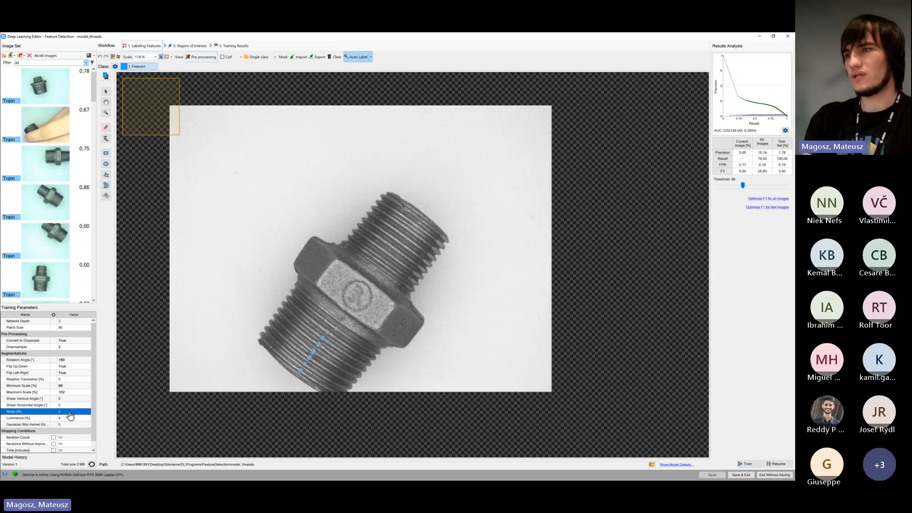
Resume training of the existing model and finish the training run manually after about two minutes or more
{"action": "left_click", "coordinate": [778, 464]}
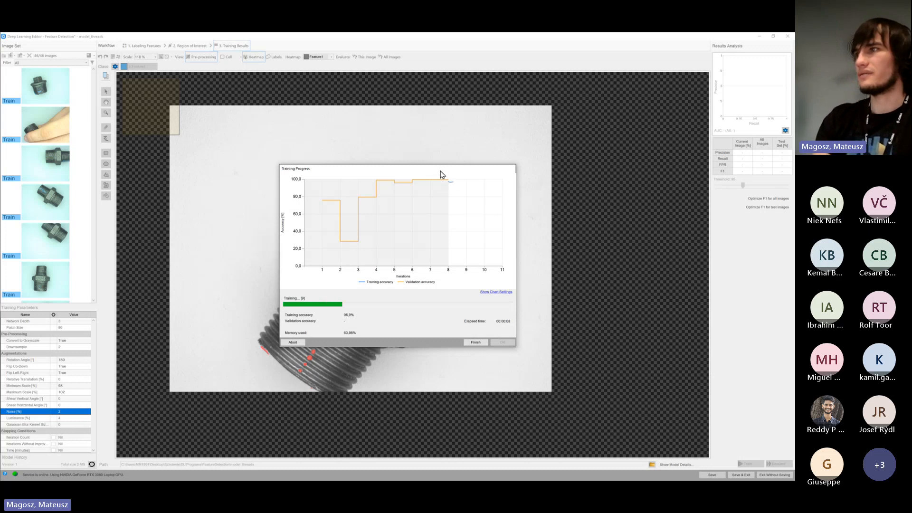
{"action": "left_click_drag", "start_coordinate": [441, 175], "coordinate": [360, 131]}
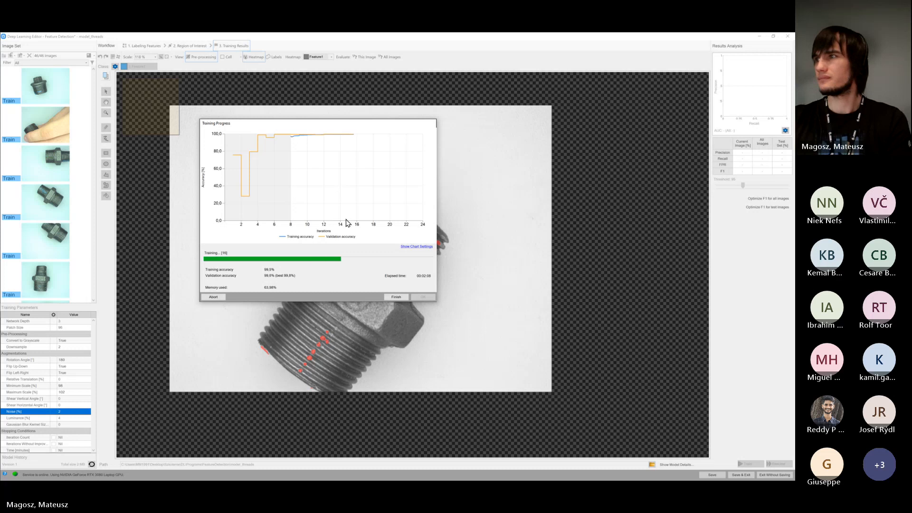
{"action": "left_click", "coordinate": [398, 297]}
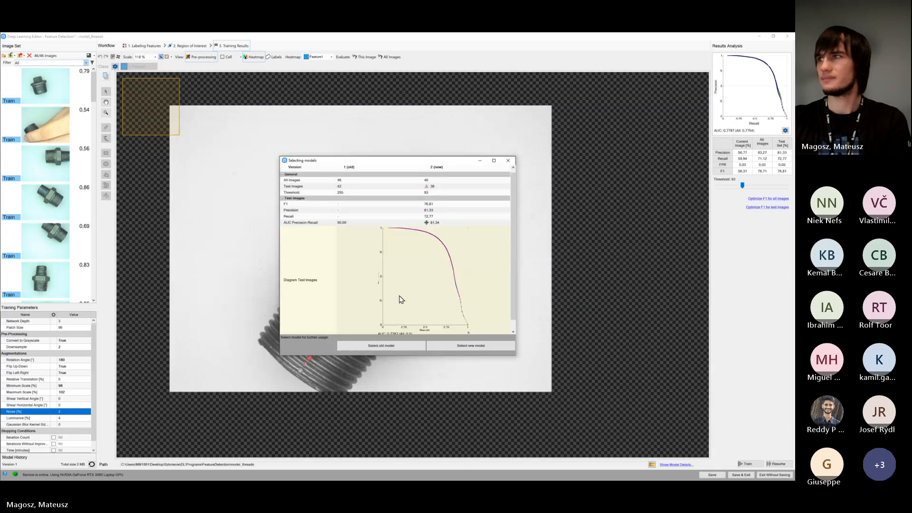
Compare the old and new models' metrics and precision-recall diagrams for test and all images, and select the new model for further use
{"action": "left_click_drag", "start_coordinate": [408, 162], "coordinate": [307, 114]}
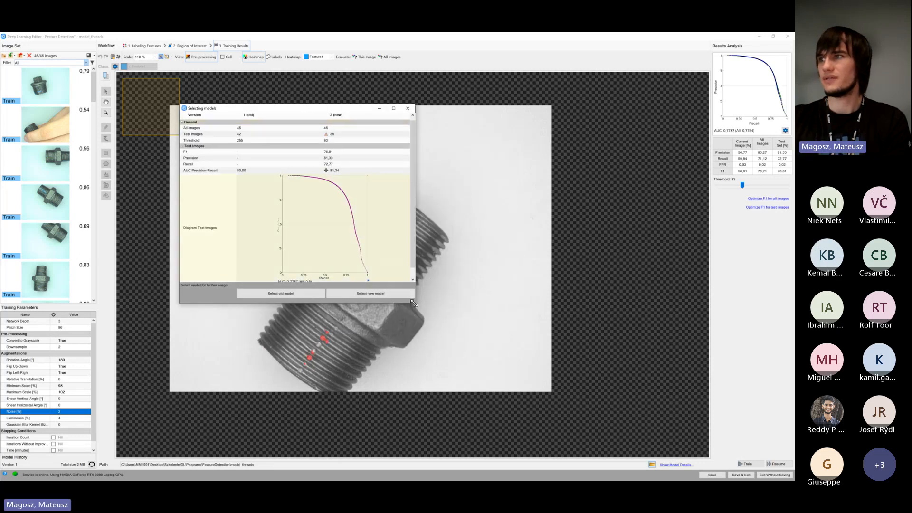
{"action": "left_click_drag", "start_coordinate": [415, 304], "coordinate": [535, 372]}
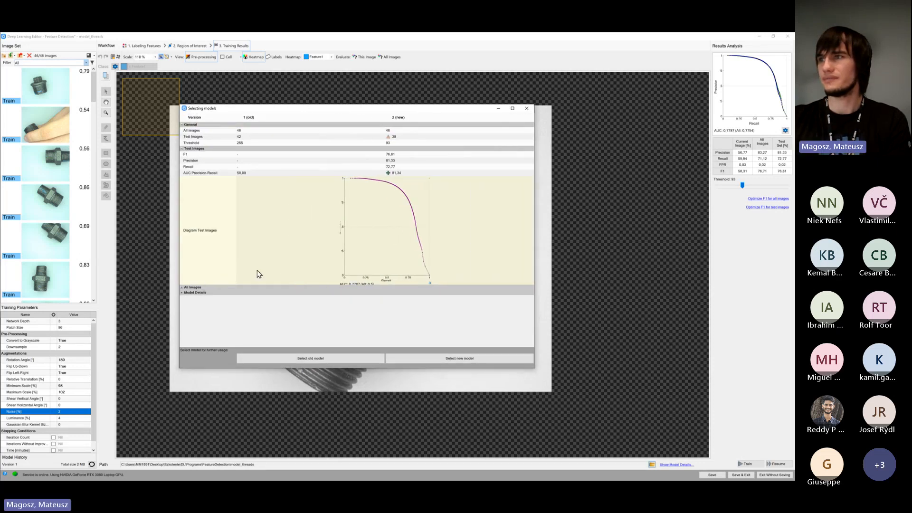
{"action": "left_click", "coordinate": [198, 288]}
{"action": "scroll", "coordinate": [233, 251], "scroll_direction": "down", "scroll_amount": 1}
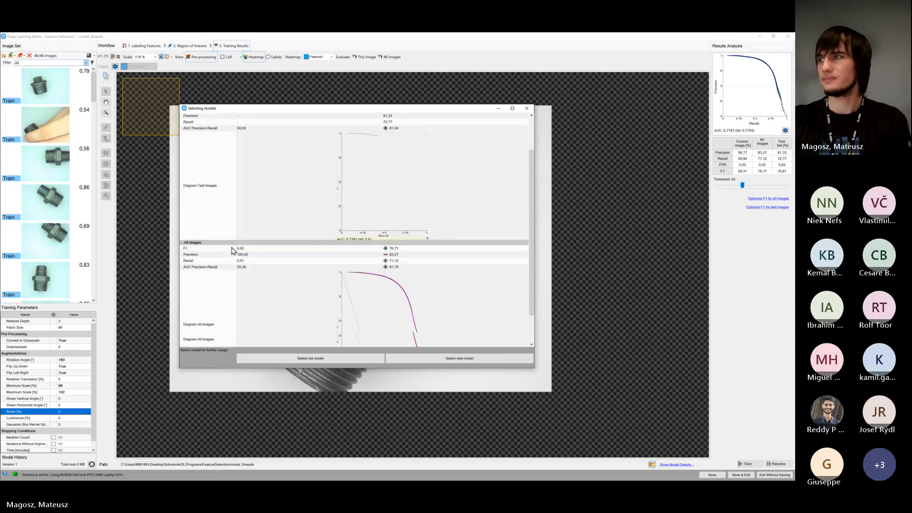
{"action": "scroll", "coordinate": [232, 250], "scroll_direction": "down", "scroll_amount": 1}
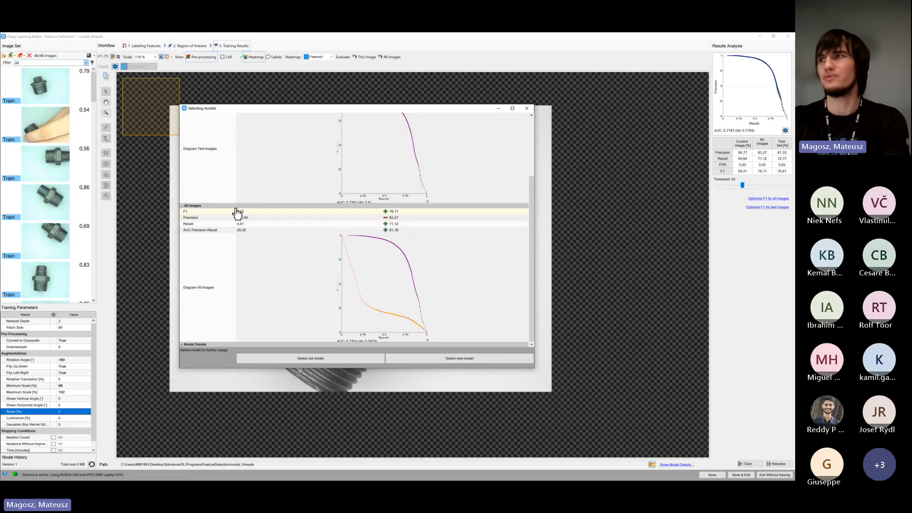
{"action": "scroll", "coordinate": [247, 226], "scroll_direction": "up", "scroll_amount": 3}
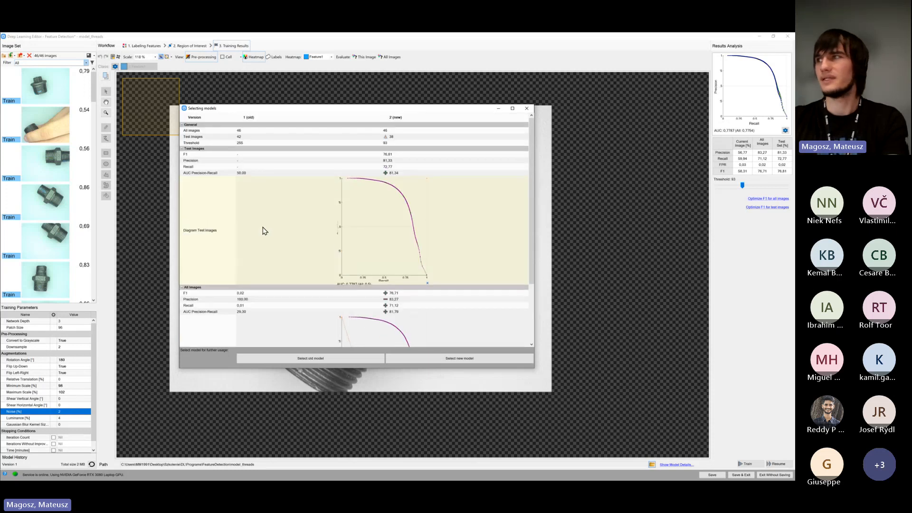
{"action": "left_click", "coordinate": [182, 287]}
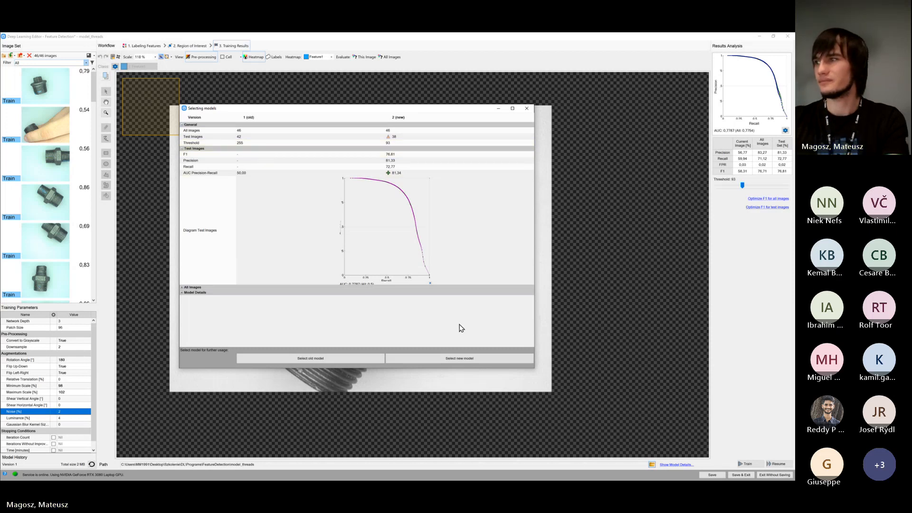
{"action": "left_click", "coordinate": [469, 359]}
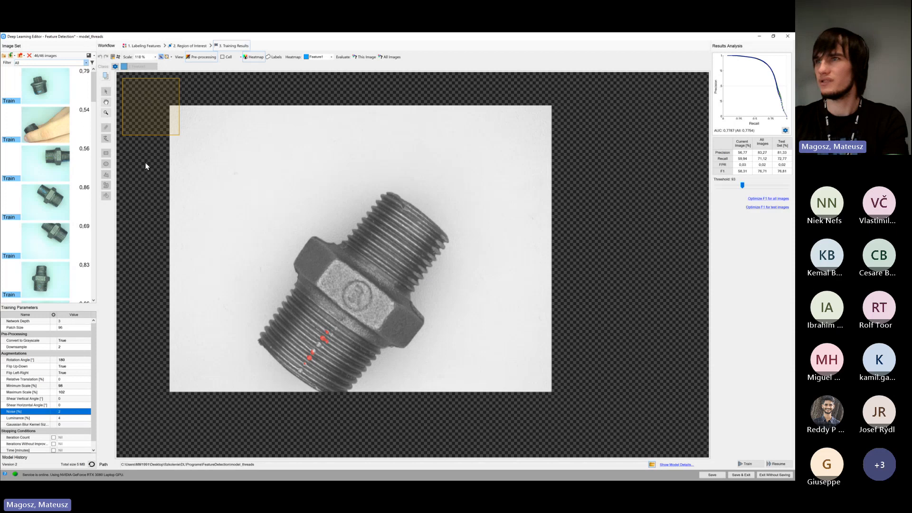
Examine the new model's defect heatmaps on the first four training images
{"action": "left_click", "coordinate": [41, 123]}
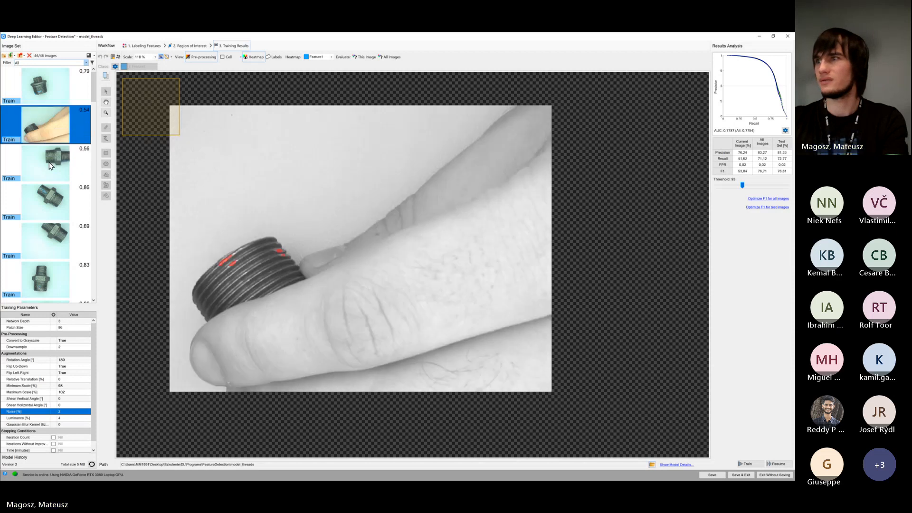
{"action": "left_click", "coordinate": [52, 166]}
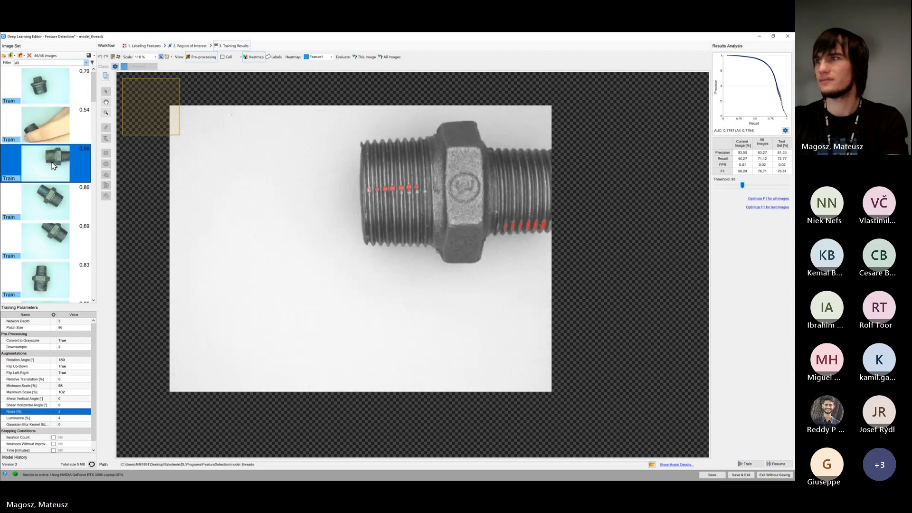
{"action": "left_click", "coordinate": [57, 209]}
{"action": "left_click", "coordinate": [41, 88]}
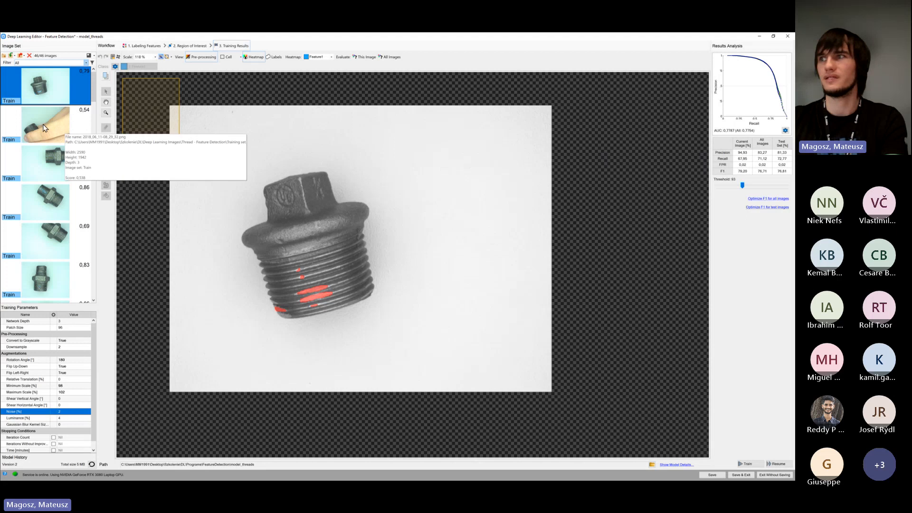
Examine the new model's heatmap on the second test image and the scores of the neighbouring test images
{"action": "scroll", "coordinate": [47, 144], "scroll_direction": "down", "scroll_amount": 3}
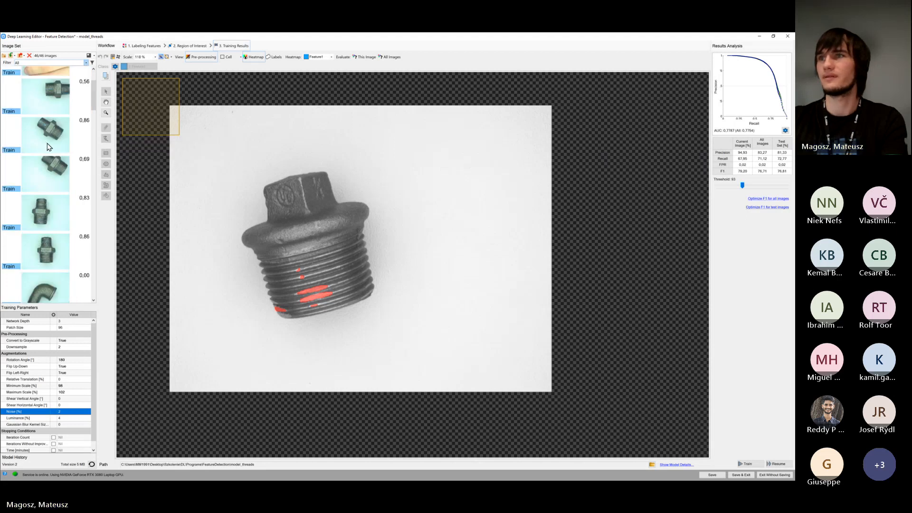
{"action": "scroll", "coordinate": [47, 161], "scroll_direction": "down", "scroll_amount": 5}
{"action": "scroll", "coordinate": [48, 172], "scroll_direction": "down", "scroll_amount": 4}
{"action": "left_click", "coordinate": [52, 172]}
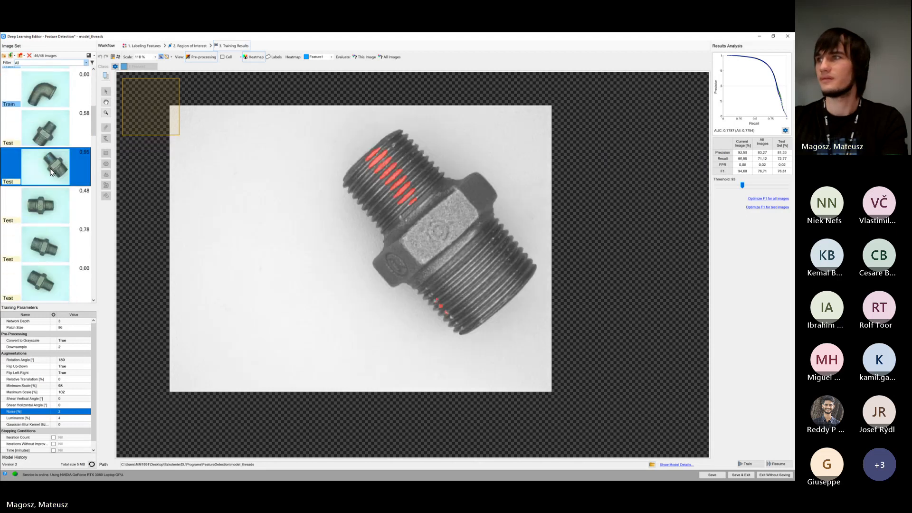
{"action": "scroll", "coordinate": [50, 142], "scroll_direction": "down", "scroll_amount": 4}
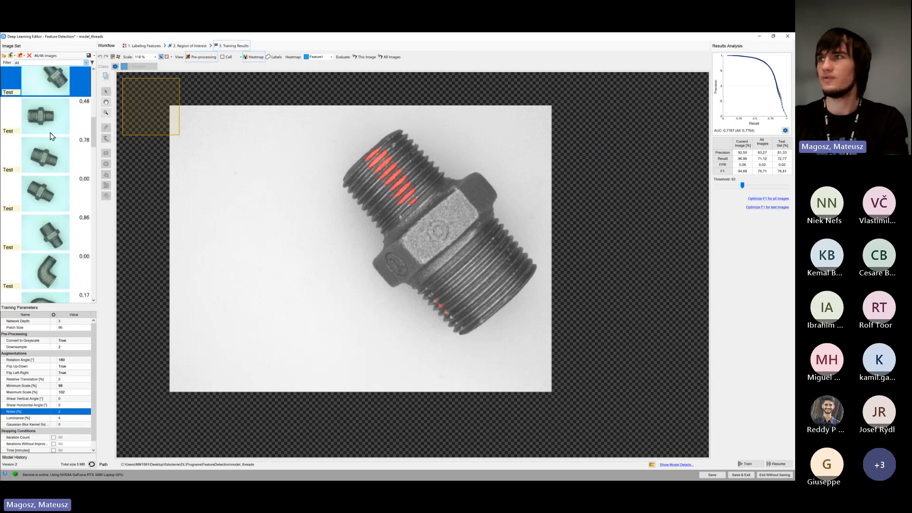
{"action": "left_click", "coordinate": [53, 137]}
{"action": "scroll", "coordinate": [50, 145], "scroll_direction": "up", "scroll_amount": 3}
{"action": "left_click", "coordinate": [48, 146]}
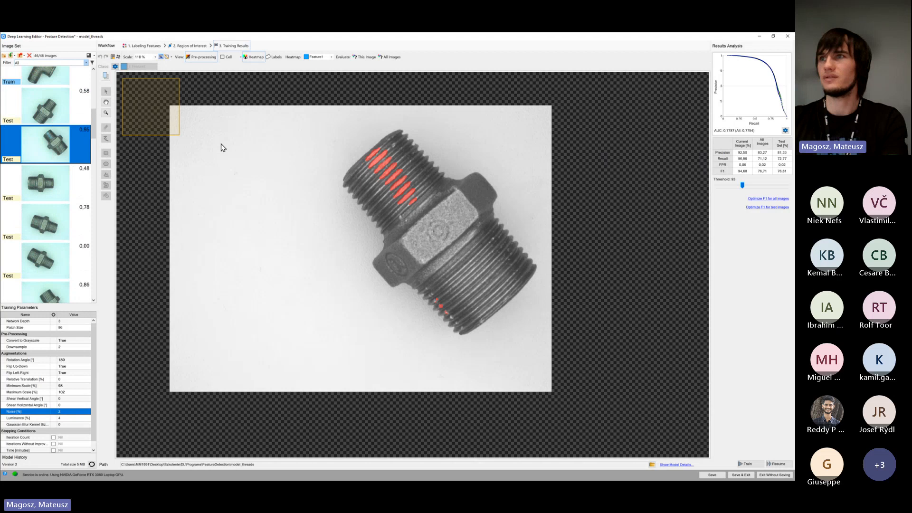
Check the heatmaps of the first two test images and overlay the feature labels on the second one
{"action": "left_click", "coordinate": [53, 105]}
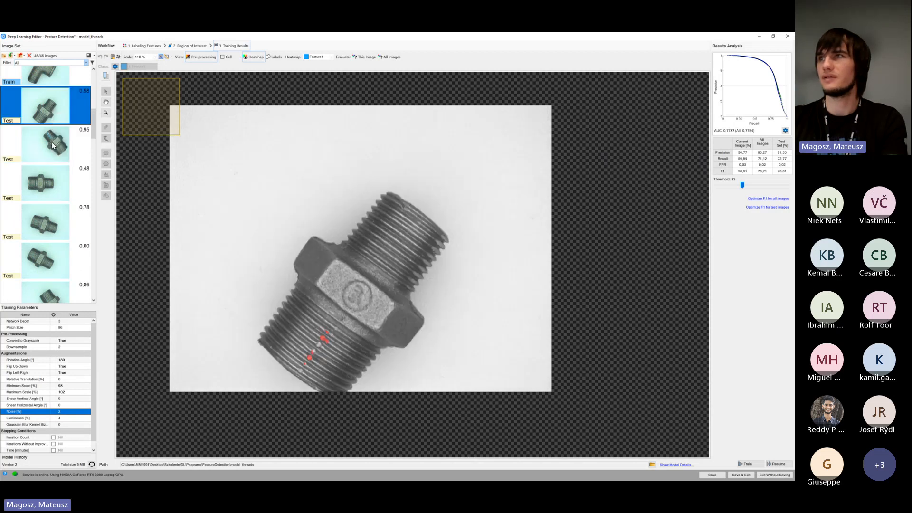
{"action": "left_click", "coordinate": [53, 145]}
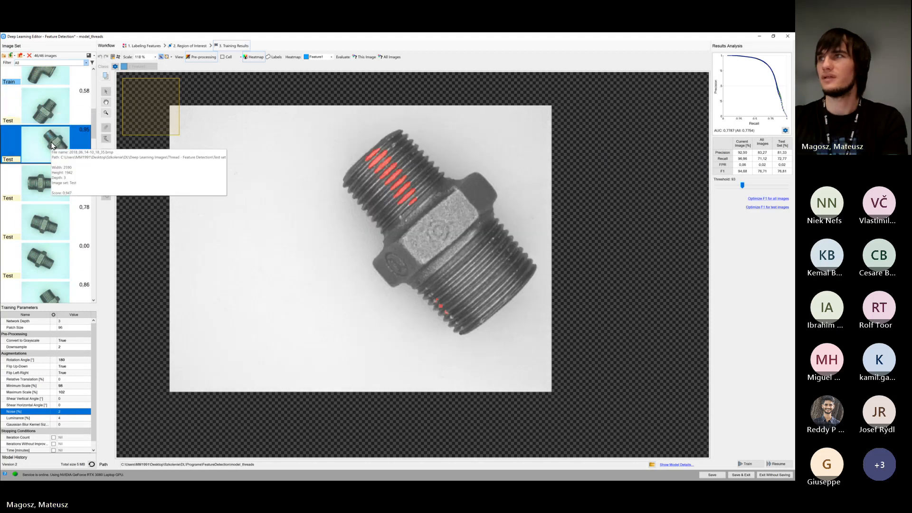
{"action": "left_click", "coordinate": [276, 57]}
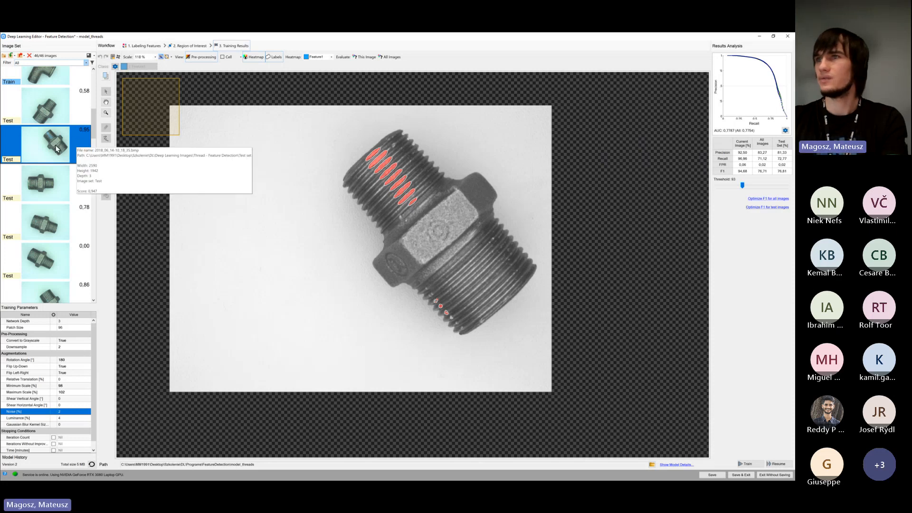
Compare the labels and heatmap of the second test image with those of the similarly oriented training image 2018_06_11-08_29_59.png
{"action": "scroll", "coordinate": [52, 161], "scroll_direction": "up", "scroll_amount": 1}
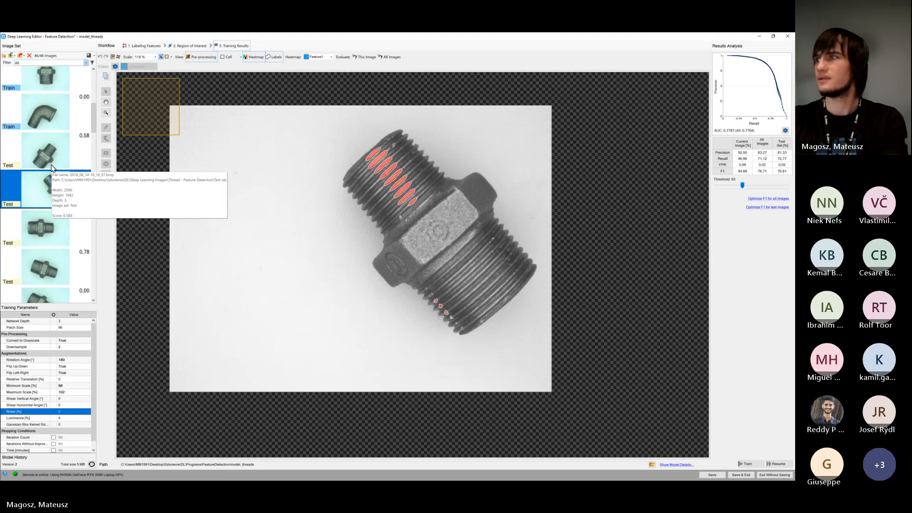
{"action": "scroll", "coordinate": [51, 167], "scroll_direction": "up", "scroll_amount": 1}
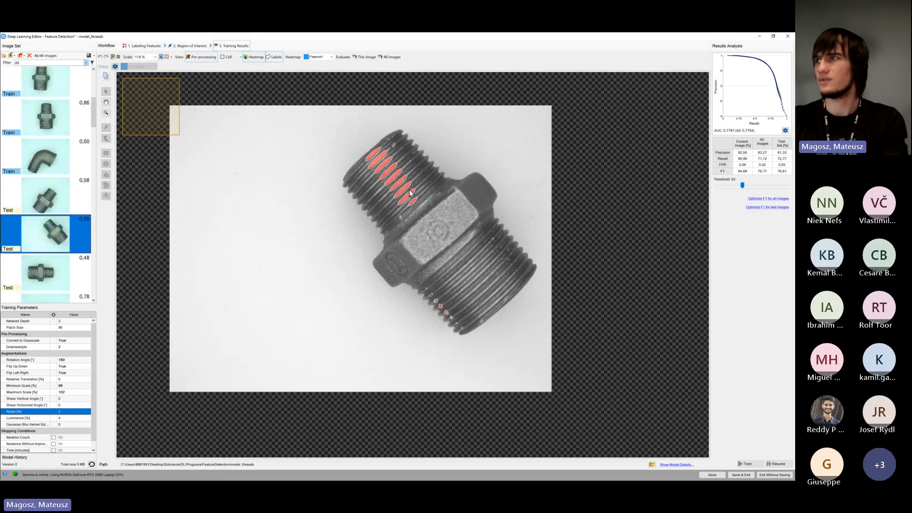
{"action": "scroll", "coordinate": [29, 197], "scroll_direction": "up", "scroll_amount": 2}
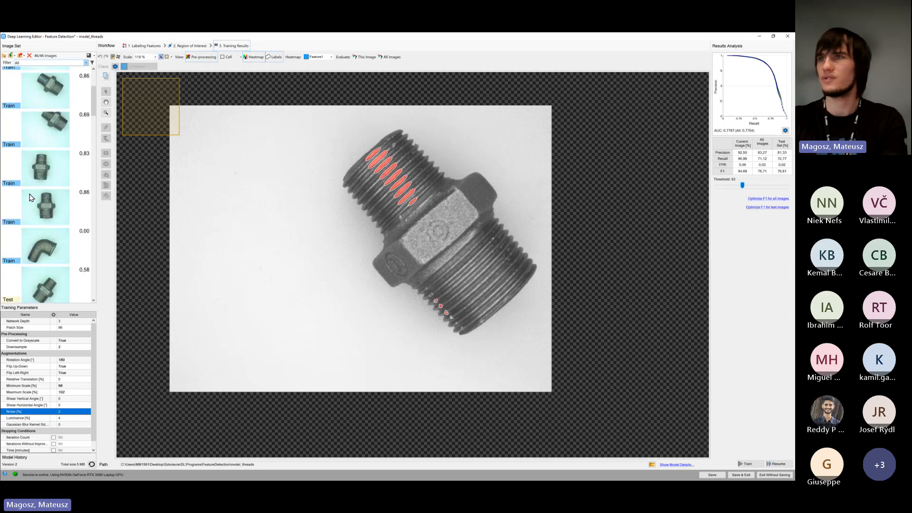
{"action": "scroll", "coordinate": [29, 197], "scroll_direction": "up", "scroll_amount": 1}
{"action": "left_click", "coordinate": [50, 163]}
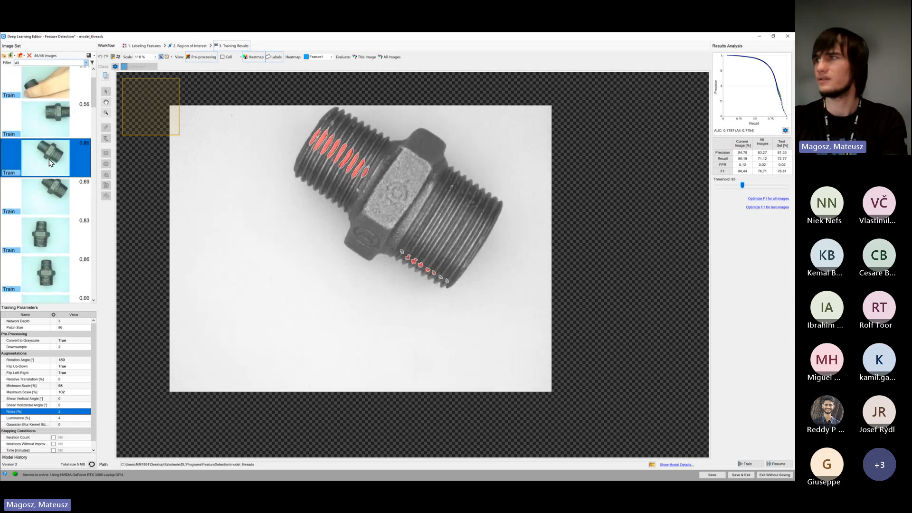
{"action": "scroll", "coordinate": [51, 164], "scroll_direction": "down", "scroll_amount": 3}
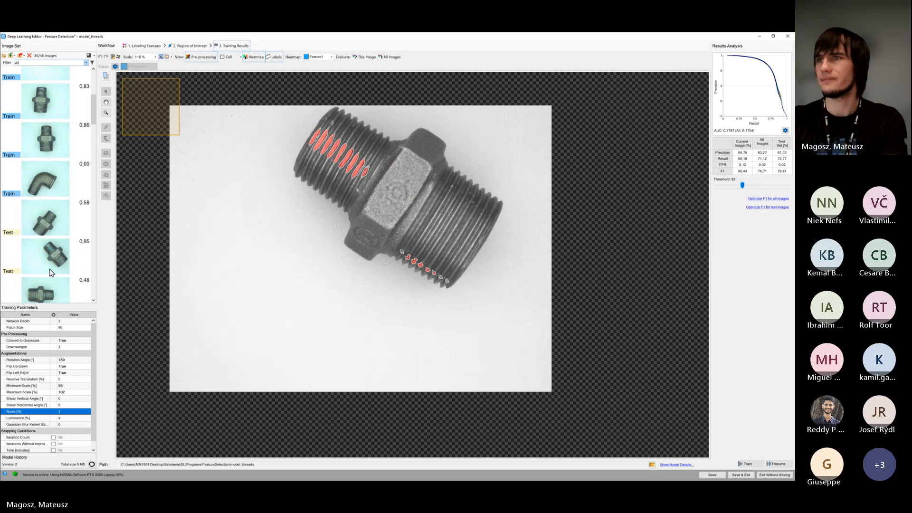
{"action": "left_click", "coordinate": [55, 265]}
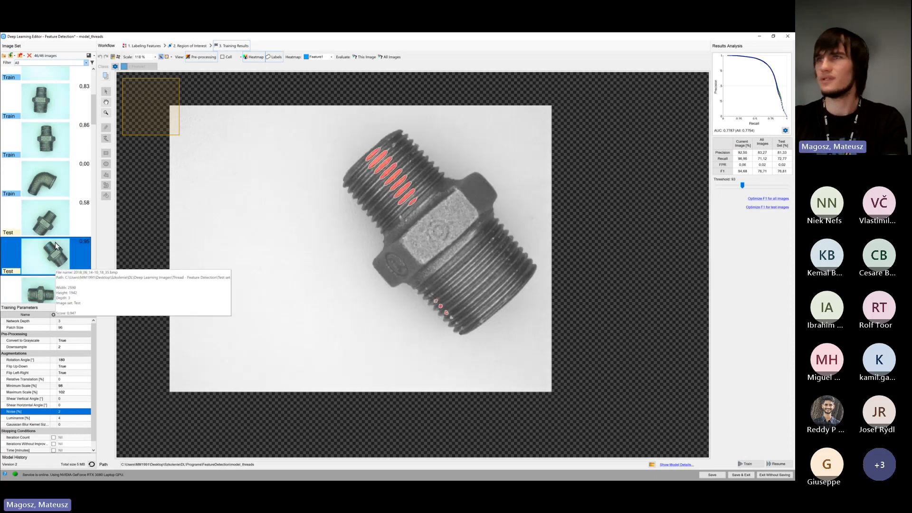
{"action": "scroll", "coordinate": [55, 246], "scroll_direction": "up", "scroll_amount": 2}
{"action": "left_click", "coordinate": [61, 114]}
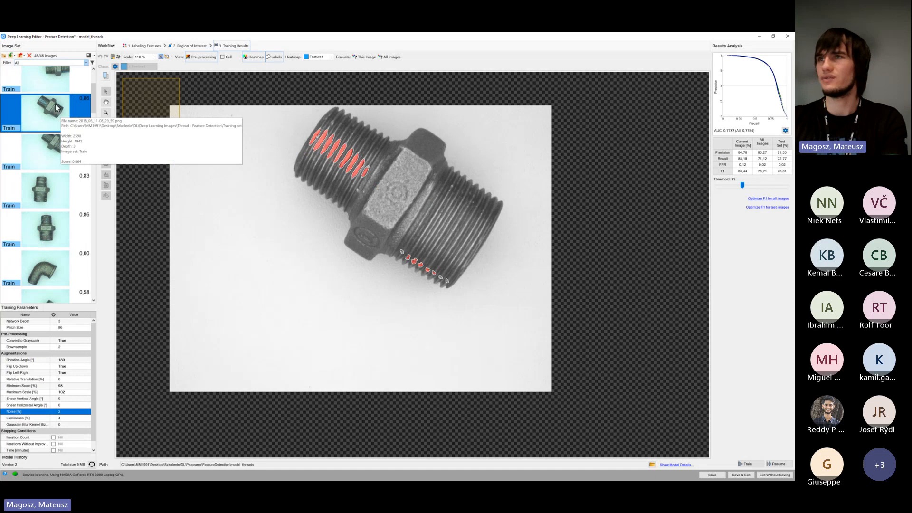
{"action": "scroll", "coordinate": [39, 116], "scroll_direction": "down", "scroll_amount": 3}
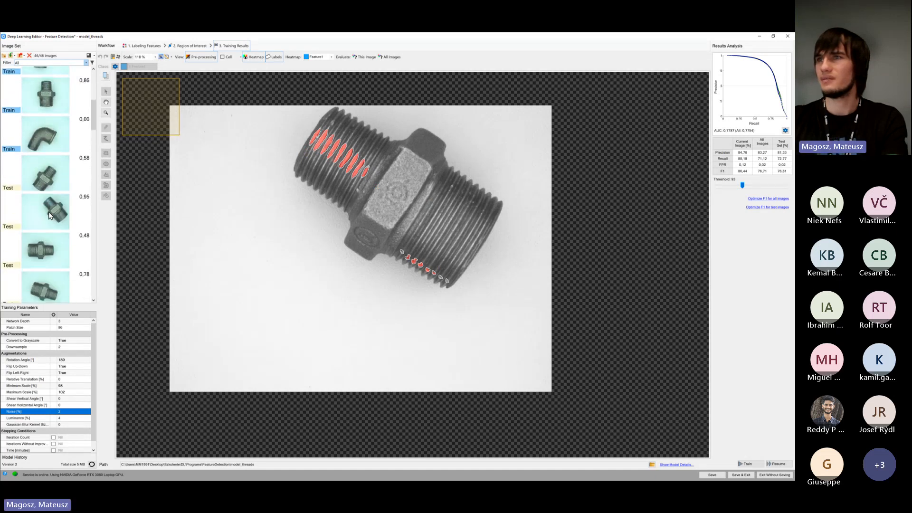
{"action": "left_click", "coordinate": [50, 216]}
{"action": "scroll", "coordinate": [50, 209], "scroll_direction": "up", "scroll_amount": 3}
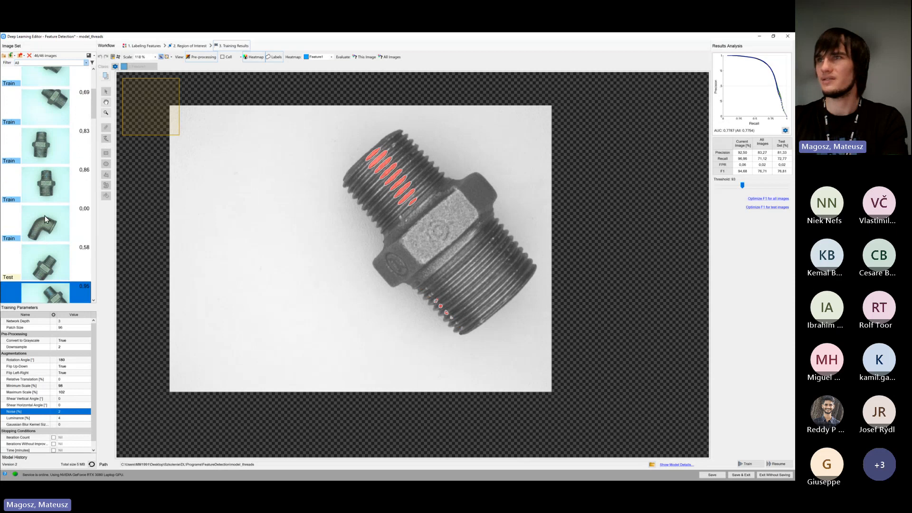
{"action": "left_click", "coordinate": [56, 156]}
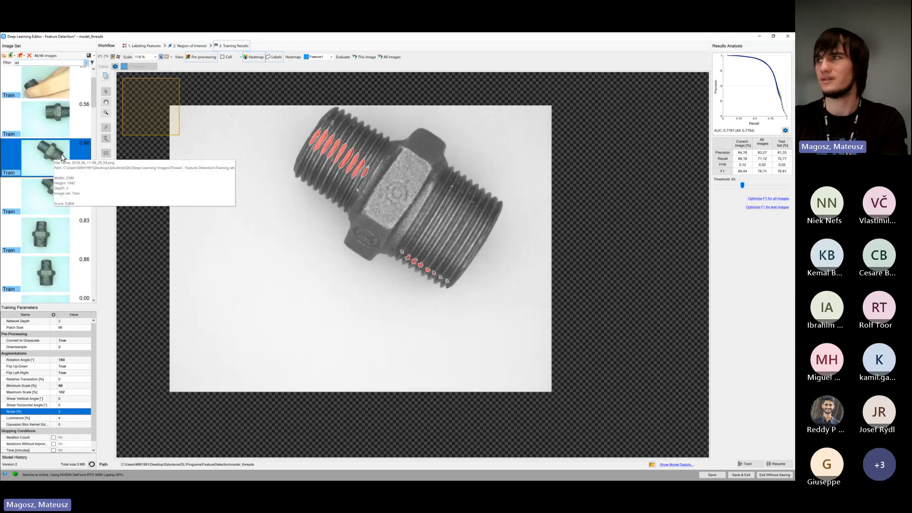
{"action": "scroll", "coordinate": [61, 157], "scroll_direction": "down", "scroll_amount": 3}
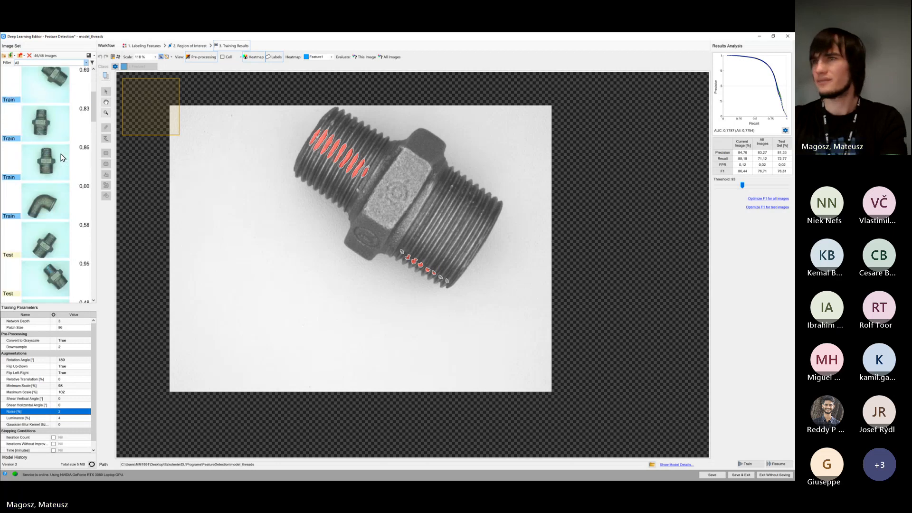
{"action": "left_click", "coordinate": [48, 279]}
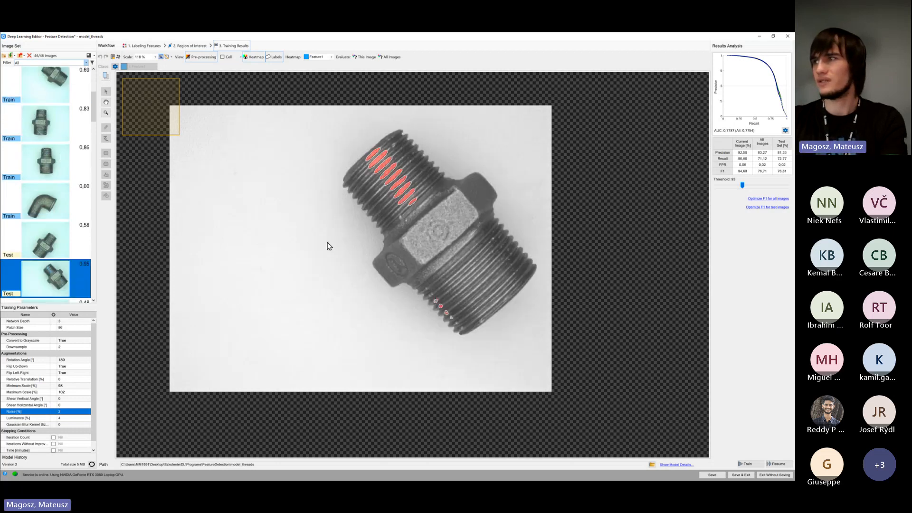
Compare the first two test images and examine the second one's predicted and labeled thread defects up close
{"action": "left_click", "coordinate": [52, 239]}
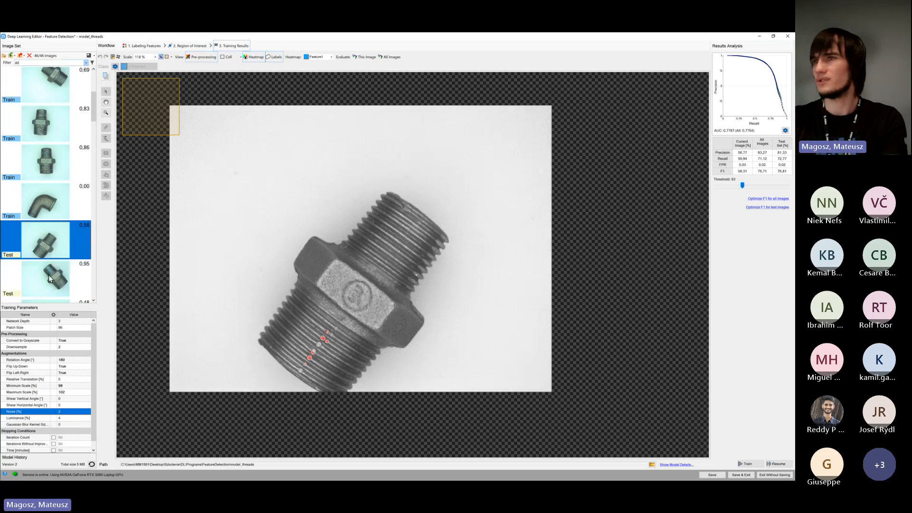
{"action": "left_click", "coordinate": [50, 278]}
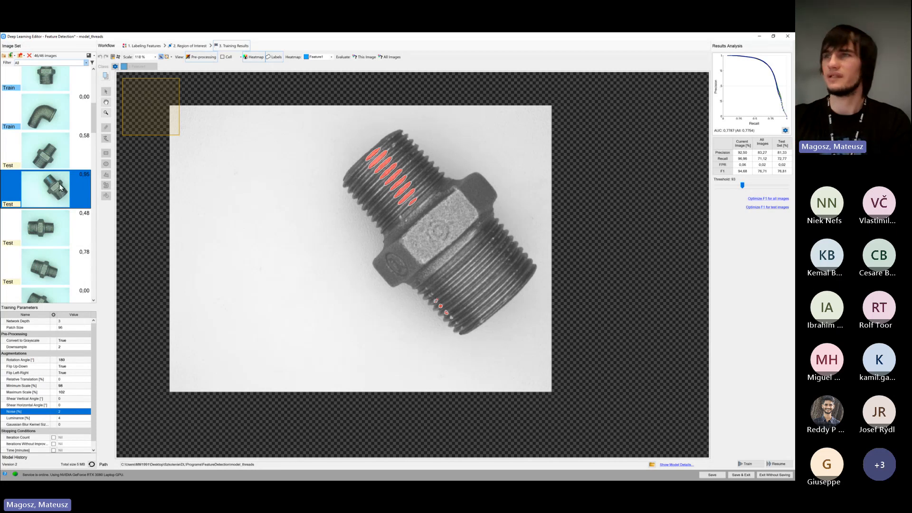
{"action": "mouse_move", "coordinate": [57, 159]}
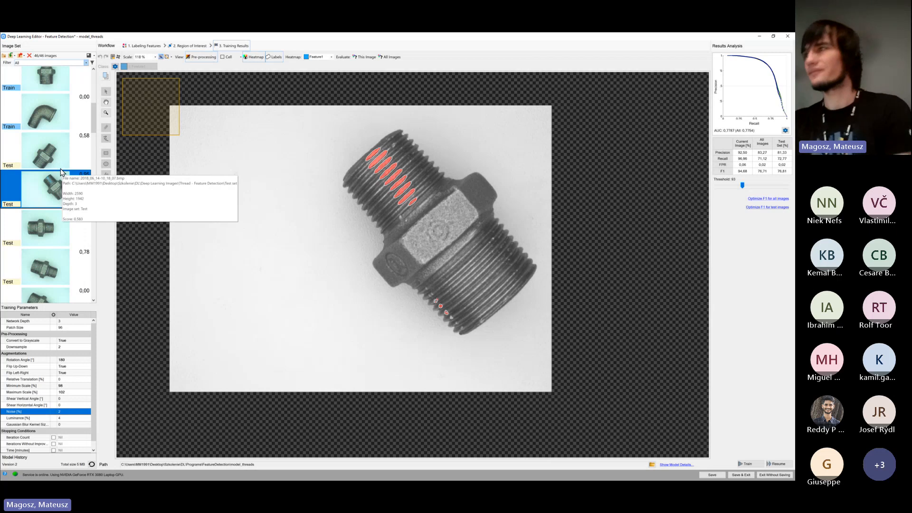
{"action": "mouse_move", "coordinate": [56, 179]}
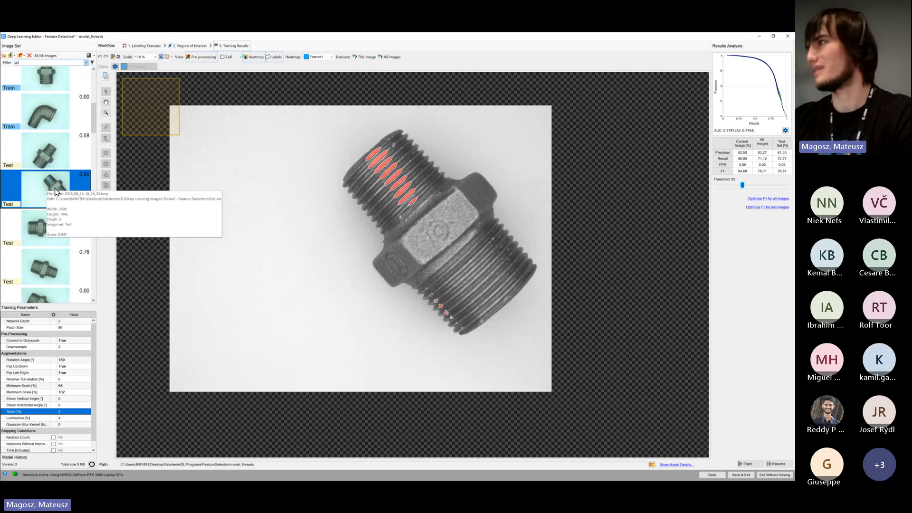
{"action": "scroll", "coordinate": [383, 167], "scroll_direction": "up", "scroll_amount": 6}
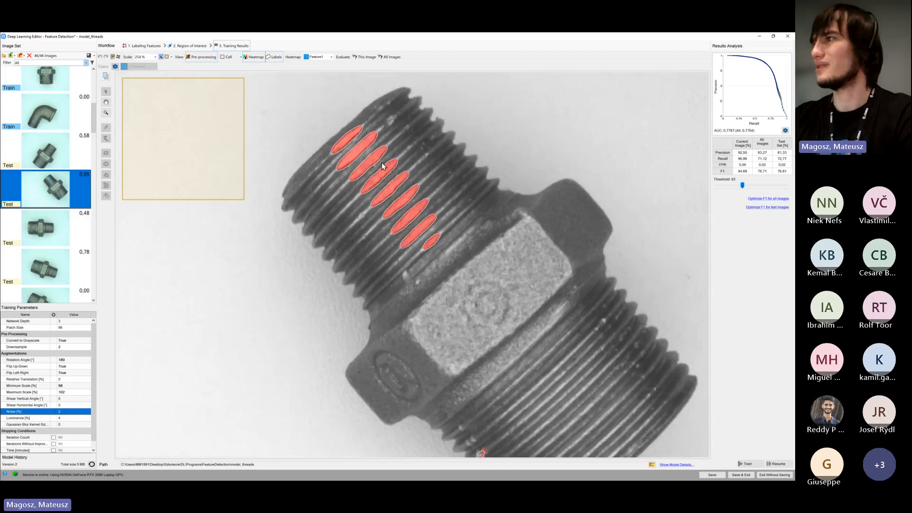
{"action": "scroll", "coordinate": [380, 166], "scroll_direction": "up", "scroll_amount": 3}
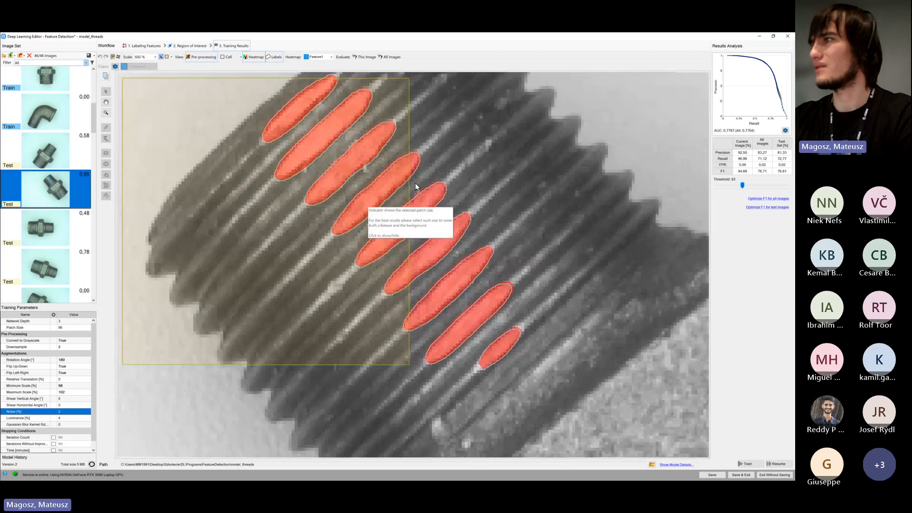
{"action": "scroll", "coordinate": [357, 181], "scroll_direction": "down", "scroll_amount": 3}
Examine predicted defects against the labels on several double-threaded fitting images further down the test set
{"action": "scroll", "coordinate": [41, 182], "scroll_direction": "down", "scroll_amount": 5}
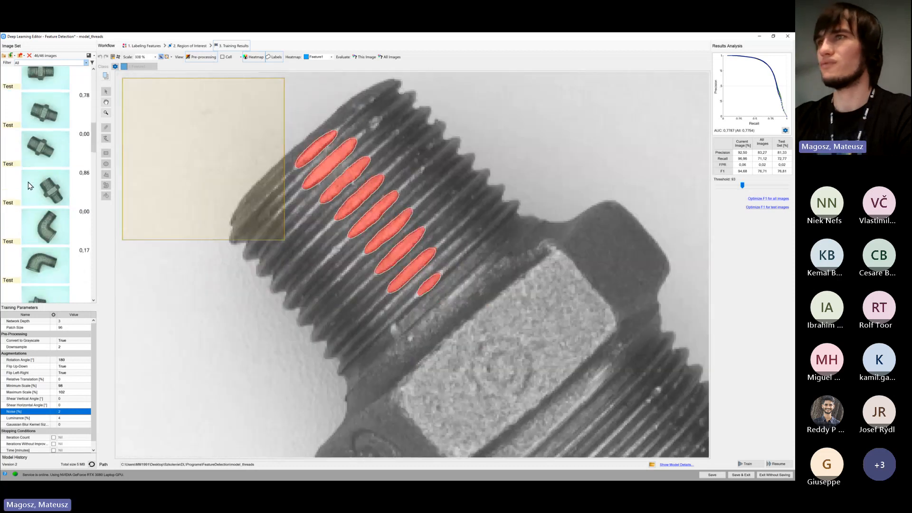
{"action": "scroll", "coordinate": [41, 182], "scroll_direction": "down", "scroll_amount": 4}
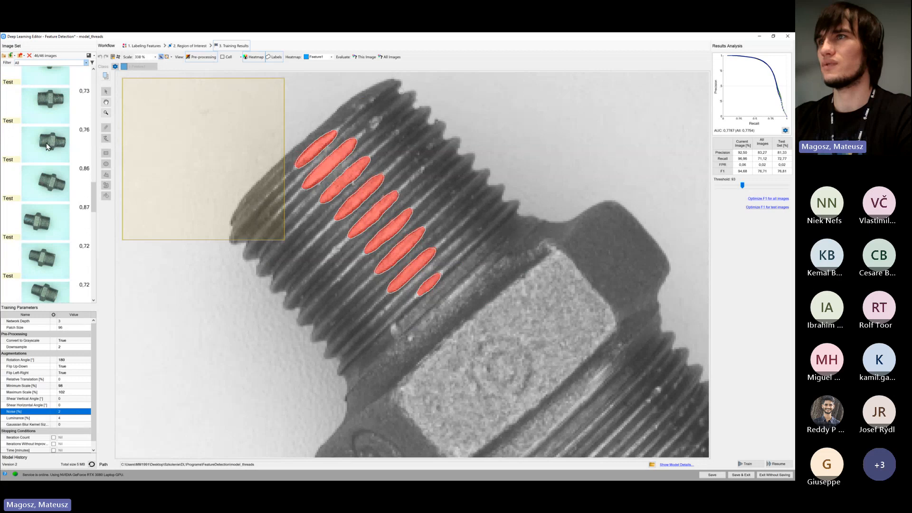
{"action": "left_click", "coordinate": [48, 109]}
{"action": "scroll", "coordinate": [331, 230], "scroll_direction": "down", "scroll_amount": 3}
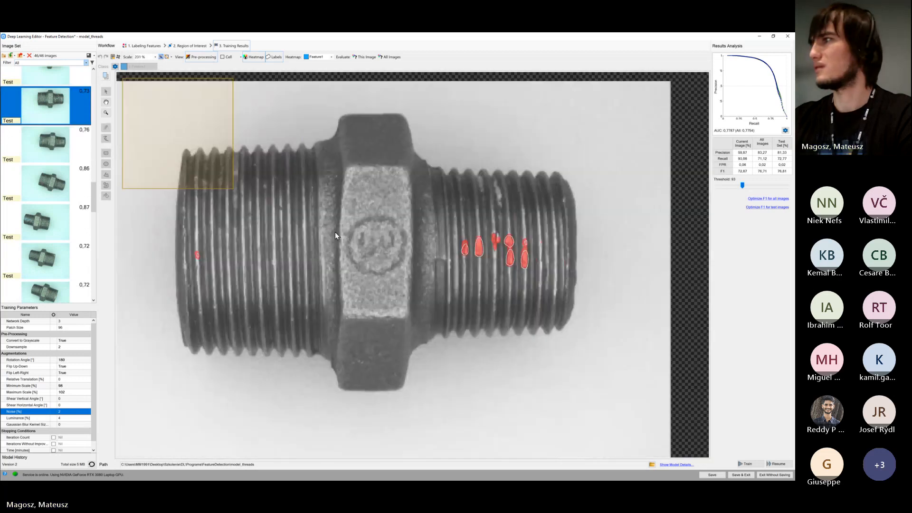
{"action": "left_click", "coordinate": [57, 153]}
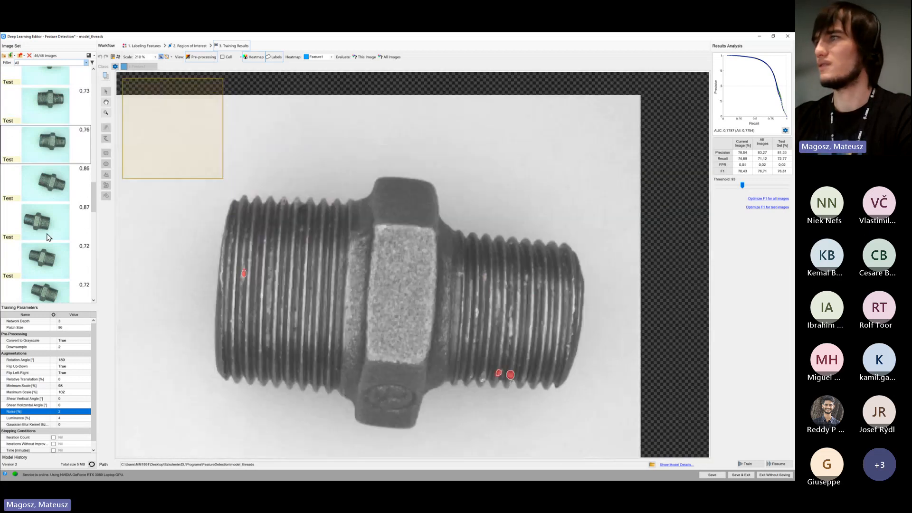
{"action": "left_click", "coordinate": [47, 232]}
{"action": "left_click_drag", "start_coordinate": [327, 295], "coordinate": [439, 240]}
{"action": "left_click", "coordinate": [56, 265]}
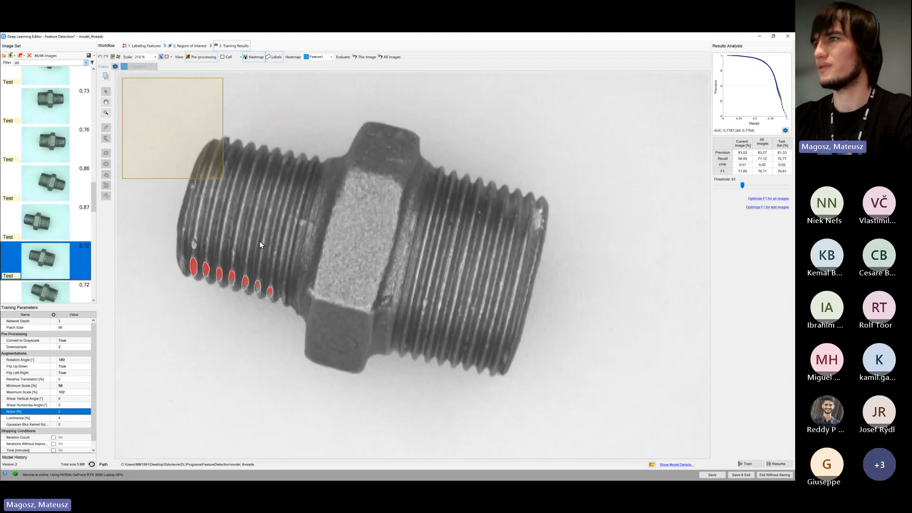
Hide the patch-size indicator on the square-headed plug test image and examine its predicted defects against the labels
{"action": "scroll", "coordinate": [90, 267], "scroll_direction": "down", "scroll_amount": 3}
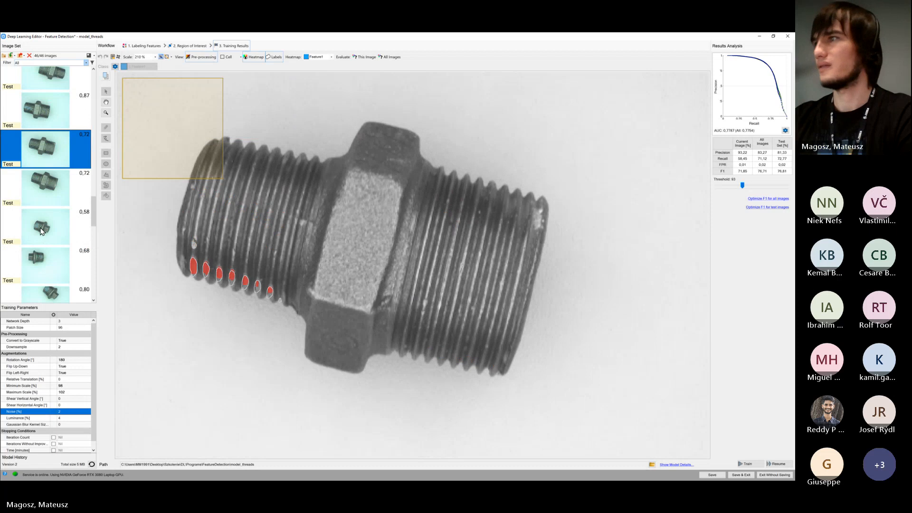
{"action": "left_click", "coordinate": [53, 228]}
{"action": "scroll", "coordinate": [266, 291], "scroll_direction": "up", "scroll_amount": 4}
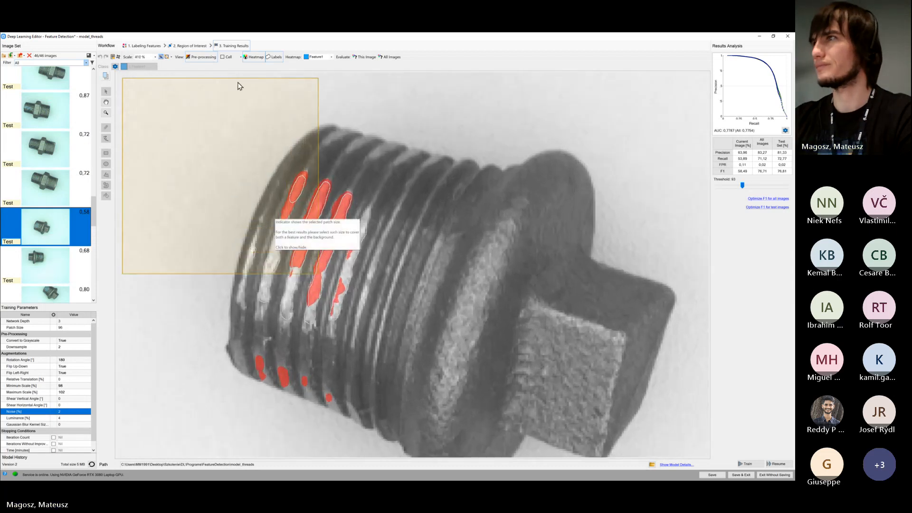
{"action": "left_click", "coordinate": [228, 58]}
{"action": "left_click", "coordinate": [227, 57]}
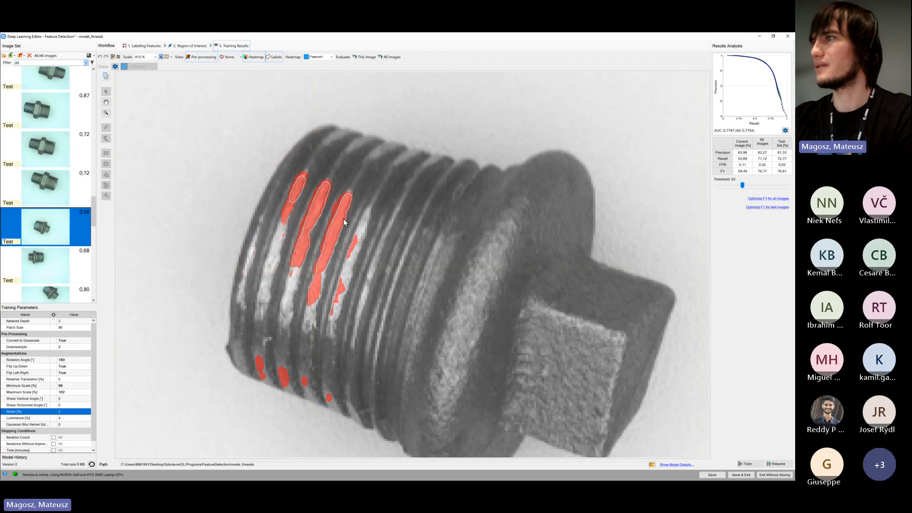
{"action": "scroll", "coordinate": [301, 215], "scroll_direction": "down", "scroll_amount": 2}
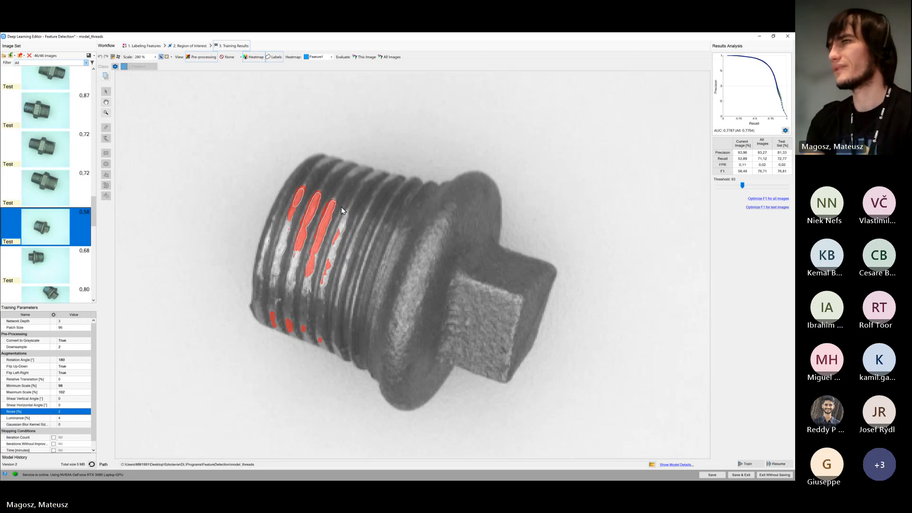
Return to the second test image and examine its labeled defects without the patch-size indicator
{"action": "scroll", "coordinate": [43, 204], "scroll_direction": "up", "scroll_amount": 3}
{"action": "scroll", "coordinate": [43, 204], "scroll_direction": "up", "scroll_amount": 6}
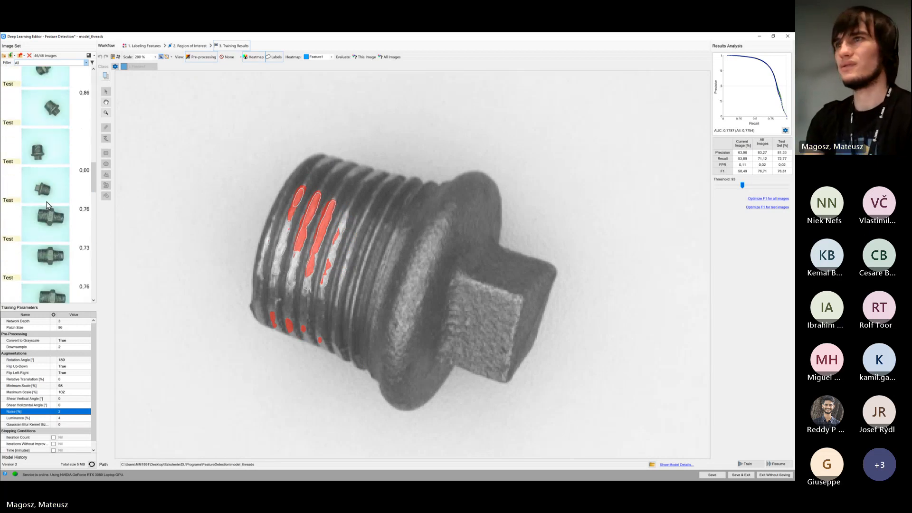
{"action": "scroll", "coordinate": [48, 204], "scroll_direction": "up", "scroll_amount": 6}
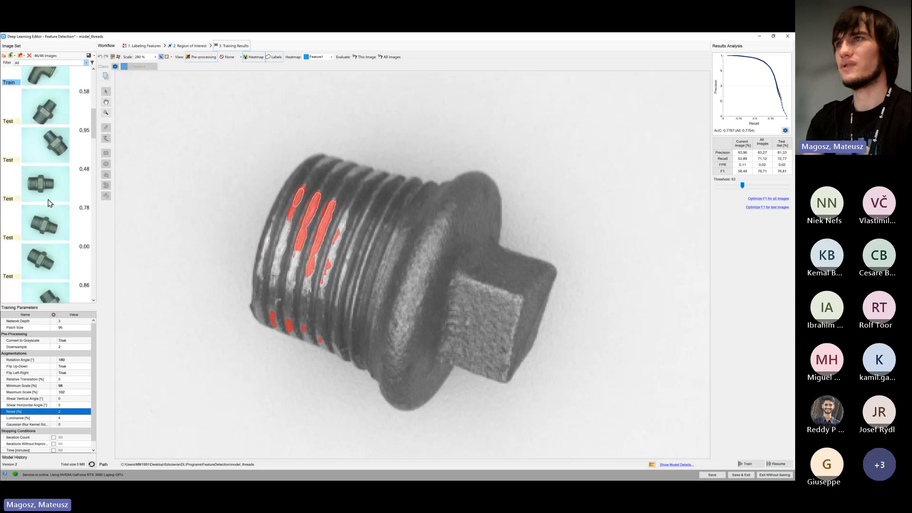
{"action": "left_click", "coordinate": [62, 156]}
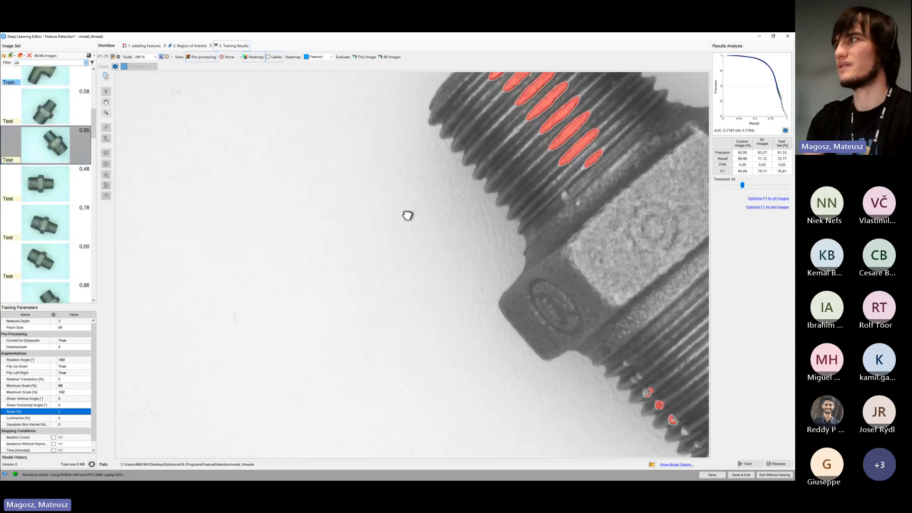
{"action": "left_click_drag", "start_coordinate": [363, 233], "coordinate": [330, 241]}
Examine the predicted defects against the labels on the square-headed plug test image scored 0.61
{"action": "scroll", "coordinate": [73, 162], "scroll_direction": "down", "scroll_amount": 1}
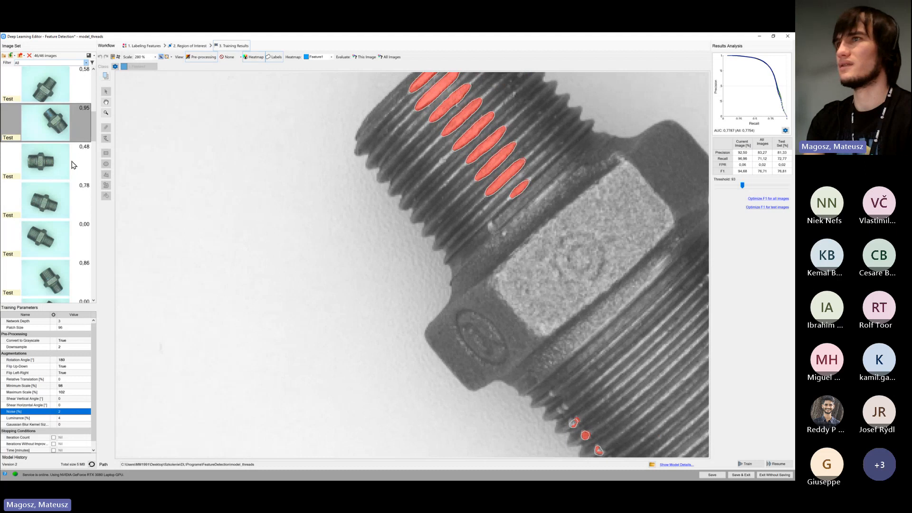
{"action": "left_click_drag", "start_coordinate": [93, 129], "coordinate": [93, 233]}
{"action": "scroll", "coordinate": [72, 198], "scroll_direction": "down", "scroll_amount": 2}
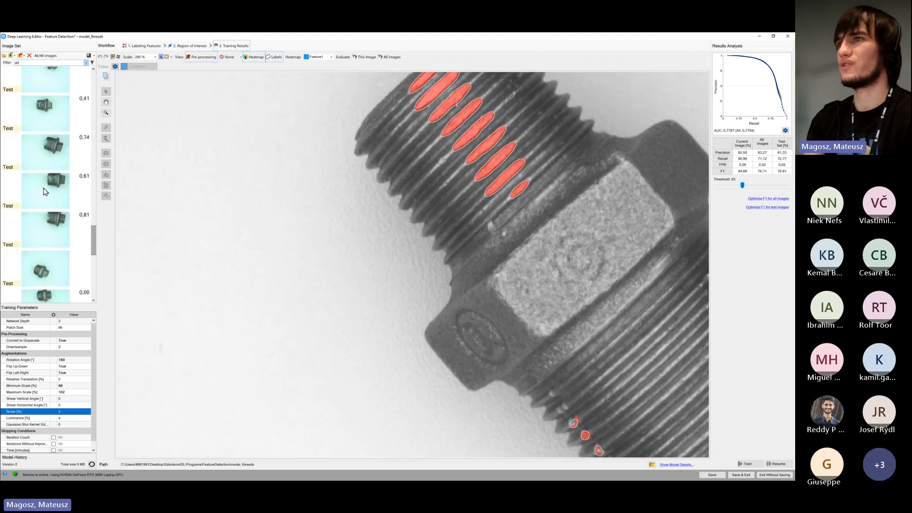
{"action": "left_click", "coordinate": [71, 196]}
{"action": "scroll", "coordinate": [321, 295], "scroll_direction": "down", "scroll_amount": 3}
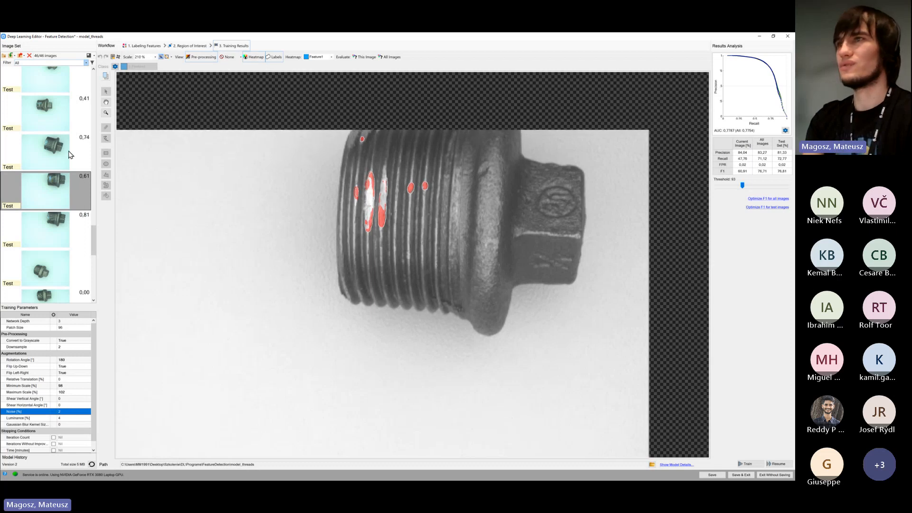
Return to the training images and compare predicted and labeled thread defects on the upright and tilted double-threaded fittings
{"action": "scroll", "coordinate": [56, 179], "scroll_direction": "up", "scroll_amount": 4}
{"action": "scroll", "coordinate": [55, 179], "scroll_direction": "up", "scroll_amount": 10}
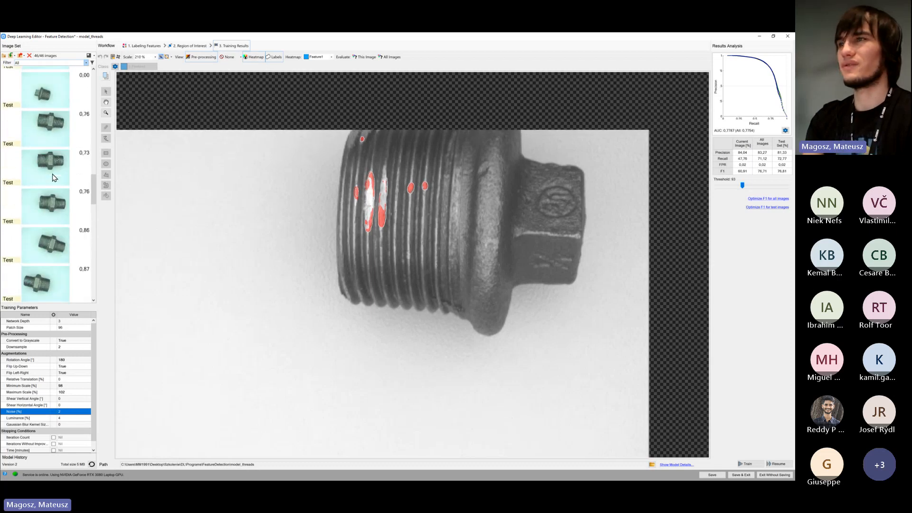
{"action": "scroll", "coordinate": [53, 179], "scroll_direction": "up", "scroll_amount": 1}
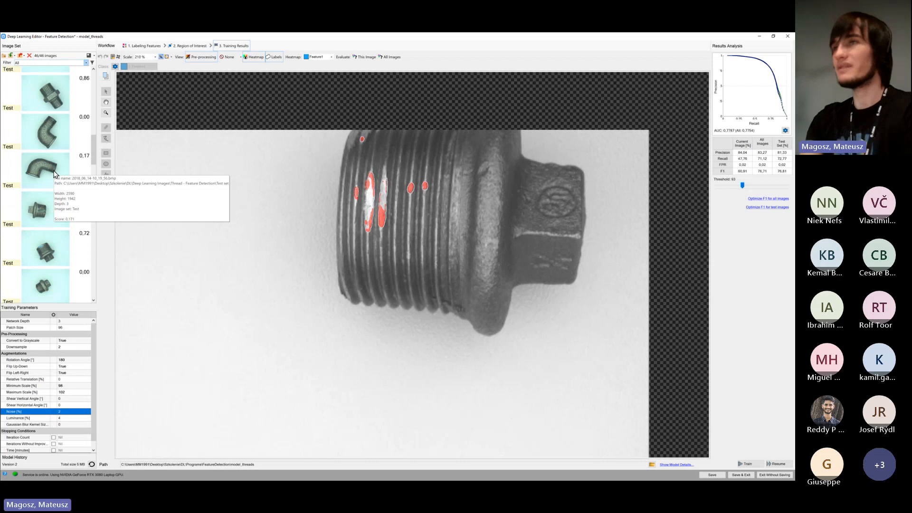
{"action": "scroll", "coordinate": [52, 200], "scroll_direction": "up", "scroll_amount": 4}
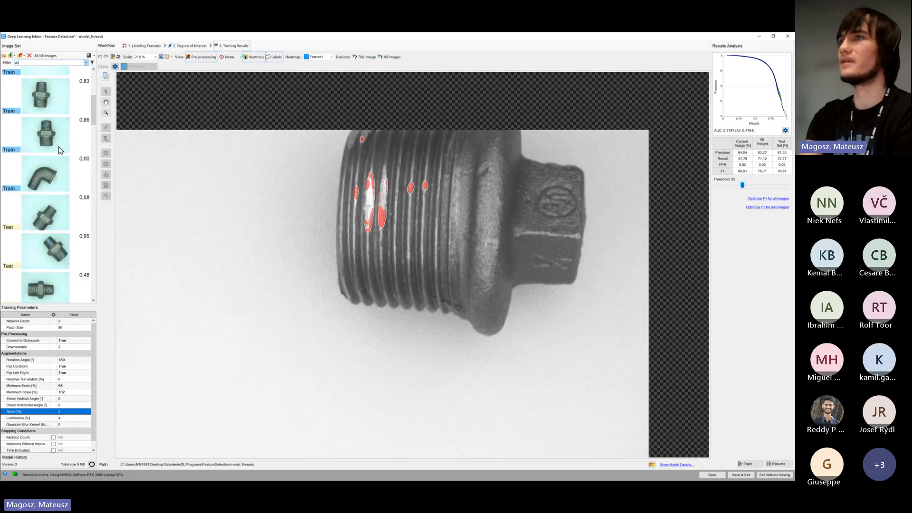
{"action": "left_click", "coordinate": [60, 143]}
{"action": "scroll", "coordinate": [54, 181], "scroll_direction": "up", "scroll_amount": 2}
{"action": "scroll", "coordinate": [315, 231], "scroll_direction": "down", "scroll_amount": 4}
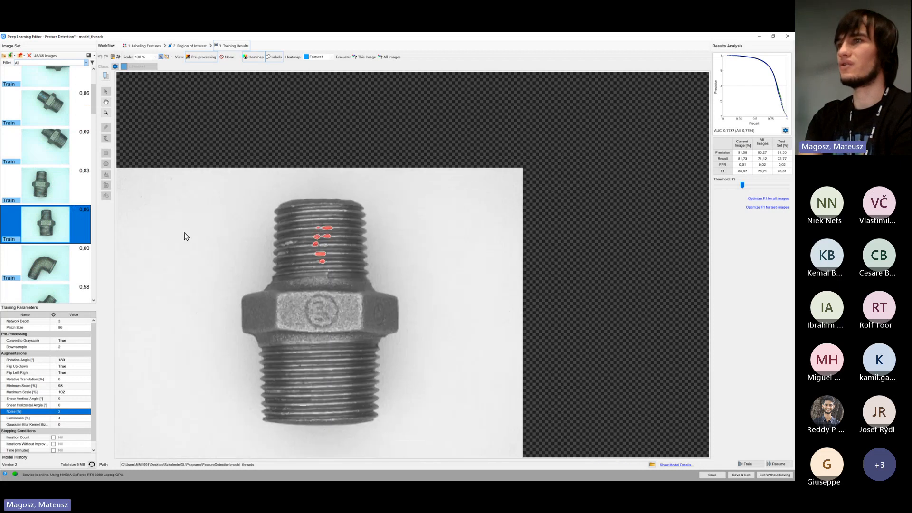
{"action": "left_click", "coordinate": [62, 184]}
{"action": "left_click", "coordinate": [64, 123]}
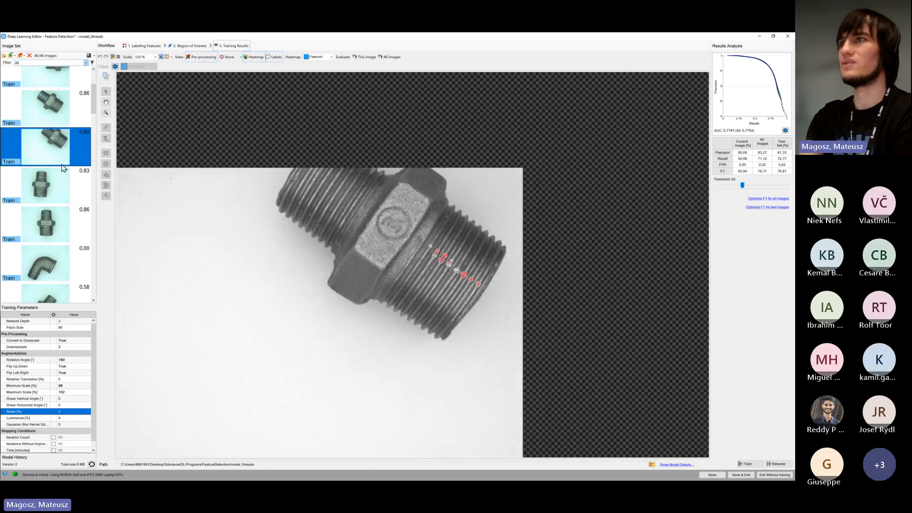
Look over the neighboring training and test images' scores, and view the entire selected tilted-fitting training image with its heatmap and labels
{"action": "scroll", "coordinate": [62, 199], "scroll_direction": "up", "scroll_amount": 2}
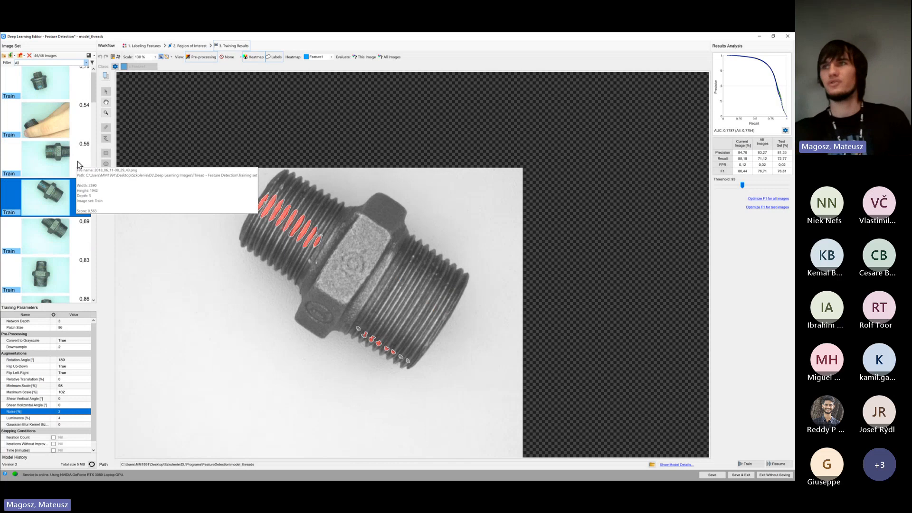
{"action": "scroll", "coordinate": [76, 187], "scroll_direction": "down", "scroll_amount": 3}
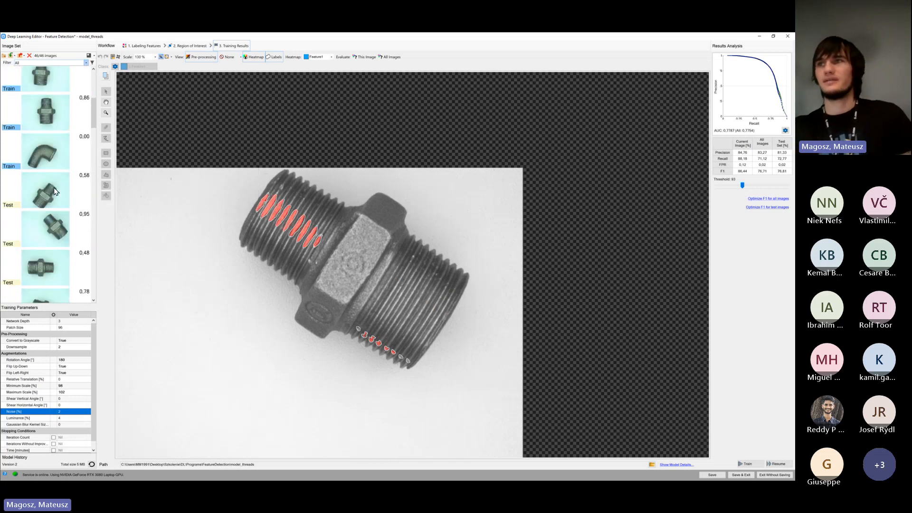
{"action": "scroll", "coordinate": [52, 200], "scroll_direction": "down", "scroll_amount": 3}
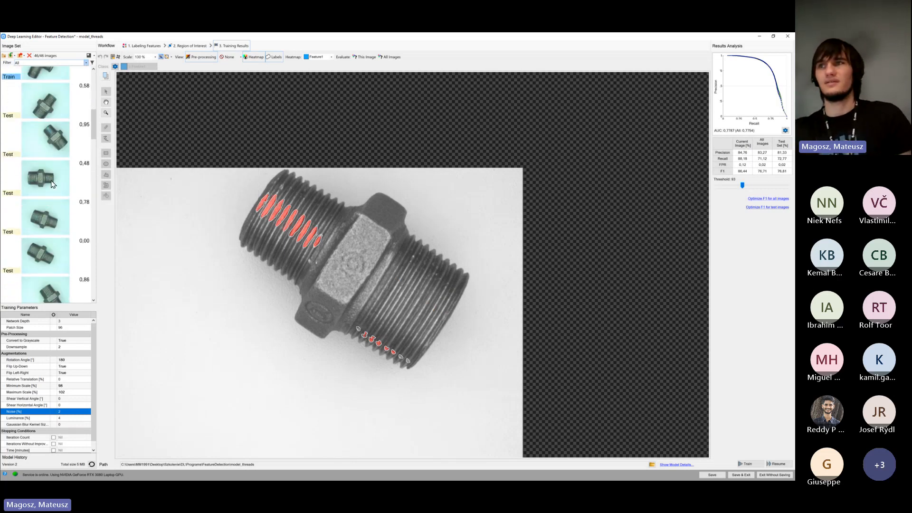
{"action": "mouse_move", "coordinate": [54, 216]}
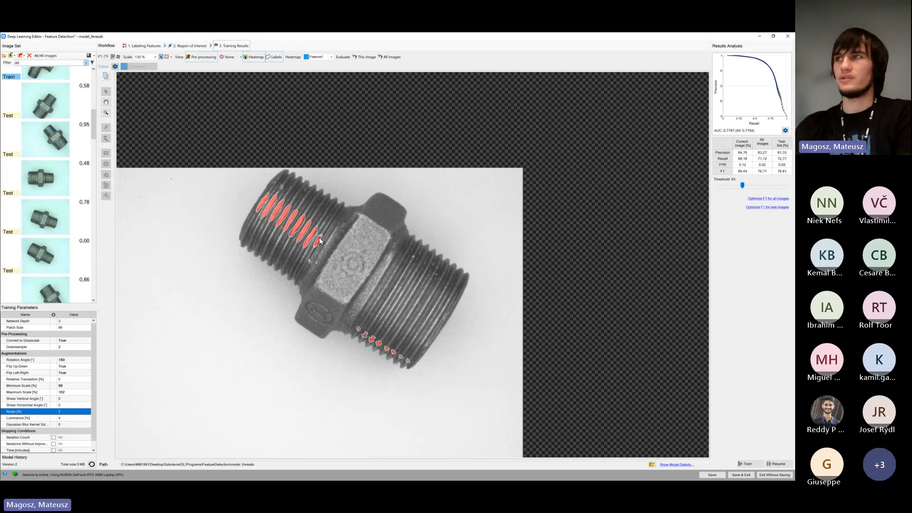
{"action": "scroll", "coordinate": [314, 239], "scroll_direction": "down", "scroll_amount": 4}
{"action": "left_click_drag", "start_coordinate": [296, 255], "coordinate": [304, 234]}
{"action": "scroll", "coordinate": [296, 238], "scroll_direction": "up", "scroll_amount": 3}
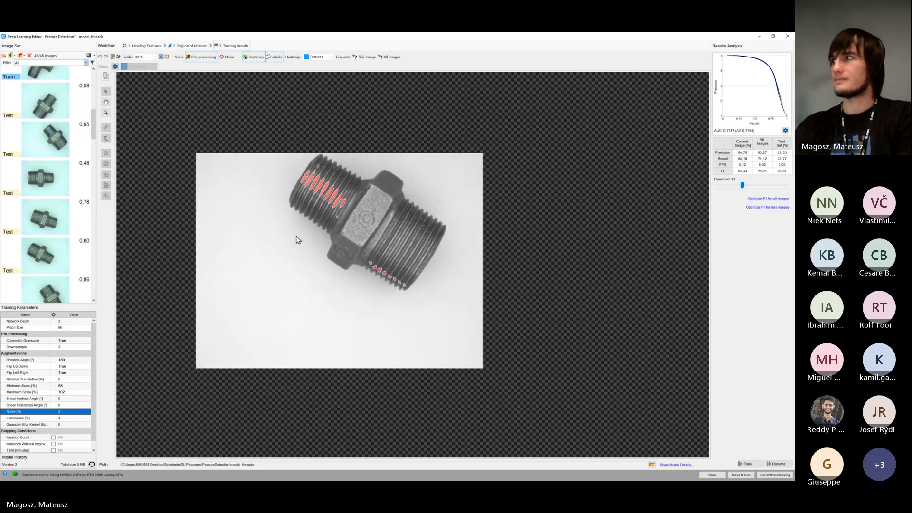